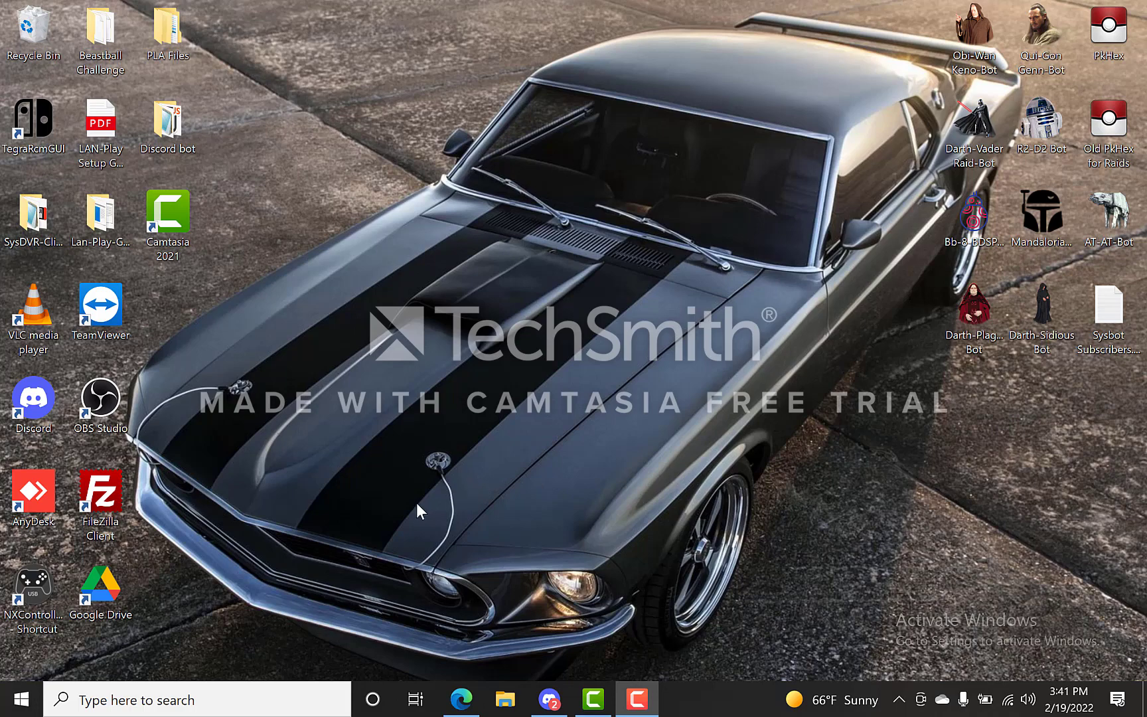
Switch to Edge, search the web for "pkhex alm" and open the architdate/PKHeX-Plugins releases page, closing the search results
{"action": "left_click", "coordinate": [461, 699]}
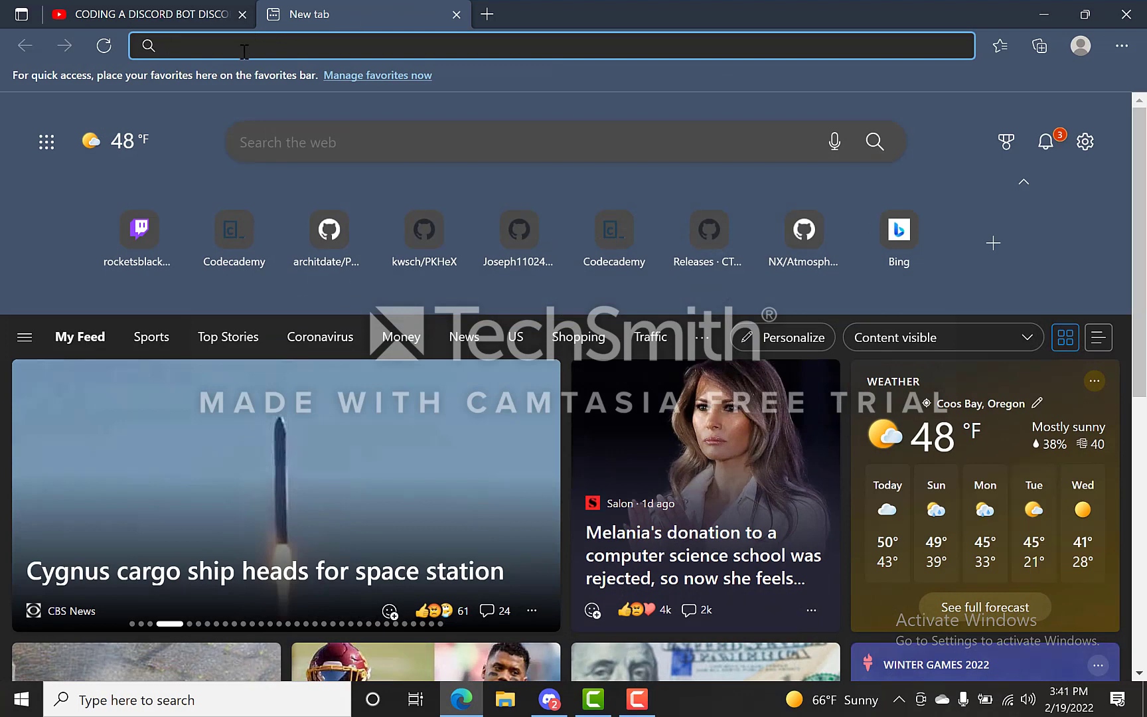
{"action": "type", "text": "pkhex "}
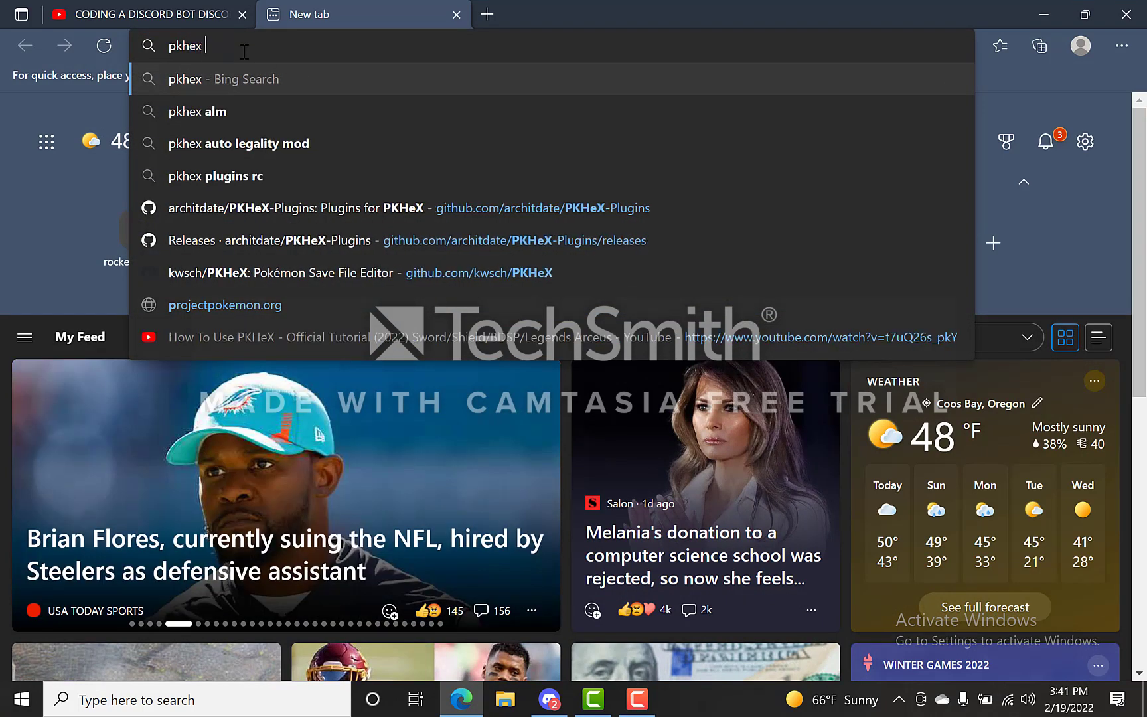
{"action": "type", "text": "a"}
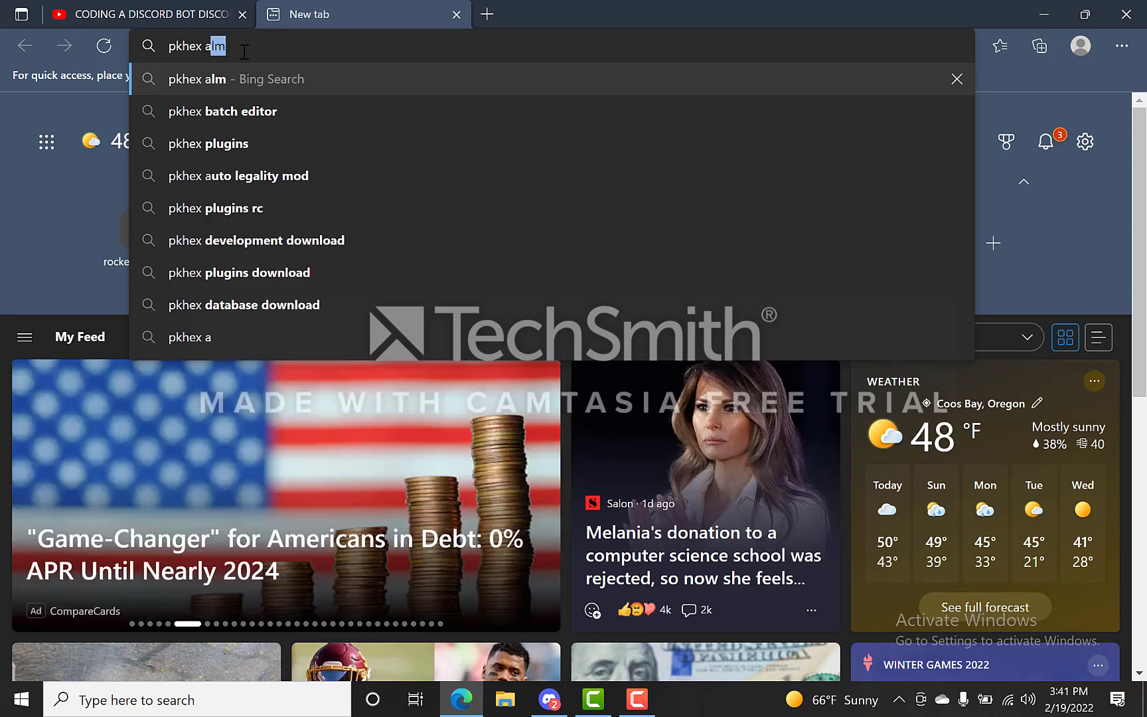
{"action": "type", "text": "lm"}
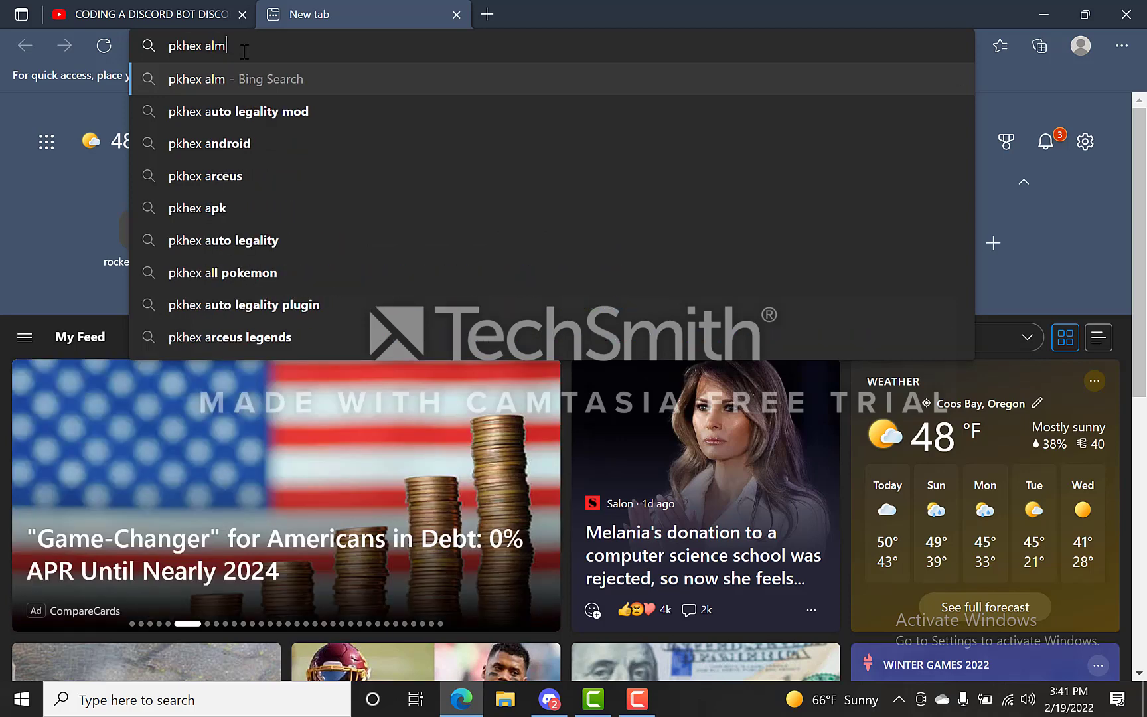
{"action": "key", "text": "Return"}
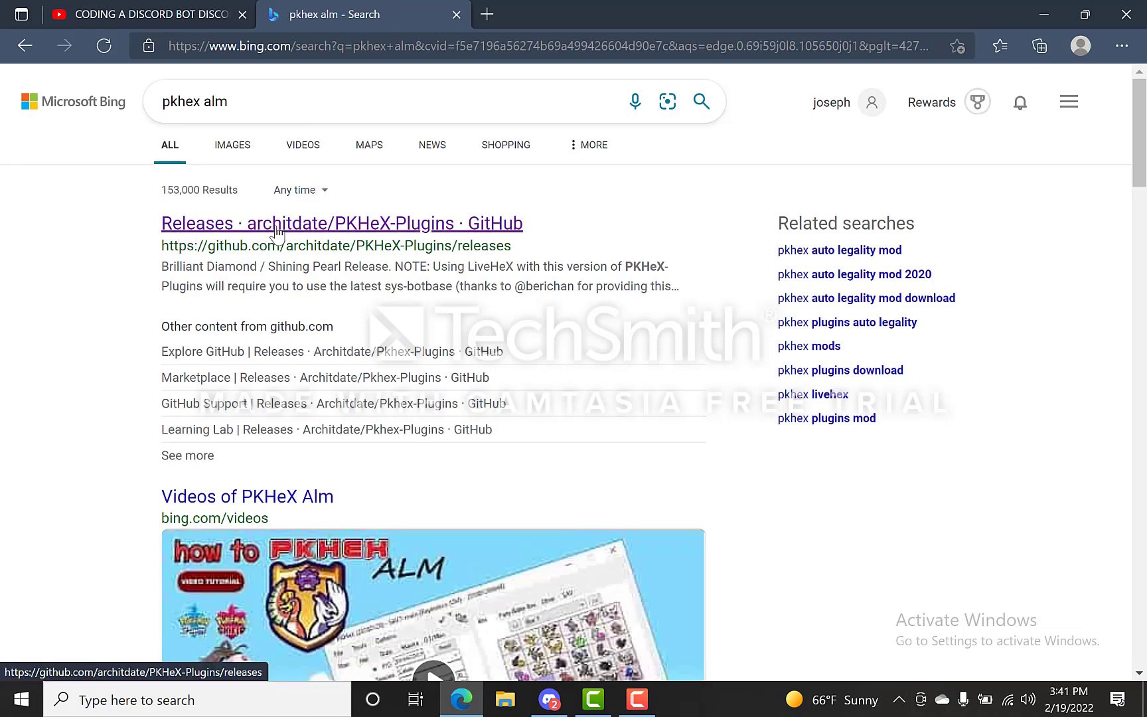
{"action": "left_click", "coordinate": [406, 228]}
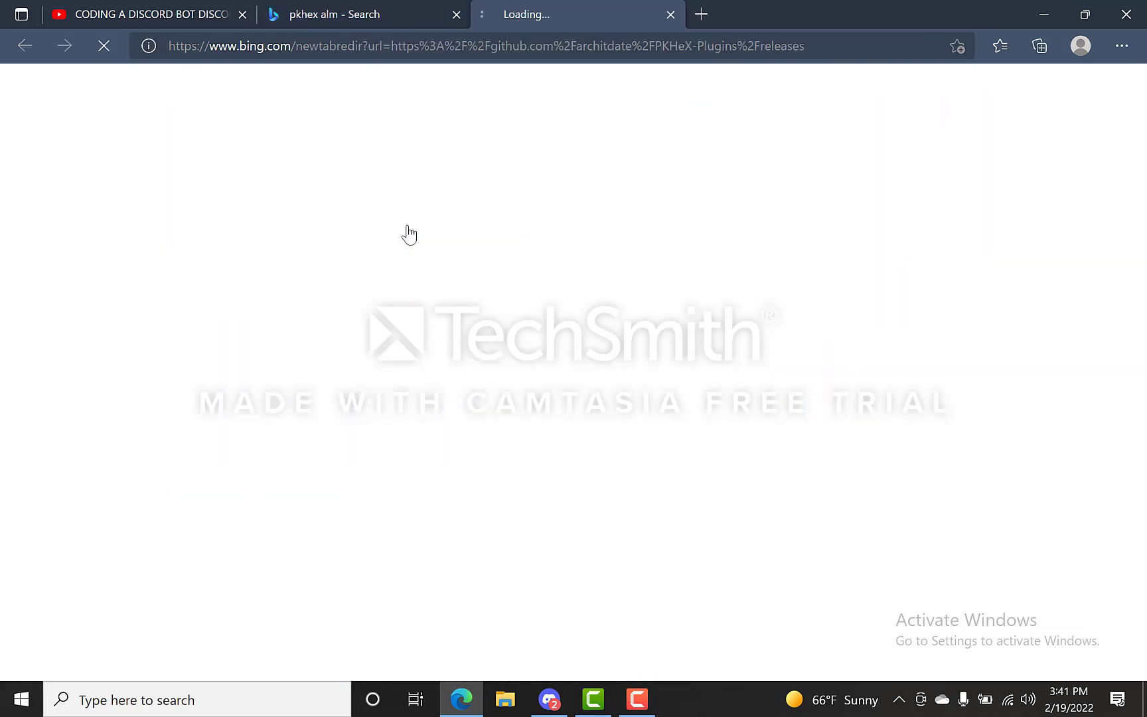
{"action": "left_click", "coordinate": [456, 15]}
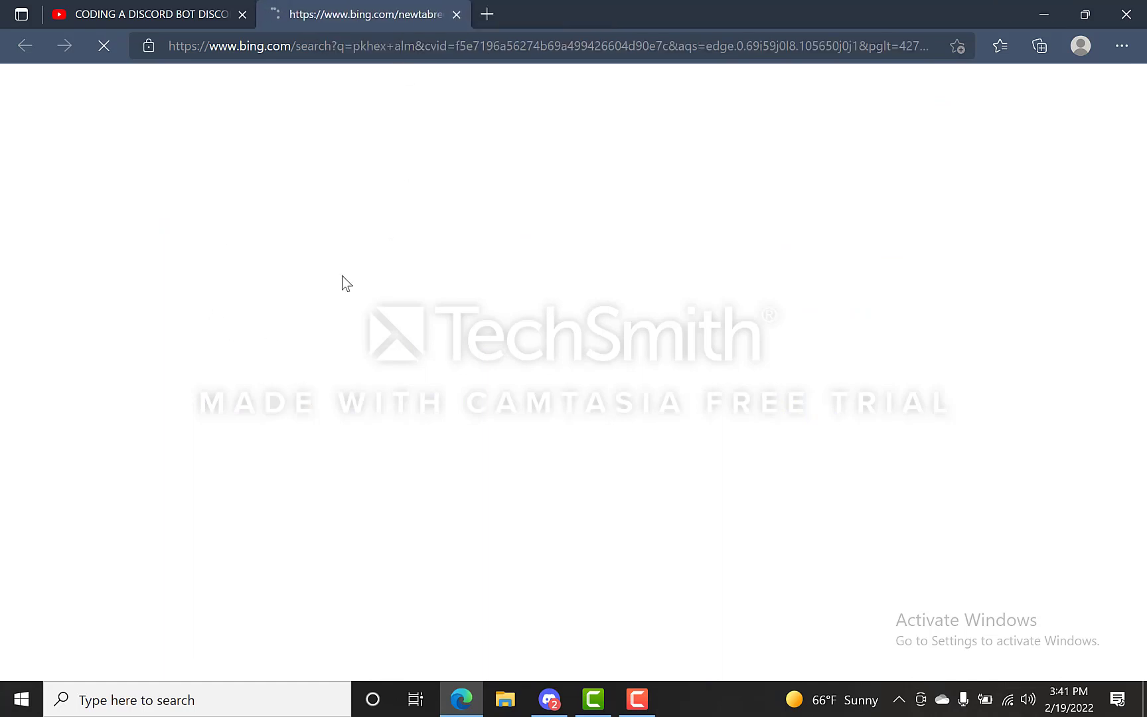
Open the latest release, PKHeX-Plugins RC 22.02.14, and find its downloadable assets
{"action": "scroll", "coordinate": [480, 387], "scroll_direction": "down", "scroll_amount": 10}
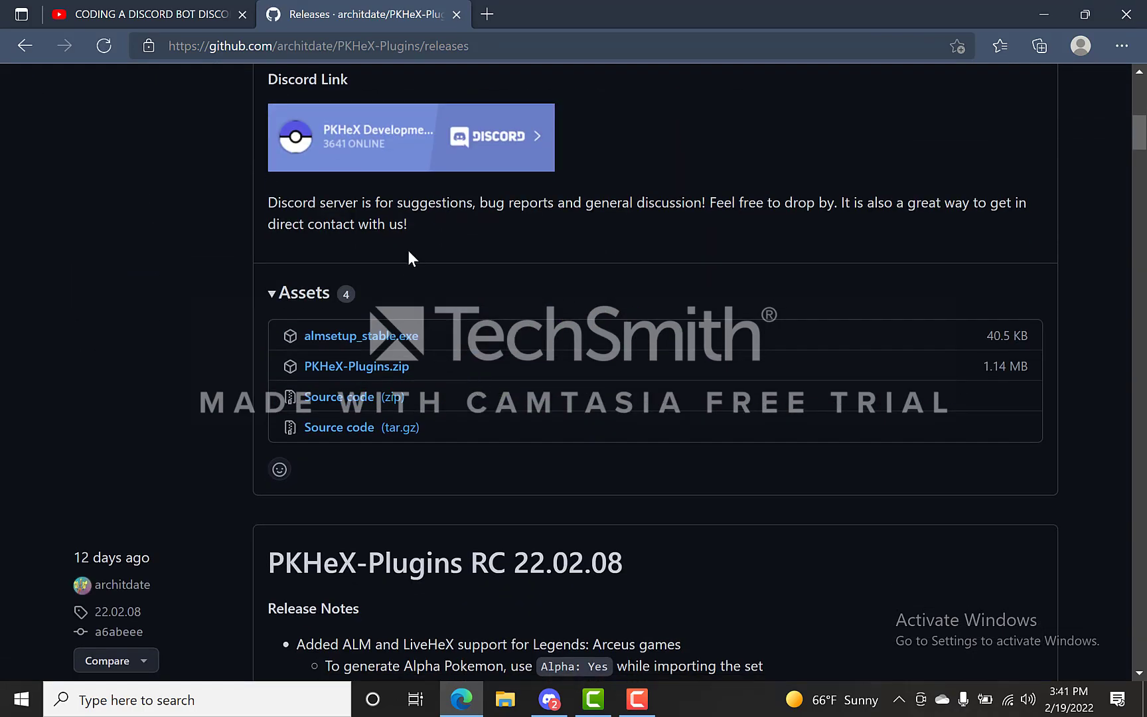
{"action": "scroll", "coordinate": [408, 250], "scroll_direction": "up", "scroll_amount": 10}
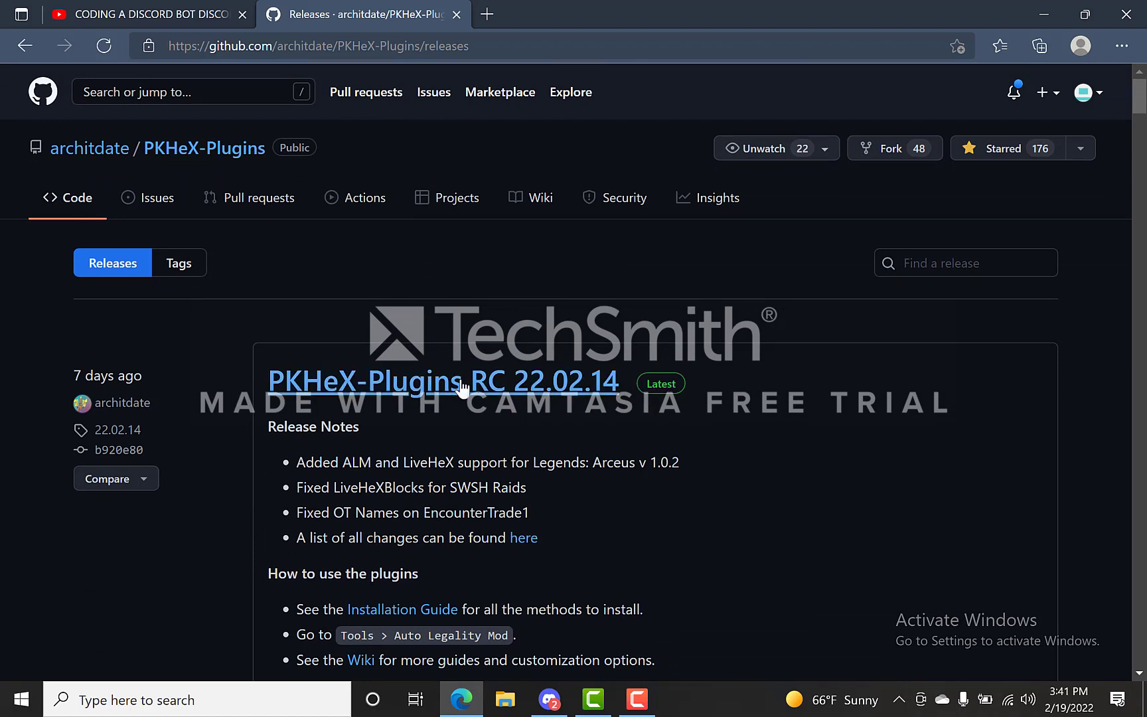
{"action": "left_click", "coordinate": [657, 396]}
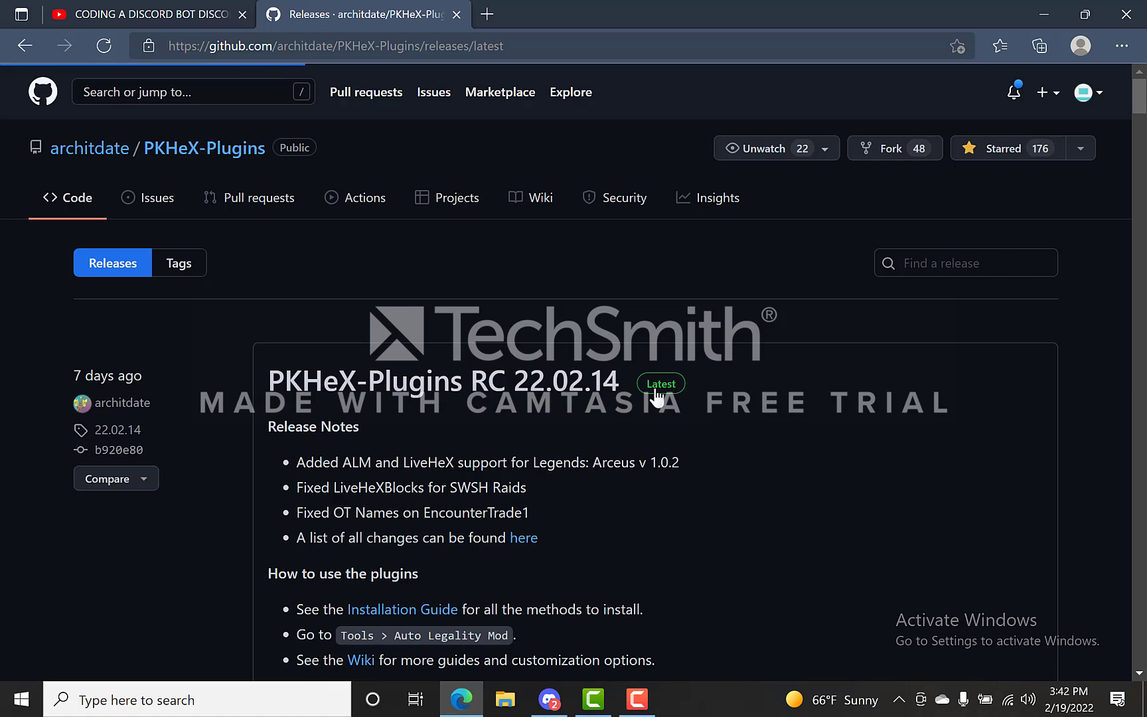
{"action": "scroll", "coordinate": [411, 451], "scroll_direction": "down", "scroll_amount": 1}
{"action": "scroll", "coordinate": [411, 450], "scroll_direction": "down", "scroll_amount": 7}
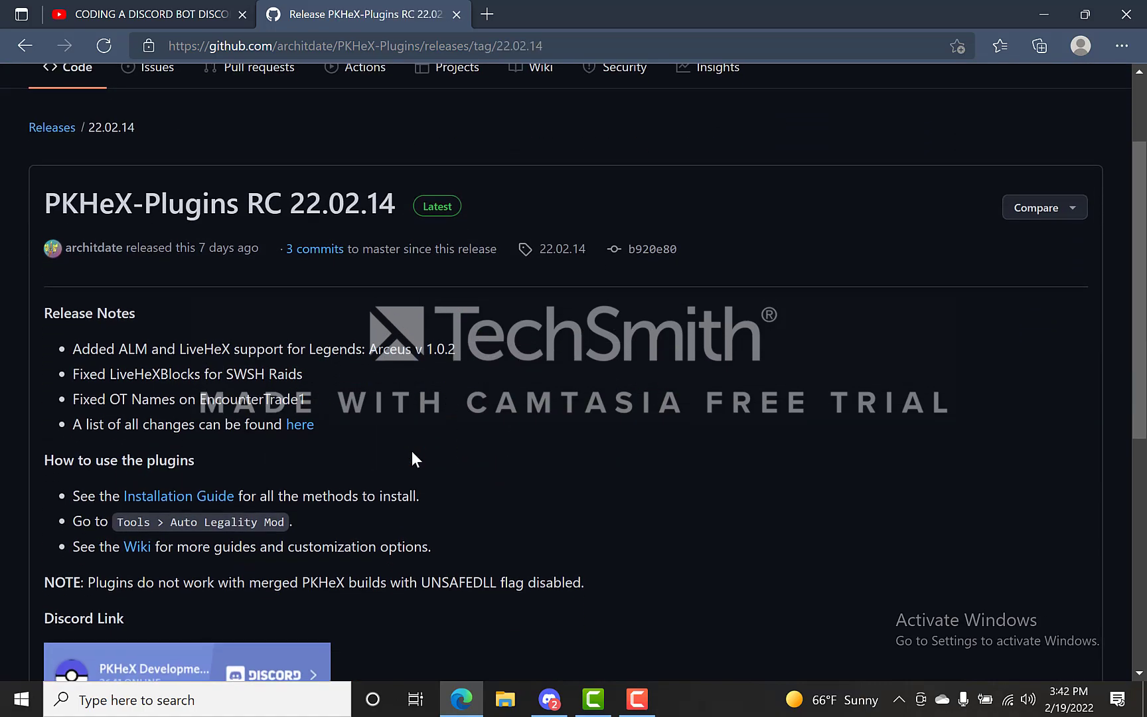
{"action": "scroll", "coordinate": [411, 460], "scroll_direction": "down", "scroll_amount": 1}
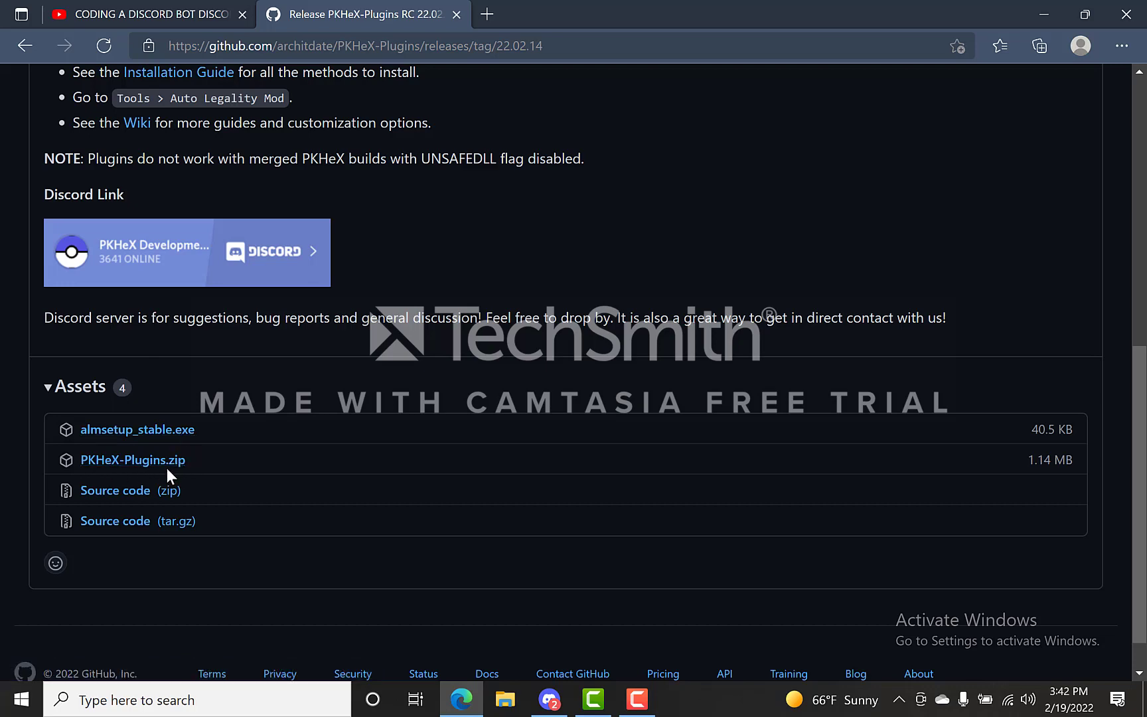
Download almsetup_stable.exe from the release assets and keep the file despite the SmartScreen warning
{"action": "left_click", "coordinate": [109, 435]}
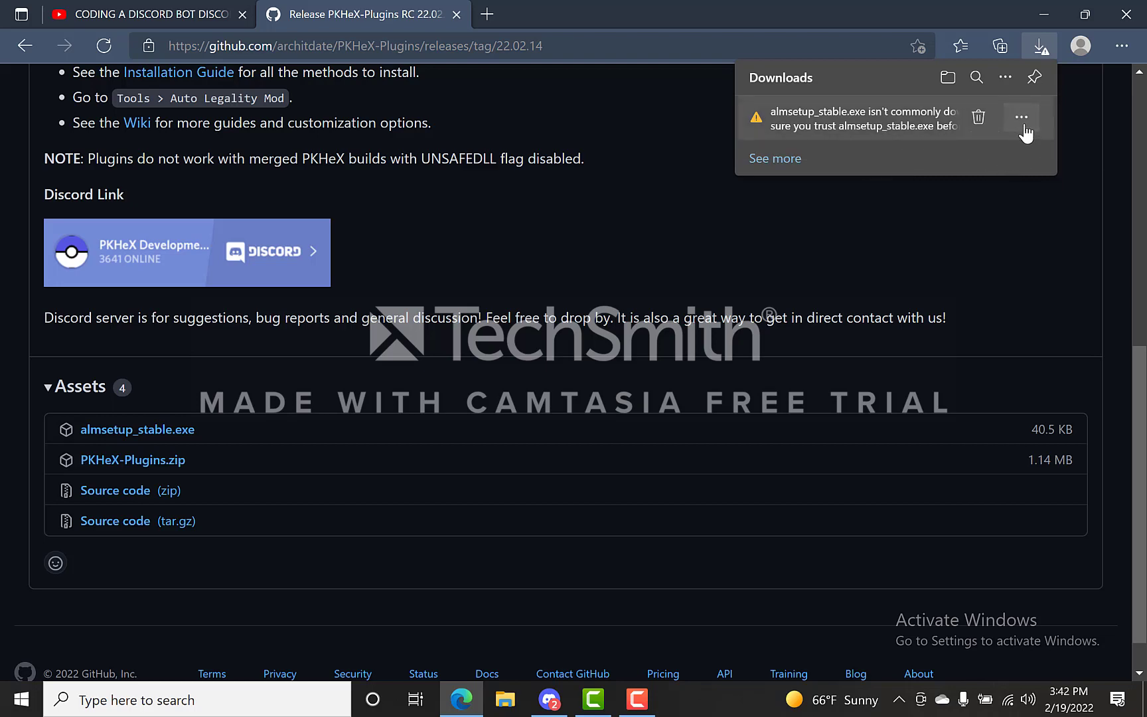
{"action": "left_click", "coordinate": [1022, 120]}
{"action": "left_click", "coordinate": [933, 170]}
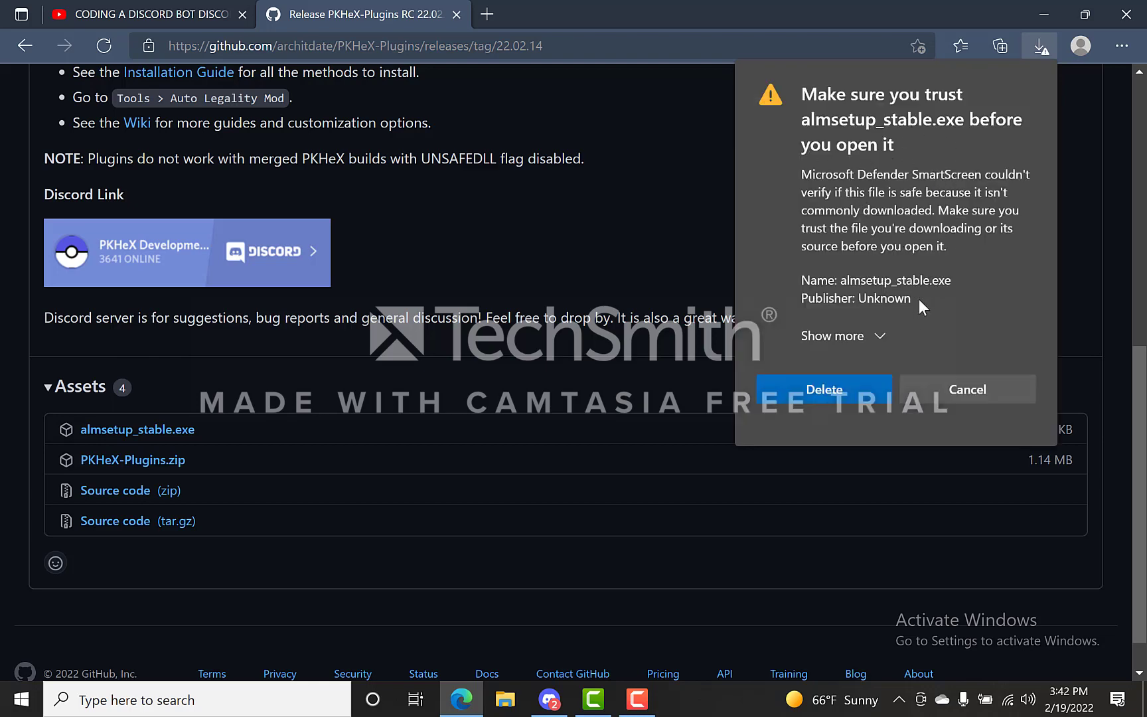
{"action": "left_click", "coordinate": [881, 341]}
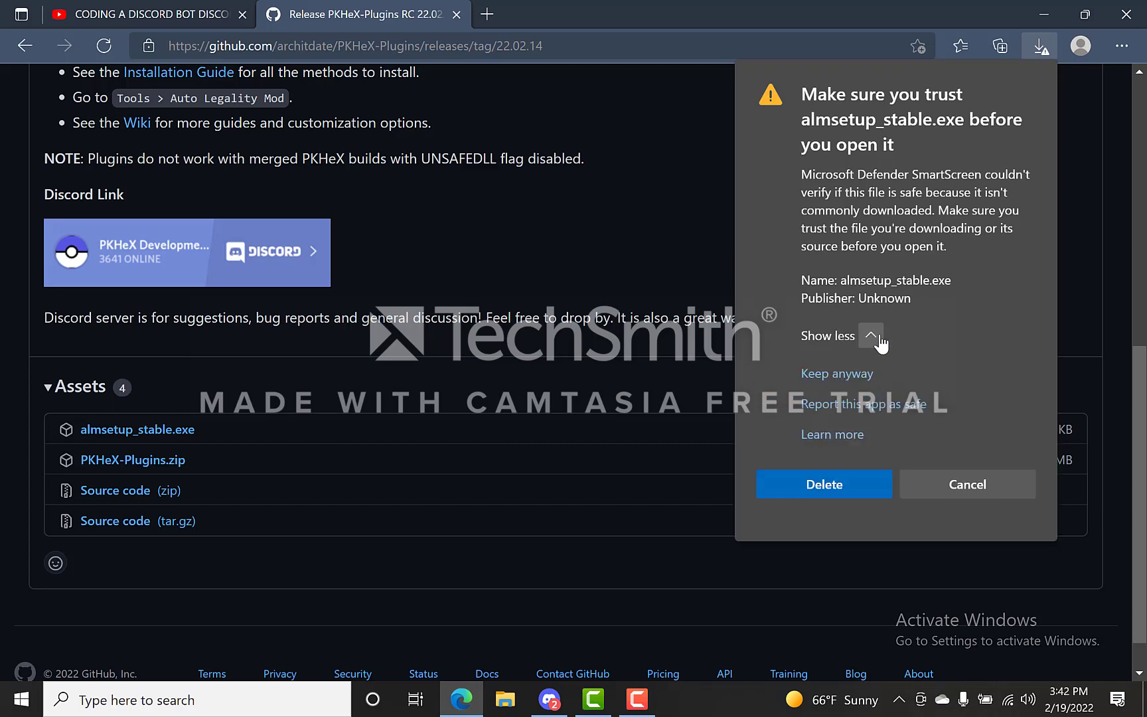
{"action": "left_click", "coordinate": [862, 374]}
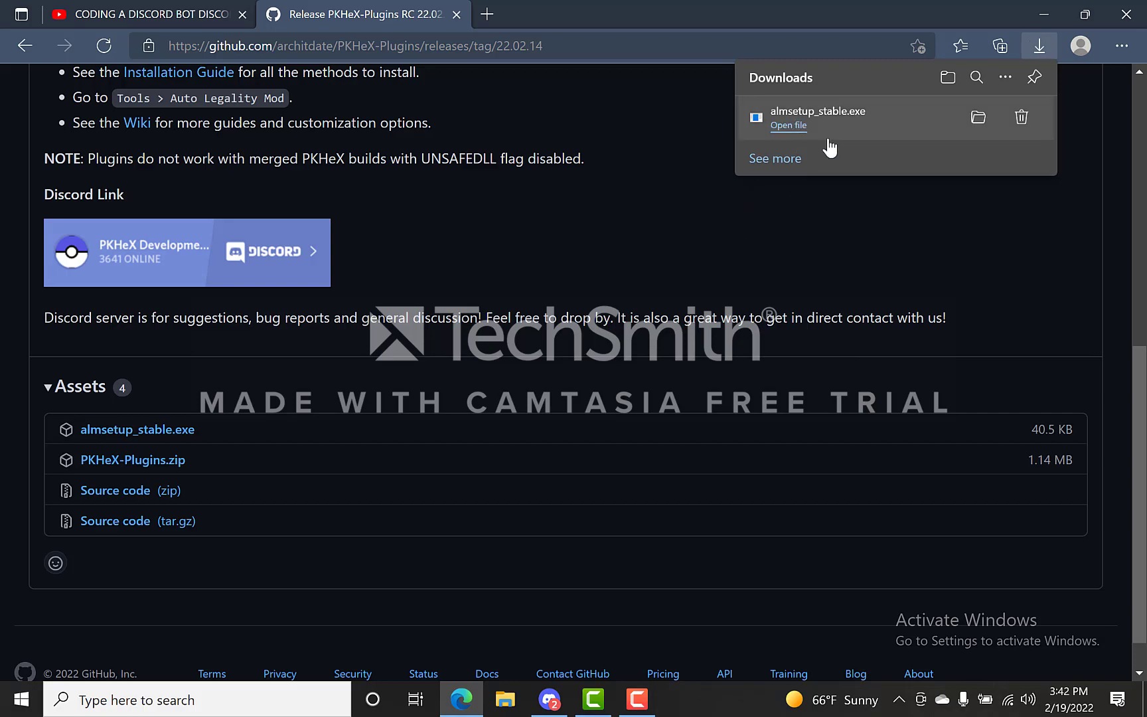
Minimise the browser, then open the Downloads folder in File Explorer and place its window clear of the empty desktop area
{"action": "left_click", "coordinate": [1043, 16]}
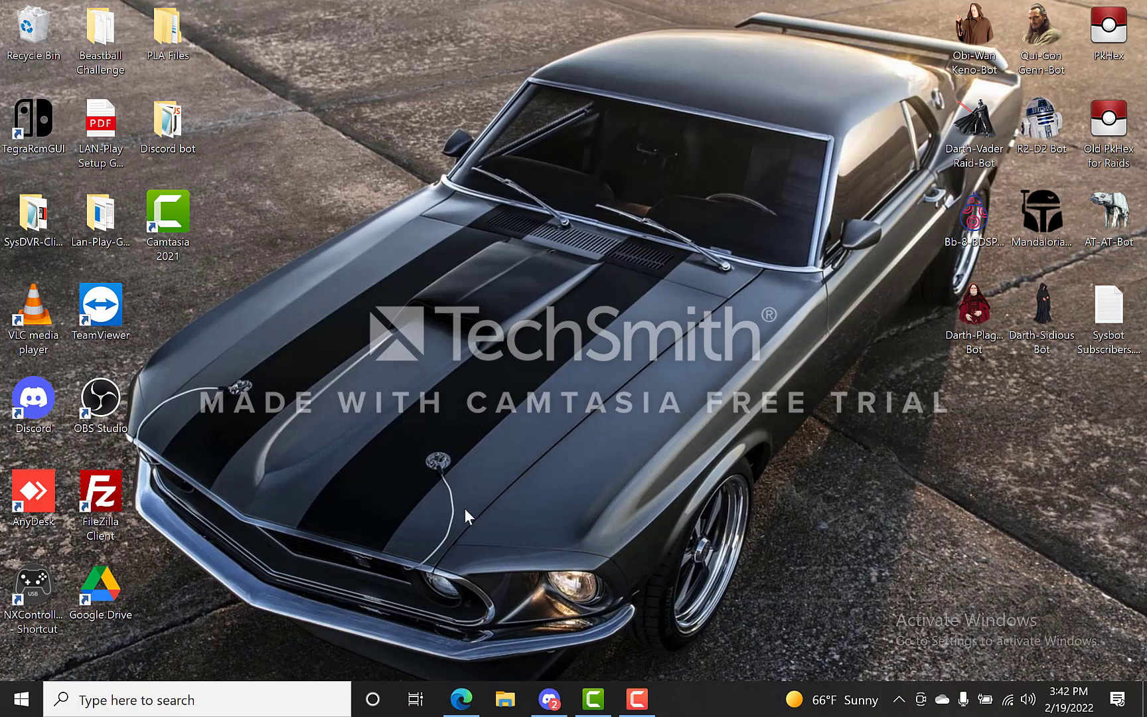
{"action": "left_click", "coordinate": [505, 699]}
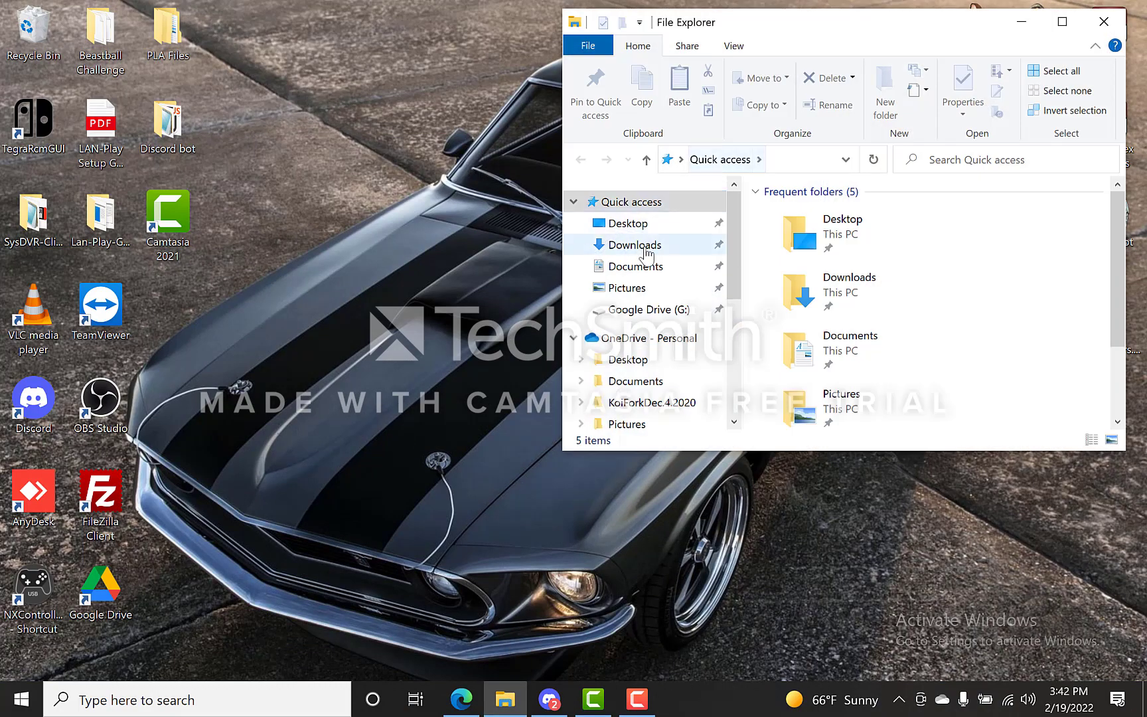
{"action": "left_click", "coordinate": [636, 245]}
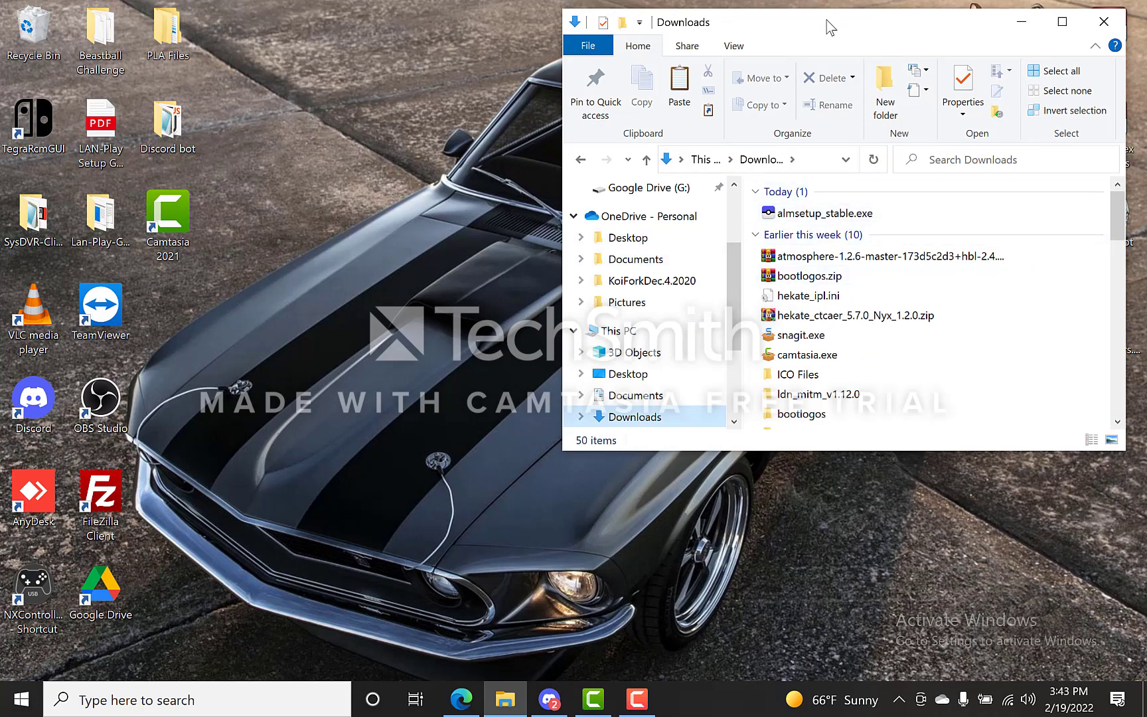
{"action": "left_click_drag", "start_coordinate": [827, 21], "coordinate": [409, 227]}
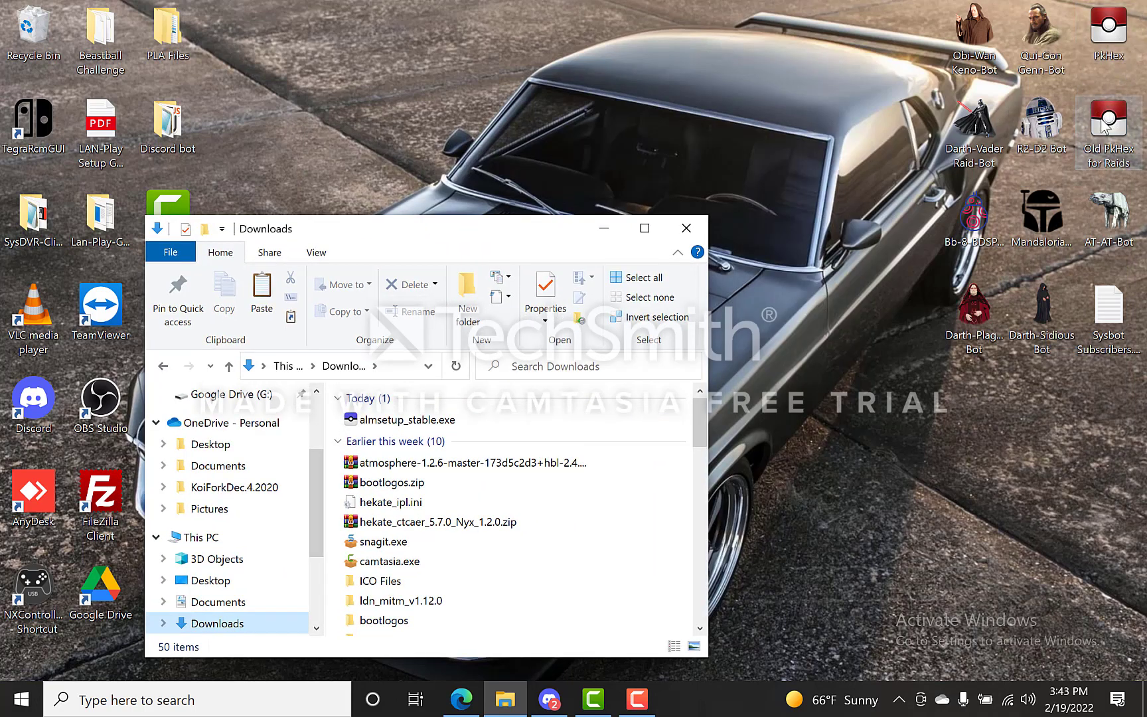
{"action": "left_click_drag", "start_coordinate": [327, 236], "coordinate": [724, 144]}
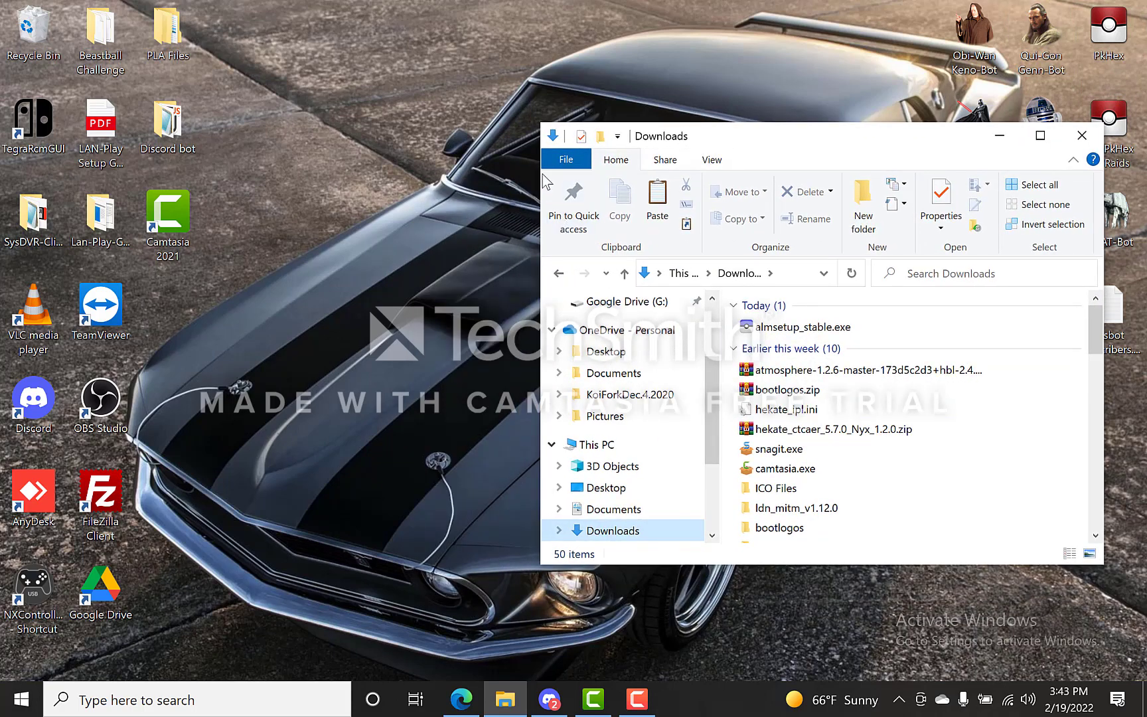
Create a new desktop folder named "pkherx tut" and move it slightly higher on the desktop
{"action": "right_click", "coordinate": [278, 167]}
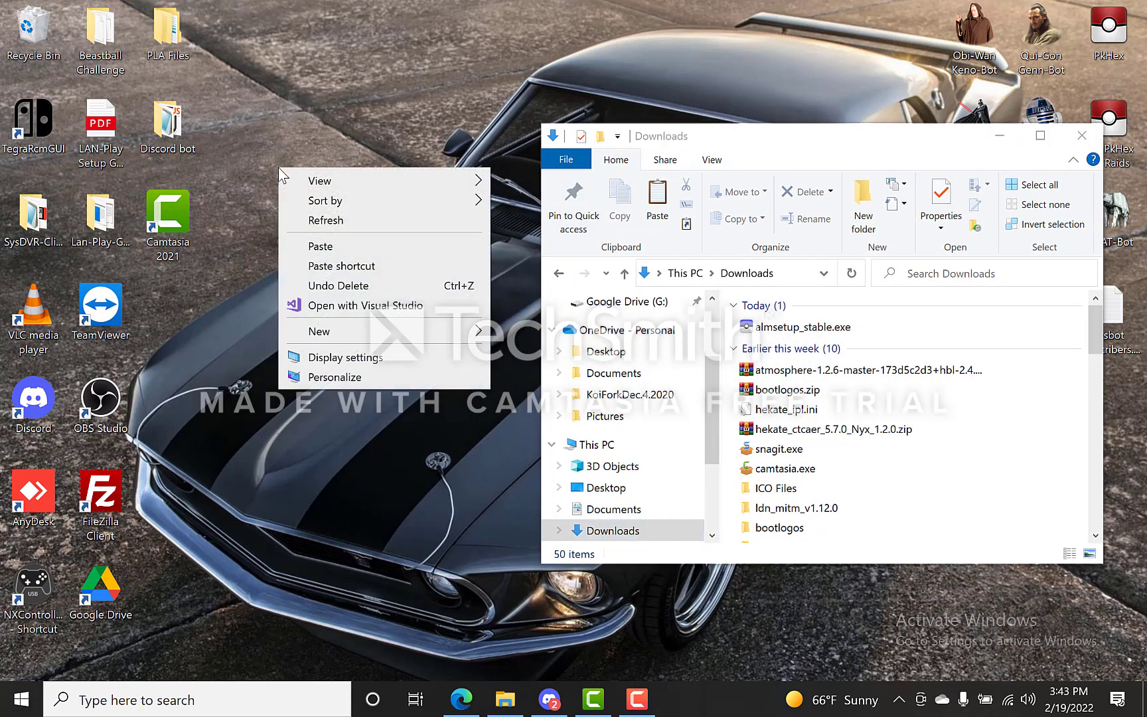
{"action": "mouse_move", "coordinate": [351, 335]}
{"action": "left_click", "coordinate": [525, 328]}
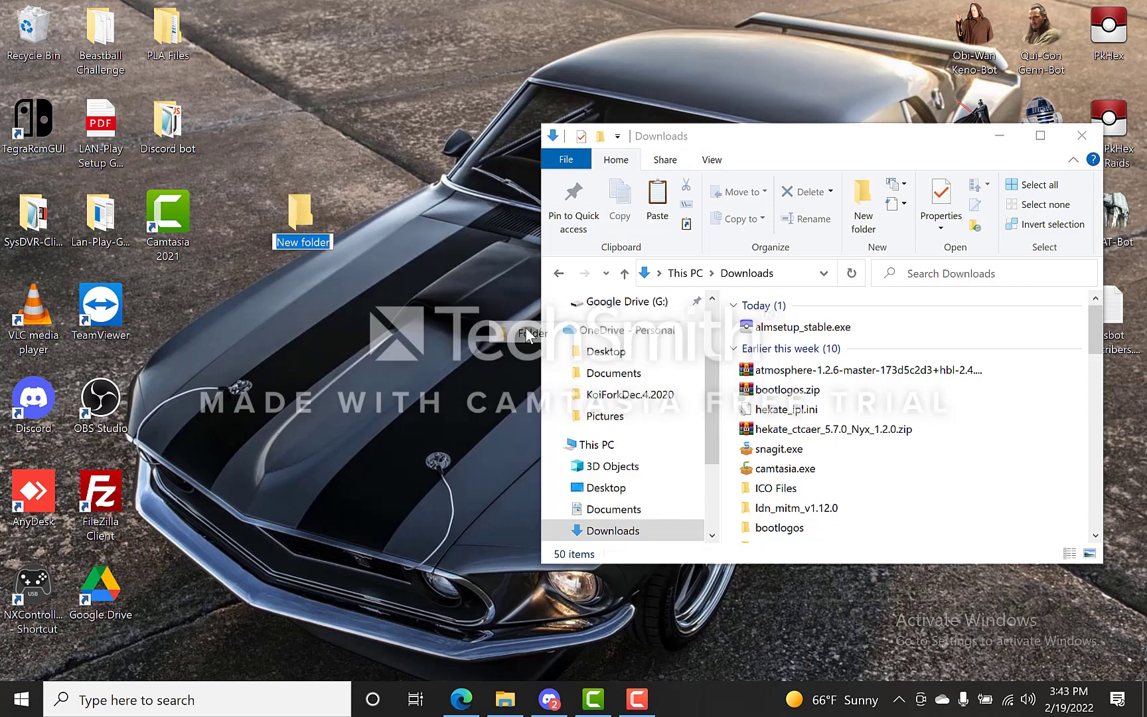
{"action": "type", "text": "p"}
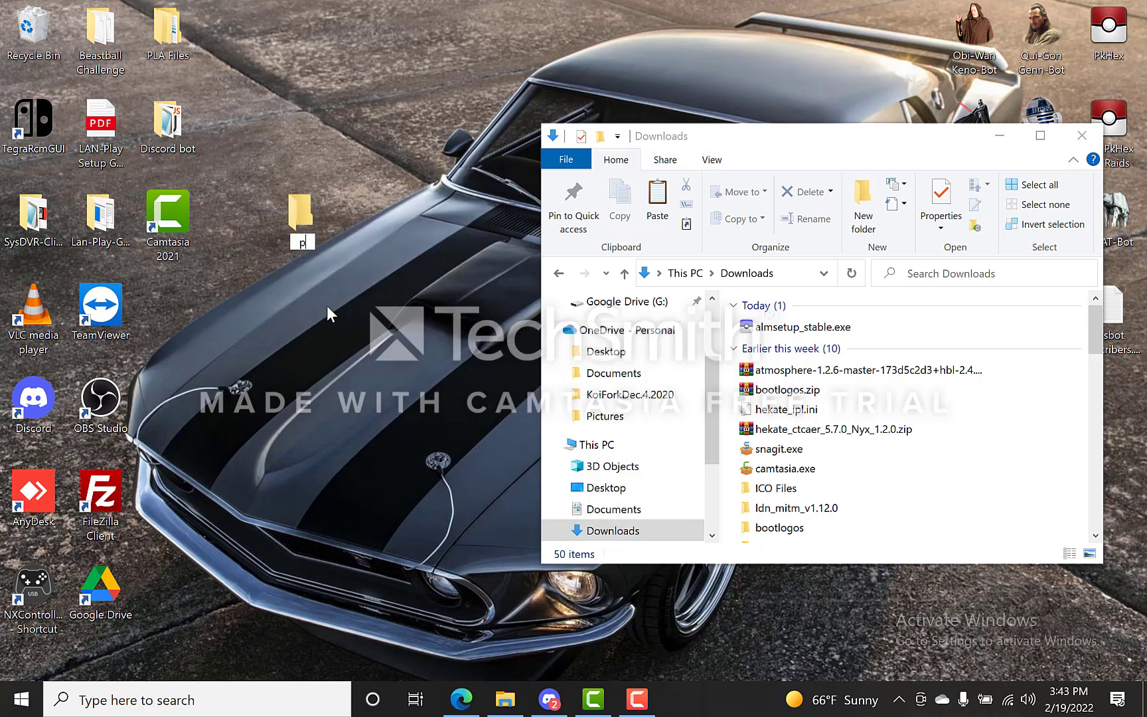
{"action": "type", "text": "kherx tut"}
{"action": "key", "text": "Return"}
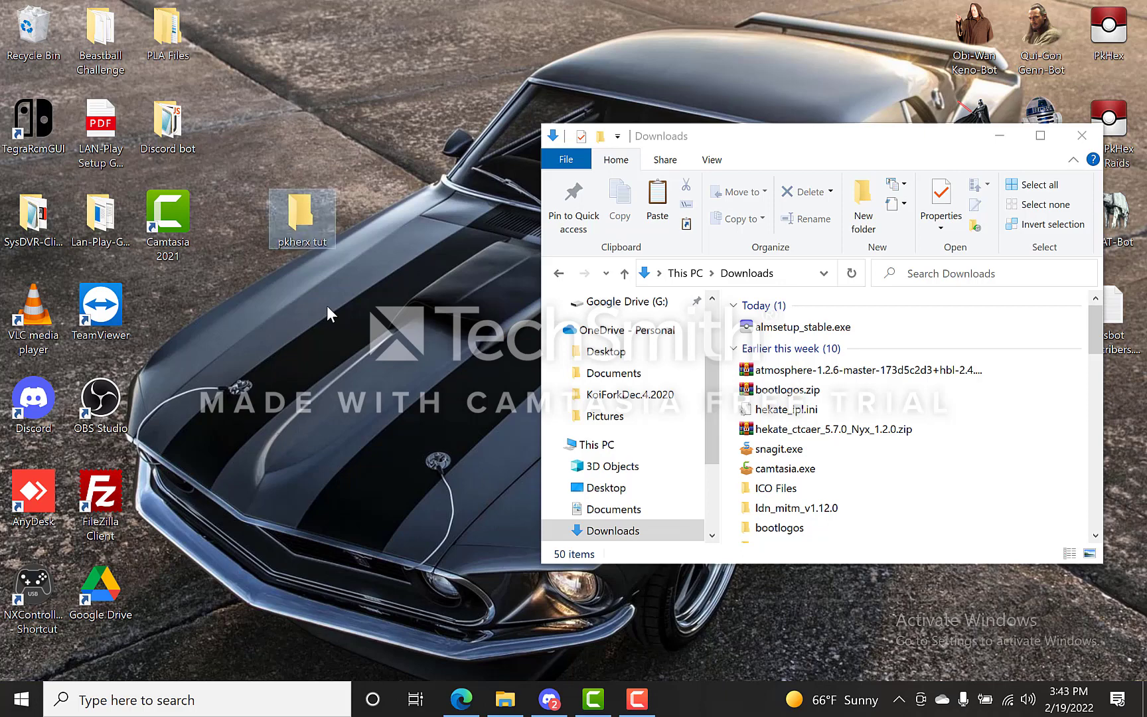
{"action": "left_click_drag", "start_coordinate": [299, 241], "coordinate": [310, 173]}
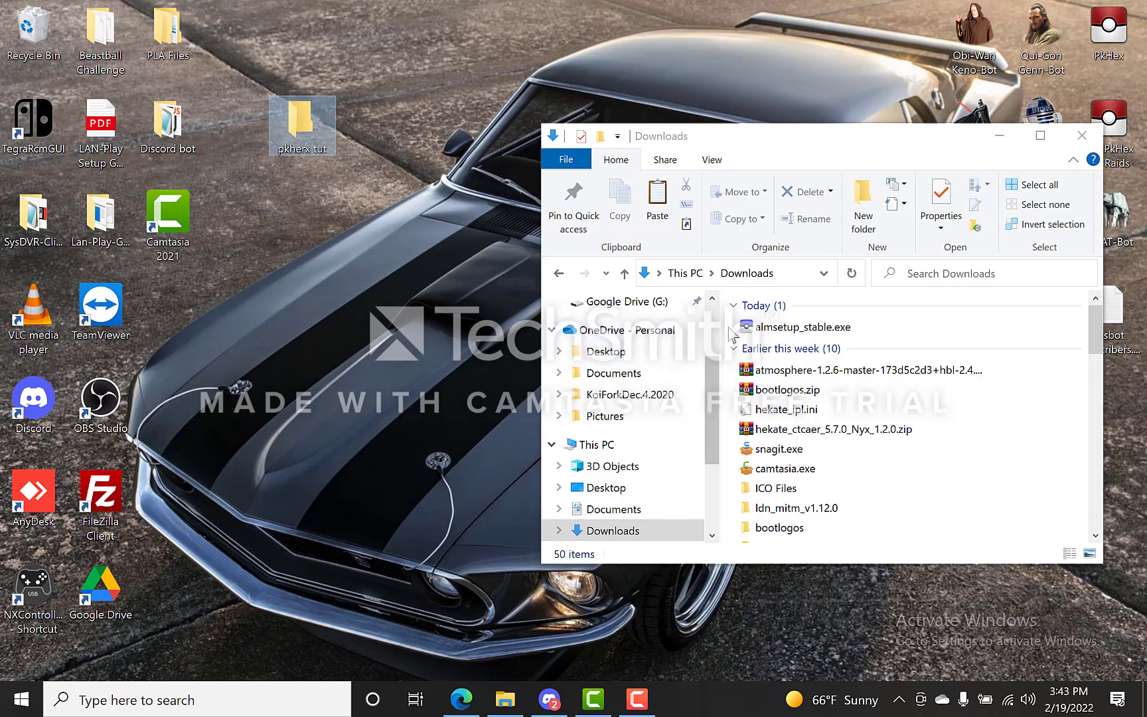
Move almsetup_stable.exe from Downloads into the pkherx tut folder, close Downloads and open the pkherx tut folder
{"action": "left_click_drag", "start_coordinate": [796, 327], "coordinate": [296, 136]}
{"action": "left_click", "coordinate": [1089, 138]}
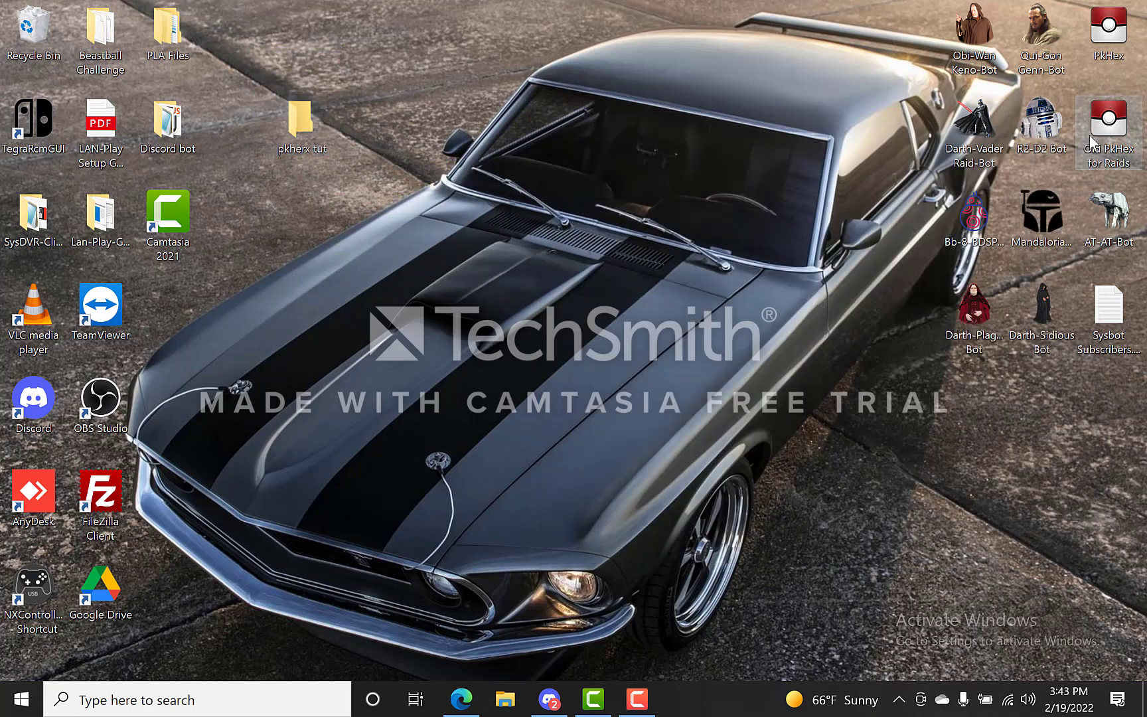
{"action": "double_click", "coordinate": [295, 125]}
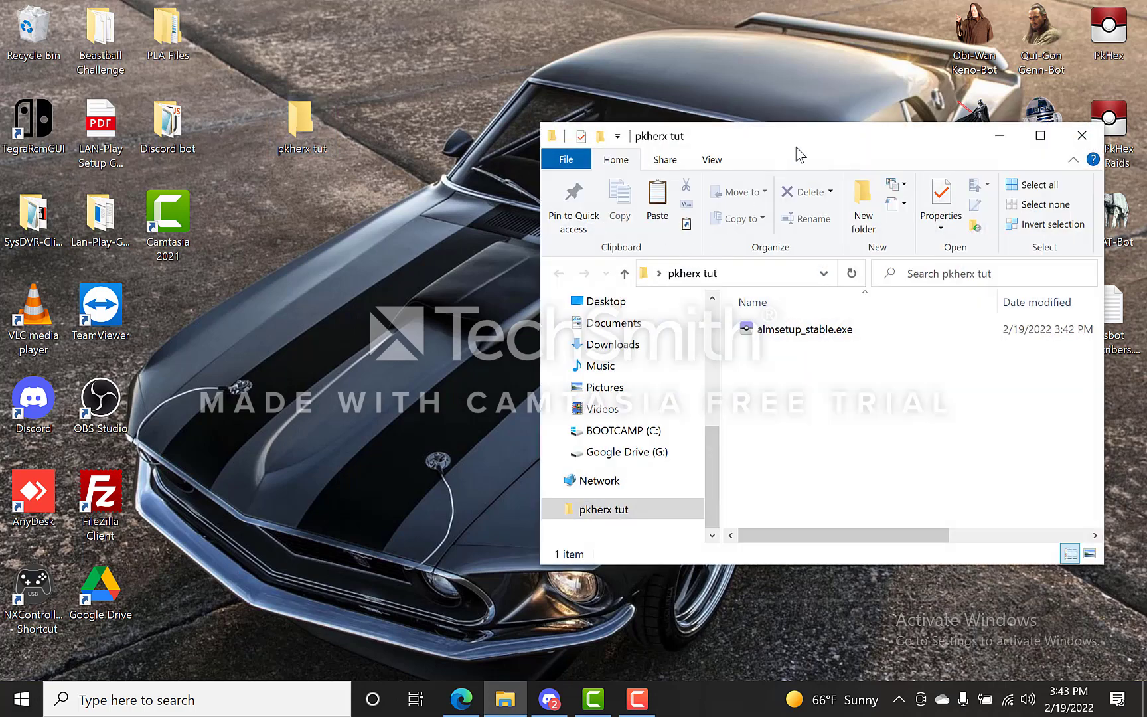
{"action": "left_click_drag", "start_coordinate": [702, 145], "coordinate": [588, 72]}
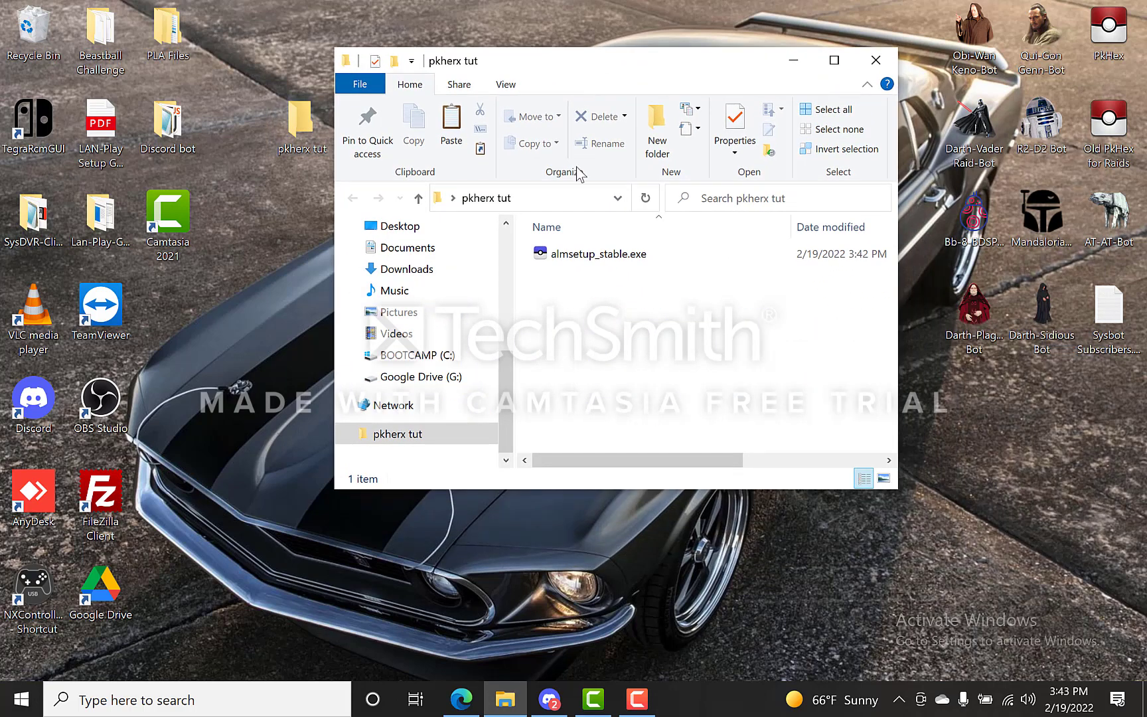
Run almsetup_stable.exe past the SmartScreen block to install PKHeX and its plugins, and exit the finished setup
{"action": "double_click", "coordinate": [582, 255]}
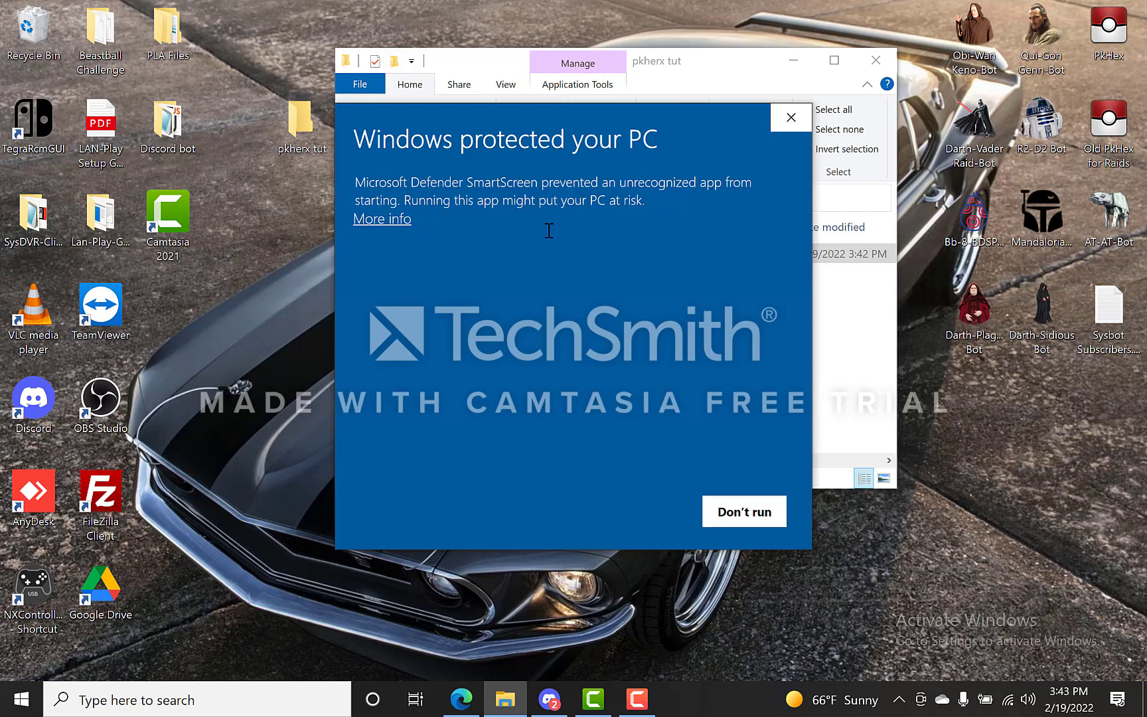
{"action": "left_click", "coordinate": [362, 222]}
{"action": "left_click", "coordinate": [638, 526]}
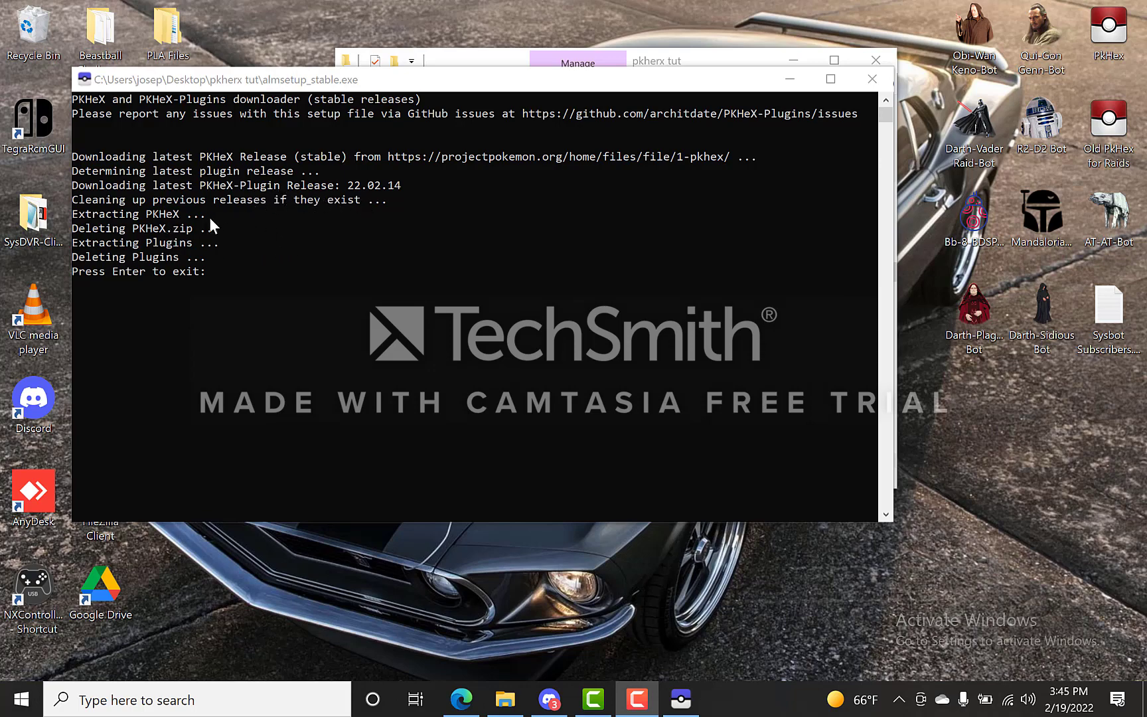
{"action": "left_click", "coordinate": [202, 308]}
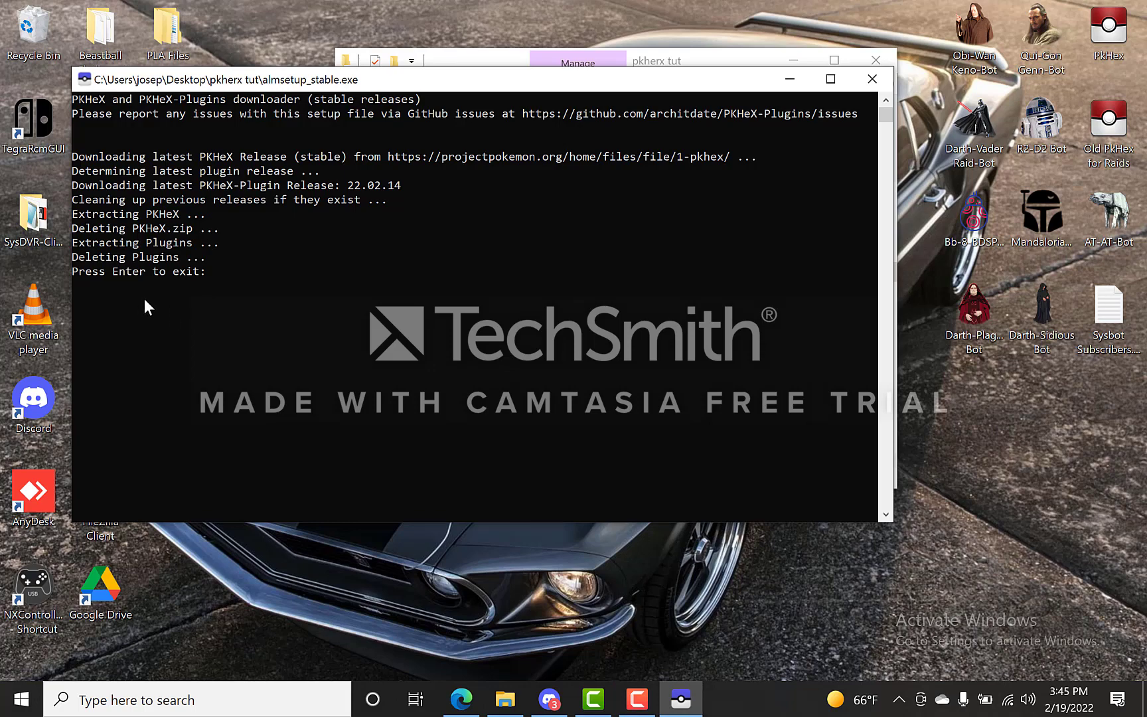
{"action": "key", "text": "Return"}
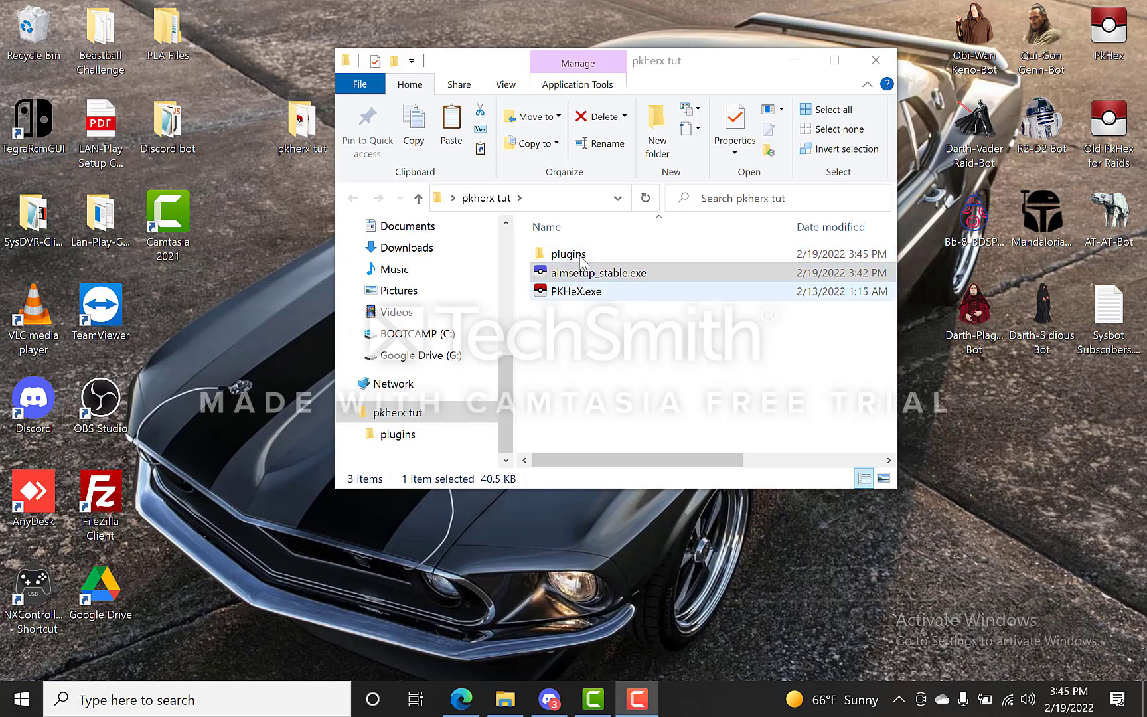
{"action": "left_click_drag", "start_coordinate": [476, 65], "coordinate": [472, 47]}
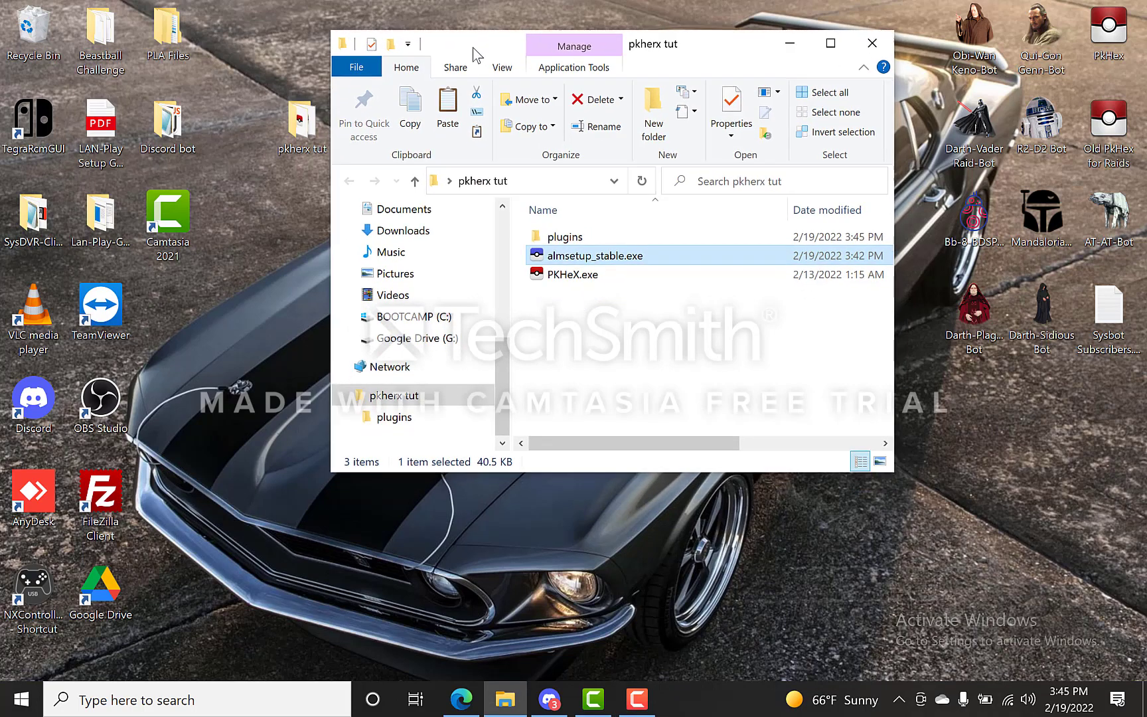
{"action": "left_click", "coordinate": [569, 328]}
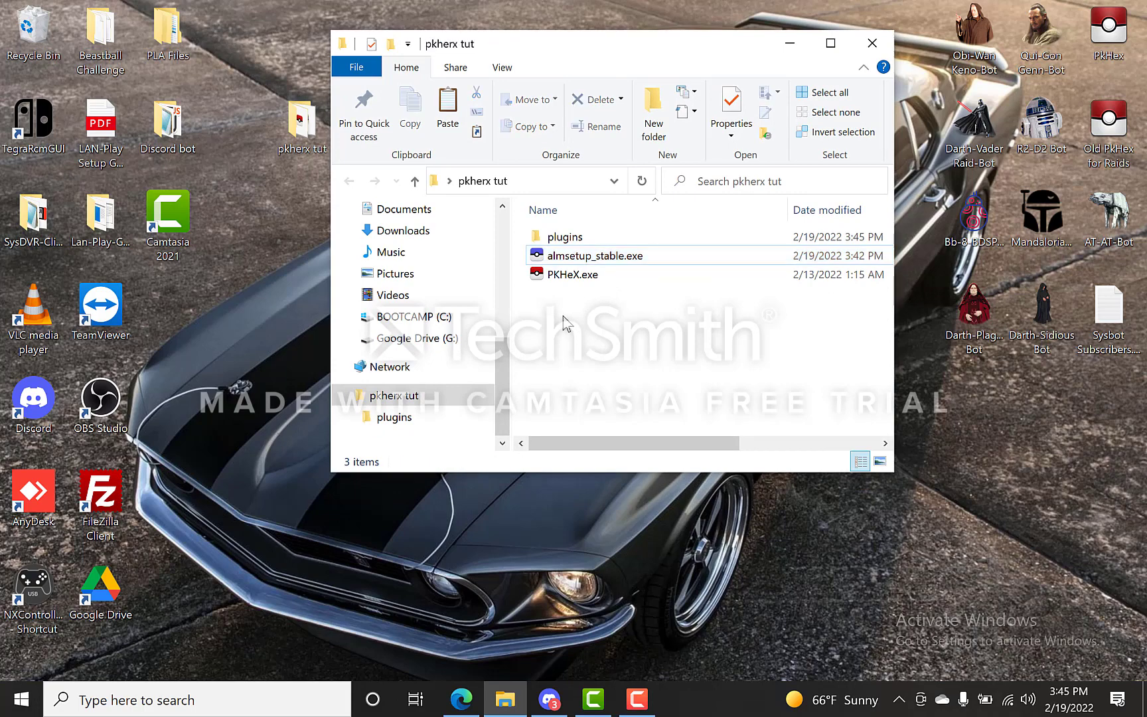
Create a new folder named "pkmdb" inside the pkherx tut folder
{"action": "right_click", "coordinate": [568, 328]}
{"action": "mouse_move", "coordinate": [676, 550]}
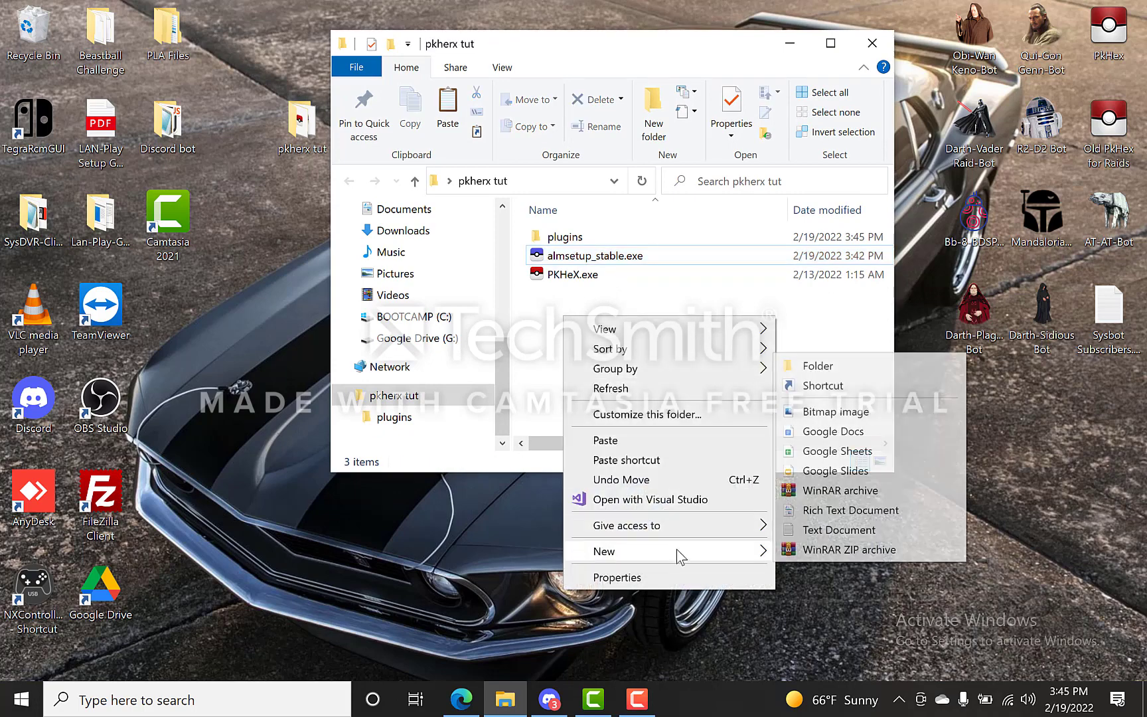
{"action": "left_click", "coordinate": [890, 359]}
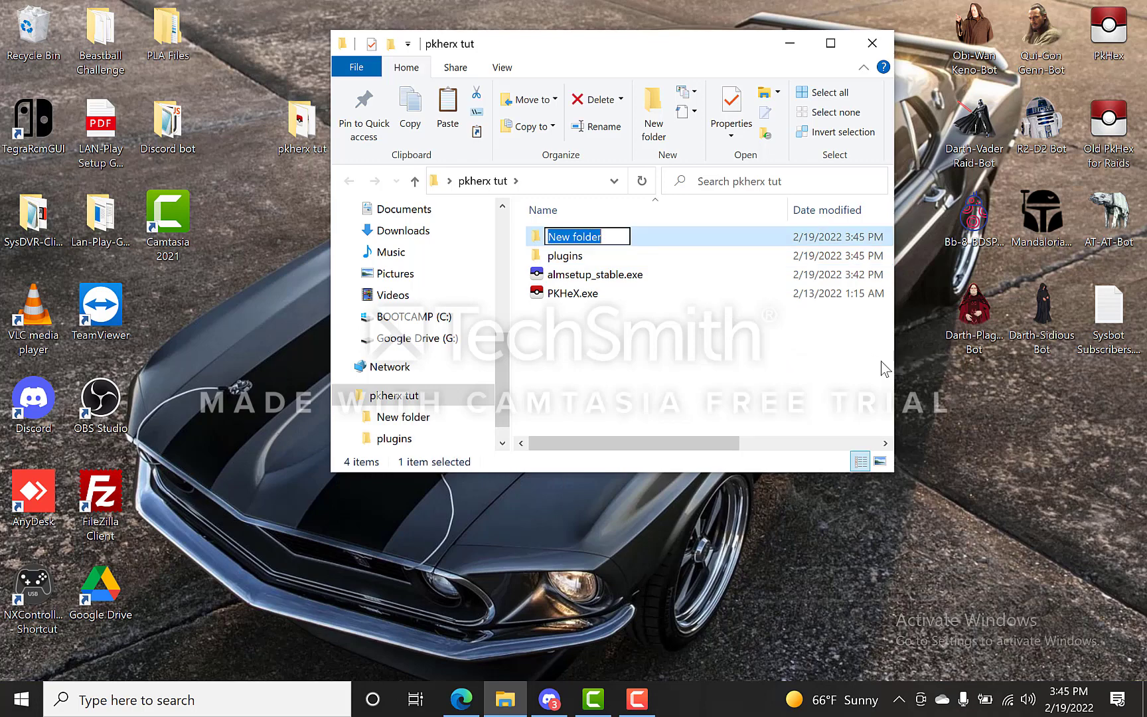
{"action": "type", "text": "pkmdb"}
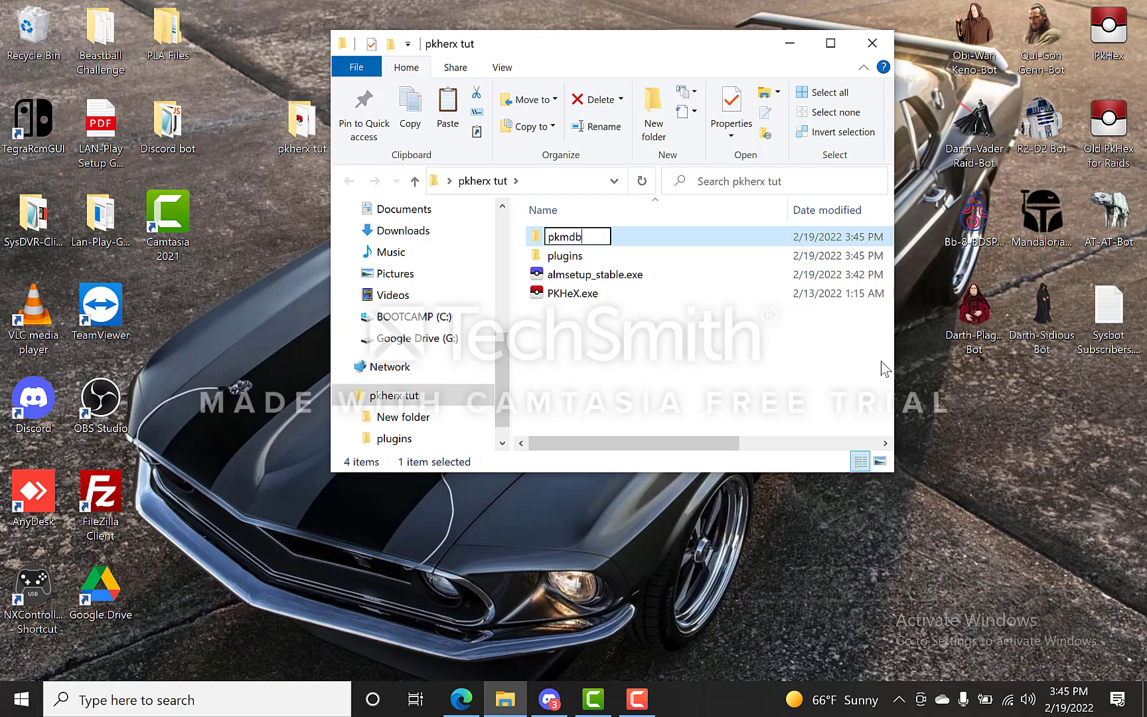
{"action": "key", "text": "Return"}
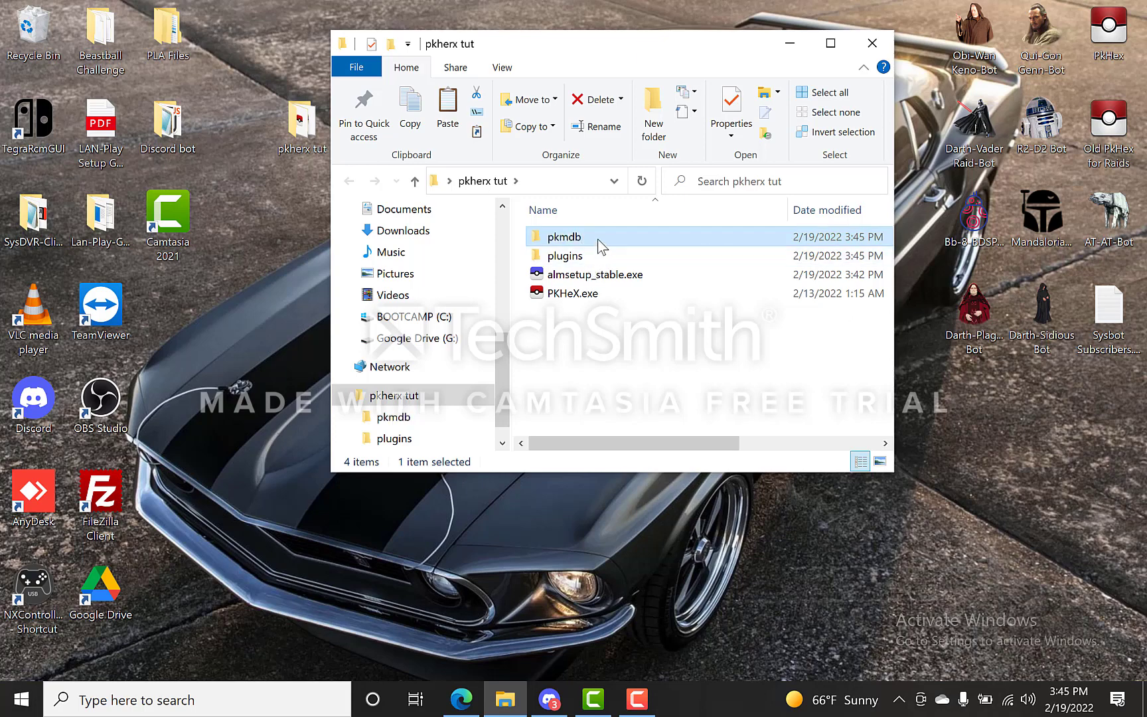
Create another folder named "trainers" inside the pkherx tut folder
{"action": "right_click", "coordinate": [588, 317]}
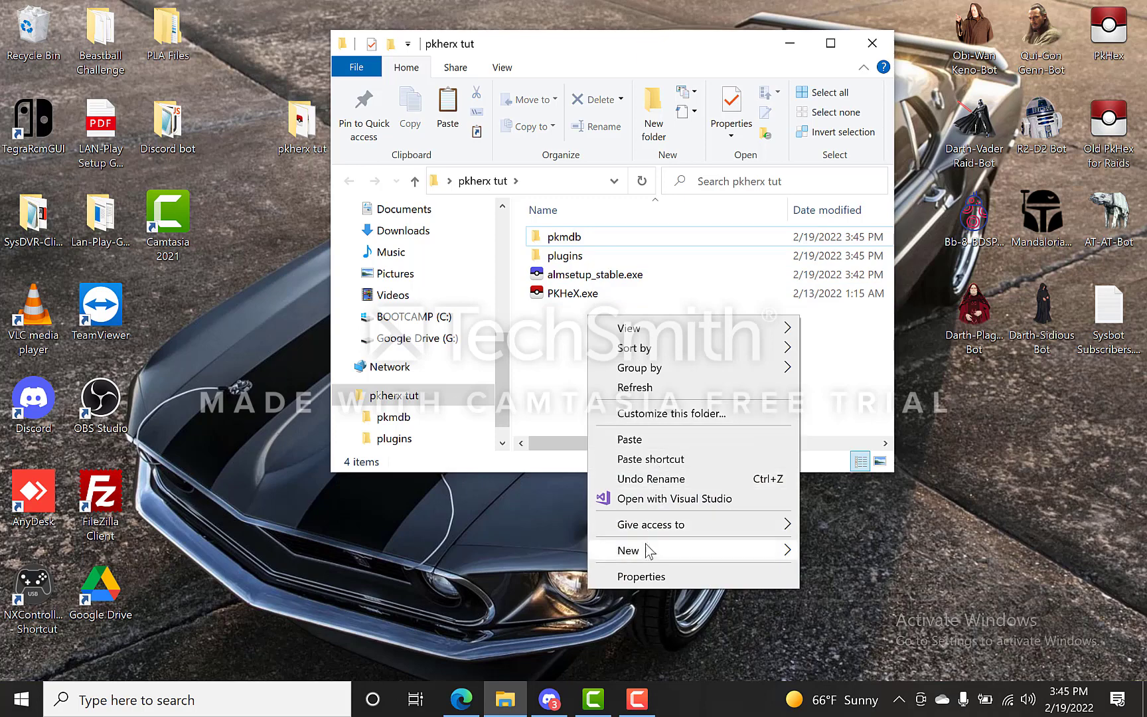
{"action": "mouse_move", "coordinate": [649, 551]}
{"action": "left_click", "coordinate": [851, 373]}
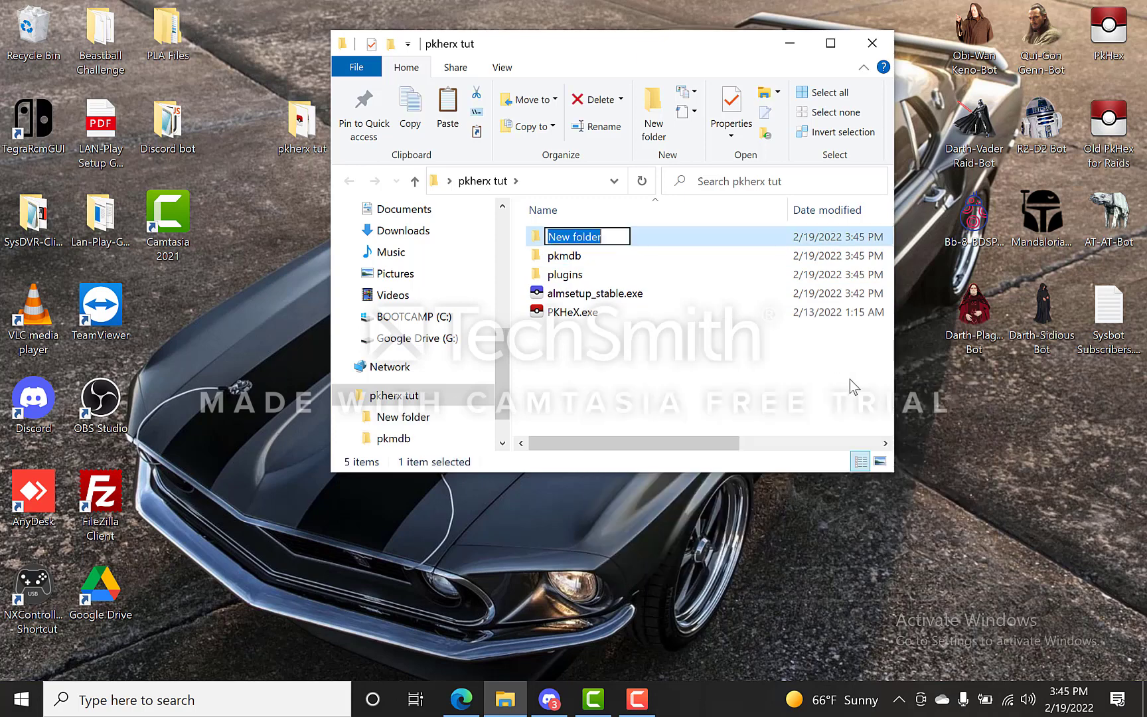
{"action": "type", "text": "tra"}
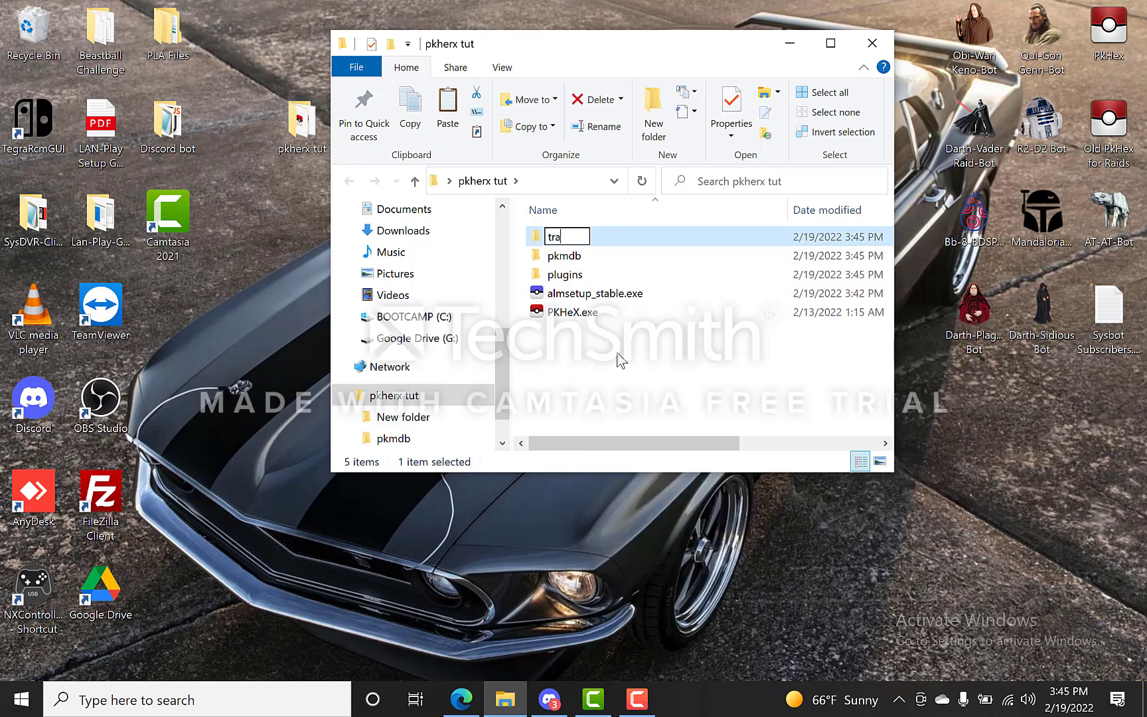
{"action": "type", "text": "iners"}
{"action": "key", "text": "Return"}
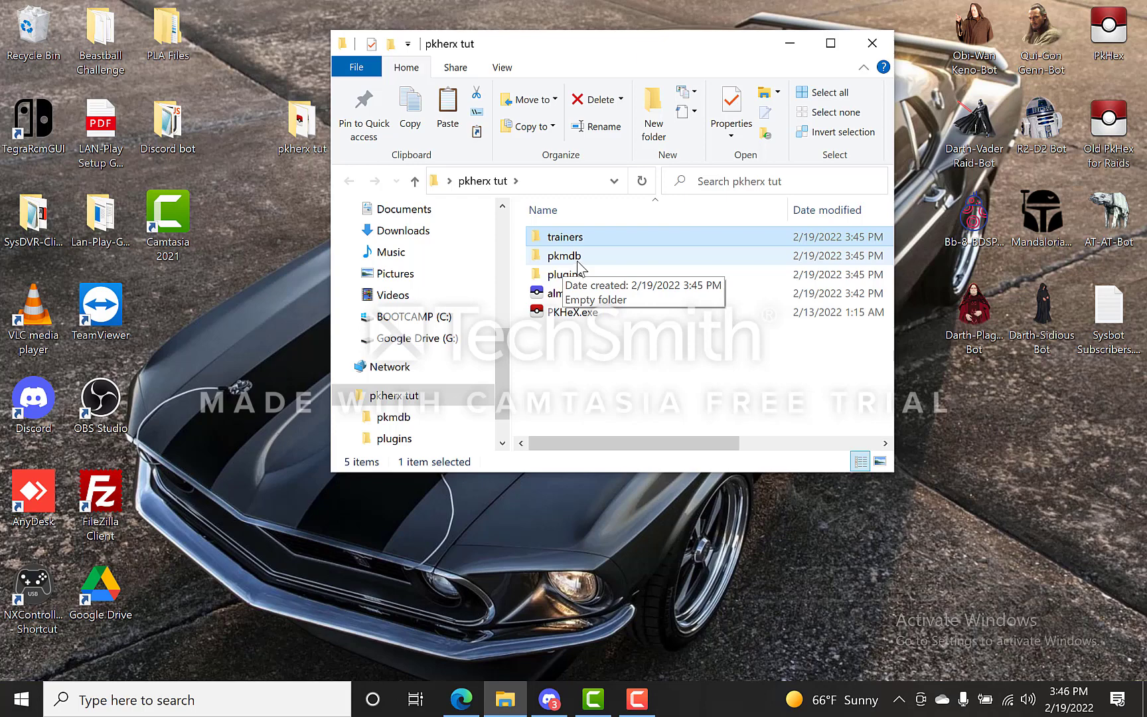
Run PKHeX.exe for the first time, agree to create the backup folder, and exit PKHeX
{"action": "double_click", "coordinate": [578, 317]}
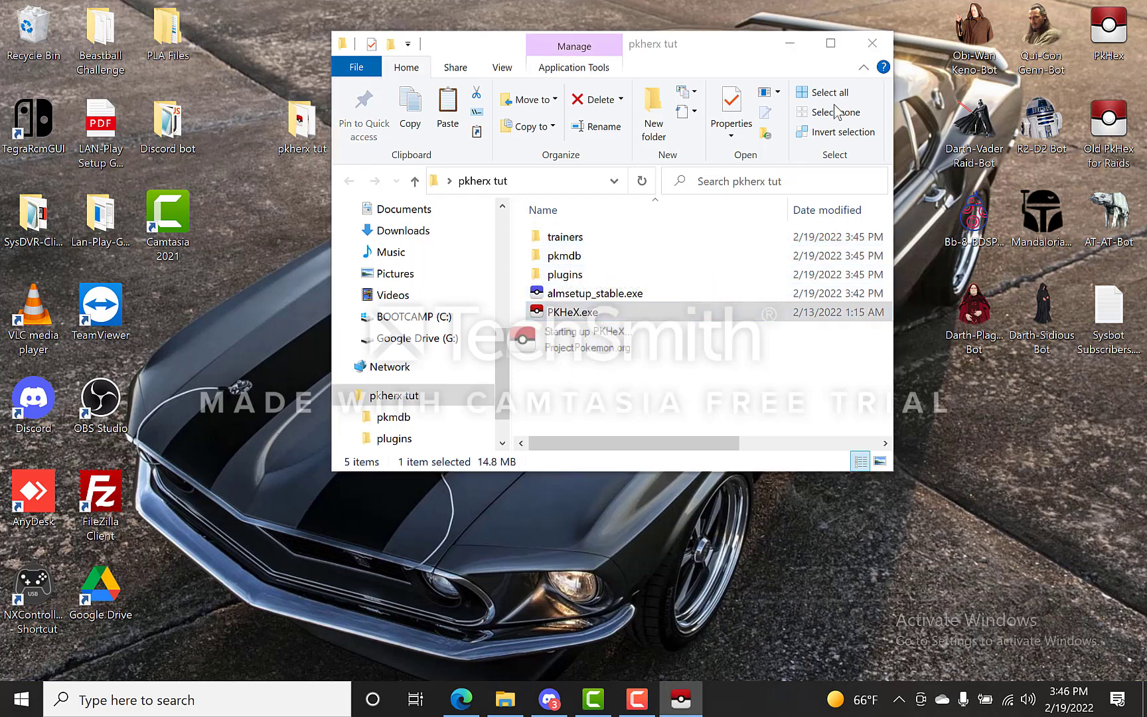
{"action": "left_click", "coordinate": [874, 47]}
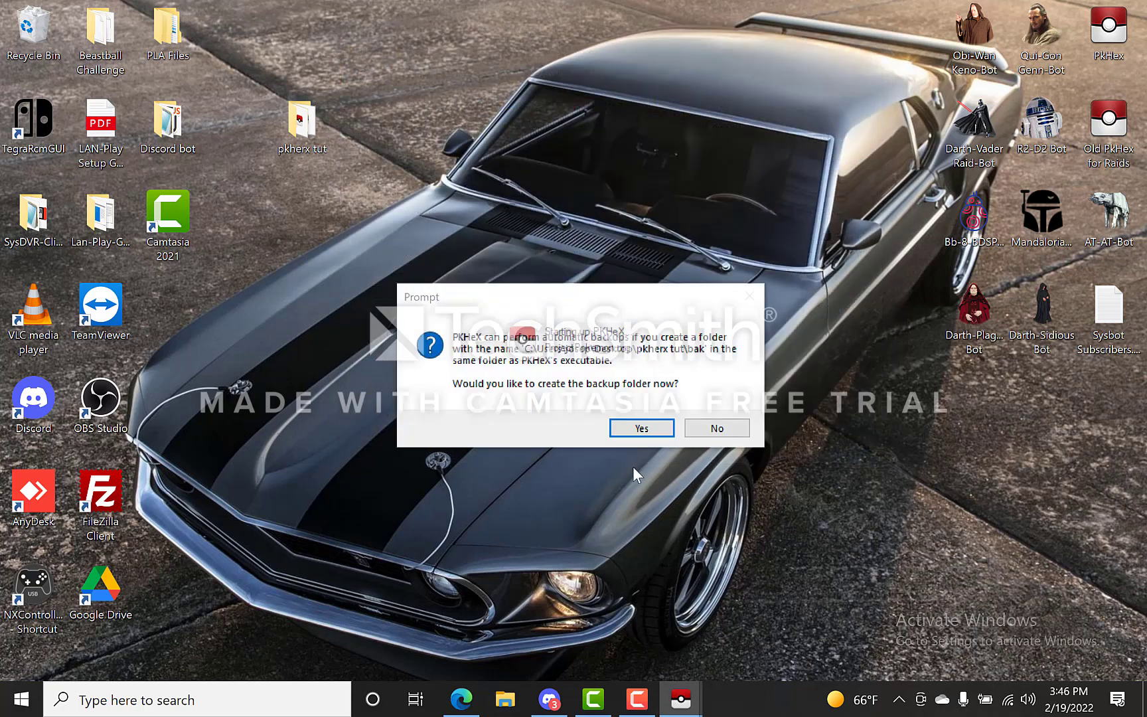
{"action": "left_click", "coordinate": [641, 429]}
{"action": "left_click", "coordinate": [707, 422]}
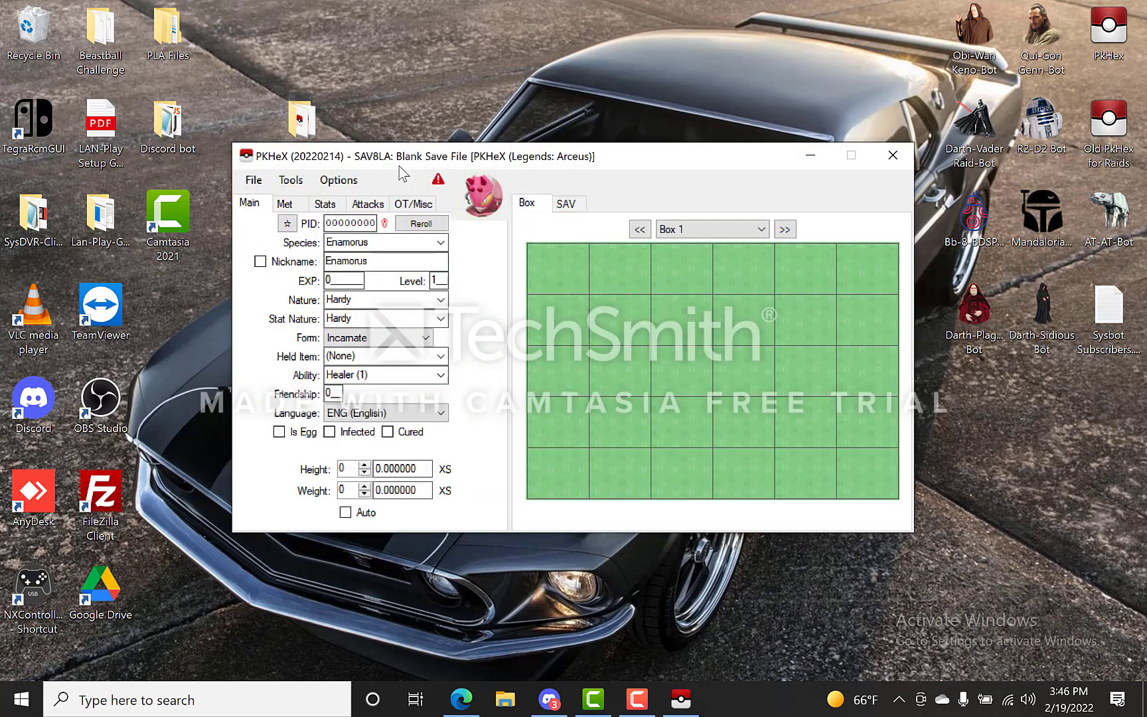
{"action": "left_click_drag", "start_coordinate": [408, 154], "coordinate": [516, 156]}
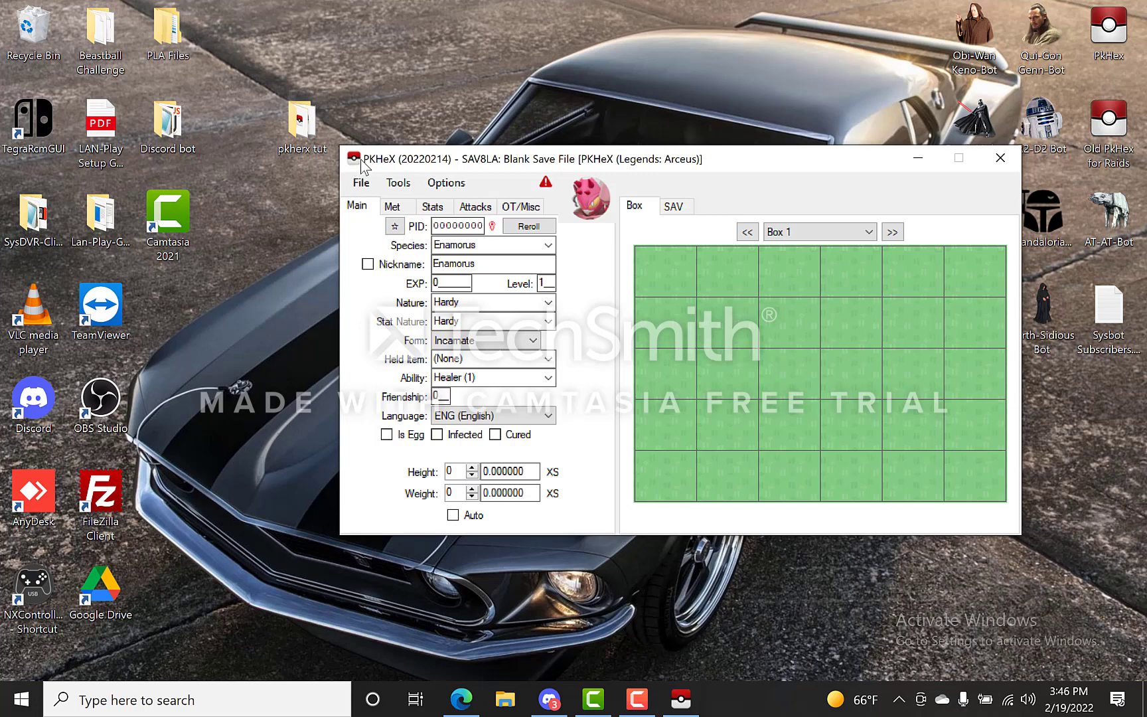
{"action": "left_click", "coordinate": [1000, 161]}
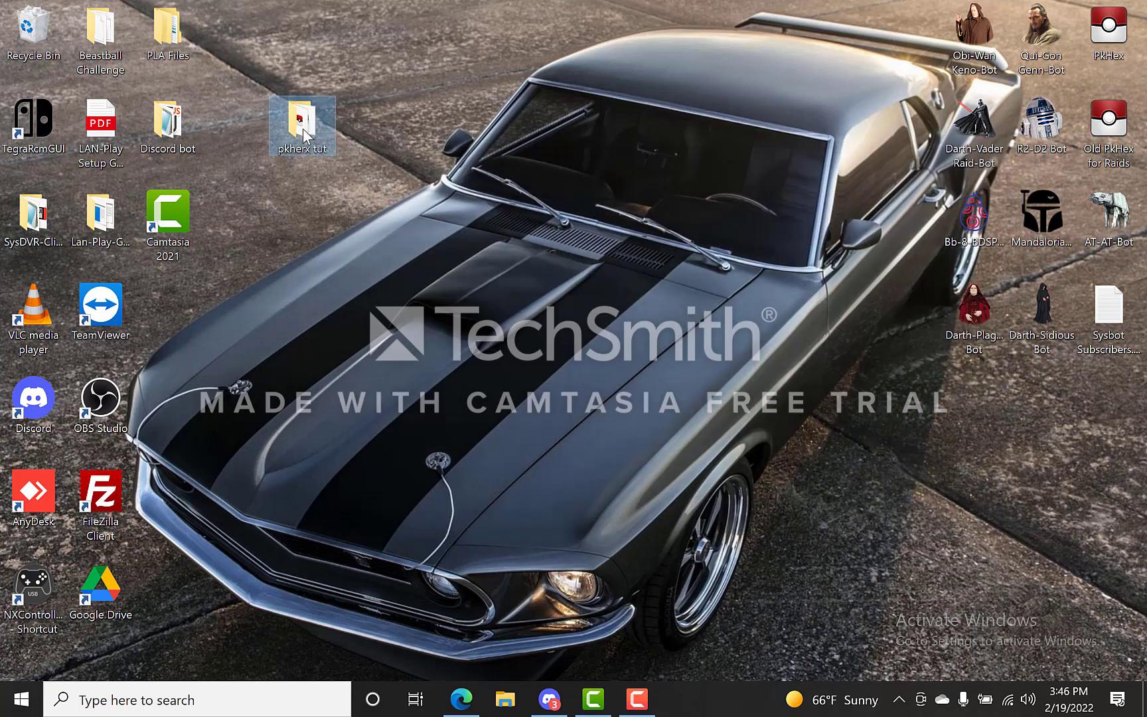
Reopen the pkherx tut folder to check its contents, relaunch PKHeX.exe, and close both windows
{"action": "double_click", "coordinate": [304, 131]}
{"action": "left_click", "coordinate": [619, 355]}
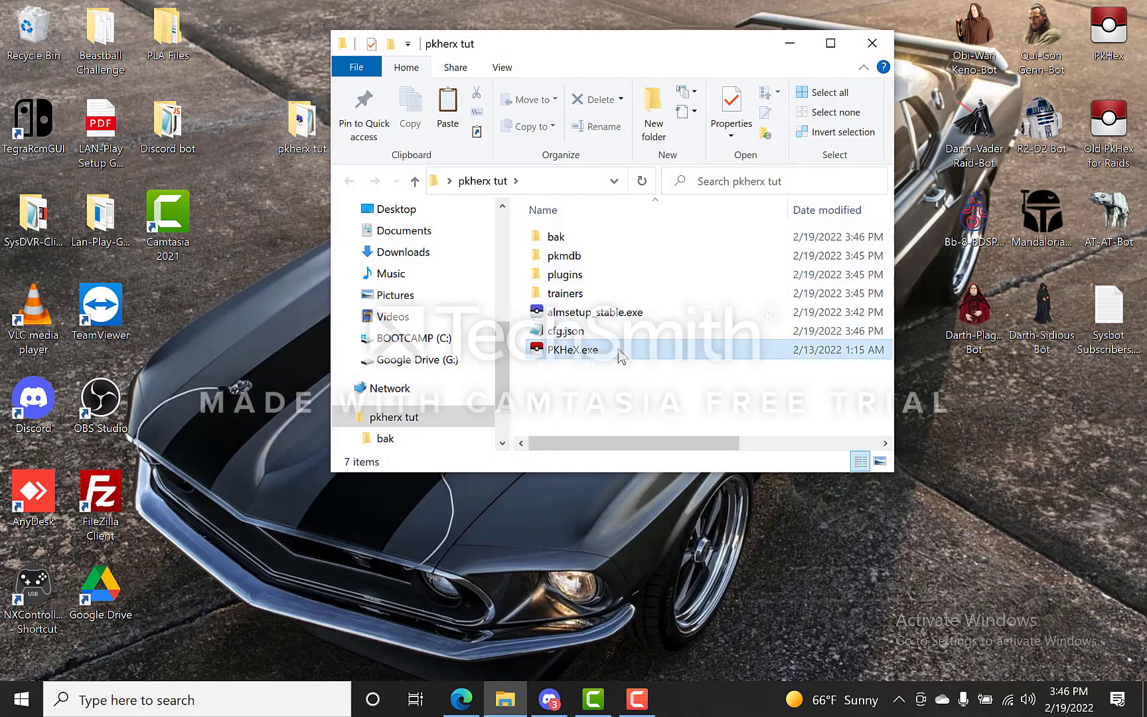
{"action": "double_click", "coordinate": [619, 355]}
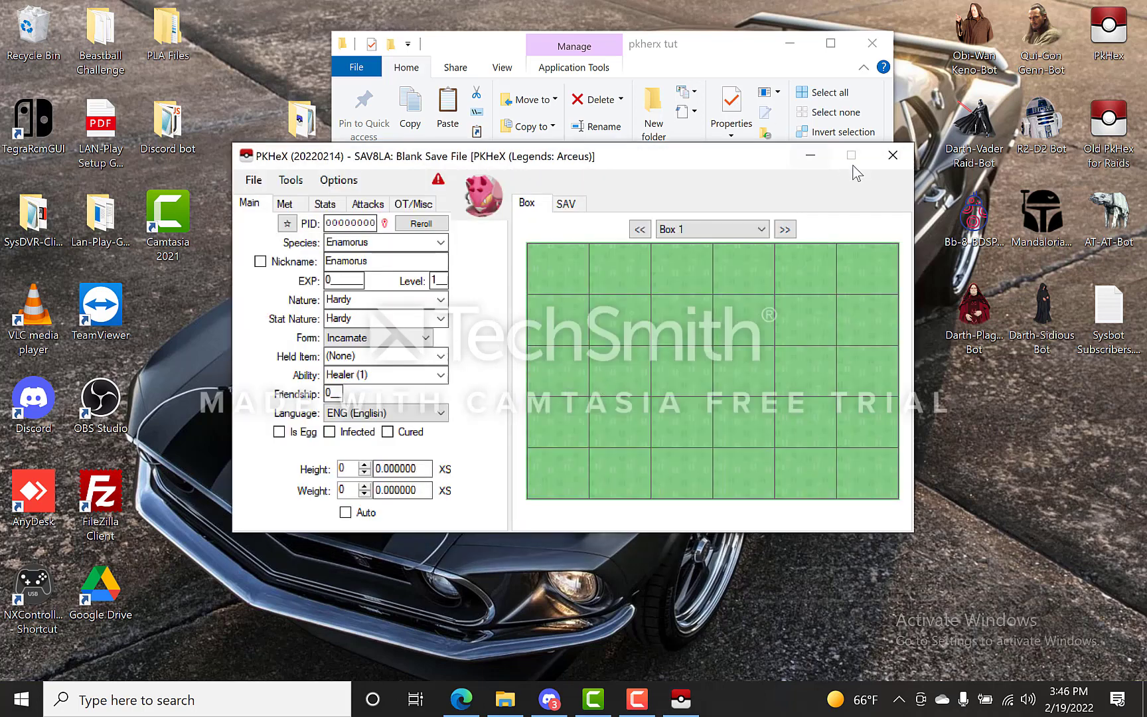
{"action": "left_click", "coordinate": [893, 154]}
{"action": "left_click", "coordinate": [875, 45]}
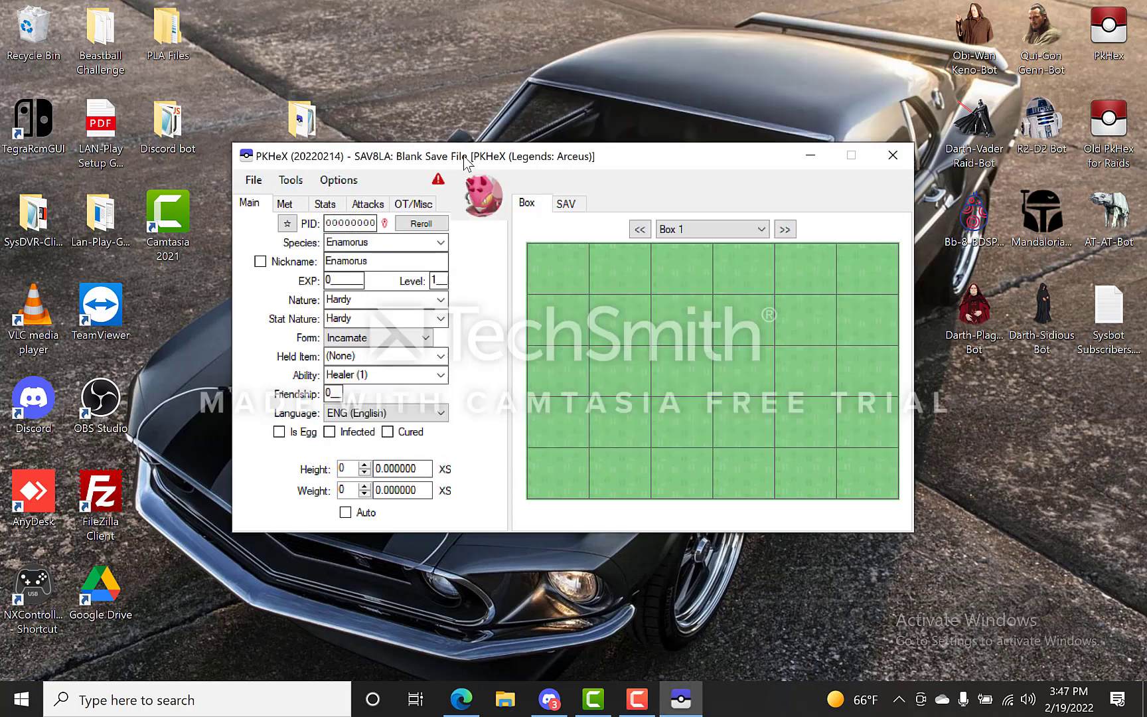
Set the Pokémon's species to Gabite in the editor and look over its Met and Stats data
{"action": "mouse_move", "coordinate": [467, 163]}
{"action": "left_mouse_down"}
{"action": "mouse_move", "coordinate": [518, 168]}
{"action": "mouse_move", "coordinate": [491, 183]}
{"action": "mouse_move", "coordinate": [395, 188]}
{"action": "mouse_move", "coordinate": [455, 175]}
{"action": "left_mouse_up"}
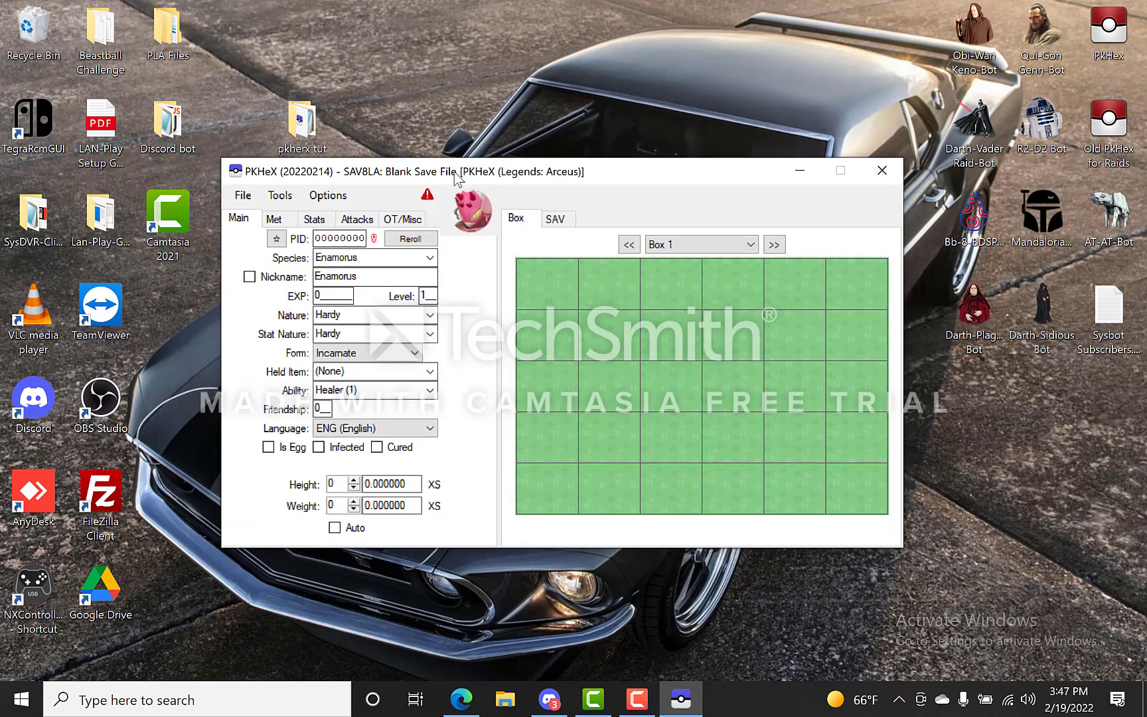
{"action": "left_click", "coordinate": [396, 258]}
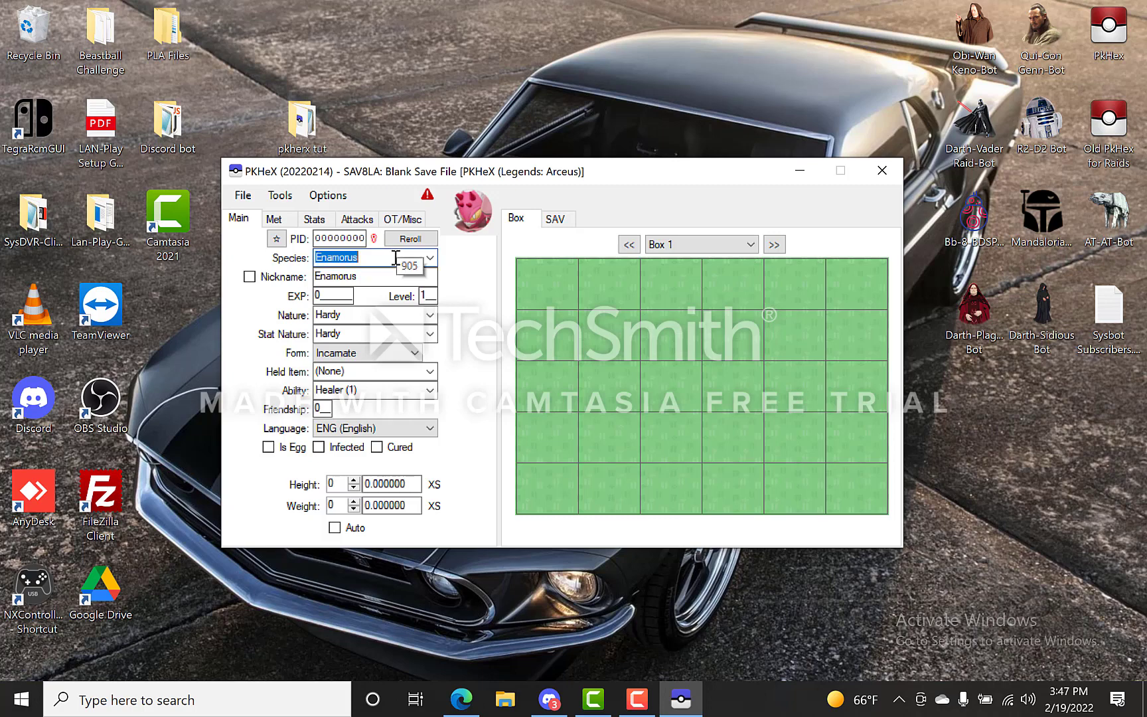
{"action": "type", "text": "gabite"}
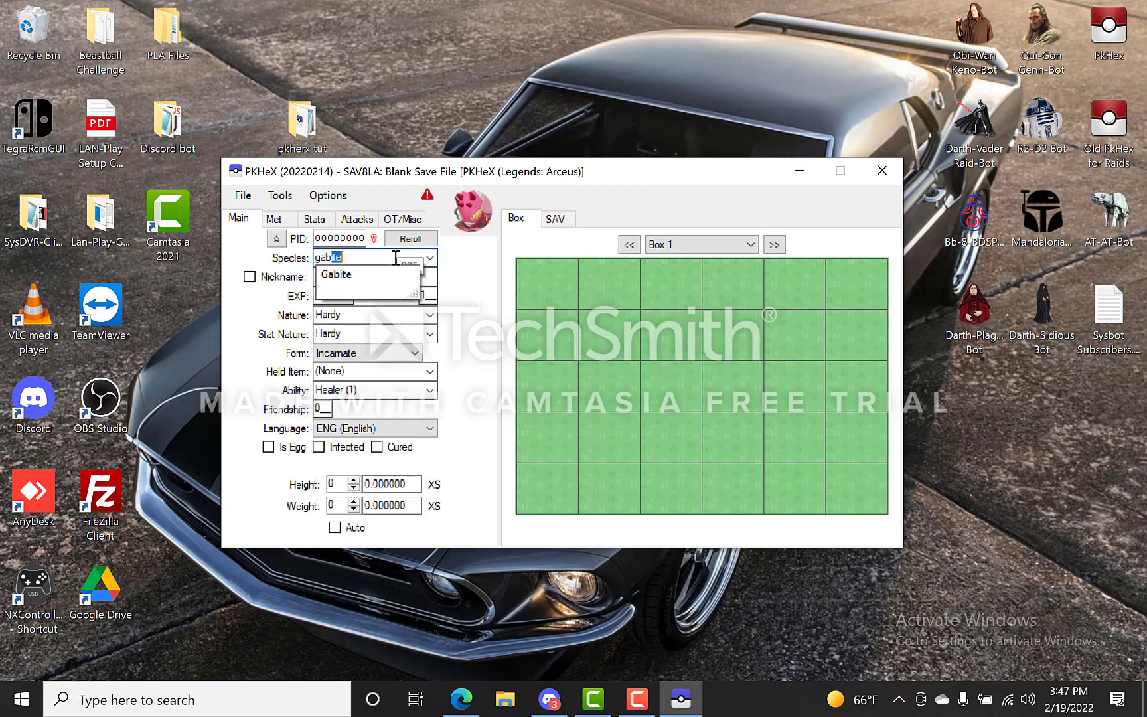
{"action": "left_click", "coordinate": [376, 279]}
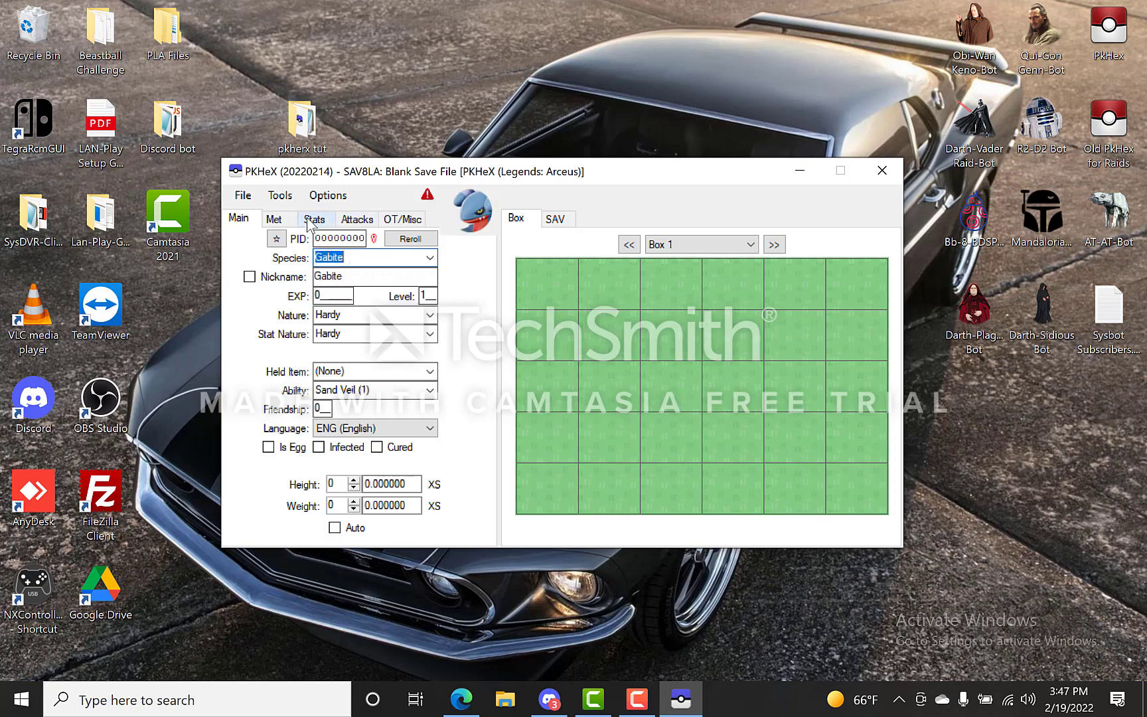
{"action": "left_click", "coordinate": [273, 219]}
{"action": "left_click", "coordinate": [314, 220]}
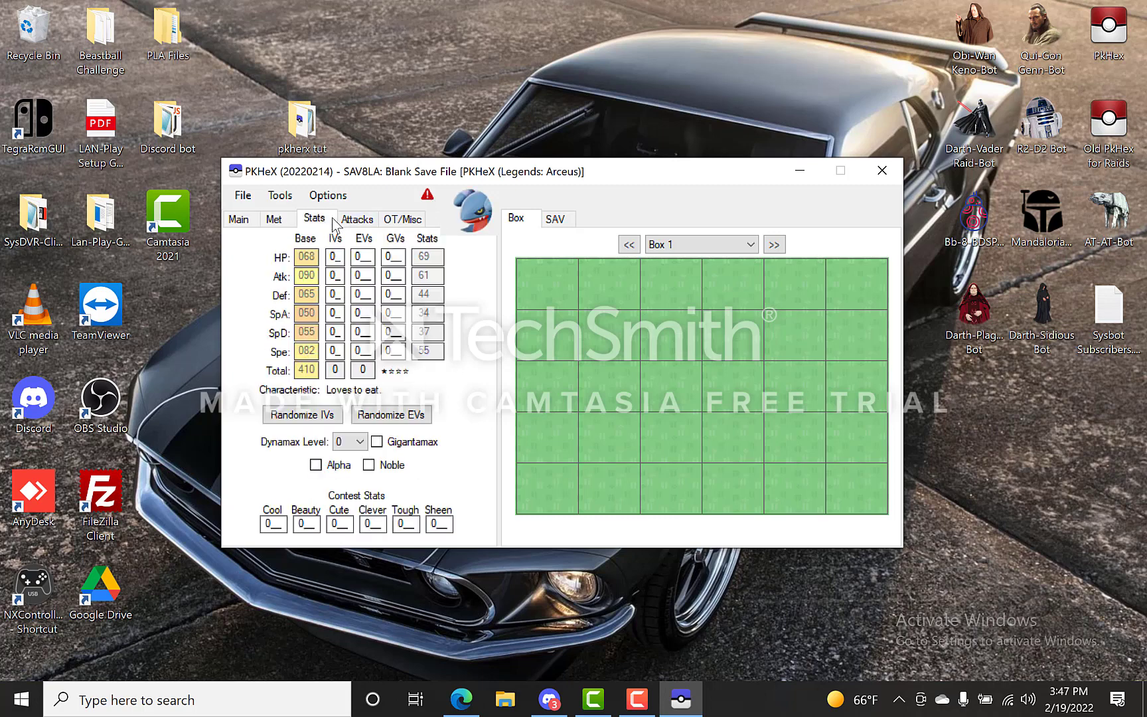
{"action": "left_click", "coordinate": [238, 219]}
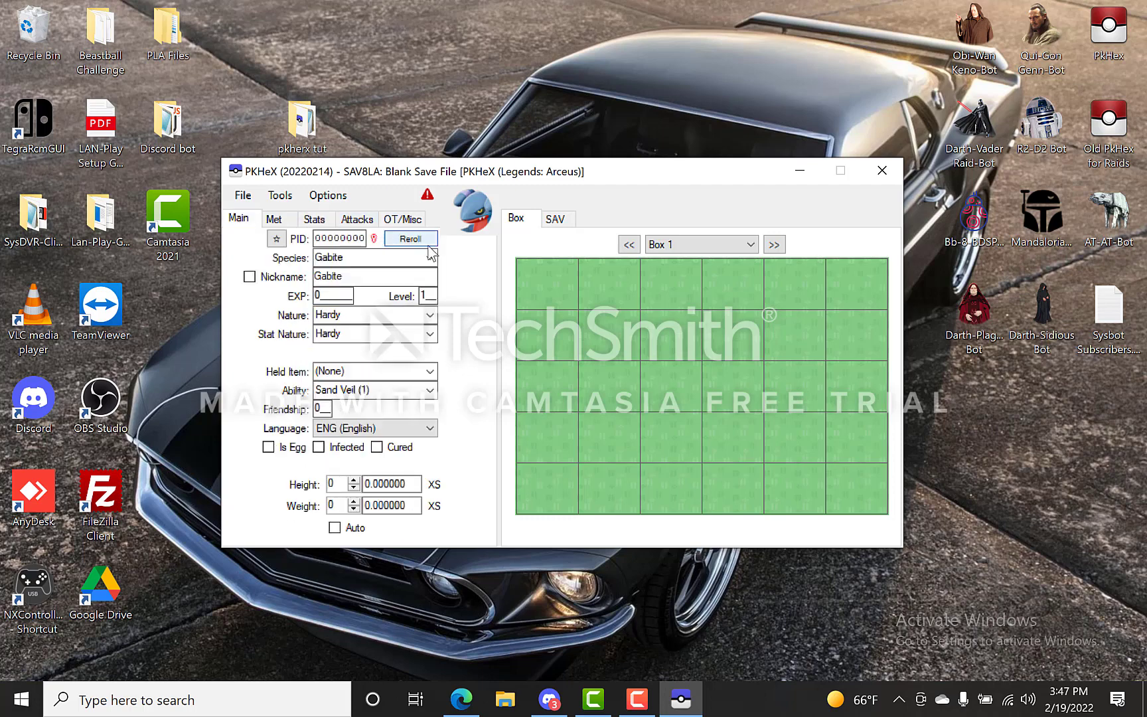
Open the Encounter Database and arrange its window beside the PKHeX editor so the search filters stay accessible
{"action": "left_click", "coordinate": [290, 197]}
{"action": "mouse_move", "coordinate": [325, 255]}
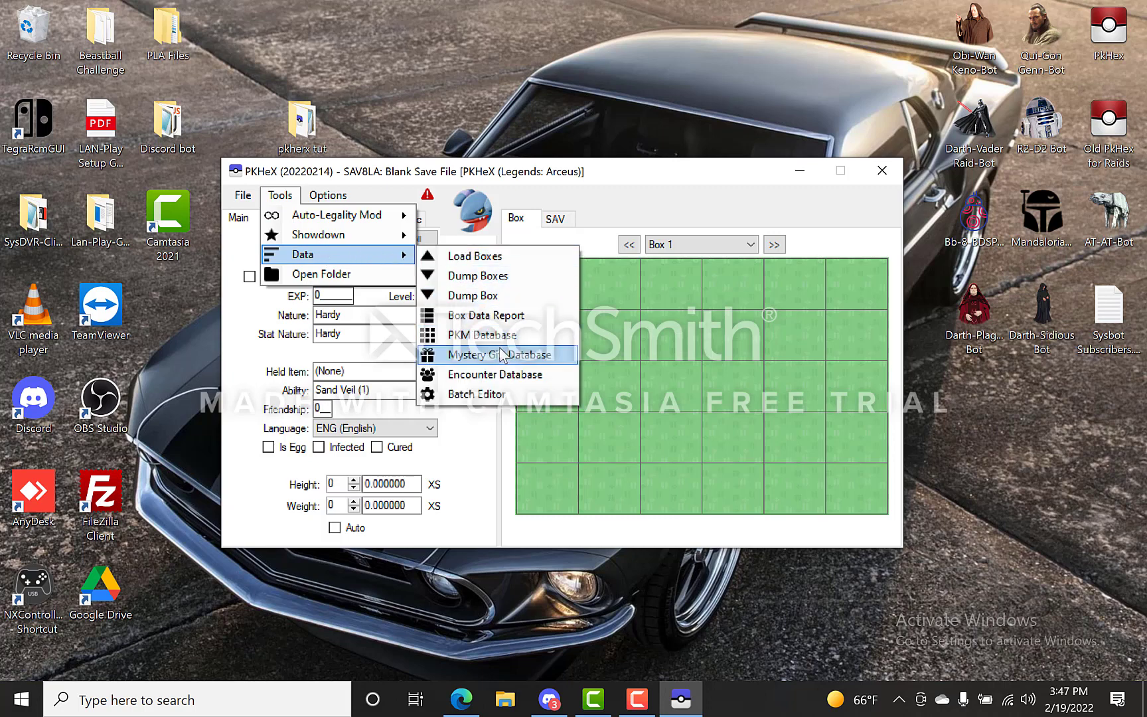
{"action": "left_click", "coordinate": [527, 376]}
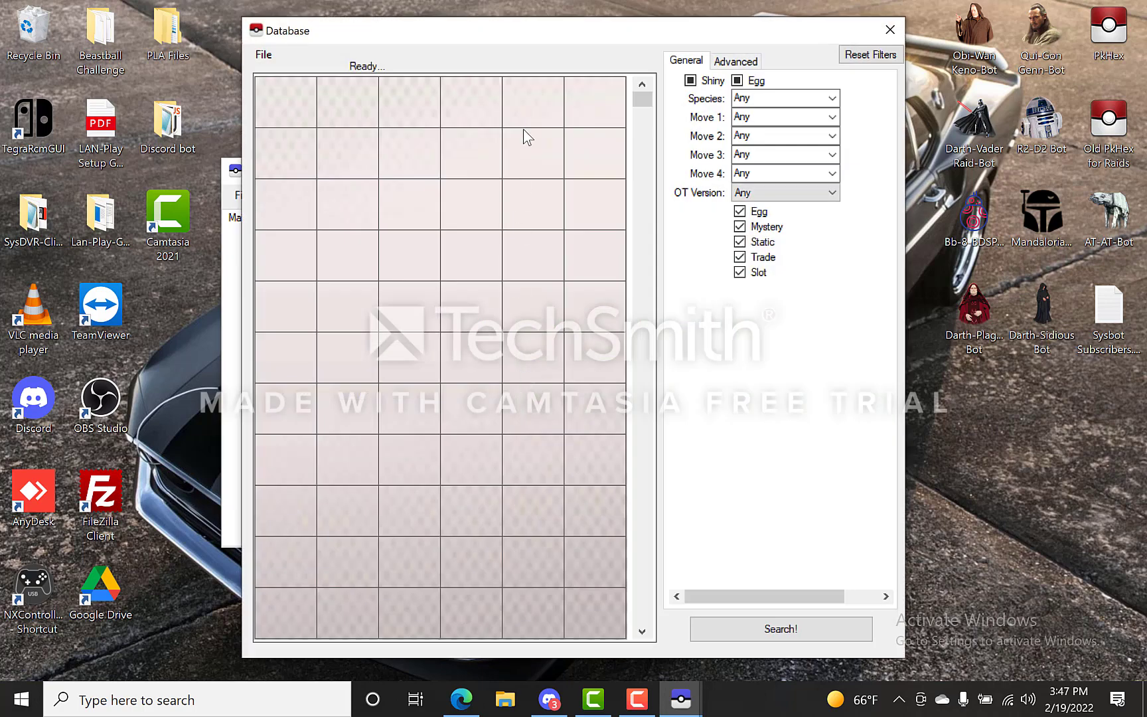
{"action": "left_click_drag", "start_coordinate": [497, 40], "coordinate": [734, 24]}
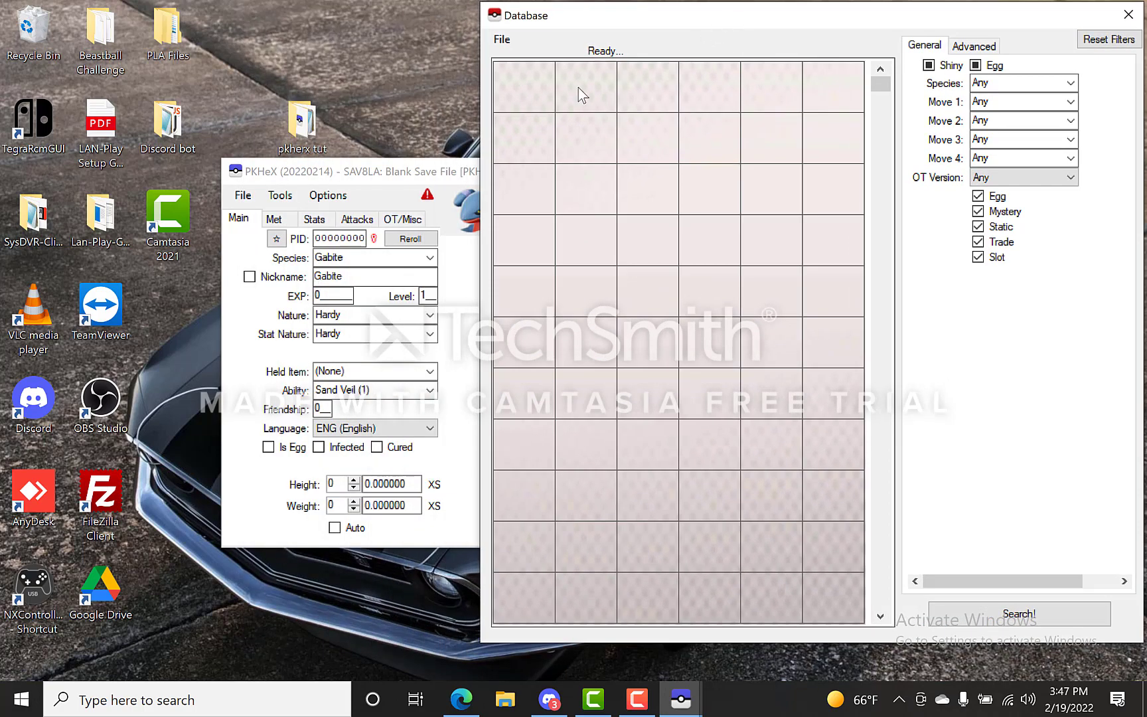
{"action": "left_click", "coordinate": [384, 173]}
{"action": "left_click_drag", "start_coordinate": [385, 174], "coordinate": [191, 49]}
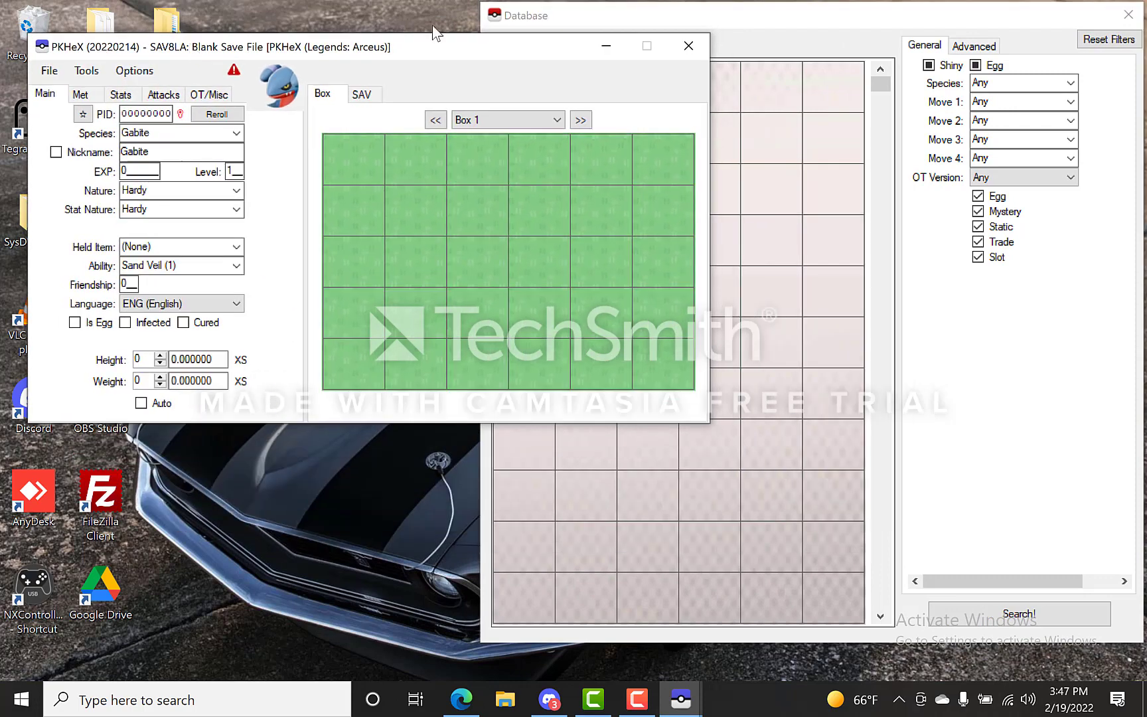
Filter the Encounter Database by the species Gabite and run the search
{"action": "left_click", "coordinate": [1006, 81]}
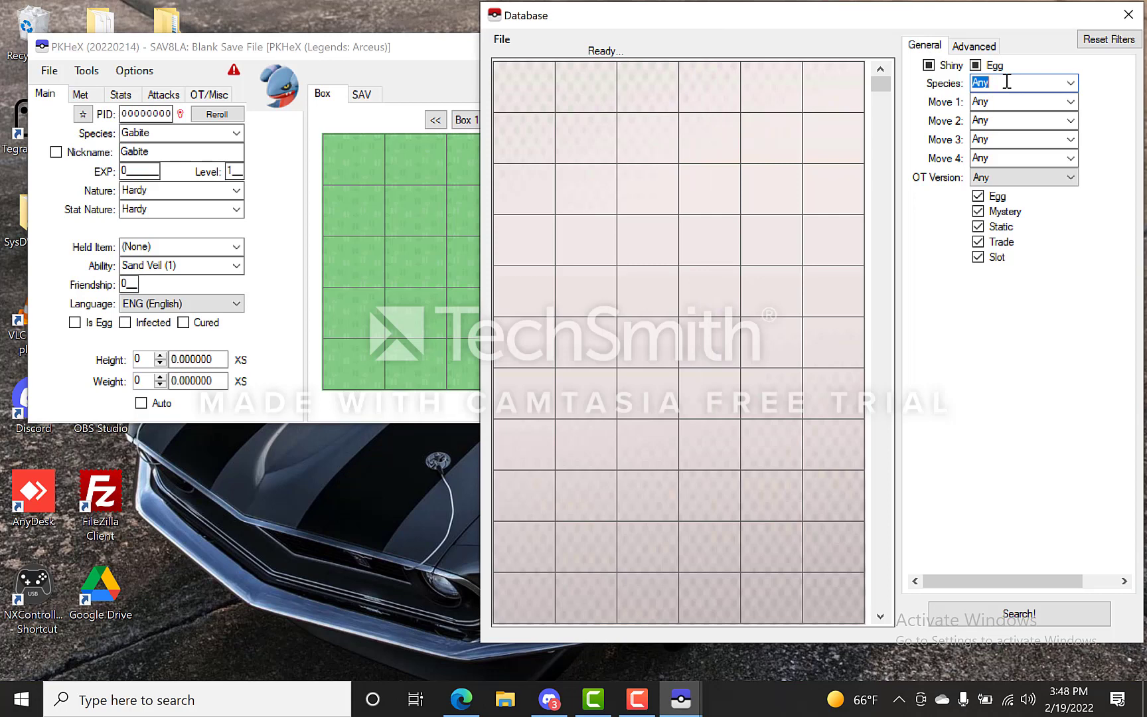
{"action": "type", "text": "gabite"}
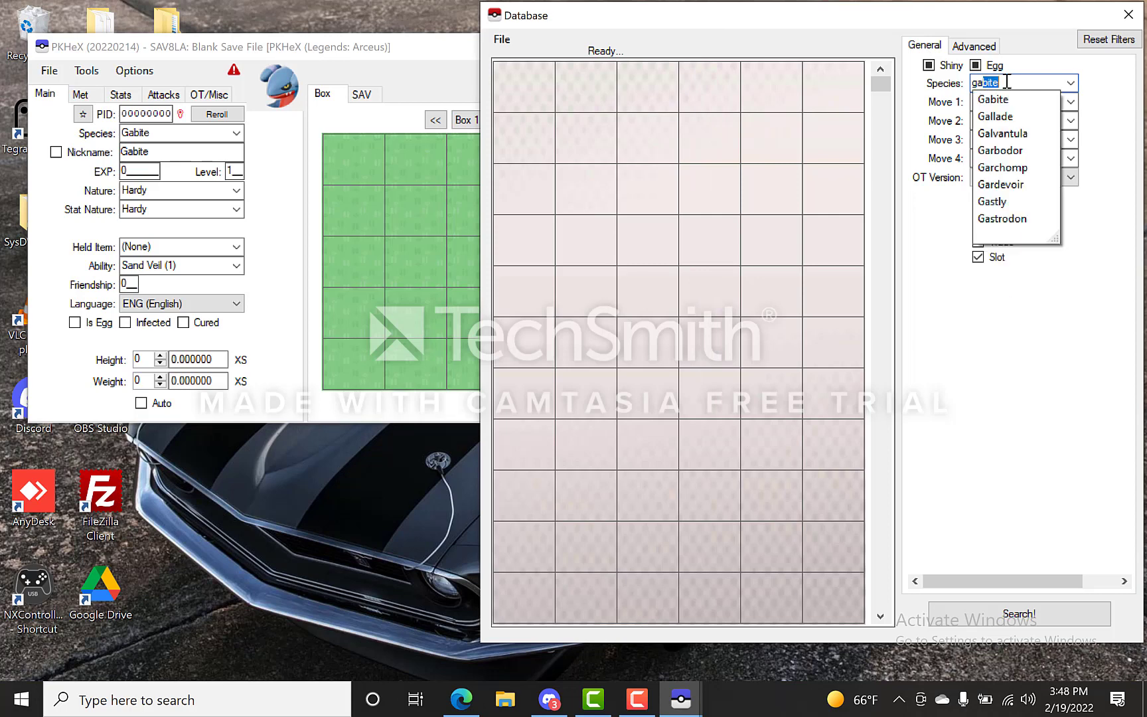
{"action": "left_click", "coordinate": [1003, 101]}
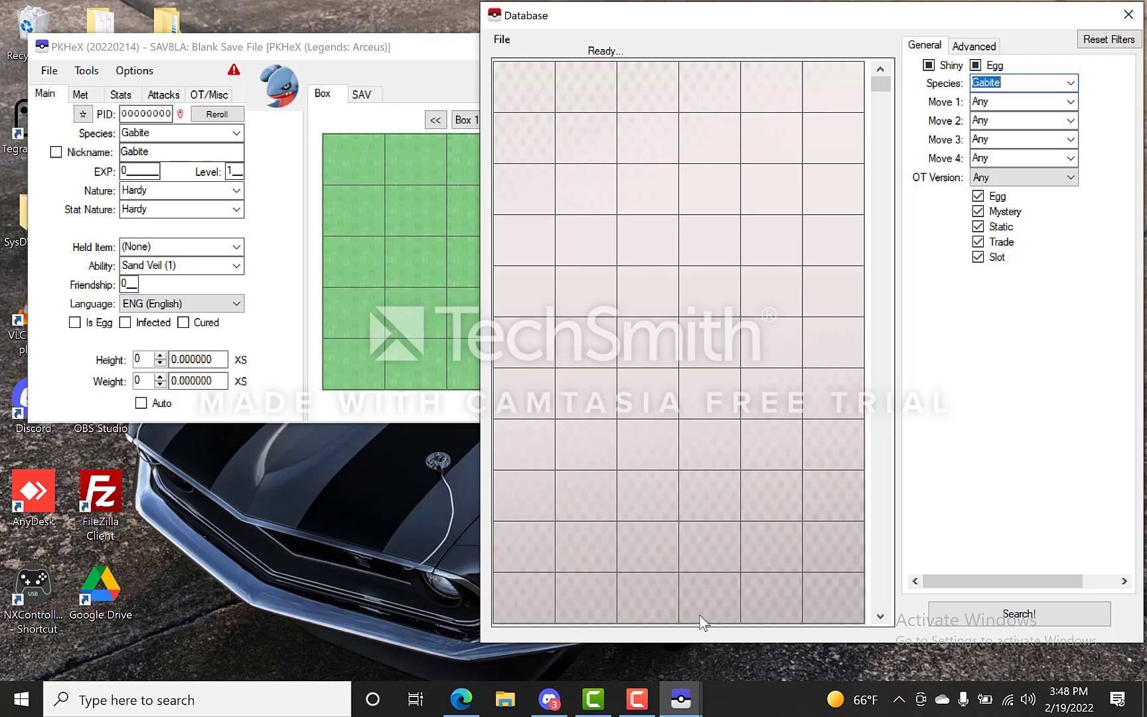
{"action": "key", "text": "F10"}
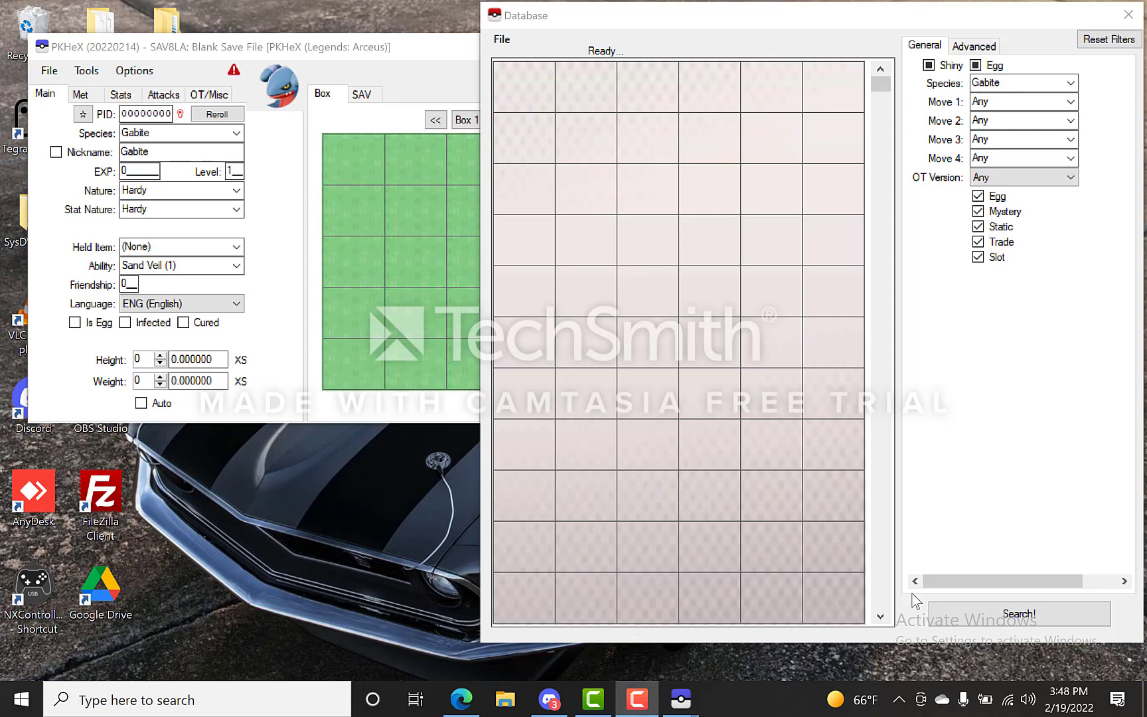
{"action": "left_click", "coordinate": [1075, 607]}
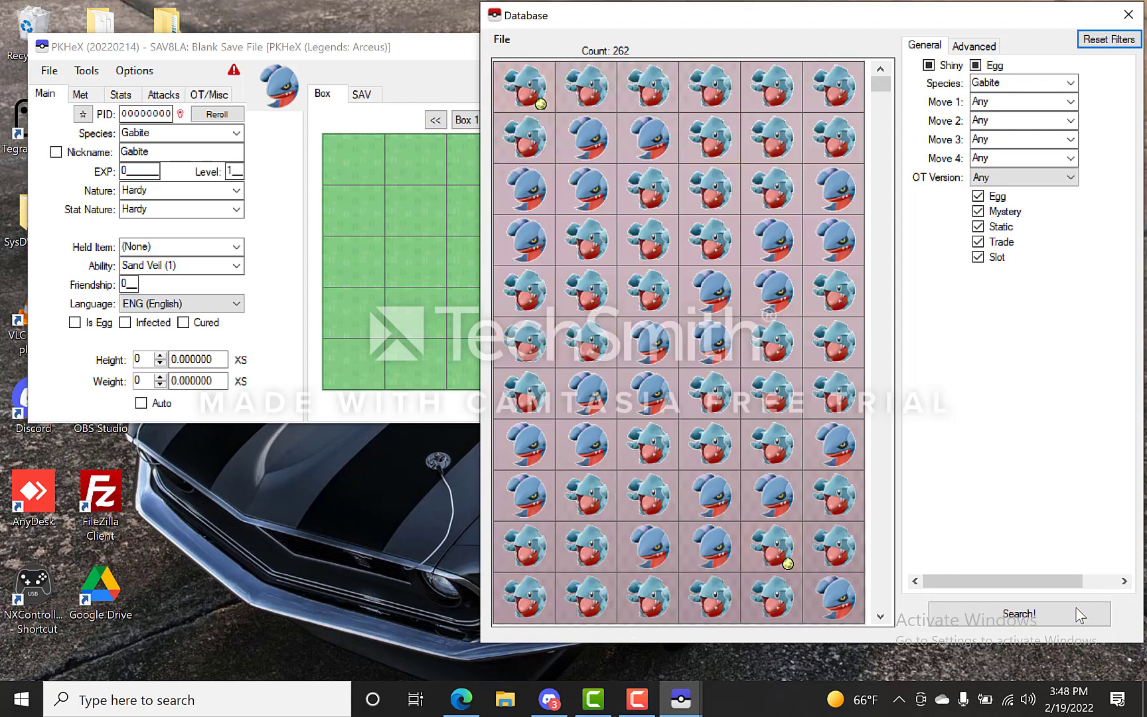
Look through the Gabite encounters, restrict the OT version to Legends: Arceus, and run the search again
{"action": "mouse_move", "coordinate": [716, 296]}
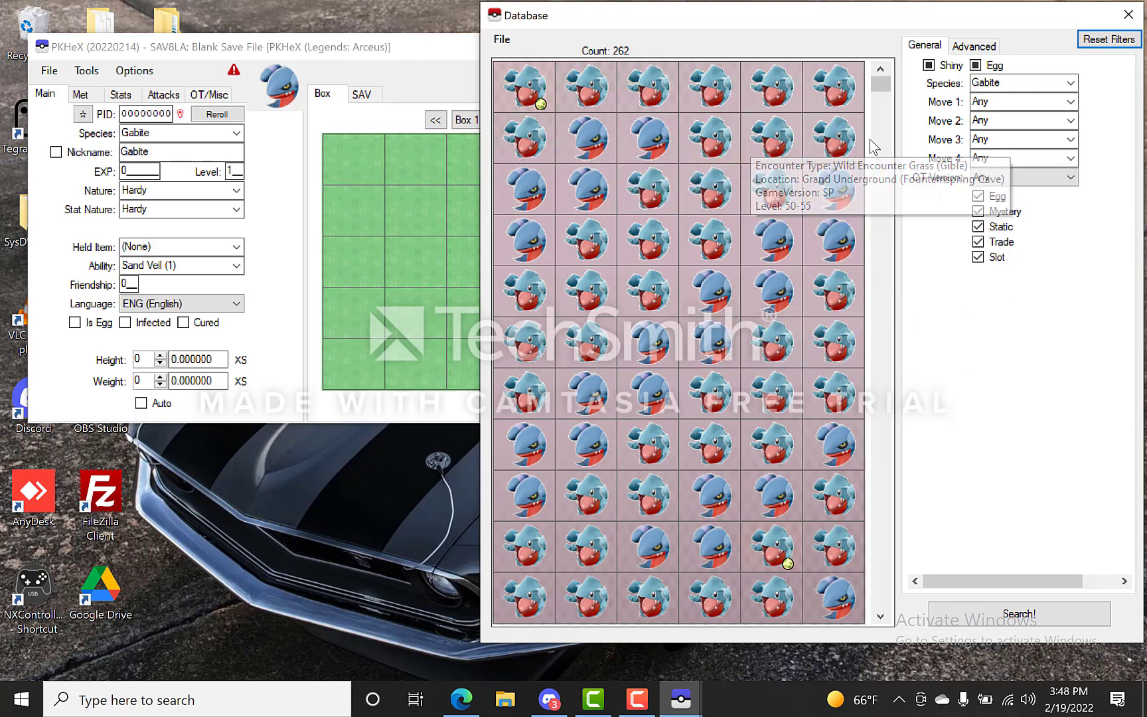
{"action": "left_click_drag", "start_coordinate": [880, 84], "coordinate": [897, 303]}
{"action": "mouse_move", "coordinate": [642, 128]}
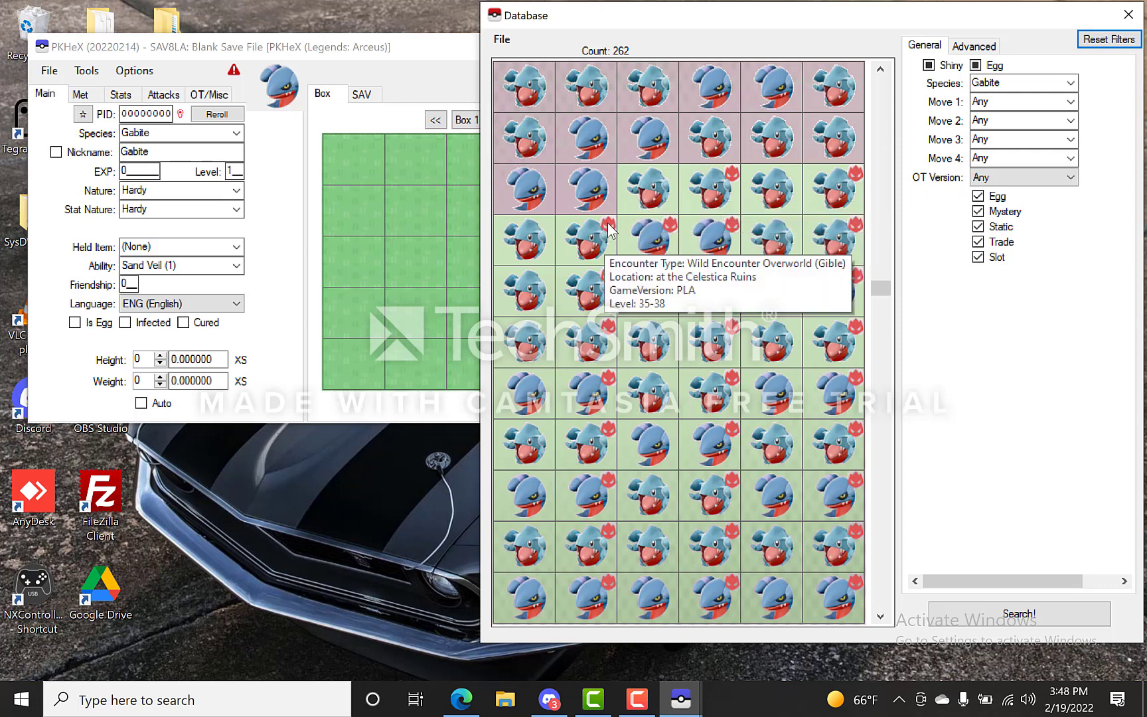
{"action": "left_click", "coordinate": [1022, 178]}
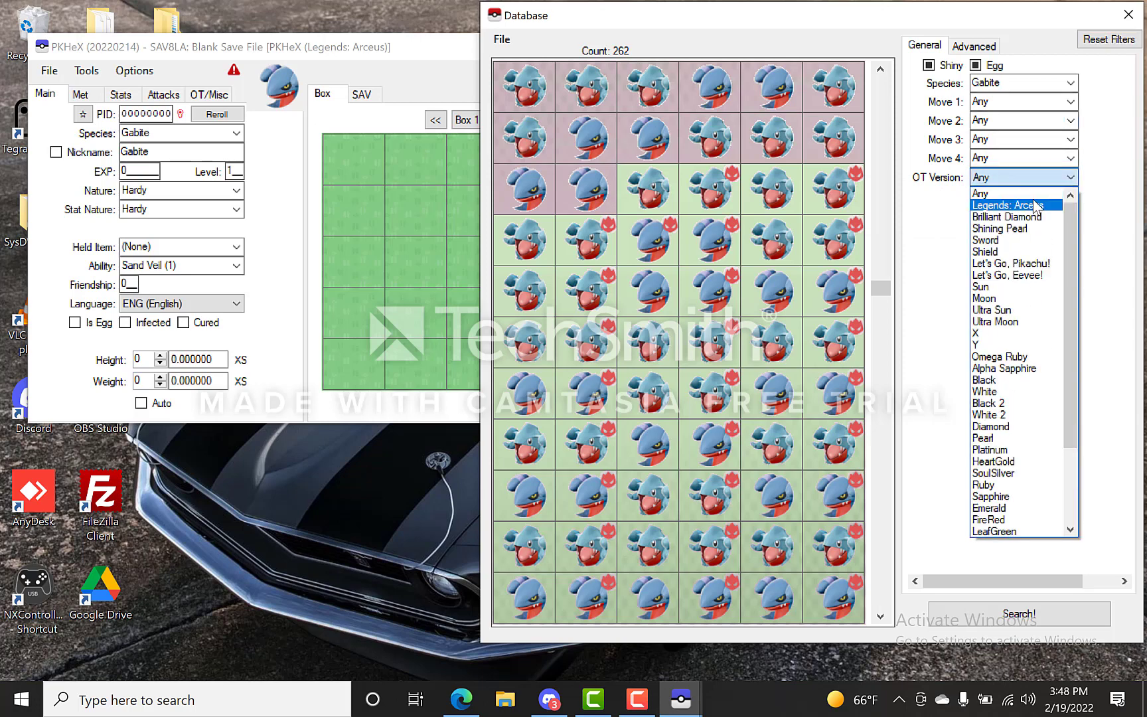
{"action": "left_click_drag", "start_coordinate": [1066, 229], "coordinate": [1064, 397]}
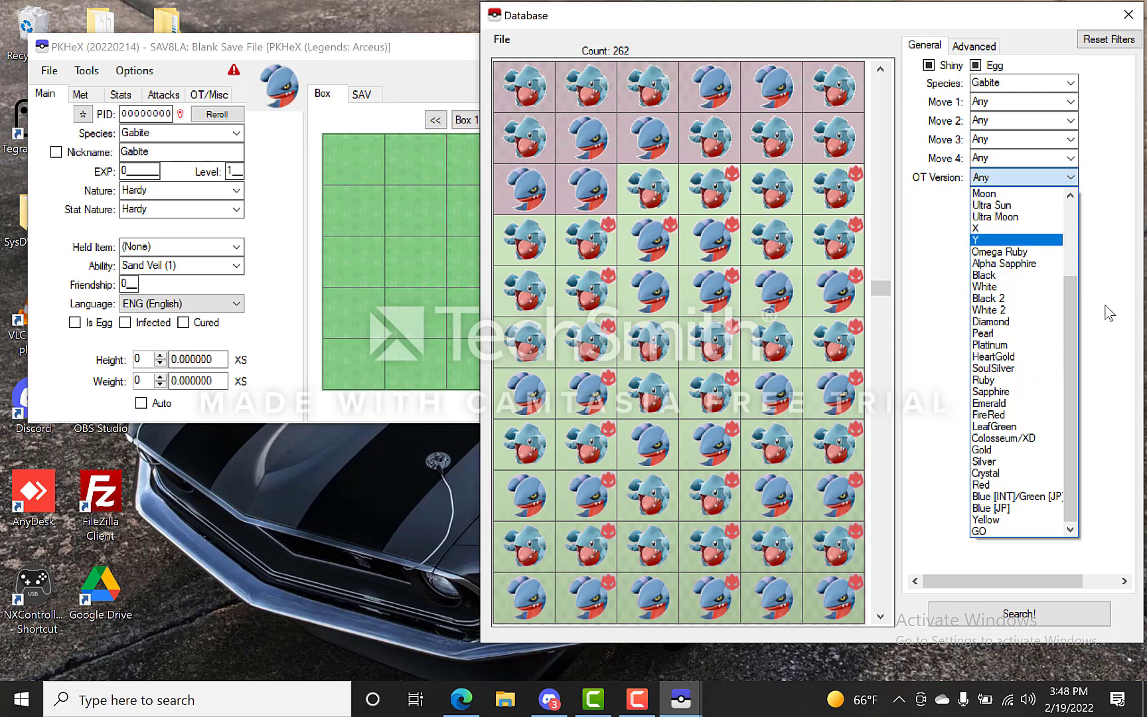
{"action": "left_click_drag", "start_coordinate": [1075, 335], "coordinate": [1066, 255]}
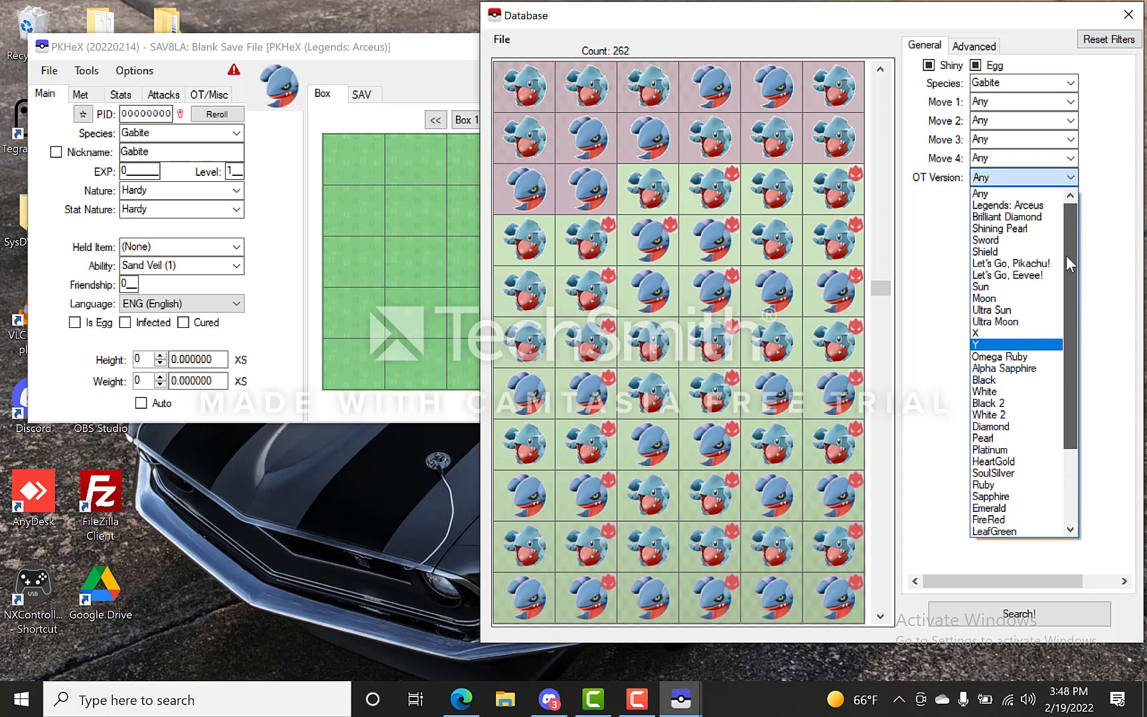
{"action": "left_click", "coordinate": [1026, 205]}
{"action": "left_click", "coordinate": [1047, 620]}
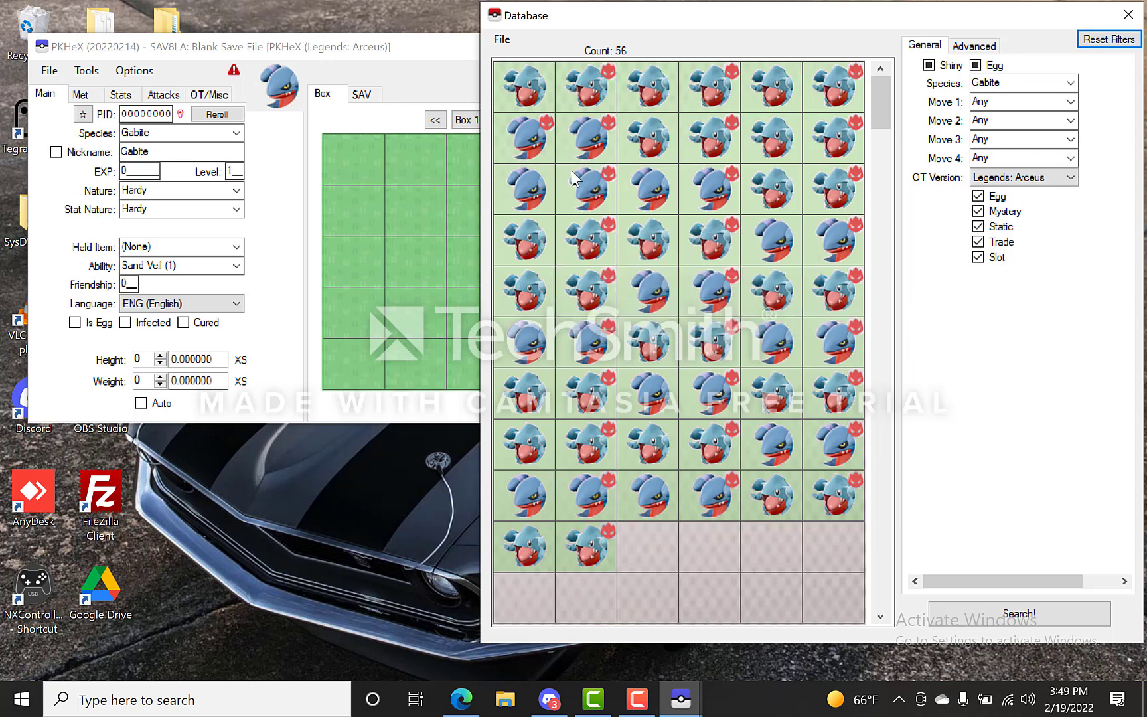
Load the second-row, second-column Gabite encounter into the editor, check its legality, and close the Encounter Database
{"action": "right_click", "coordinate": [582, 148]}
{"action": "left_click", "coordinate": [624, 162]}
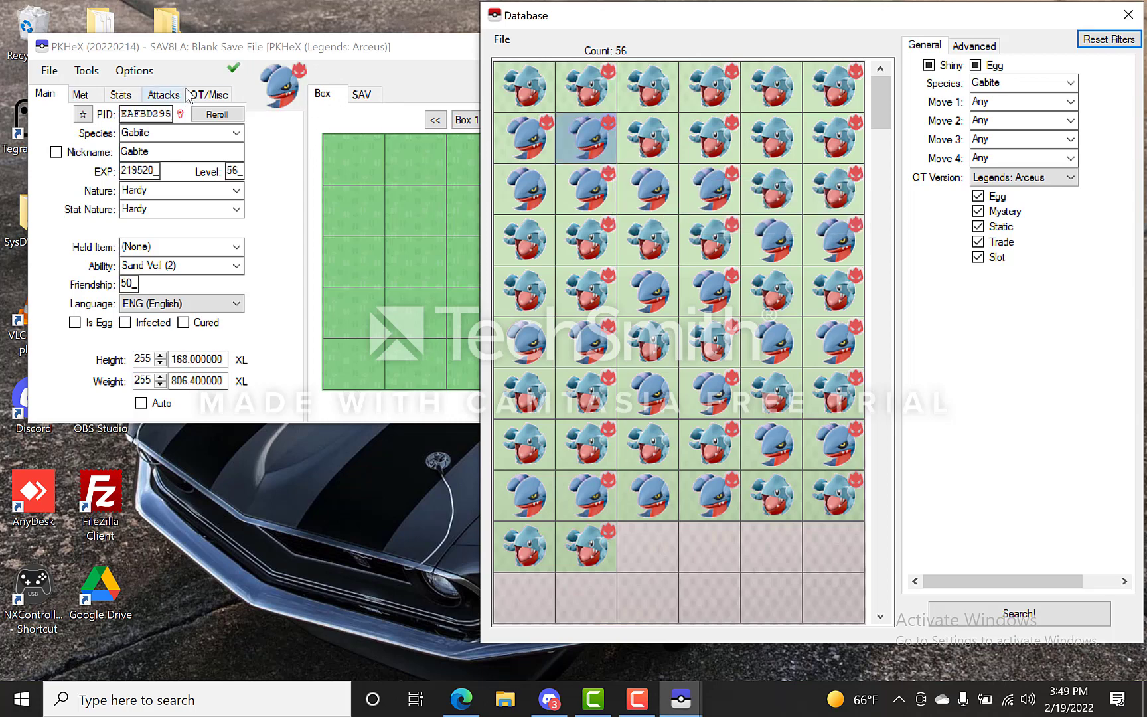
{"action": "left_click", "coordinate": [233, 67]}
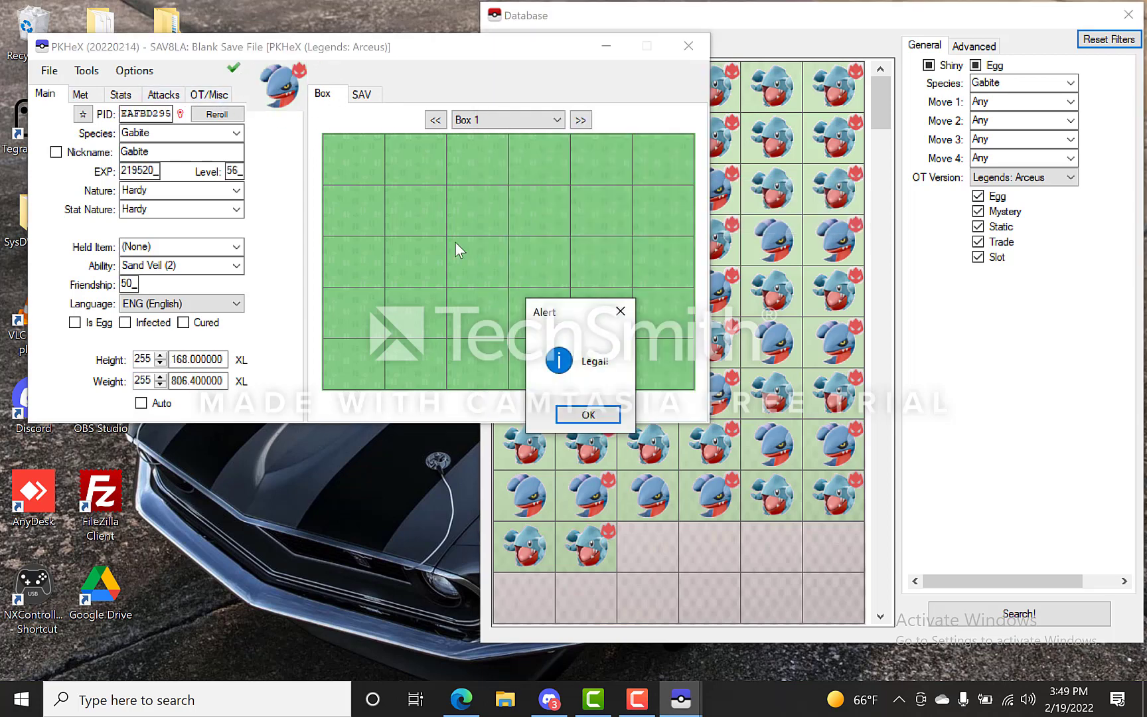
{"action": "left_click", "coordinate": [585, 415]}
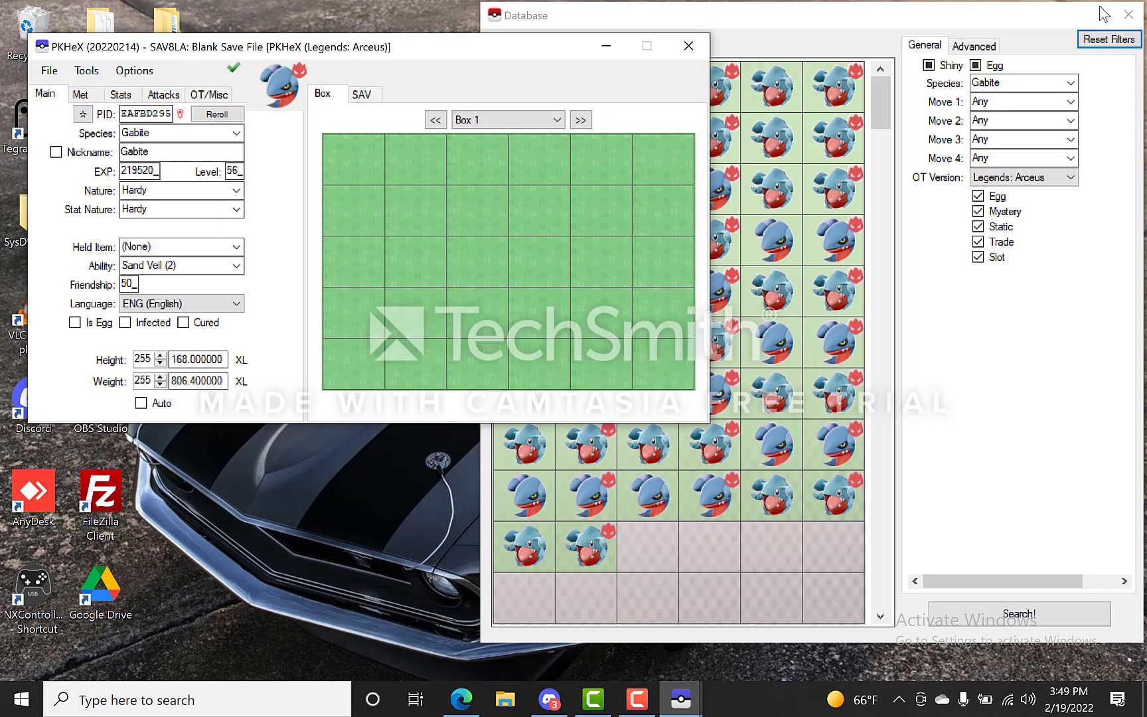
{"action": "left_click", "coordinate": [1128, 14]}
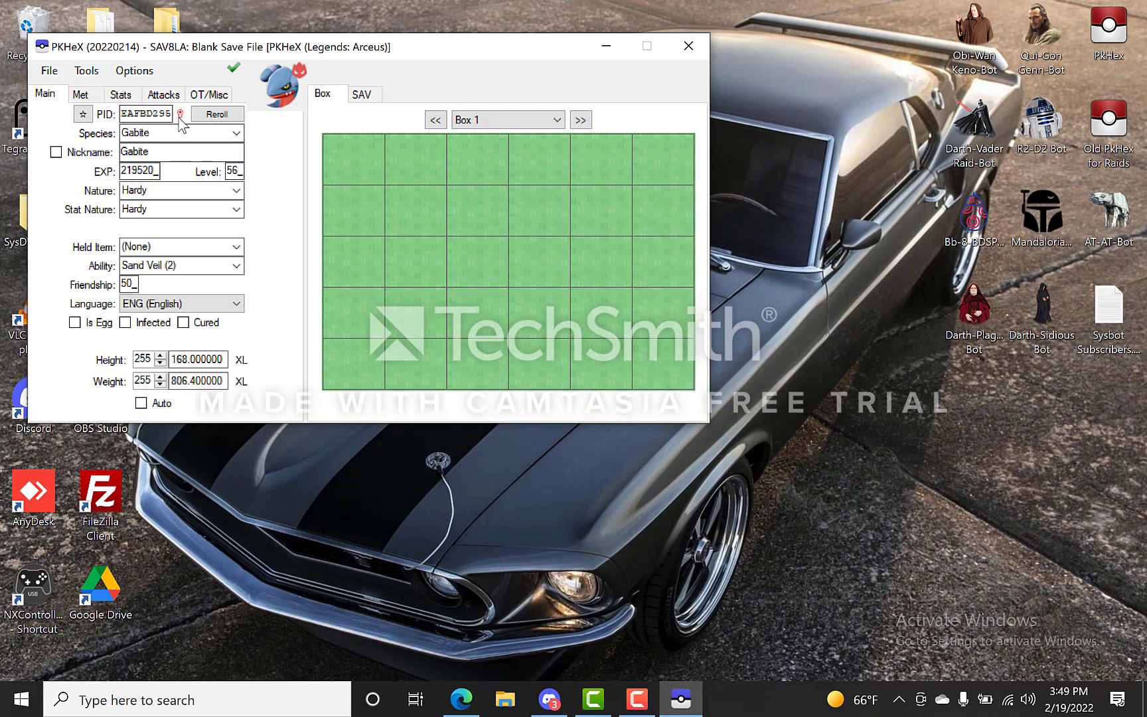
Toggle the Gabite between shiny and rerolled non-shiny PIDs until it gets a square shiny, and check its legality
{"action": "left_click", "coordinate": [83, 114]}
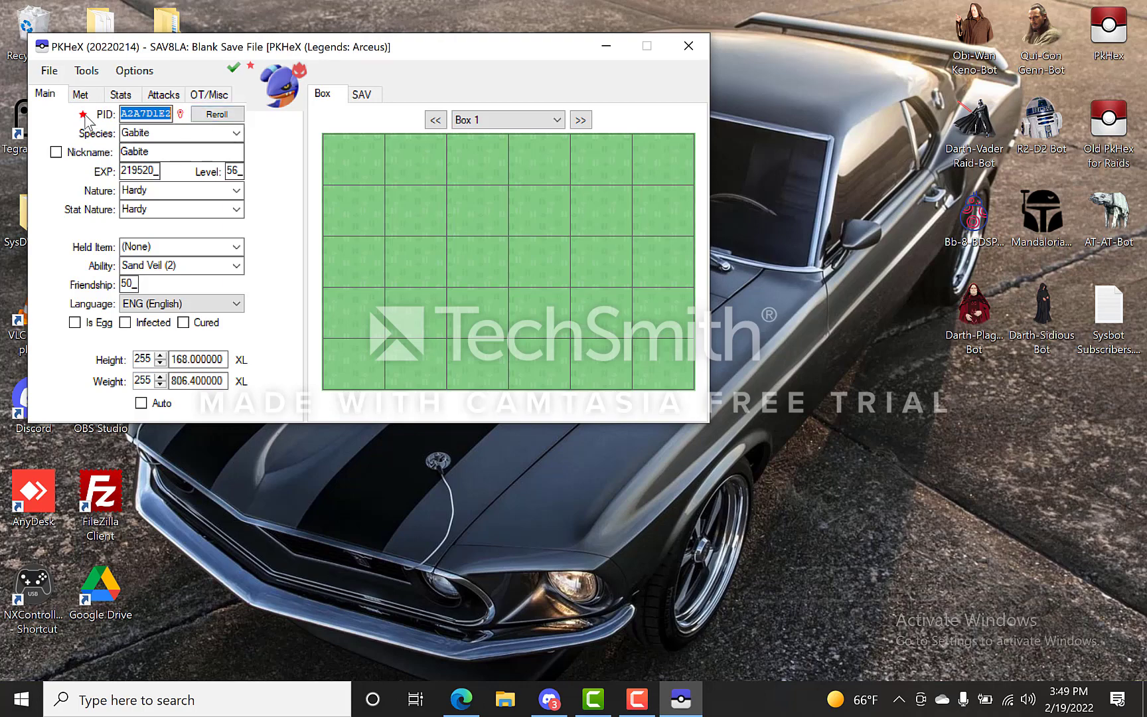
{"action": "left_click", "coordinate": [217, 114]}
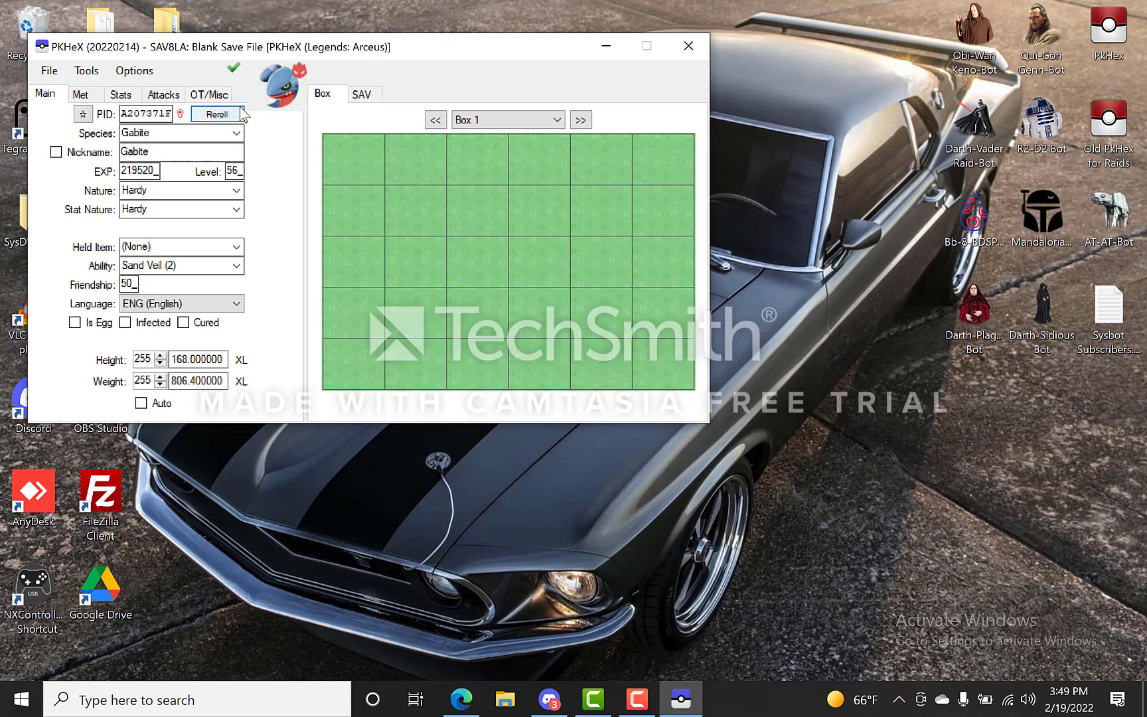
{"action": "left_click", "coordinate": [83, 115]}
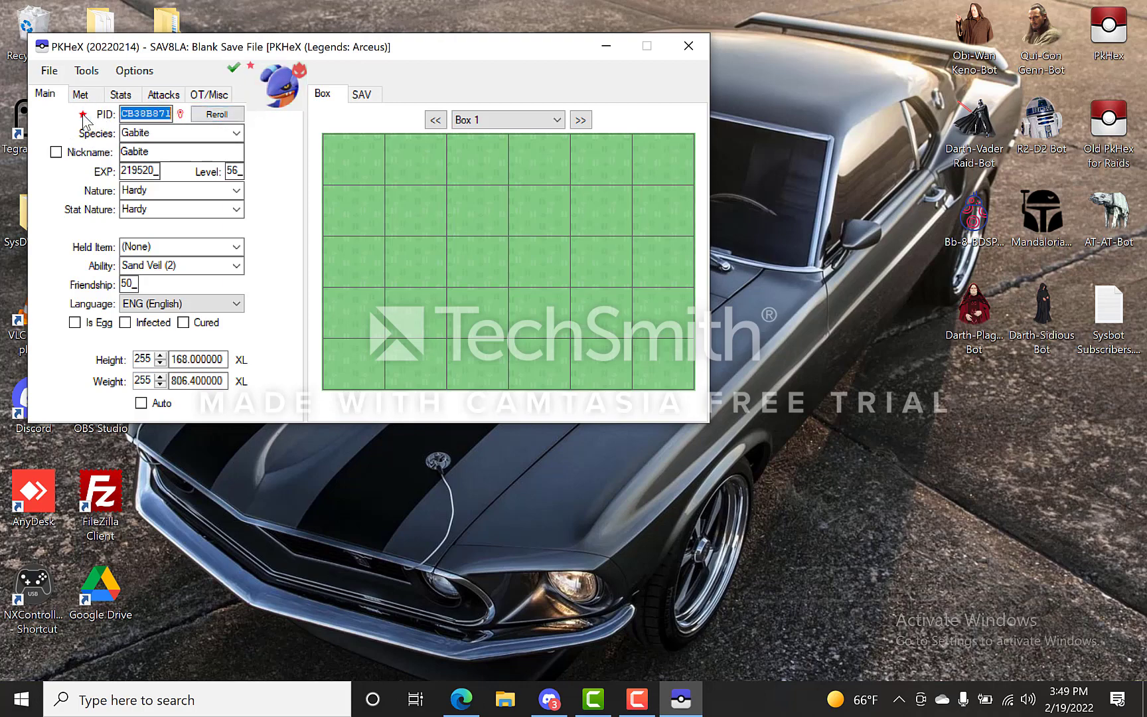
{"action": "left_click", "coordinate": [217, 114]}
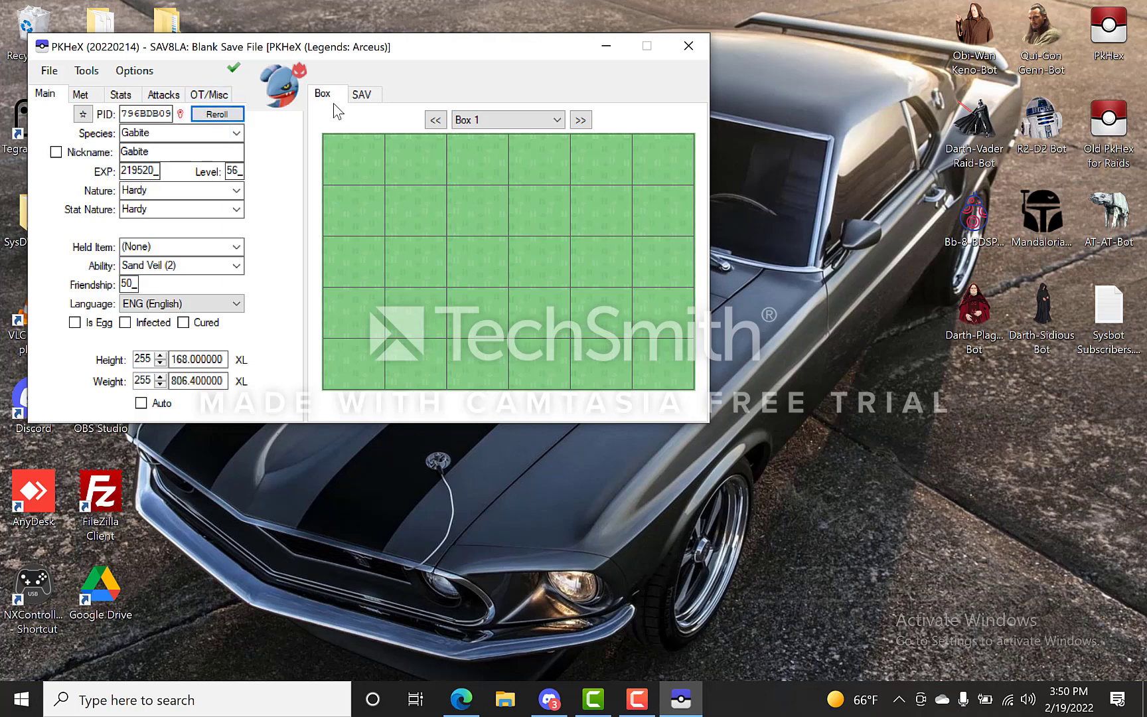
{"action": "left_click", "coordinate": [83, 115]}
{"action": "left_click", "coordinate": [216, 114]}
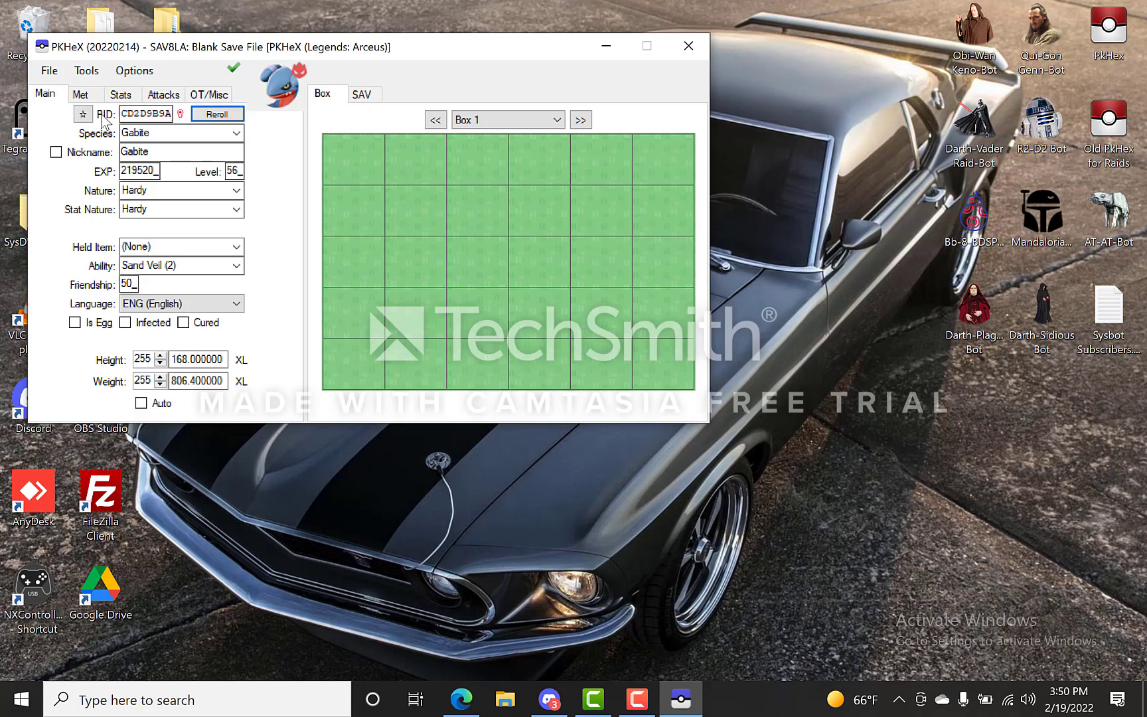
{"action": "left_click", "coordinate": [83, 114]}
{"action": "left_click", "coordinate": [211, 114]}
{"action": "left_click", "coordinate": [83, 115]}
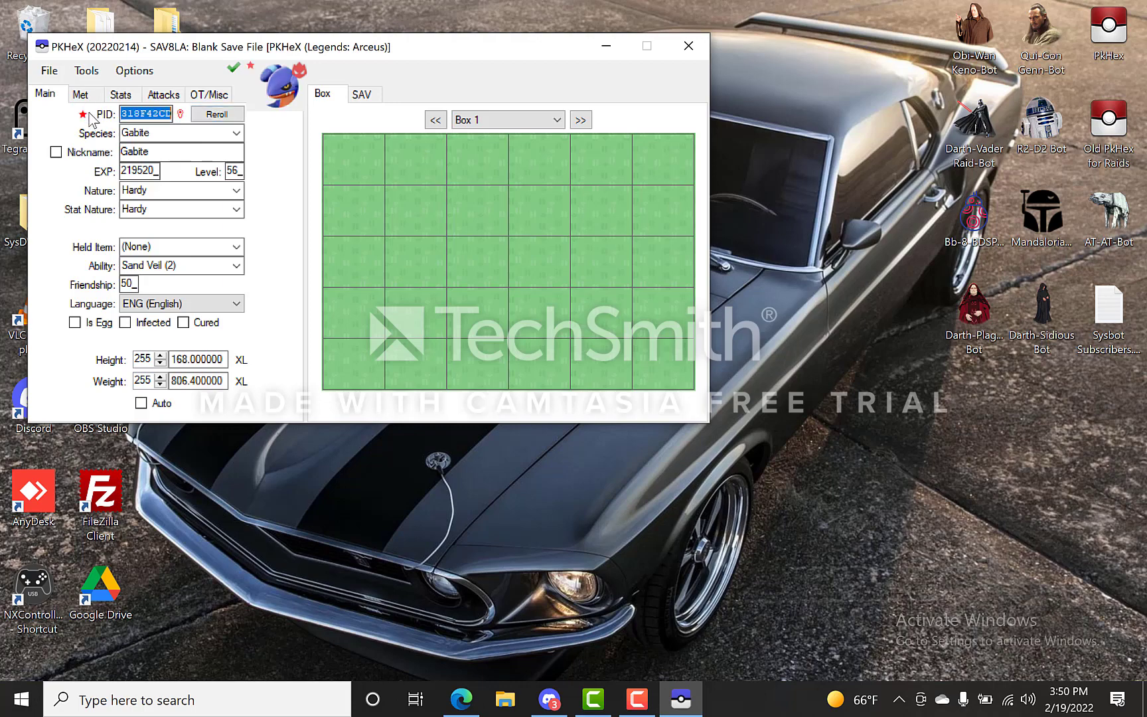
{"action": "left_click", "coordinate": [206, 114]}
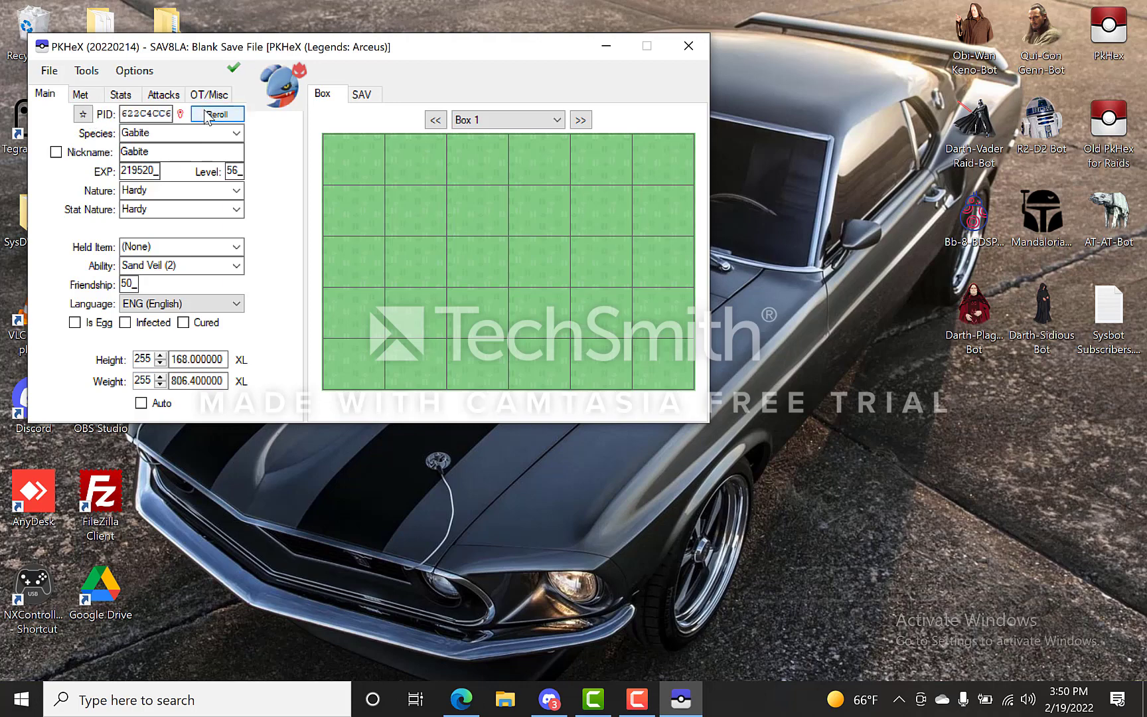
{"action": "left_click", "coordinate": [83, 115]}
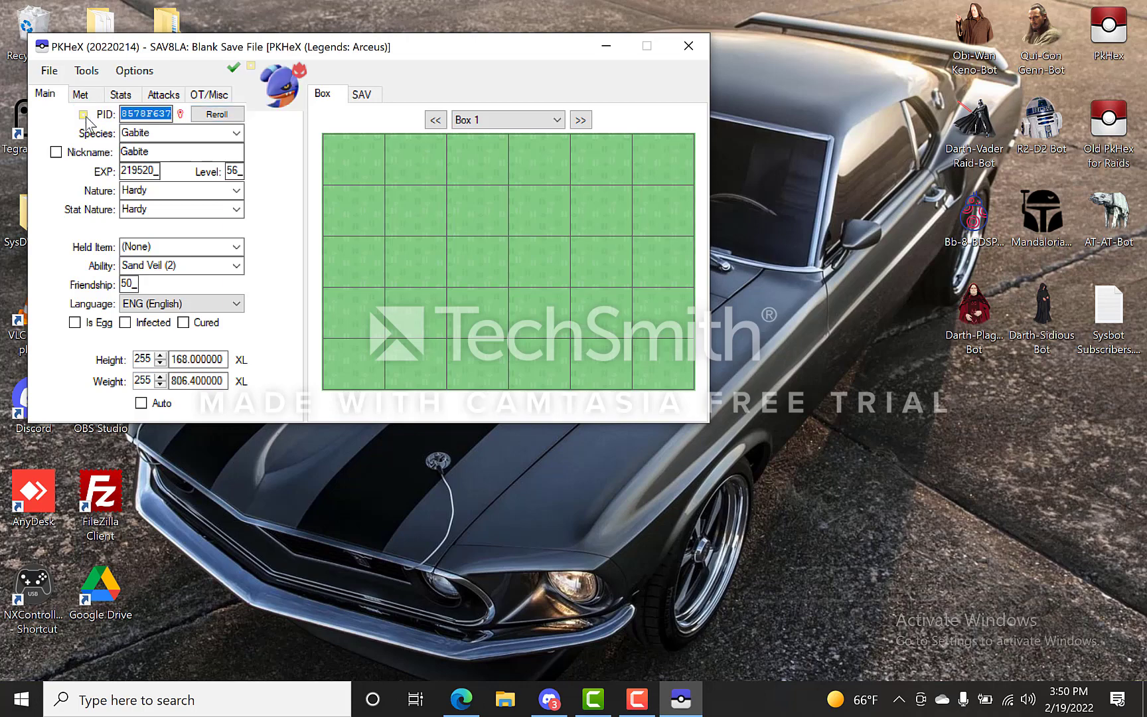
{"action": "left_click", "coordinate": [237, 75]}
{"action": "left_click", "coordinate": [594, 410]}
Try the nickname flag, set the Gabite's level to 60, and compare it with the met level
{"action": "left_click", "coordinate": [56, 152]}
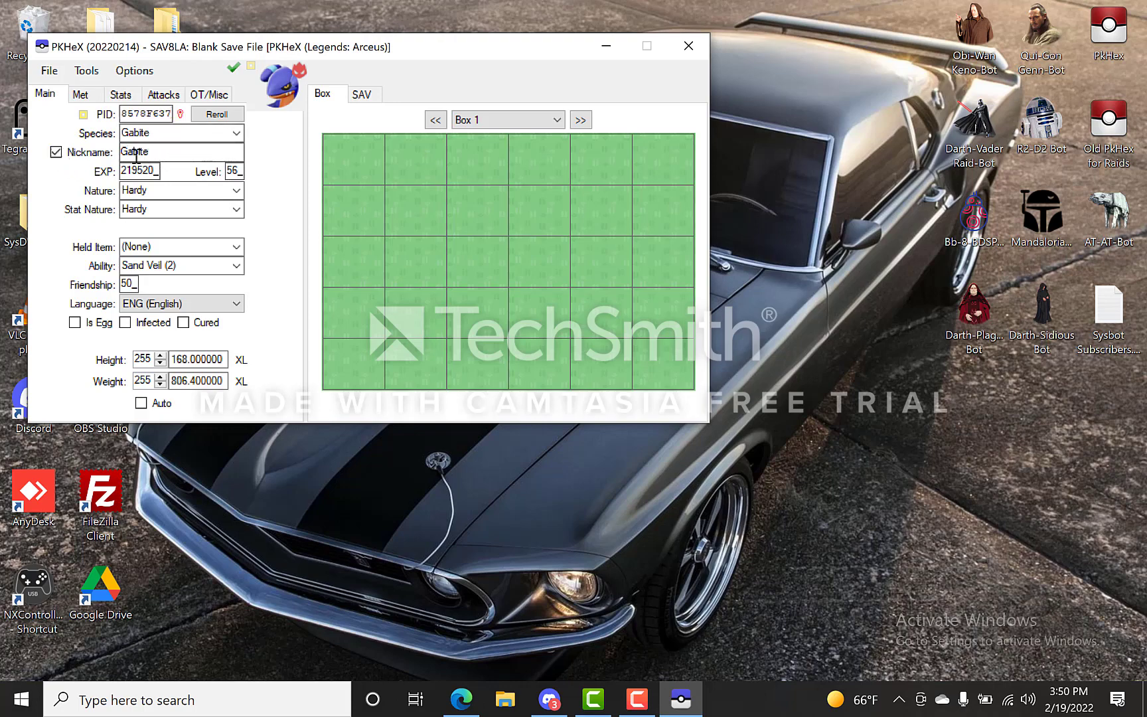
{"action": "left_click", "coordinate": [56, 152]}
{"action": "left_click_drag", "start_coordinate": [242, 171], "coordinate": [220, 172]}
{"action": "type", "text": "60"}
{"action": "left_click", "coordinate": [79, 93]}
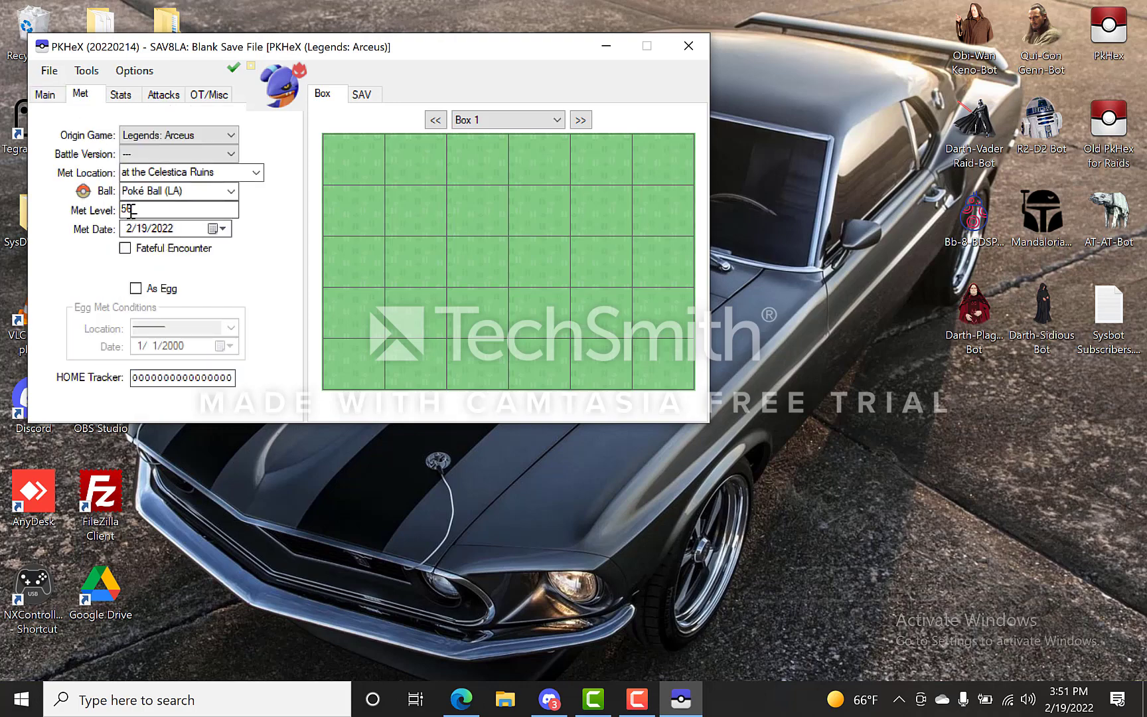
{"action": "left_click", "coordinate": [45, 94]}
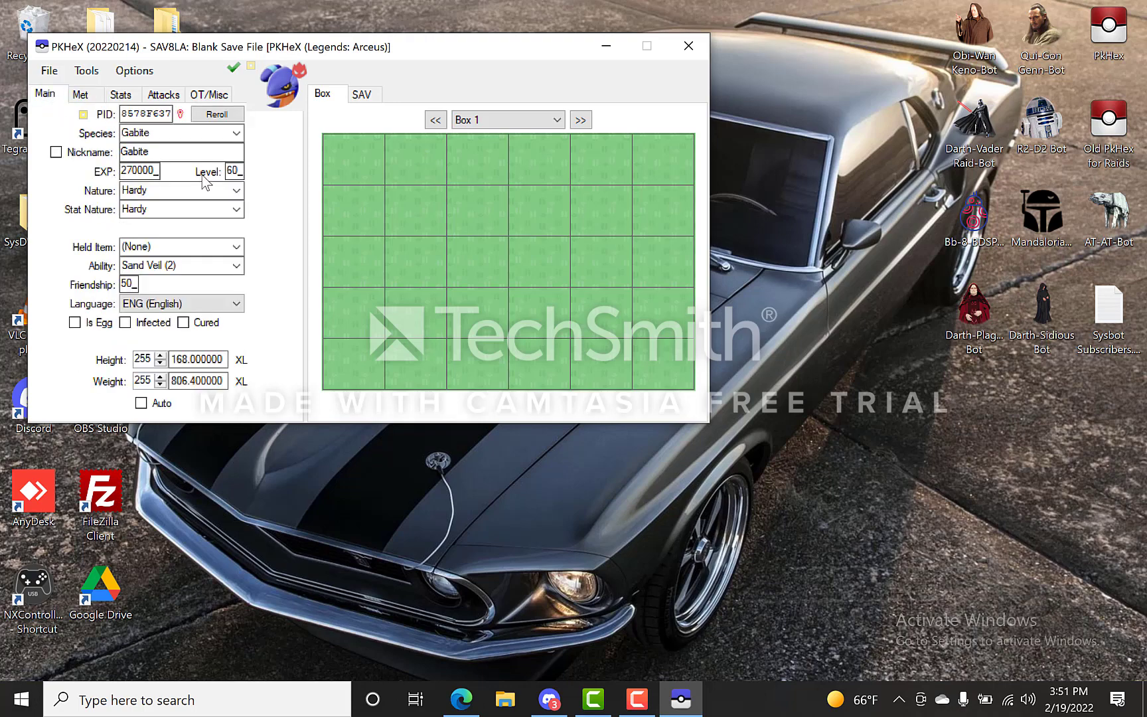
Try level 55 for the Gabite and check its legality report
{"action": "double_click", "coordinate": [238, 173]}
{"action": "type", "text": "55"}
{"action": "left_click", "coordinate": [234, 69]}
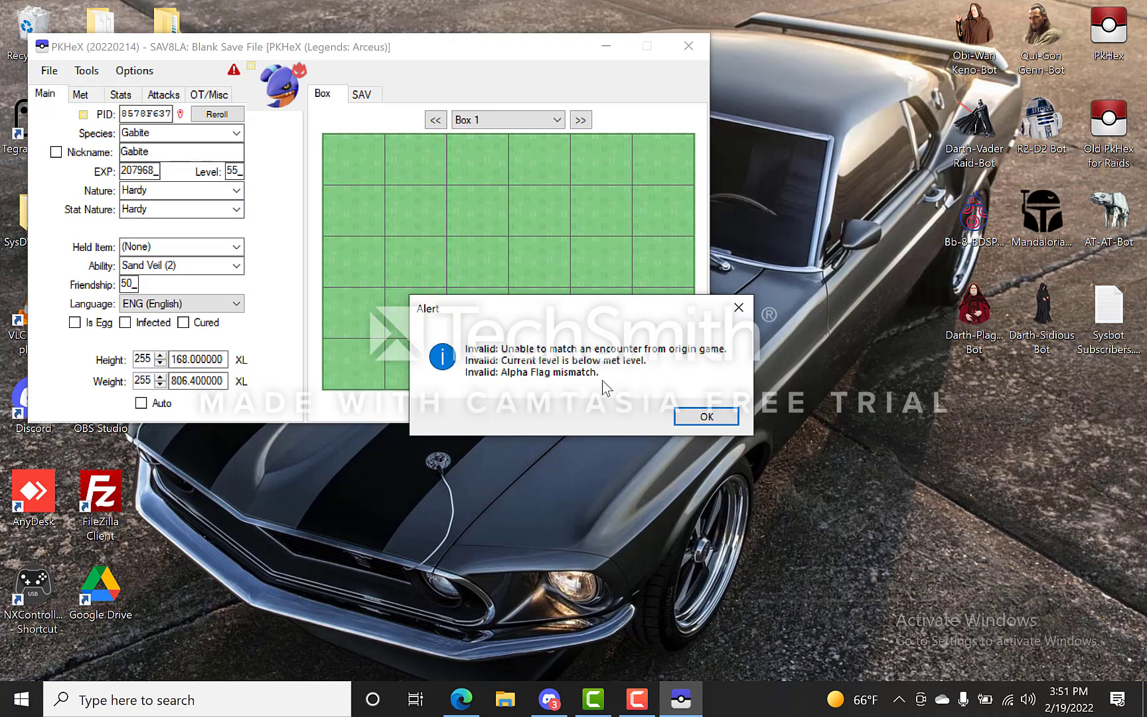
{"action": "left_click", "coordinate": [705, 417]}
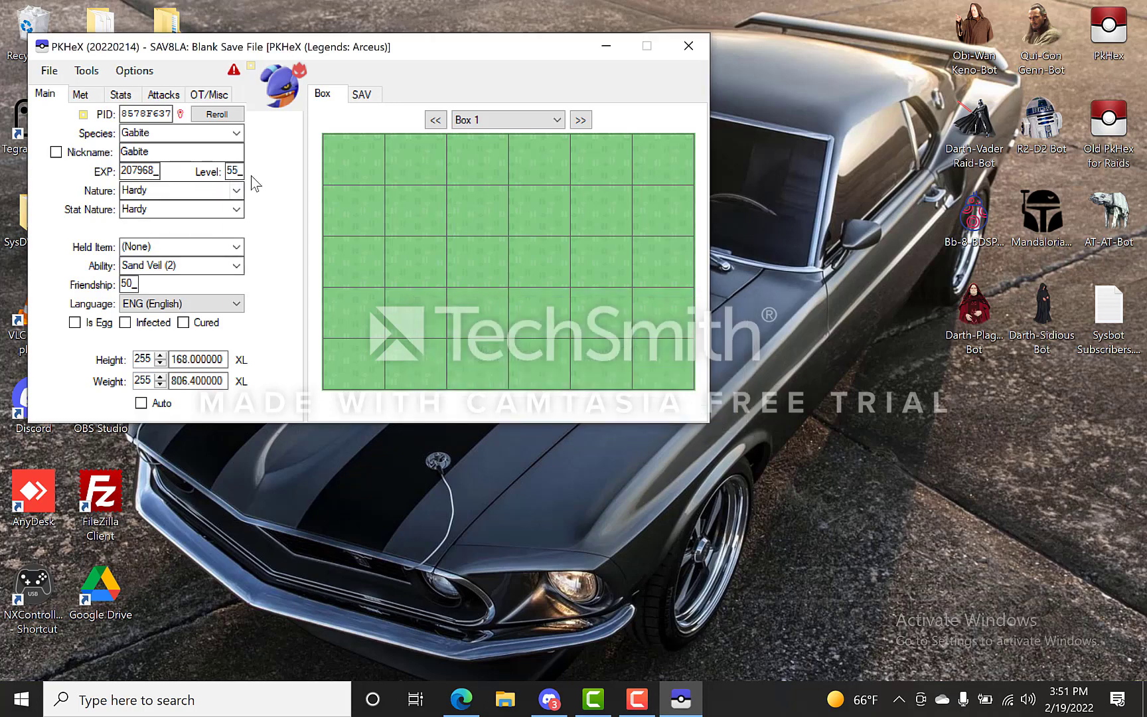
Set the Gabite's level to 56 and check its legality again
{"action": "key", "text": "BackSpace"}
{"action": "type", "text": "6"}
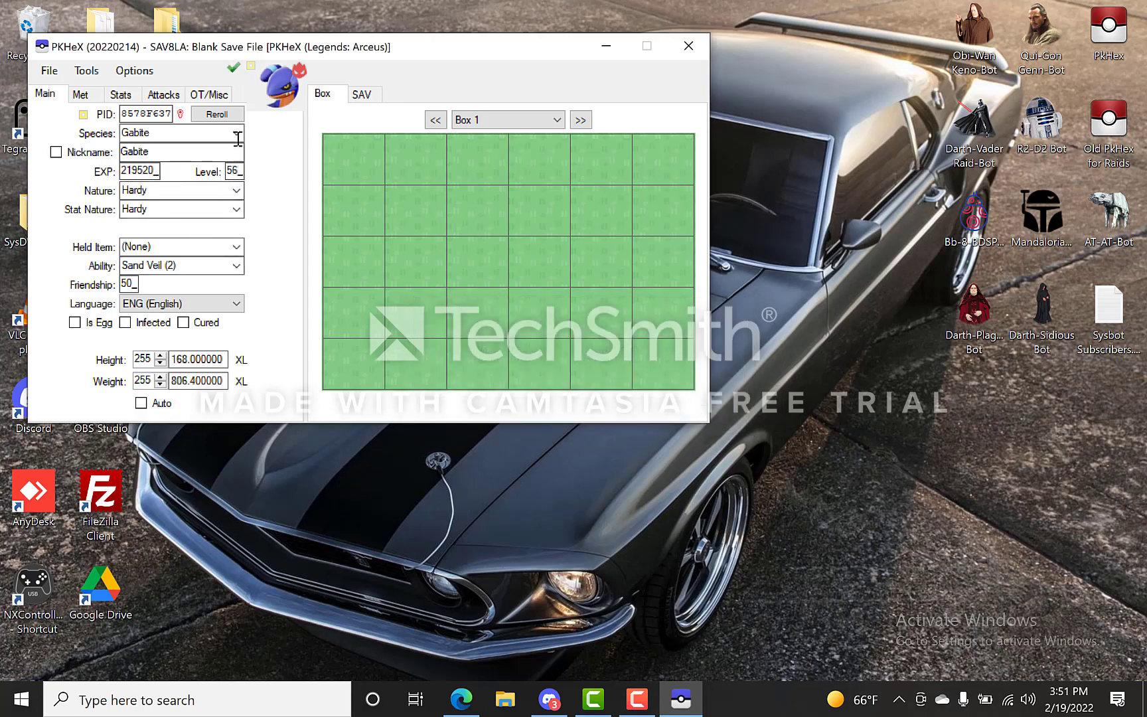
{"action": "left_click", "coordinate": [233, 67]}
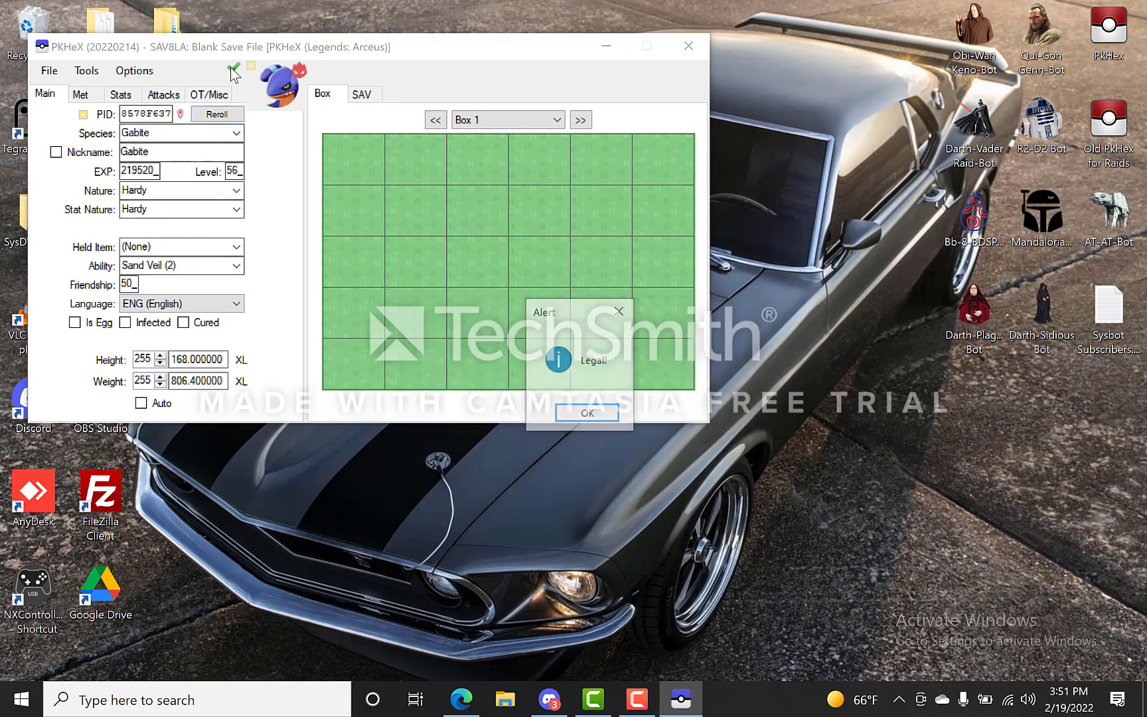
{"action": "left_click", "coordinate": [590, 416]}
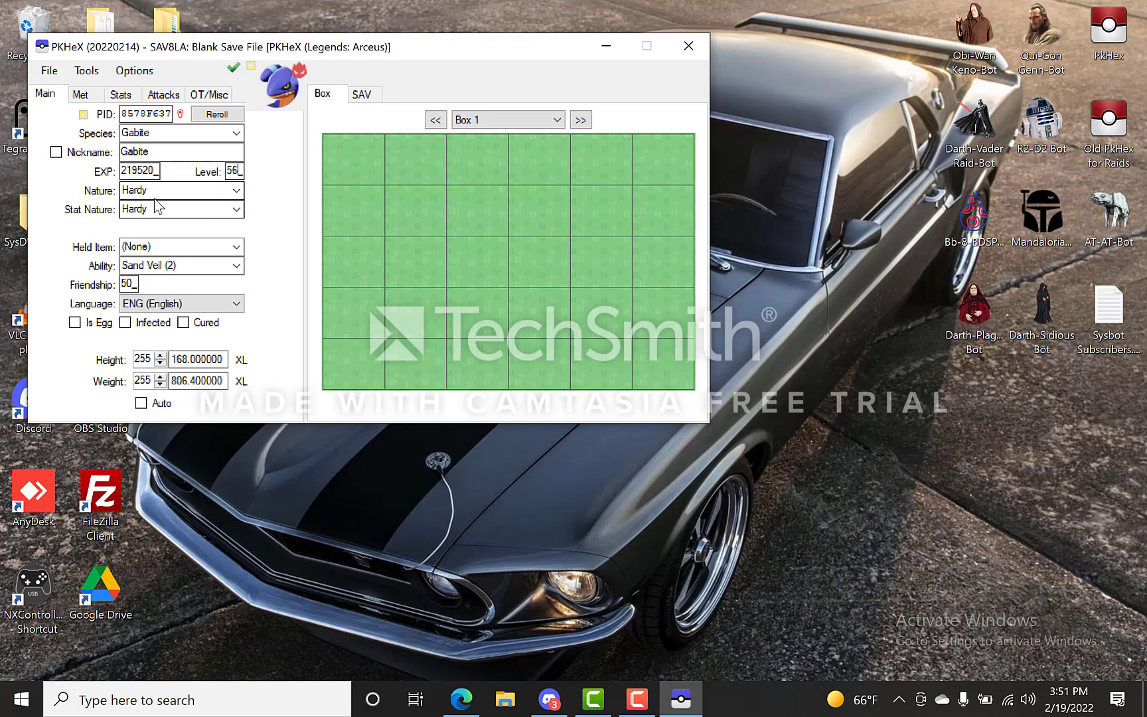
Try Ability Capsule as the Gabite's held item and check its legality report
{"action": "left_click", "coordinate": [235, 248]}
{"action": "left_click", "coordinate": [198, 273]}
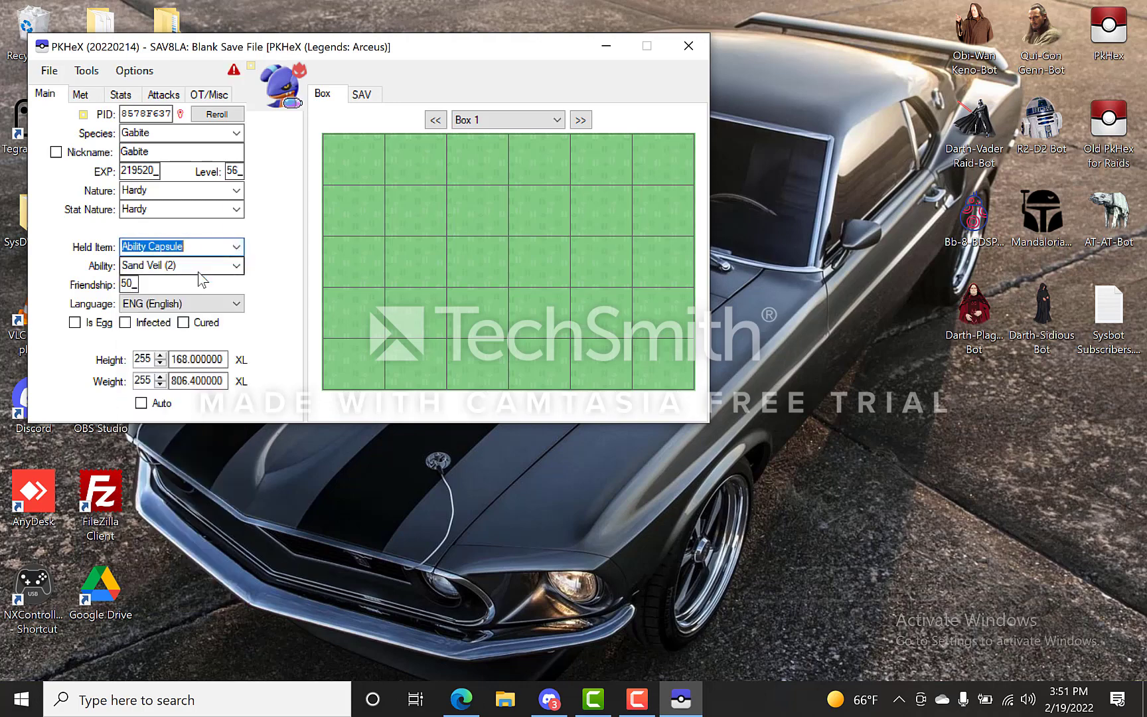
{"action": "left_click", "coordinate": [233, 70]}
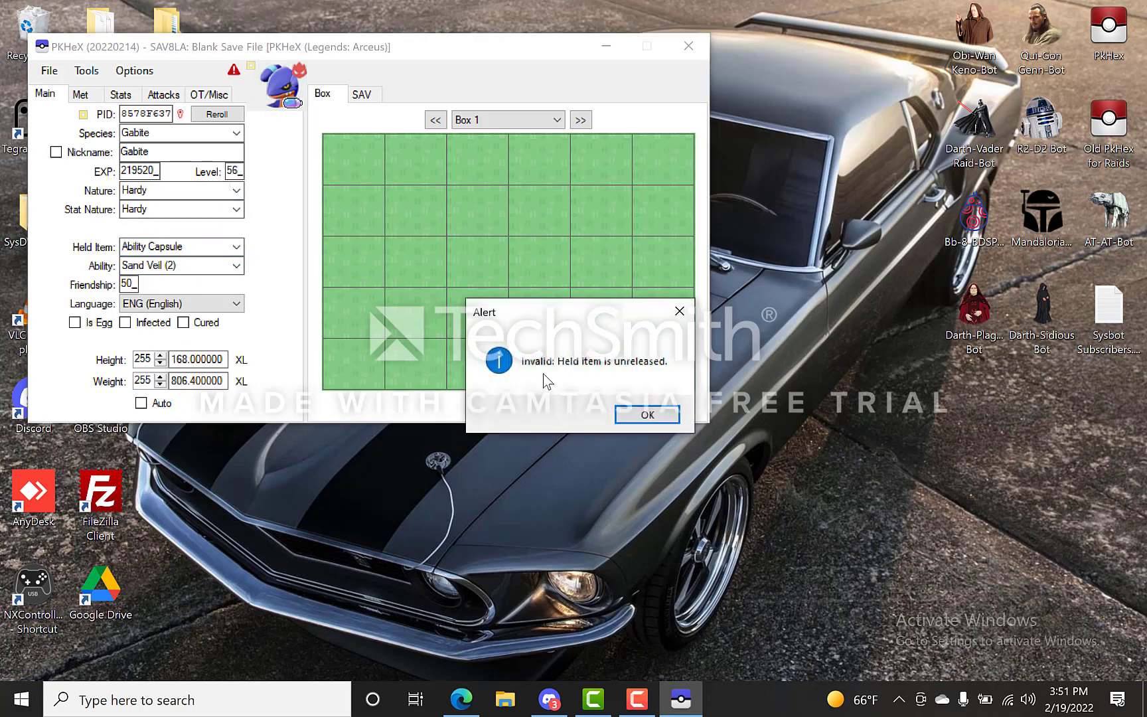
{"action": "left_click", "coordinate": [674, 415]}
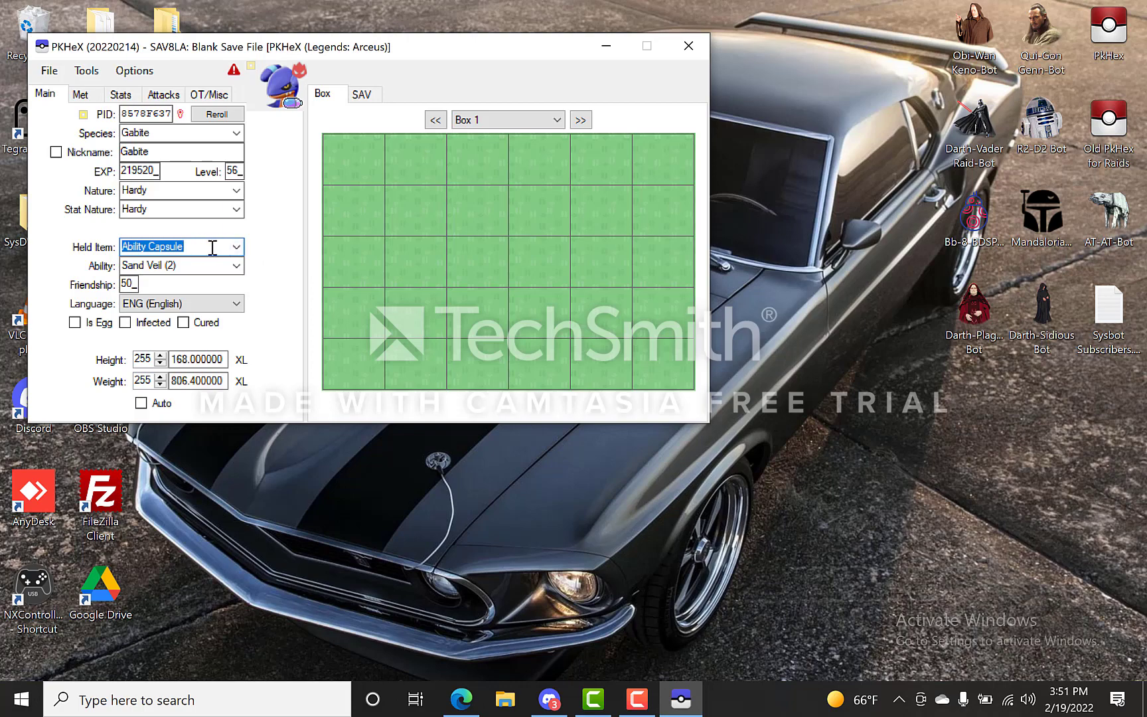
Try Master Ball as the held item and reset the held item to (None)
{"action": "type", "text": "master Ball"}
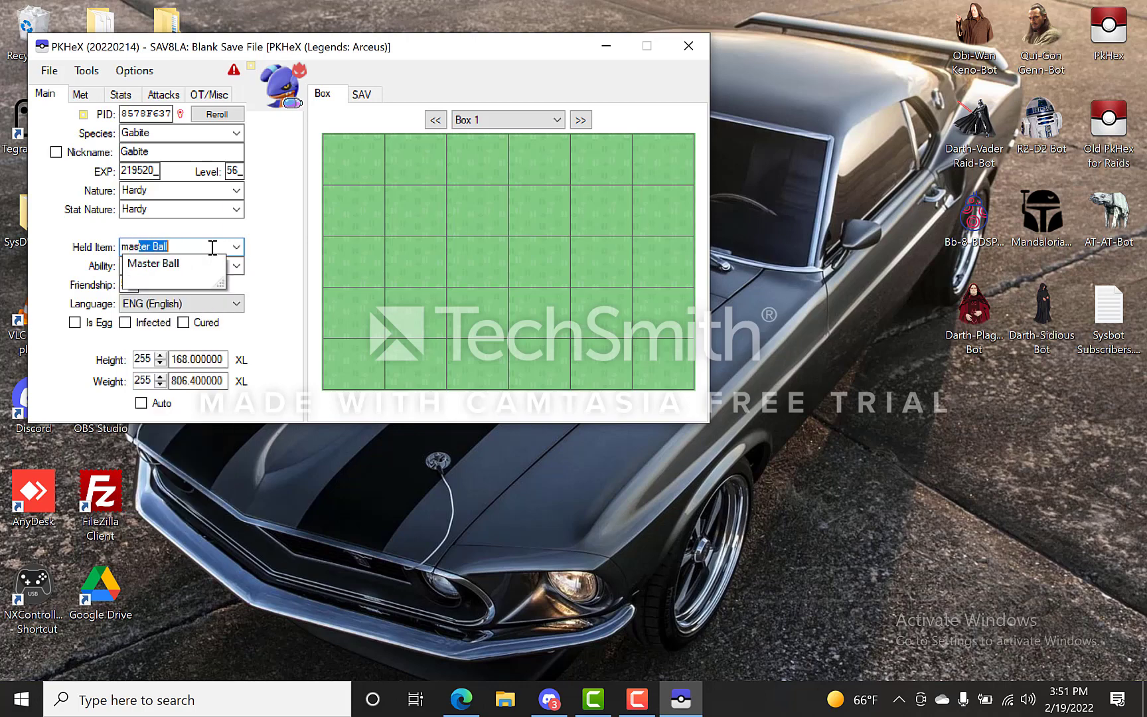
{"action": "left_click", "coordinate": [183, 264]}
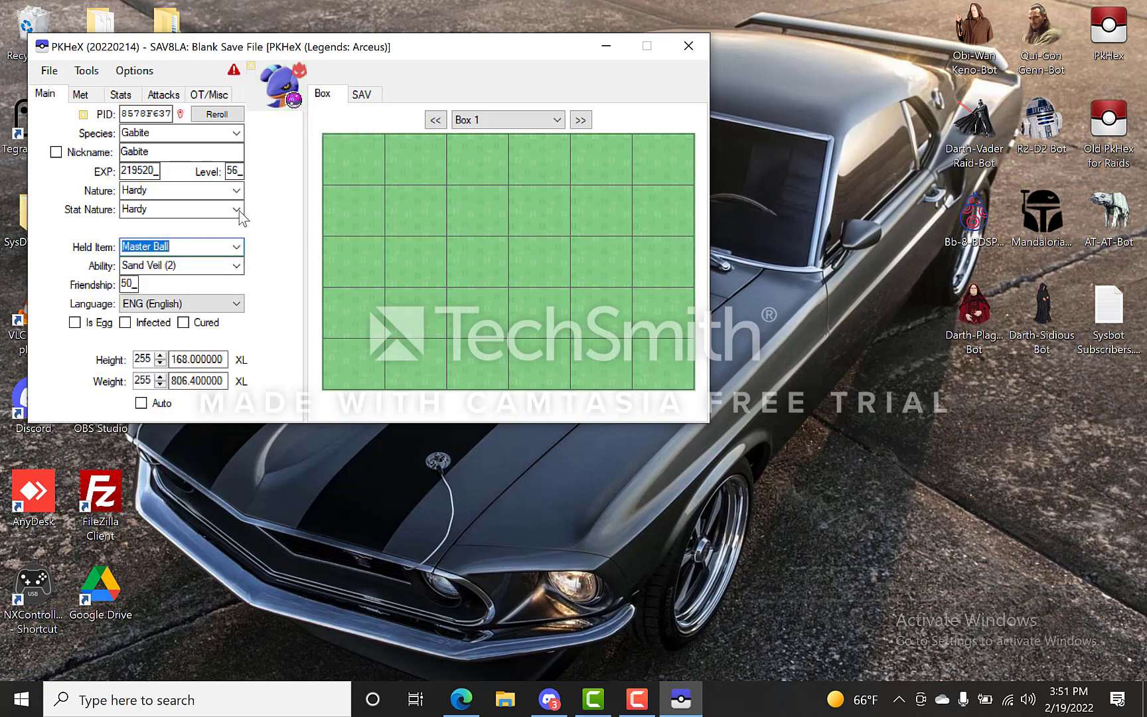
{"action": "left_click", "coordinate": [234, 247]}
{"action": "left_click_drag", "start_coordinate": [235, 364], "coordinate": [236, 277]}
{"action": "left_click", "coordinate": [173, 266]}
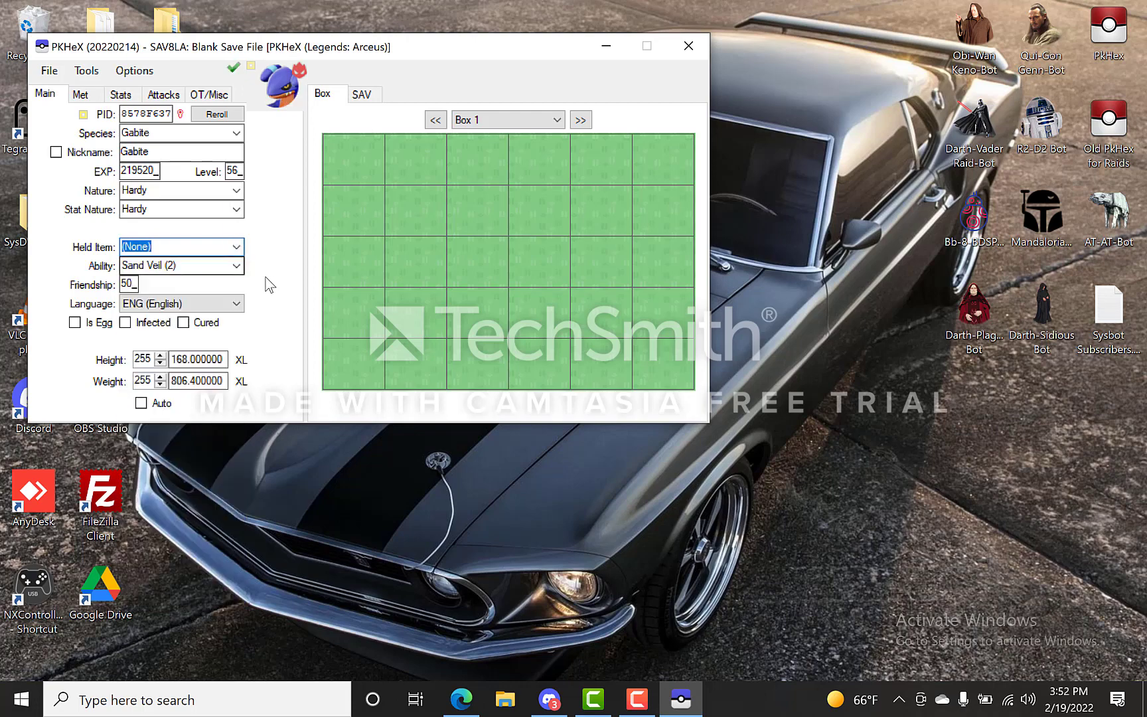
Try Rough Skin (H) as the Gabite's ability, check its legality report, and restore Sand Veil (2)
{"action": "left_click", "coordinate": [200, 266]}
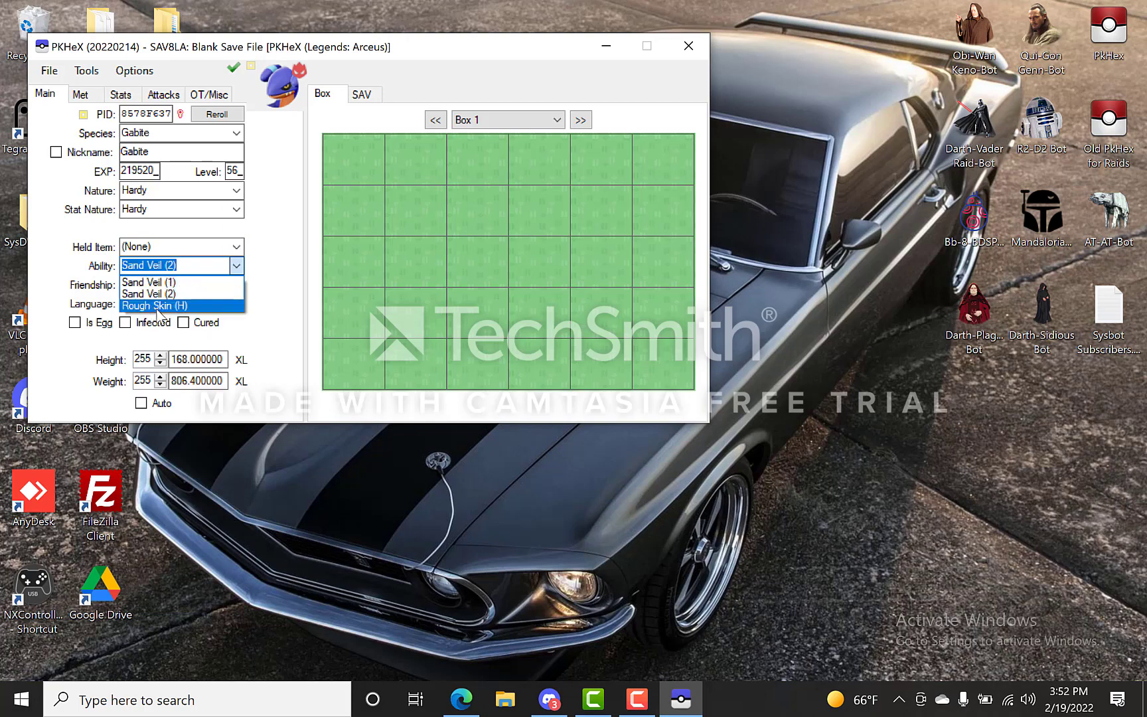
{"action": "left_click", "coordinate": [182, 306]}
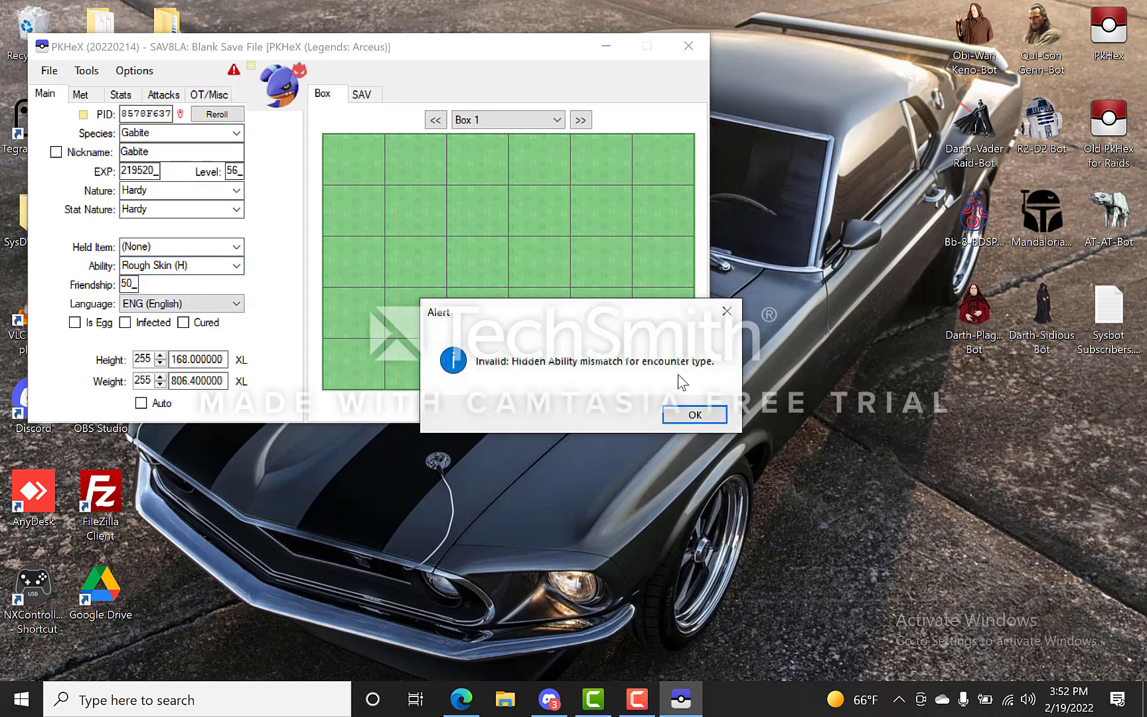
{"action": "left_click", "coordinate": [694, 415]}
{"action": "left_click", "coordinate": [236, 266]}
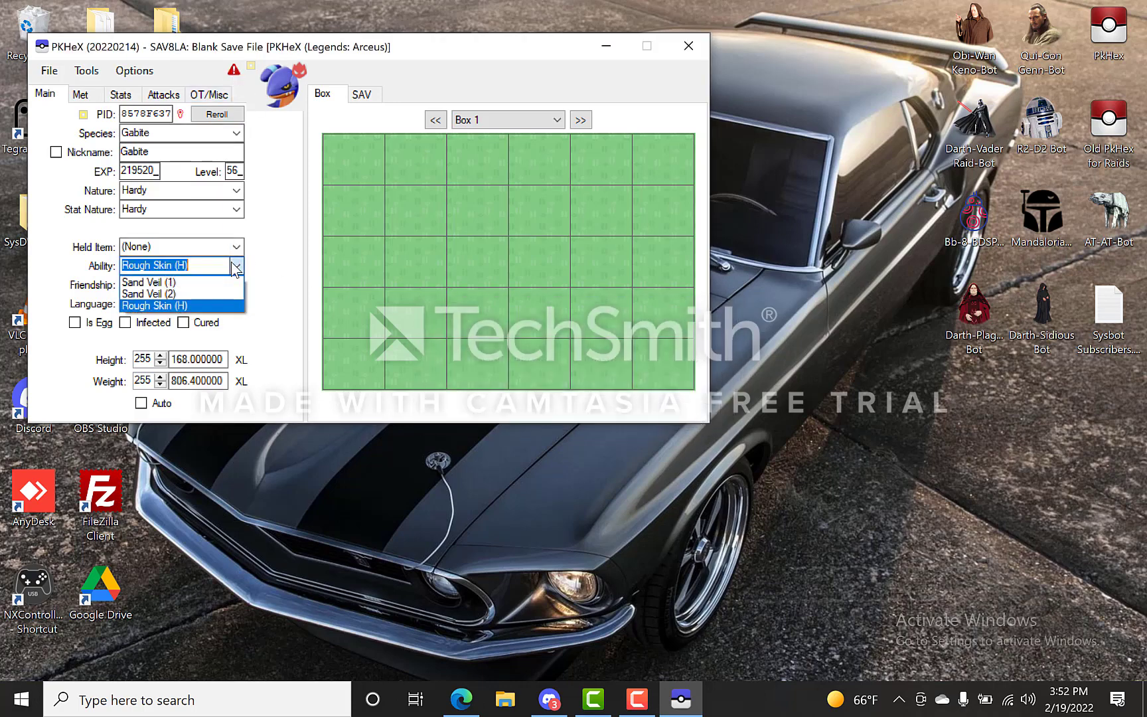
{"action": "left_click", "coordinate": [179, 292]}
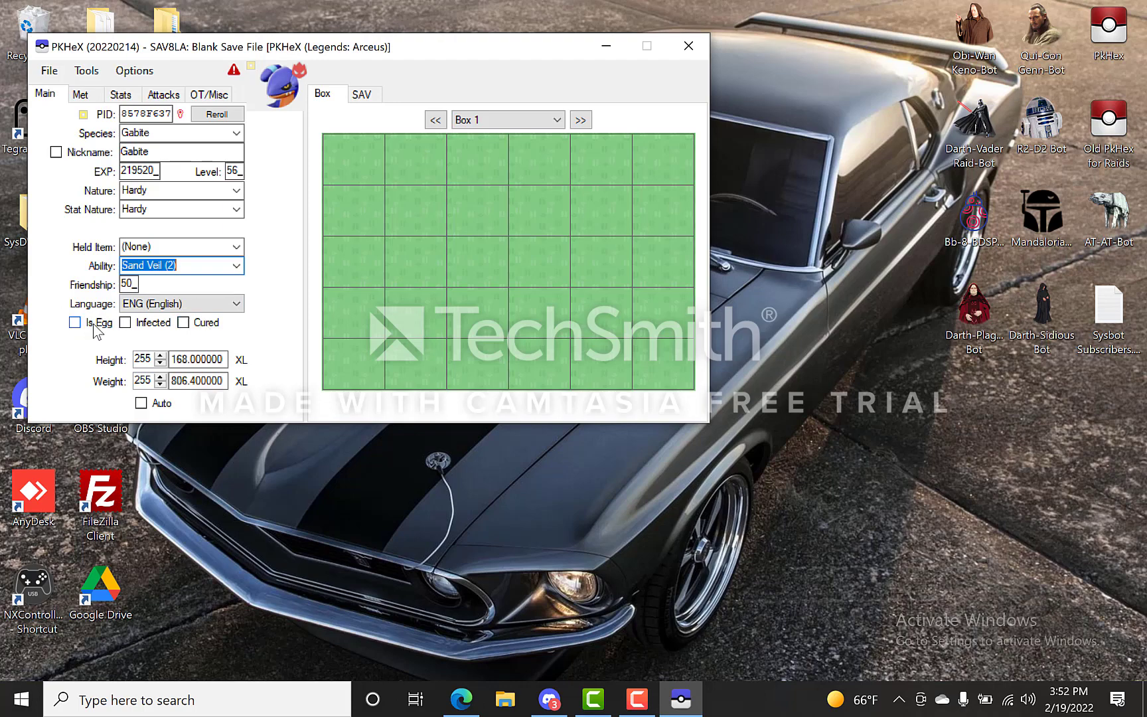
Keep the Gabite's language as ENG (English) and check its legality with Sand Veil (2)
{"action": "left_click", "coordinate": [229, 308]}
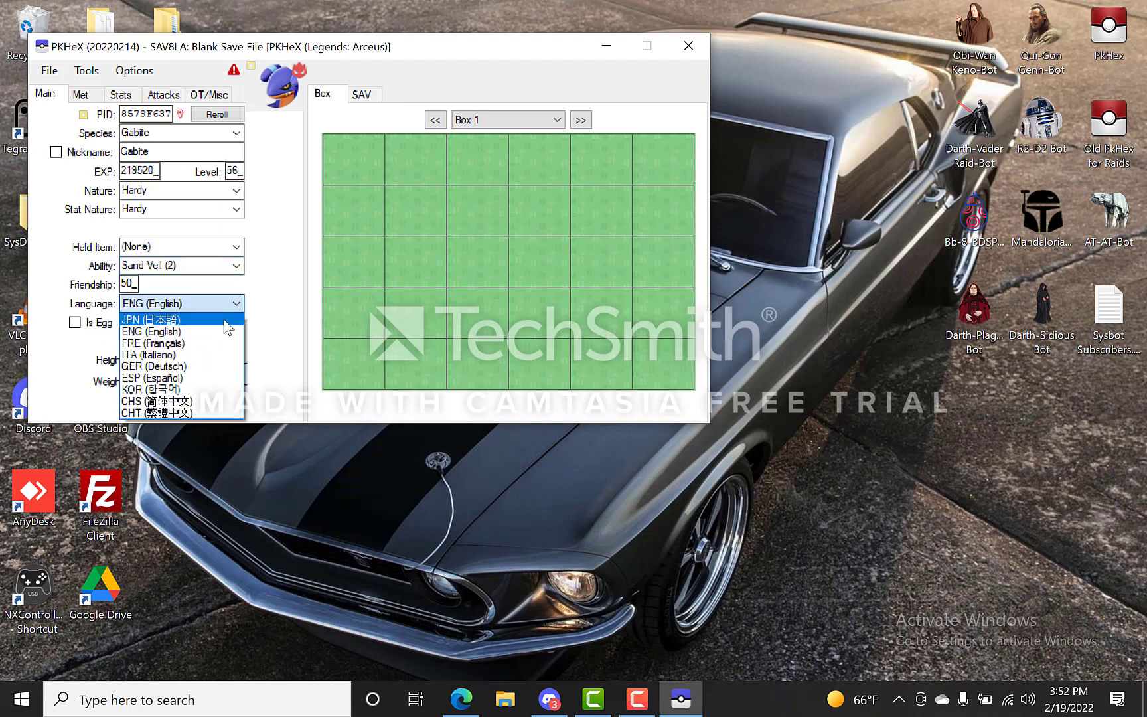
{"action": "left_click", "coordinate": [170, 331]}
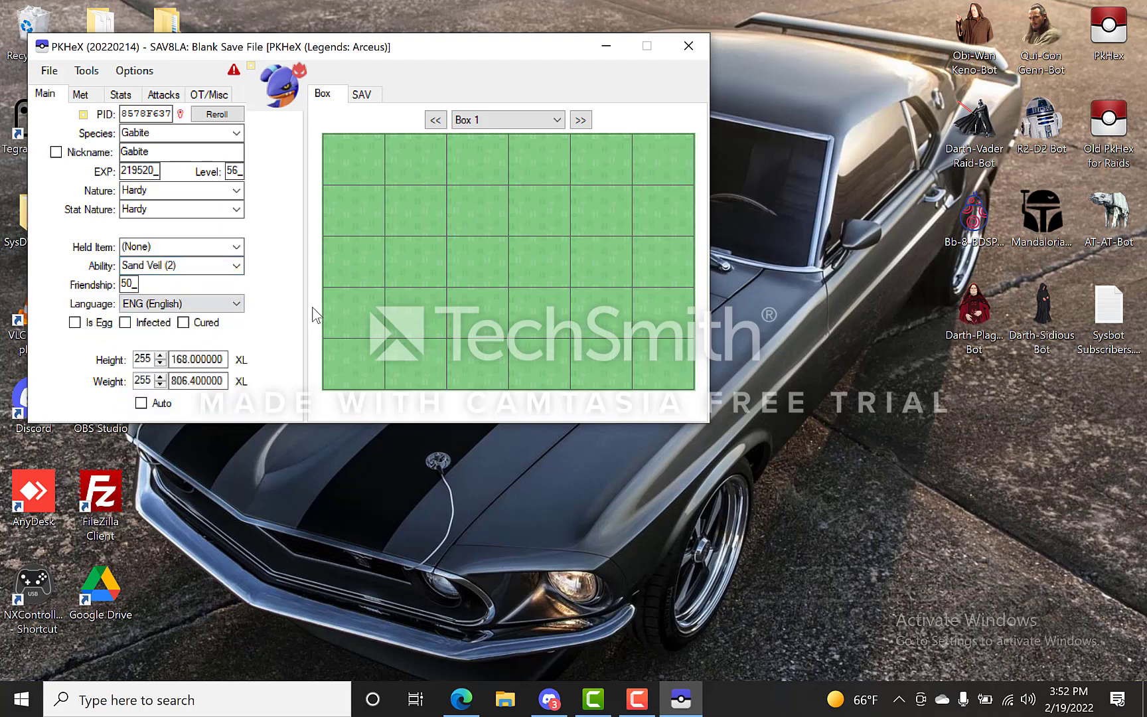
{"action": "left_click", "coordinate": [141, 403]}
{"action": "left_click", "coordinate": [233, 71]}
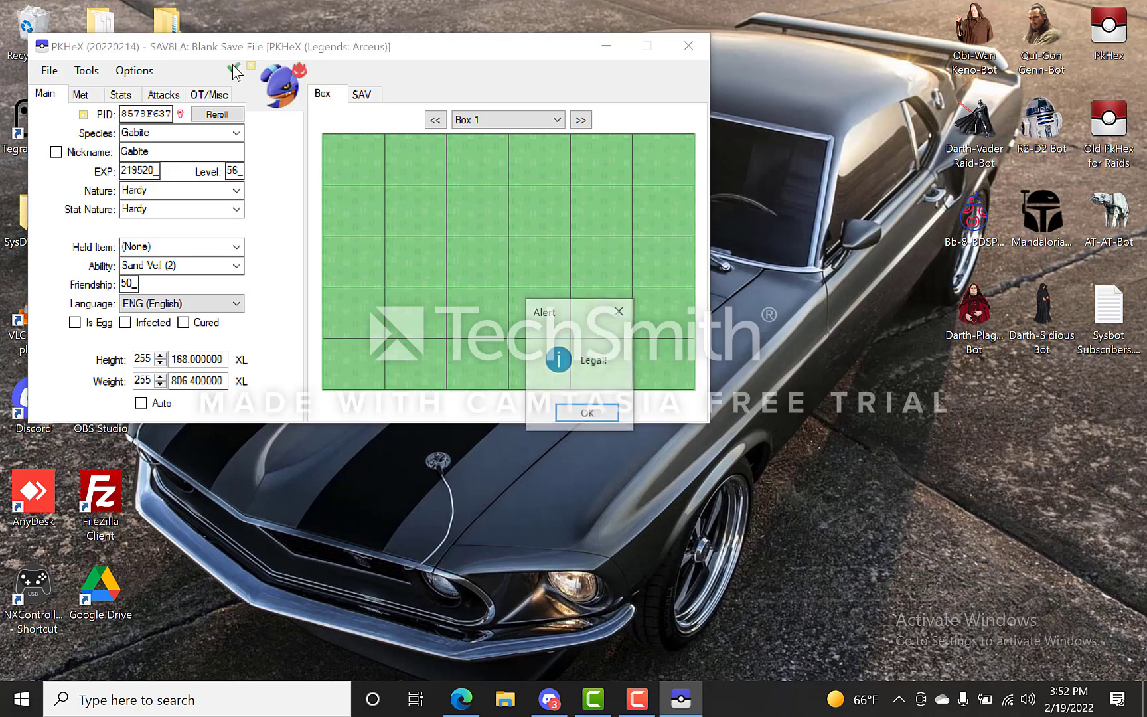
{"action": "left_click", "coordinate": [605, 412]}
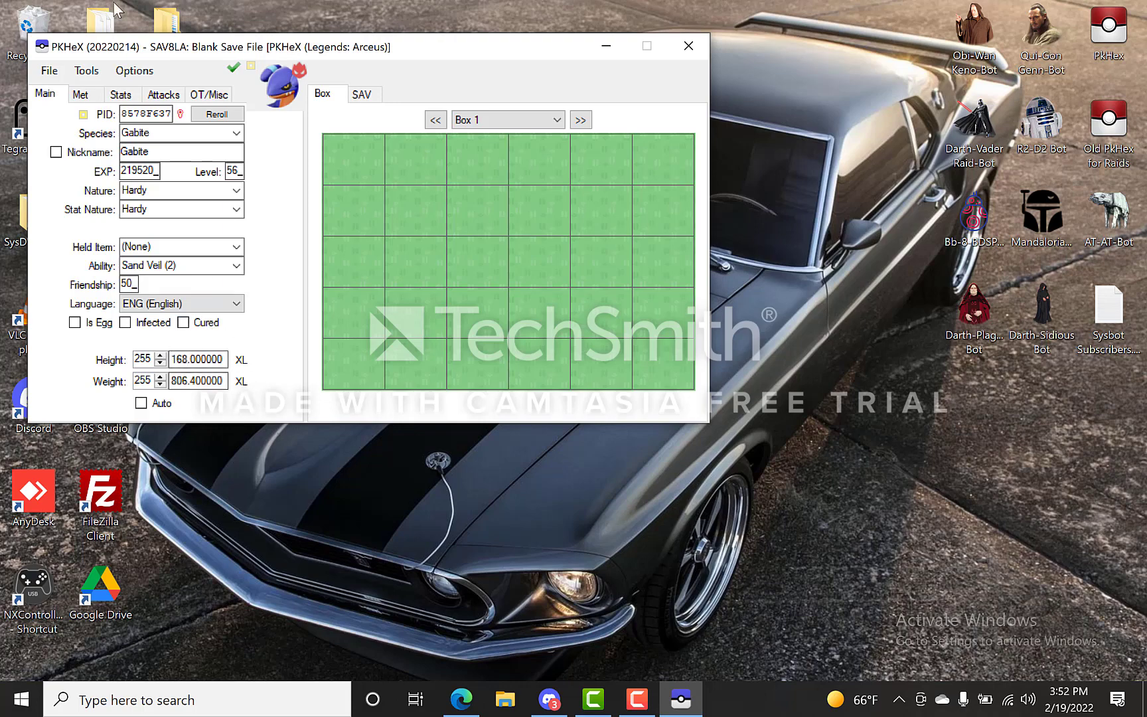
Examine the available met locations in the Gabite's met data without changing the selected one
{"action": "left_click", "coordinate": [88, 97]}
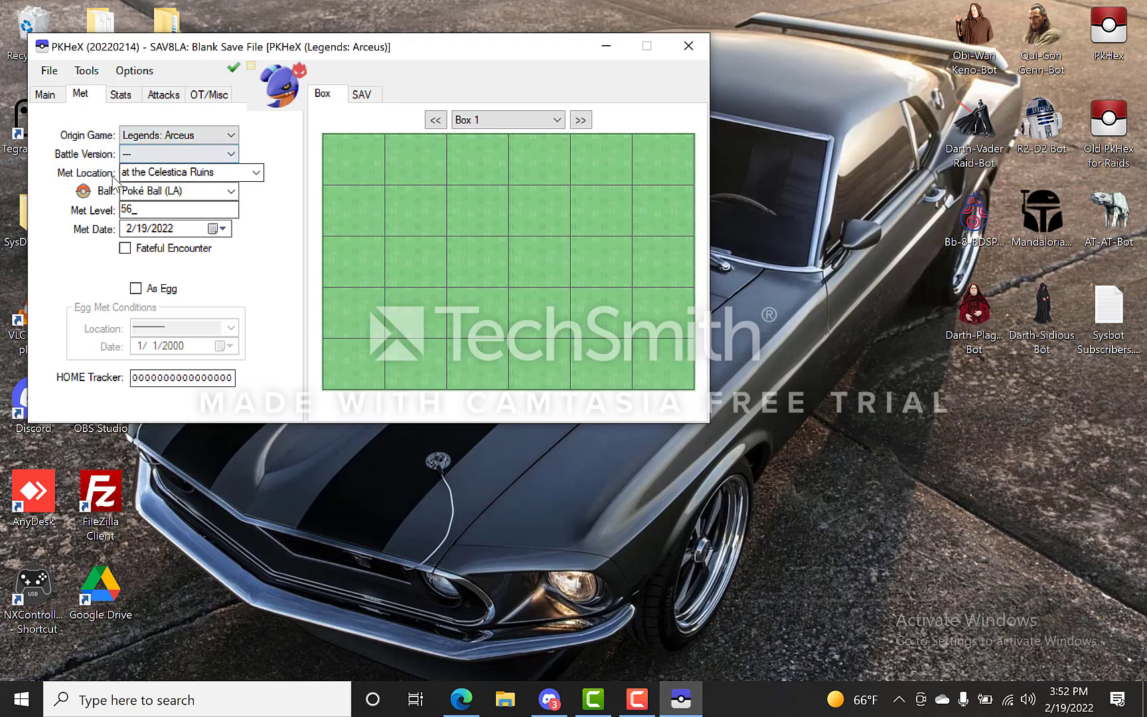
{"action": "left_click", "coordinate": [255, 173]}
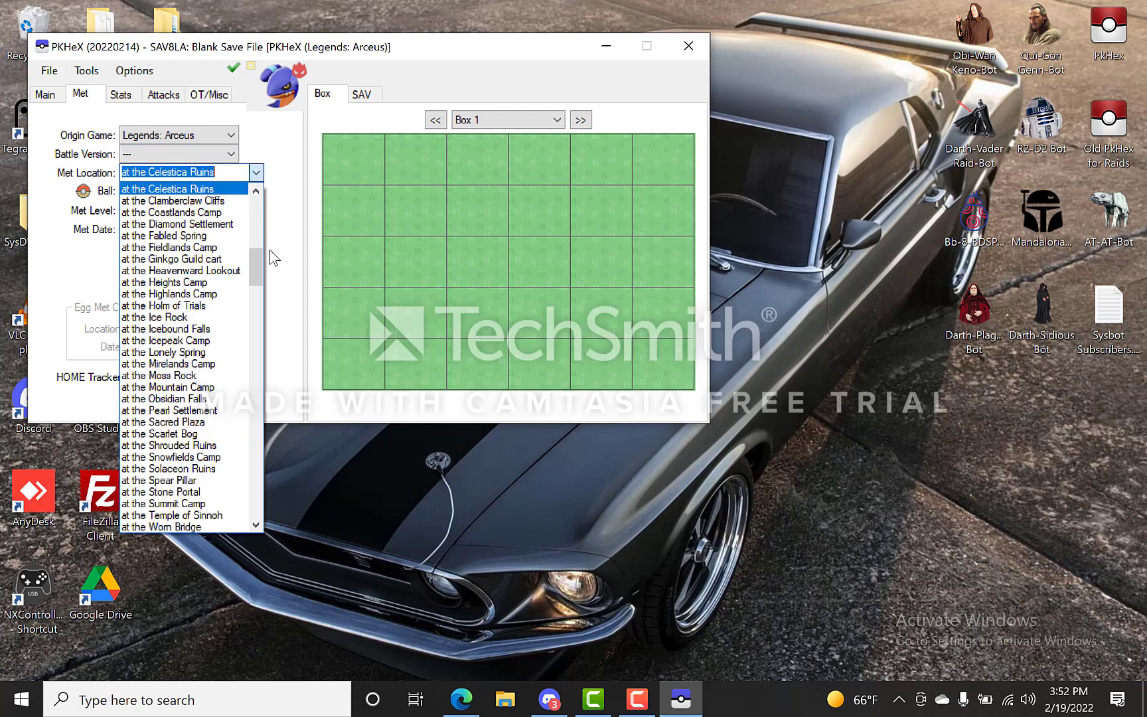
{"action": "mouse_move", "coordinate": [258, 261]}
{"action": "left_mouse_down"}
{"action": "mouse_move", "coordinate": [260, 471]}
{"action": "mouse_move", "coordinate": [264, 264]}
{"action": "mouse_move", "coordinate": [254, 218]}
{"action": "mouse_move", "coordinate": [257, 258]}
{"action": "left_mouse_up"}
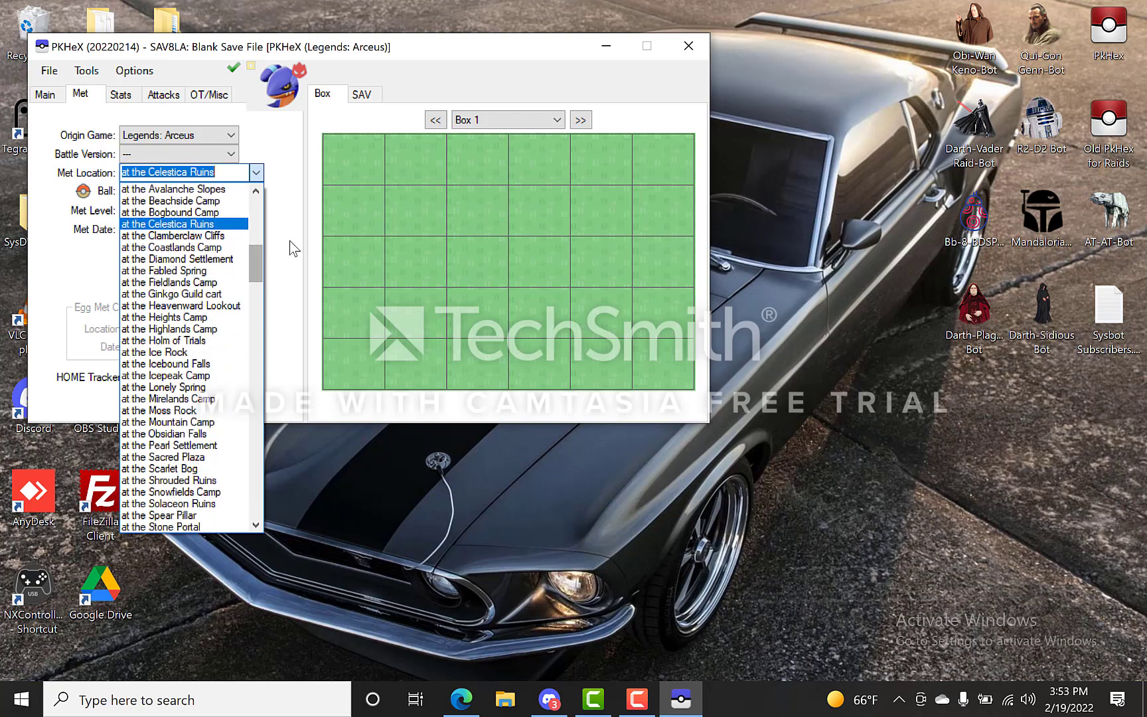
{"action": "left_click", "coordinate": [257, 173]}
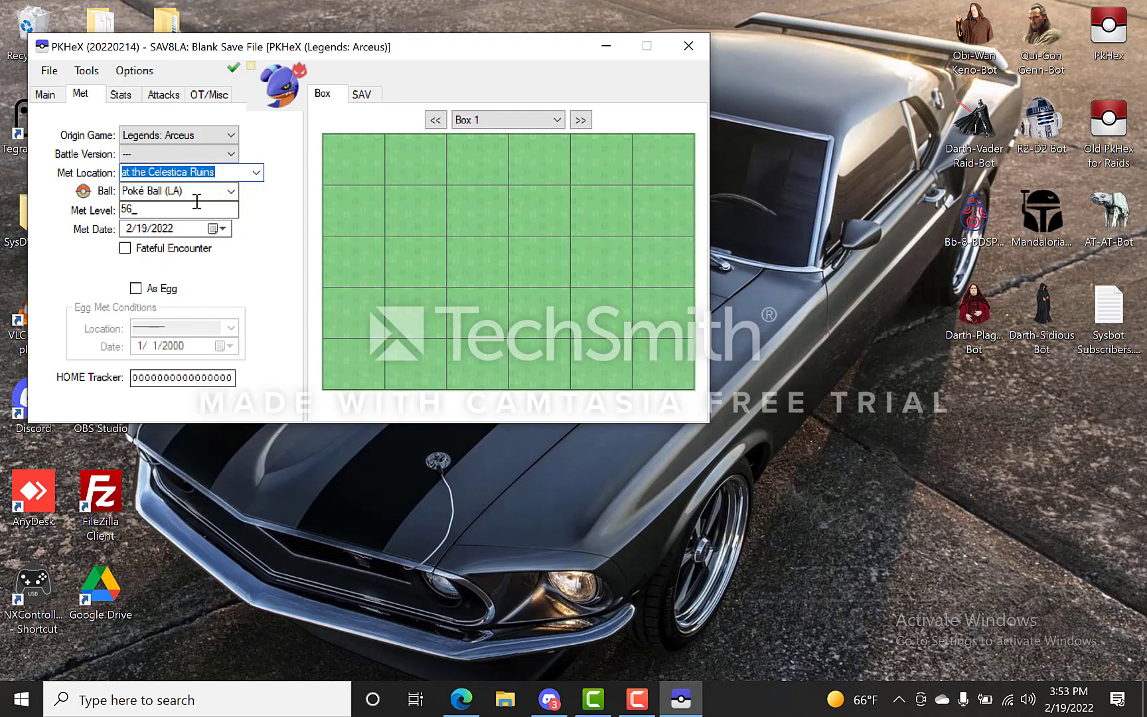
Try the standard Poké Ball as the Gabite's ball and check its legality report
{"action": "left_click", "coordinate": [231, 192]}
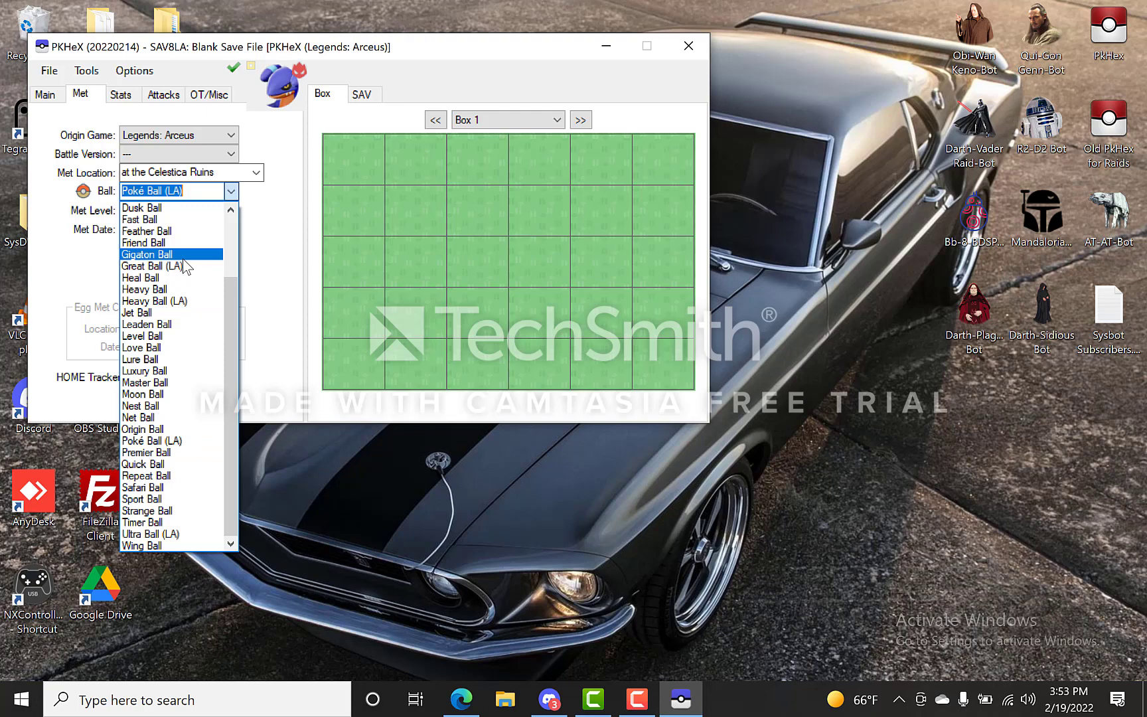
{"action": "type", "text": "po"}
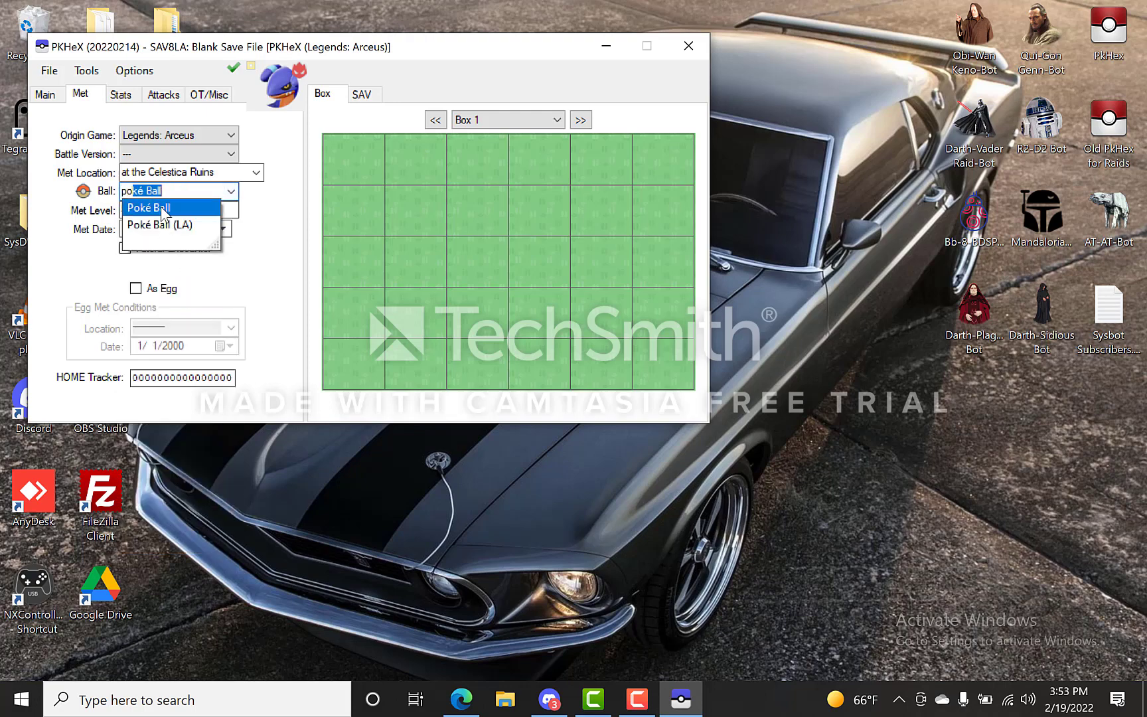
{"action": "left_click", "coordinate": [162, 208]}
{"action": "left_click", "coordinate": [233, 70]}
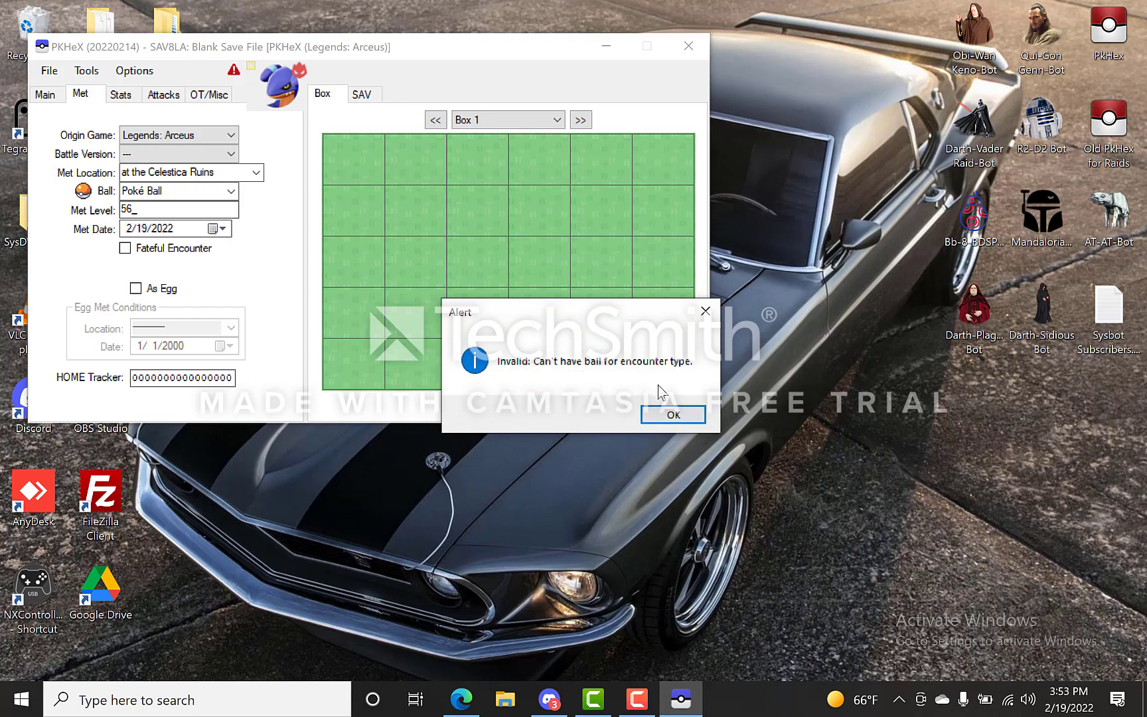
{"action": "left_click", "coordinate": [672, 413]}
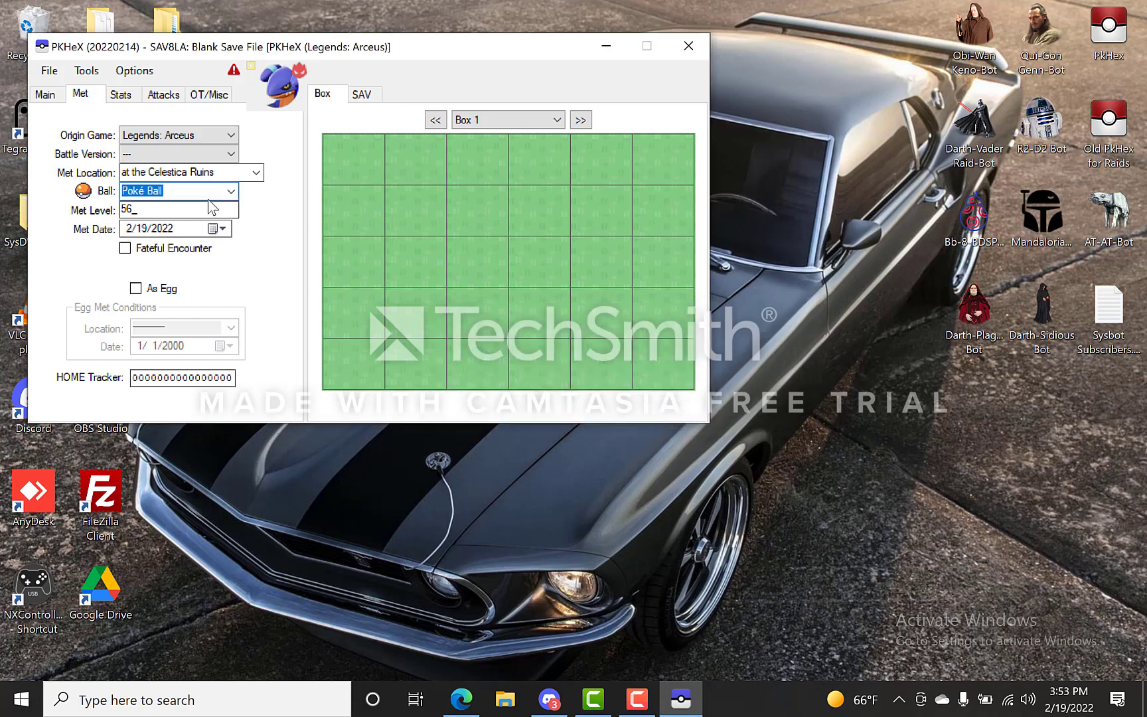
Try Great Ball (LA) as the Gabite's ball and check its legality
{"action": "left_click", "coordinate": [231, 191]}
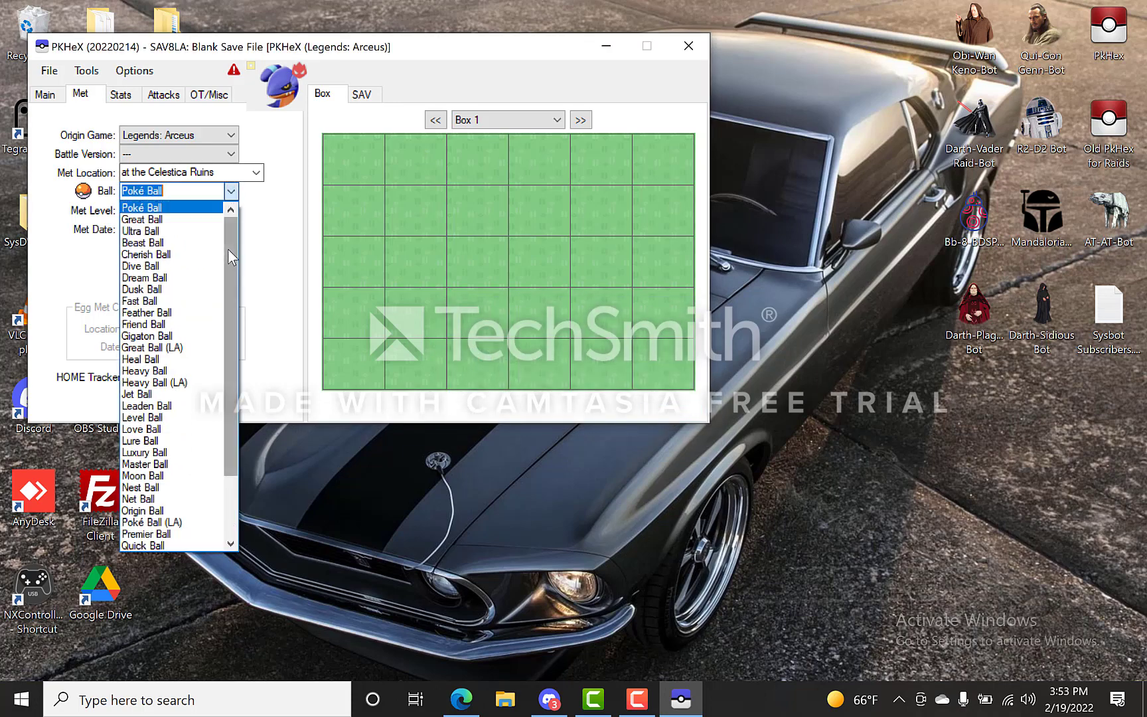
{"action": "left_click", "coordinate": [178, 348]}
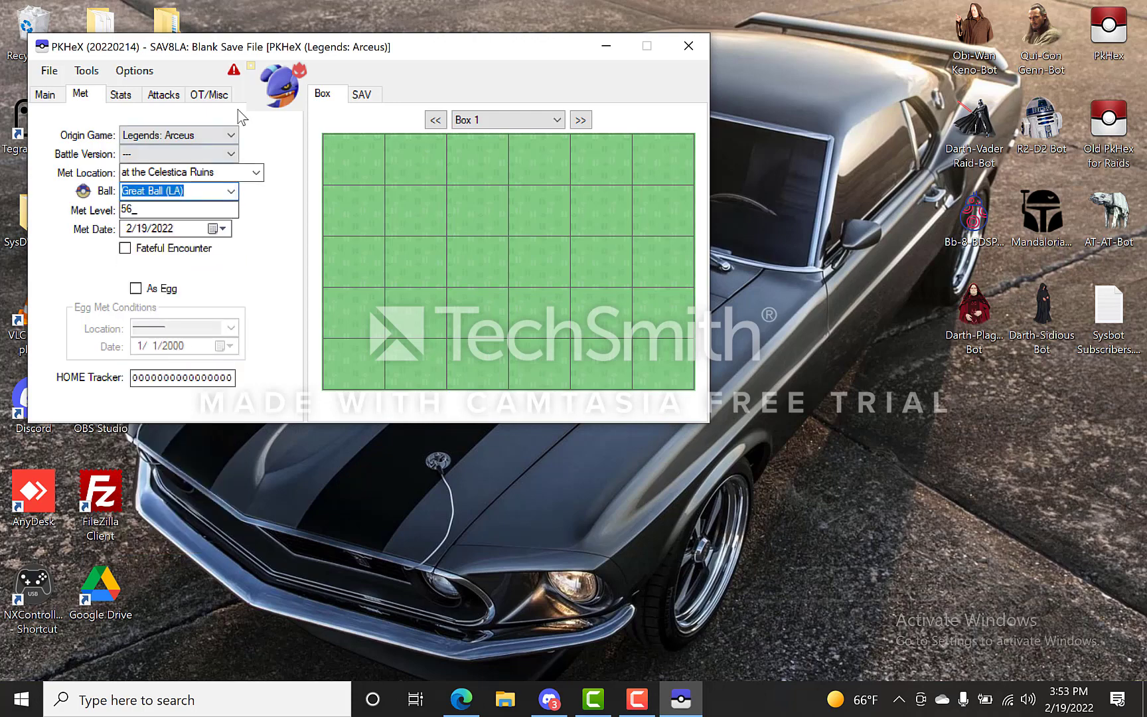
{"action": "left_click", "coordinate": [234, 70]}
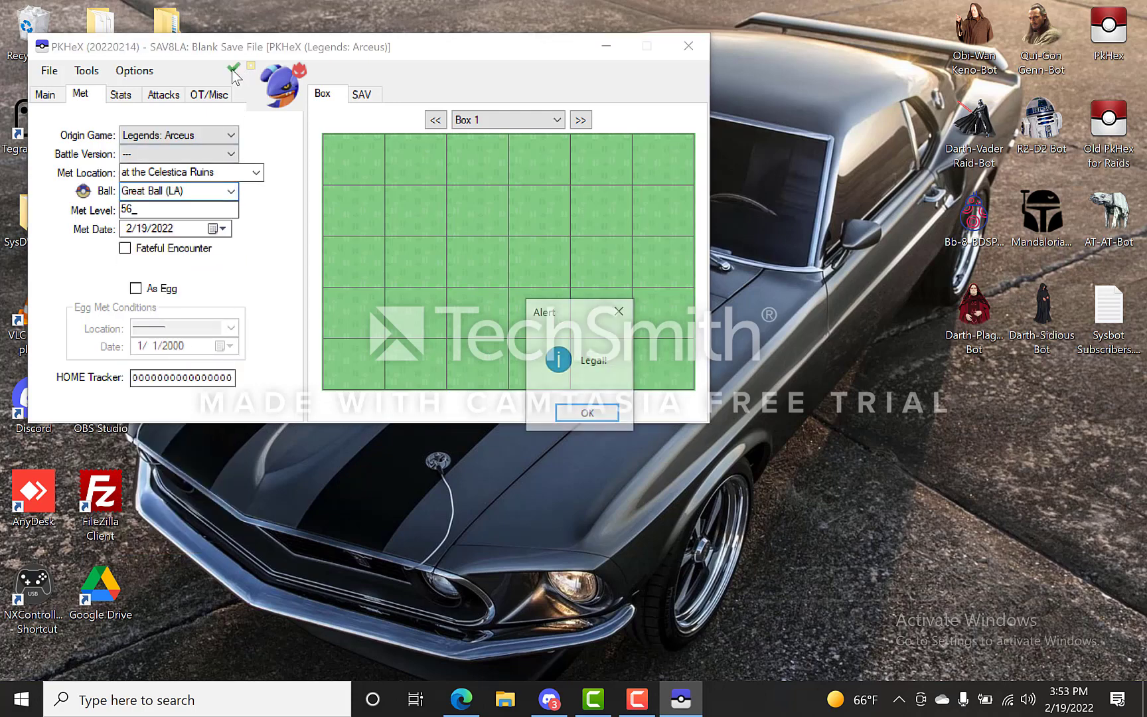
{"action": "left_click", "coordinate": [586, 414]}
Try Origin Ball as the Gabite's ball and check its legality report
{"action": "left_click", "coordinate": [231, 191]}
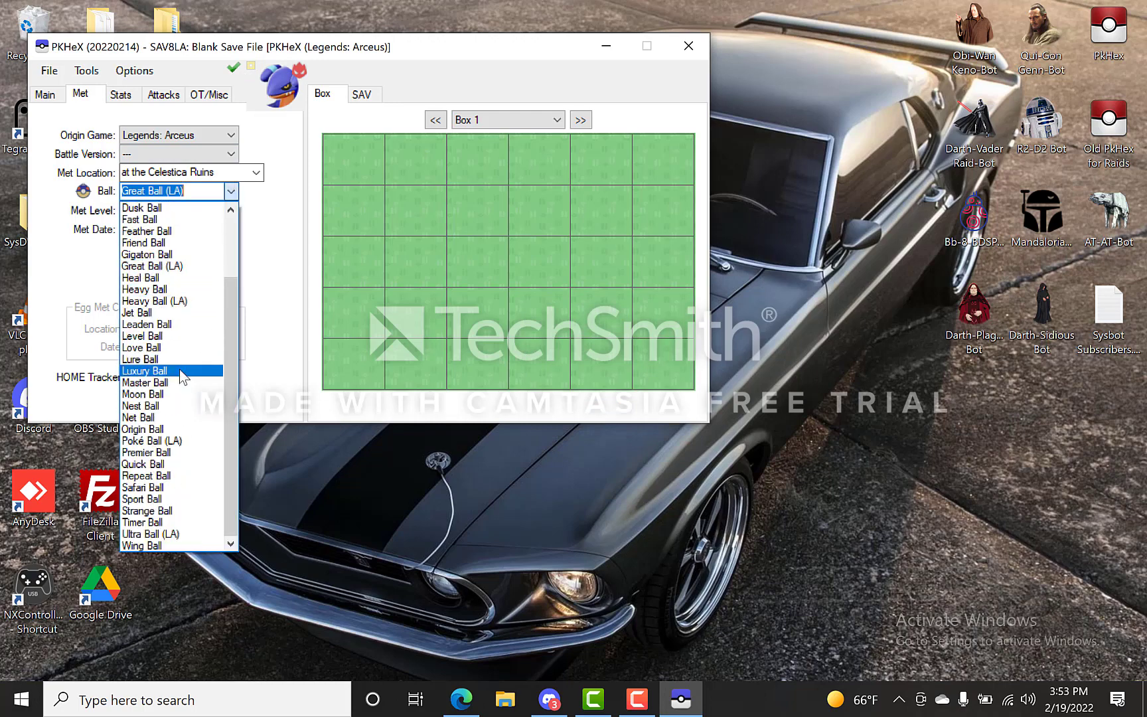
{"action": "left_click", "coordinate": [160, 428]}
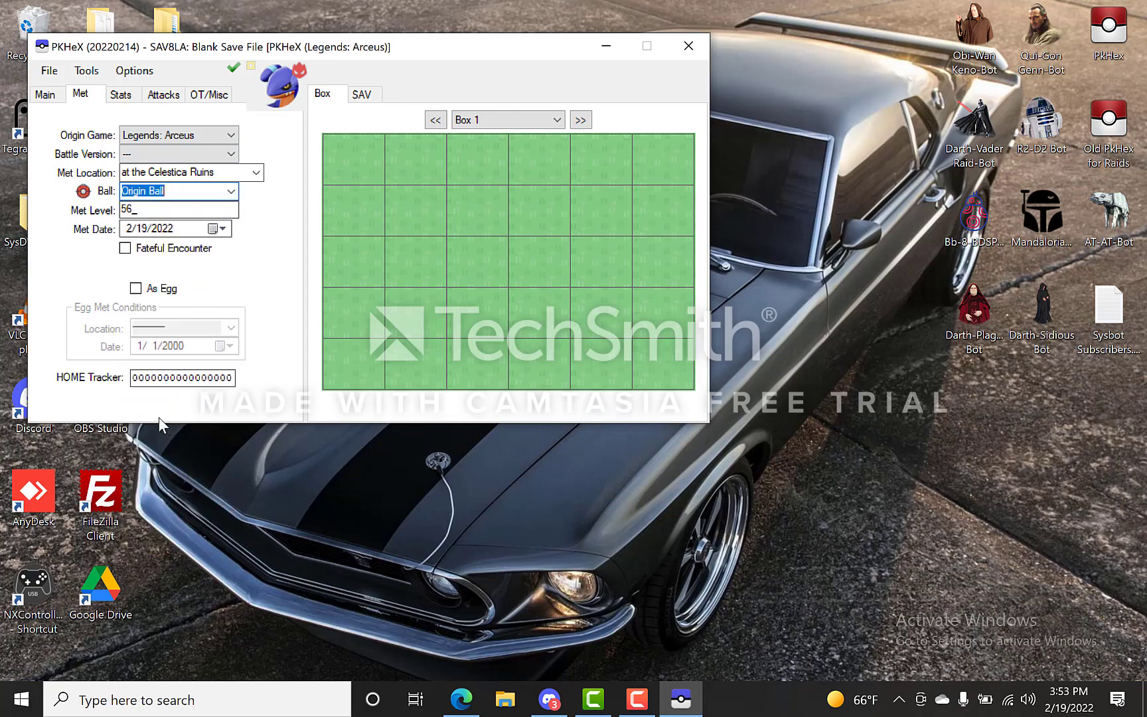
{"action": "left_click", "coordinate": [234, 69]}
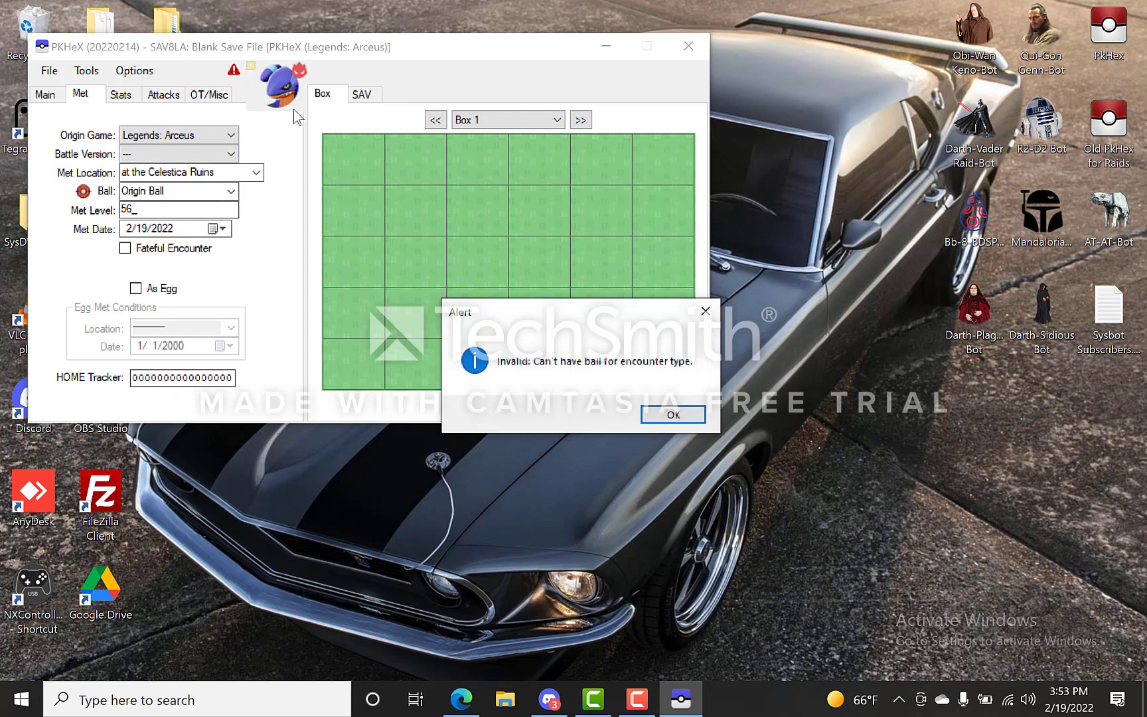
{"action": "left_click", "coordinate": [673, 417]}
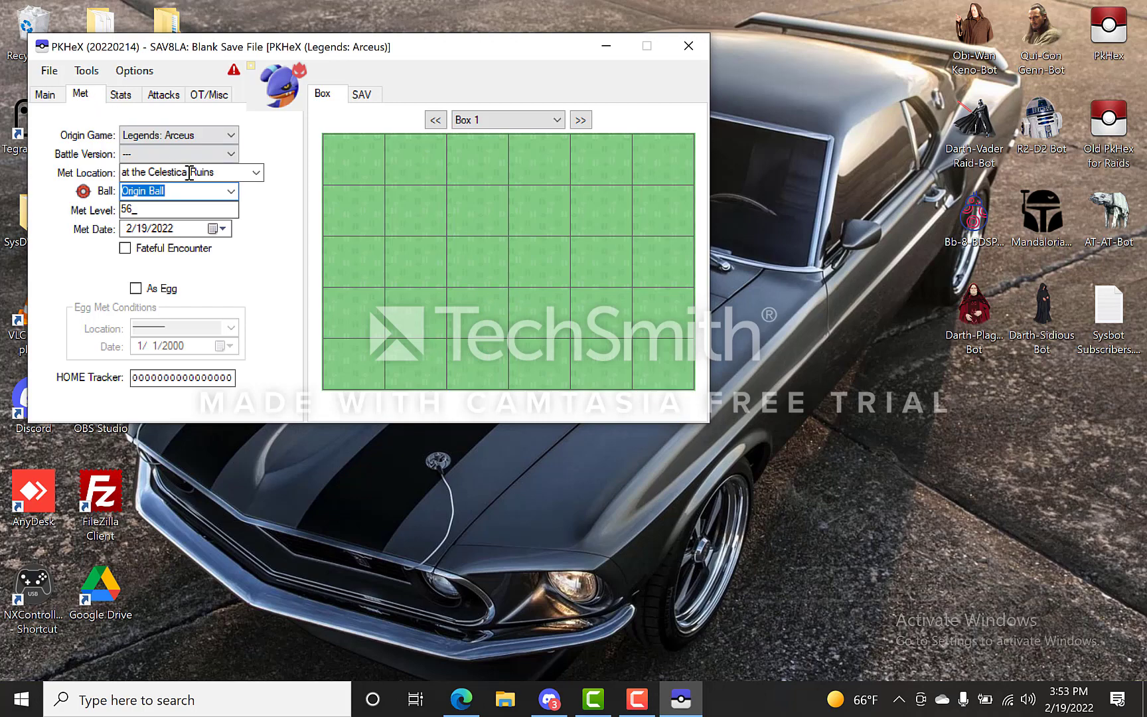
Set the Gabite's ball back to Great Ball (LA) and look over the other ball options
{"action": "left_click", "coordinate": [230, 191]}
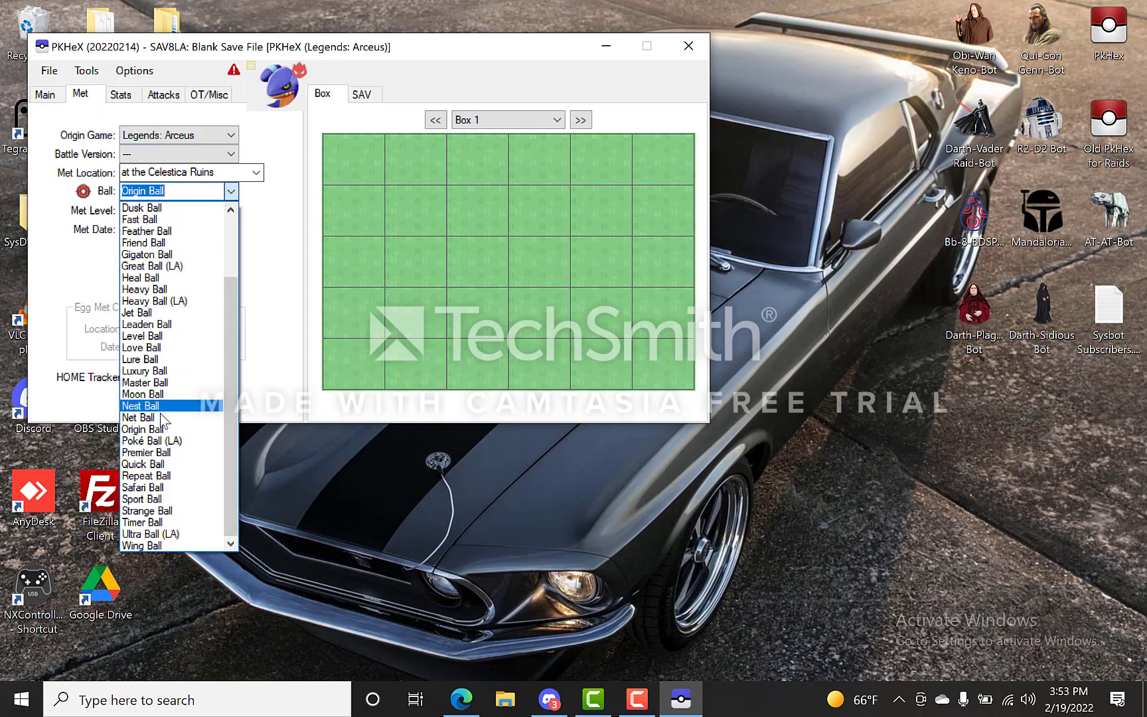
{"action": "left_click", "coordinate": [161, 267]}
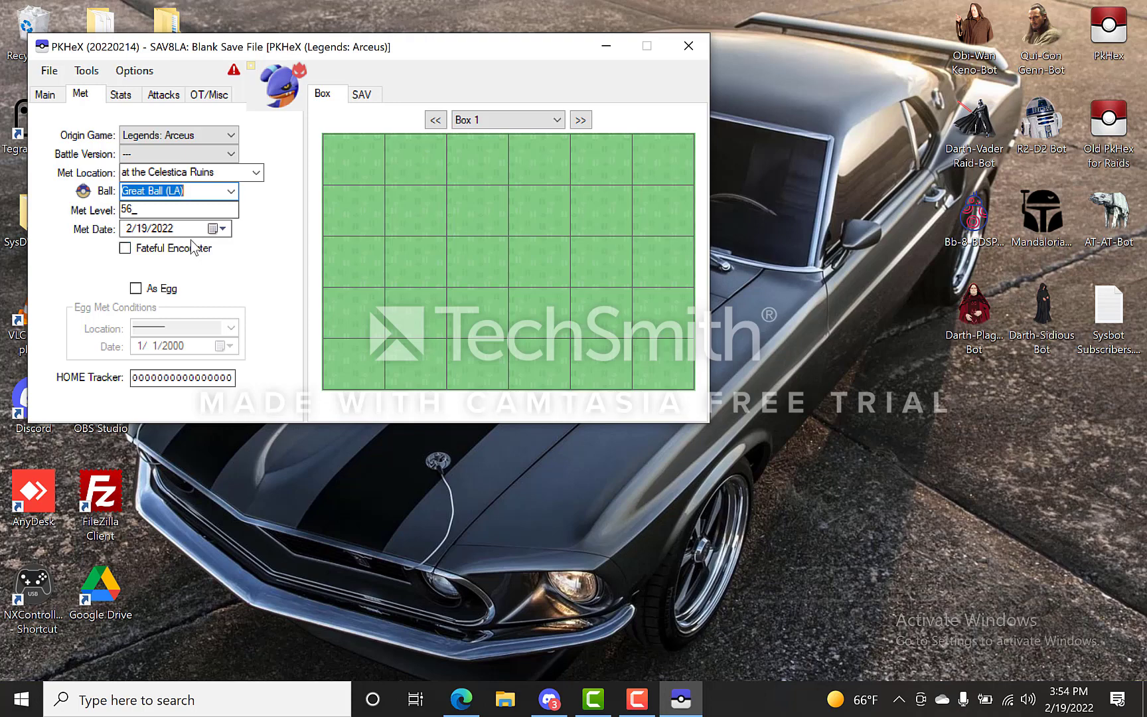
{"action": "left_click", "coordinate": [230, 191]}
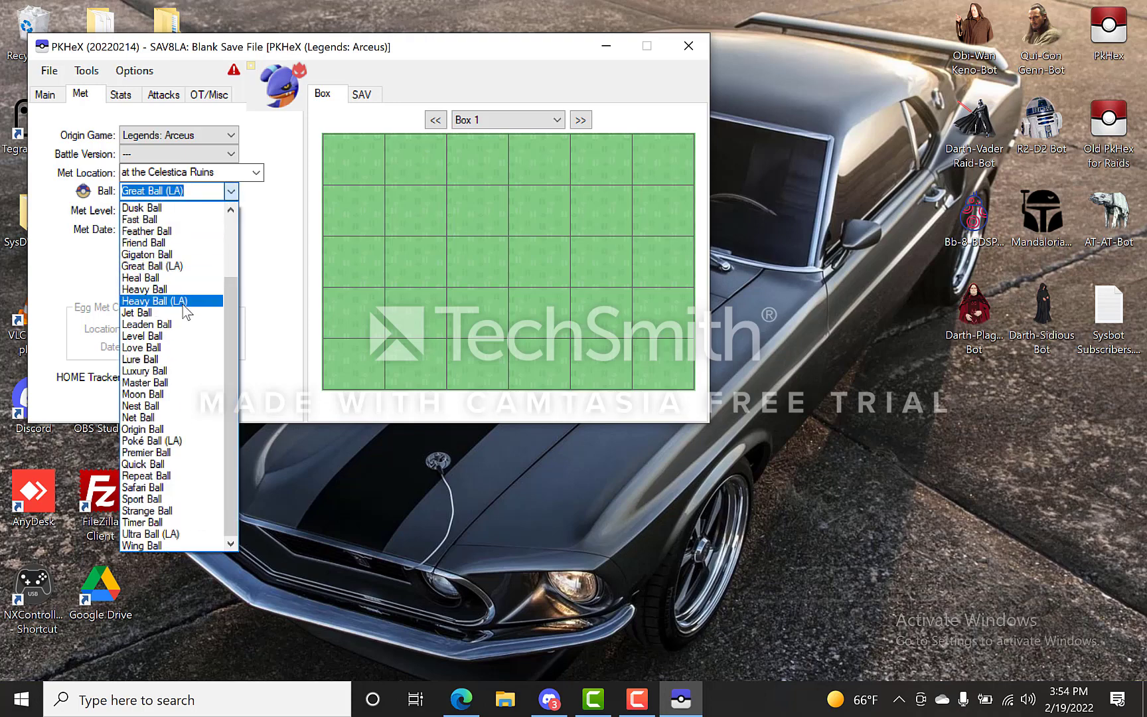
{"action": "left_click", "coordinate": [232, 194]}
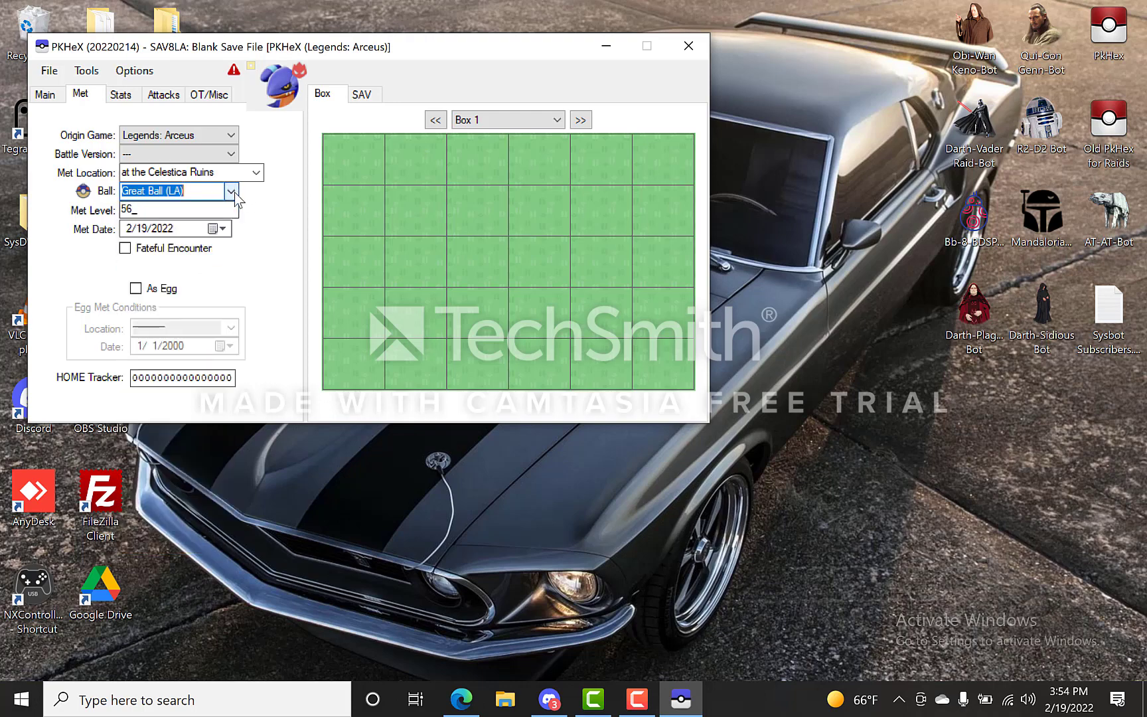
Choose Poké Ball (LA) from the ball images, check the Gabite's legality, and review the ball images again
{"action": "left_click", "coordinate": [84, 192]}
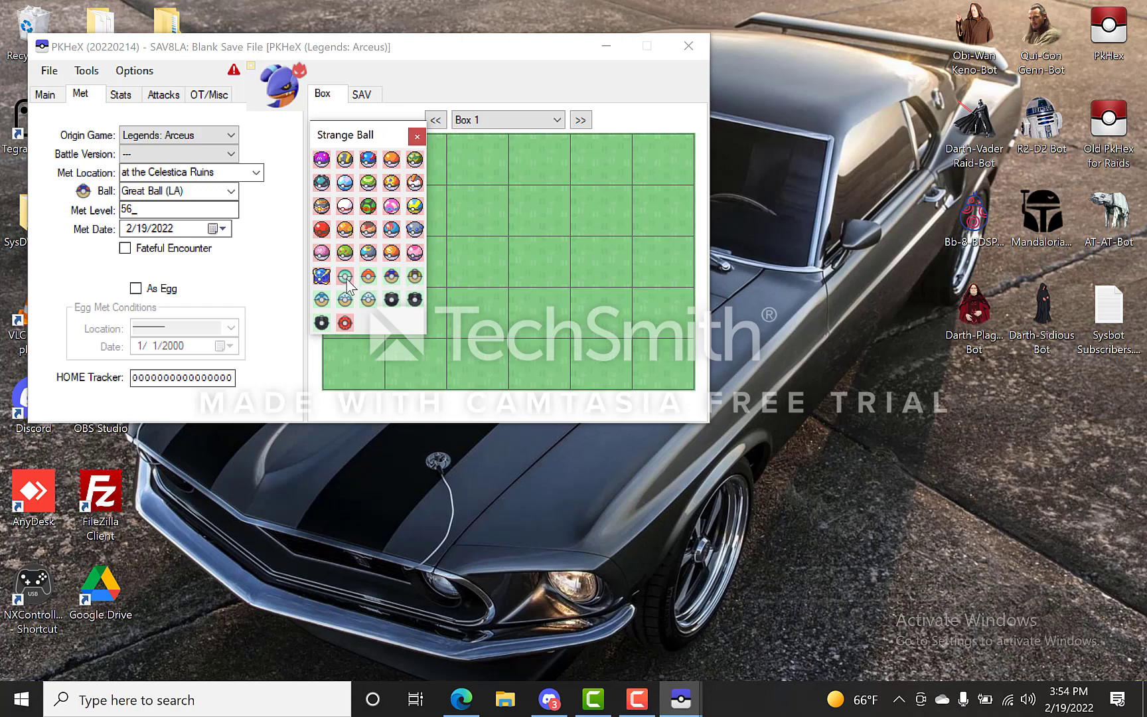
{"action": "left_click", "coordinate": [369, 278]}
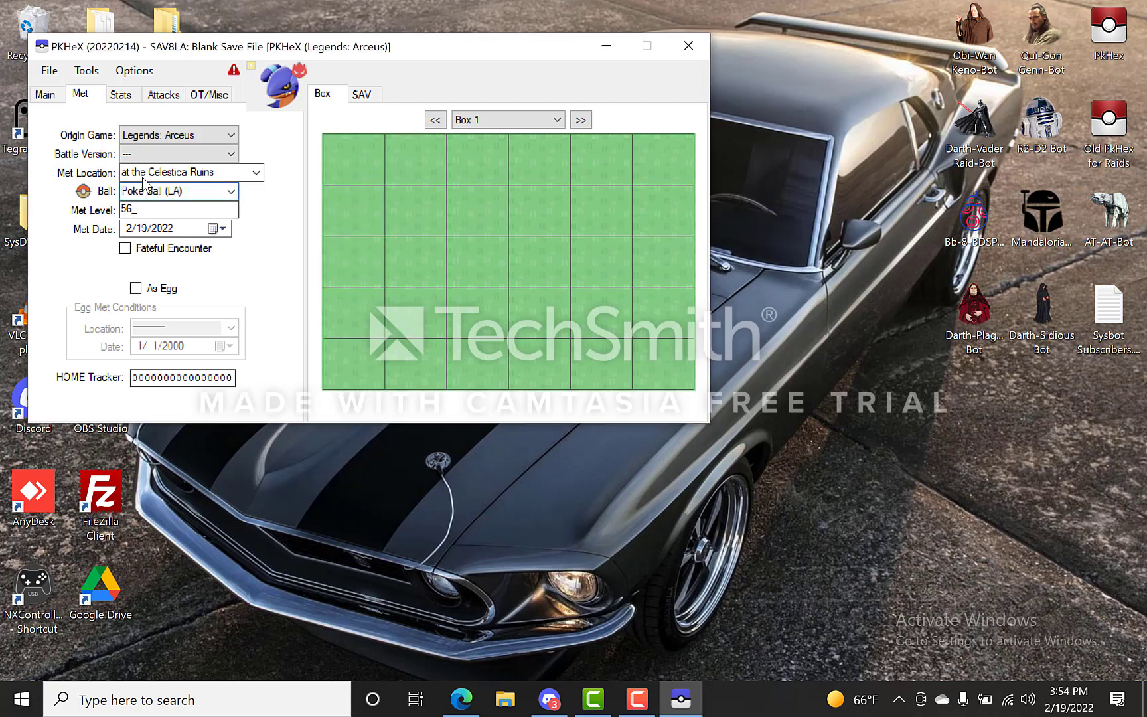
{"action": "left_click", "coordinate": [236, 71]}
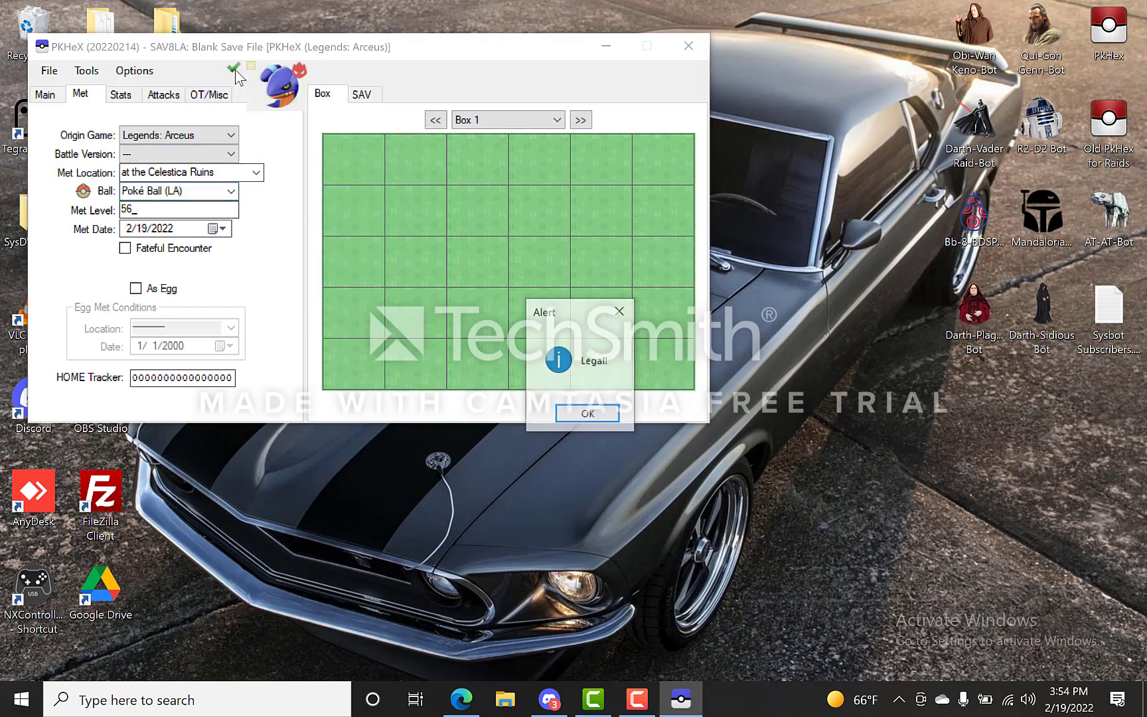
{"action": "left_click", "coordinate": [588, 415]}
{"action": "left_click", "coordinate": [85, 192]}
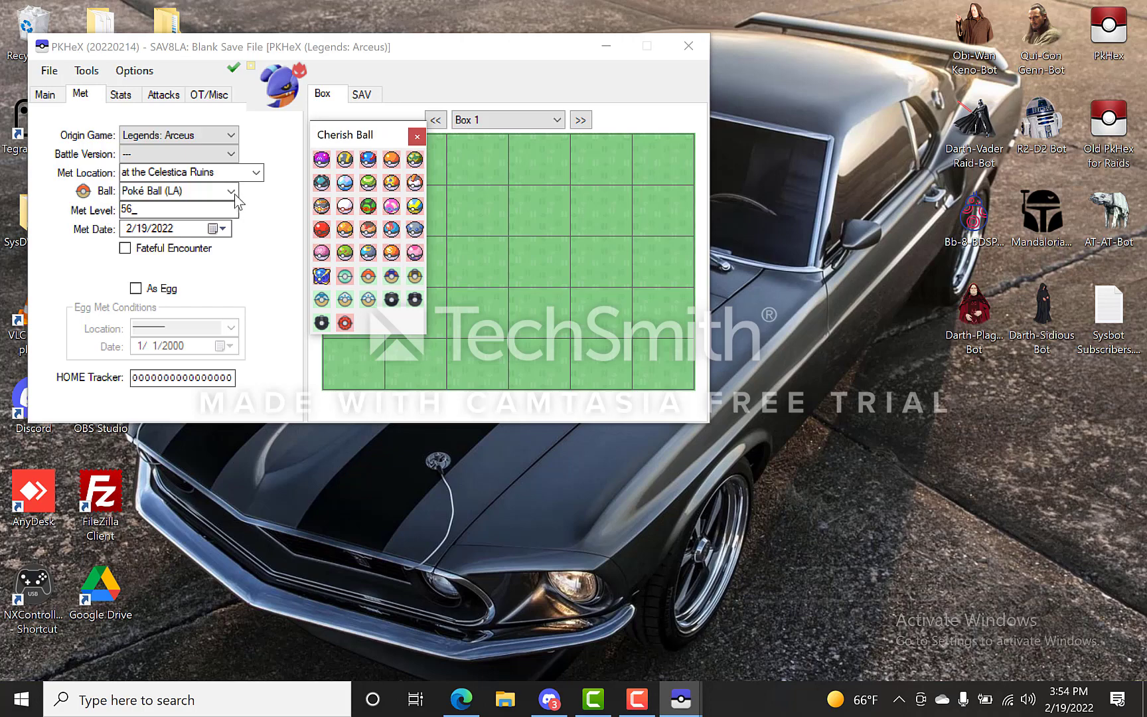
{"action": "left_click", "coordinate": [418, 136]}
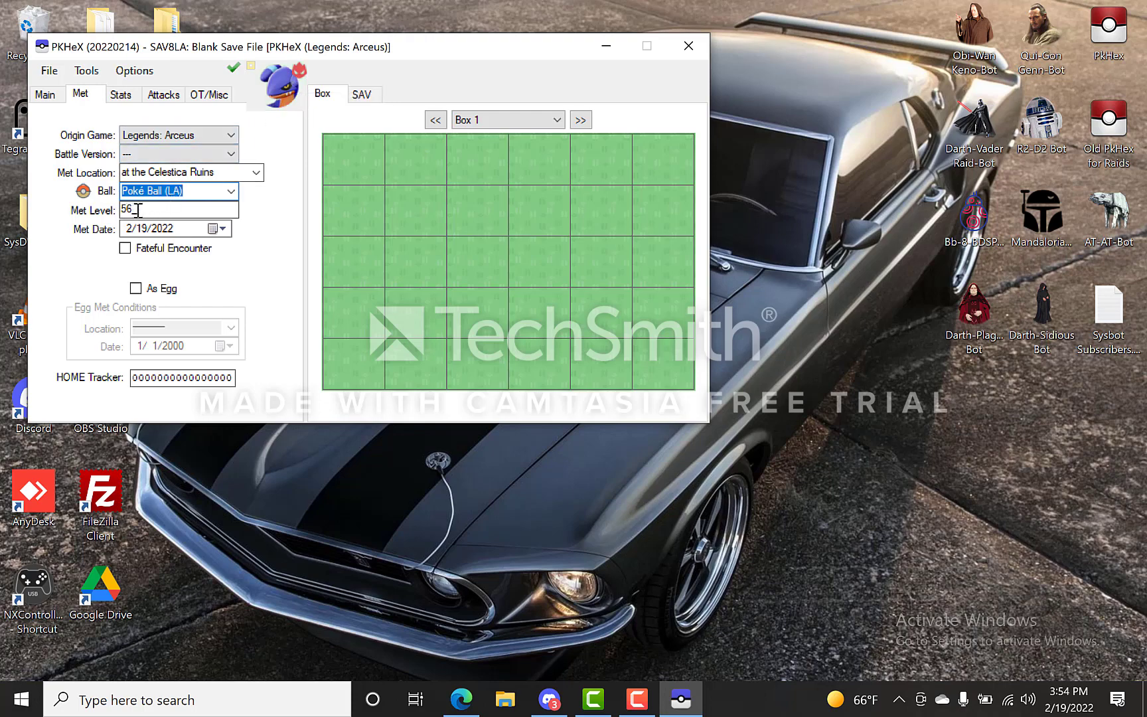
Try a met level of 50 for the Gabite and check its legality report
{"action": "left_click_drag", "start_coordinate": [138, 210], "coordinate": [113, 211]}
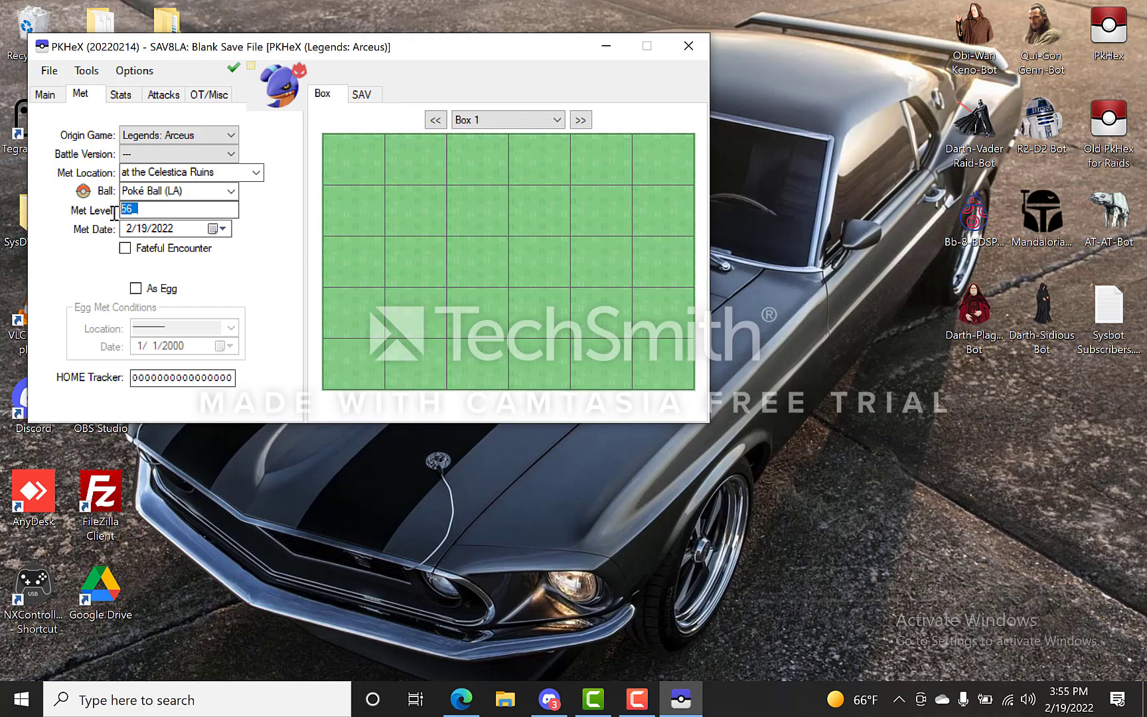
{"action": "type", "text": "5"}
{"action": "left_click", "coordinate": [234, 67]}
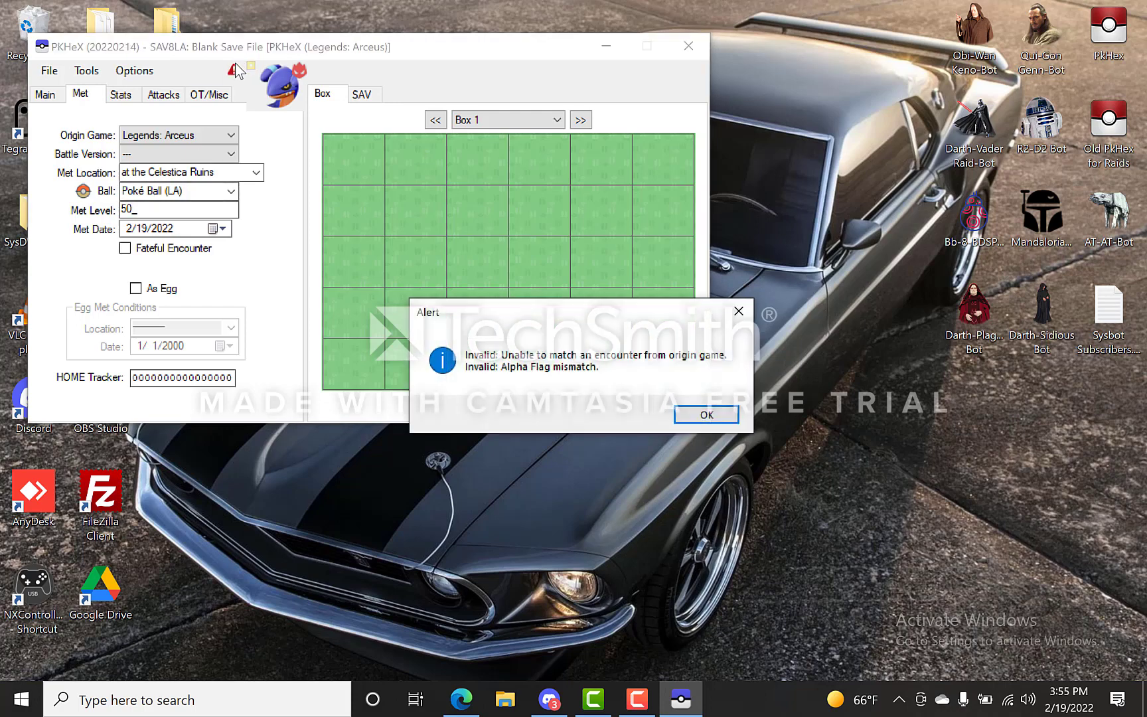
{"action": "left_click", "coordinate": [679, 416]}
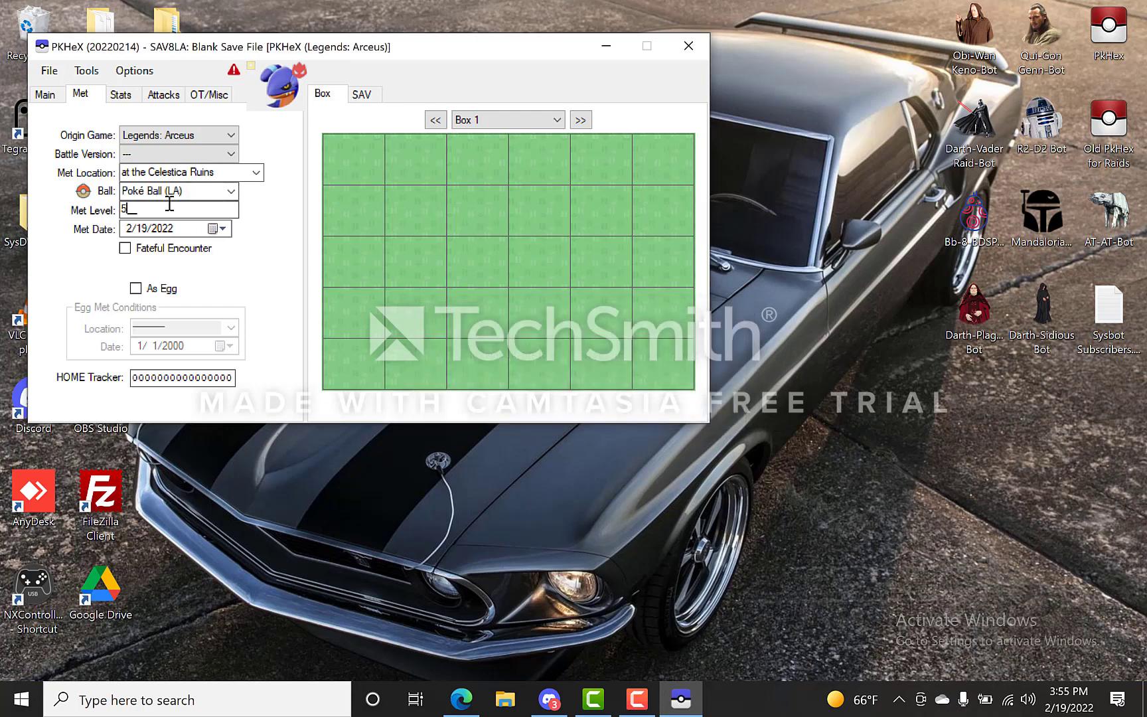
Set the Gabite's met level to 56 and check its legality report
{"action": "left_click", "coordinate": [234, 72]}
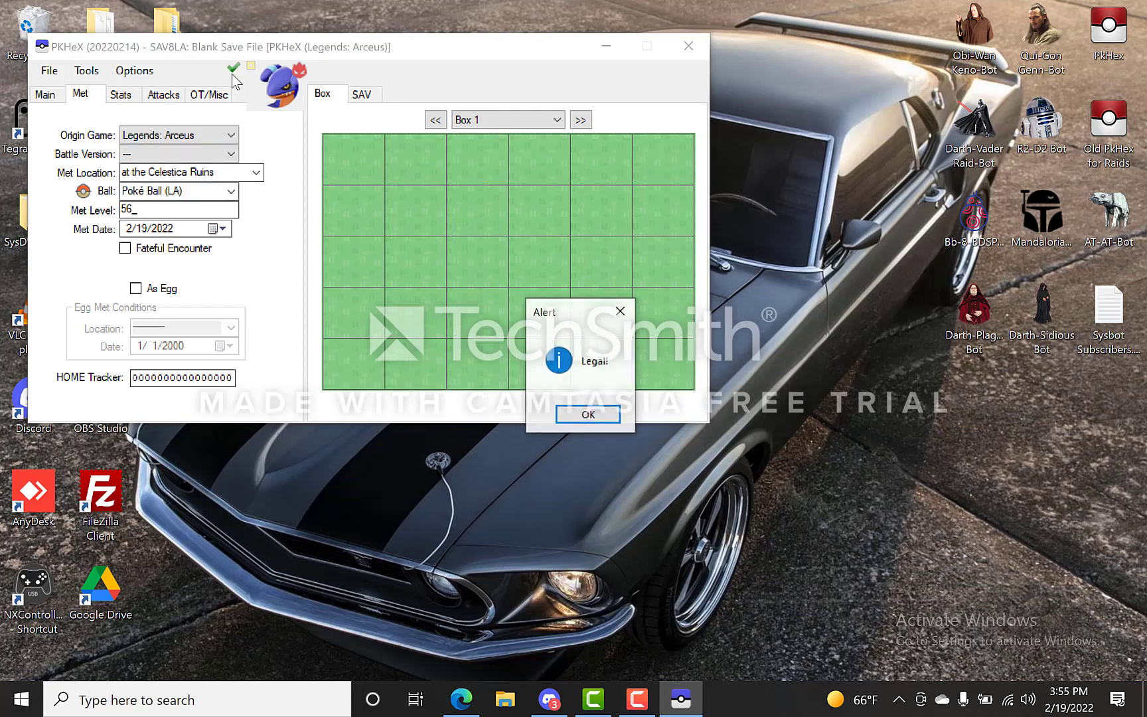
{"action": "left_click", "coordinate": [587, 416]}
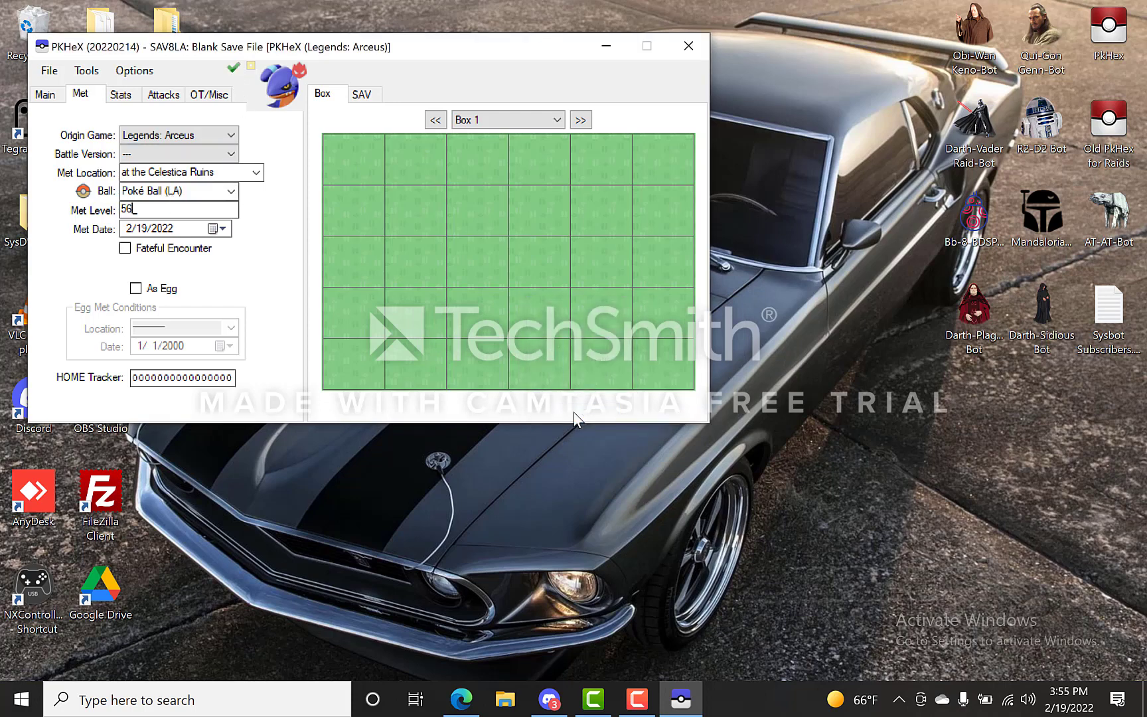
Set the Gabite's met date to 1/1/2022 and check its legality report
{"action": "left_click", "coordinate": [214, 229]}
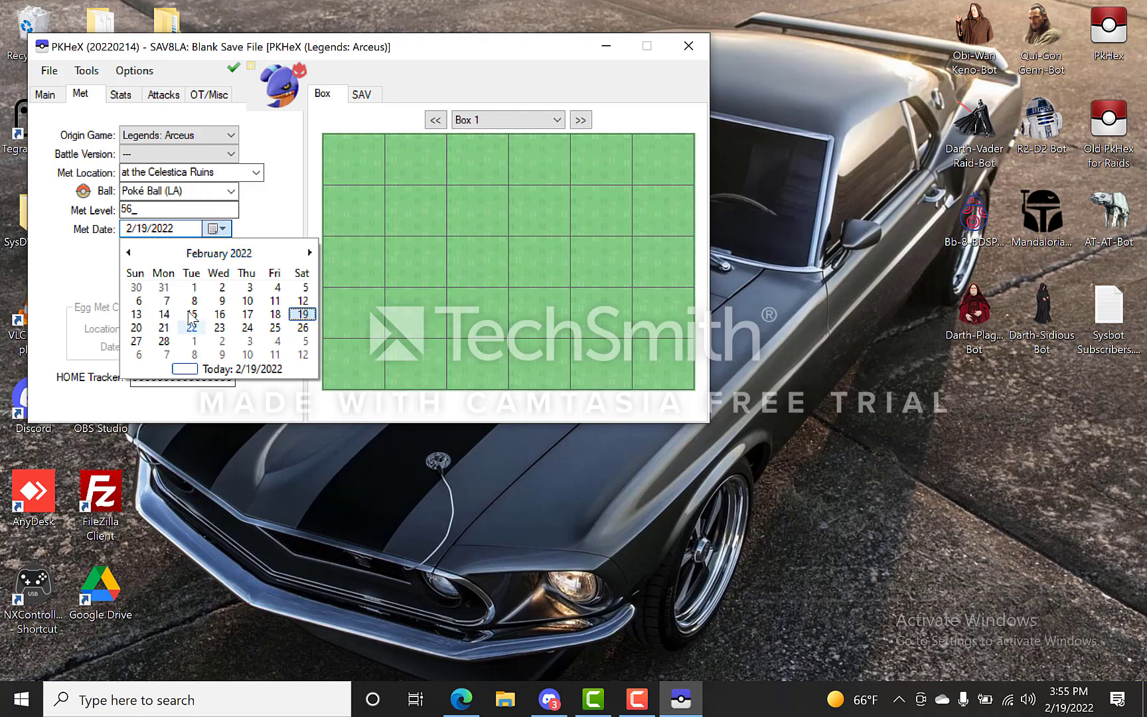
{"action": "left_click", "coordinate": [219, 233]}
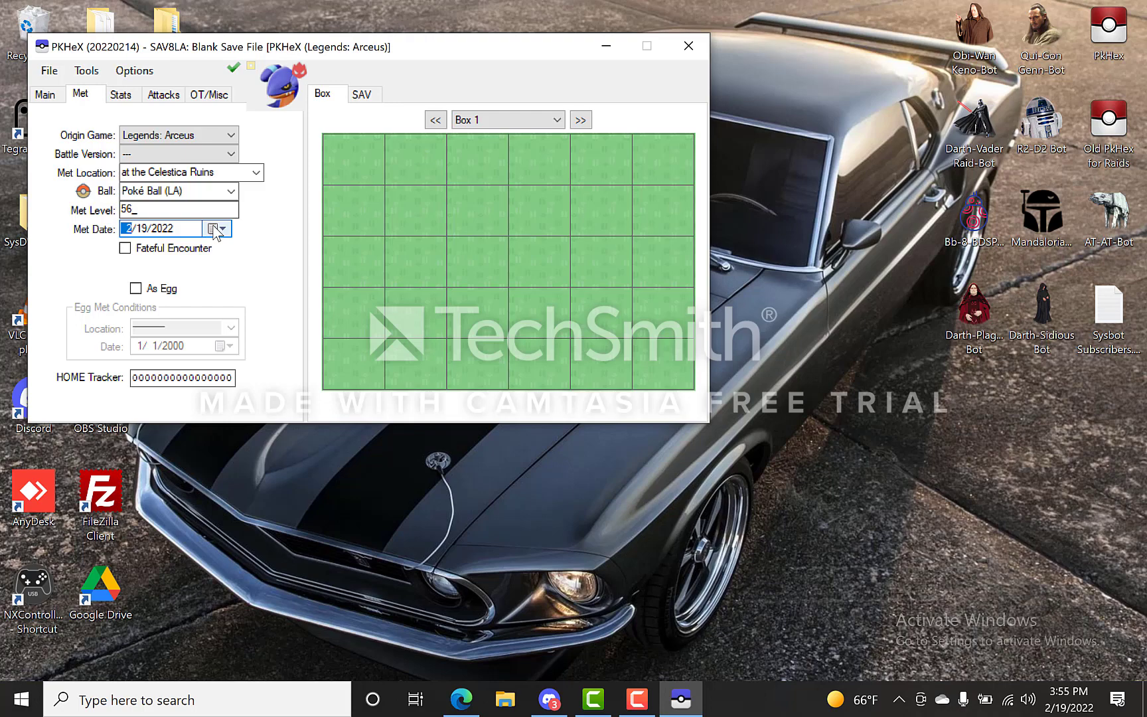
{"action": "left_click", "coordinate": [215, 229]}
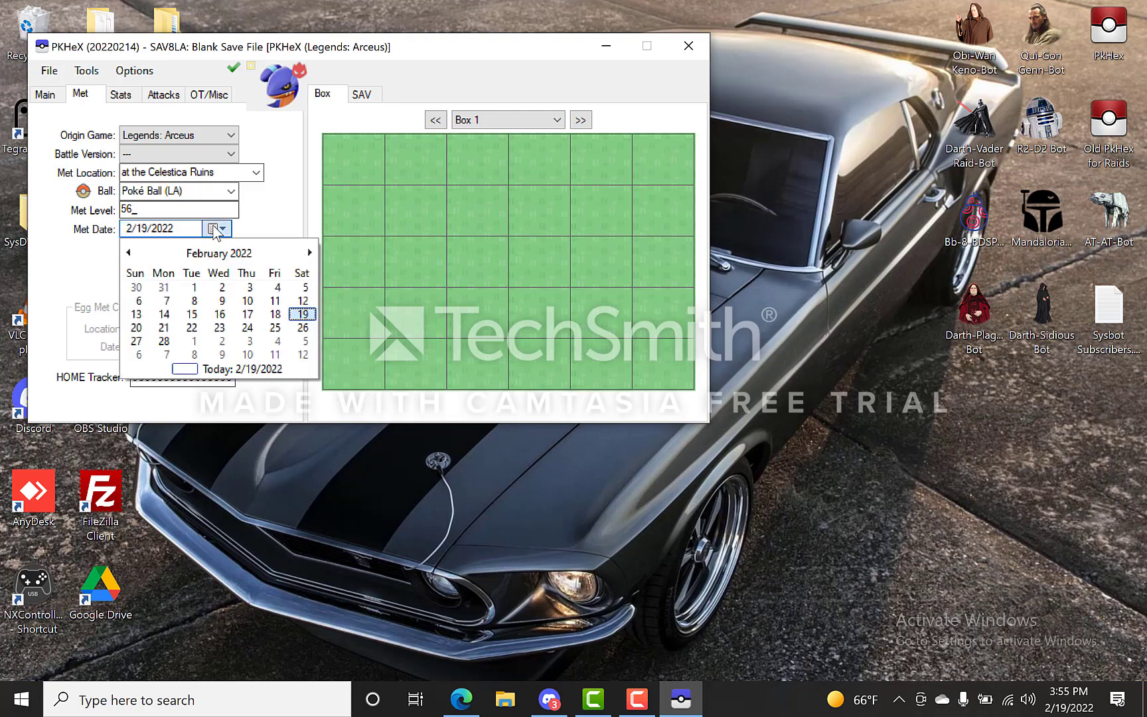
{"action": "left_click", "coordinate": [129, 253]}
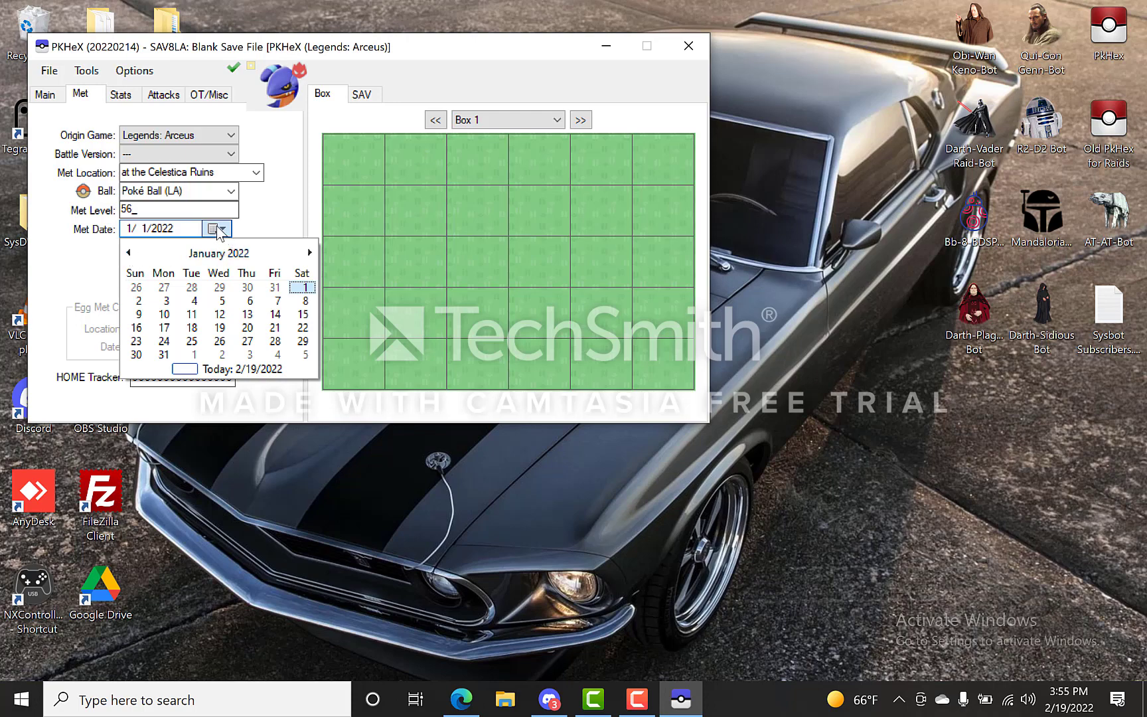
{"action": "left_click", "coordinate": [260, 230]}
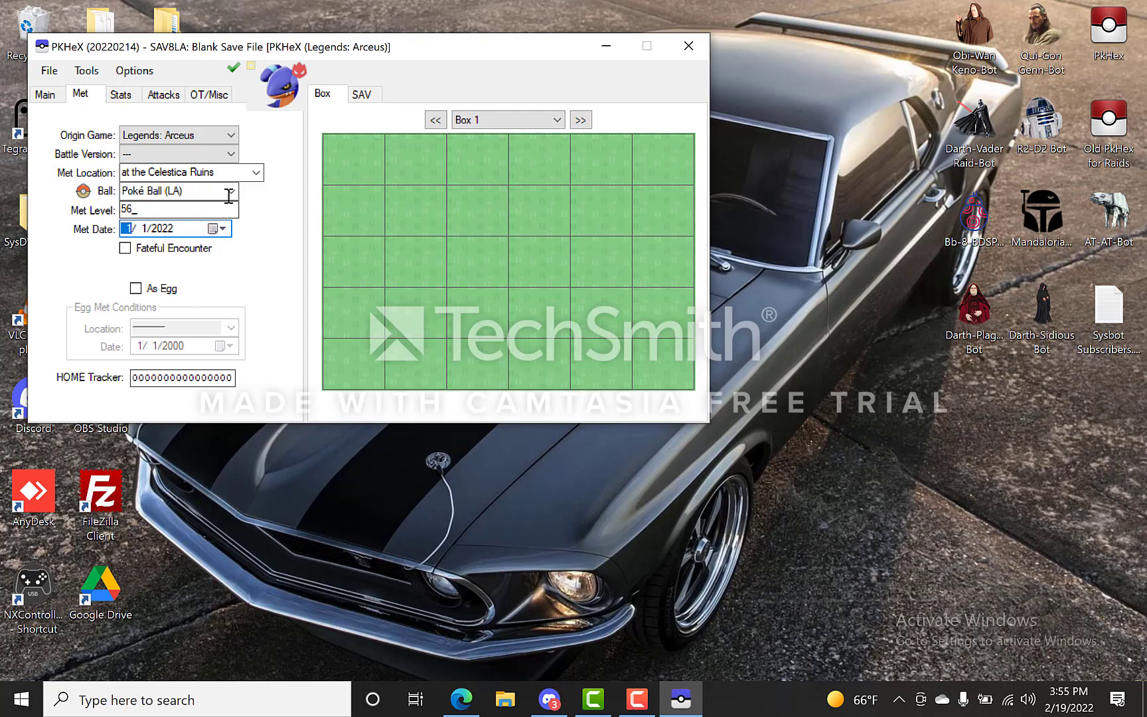
{"action": "left_click", "coordinate": [233, 67]}
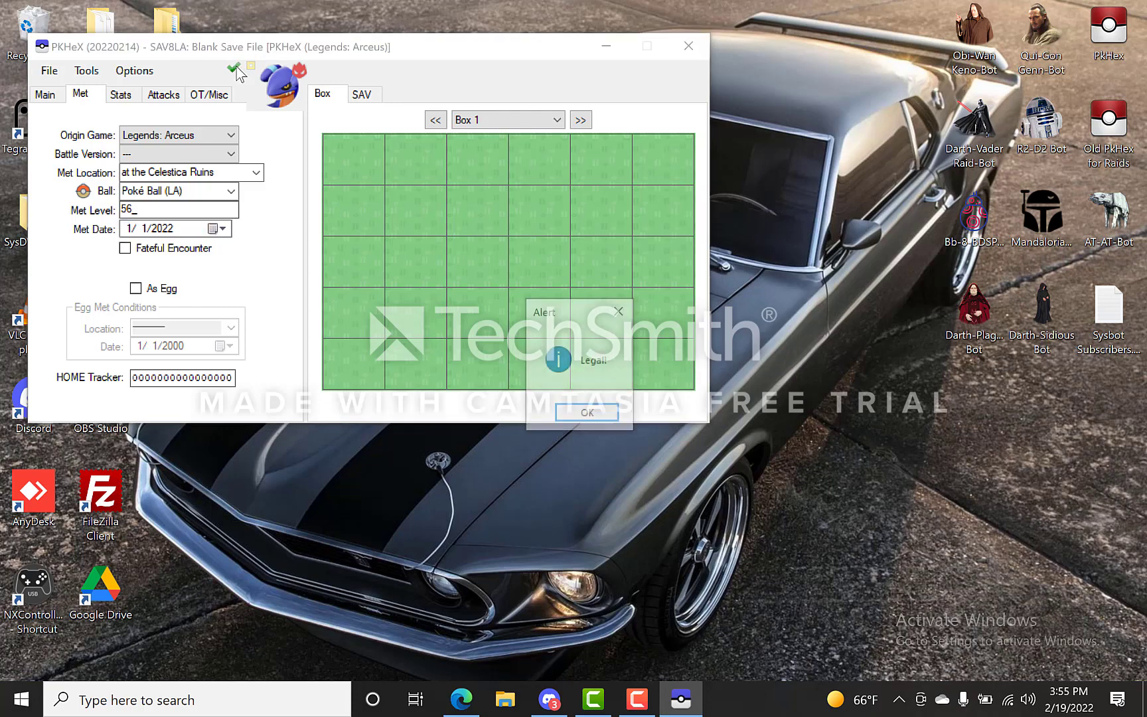
{"action": "left_click", "coordinate": [589, 415]}
{"action": "left_click", "coordinate": [214, 229]}
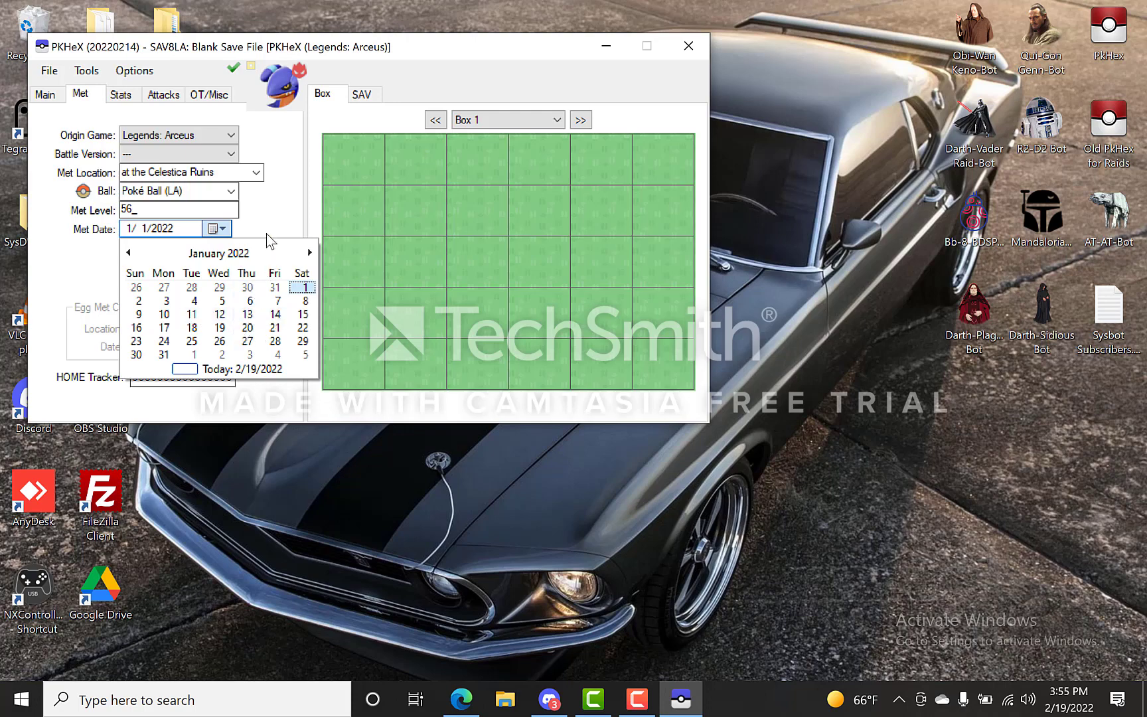
{"action": "left_click", "coordinate": [287, 232]}
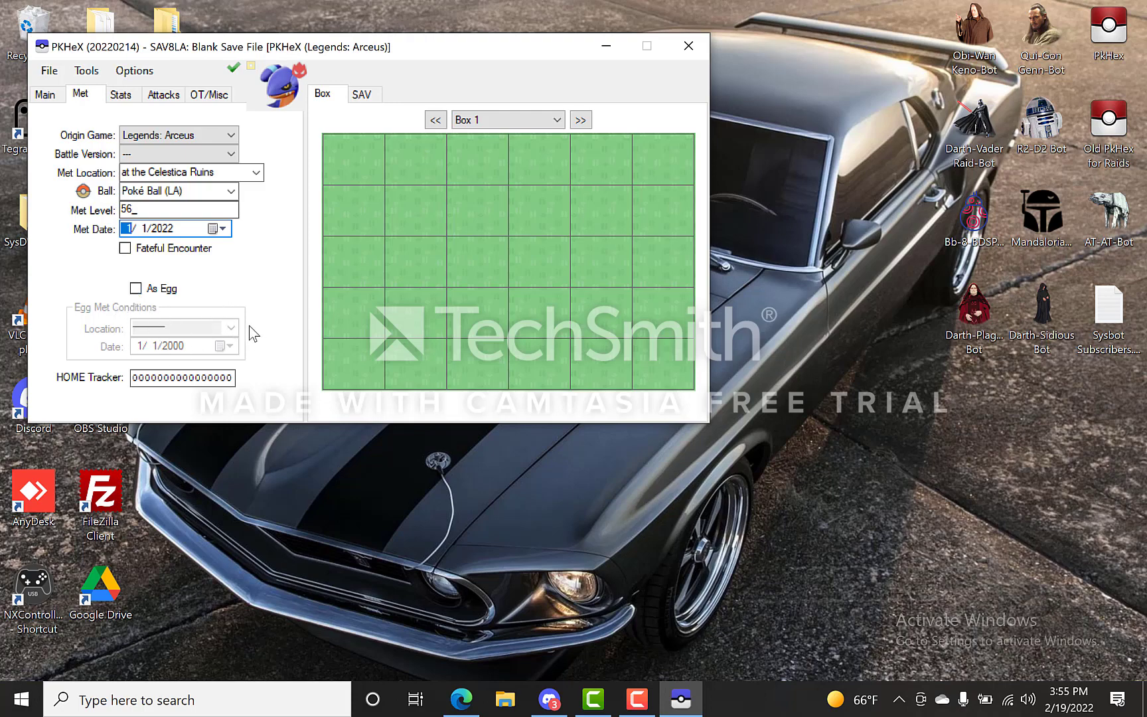
Try marking the Gabite as an egg encounter and clear that option again
{"action": "left_click", "coordinate": [135, 288]}
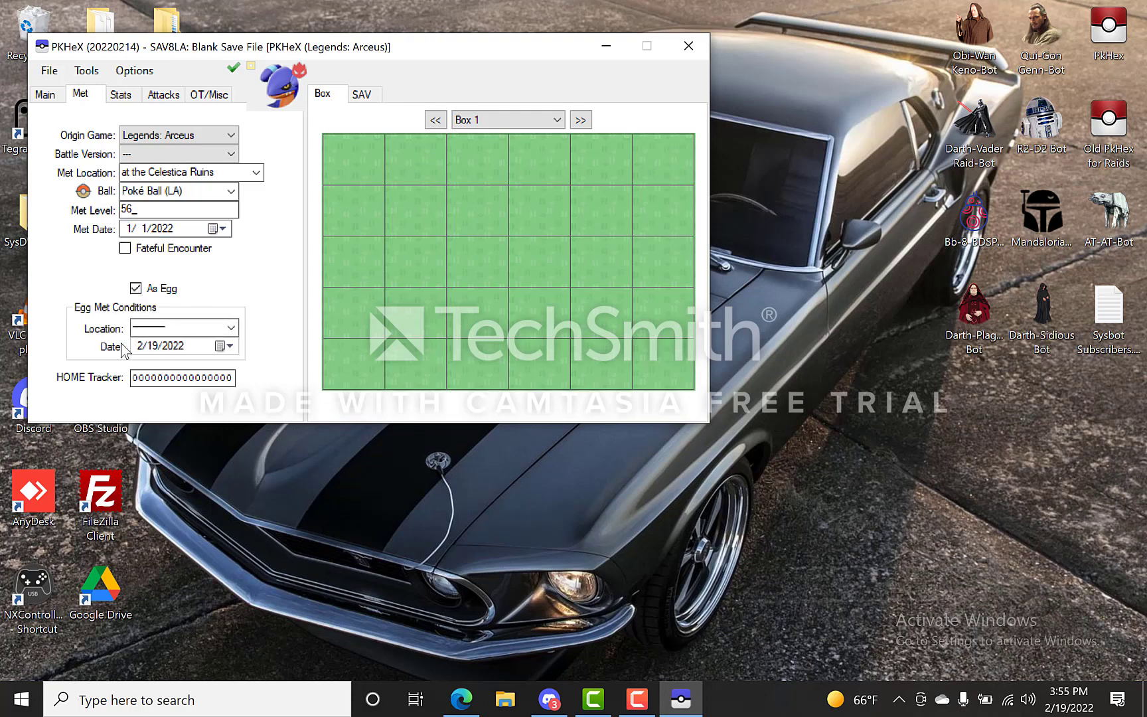
{"action": "left_click", "coordinate": [136, 289]}
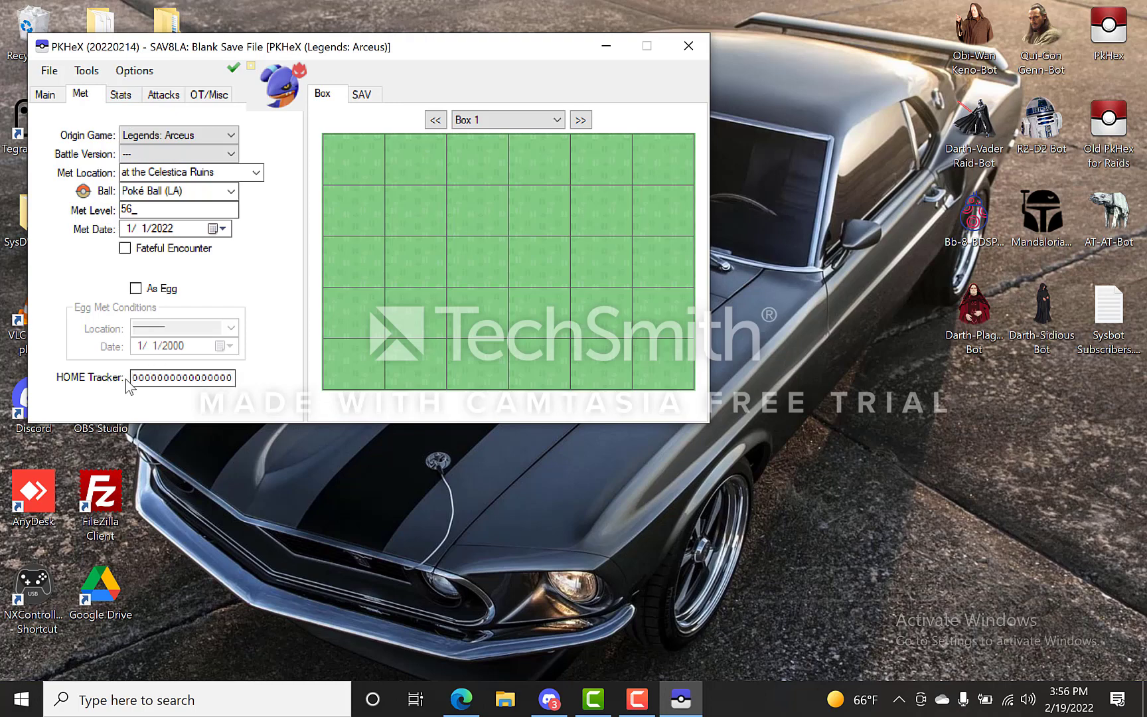
Set the Gabite's Attack, Special Attack and Speed IVs to 31
{"action": "left_click", "coordinate": [116, 98]}
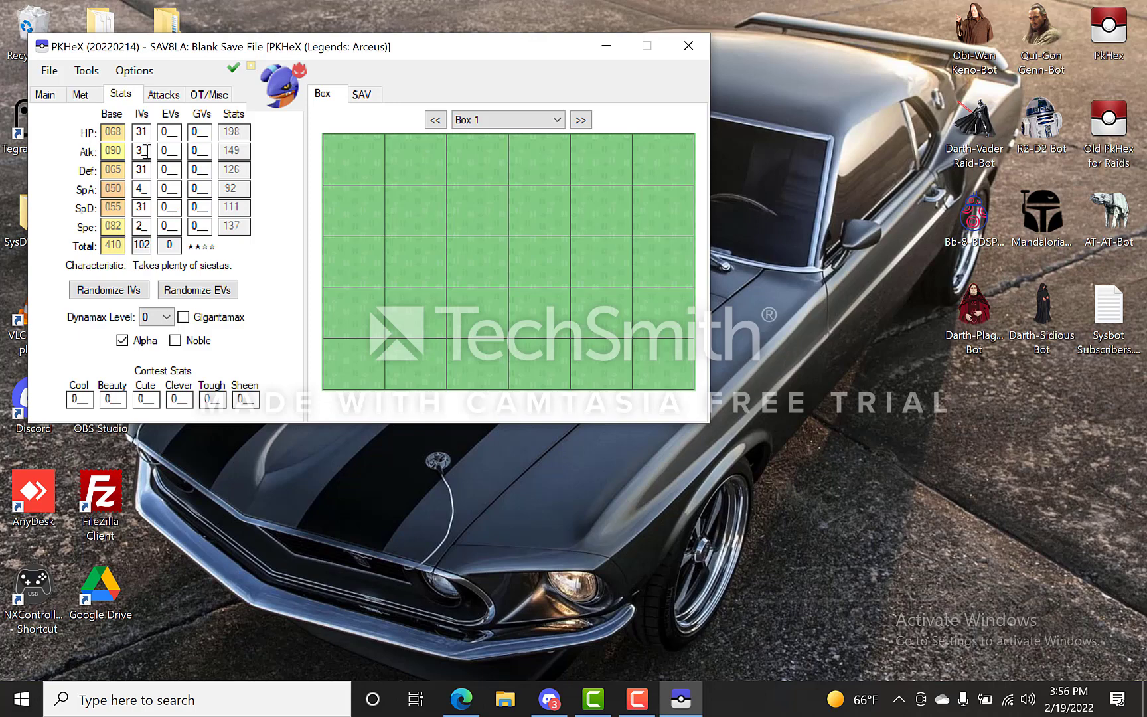
{"action": "double_click", "coordinate": [145, 150]}
{"action": "type", "text": "31"}
{"action": "double_click", "coordinate": [147, 188]}
{"action": "type", "text": "31"}
{"action": "double_click", "coordinate": [146, 227]}
{"action": "type", "text": "31"}
Set the GVs of all six of the Gabite's stats to 7
{"action": "double_click", "coordinate": [201, 134]}
{"action": "type", "text": "7"}
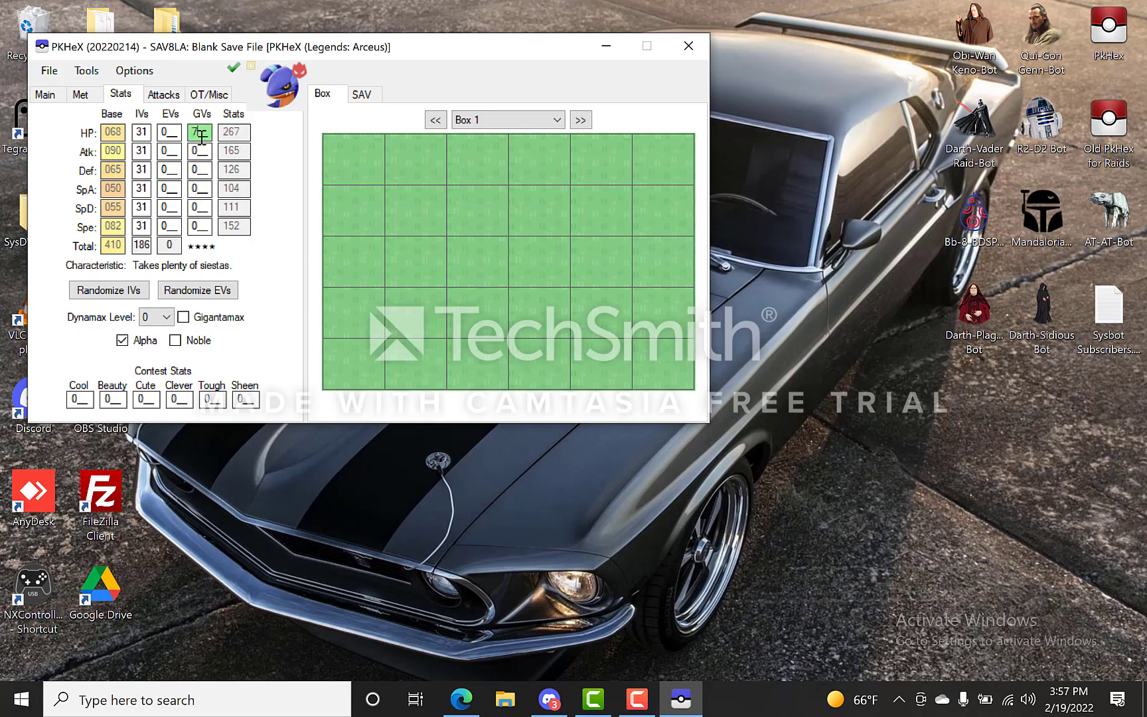
{"action": "double_click", "coordinate": [202, 151]}
{"action": "type", "text": "7"}
{"action": "double_click", "coordinate": [203, 170]}
{"action": "type", "text": "7"}
{"action": "double_click", "coordinate": [207, 190]}
{"action": "type", "text": "7"}
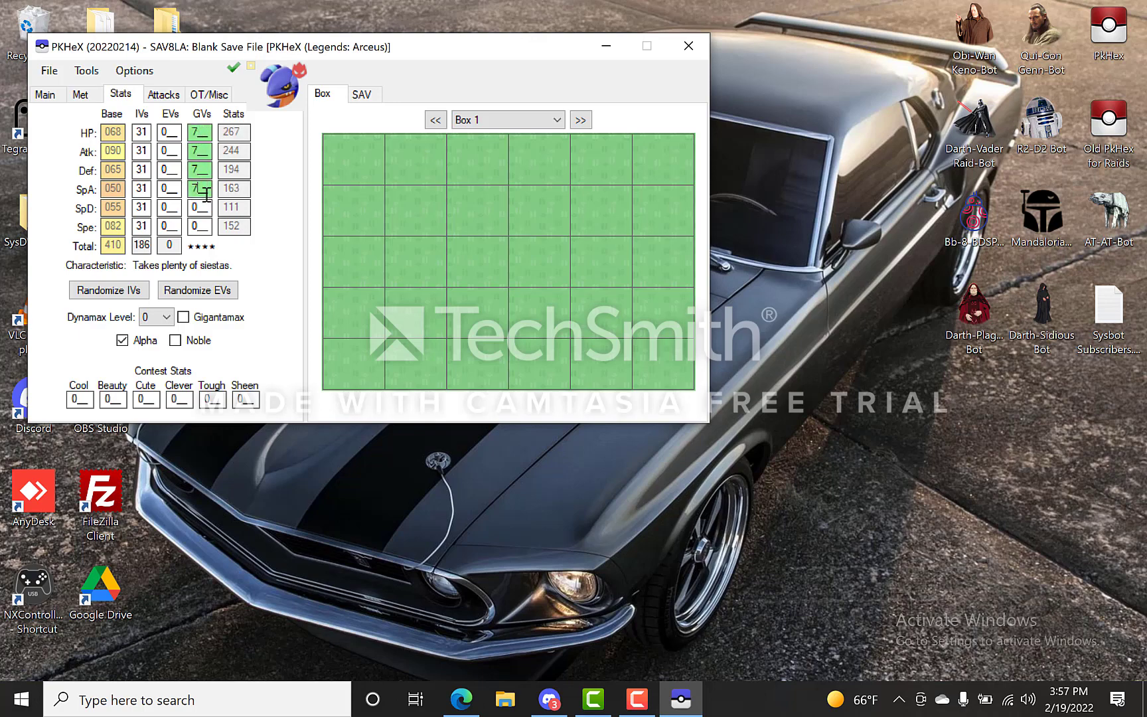
{"action": "double_click", "coordinate": [205, 208]}
{"action": "type", "text": "7"}
{"action": "double_click", "coordinate": [206, 226]}
{"action": "type", "text": "7"}
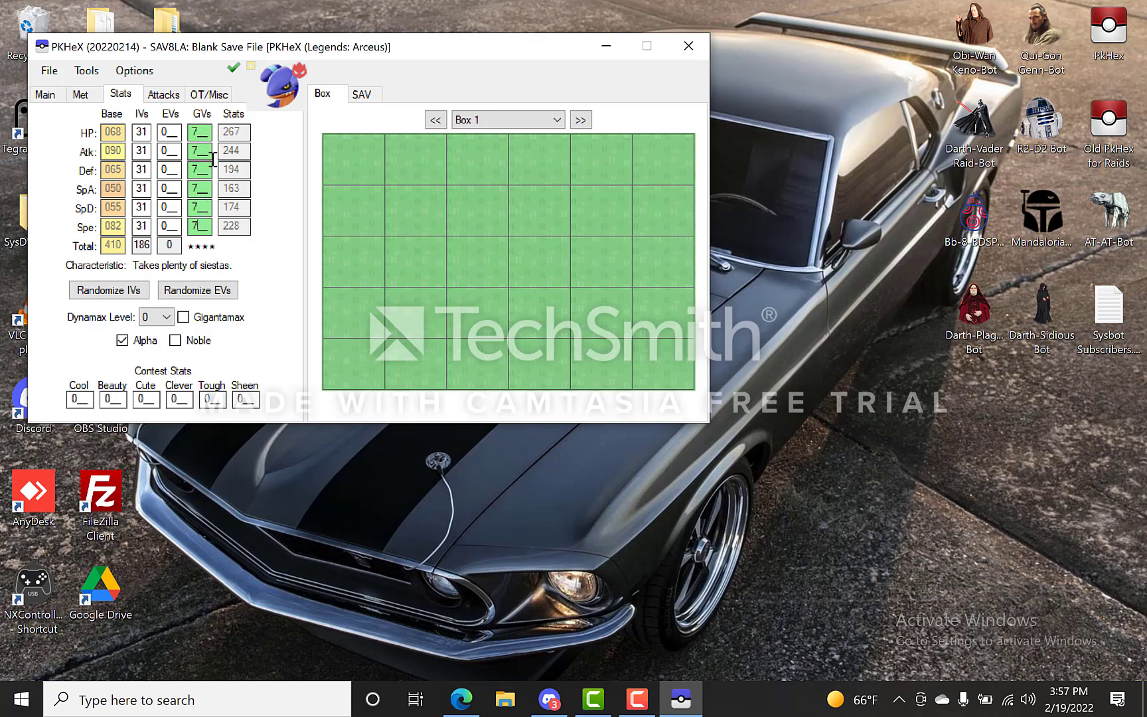
Try HP IV and GV pairs of 29 with 8 and 10 with 10, and return the HP IV to 31
{"action": "double_click", "coordinate": [148, 134]}
{"action": "type", "text": "29"}
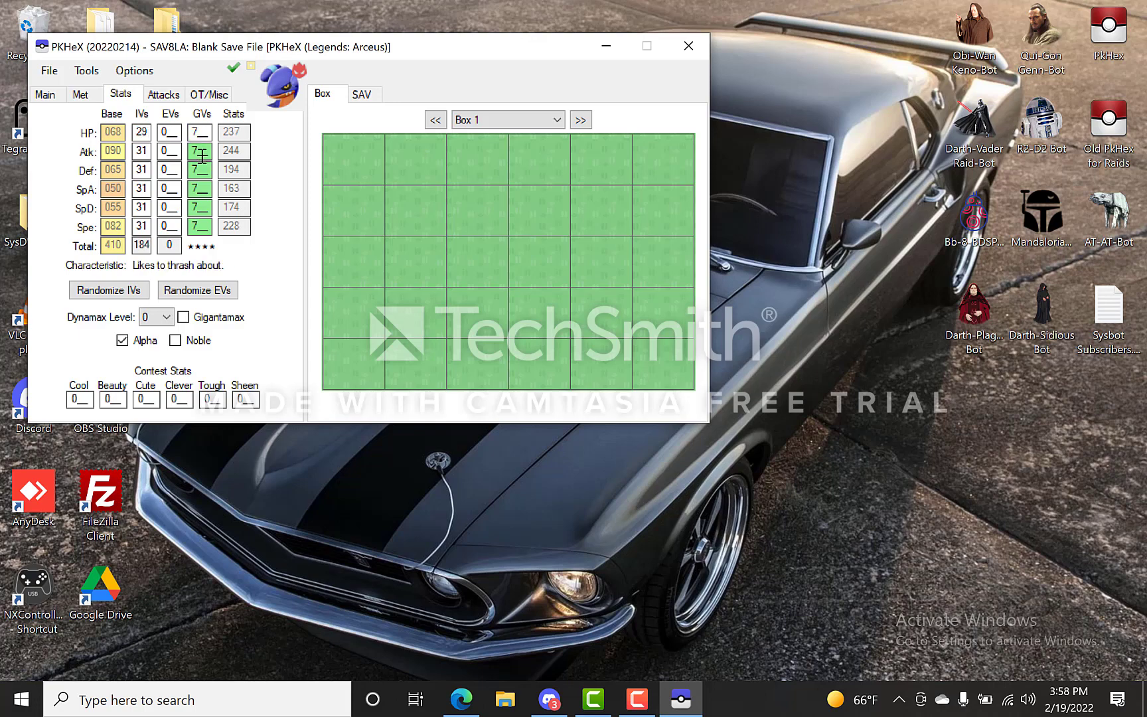
{"action": "left_click", "coordinate": [203, 133]}
{"action": "type", "text": "8"}
{"action": "double_click", "coordinate": [147, 133]}
{"action": "type", "text": "10"}
{"action": "double_click", "coordinate": [201, 133]}
{"action": "type", "text": "10"}
{"action": "double_click", "coordinate": [149, 132]}
{"action": "type", "text": "31"}
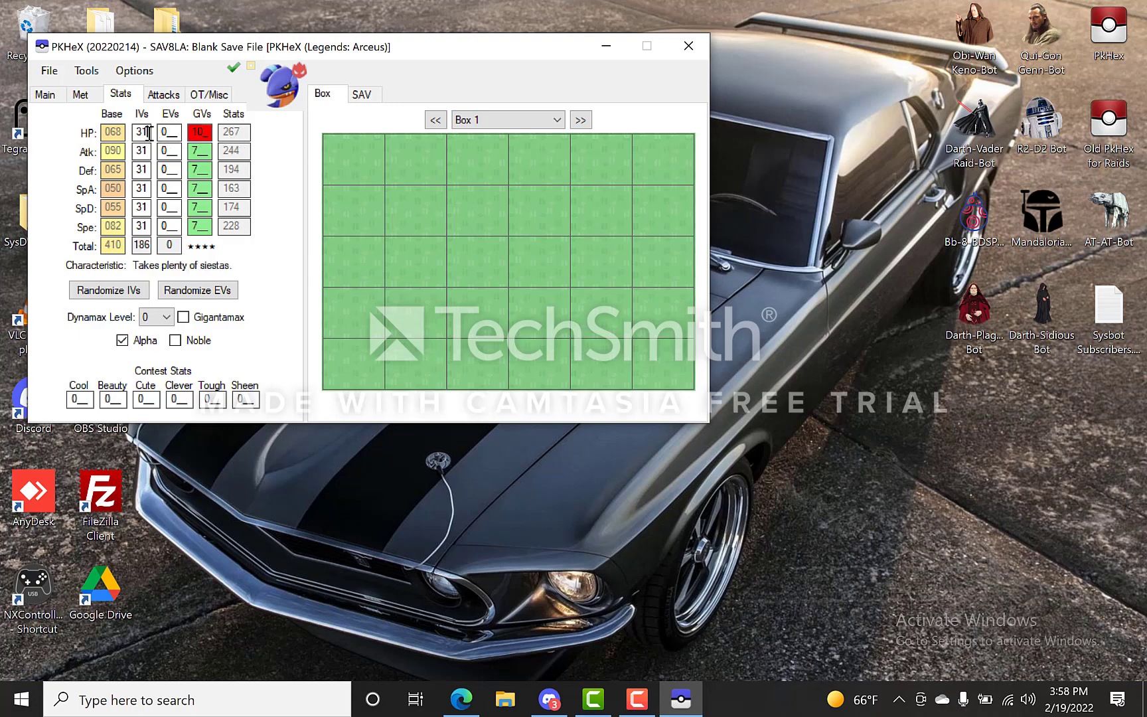
Set the Gabite's HP IV to 30 and its HP GV to 8
{"action": "left_click", "coordinate": [209, 135], "text": "ctrl"}
{"action": "type", "text": "3"}
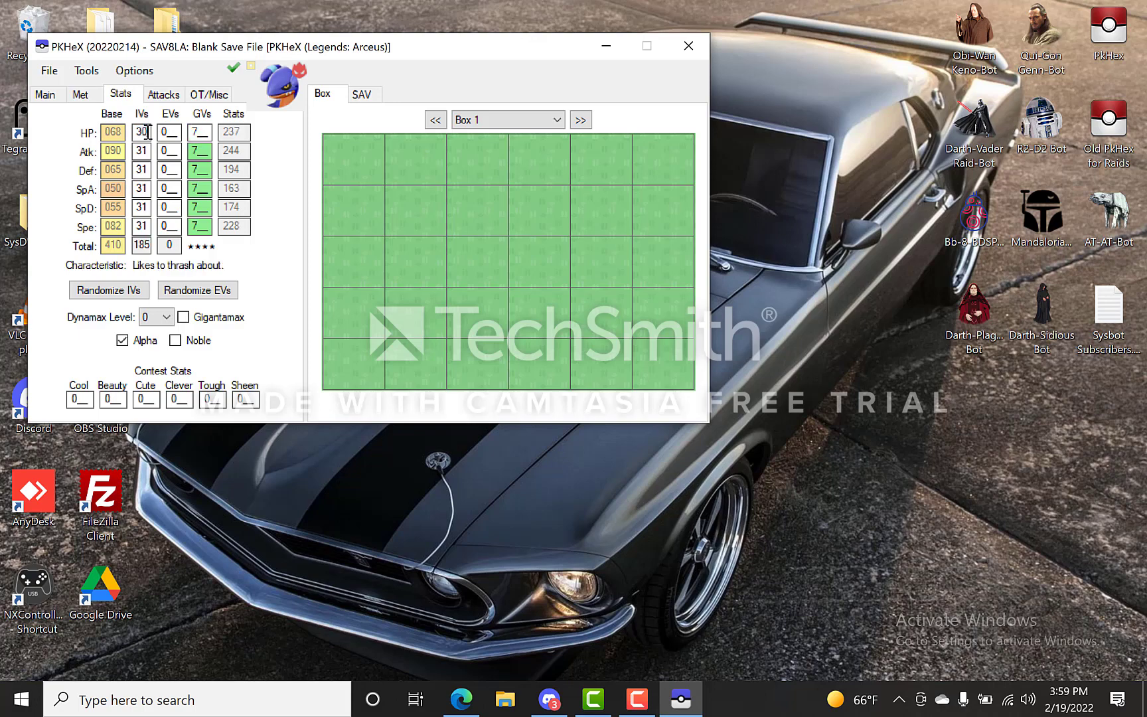
{"action": "double_click", "coordinate": [199, 133]}
{"action": "type", "text": "8"}
Switch the Gabite's Alpha status off and on again to compare its sprite
{"action": "left_click", "coordinate": [121, 340]}
{"action": "left_click", "coordinate": [122, 340]}
{"action": "left_click", "coordinate": [122, 340]}
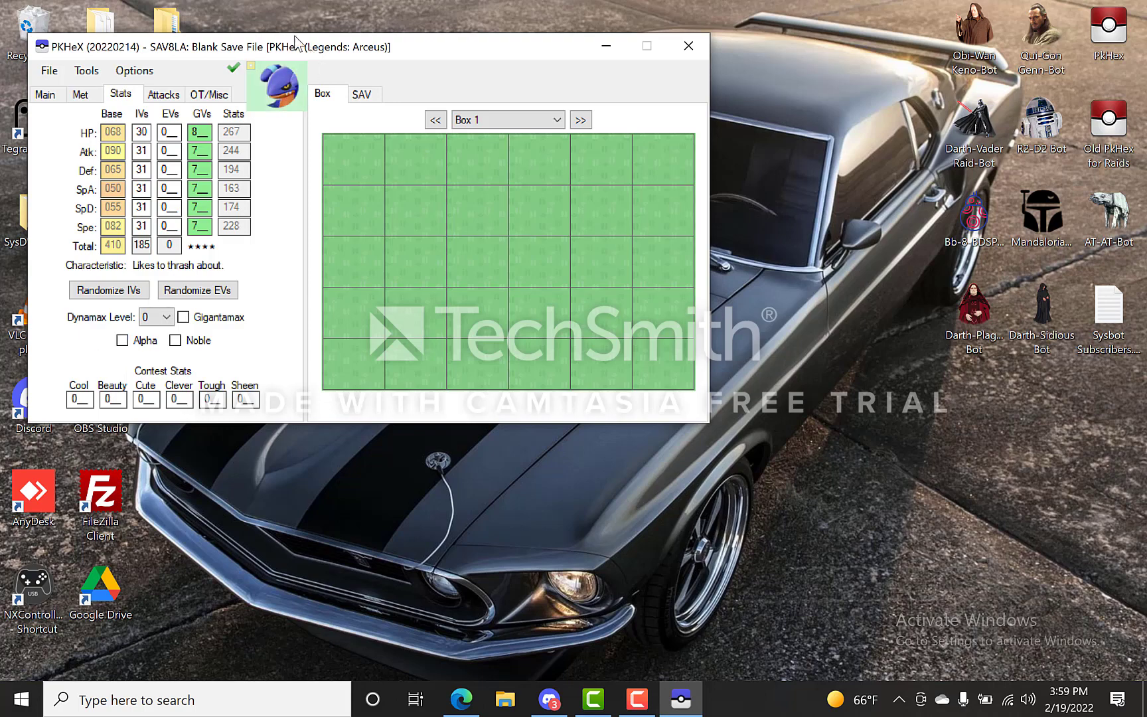
{"action": "left_click", "coordinate": [122, 341]}
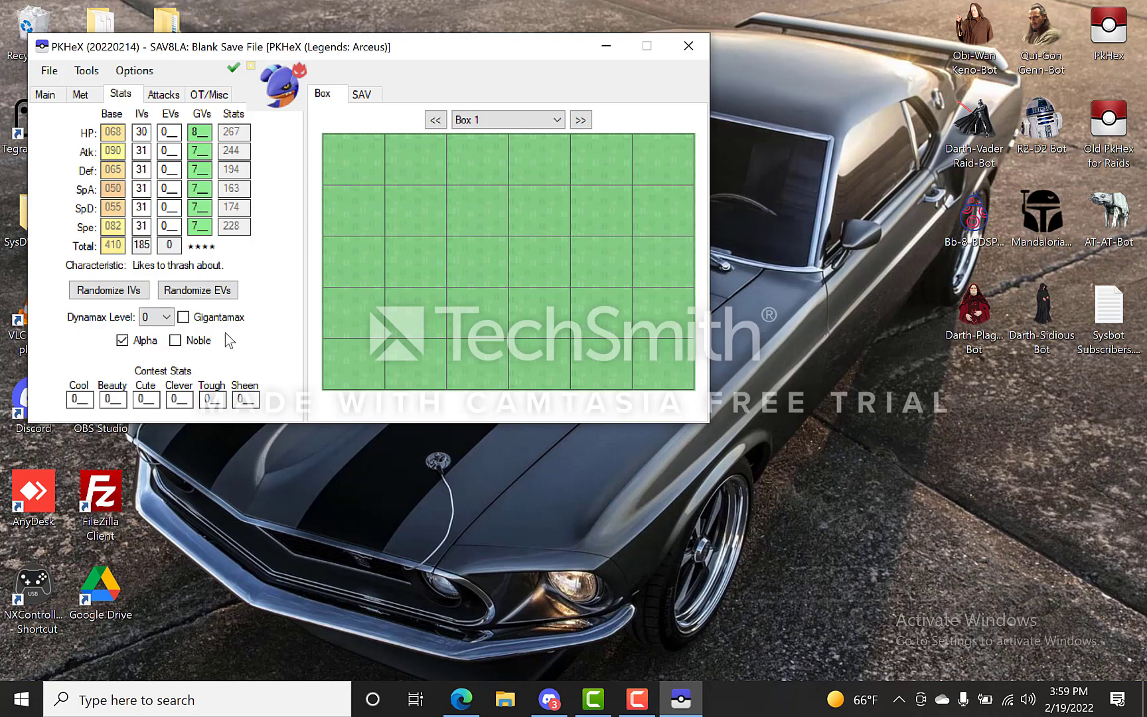
Try 1 PP Up on Rock Smash with a legality check, and set its PP Ups back to 0
{"action": "left_click", "coordinate": [171, 99]}
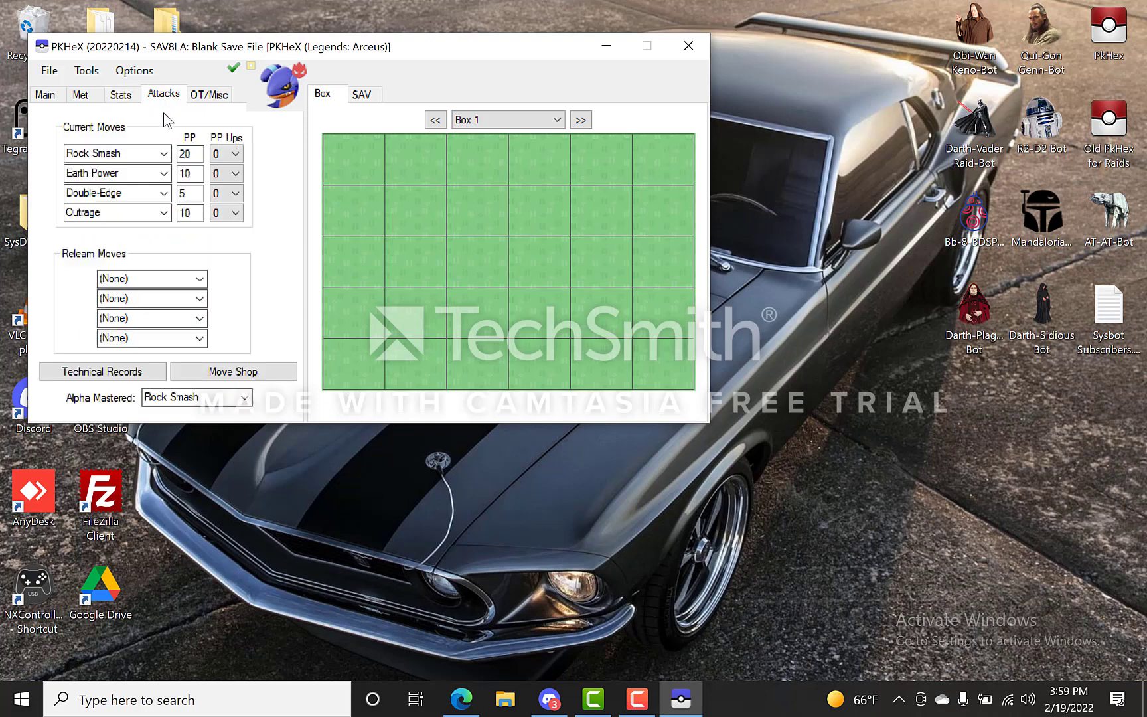
{"action": "left_click", "coordinate": [235, 154]}
{"action": "left_click", "coordinate": [230, 178]}
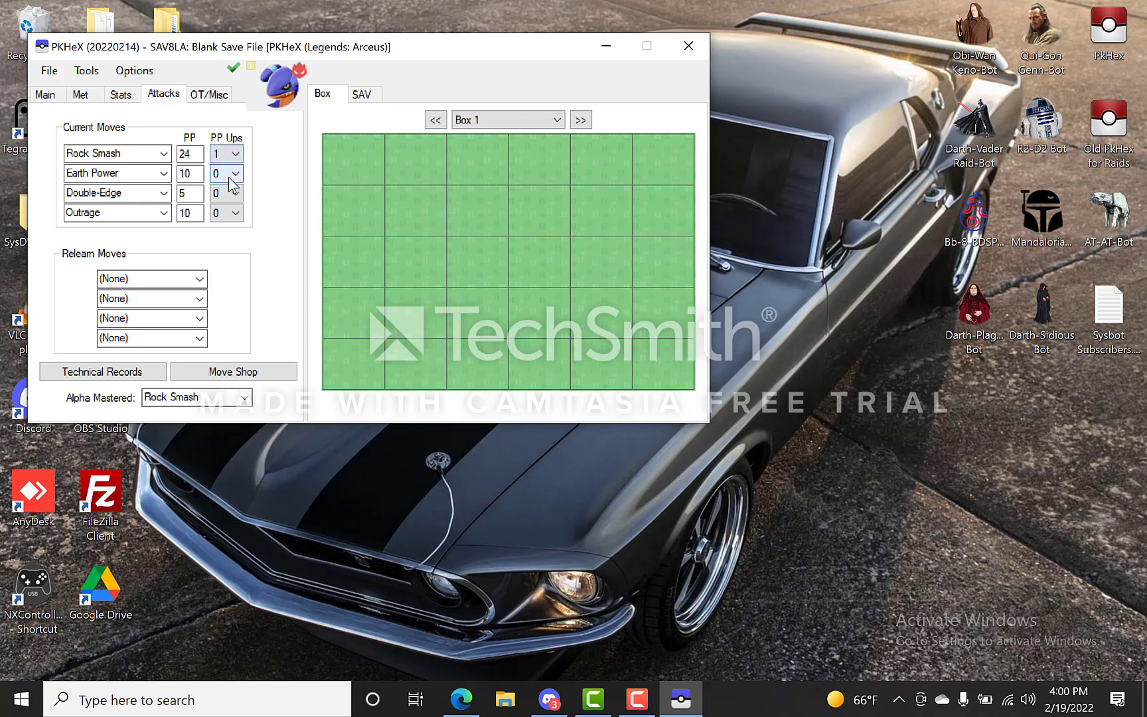
{"action": "left_click", "coordinate": [235, 69]}
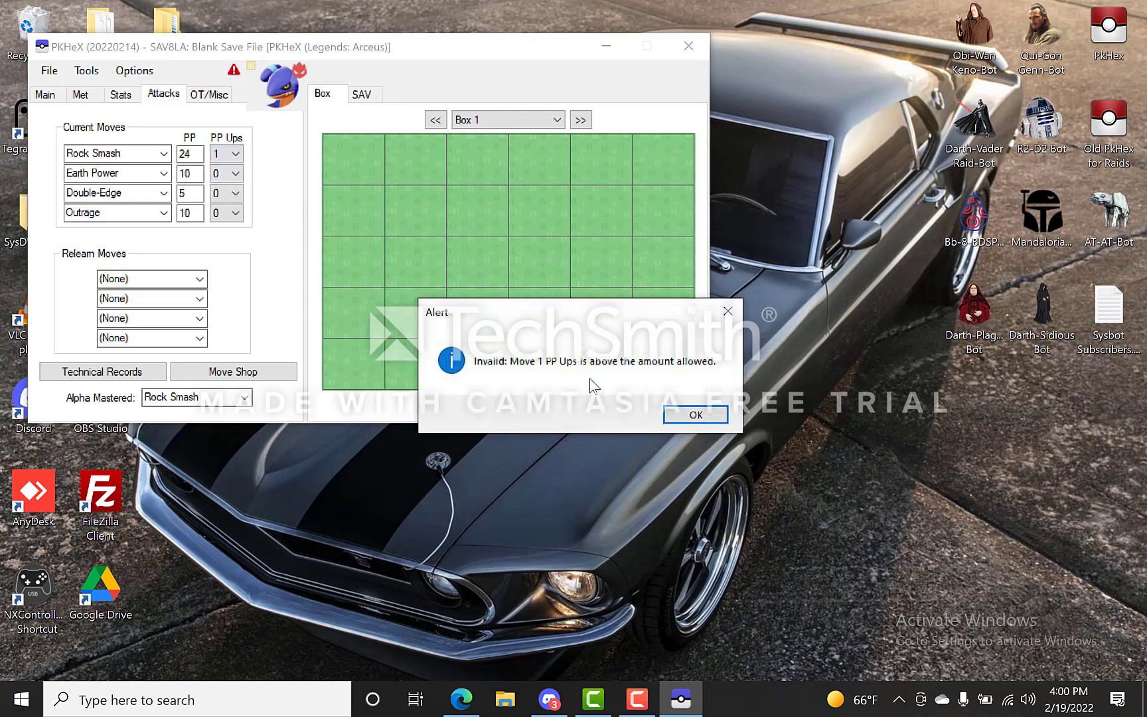
{"action": "left_click", "coordinate": [690, 414]}
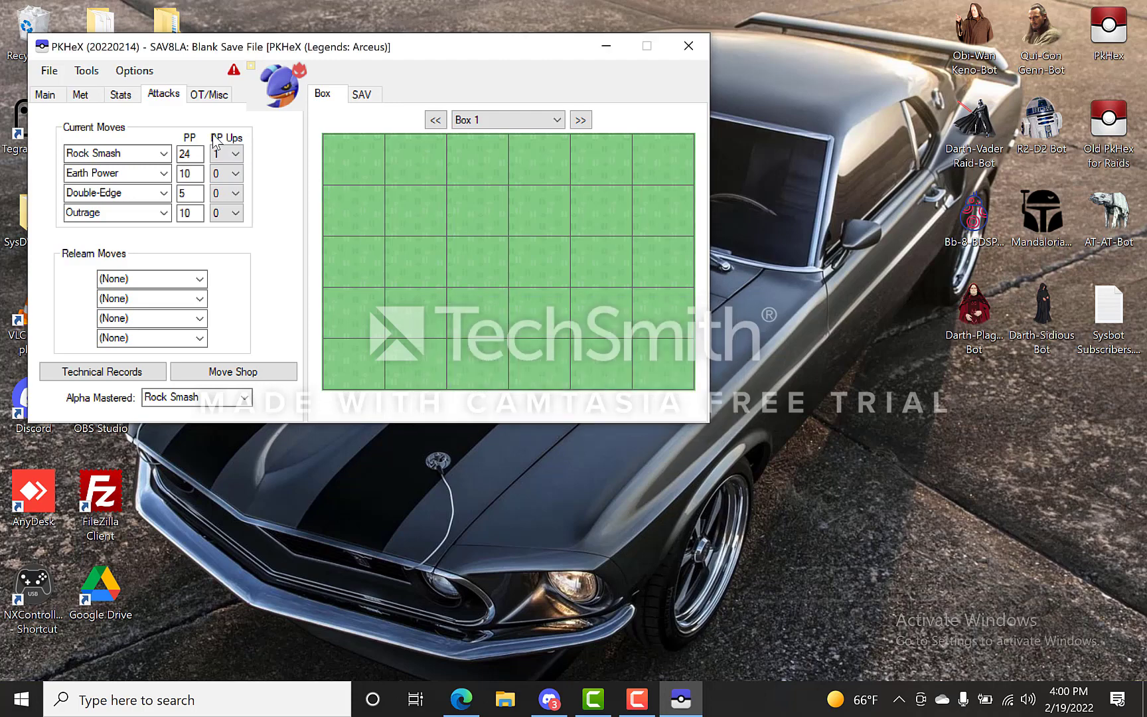
{"action": "left_click", "coordinate": [233, 154]}
{"action": "left_click", "coordinate": [228, 166]}
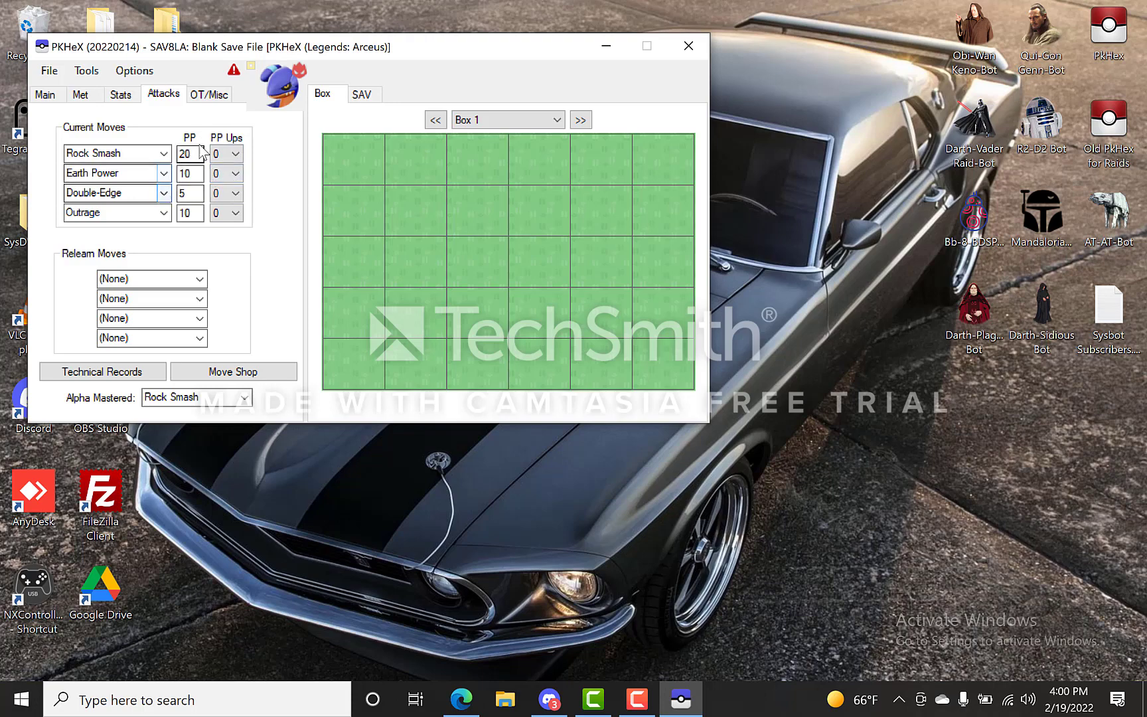
Try PP values of 2 and 25 for Rock Smash, checking the legality report after each
{"action": "left_click_drag", "start_coordinate": [195, 155], "coordinate": [184, 155]}
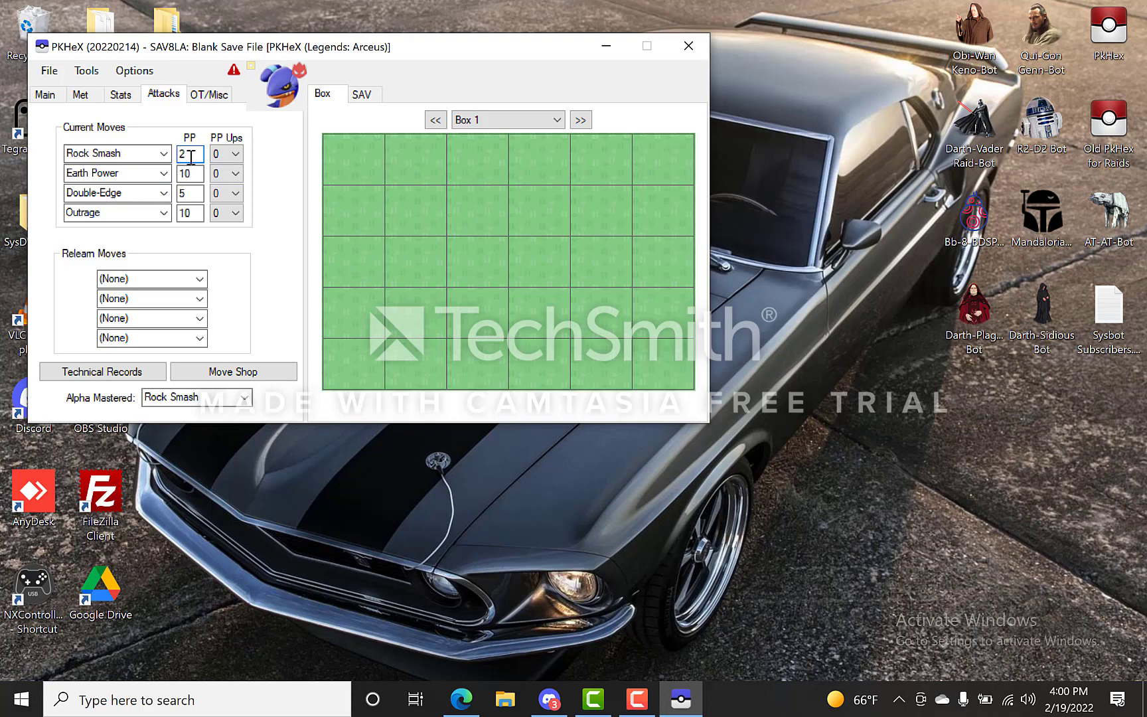
{"action": "left_click", "coordinate": [233, 69]}
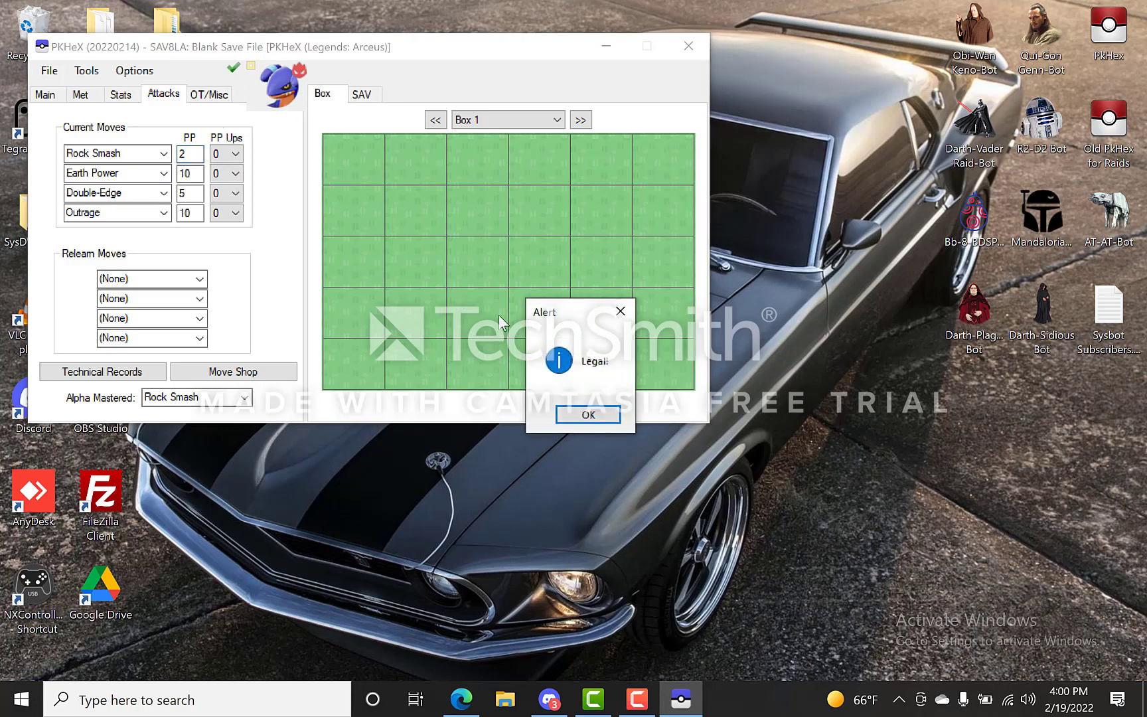
{"action": "left_click", "coordinate": [587, 414]}
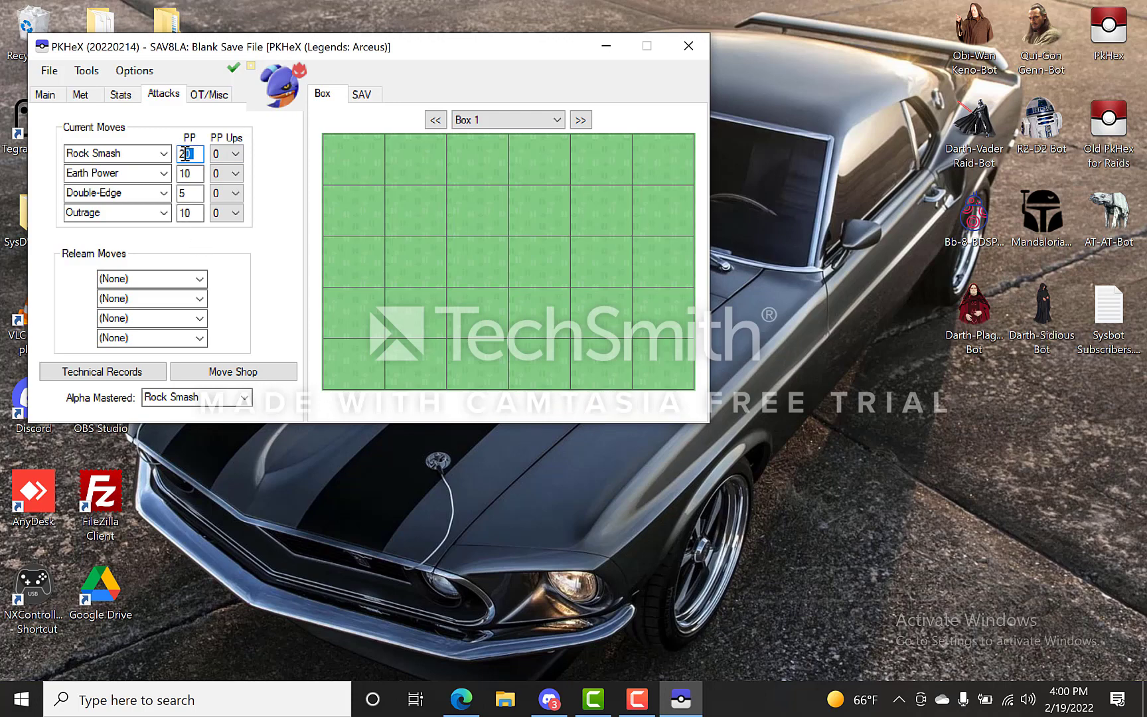
{"action": "left_click", "coordinate": [233, 68]}
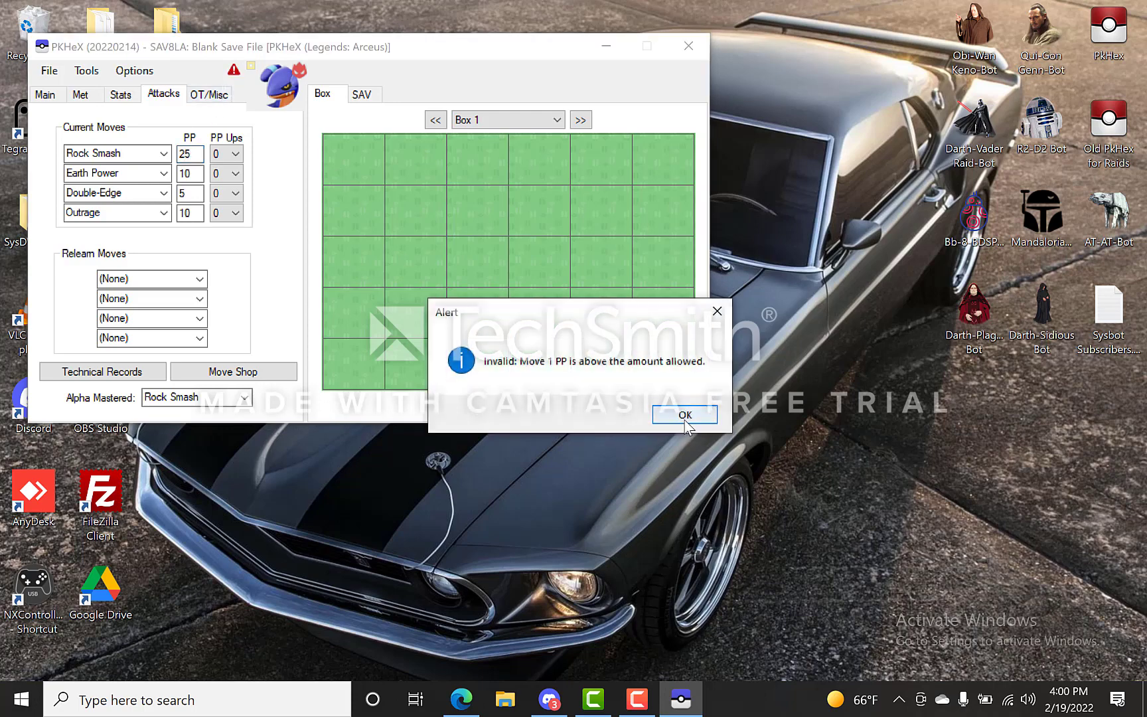
{"action": "left_click", "coordinate": [685, 416]}
Set Rock Smash's PP back to 20 and check the Gabite's legality report
{"action": "key", "text": "BackSpace"}
{"action": "type", "text": "0"}
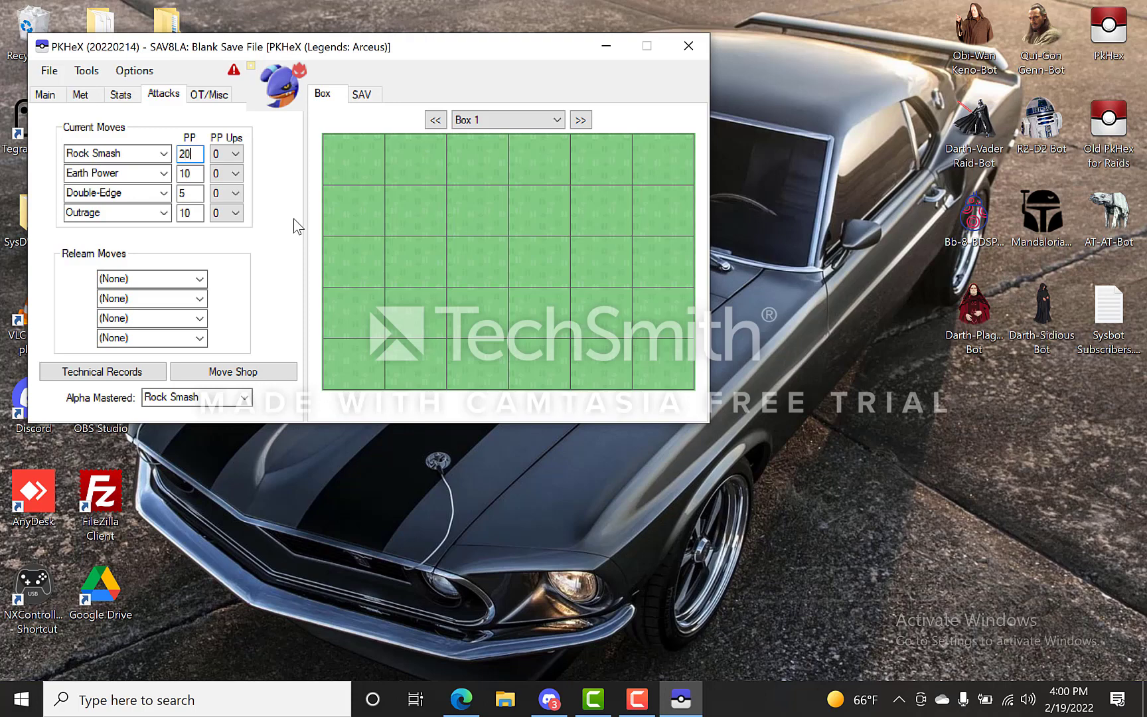
{"action": "left_click", "coordinate": [235, 72]}
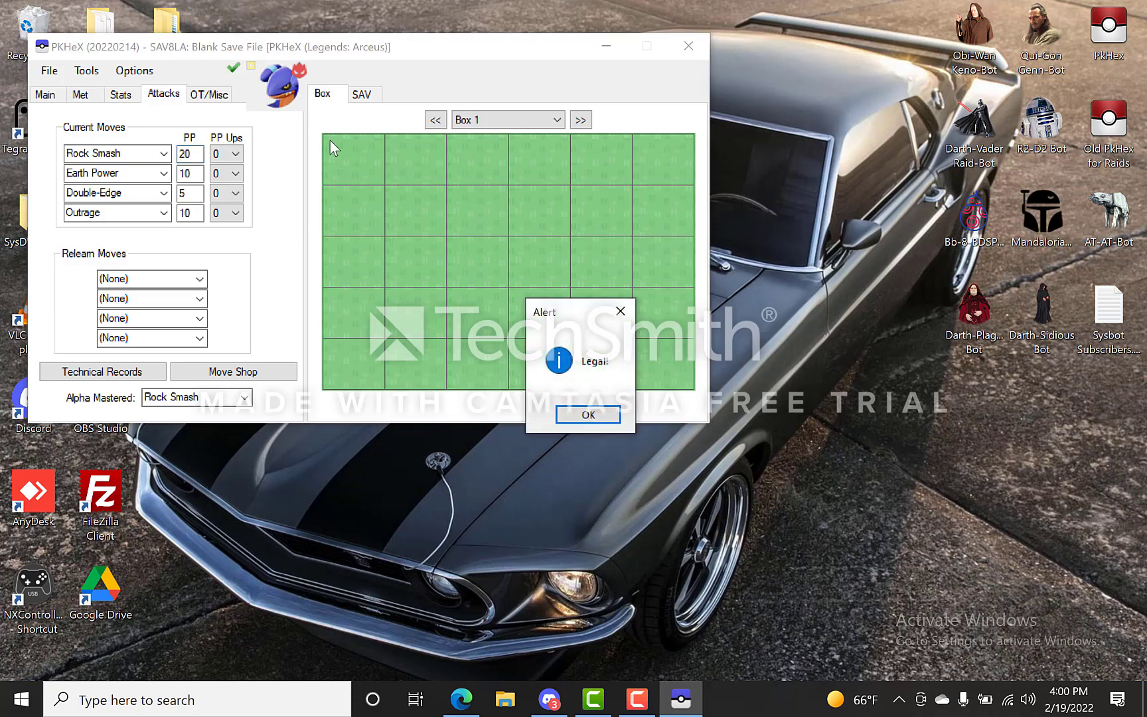
{"action": "left_click", "coordinate": [575, 410]}
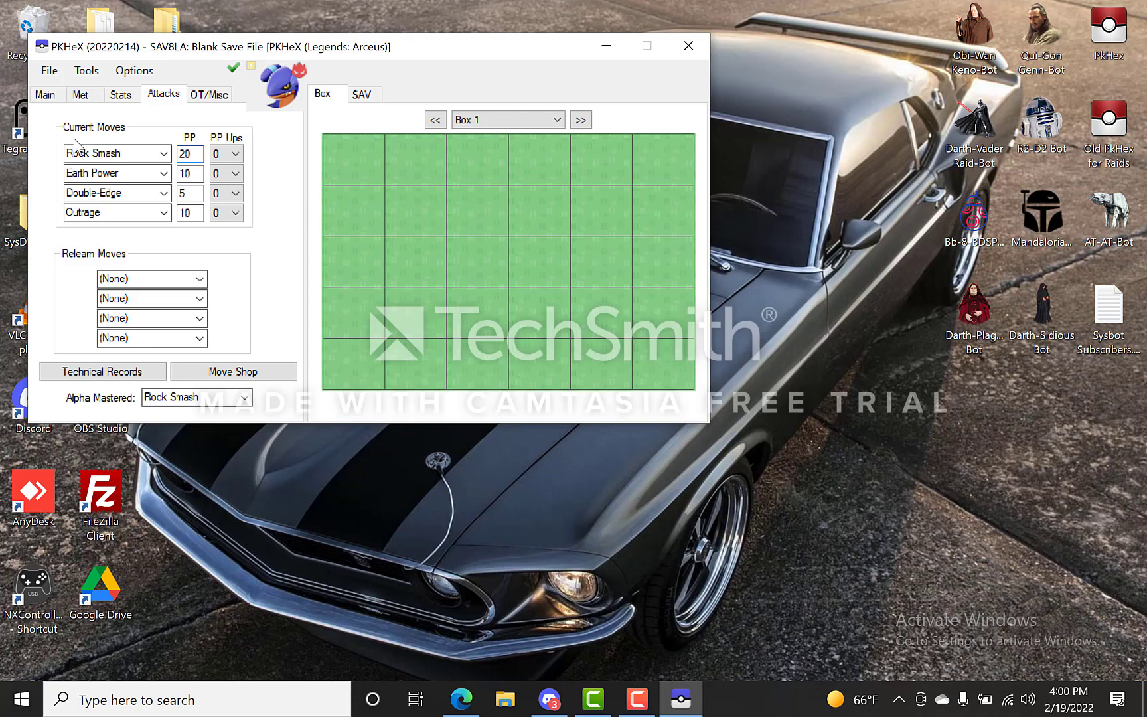
Try Acid Spray as the Gabite's first move and check the legality report
{"action": "left_click", "coordinate": [162, 156]}
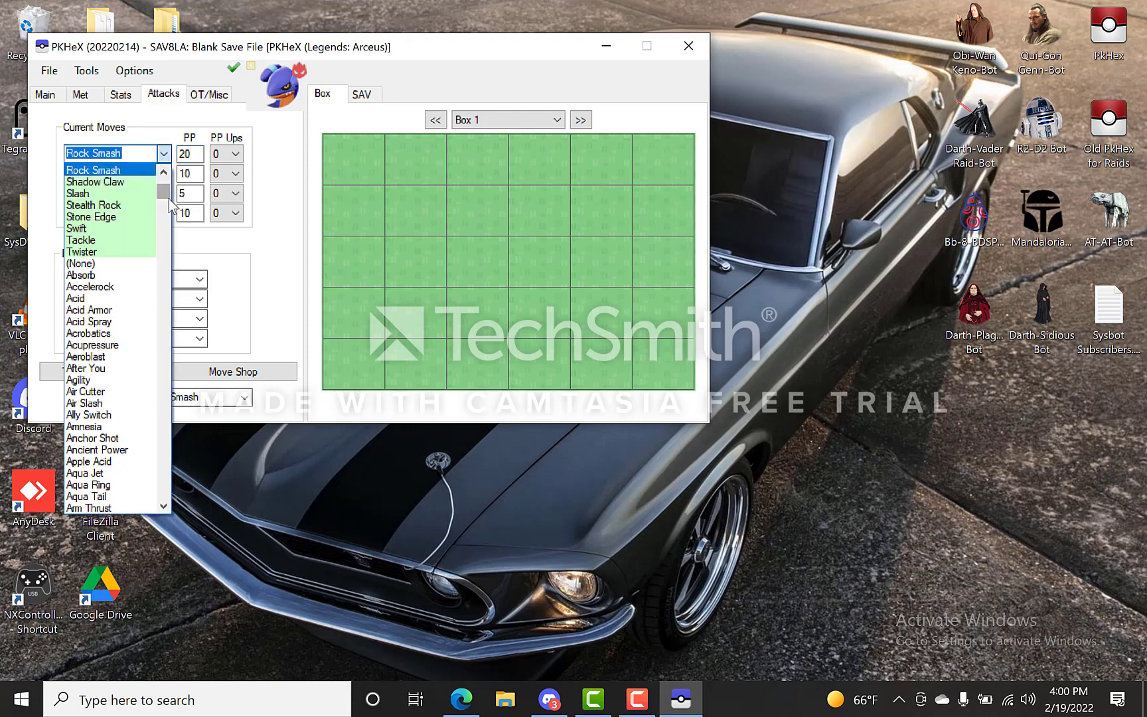
{"action": "scroll", "coordinate": [168, 202], "scroll_direction": "up", "scroll_amount": 4}
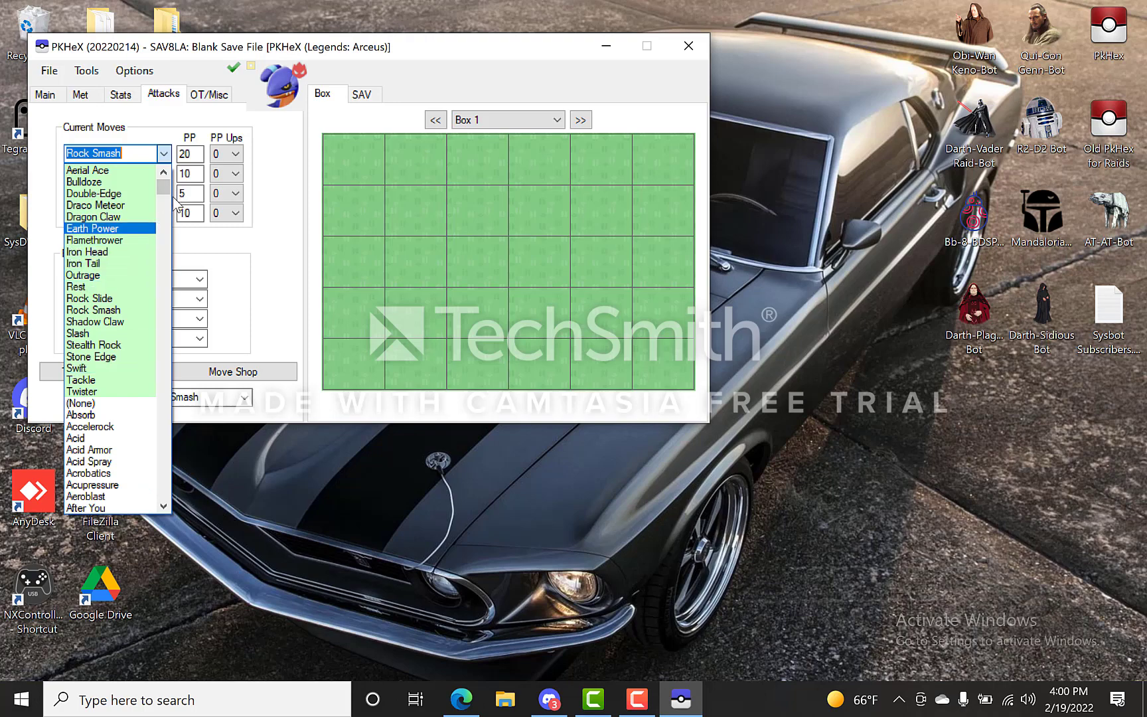
{"action": "left_click", "coordinate": [116, 461]}
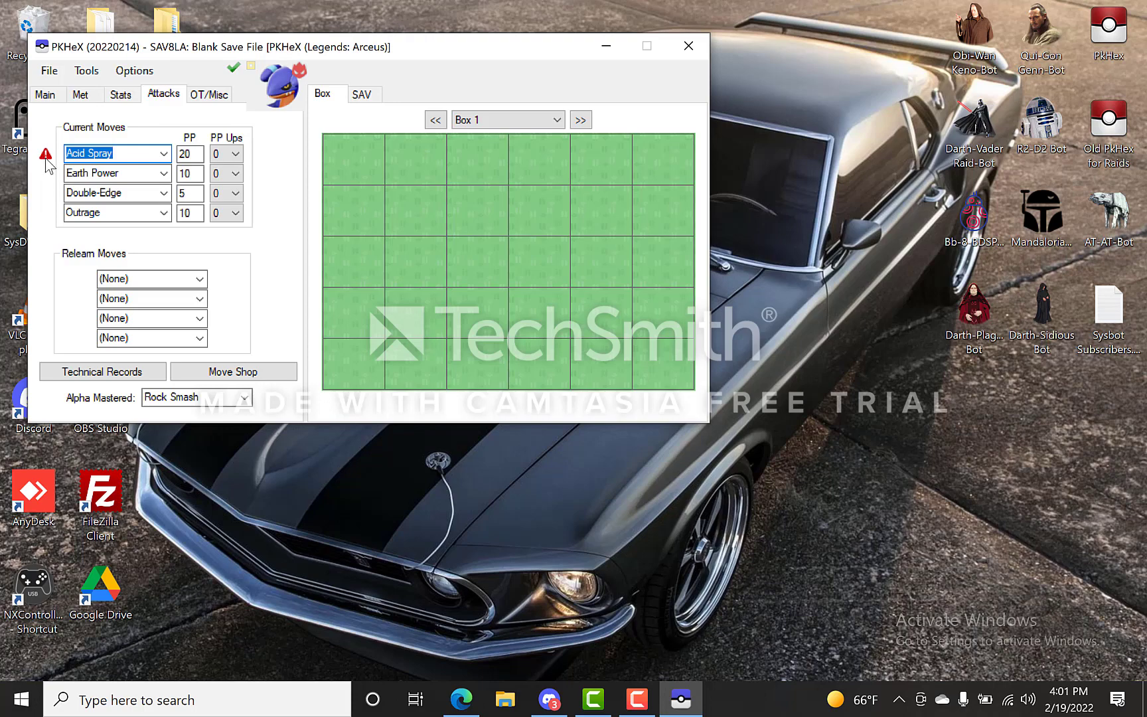
{"action": "left_click", "coordinate": [233, 70]}
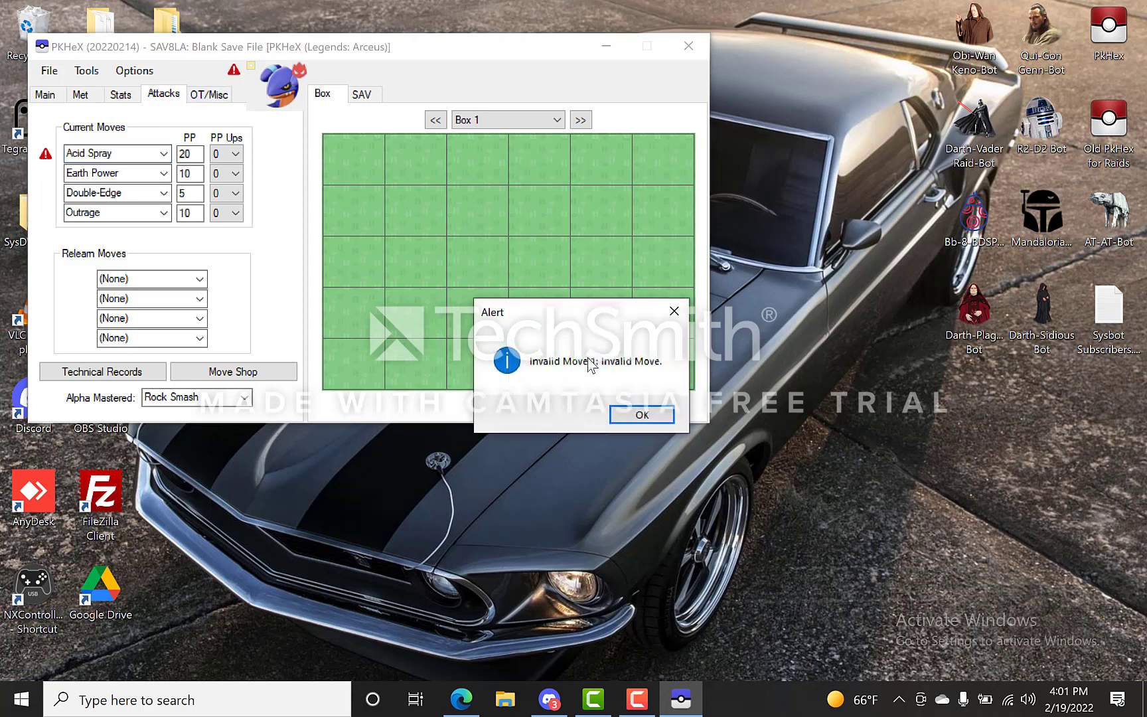
{"action": "left_click", "coordinate": [641, 415]}
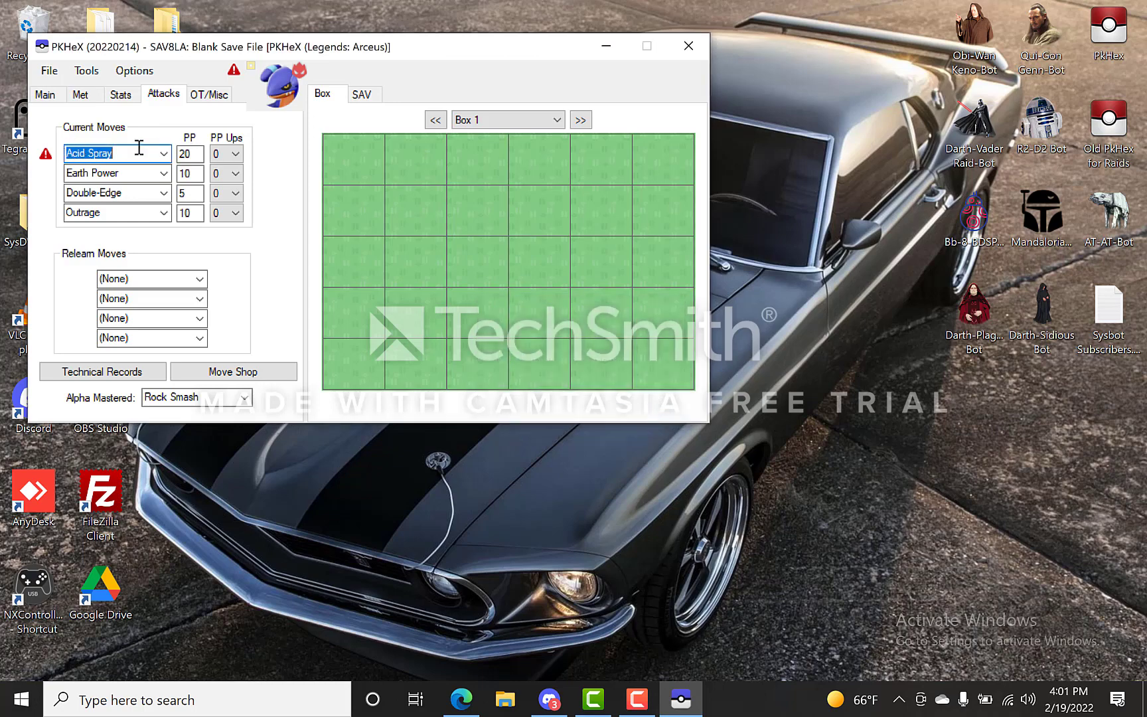
Replace the Gabite's current moves with the suggested set of Dragon Claw, Earth Power, Double-Edge and Outrage
{"action": "left_click", "coordinate": [164, 153]}
{"action": "left_click_drag", "start_coordinate": [163, 199], "coordinate": [164, 189]}
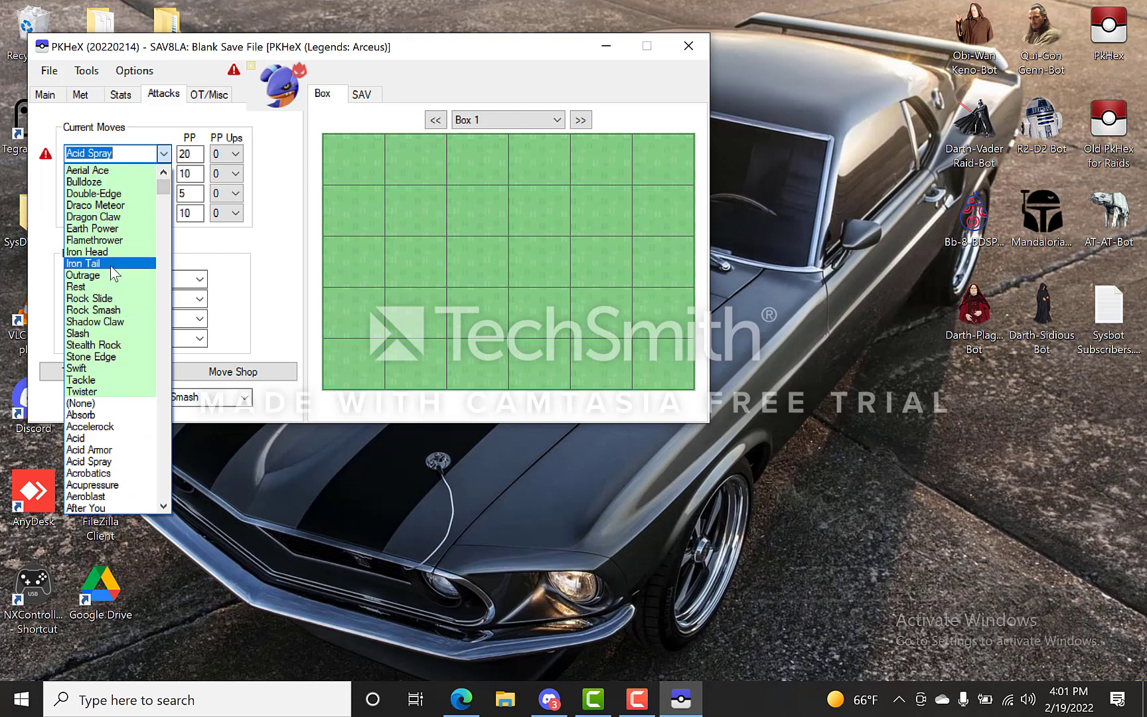
{"action": "left_click", "coordinate": [63, 136]}
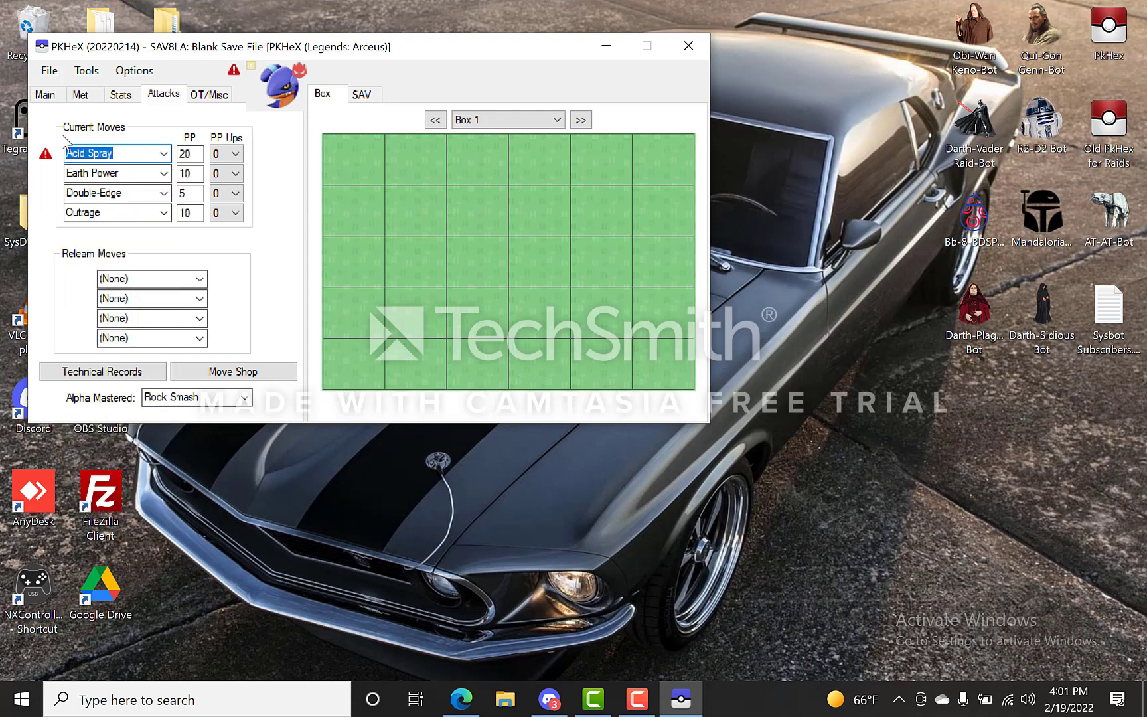
{"action": "left_click", "coordinate": [63, 136]}
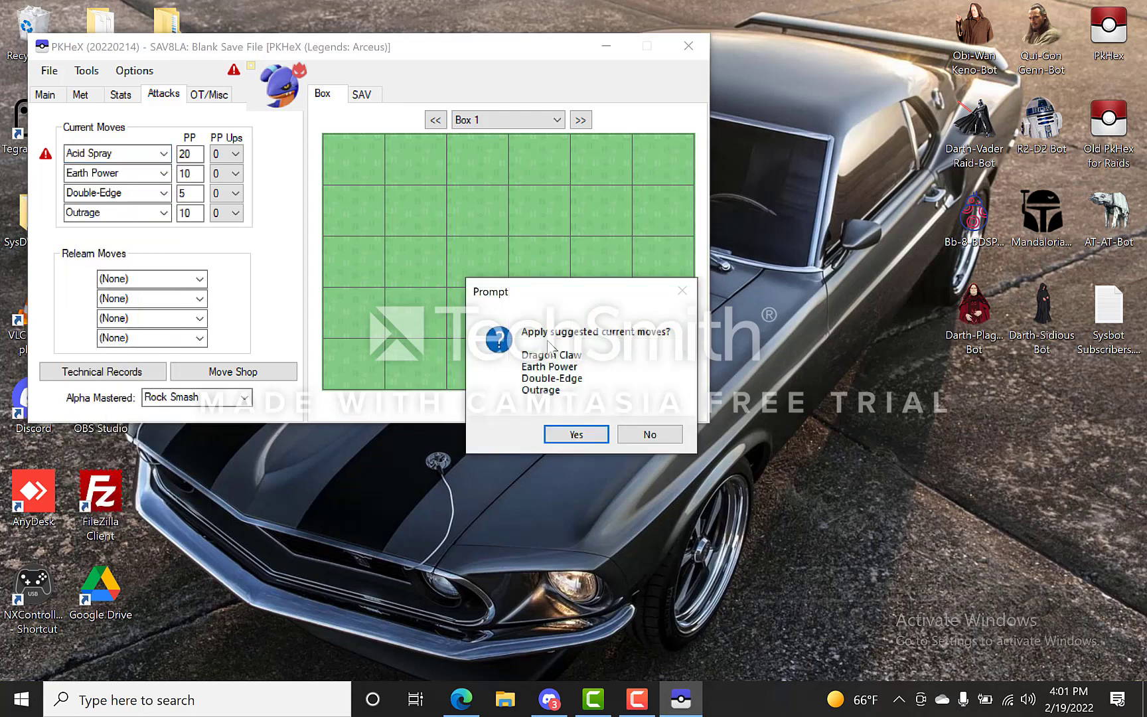
{"action": "left_click", "coordinate": [579, 437]}
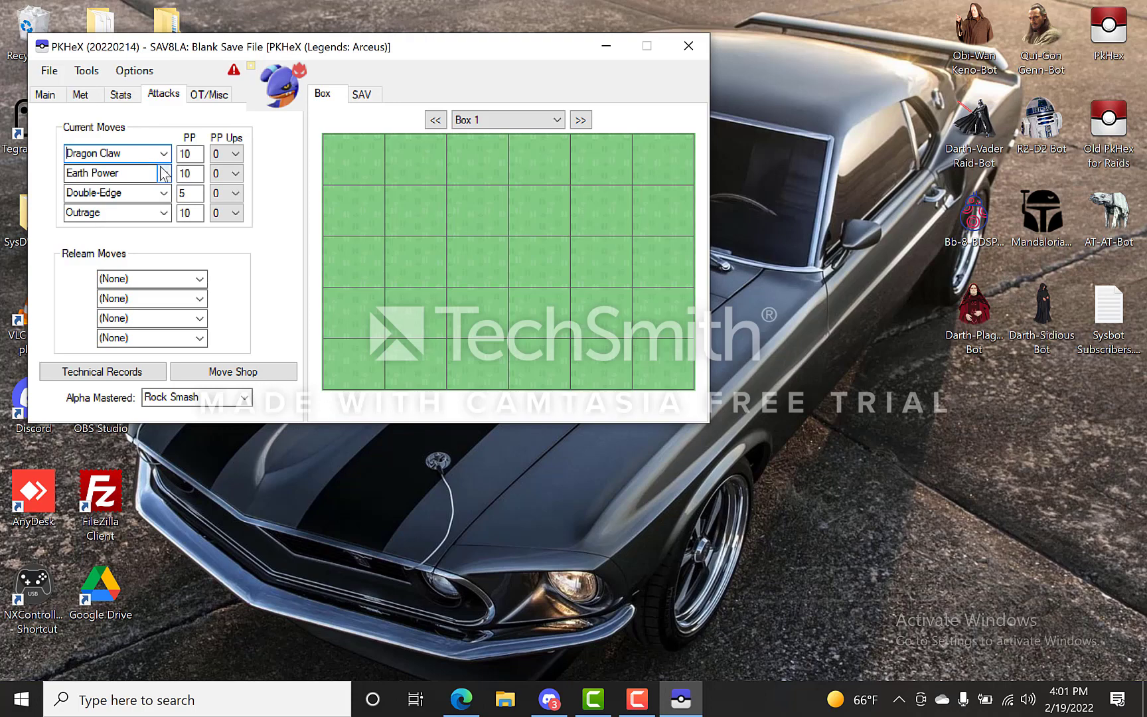
Try Dragon Claw as the second move too, and reapply the suggested current moves
{"action": "left_click", "coordinate": [164, 174]}
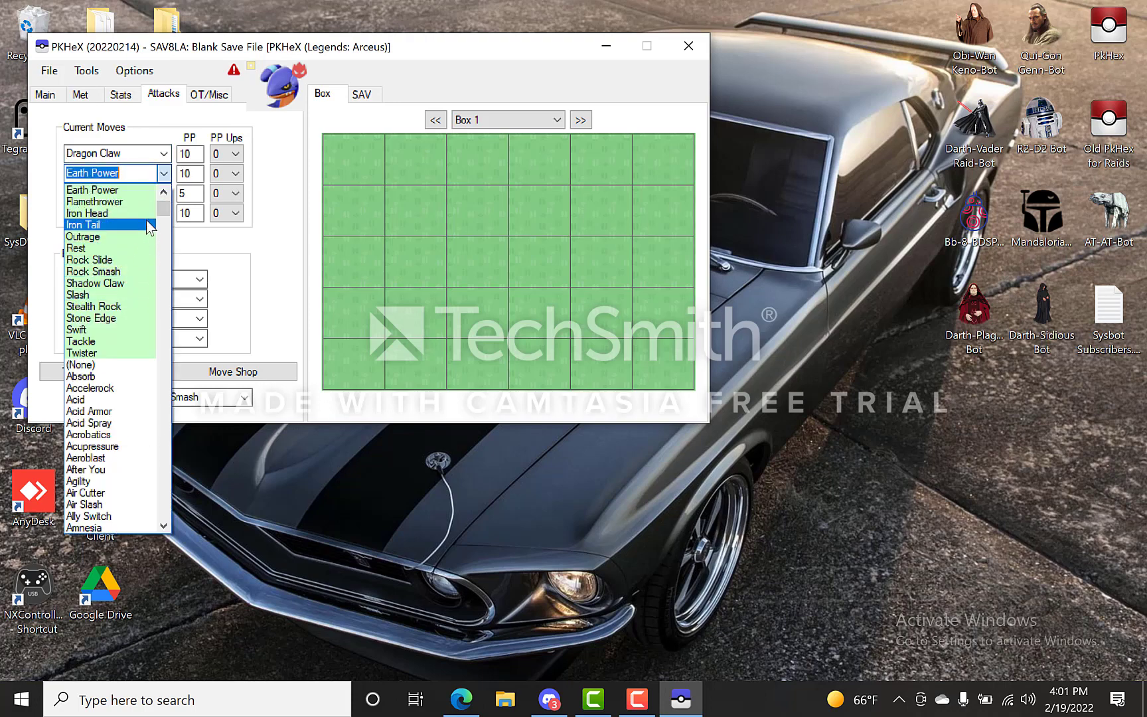
{"action": "scroll", "coordinate": [163, 211], "scroll_direction": "up", "scroll_amount": 2}
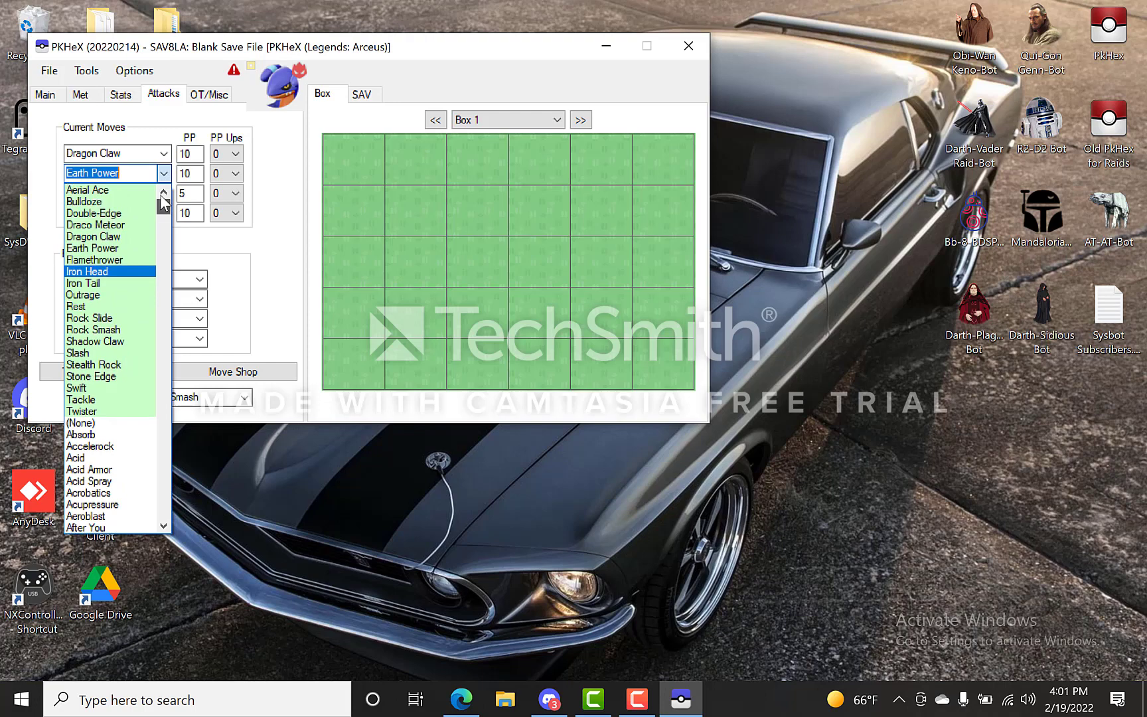
{"action": "left_click", "coordinate": [107, 237]}
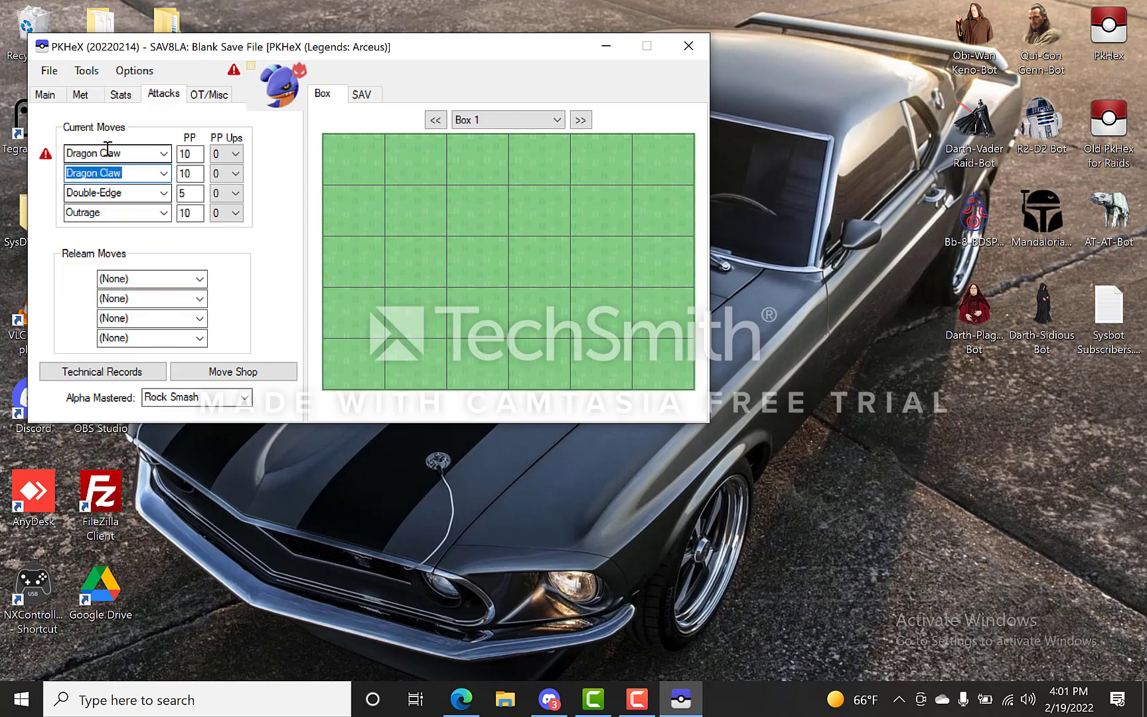
{"action": "left_click", "coordinate": [72, 136]}
{"action": "left_click", "coordinate": [577, 435]}
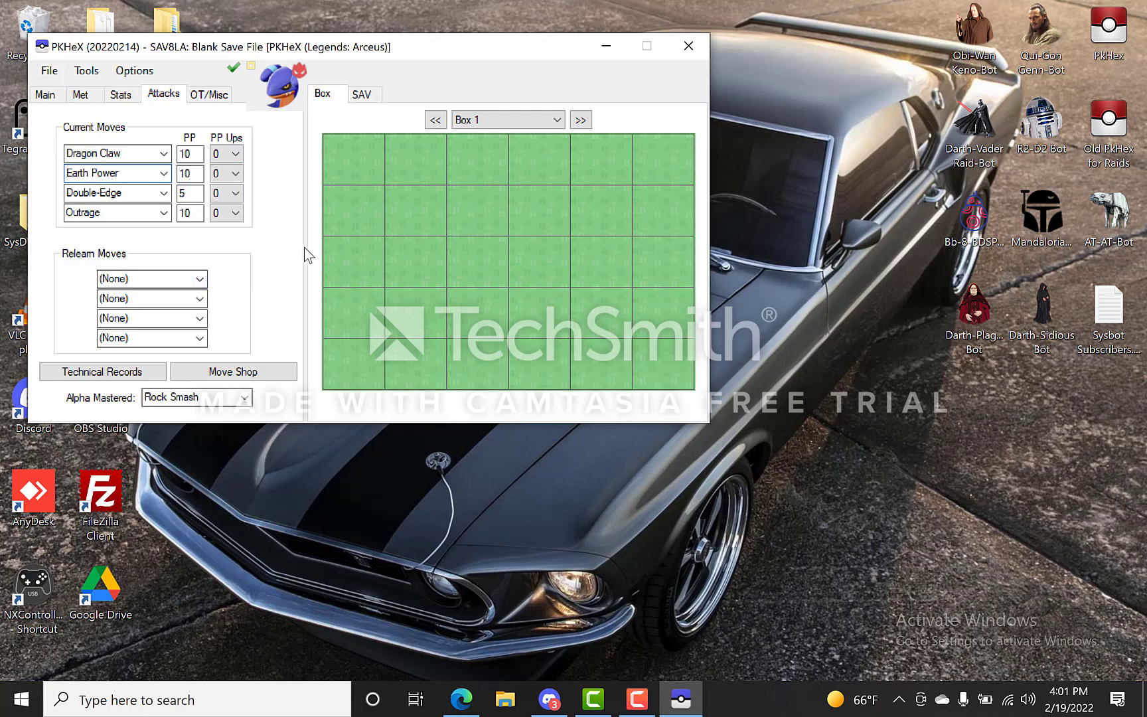
Try to give the Gabite all technical records, and close the record editor
{"action": "left_click", "coordinate": [106, 372]}
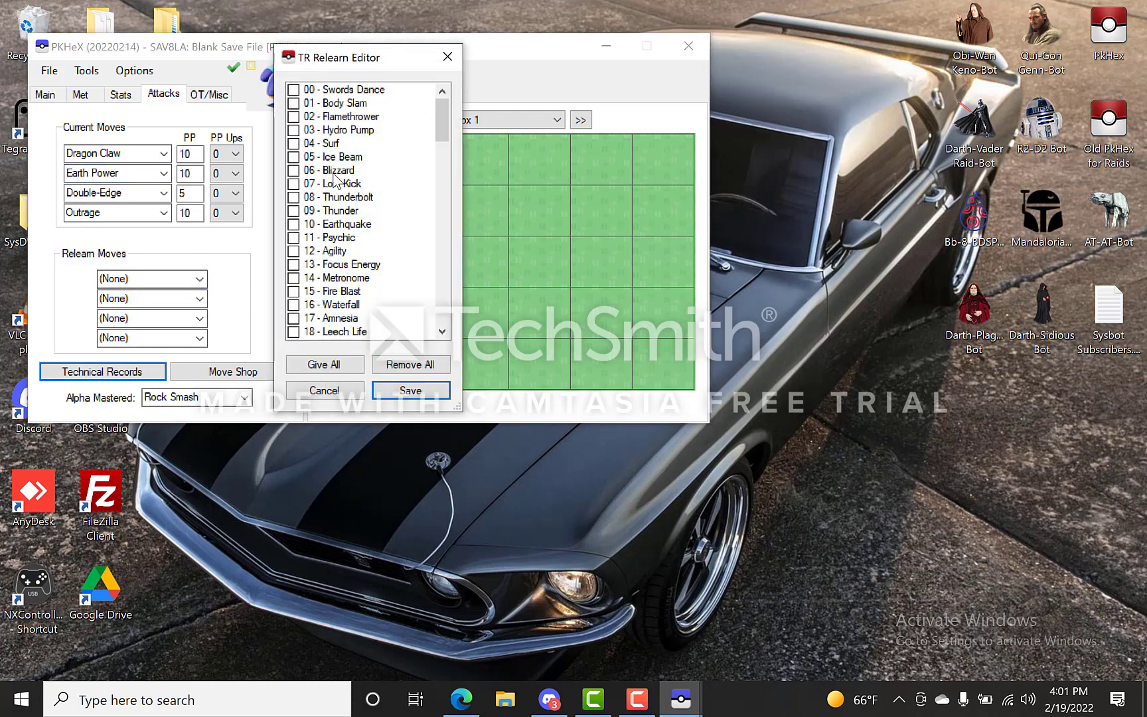
{"action": "left_click_drag", "start_coordinate": [448, 129], "coordinate": [435, 73]}
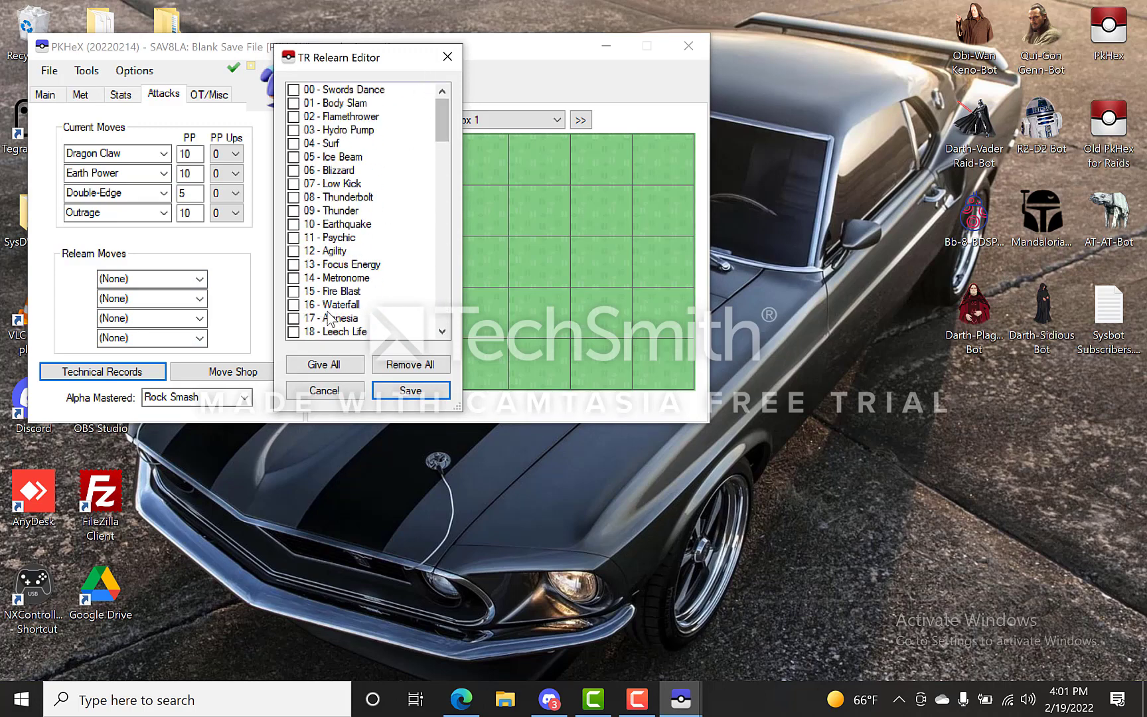
{"action": "left_click", "coordinate": [325, 363]}
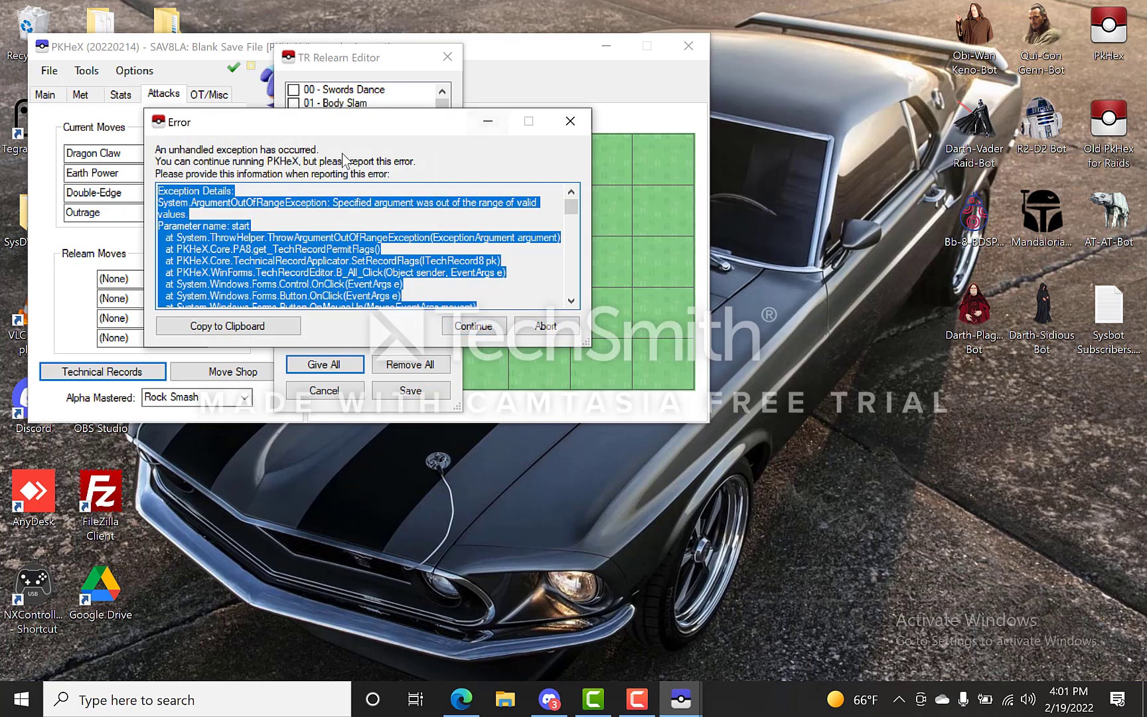
{"action": "left_click", "coordinate": [570, 121]}
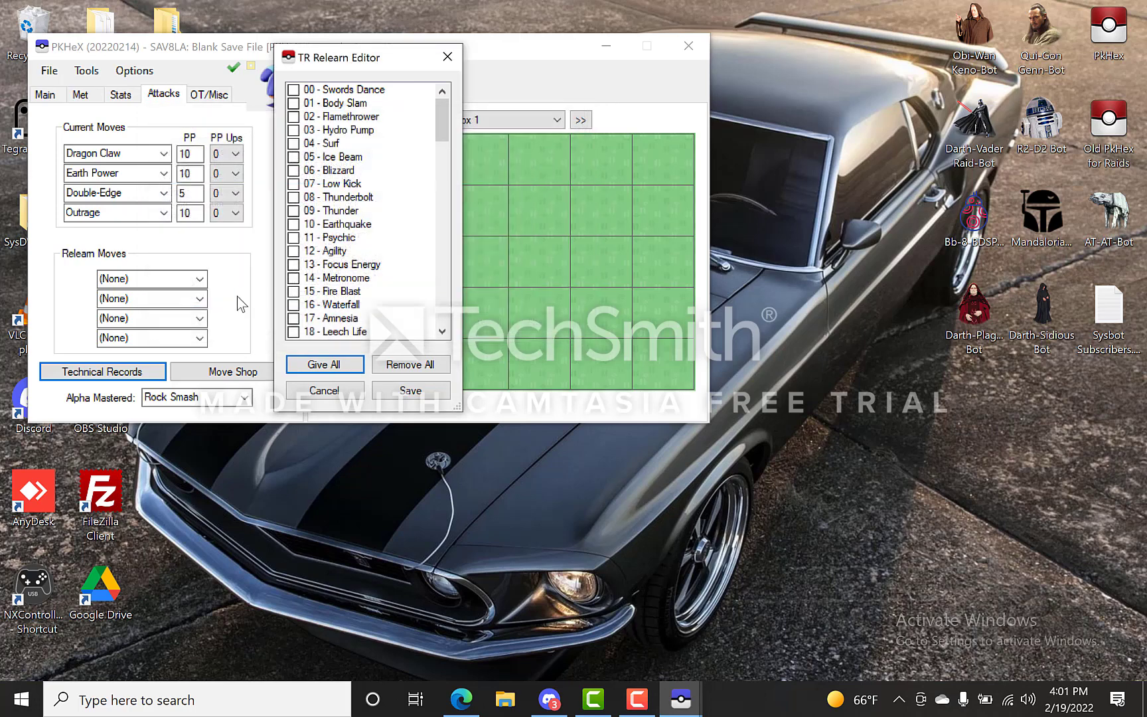
{"action": "left_click", "coordinate": [451, 57]}
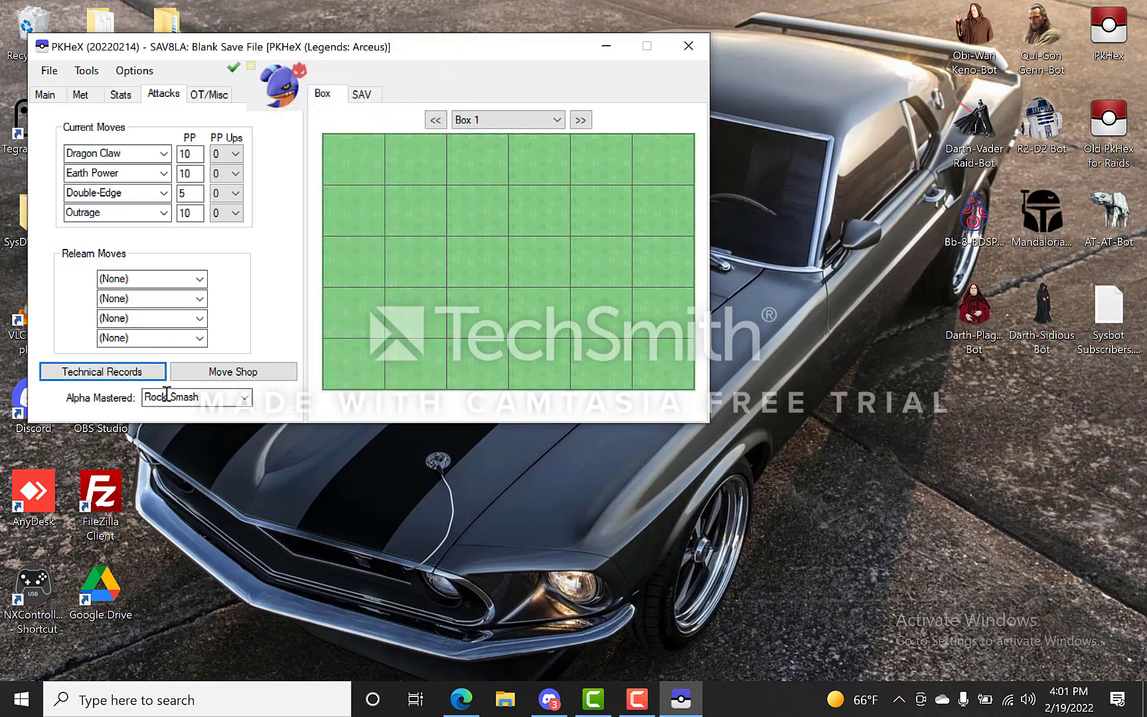
Look through the available Alpha Mastered moves, keeping Rock Smash selected
{"action": "left_click", "coordinate": [245, 397]}
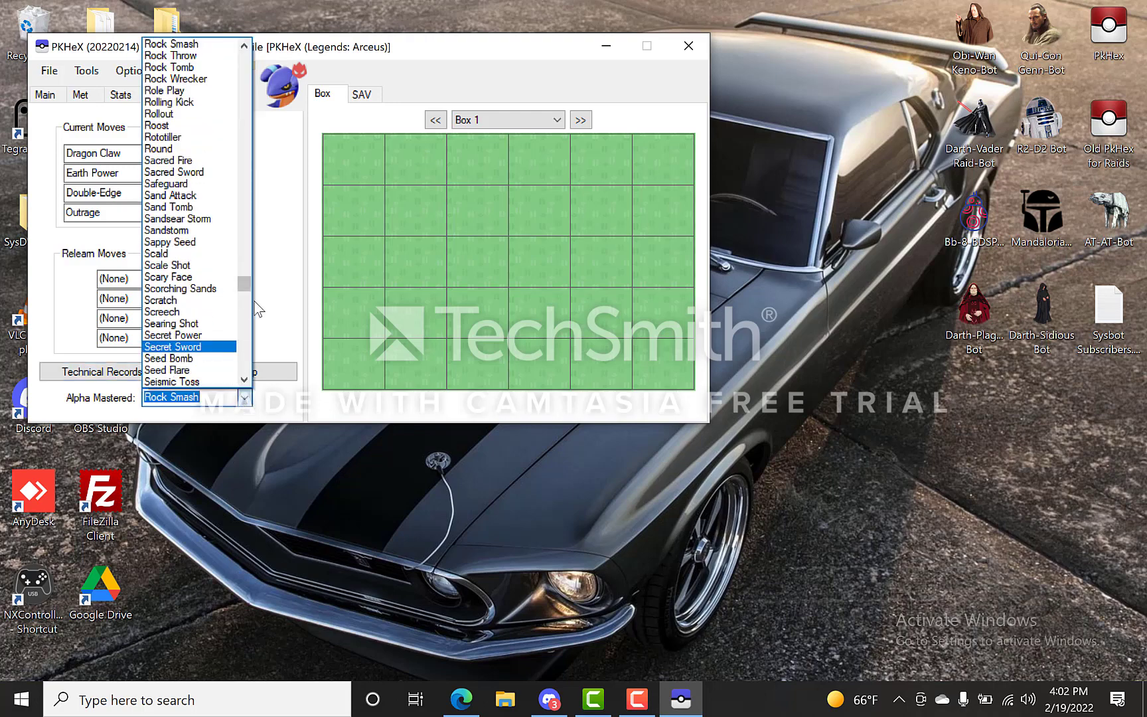
{"action": "left_click_drag", "start_coordinate": [245, 284], "coordinate": [241, 361]}
{"action": "left_click", "coordinate": [276, 411]}
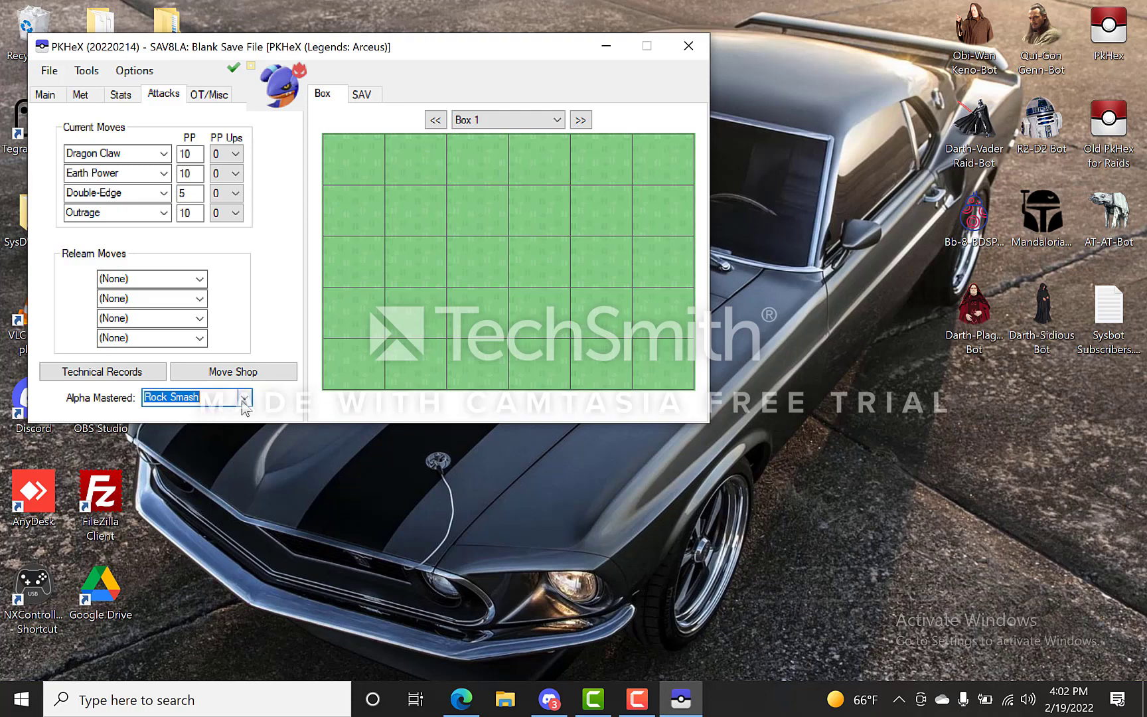
Replace the trainer's TID with a new six-digit ID and make the Gabite shiny again
{"action": "left_click", "coordinate": [199, 96]}
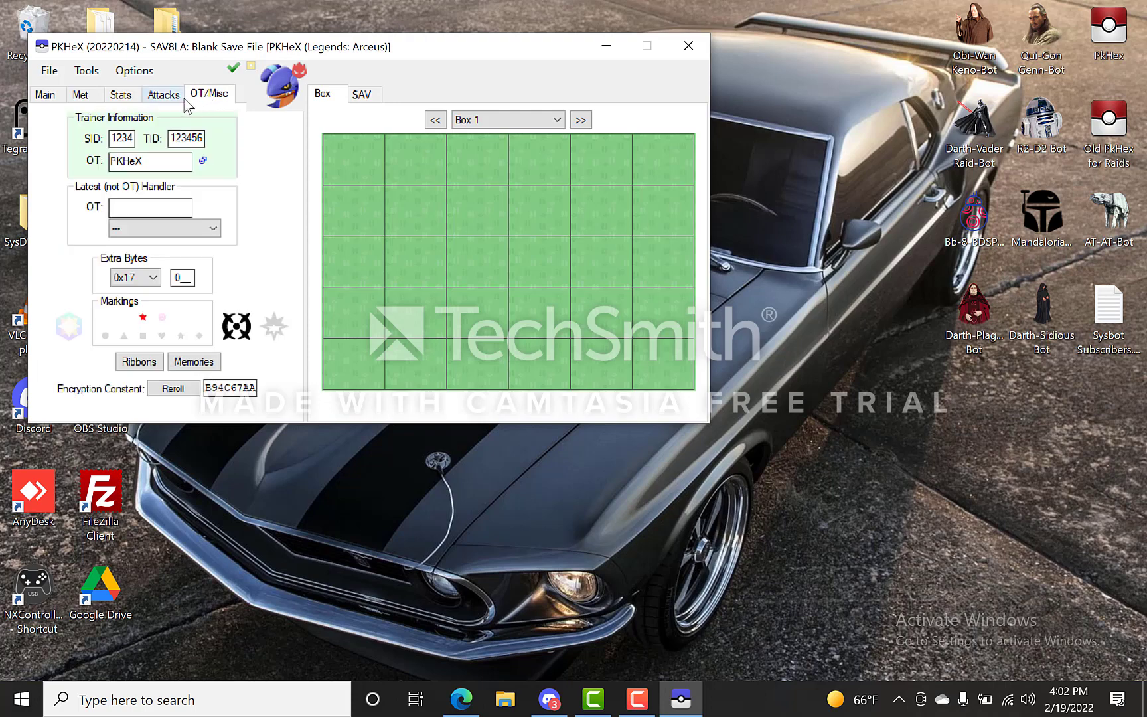
{"action": "mouse_move", "coordinate": [115, 141]}
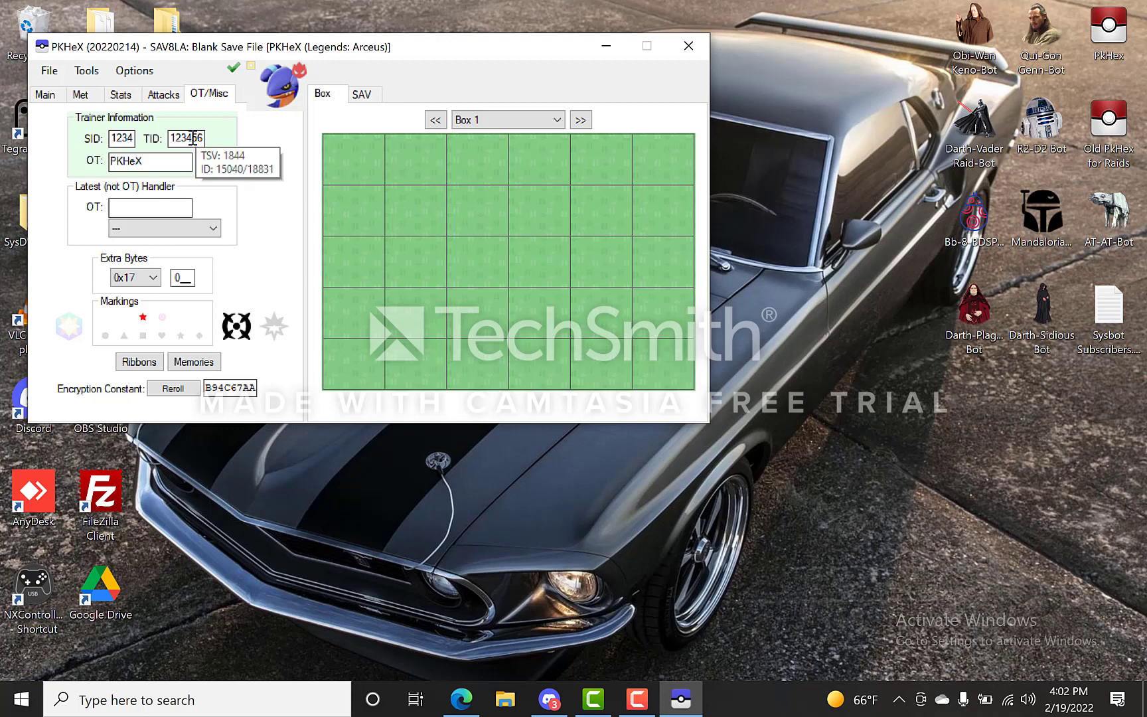
{"action": "left_click_drag", "start_coordinate": [205, 138], "coordinate": [88, 151]}
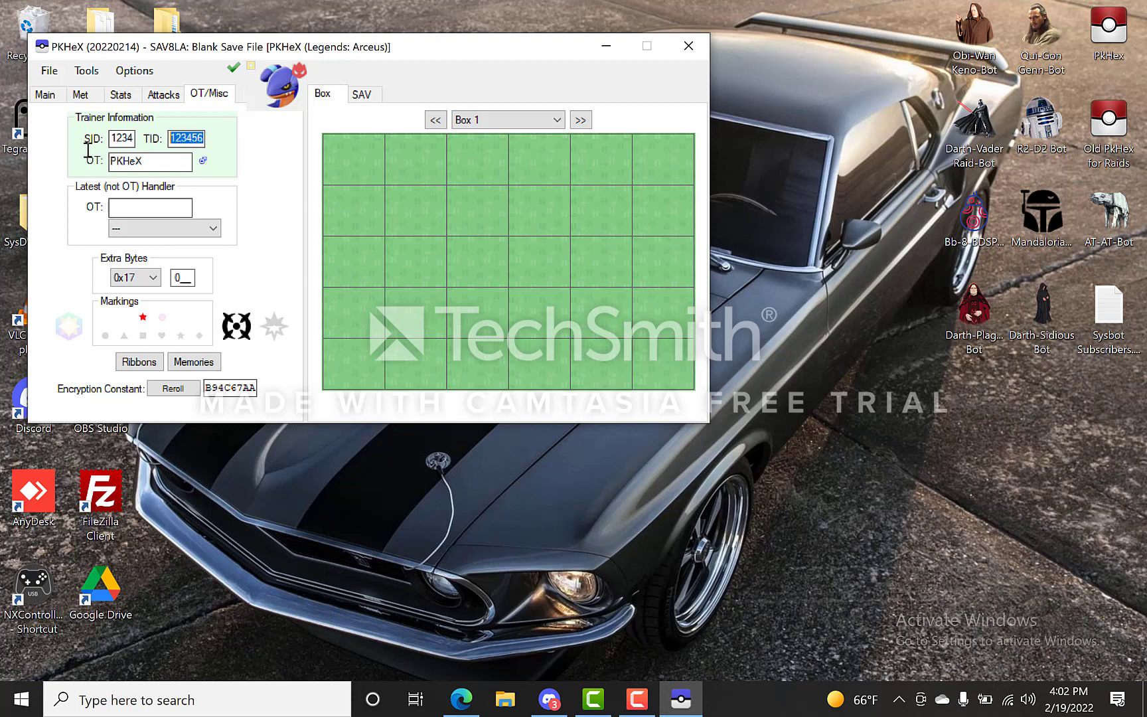
{"action": "type", "text": "12456"}
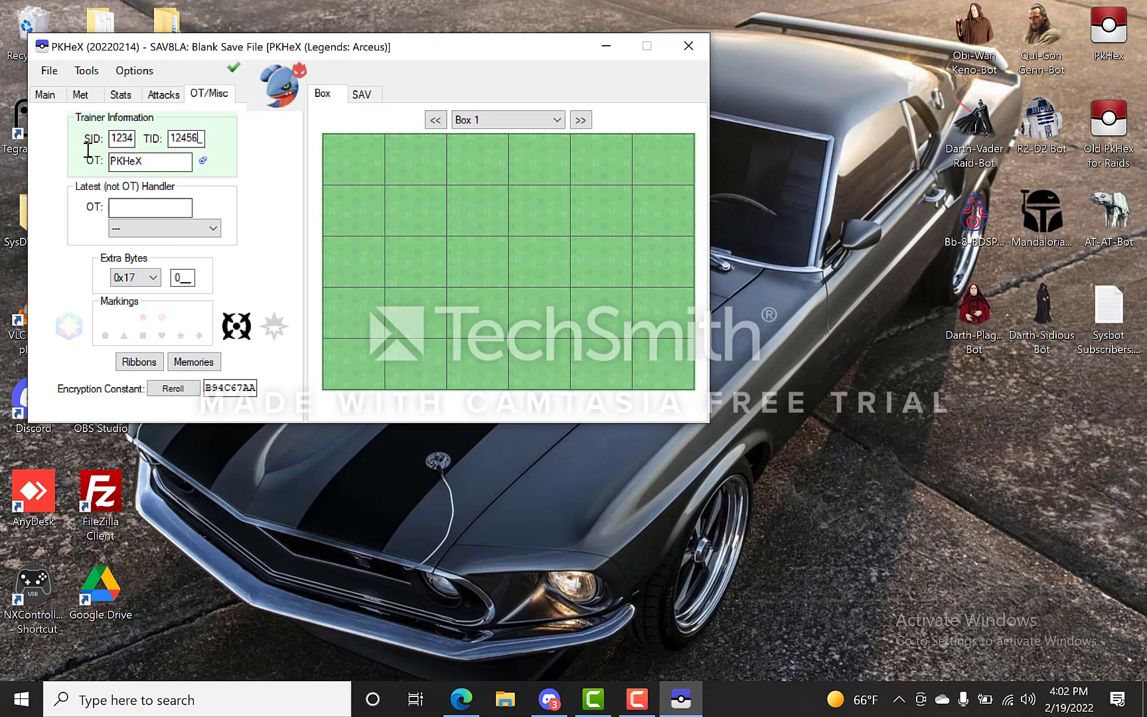
{"action": "type", "text": "8"}
{"action": "left_click", "coordinate": [49, 95]}
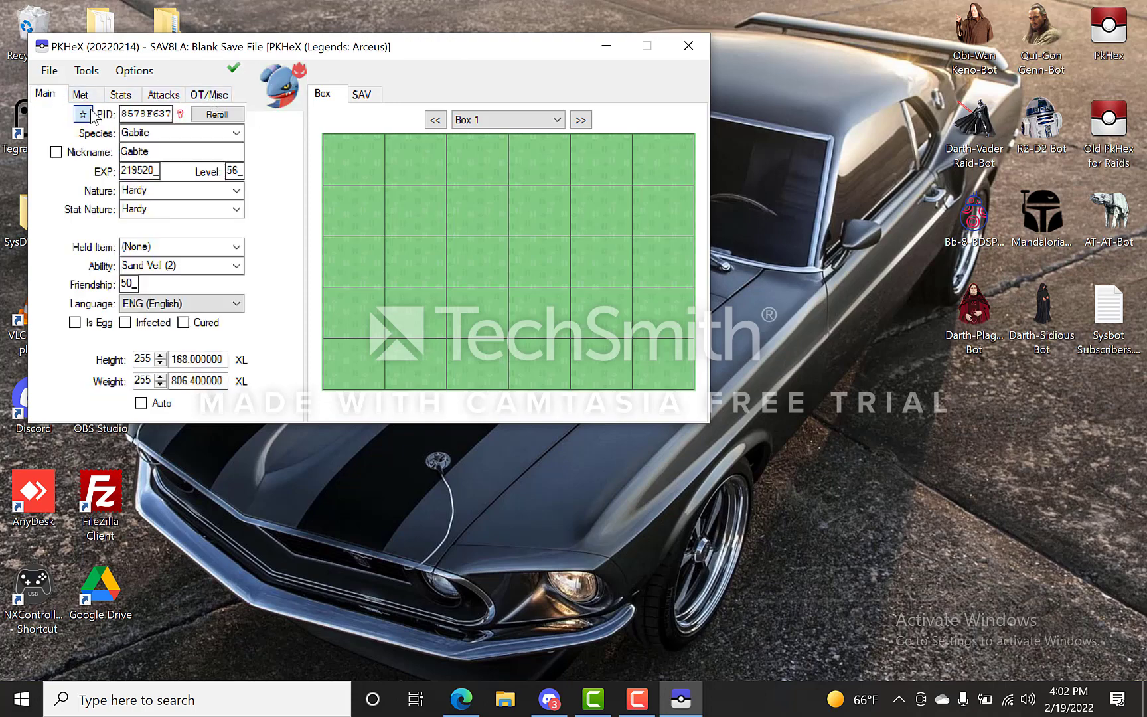
{"action": "left_click", "coordinate": [86, 115]}
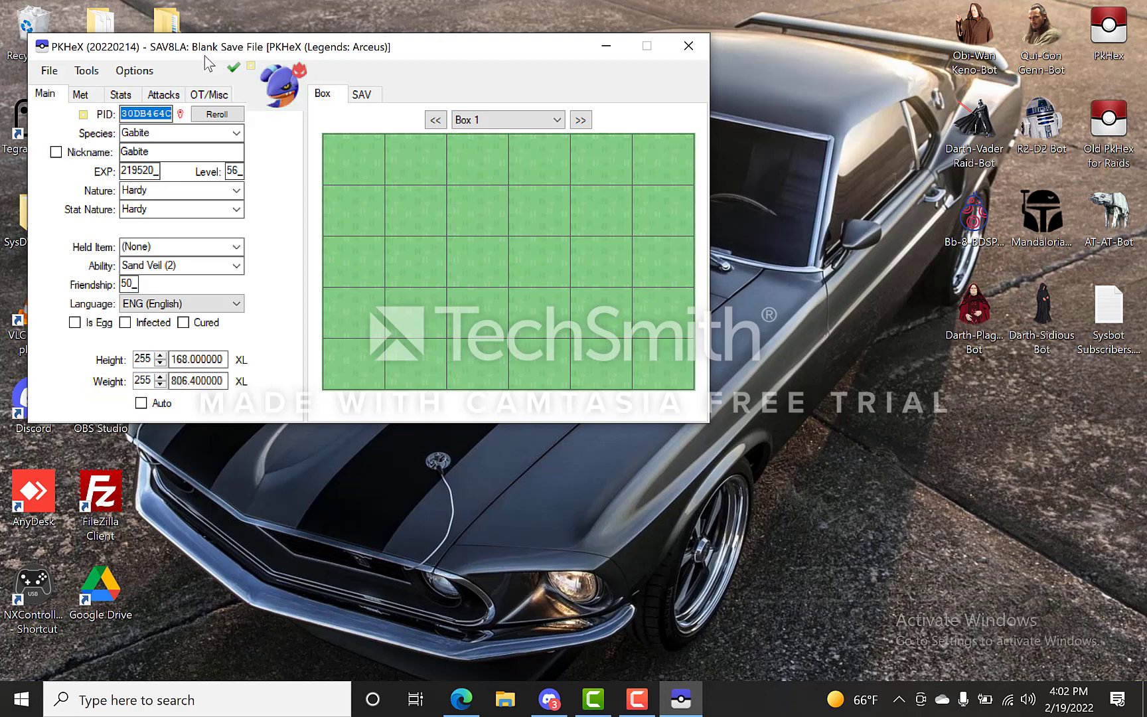
Replace the trainer's SID with a new four-digit ID and make the Gabite shiny for it
{"action": "left_click", "coordinate": [210, 100]}
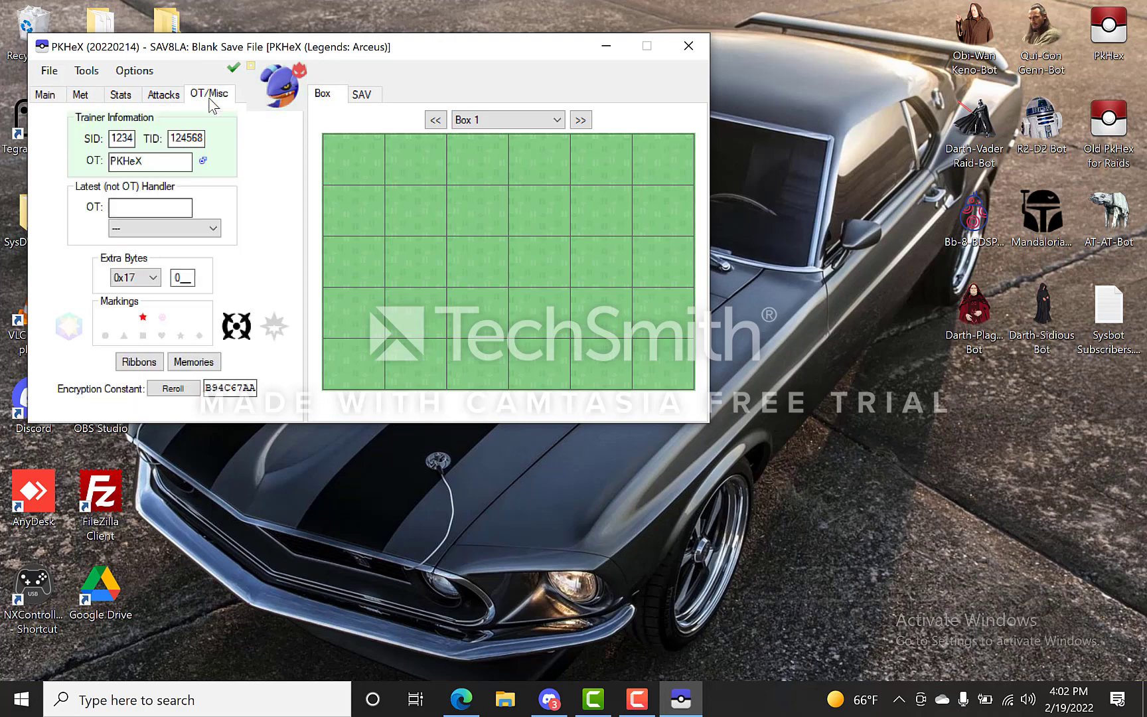
{"action": "double_click", "coordinate": [134, 139]}
{"action": "type", "text": "1578"}
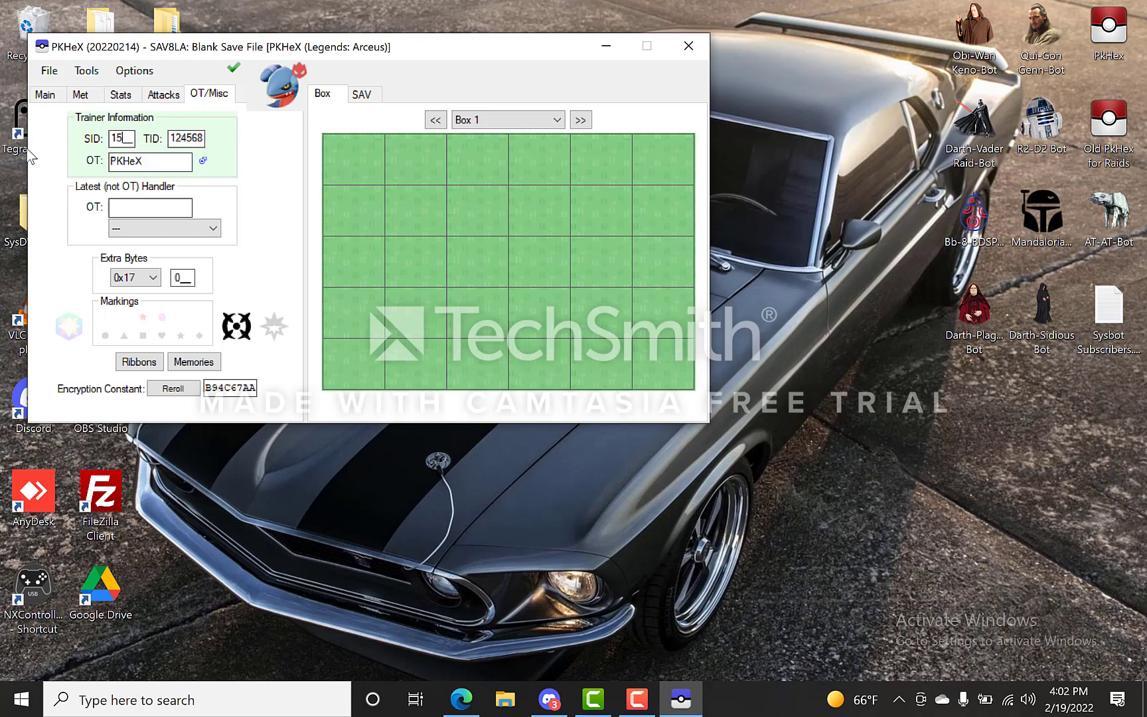
{"action": "left_click", "coordinate": [46, 94]}
{"action": "left_click", "coordinate": [83, 115]}
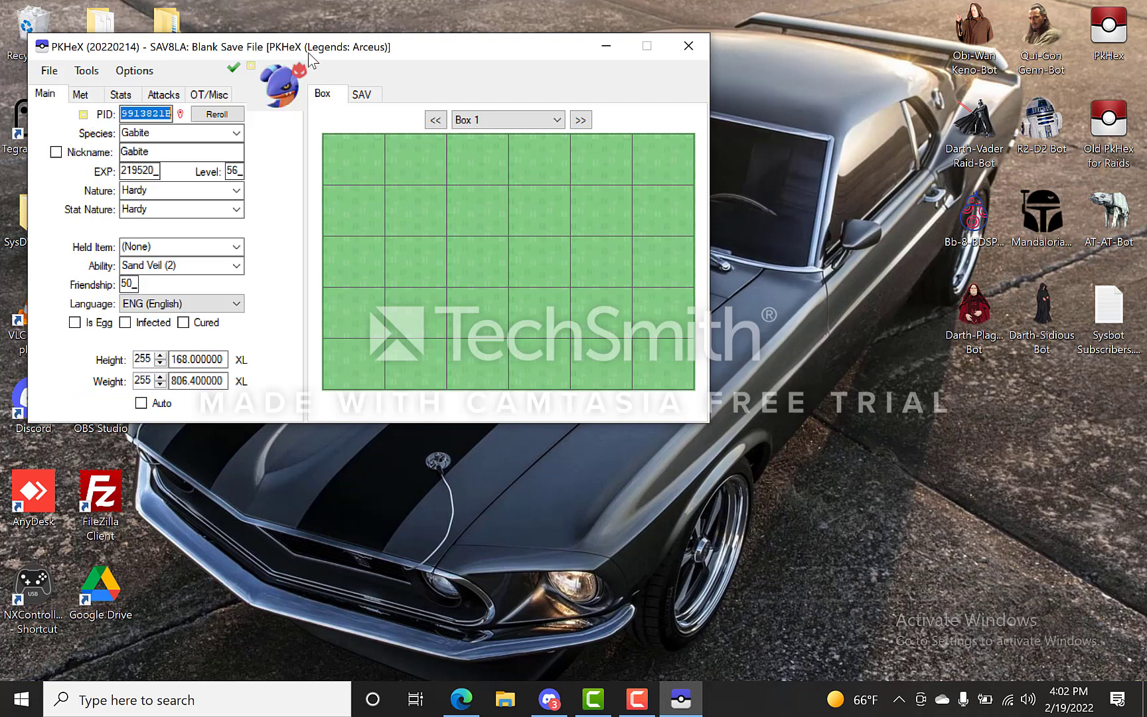
Set the Gabite's original trainer name to Pkmemp
{"action": "left_click", "coordinate": [207, 95]}
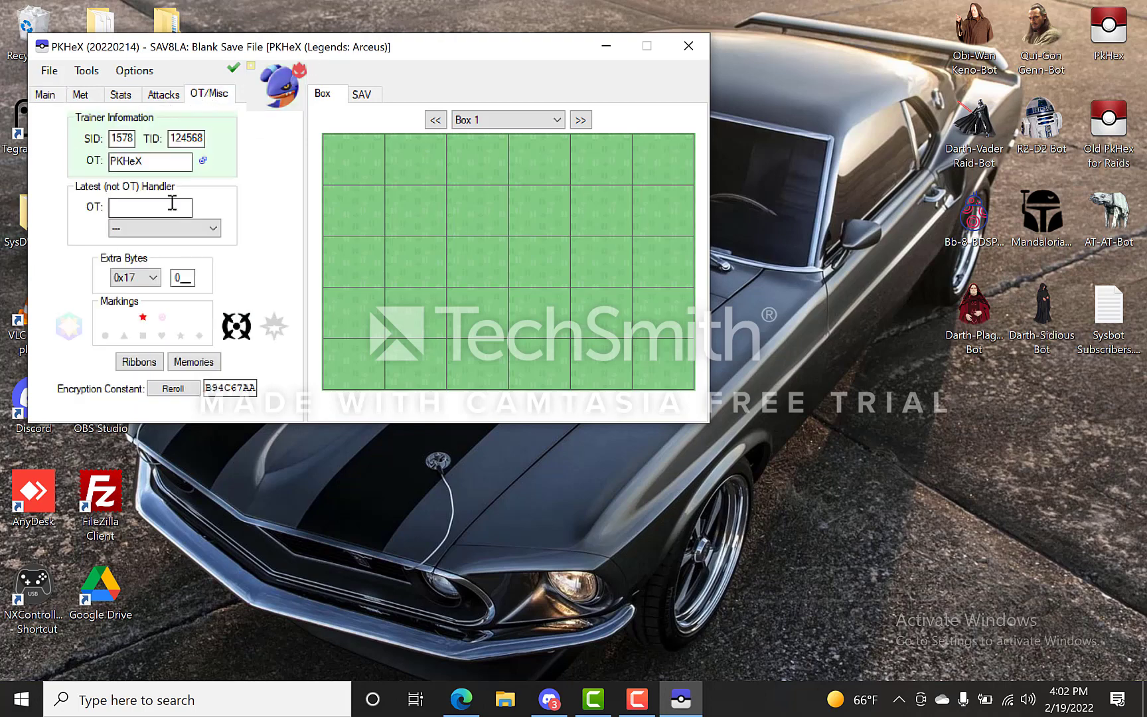
{"action": "left_click_drag", "start_coordinate": [156, 162], "coordinate": [48, 166]}
{"action": "mouse_move", "coordinate": [190, 141]}
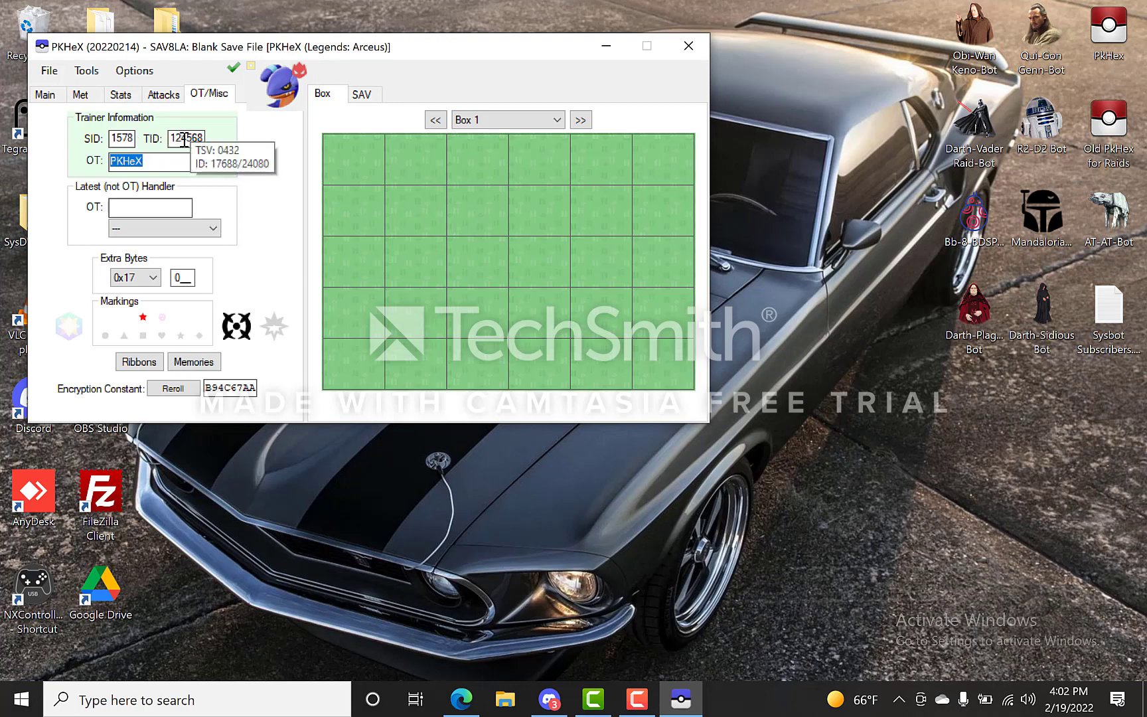
{"action": "type", "text": "Pkmemp"}
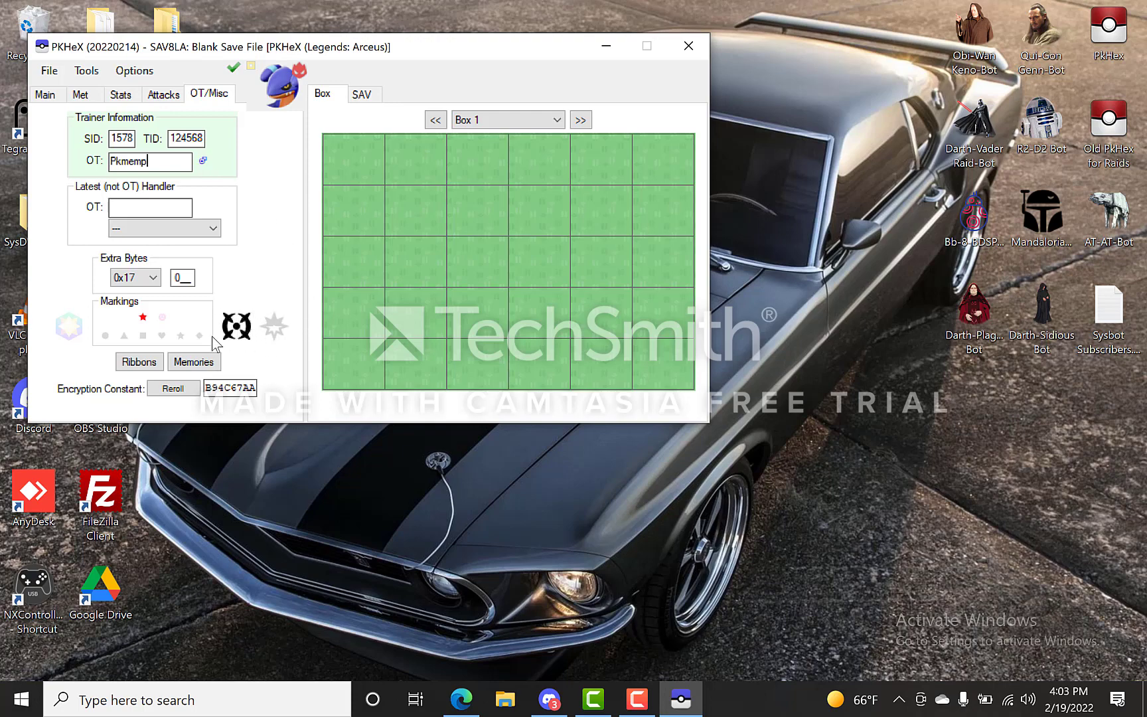
Try the Artist and Battle Tree Great ribbons on the Gabite and leave the ribbon editor without saving
{"action": "left_click", "coordinate": [139, 362]}
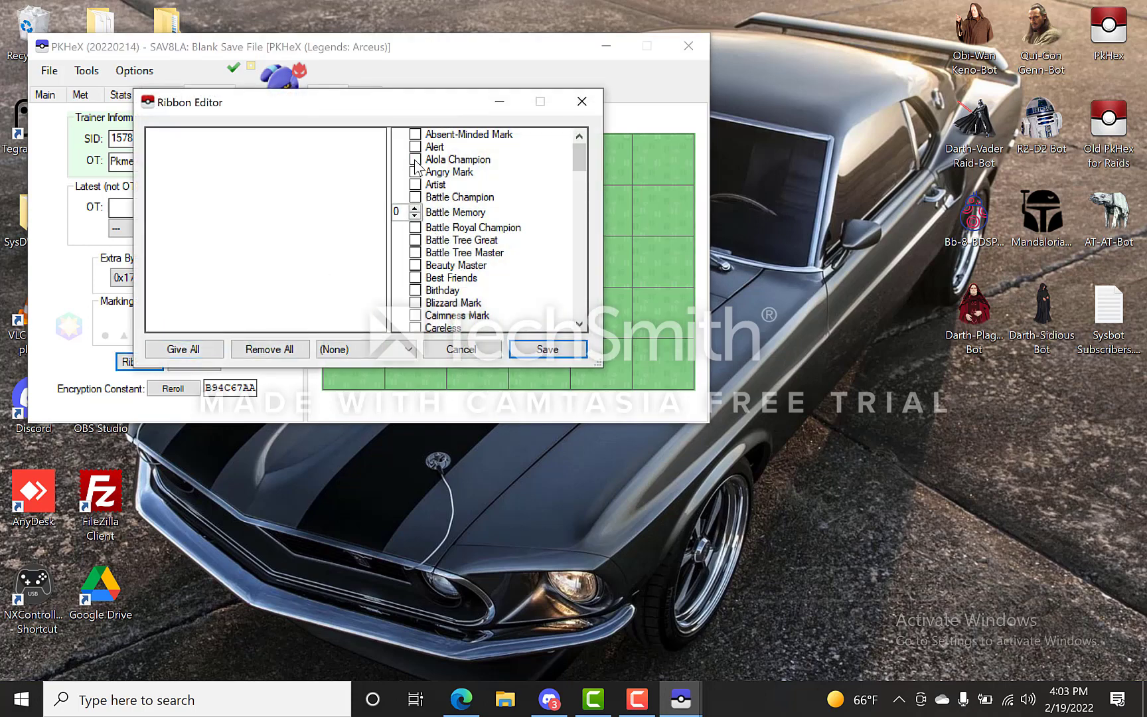
{"action": "left_click", "coordinate": [415, 184]}
{"action": "left_click", "coordinate": [415, 240]}
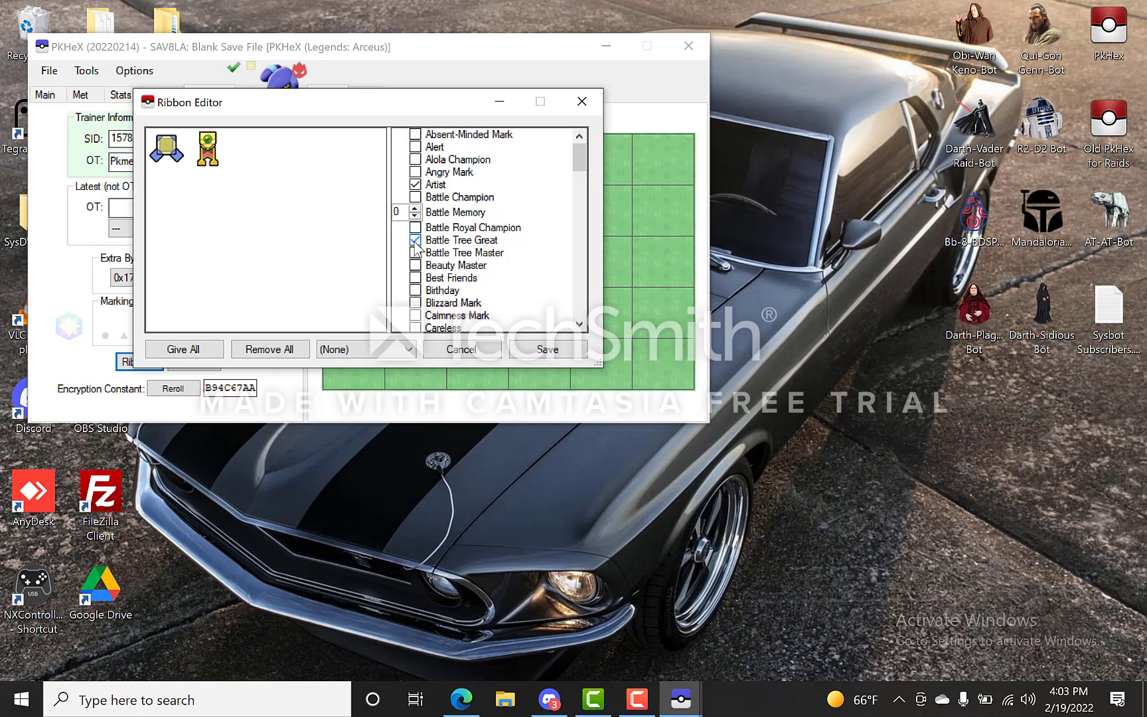
{"action": "left_click", "coordinate": [415, 240]}
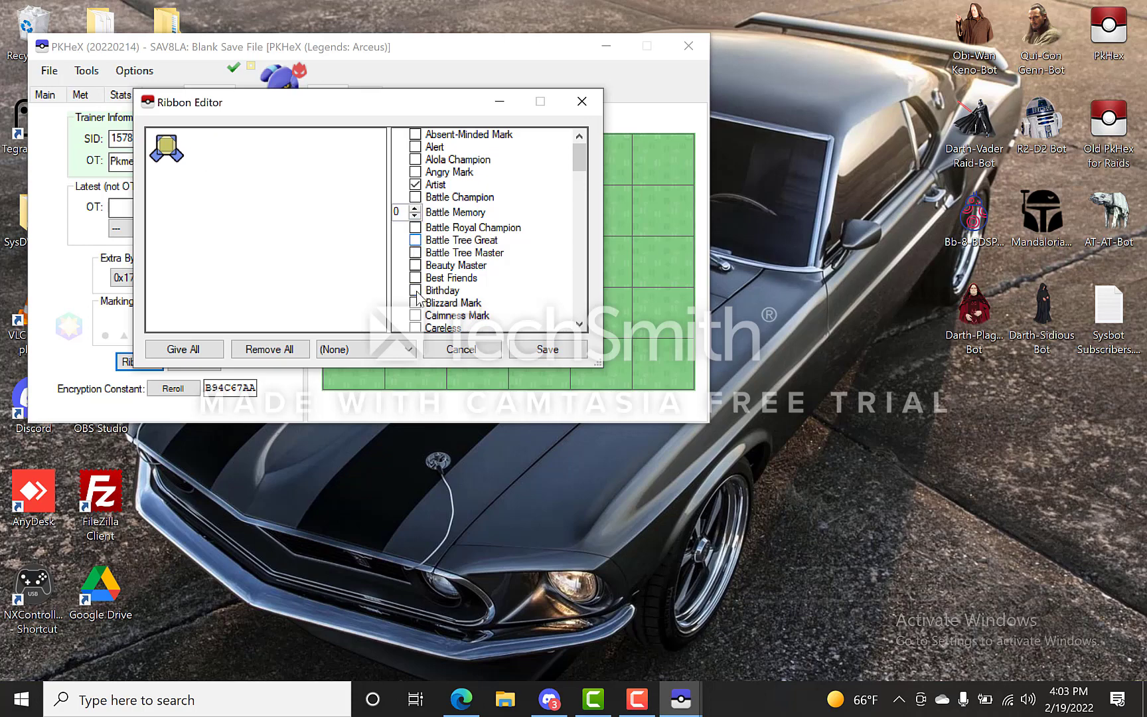
{"action": "left_click", "coordinate": [580, 106]}
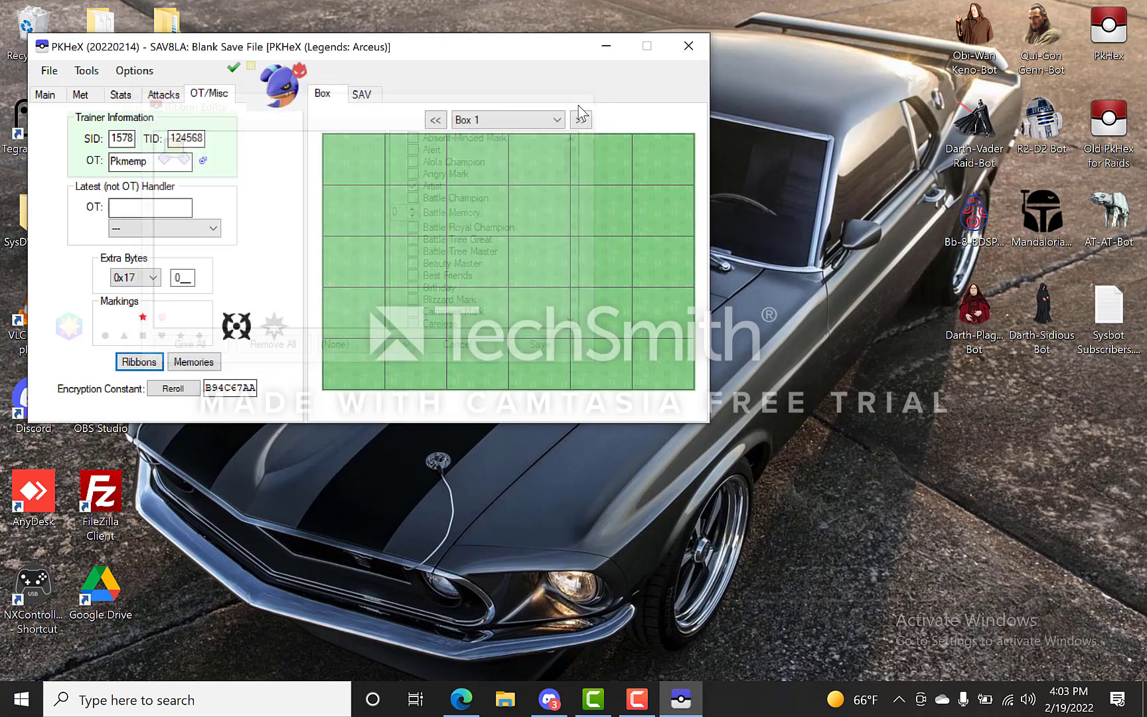
Review the Gabite's memory settings for the original trainer, the non-original trainer and other details, then leave without saving
{"action": "left_click", "coordinate": [194, 362]}
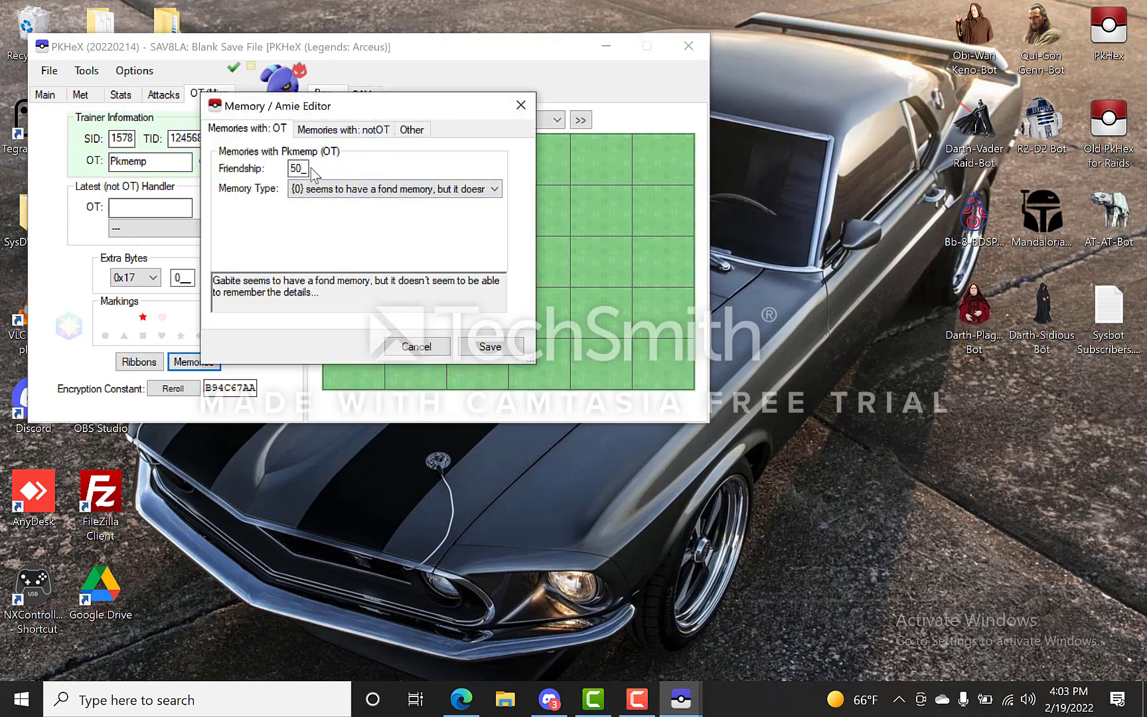
{"action": "left_click", "coordinate": [335, 131]}
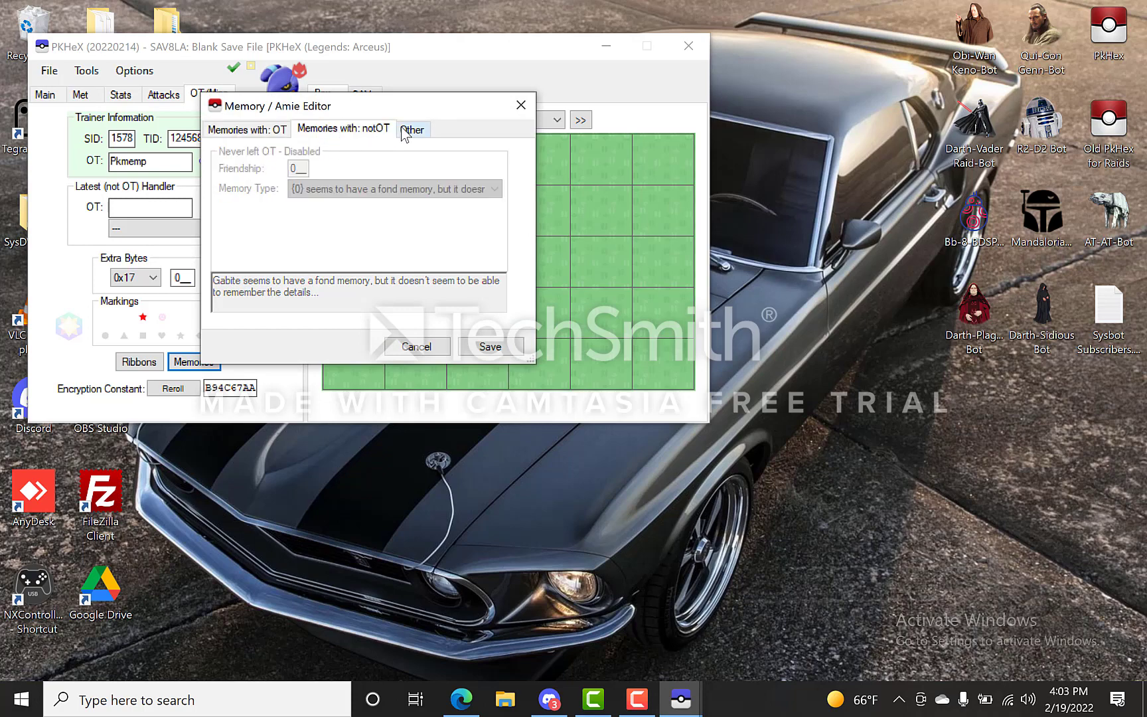
{"action": "left_click", "coordinate": [412, 130]}
{"action": "left_click", "coordinate": [255, 129]}
{"action": "left_click", "coordinate": [324, 131]}
{"action": "left_click", "coordinate": [247, 128]}
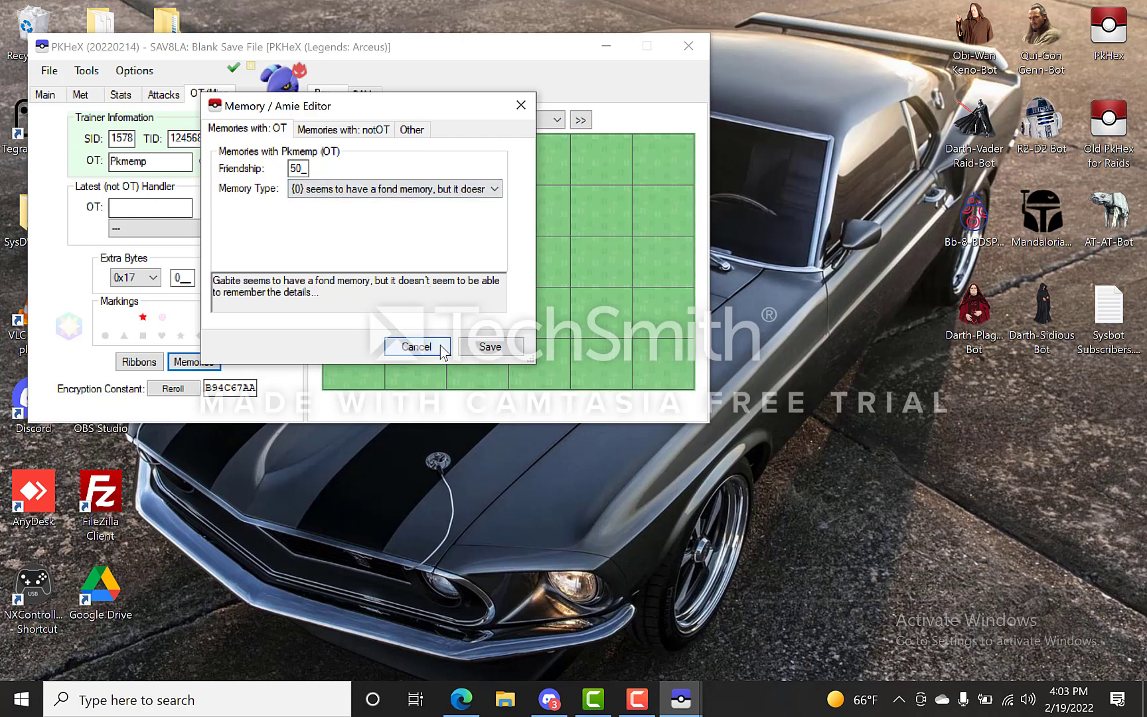
{"action": "left_click", "coordinate": [417, 347]}
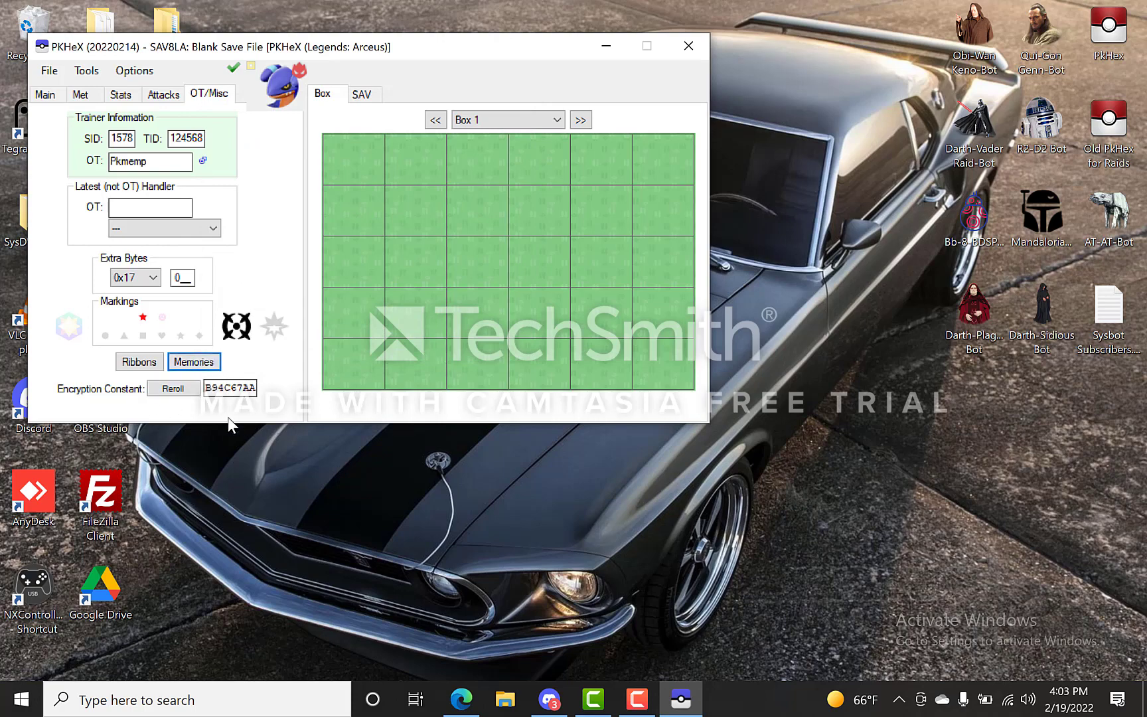
Reroll the Gabite's encryption constant twice and check its legality
{"action": "left_click", "coordinate": [178, 391]}
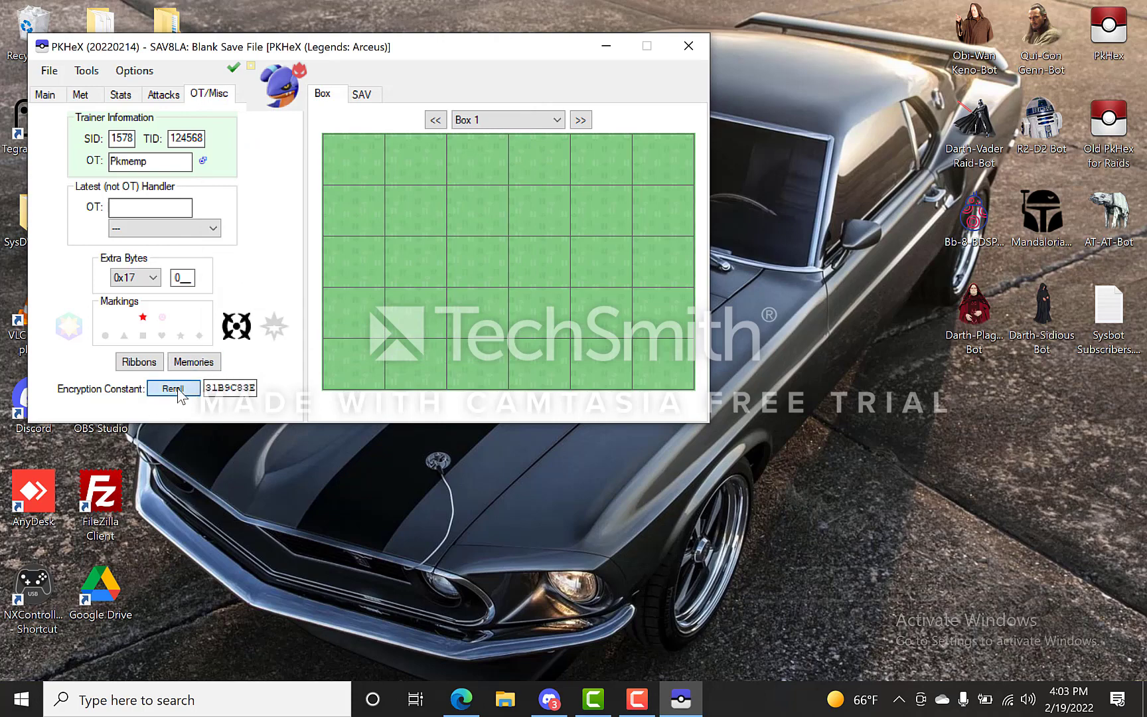
{"action": "left_click", "coordinate": [177, 391]}
{"action": "left_click", "coordinate": [233, 68]}
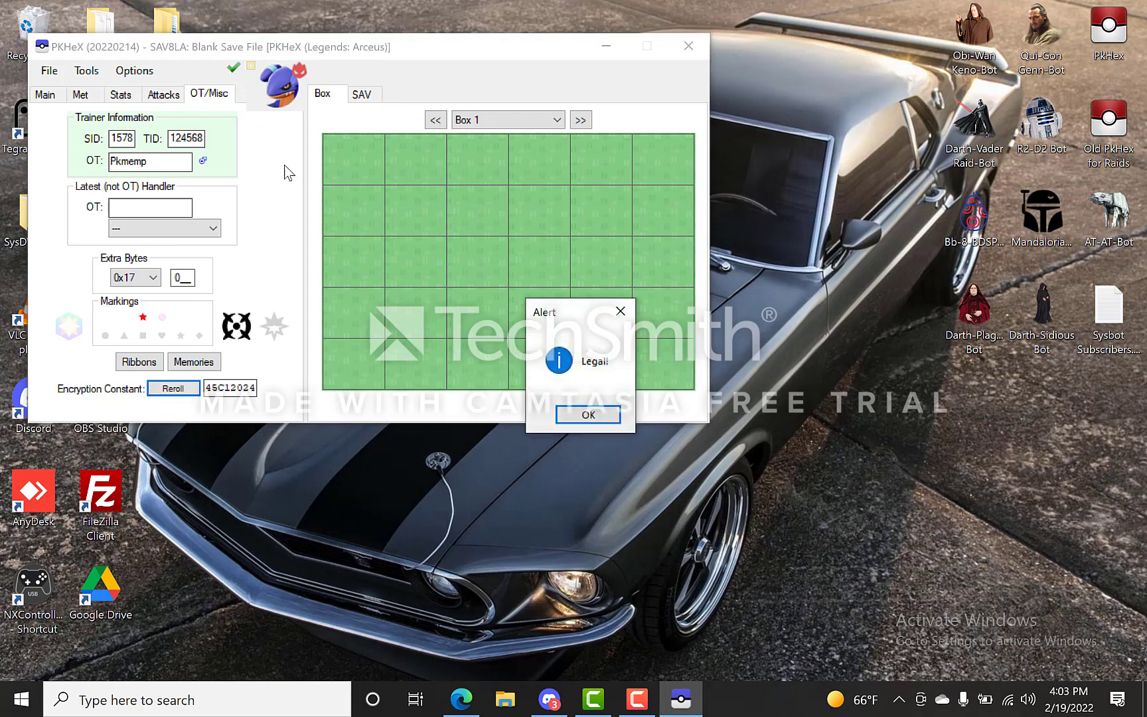
{"action": "left_click", "coordinate": [588, 411]}
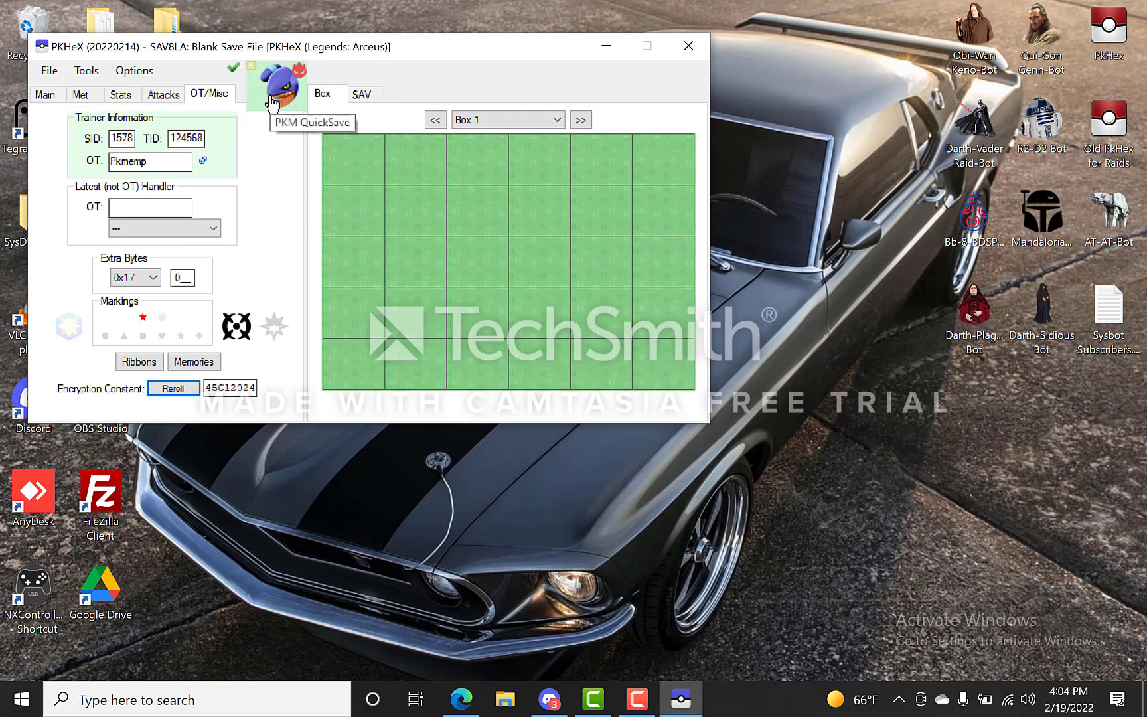
{"action": "left_click", "coordinate": [54, 71]}
{"action": "left_click", "coordinate": [278, 192]}
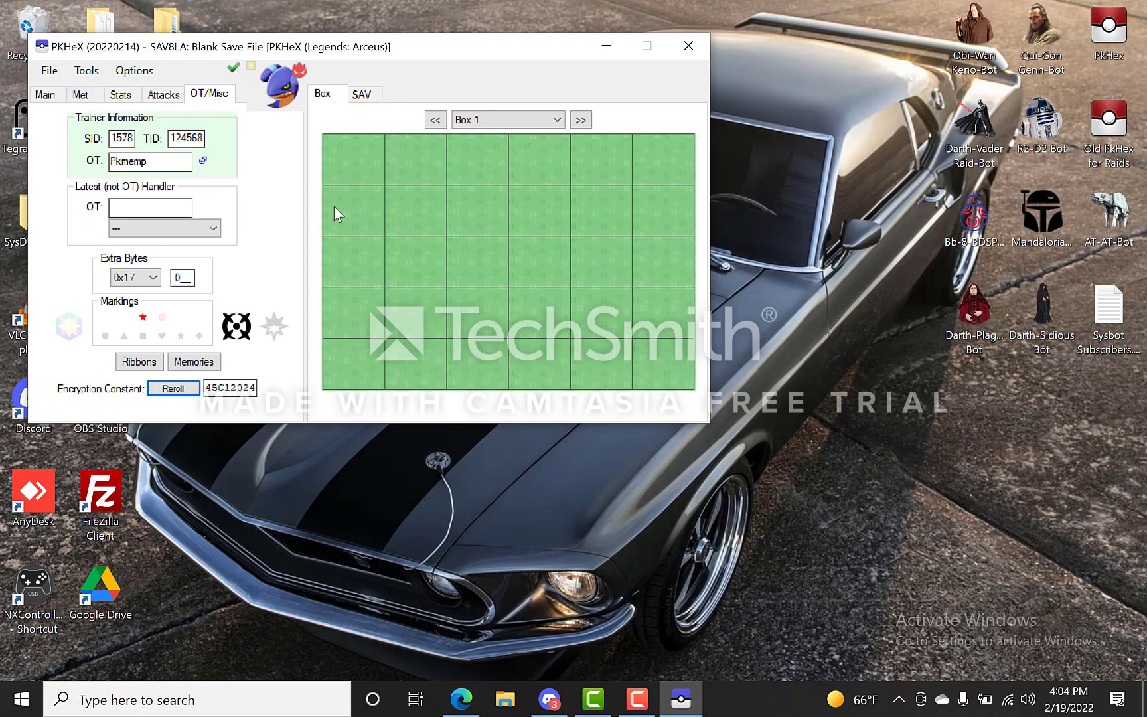
Generate a living dex with the Auto-Legality Mod
{"action": "left_click", "coordinate": [84, 72]}
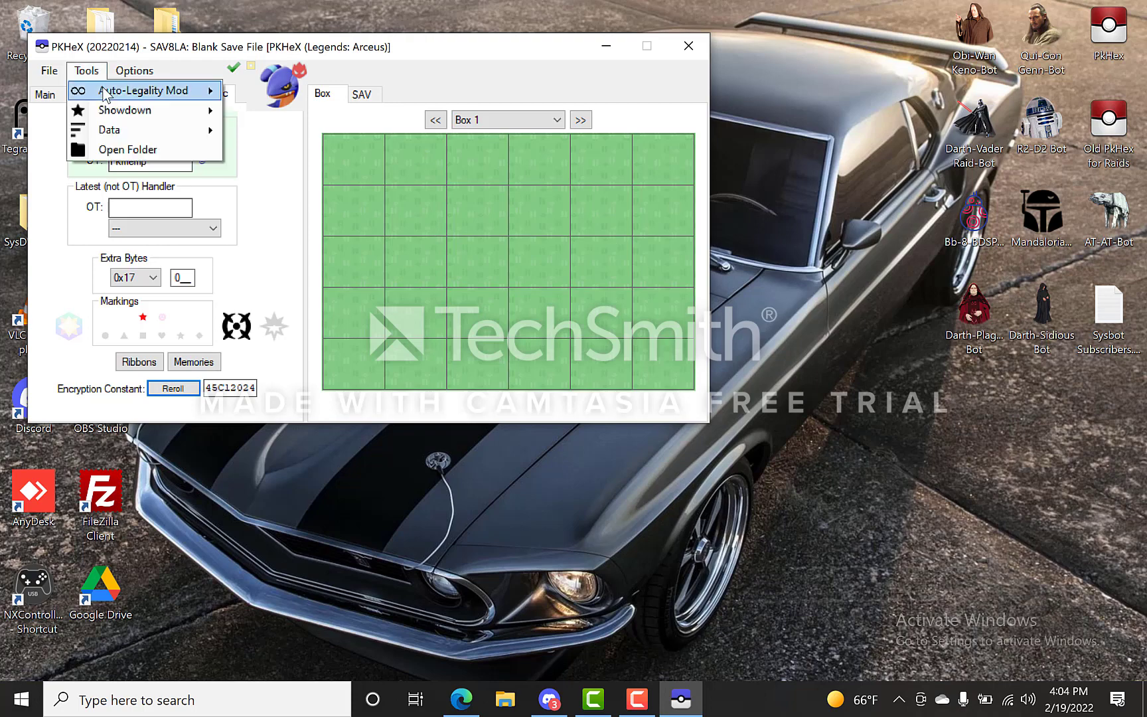
{"action": "mouse_move", "coordinate": [104, 90]}
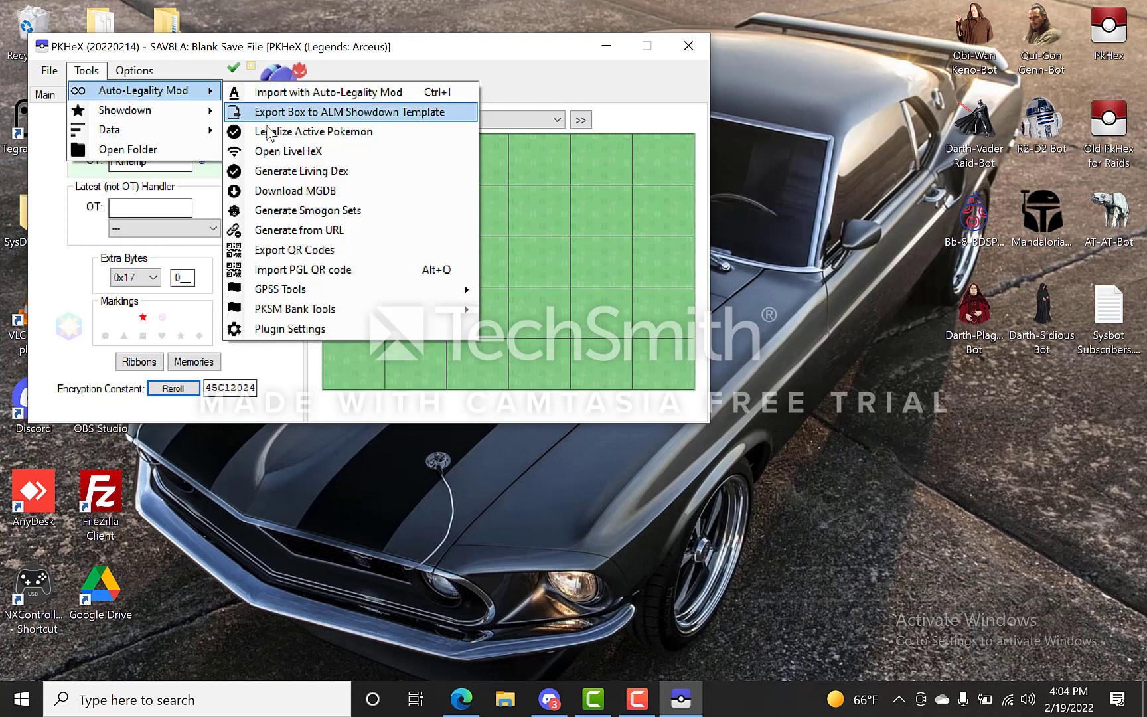
{"action": "left_click", "coordinate": [310, 171]}
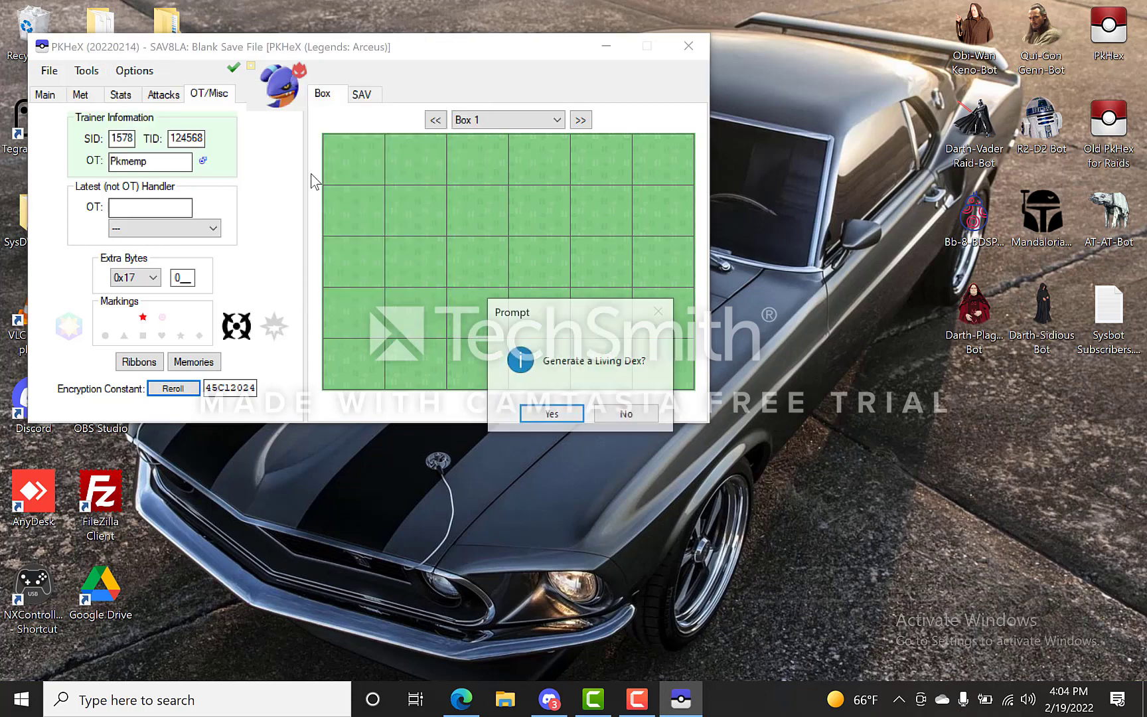
{"action": "left_click", "coordinate": [565, 417]}
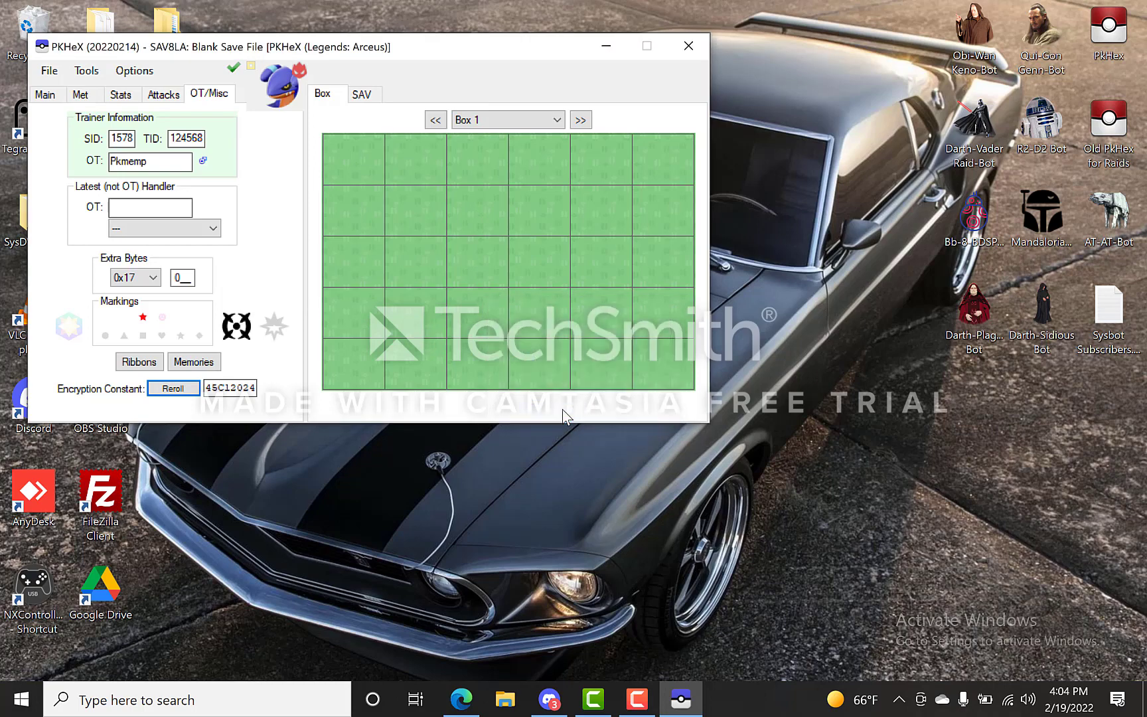
Browse the generated living dex through Box 8 and back to Box 1, and examine the Pikachu's details
{"action": "left_click", "coordinate": [580, 120]}
{"action": "left_click", "coordinate": [580, 120]}
{"action": "left_click", "coordinate": [580, 121]}
{"action": "left_click", "coordinate": [580, 120]}
{"action": "left_click", "coordinate": [580, 121]}
{"action": "left_click", "coordinate": [581, 120]}
{"action": "left_click", "coordinate": [581, 120]}
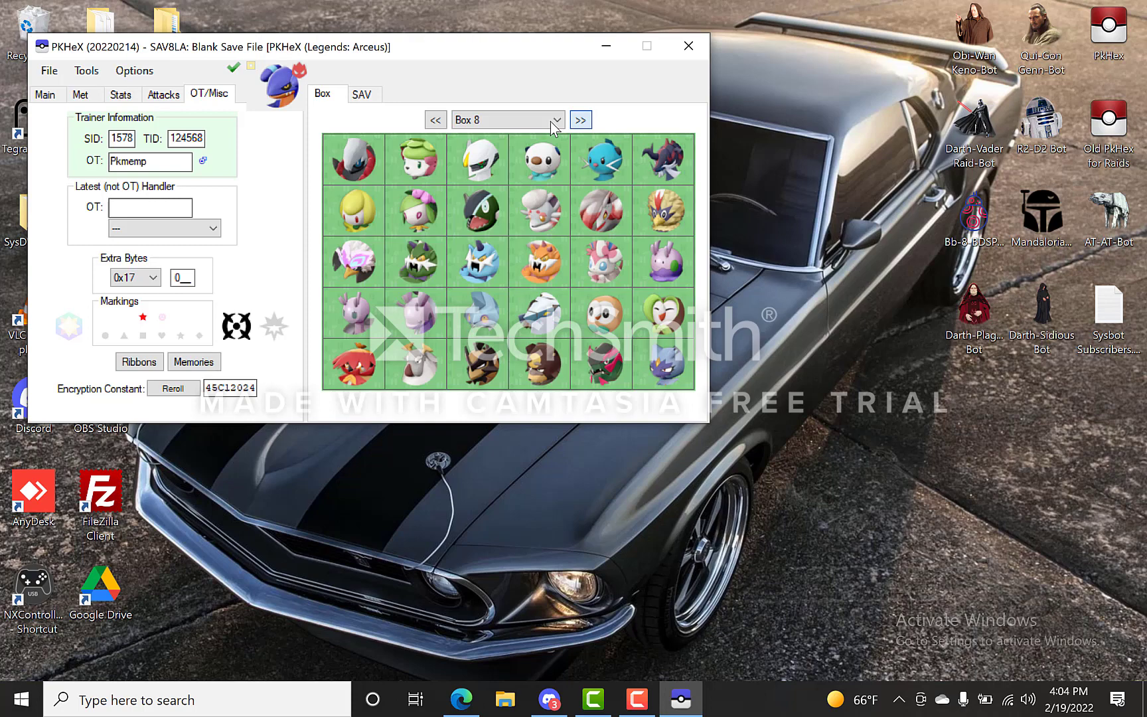
{"action": "left_click", "coordinate": [446, 120]}
{"action": "left_click", "coordinate": [445, 120]}
{"action": "left_click", "coordinate": [445, 119]}
{"action": "left_click", "coordinate": [445, 120]}
{"action": "left_click", "coordinate": [445, 119]}
{"action": "left_click", "coordinate": [445, 119]}
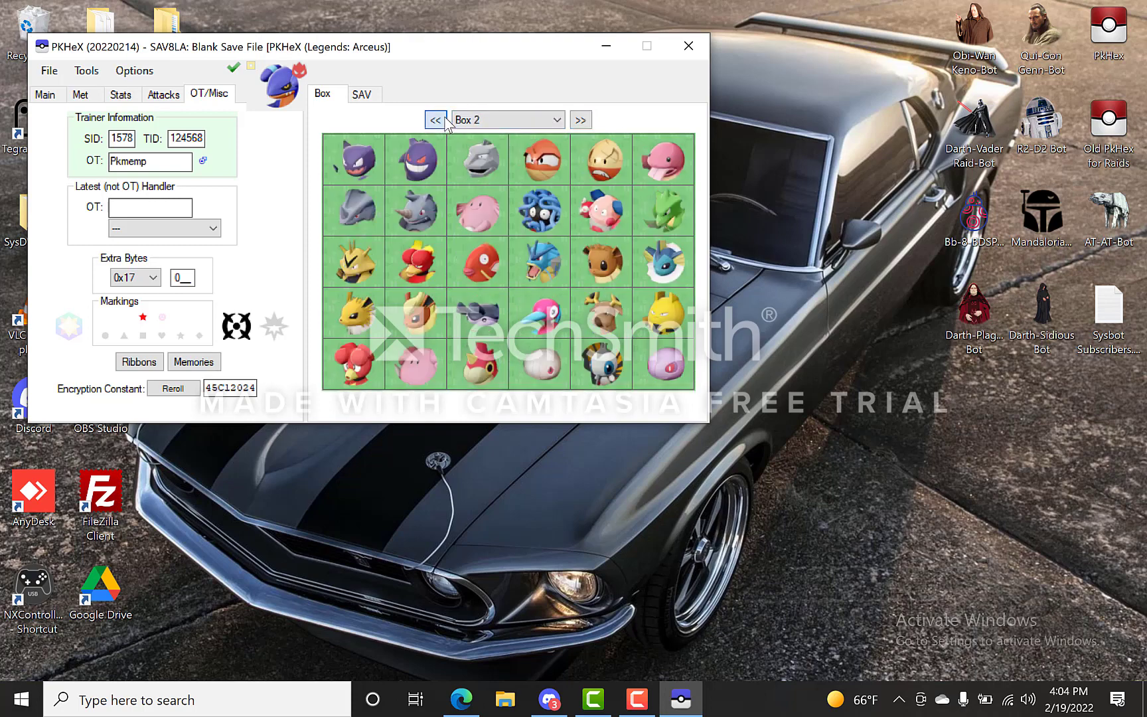
{"action": "left_click", "coordinate": [445, 120]}
{"action": "left_click", "coordinate": [446, 120]}
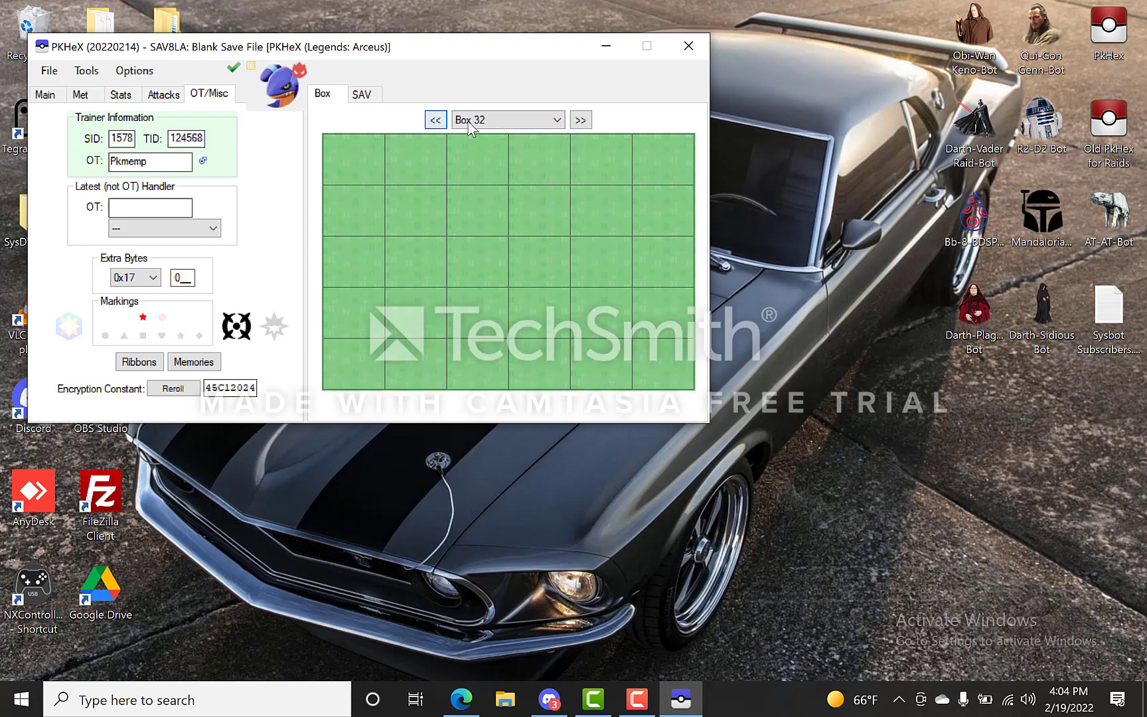
{"action": "left_click", "coordinate": [581, 121]}
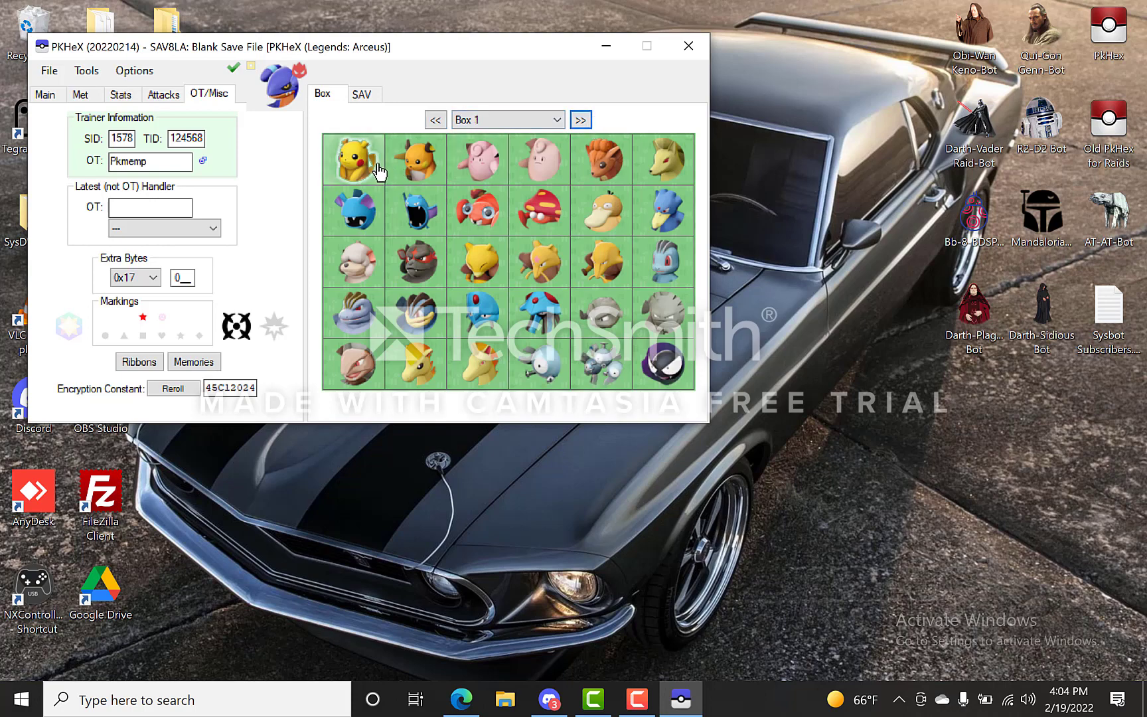
{"action": "mouse_move", "coordinate": [348, 161]}
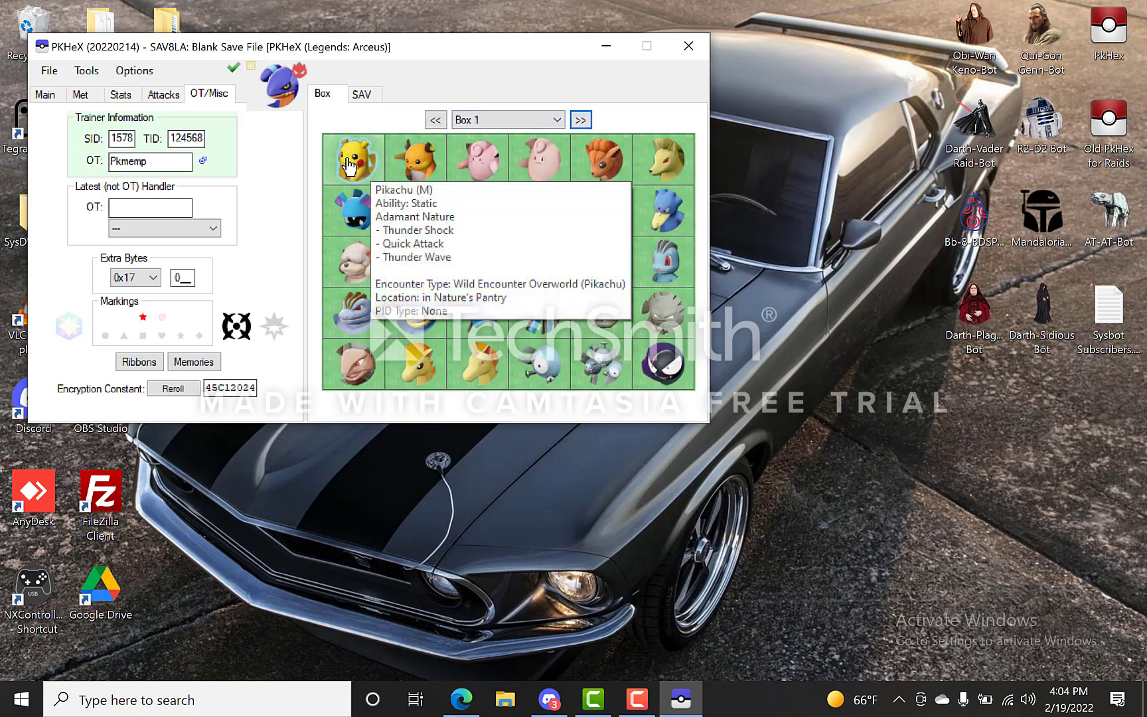
Add a Batch Editor instruction for the boxes that sets the PID property
{"action": "left_click", "coordinate": [86, 71]}
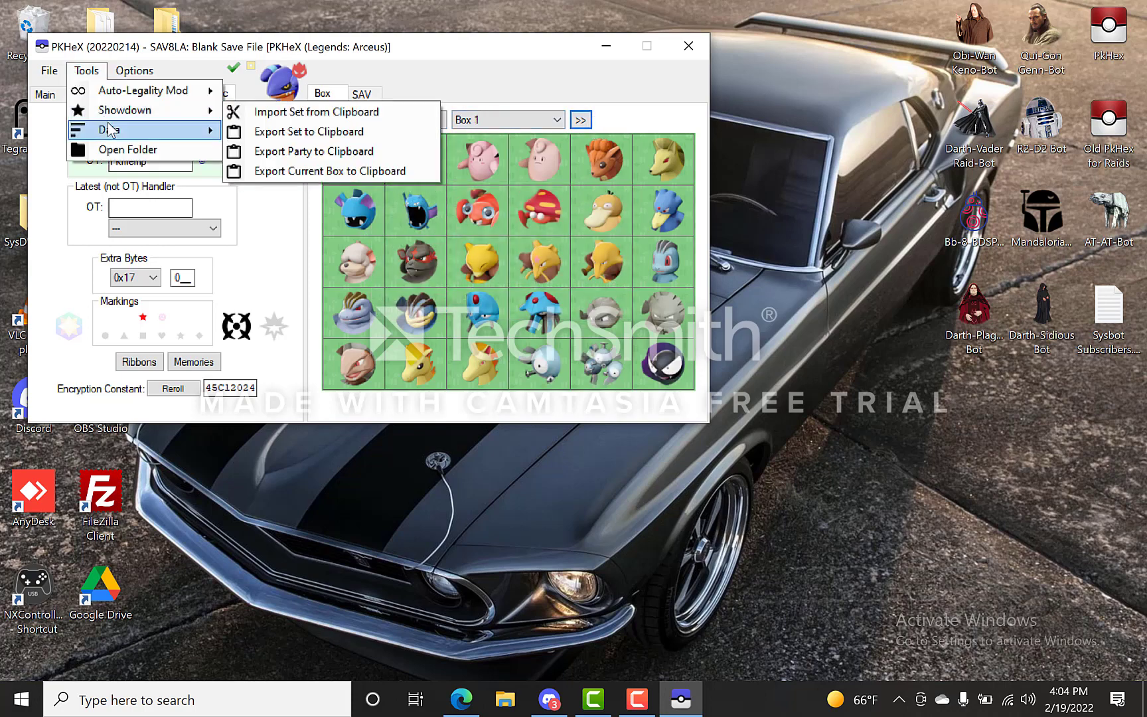
{"action": "mouse_move", "coordinate": [109, 130]}
{"action": "left_click", "coordinate": [286, 268]}
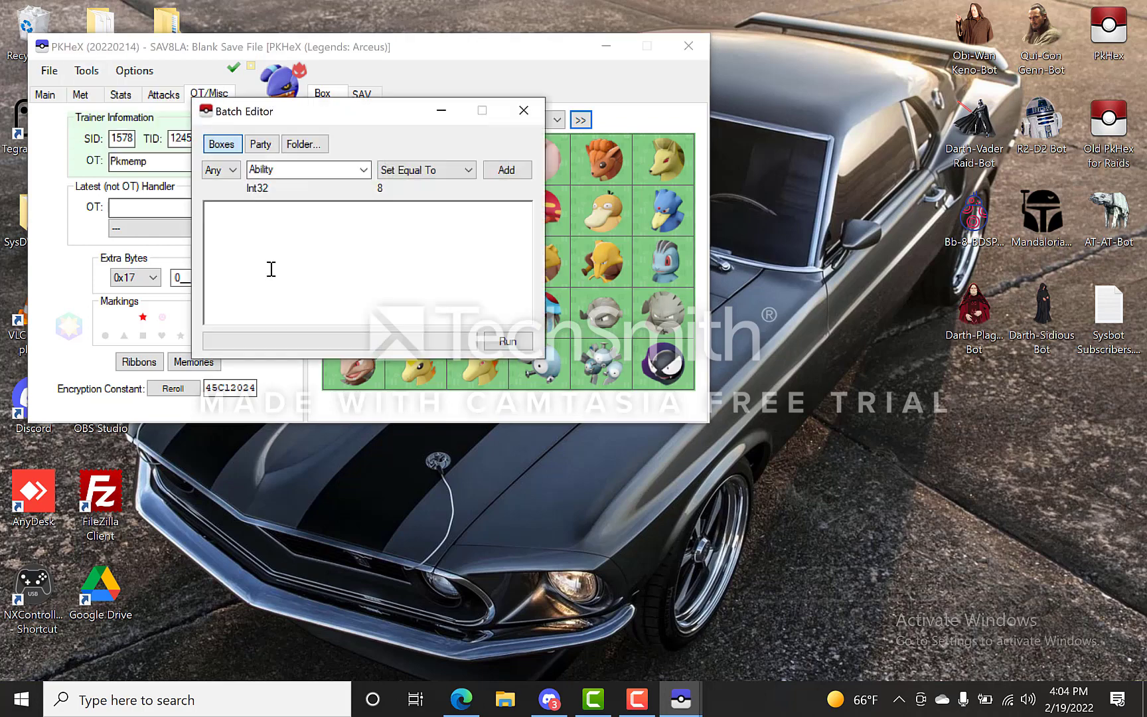
{"action": "left_click", "coordinate": [309, 171]}
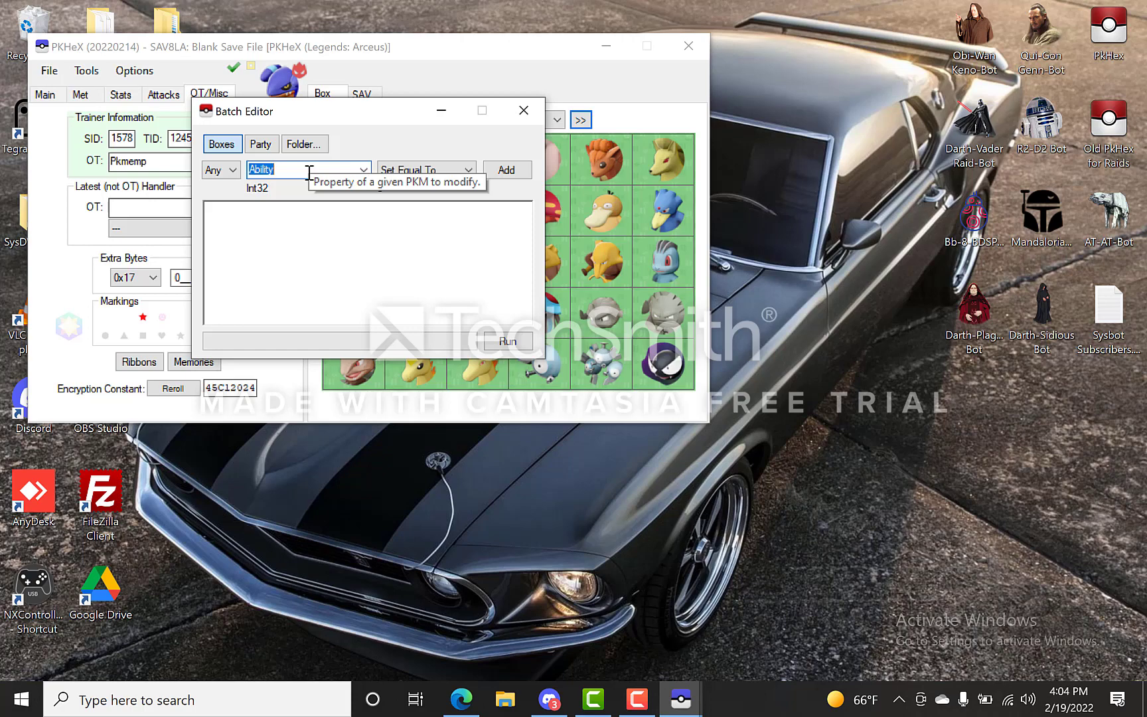
{"action": "type", "text": "piD"}
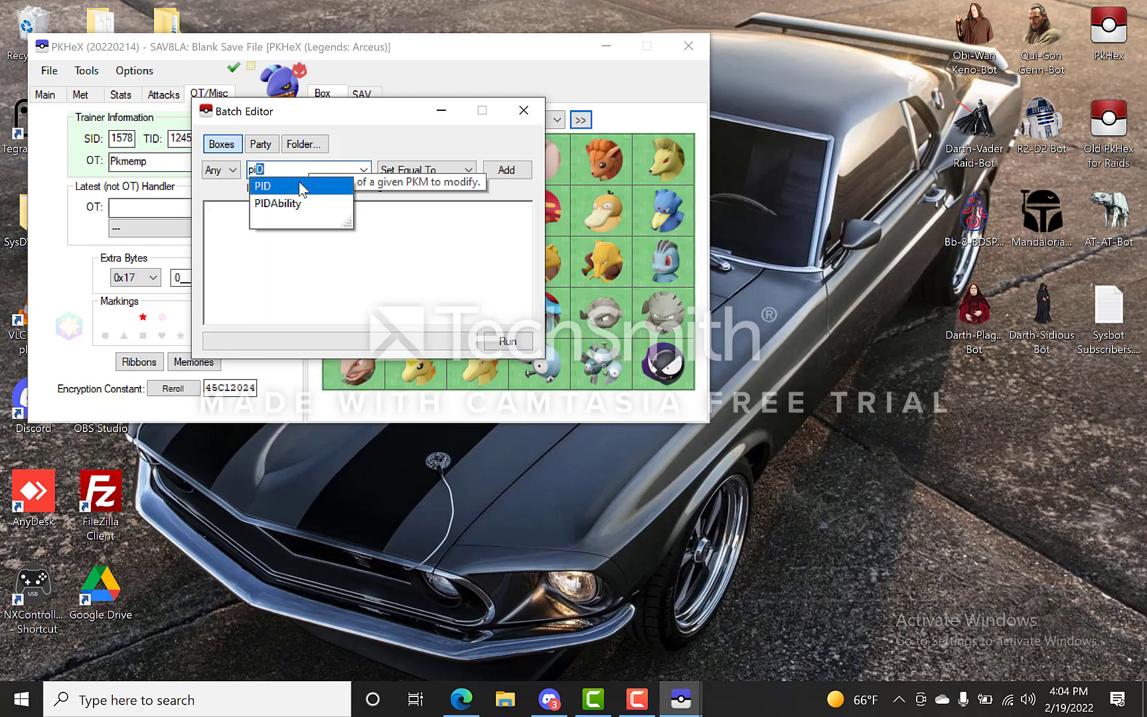
{"action": "left_click", "coordinate": [299, 186]}
{"action": "left_click", "coordinate": [521, 171]}
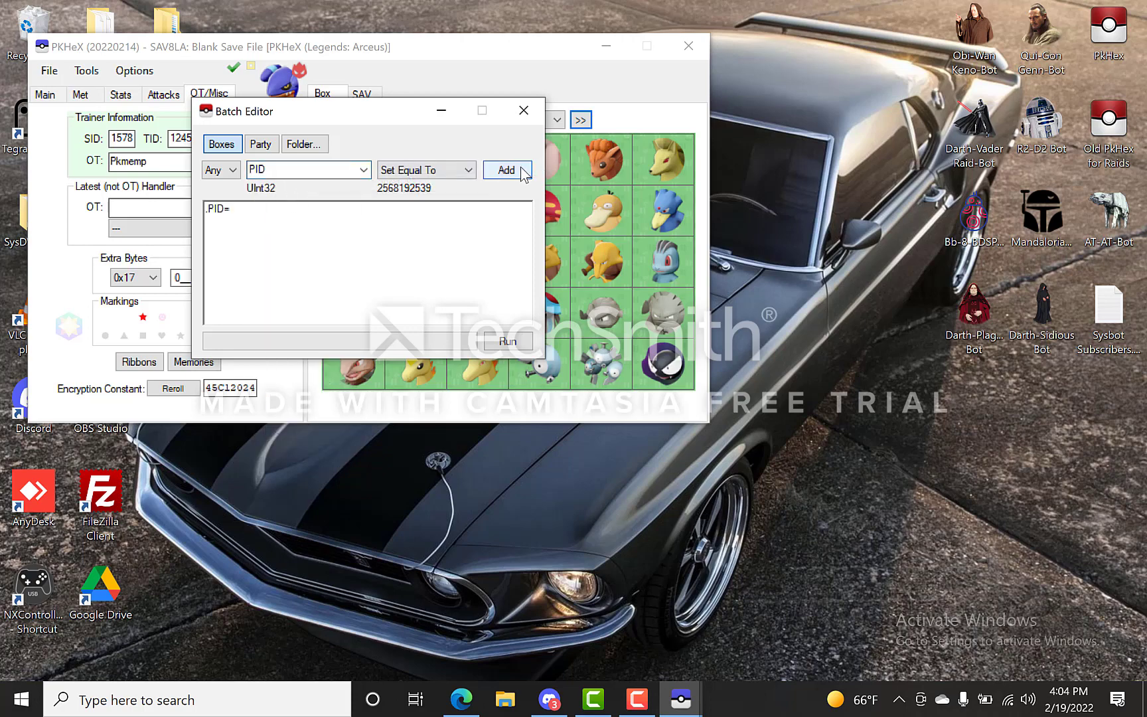
Complete the batch instruction as .PID=$shiny0, run it on the boxes and close the Batch Editor
{"action": "left_click", "coordinate": [278, 226]}
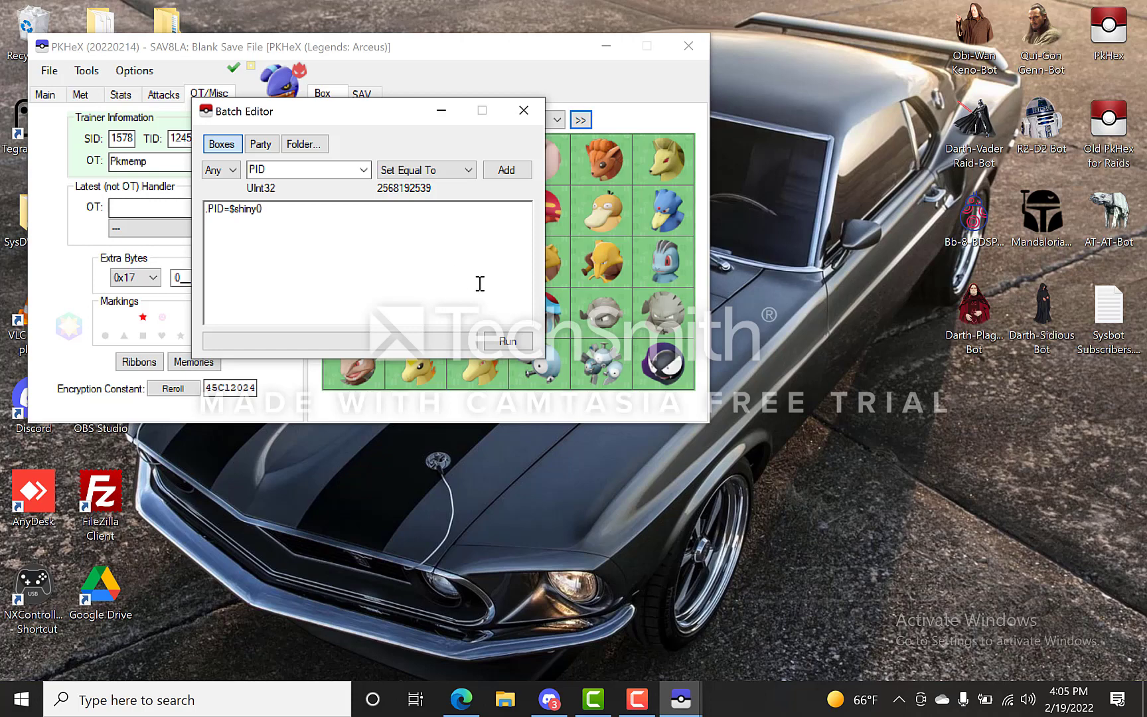
{"action": "left_click", "coordinate": [506, 343]}
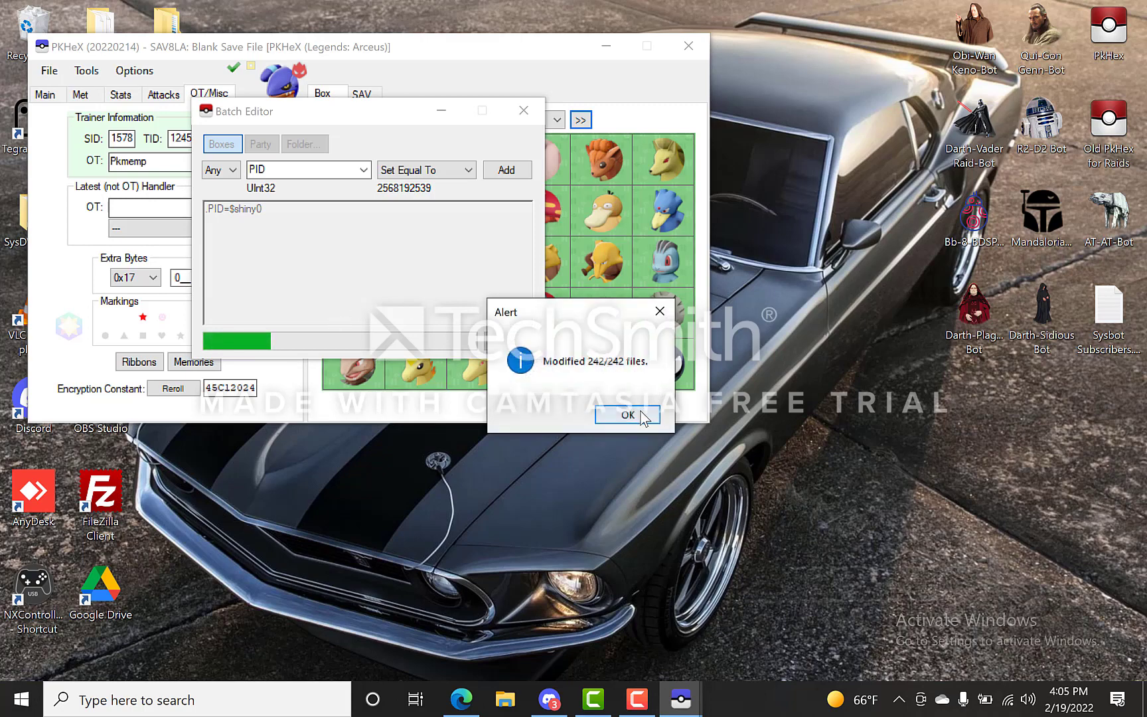
{"action": "left_click", "coordinate": [640, 411]}
{"action": "left_click", "coordinate": [524, 111]}
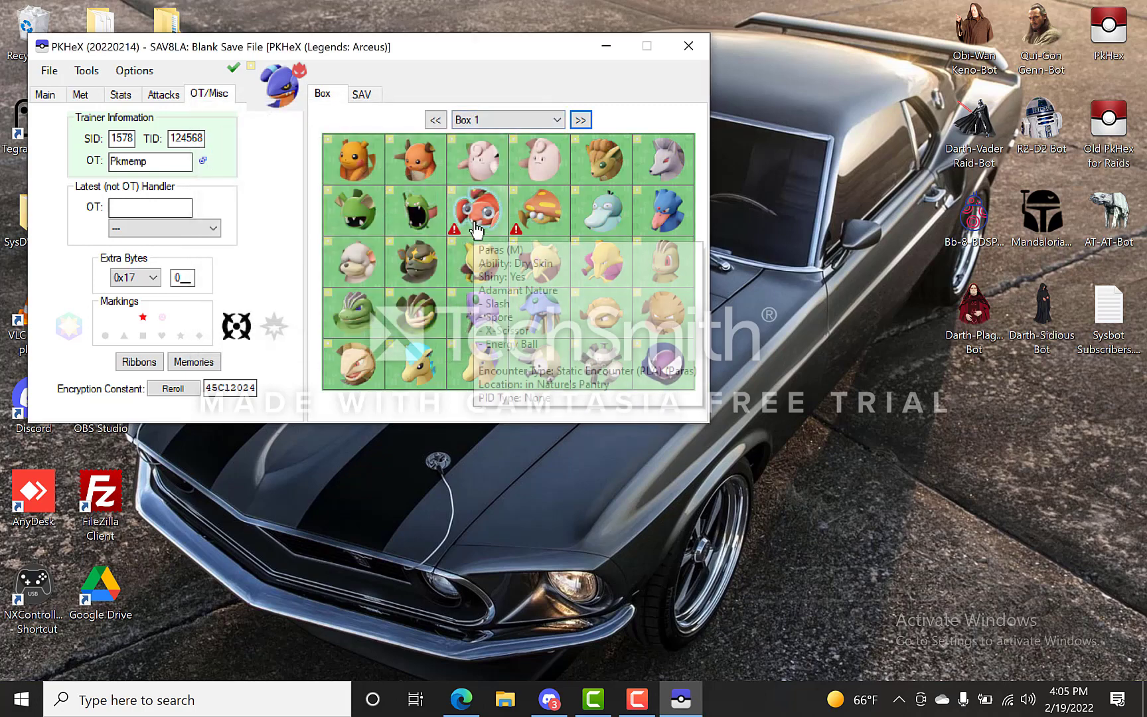
Load the flagged Paras from Box 1 into the editor and check its legality
{"action": "left_click_drag", "start_coordinate": [478, 211], "coordinate": [285, 83]}
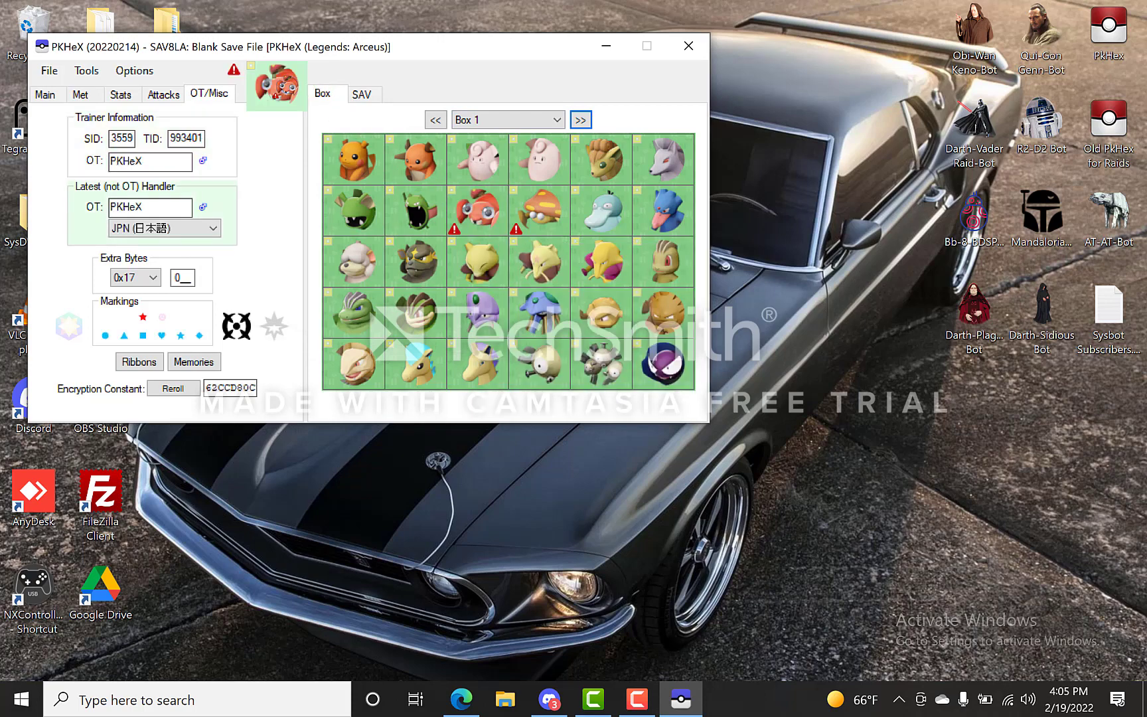
{"action": "left_click", "coordinate": [234, 70]}
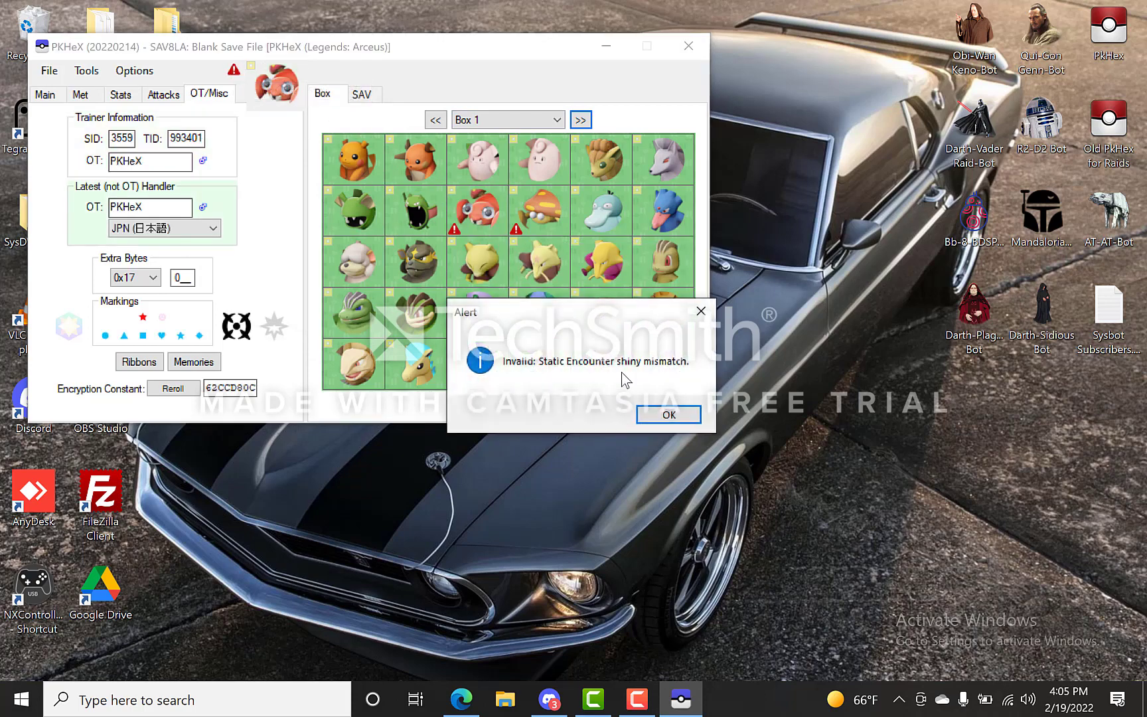
{"action": "left_click", "coordinate": [664, 415]}
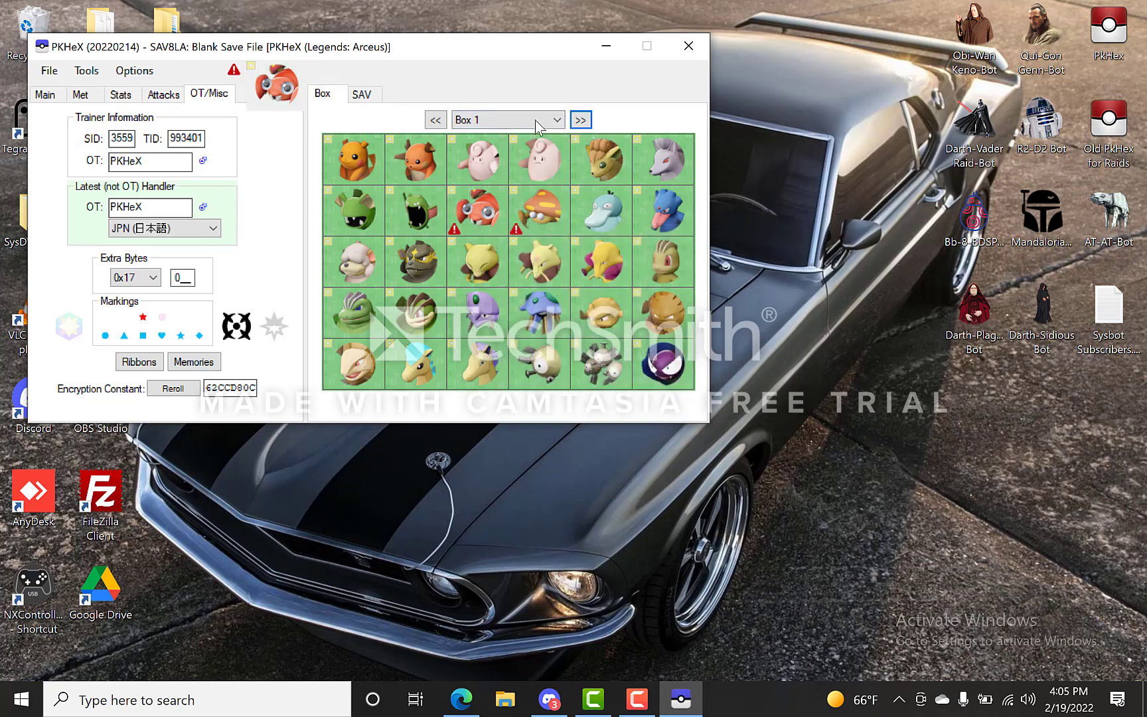
Reroll the Paras's PID, make it star shiny and check its legality again
{"action": "left_click", "coordinate": [48, 94]}
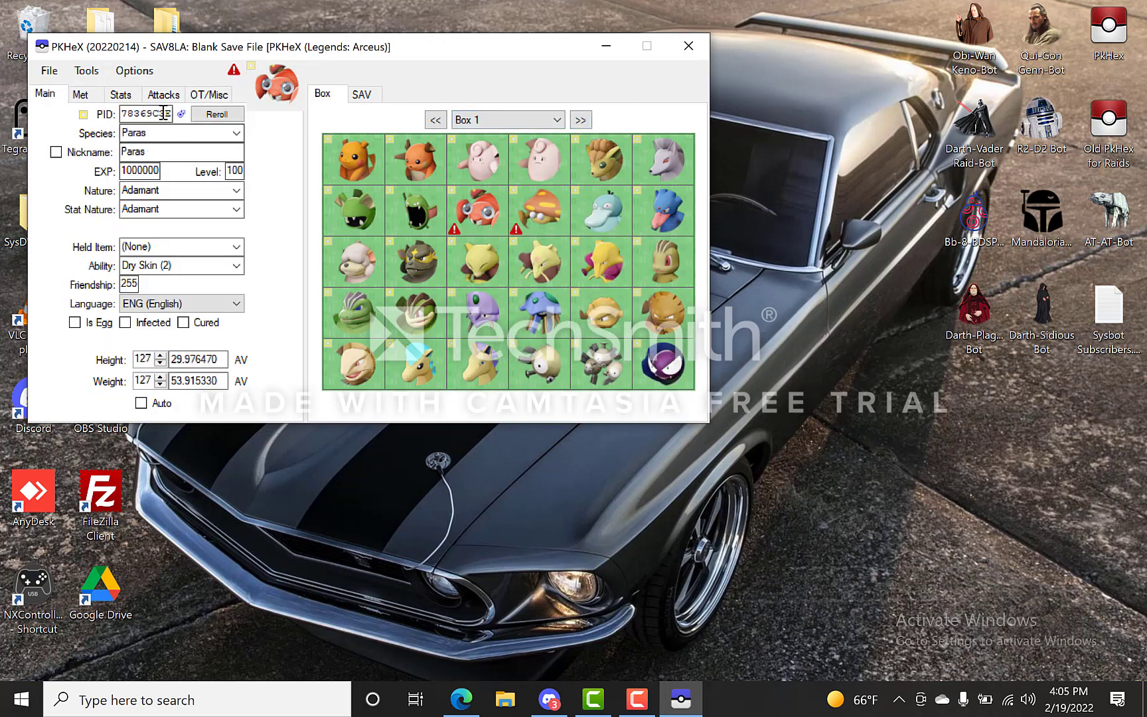
{"action": "left_click", "coordinate": [217, 113]}
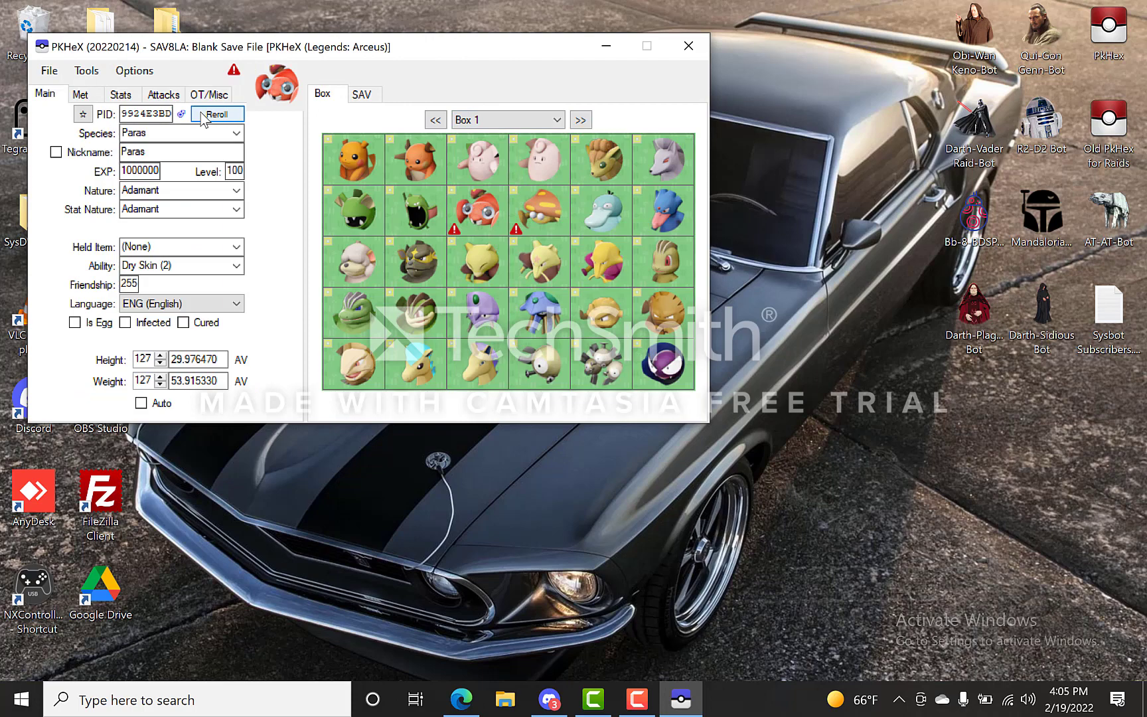
{"action": "left_click", "coordinate": [83, 114]}
{"action": "left_click", "coordinate": [235, 69]}
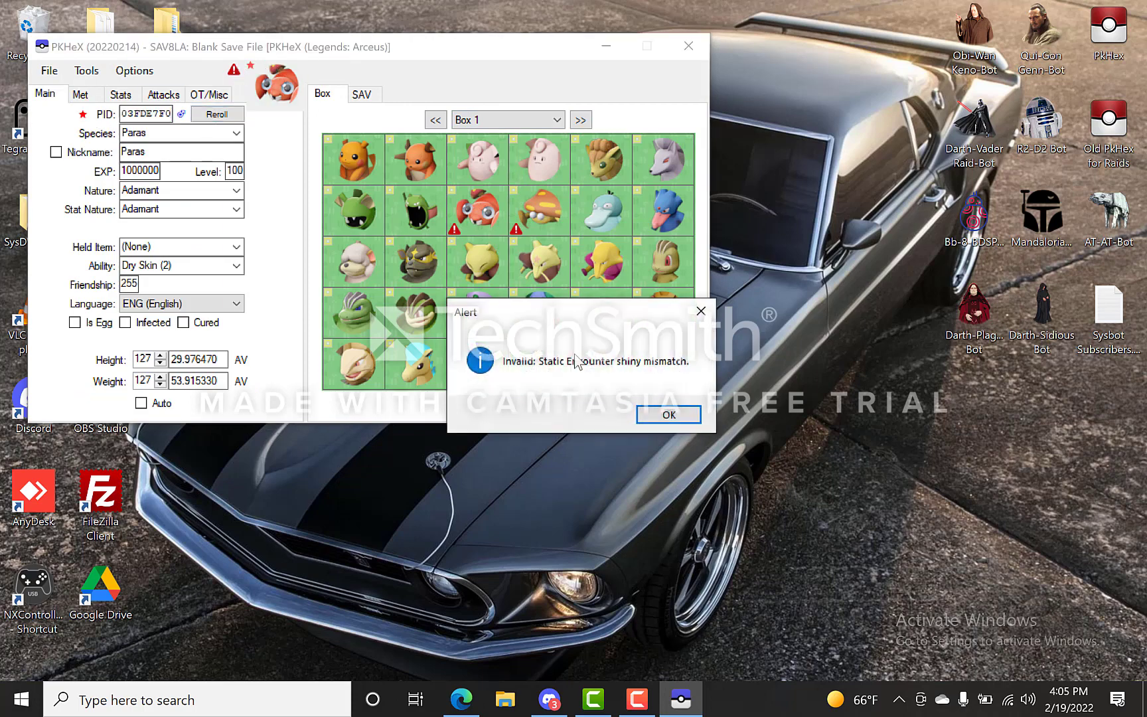
Dismiss the legality alert and legalize the active Paras with Auto-Legality Mod
{"action": "left_click", "coordinate": [657, 406]}
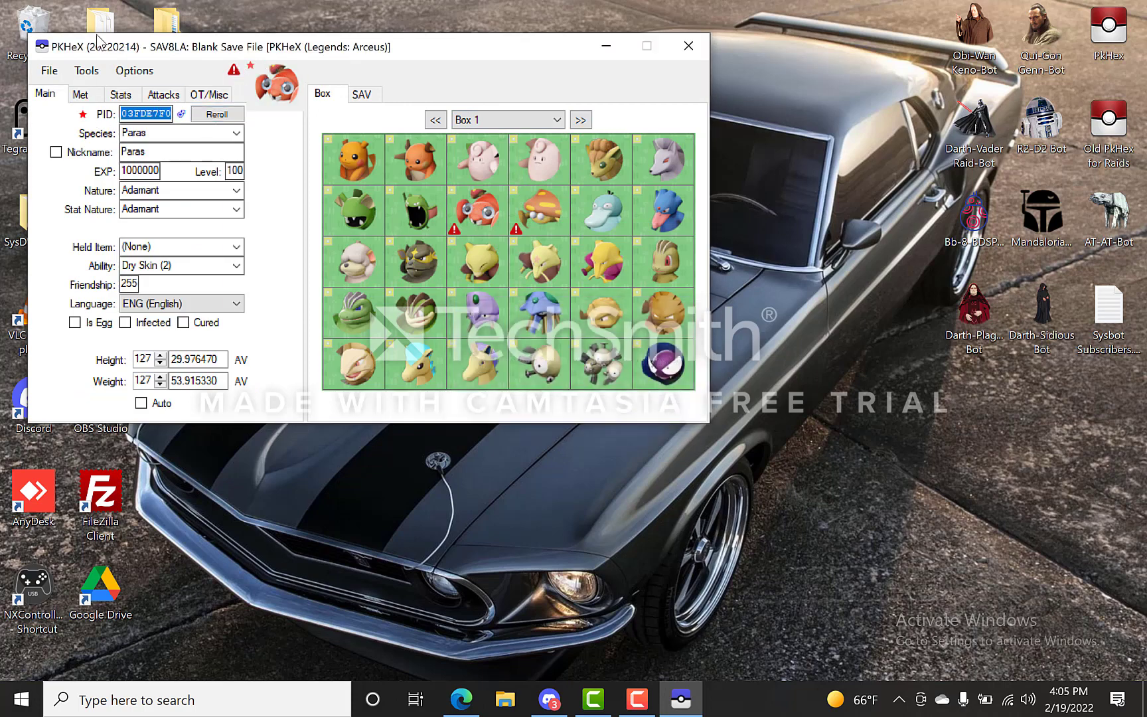
{"action": "left_click", "coordinate": [86, 70]}
{"action": "mouse_move", "coordinate": [106, 90]}
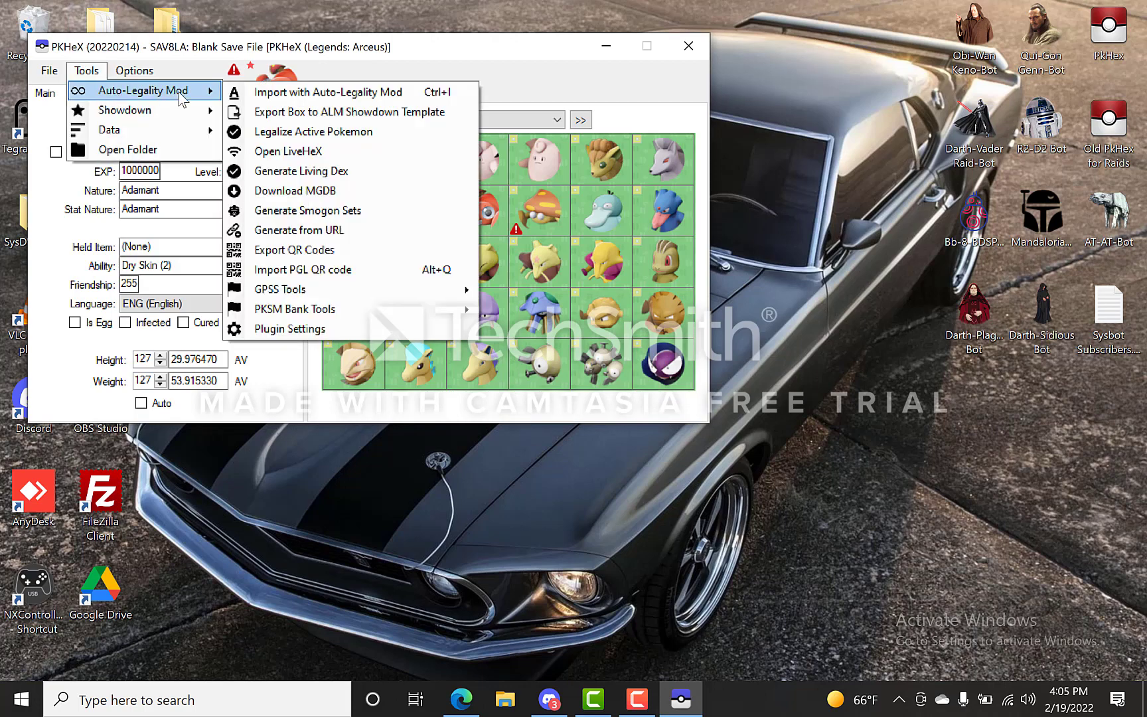
{"action": "left_click", "coordinate": [306, 133]}
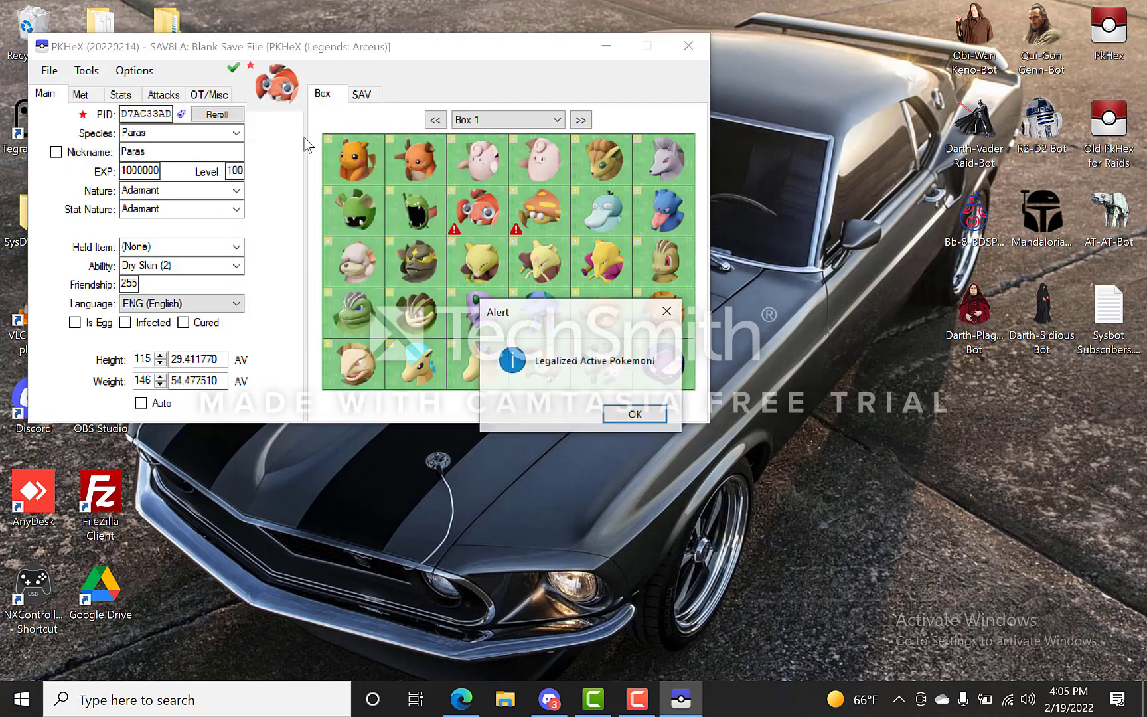
{"action": "left_click", "coordinate": [634, 413]}
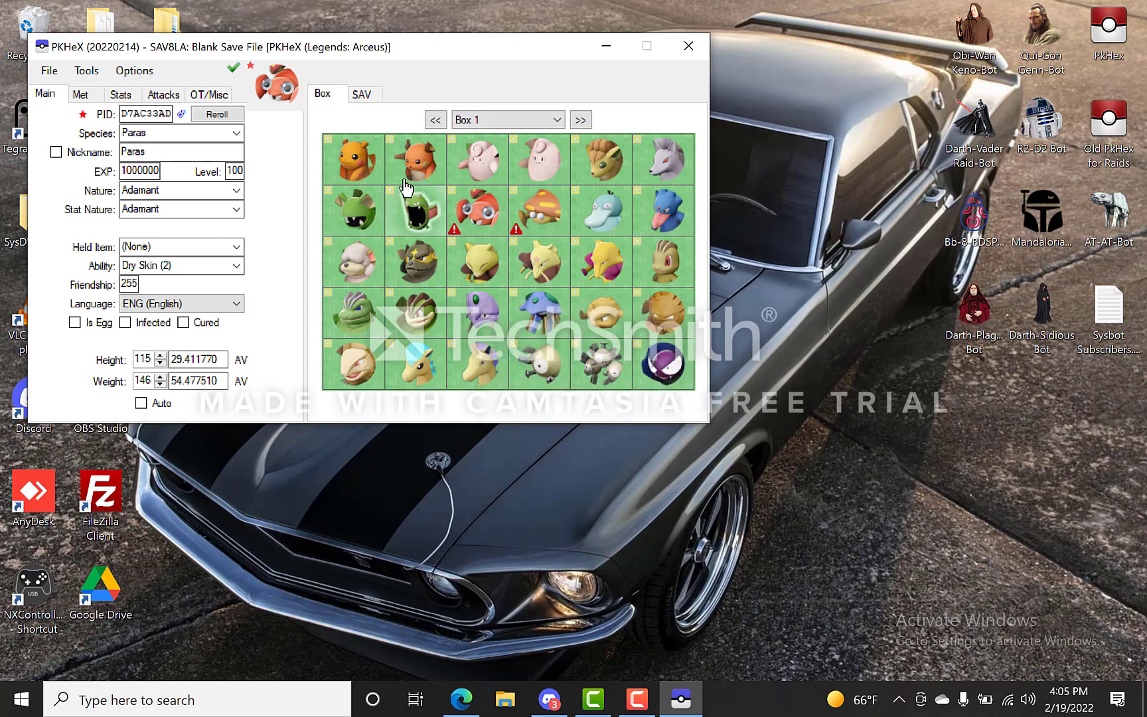
Store the legalized Paras in Box 1, load the flagged Parasect, legalize it and put it back in its slot
{"action": "left_click_drag", "start_coordinate": [487, 226], "coordinate": [279, 86]}
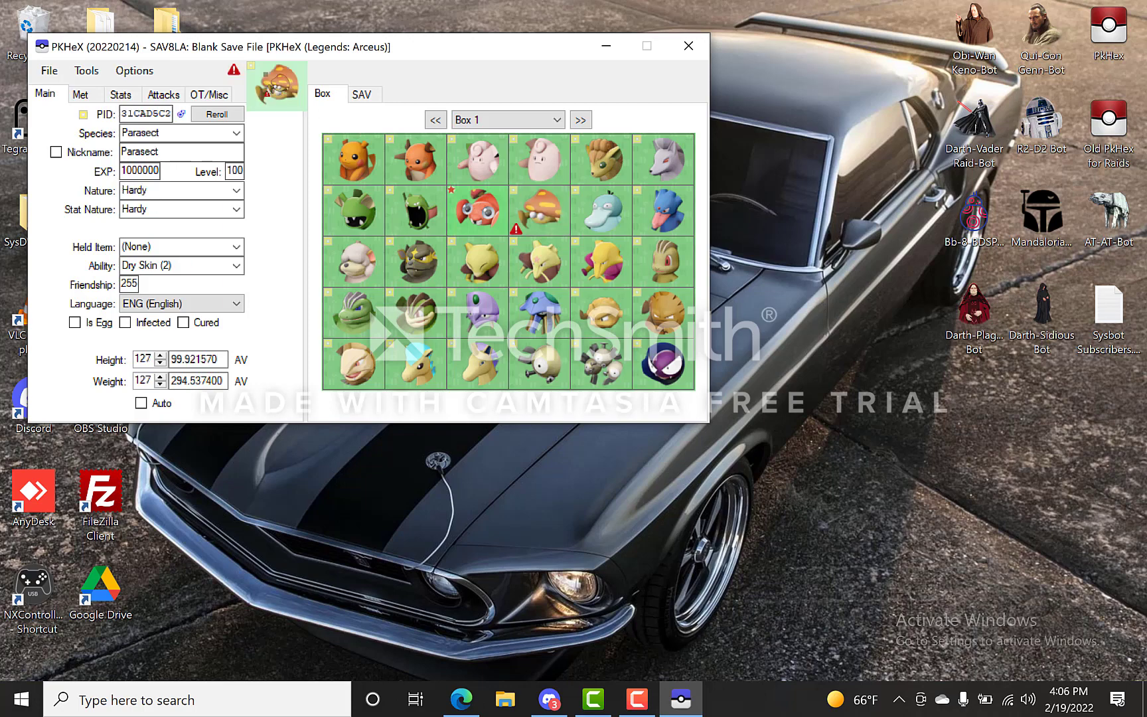
{"action": "left_click", "coordinate": [86, 71]}
{"action": "mouse_move", "coordinate": [101, 90]}
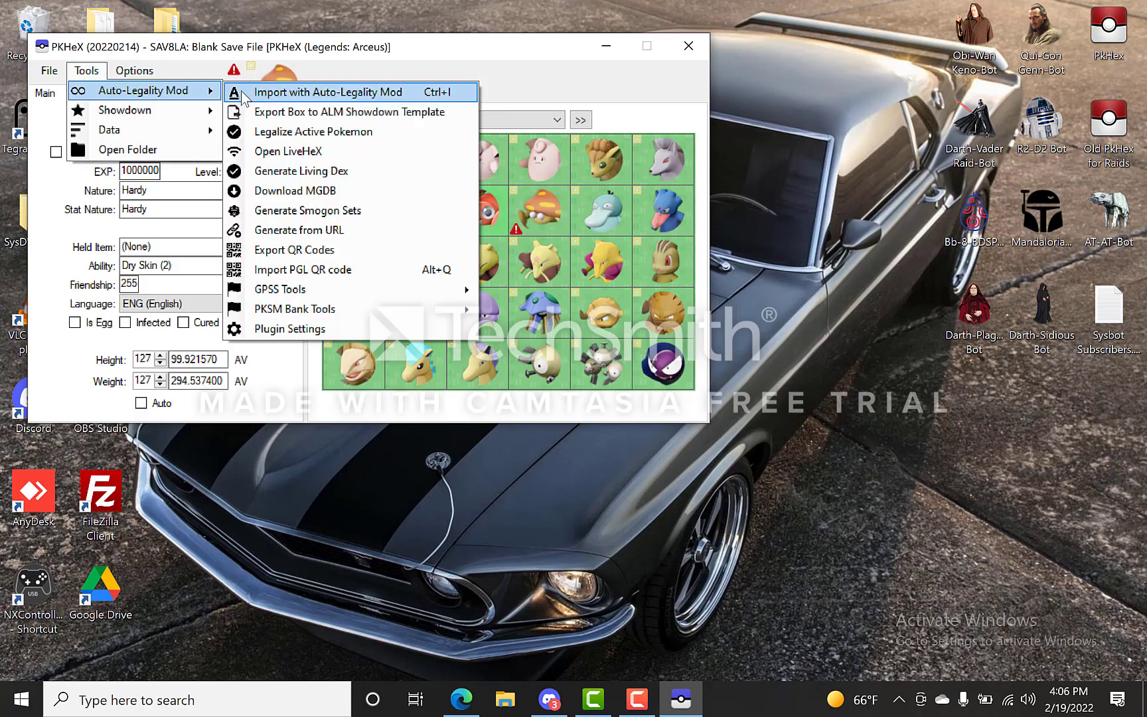
{"action": "left_click", "coordinate": [296, 134]}
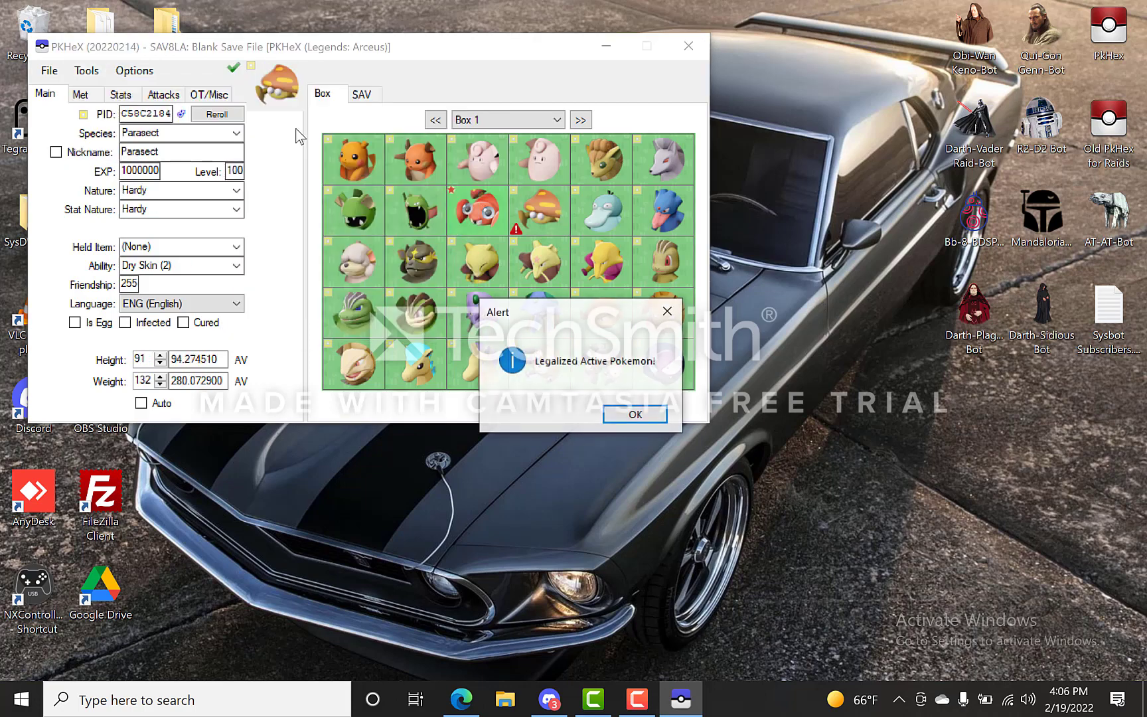
{"action": "left_click", "coordinate": [635, 415]}
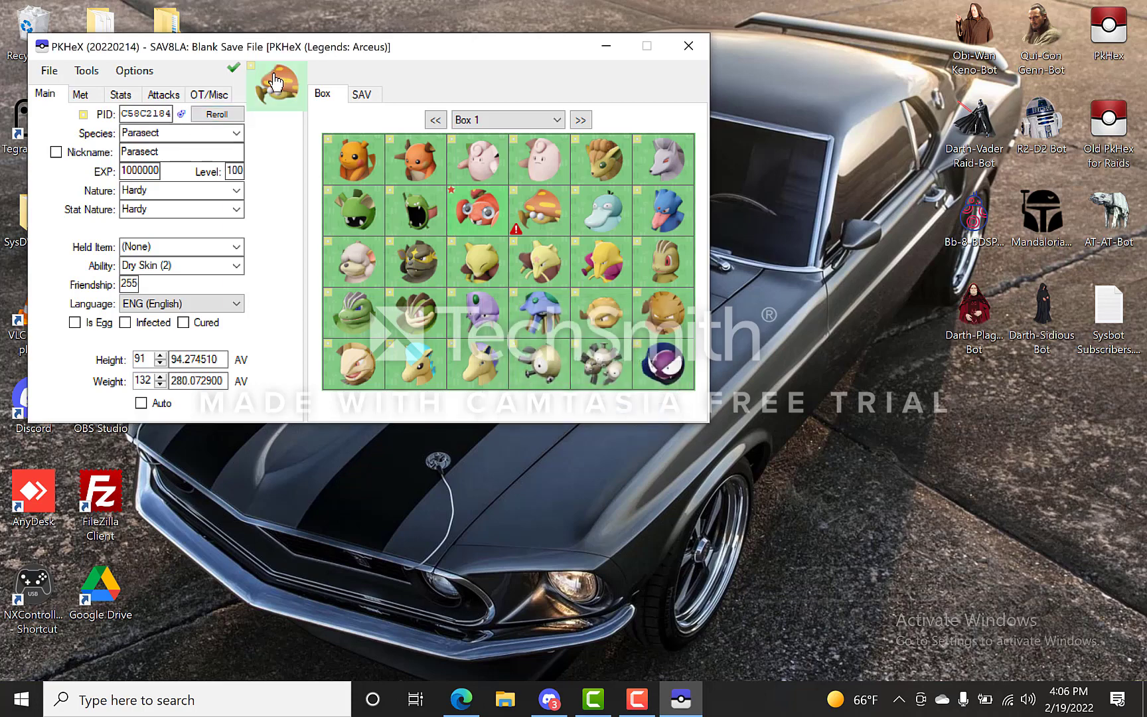
{"action": "left_click_drag", "start_coordinate": [274, 83], "coordinate": [534, 212]}
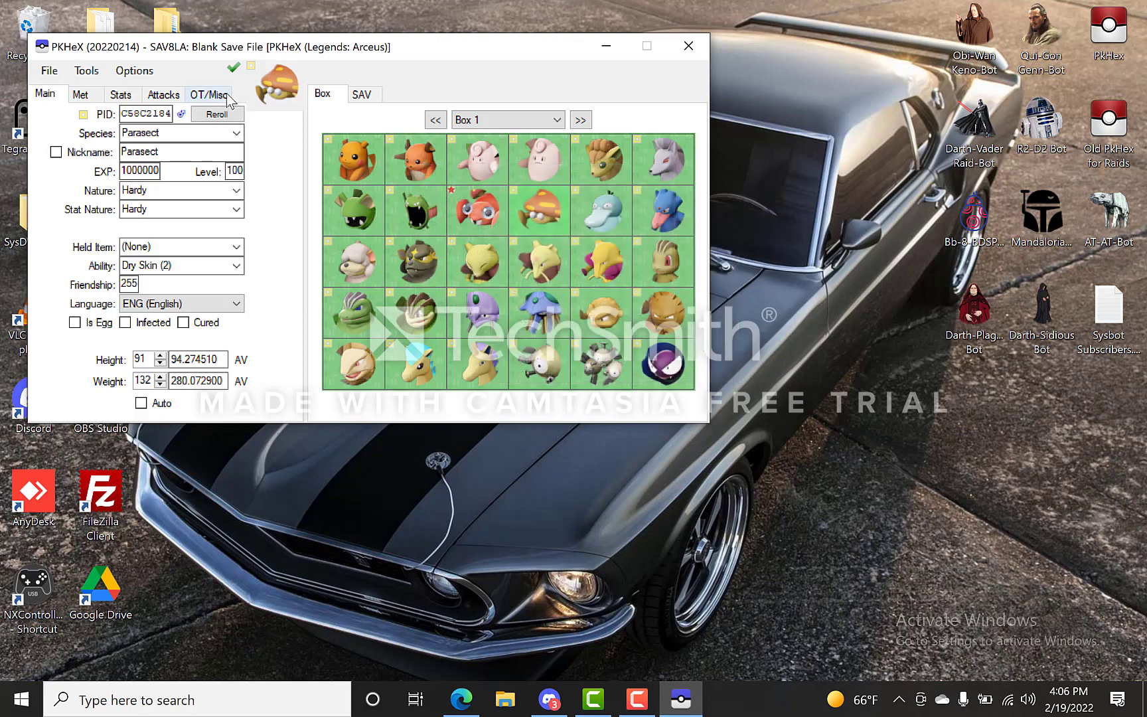
{"action": "left_click", "coordinate": [87, 70]}
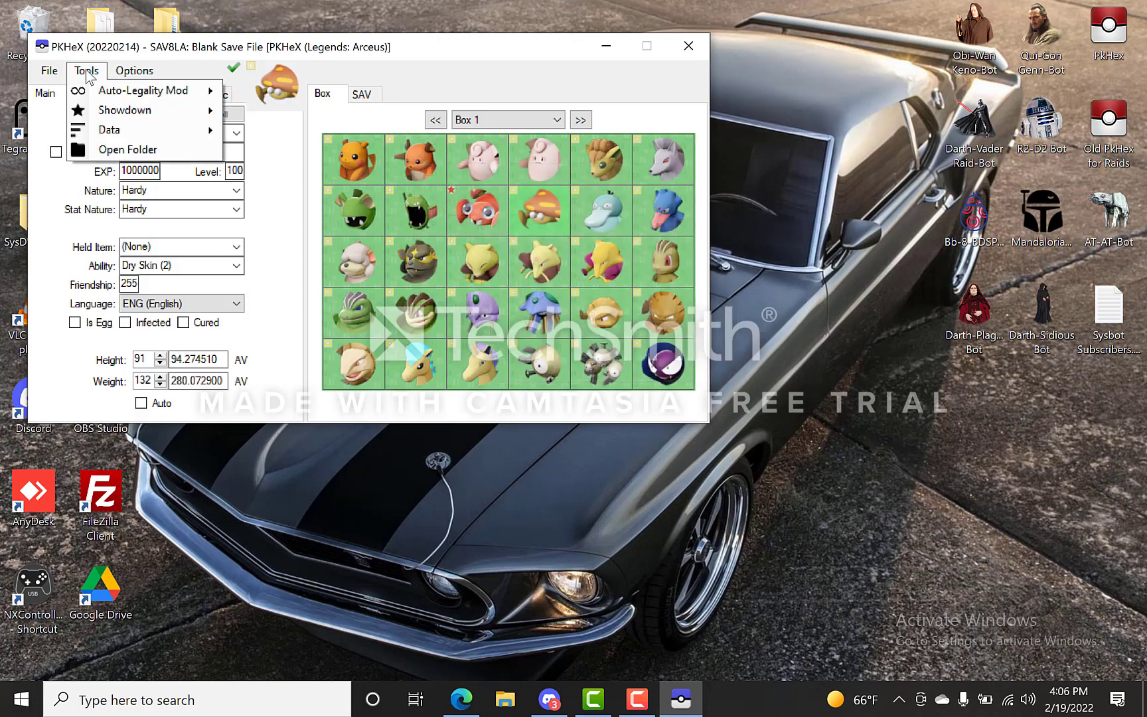
{"action": "mouse_move", "coordinate": [119, 129]}
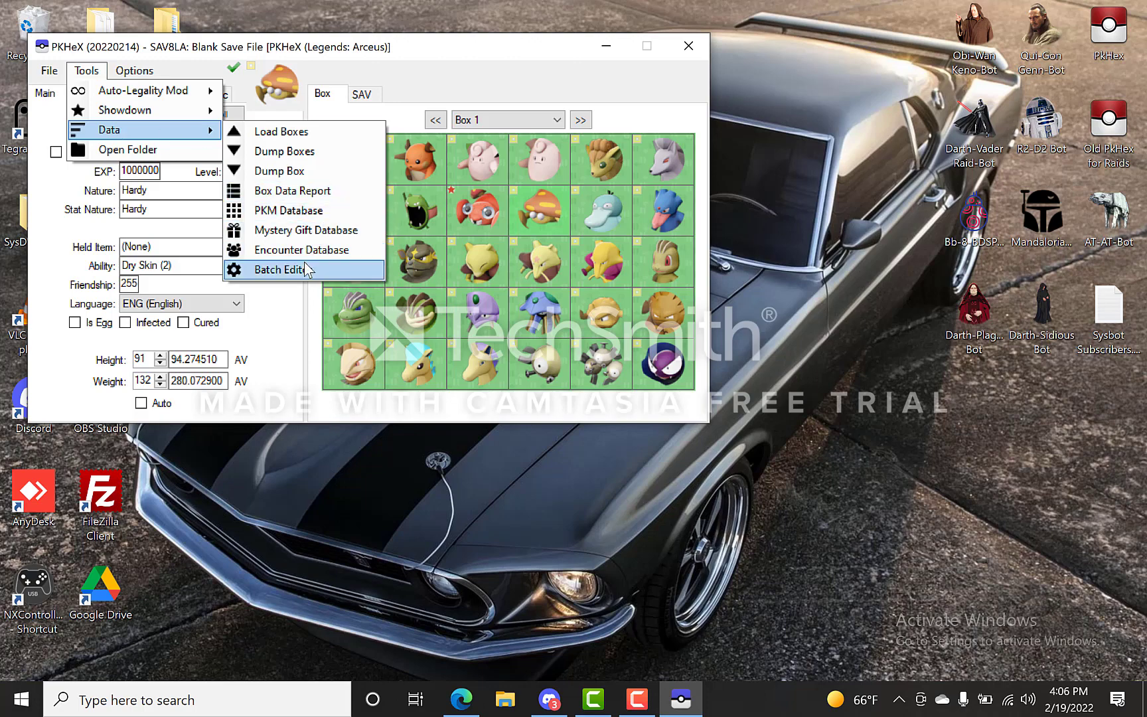
{"action": "left_click", "coordinate": [295, 269]}
{"action": "left_click", "coordinate": [307, 171]}
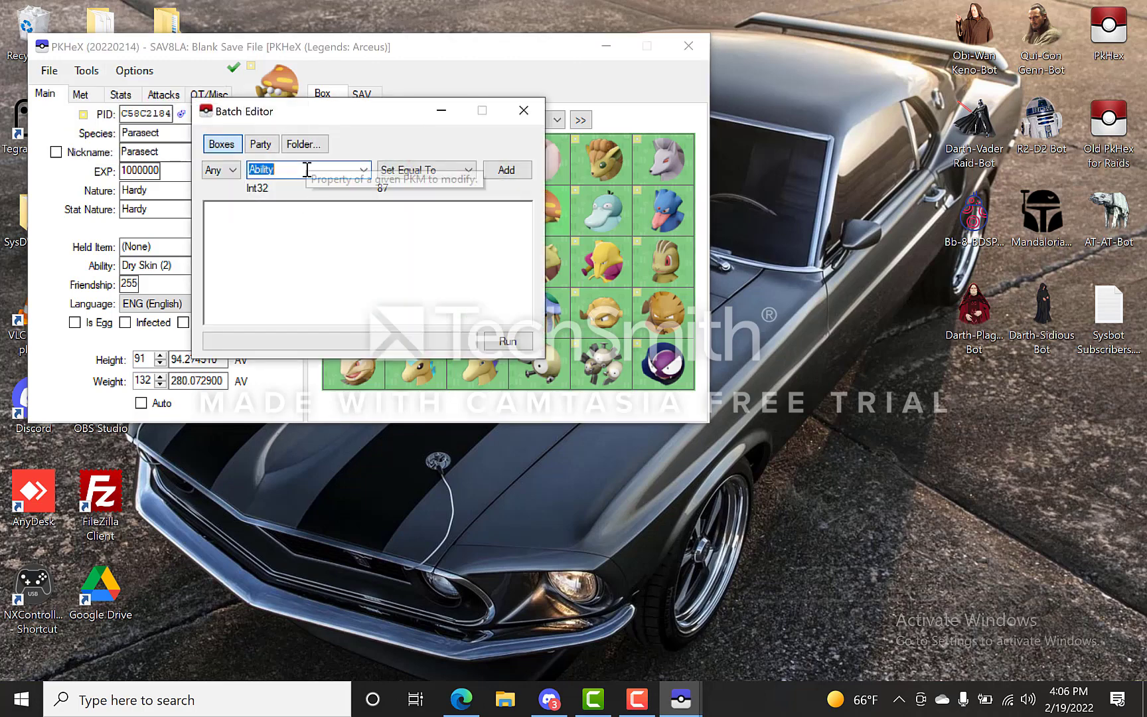
{"action": "type", "text": "tid"}
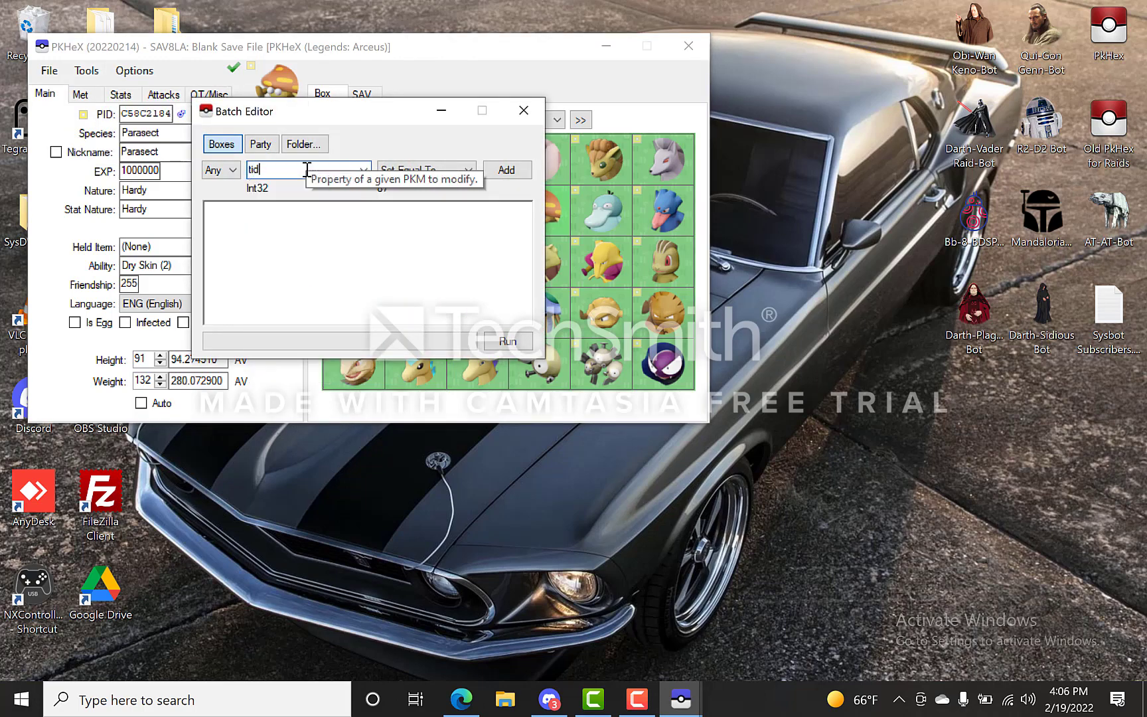
{"action": "key", "text": "BackSpace"}
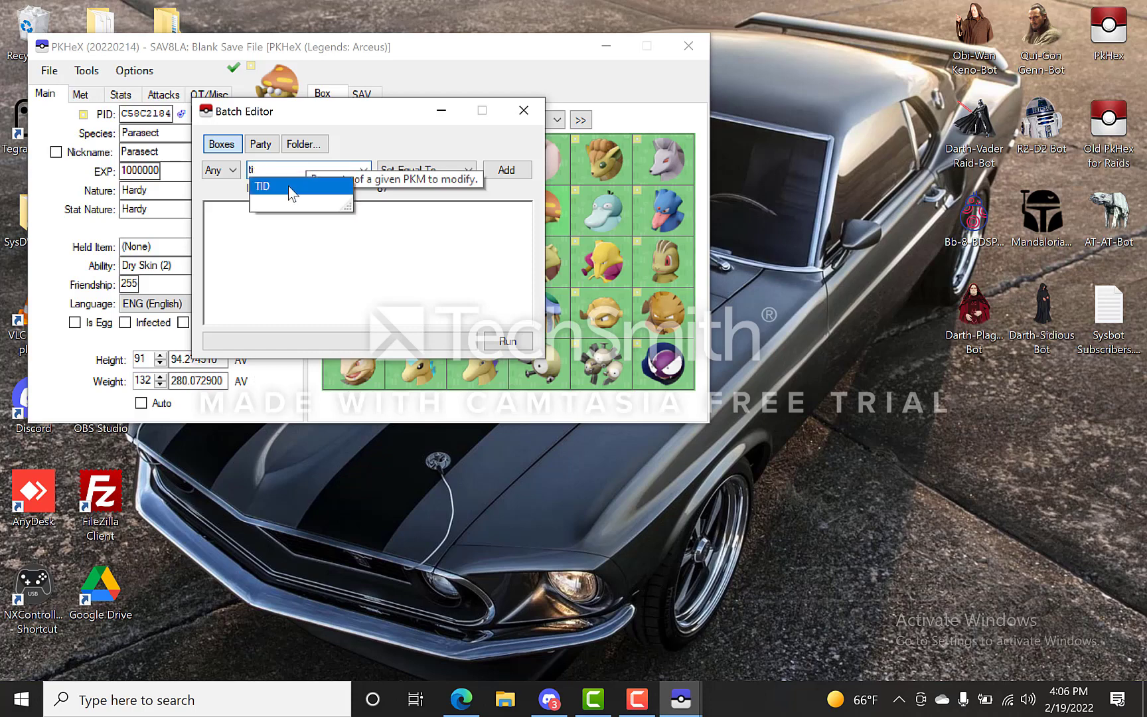
{"action": "left_click", "coordinate": [290, 187]}
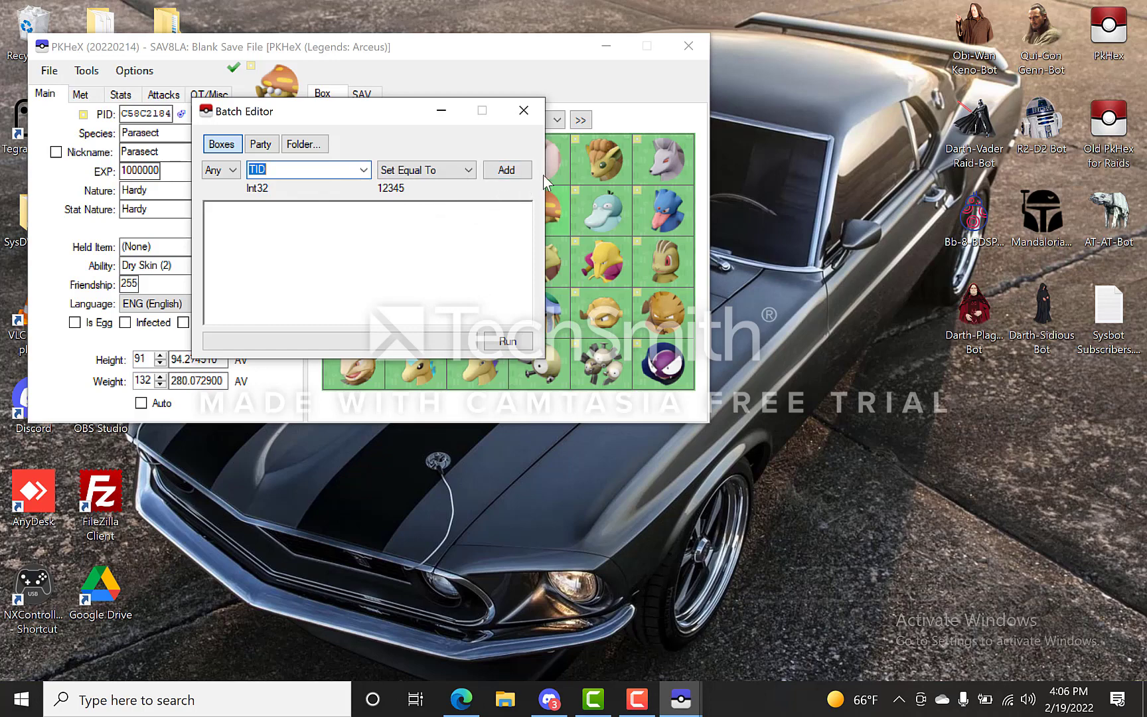
{"action": "left_click", "coordinate": [524, 111]}
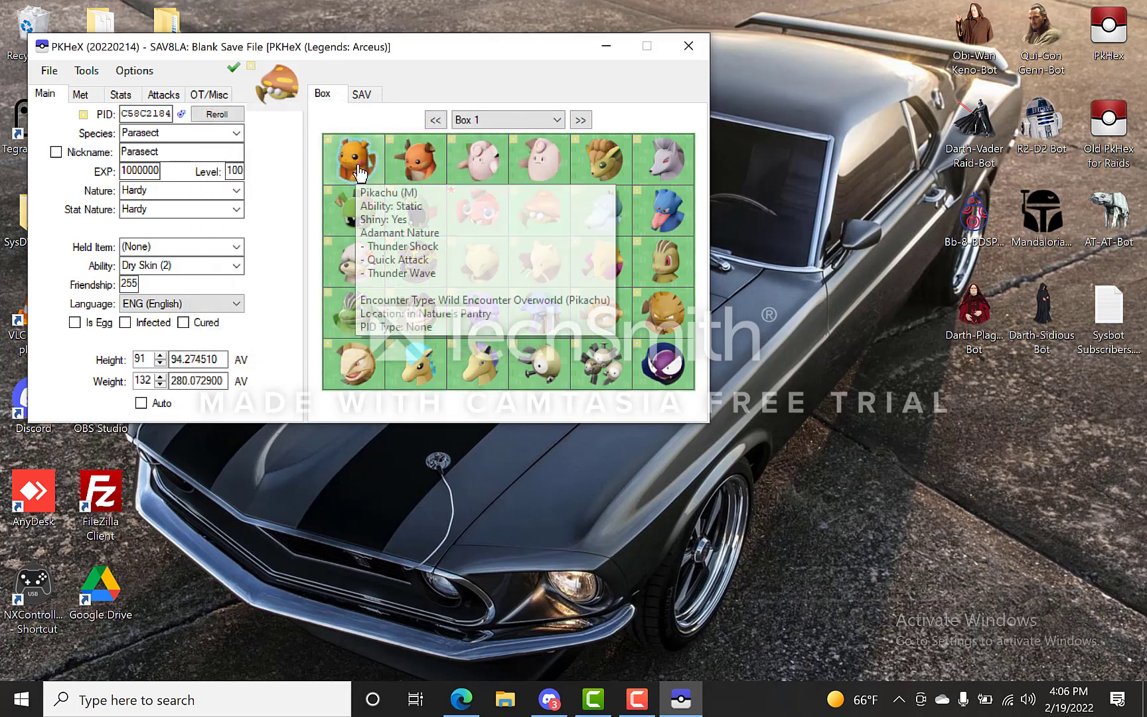
Load the Pikachu from Box 1, view its trainer information and examine the Pikachu and Raichu summaries
{"action": "left_click", "coordinate": [203, 97]}
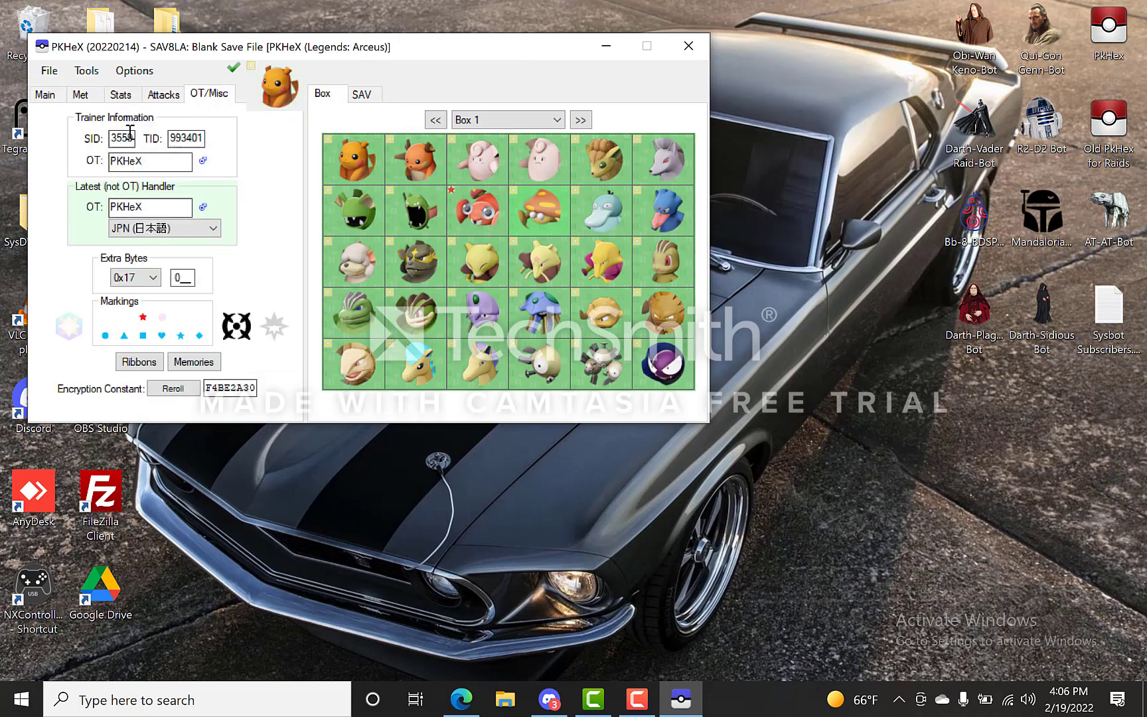
{"action": "left_click", "coordinate": [86, 71]}
{"action": "mouse_move", "coordinate": [113, 114]}
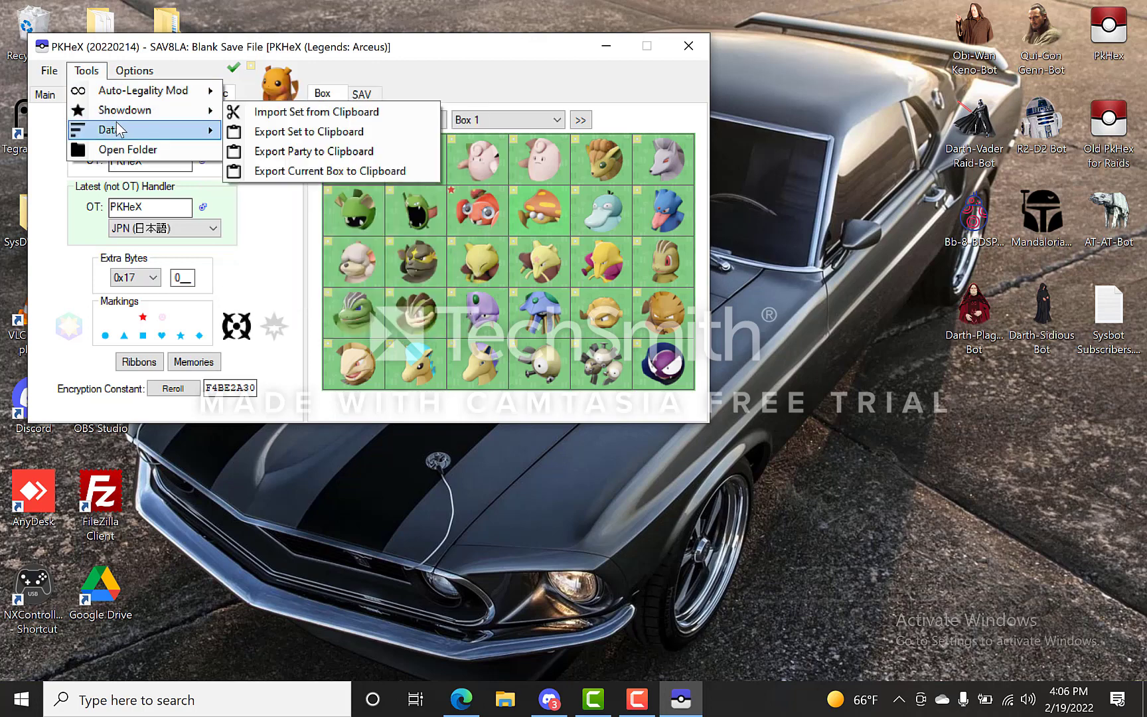
{"action": "mouse_move", "coordinate": [123, 136]}
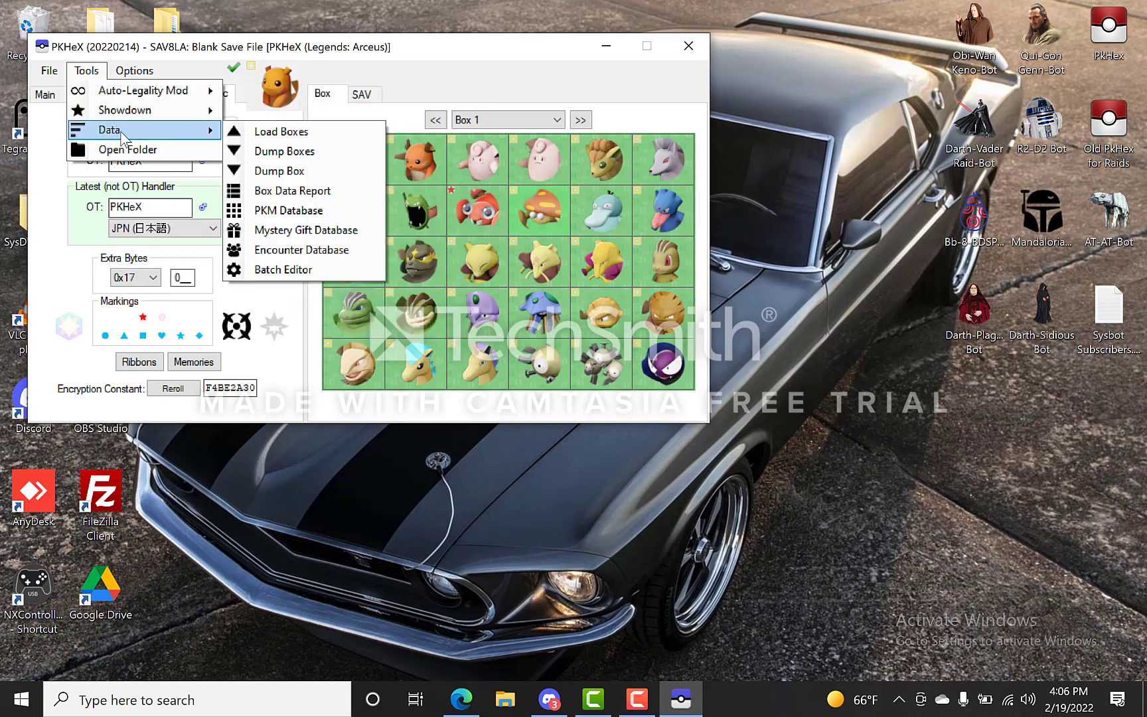
{"action": "left_click", "coordinate": [443, 85]}
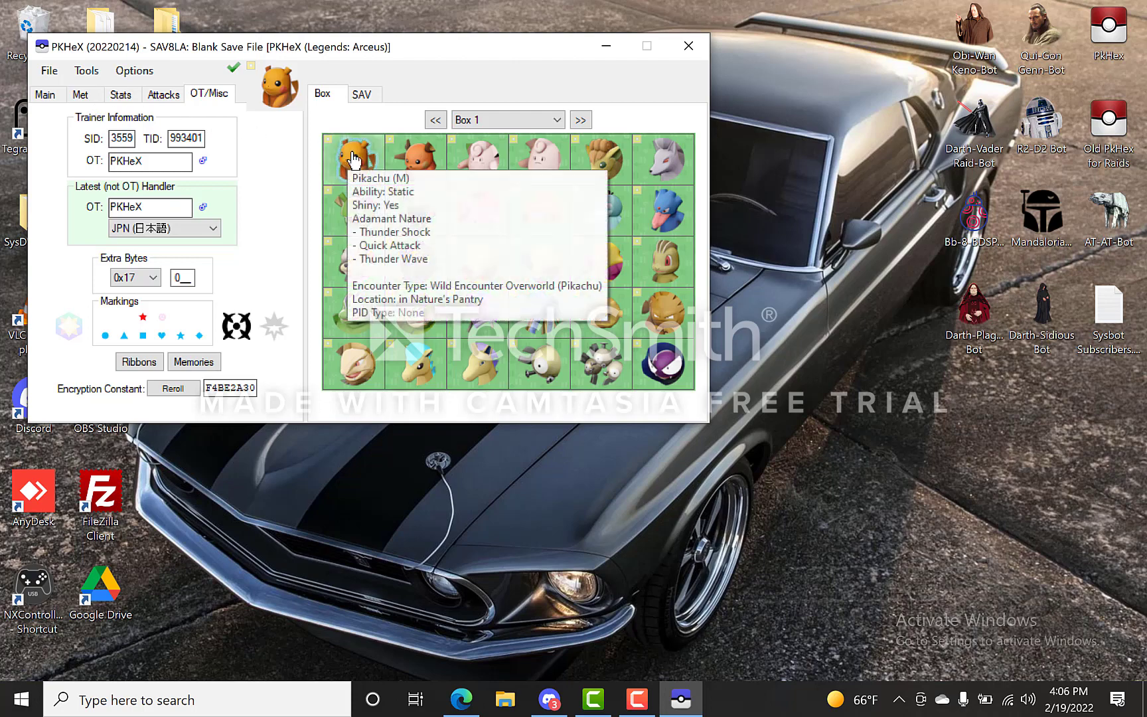
{"action": "mouse_move", "coordinate": [424, 158]}
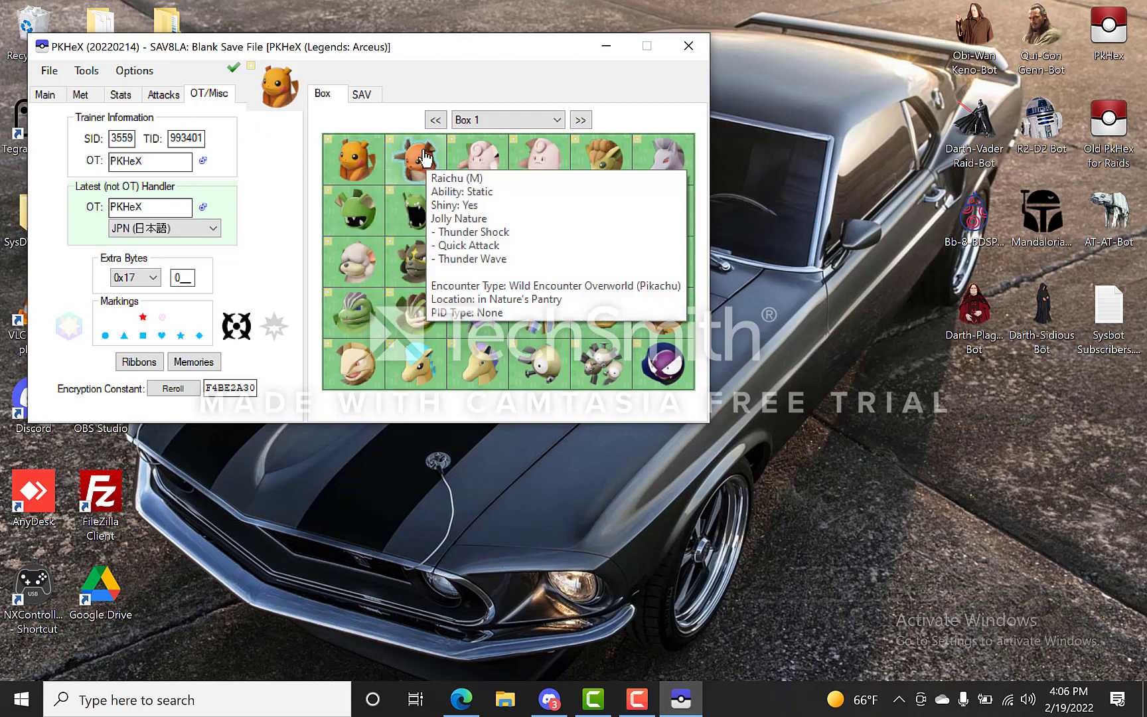
Generate a fresh living dex over the existing boxes and look over the Pokémon in Box 1
{"action": "left_click", "coordinate": [82, 71]}
{"action": "mouse_move", "coordinate": [133, 90]}
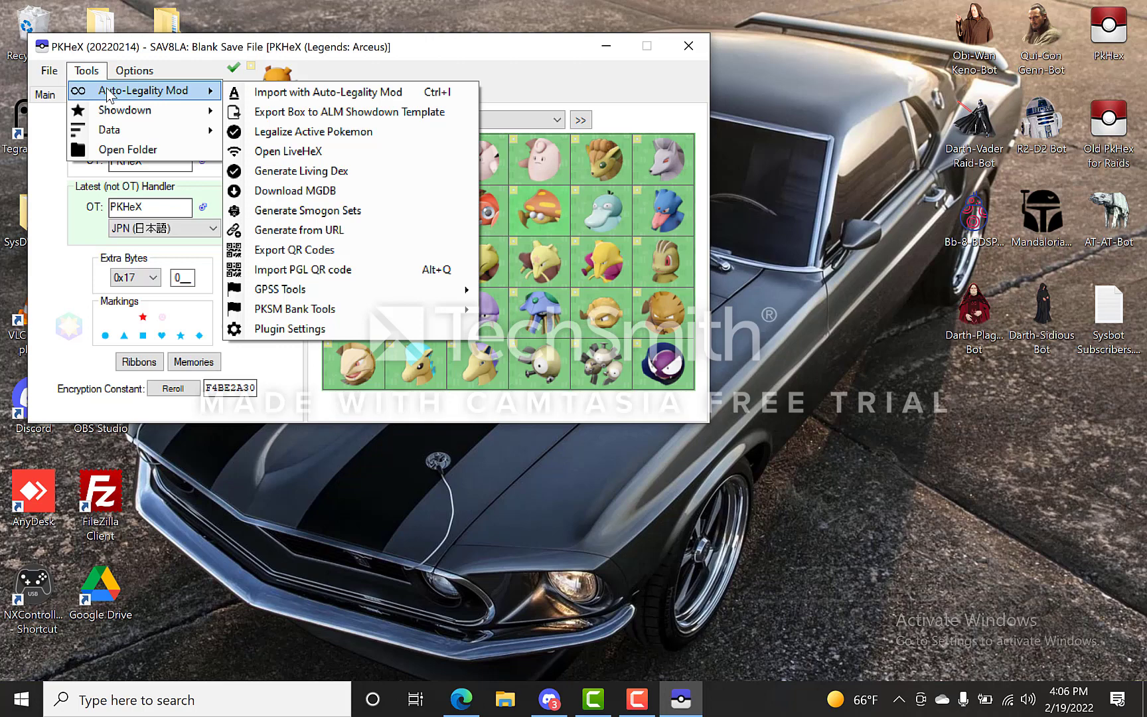
{"action": "left_click", "coordinate": [292, 172]}
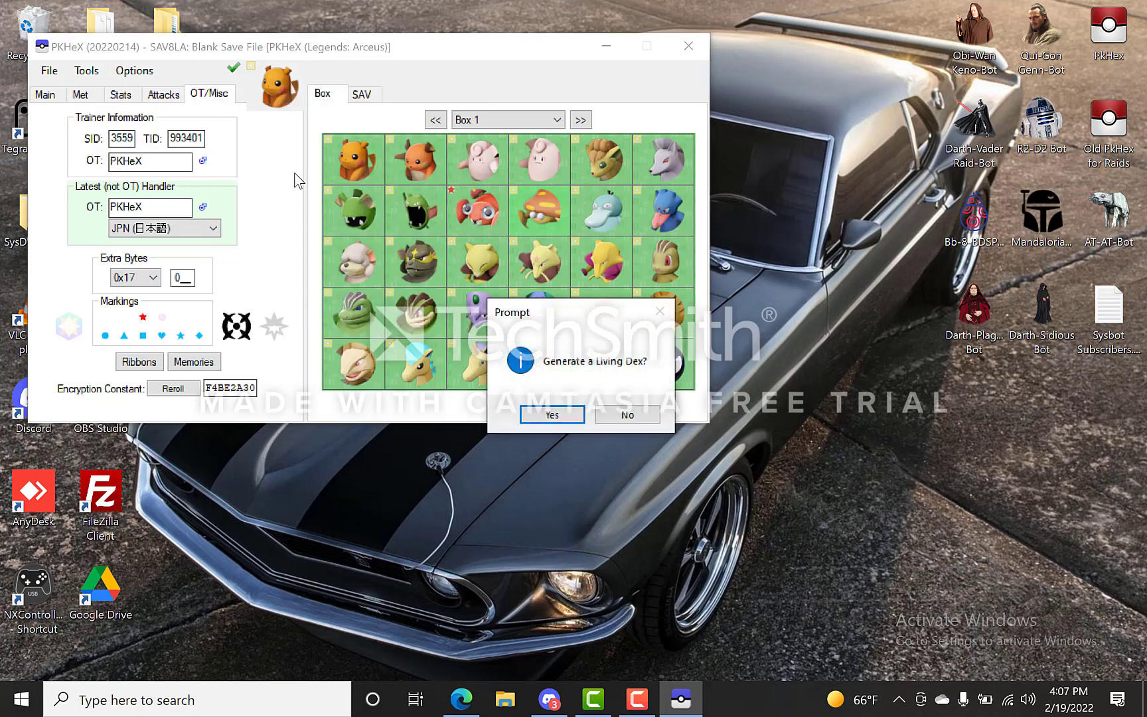
{"action": "left_click", "coordinate": [551, 415]}
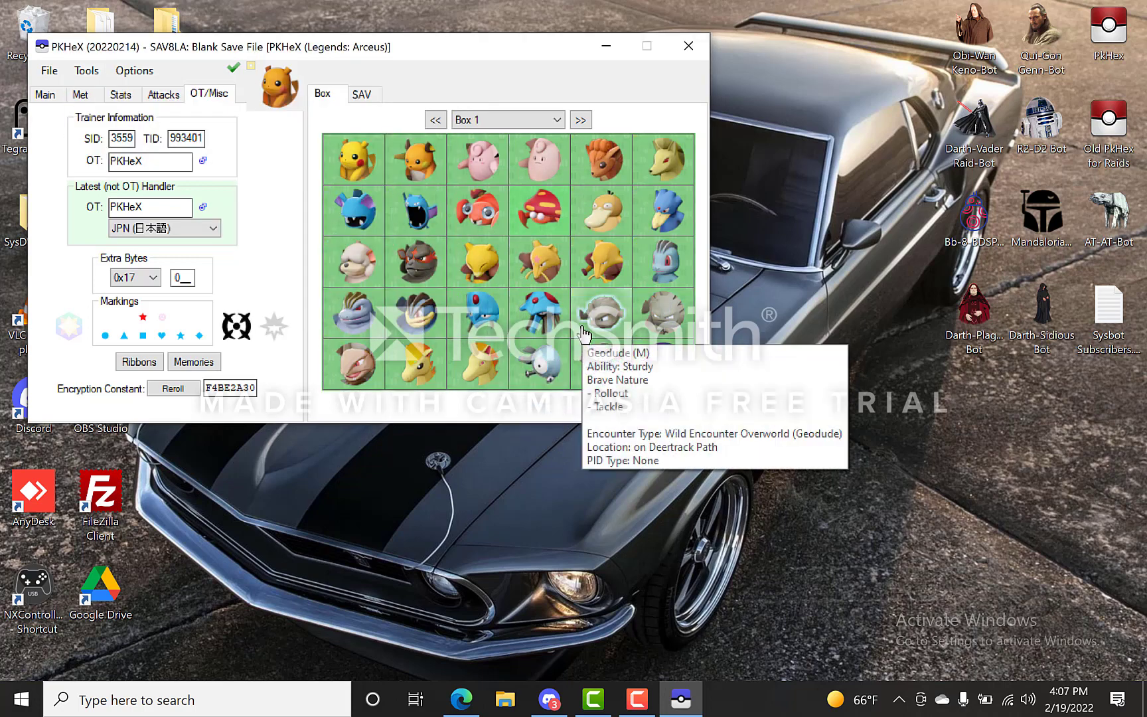
{"action": "mouse_move", "coordinate": [470, 195]}
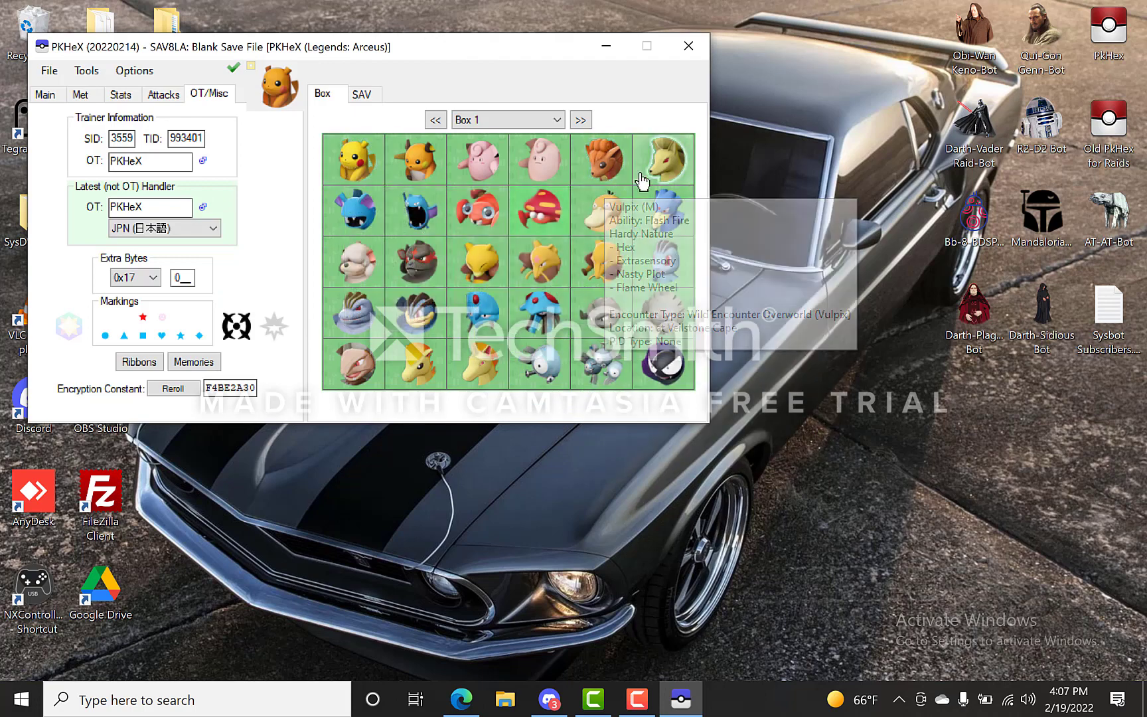
{"action": "mouse_move", "coordinate": [383, 161]}
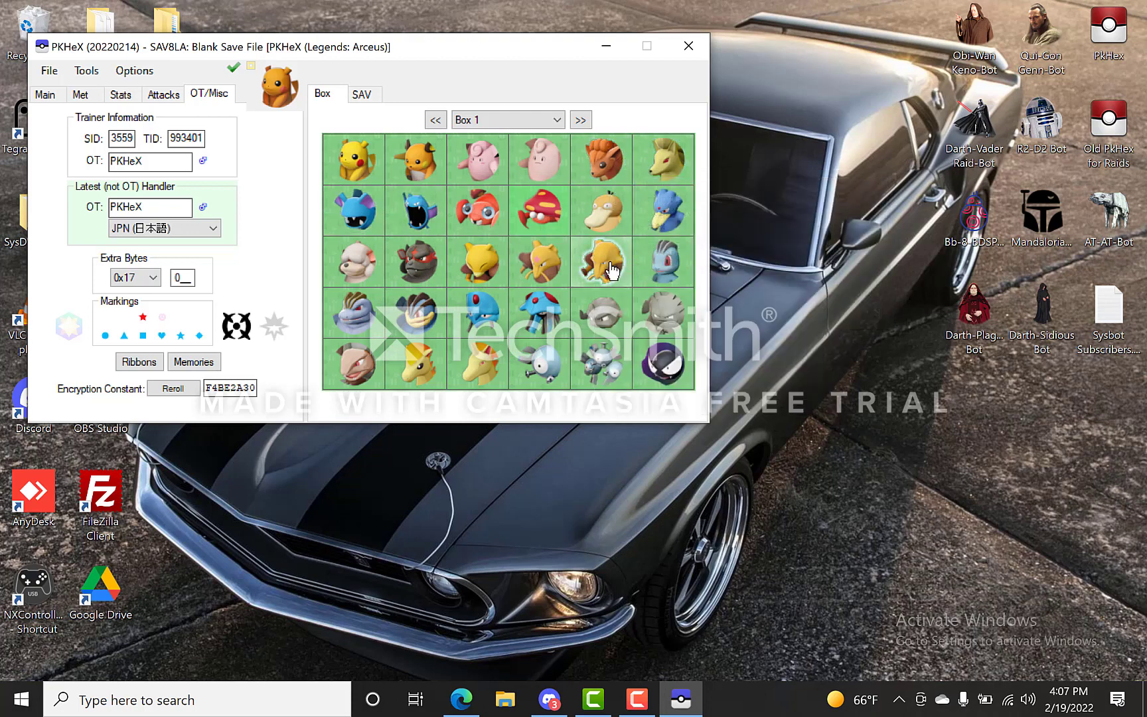
{"action": "mouse_move", "coordinate": [614, 375]}
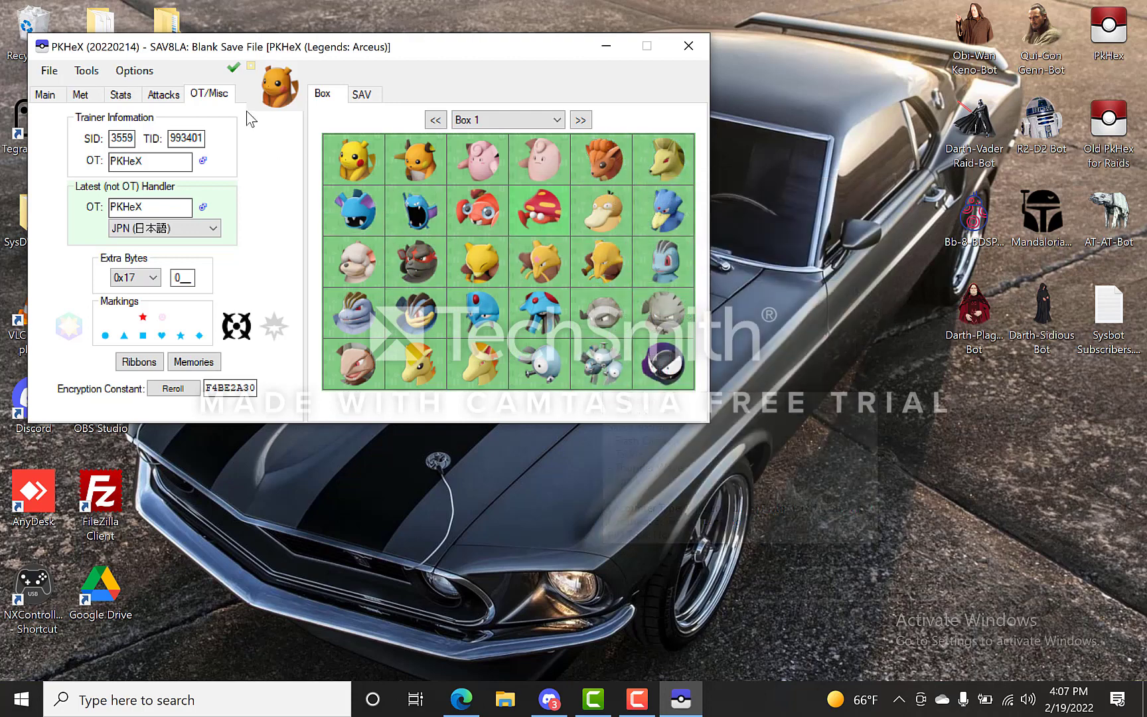
Set the Living Dex options IncludeForms, SetAlpha and SetShiny to True in the Auto-Legality plugin settings
{"action": "left_click", "coordinate": [92, 75]}
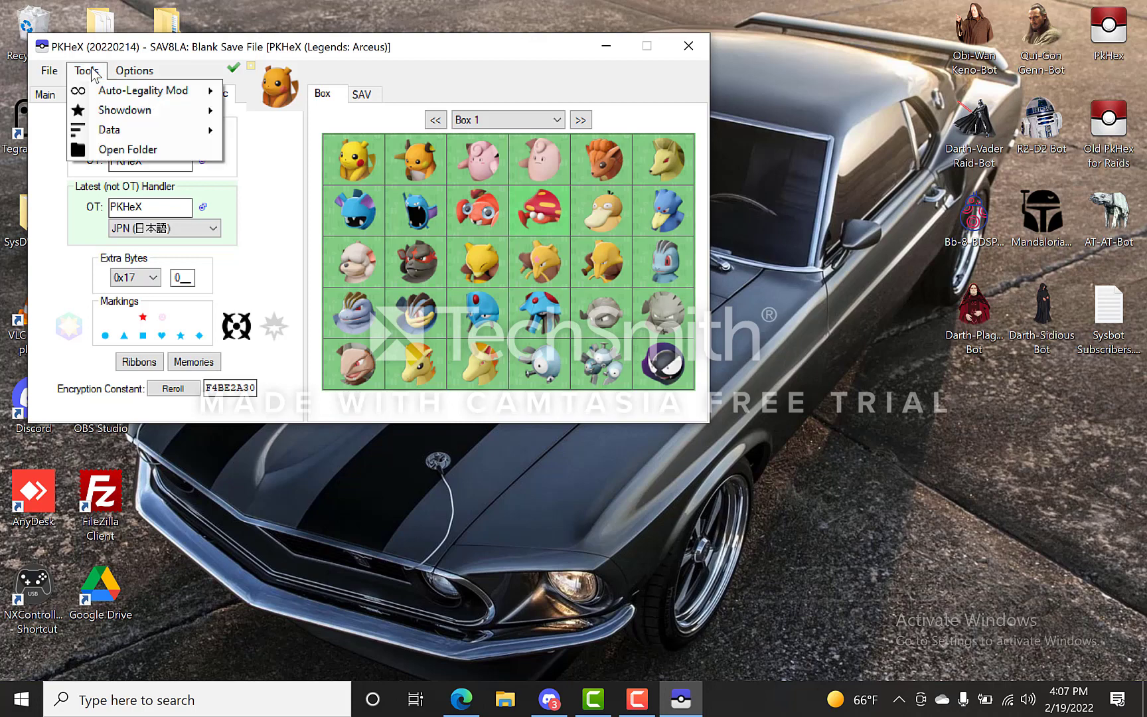
{"action": "mouse_move", "coordinate": [109, 93]}
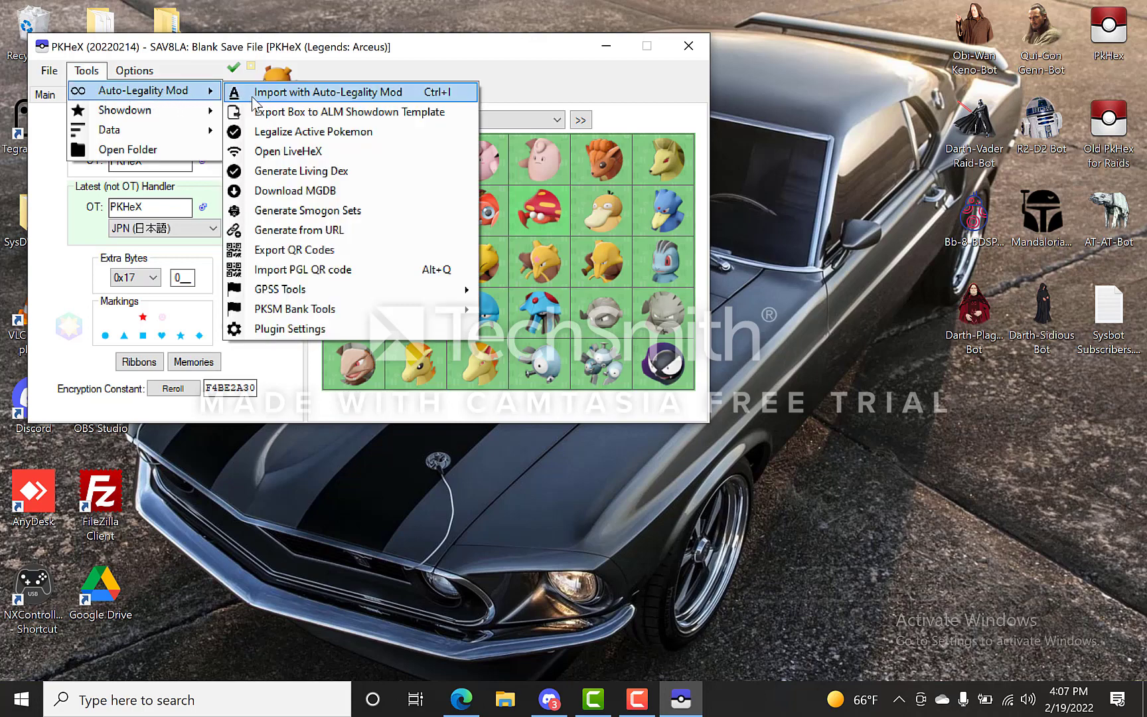
{"action": "left_click", "coordinate": [286, 330]}
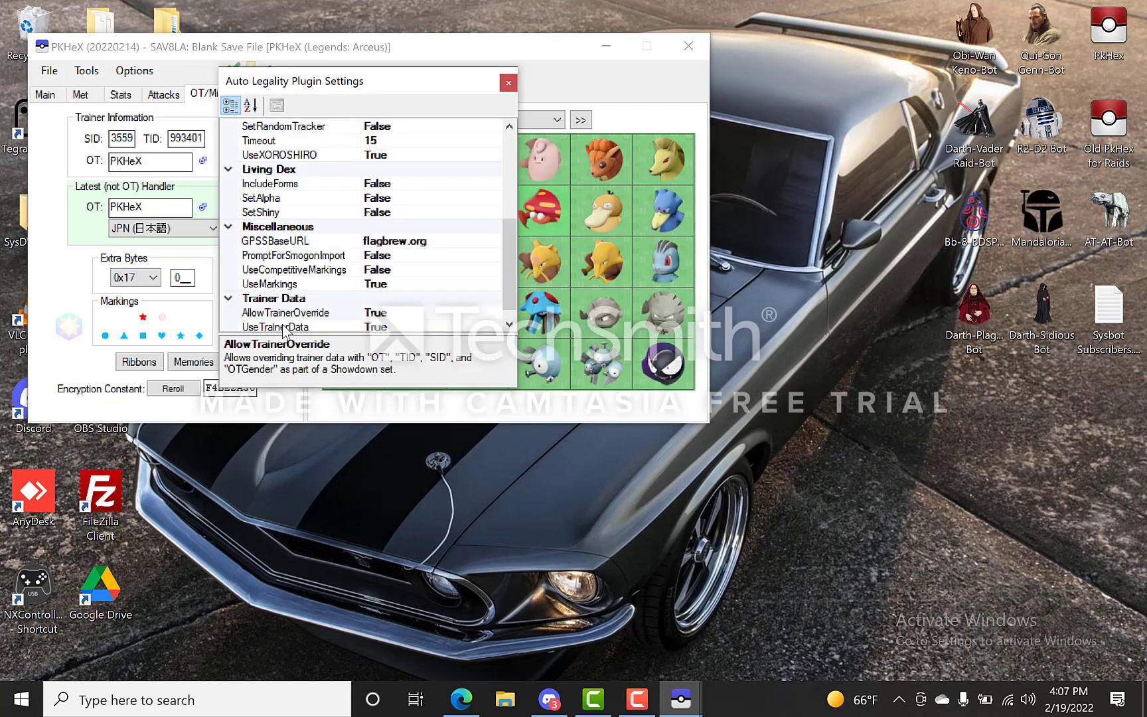
{"action": "left_click_drag", "start_coordinate": [511, 260], "coordinate": [509, 144]}
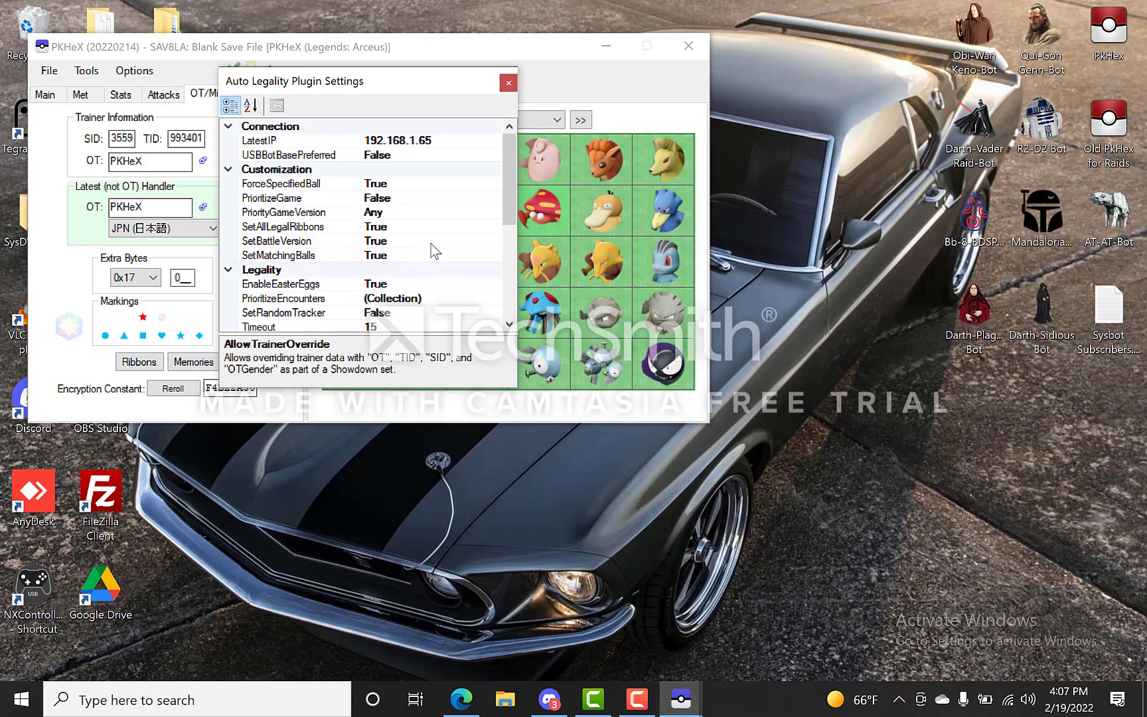
{"action": "left_click_drag", "start_coordinate": [502, 229], "coordinate": [510, 277]}
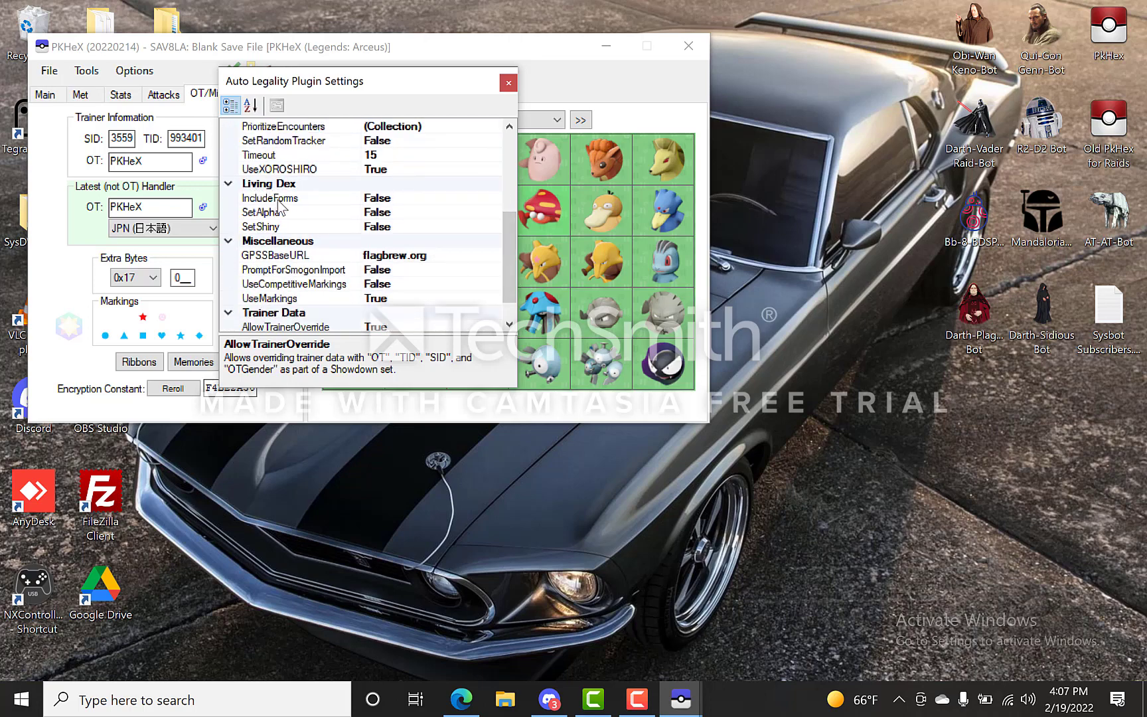
{"action": "left_click", "coordinate": [387, 198]}
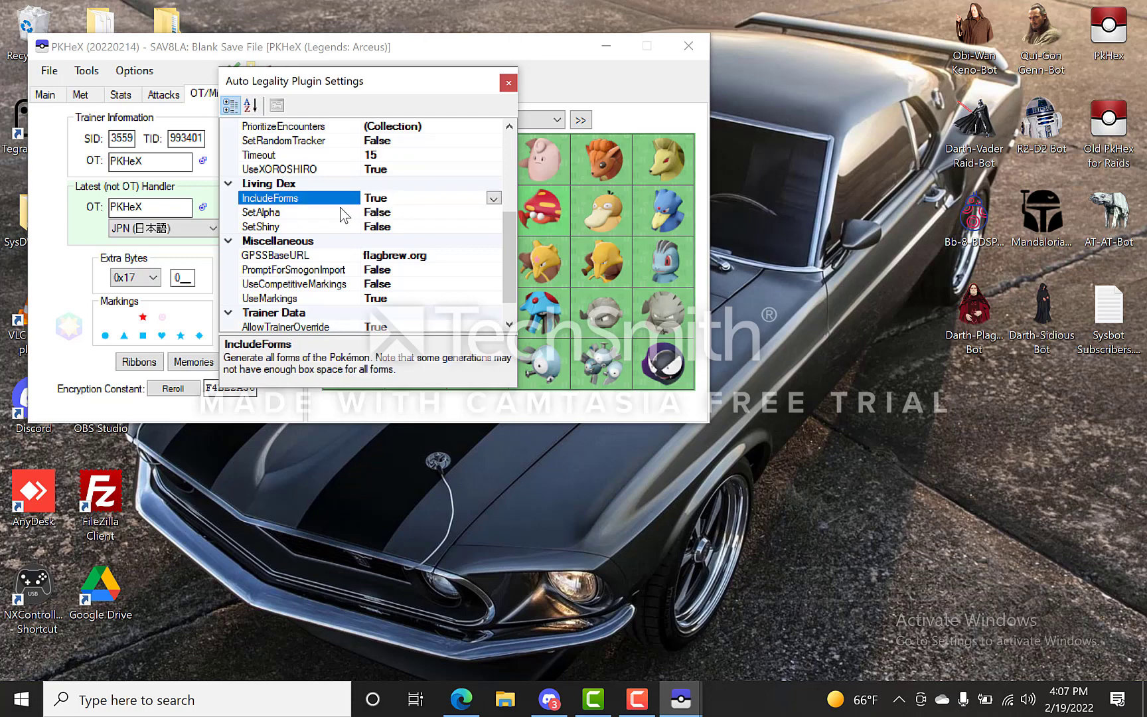
{"action": "double_click", "coordinate": [383, 212]}
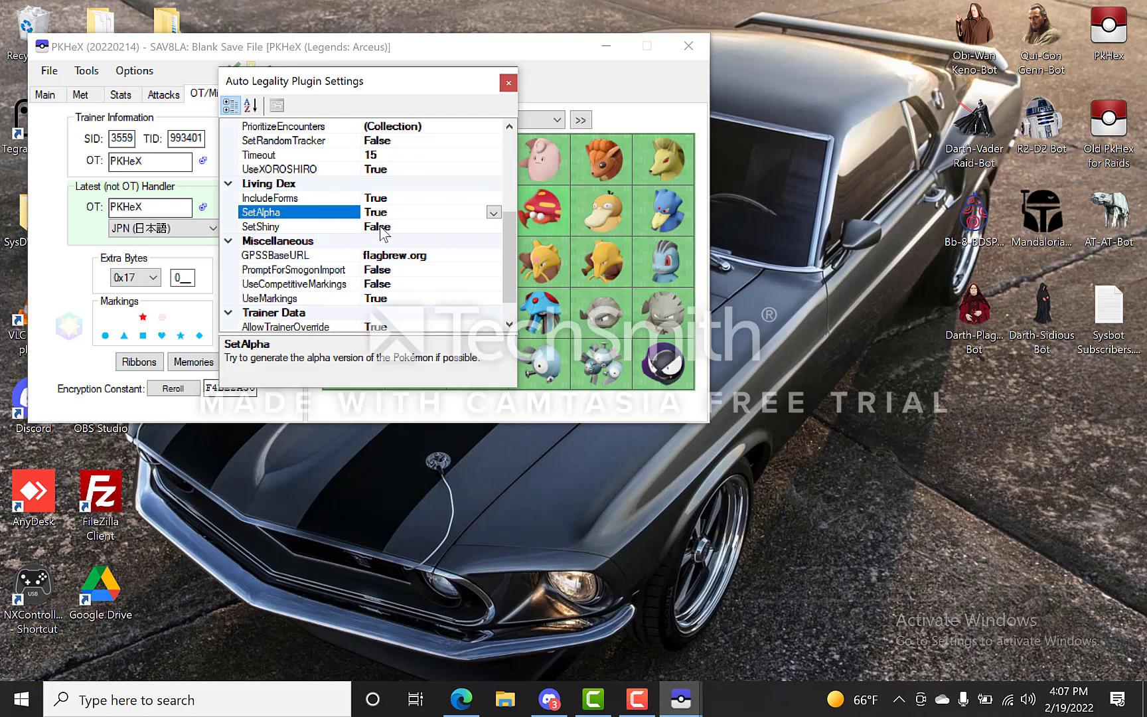
{"action": "double_click", "coordinate": [383, 227]}
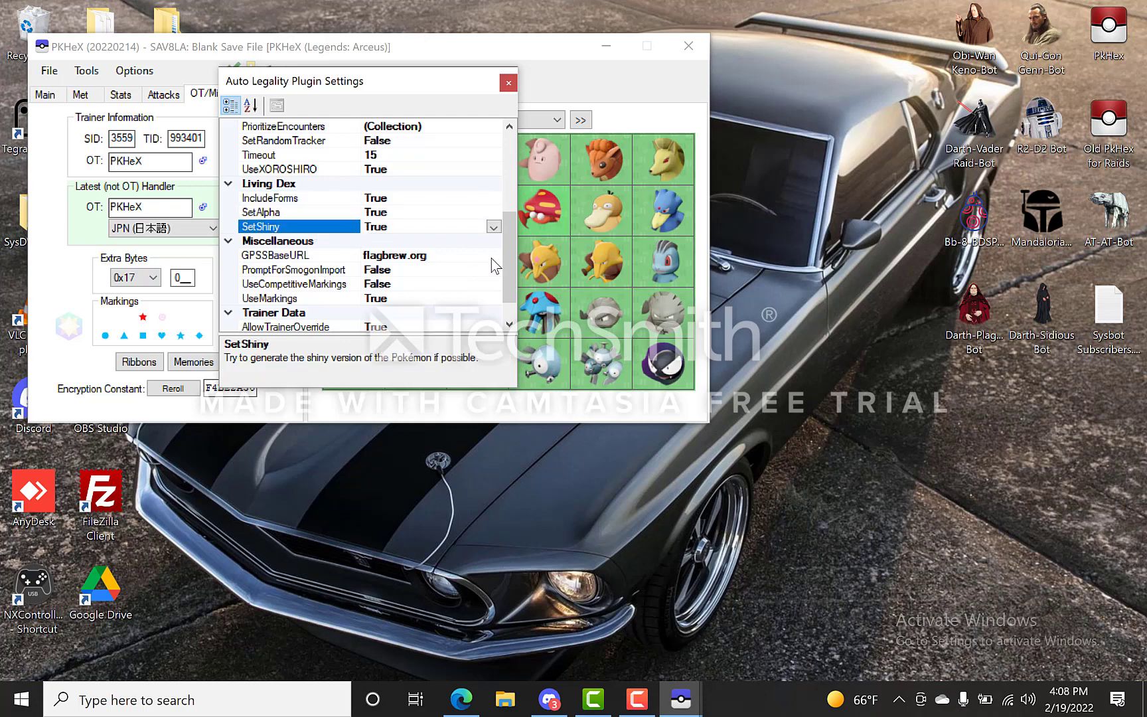
Review the remaining Auto-Legality plugin settings, close them, and generate a living dex with the forms, alpha and shiny options
{"action": "left_click_drag", "start_coordinate": [510, 269], "coordinate": [510, 313]}
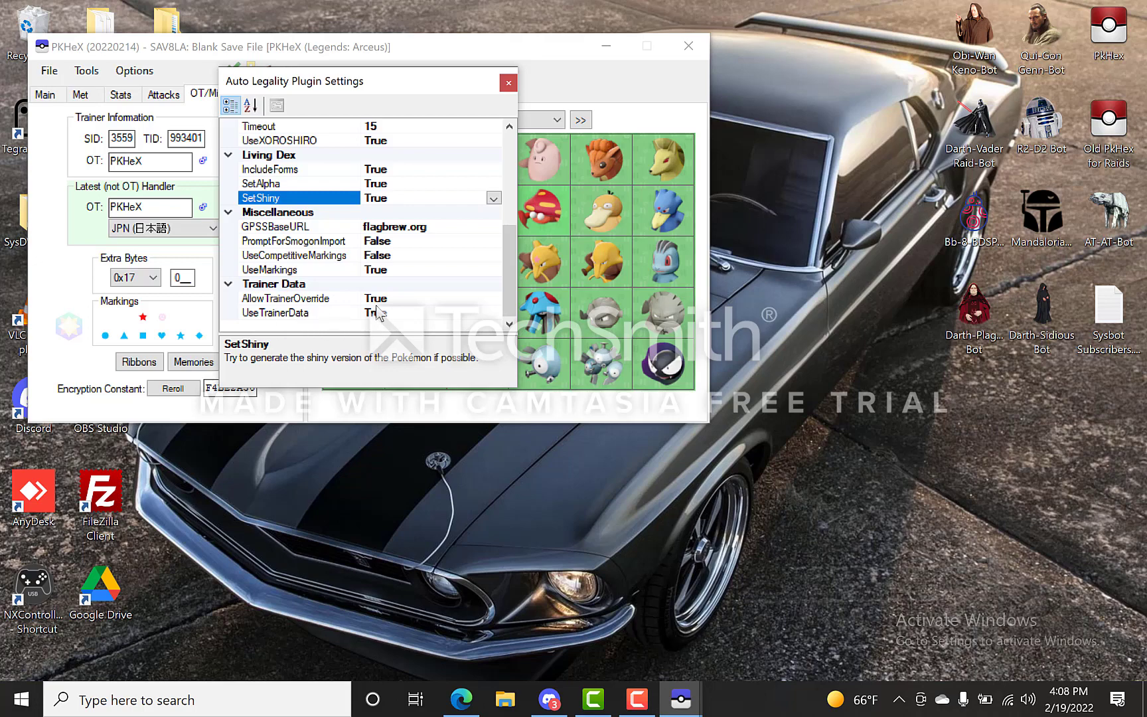
{"action": "left_click", "coordinate": [510, 82]}
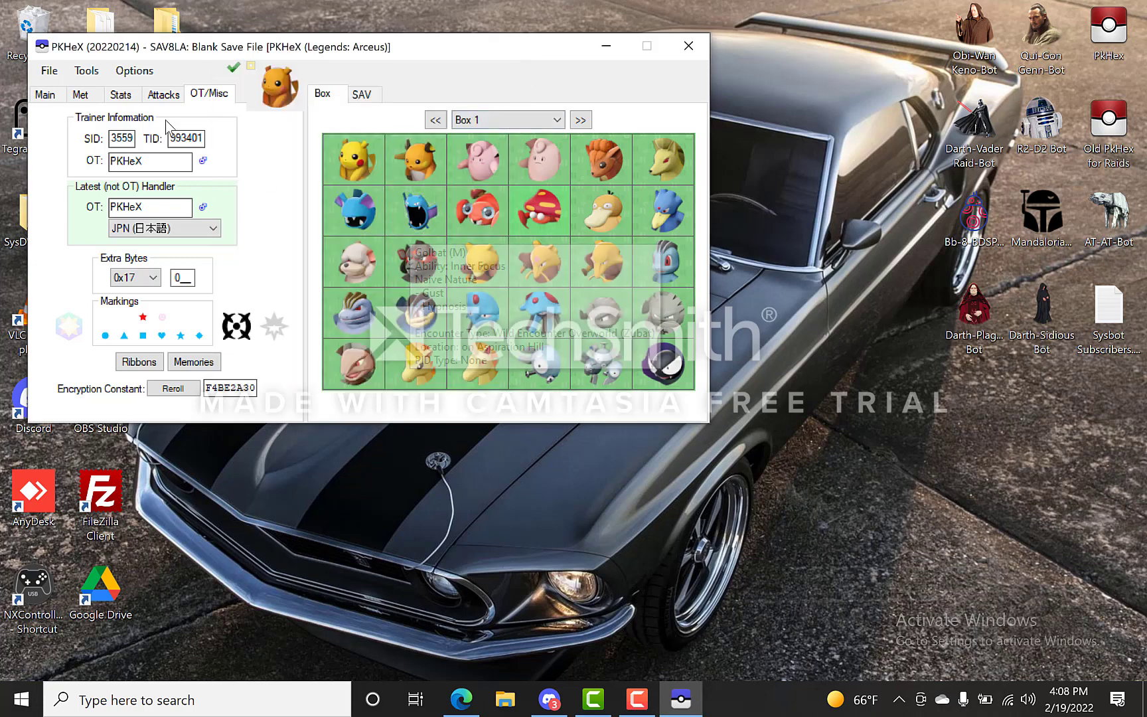
{"action": "left_click", "coordinate": [93, 74]}
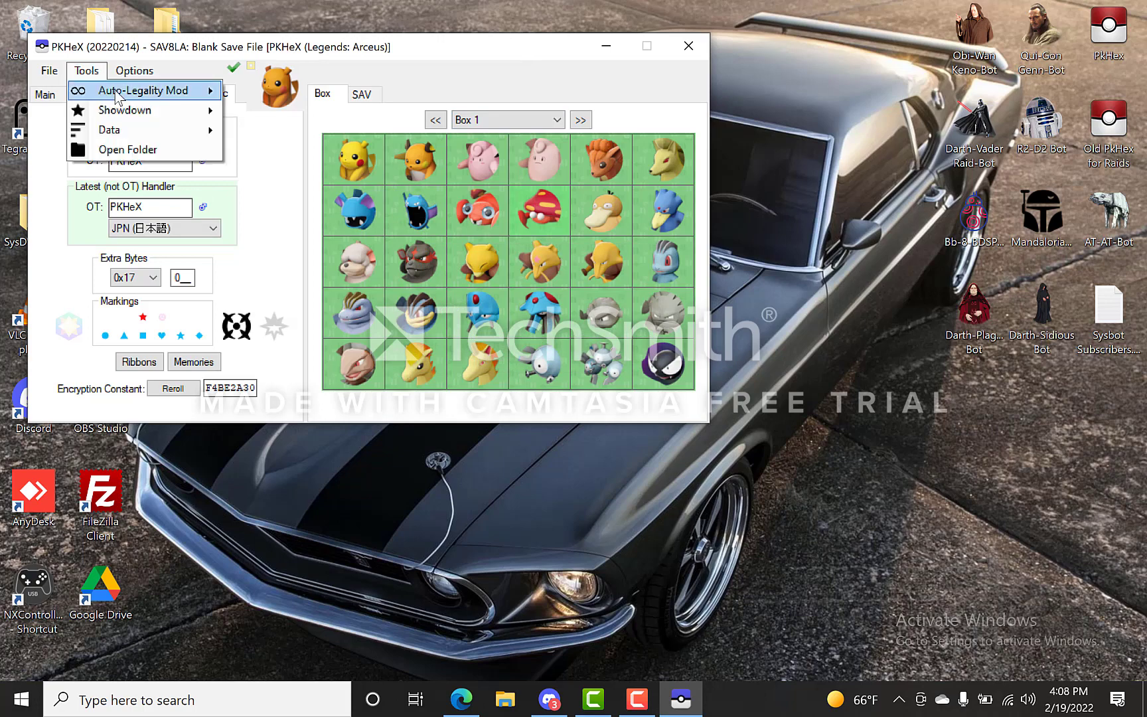
{"action": "mouse_move", "coordinate": [109, 91]}
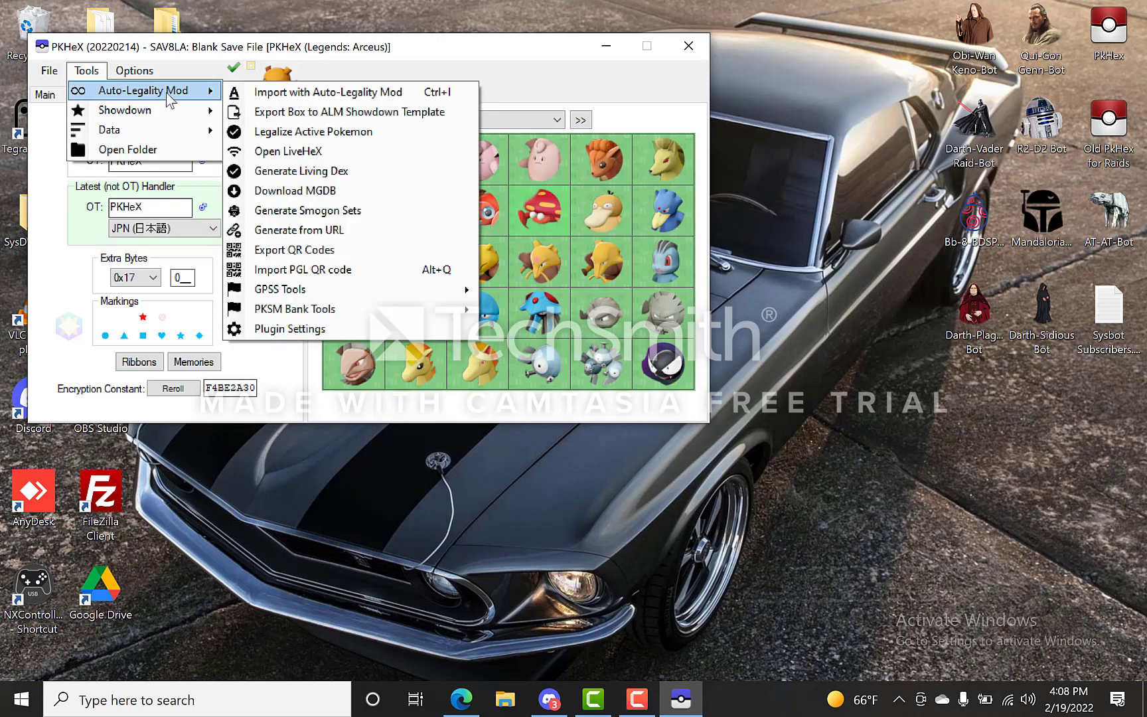
{"action": "left_click", "coordinate": [289, 172]}
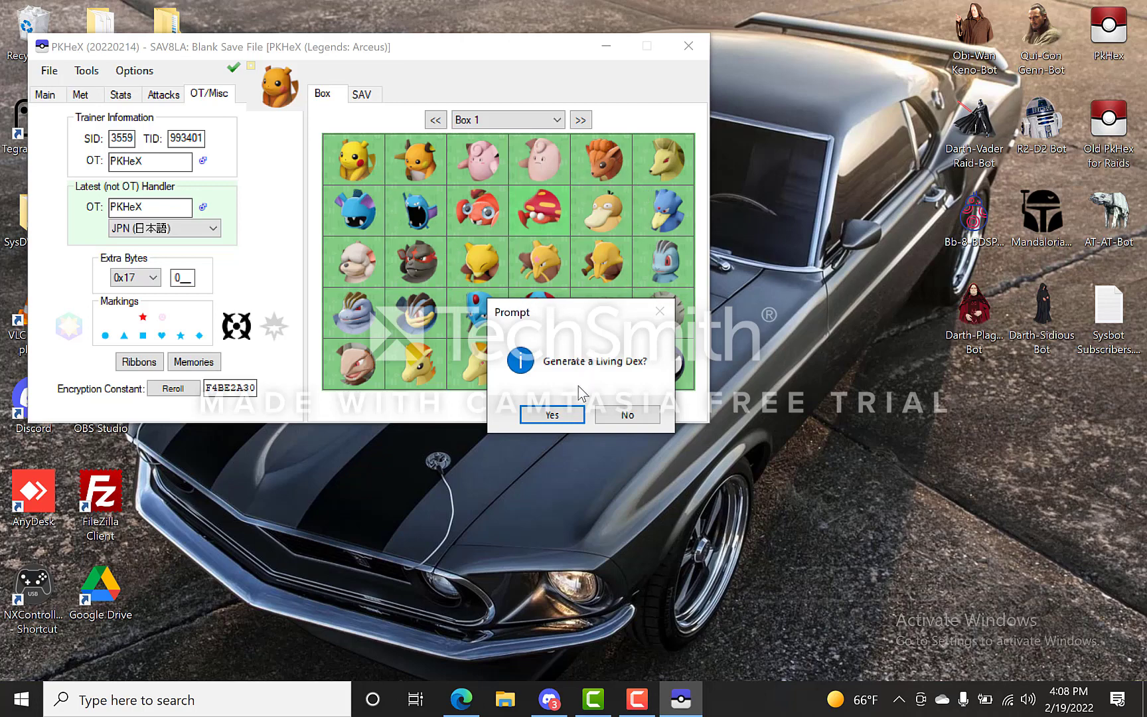
{"action": "left_click", "coordinate": [561, 413]}
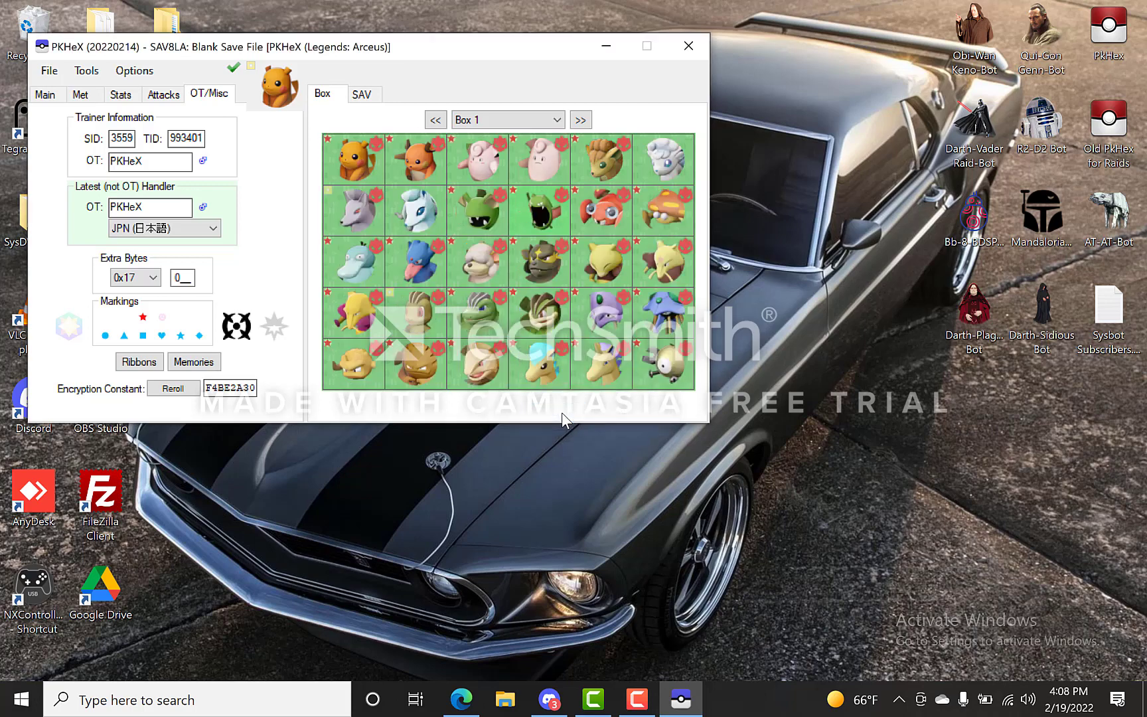
Examine the Alolan Vulpix and Ninetales summaries in Box 1 and look through the generated boxes up to Box 10
{"action": "mouse_move", "coordinate": [364, 166]}
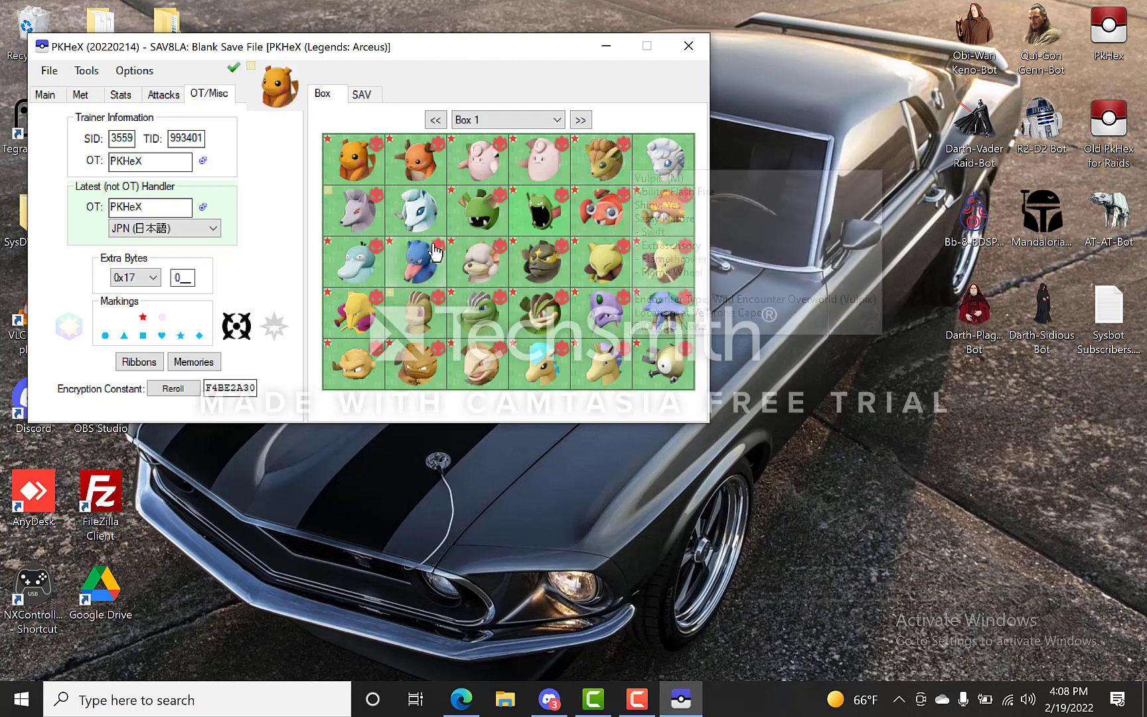
{"action": "mouse_move", "coordinate": [666, 160]}
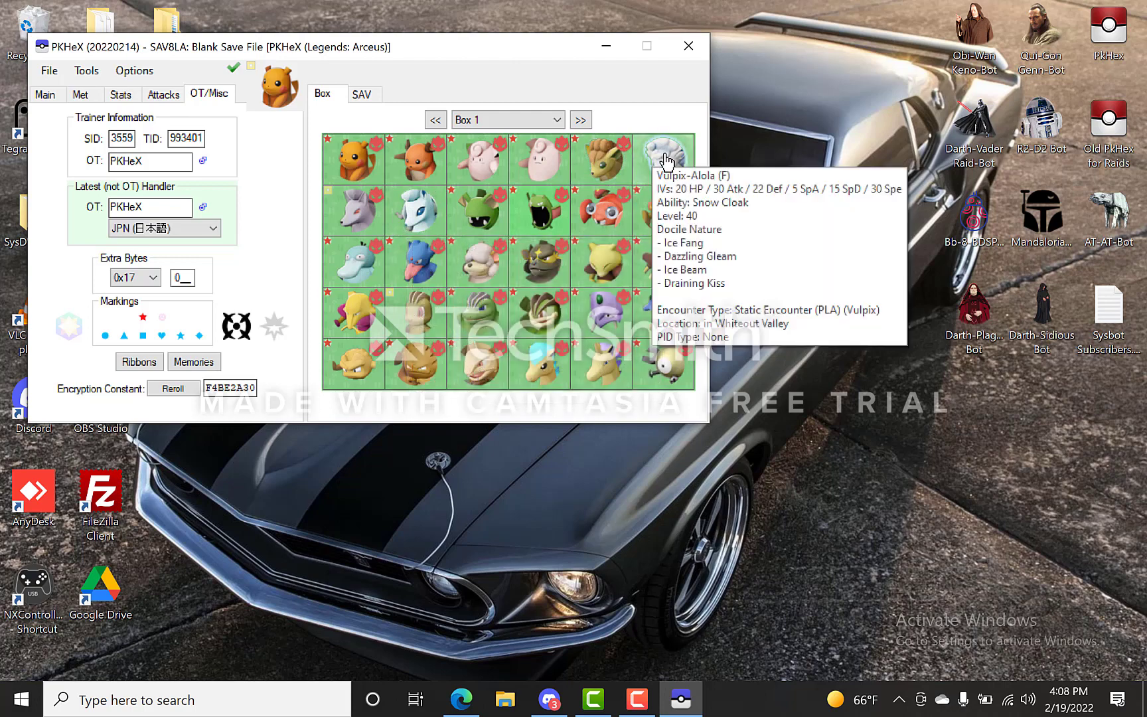
{"action": "mouse_move", "coordinate": [412, 222]}
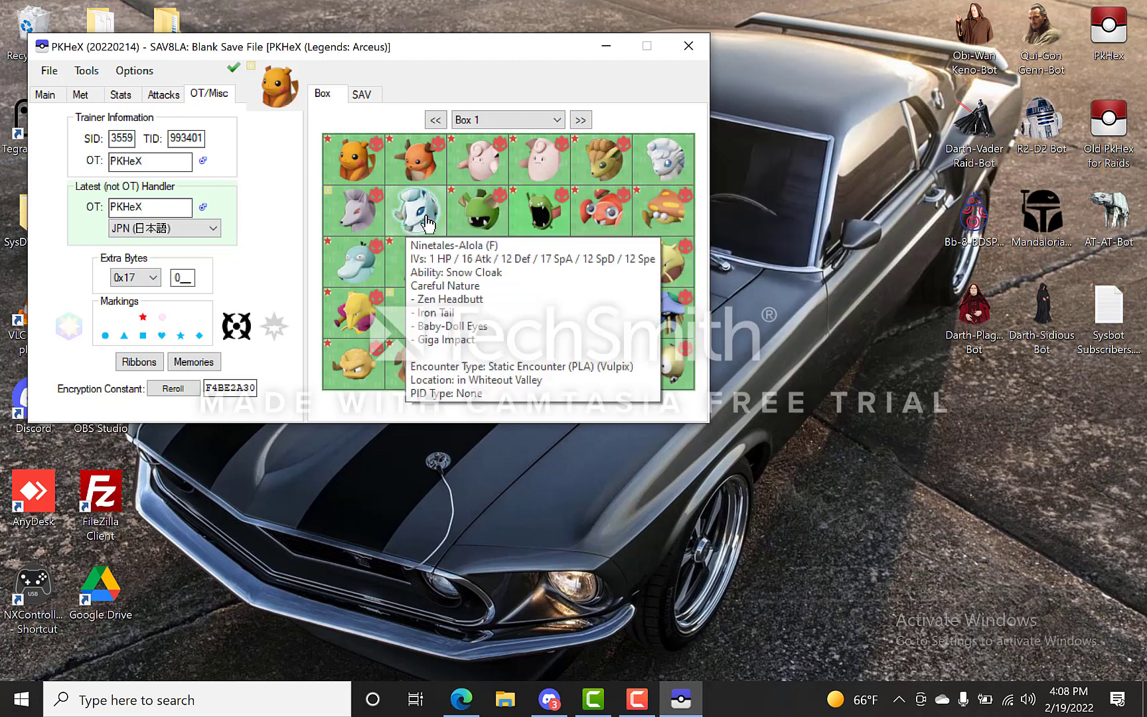
{"action": "left_click", "coordinate": [579, 123]}
{"action": "left_click", "coordinate": [579, 123]}
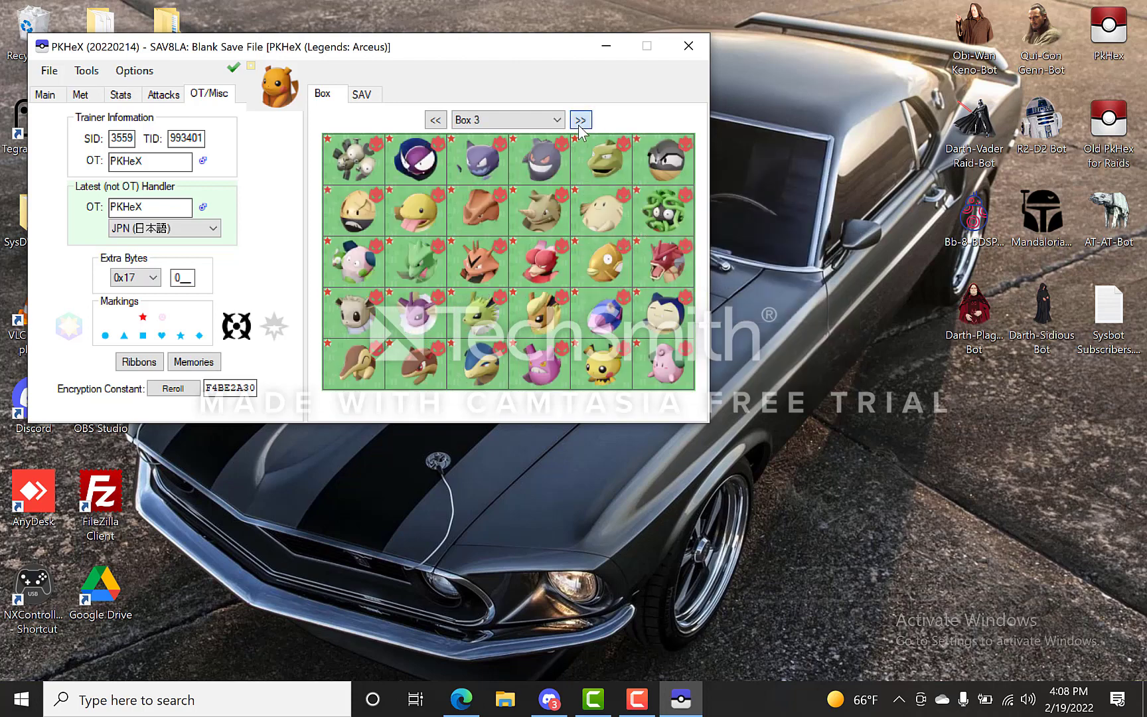
{"action": "left_click", "coordinate": [580, 123]}
{"action": "left_click", "coordinate": [579, 123]}
{"action": "left_click", "coordinate": [579, 123]}
{"action": "left_click", "coordinate": [579, 123]}
{"action": "left_click", "coordinate": [580, 123]}
{"action": "left_click", "coordinate": [580, 123]}
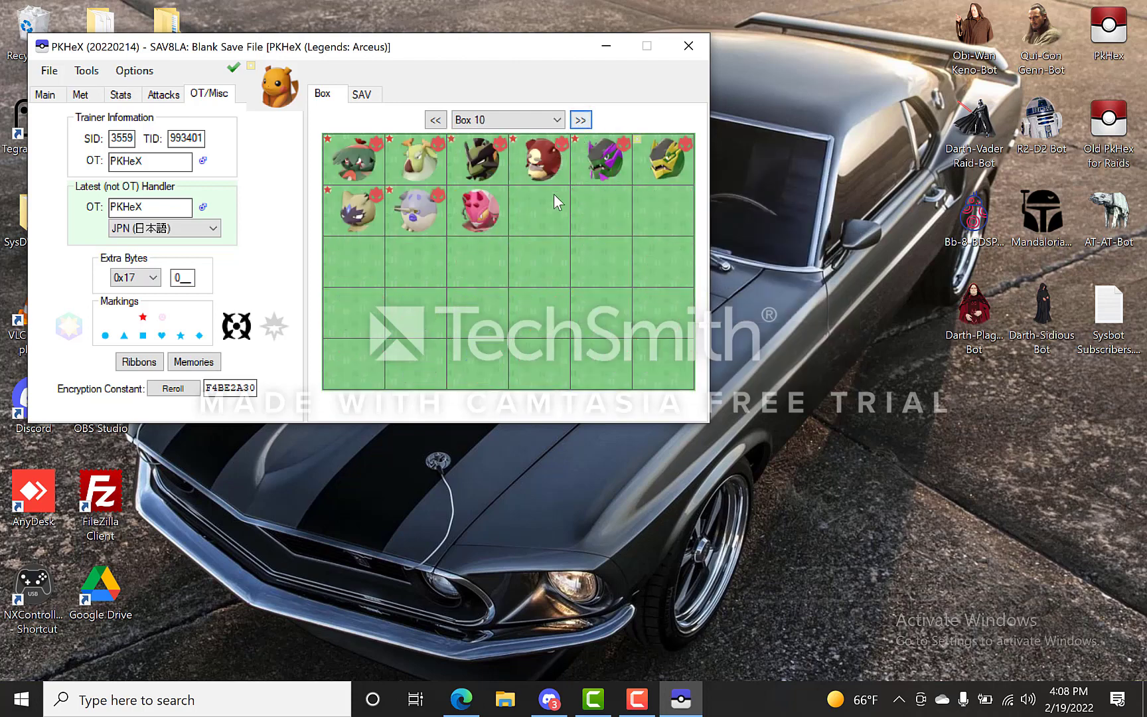
Go back to Box 9, load the Arceus from the first slot of the second row and view its trainer information
{"action": "left_click", "coordinate": [435, 126]}
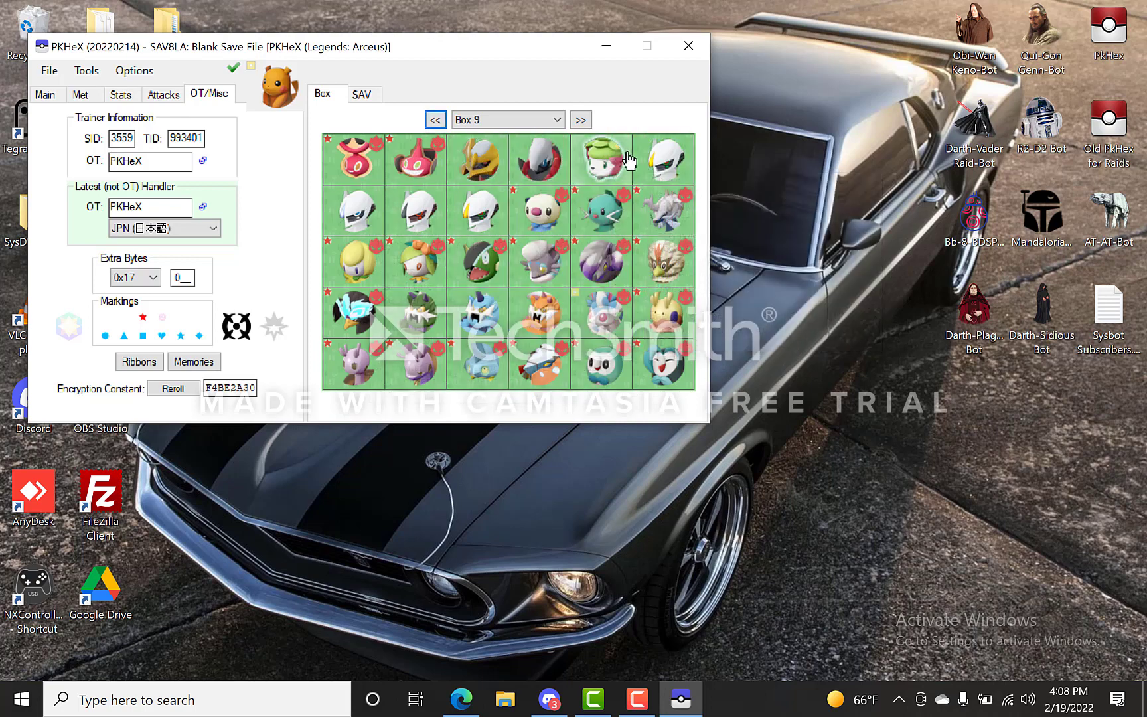
{"action": "left_click", "coordinate": [354, 210]}
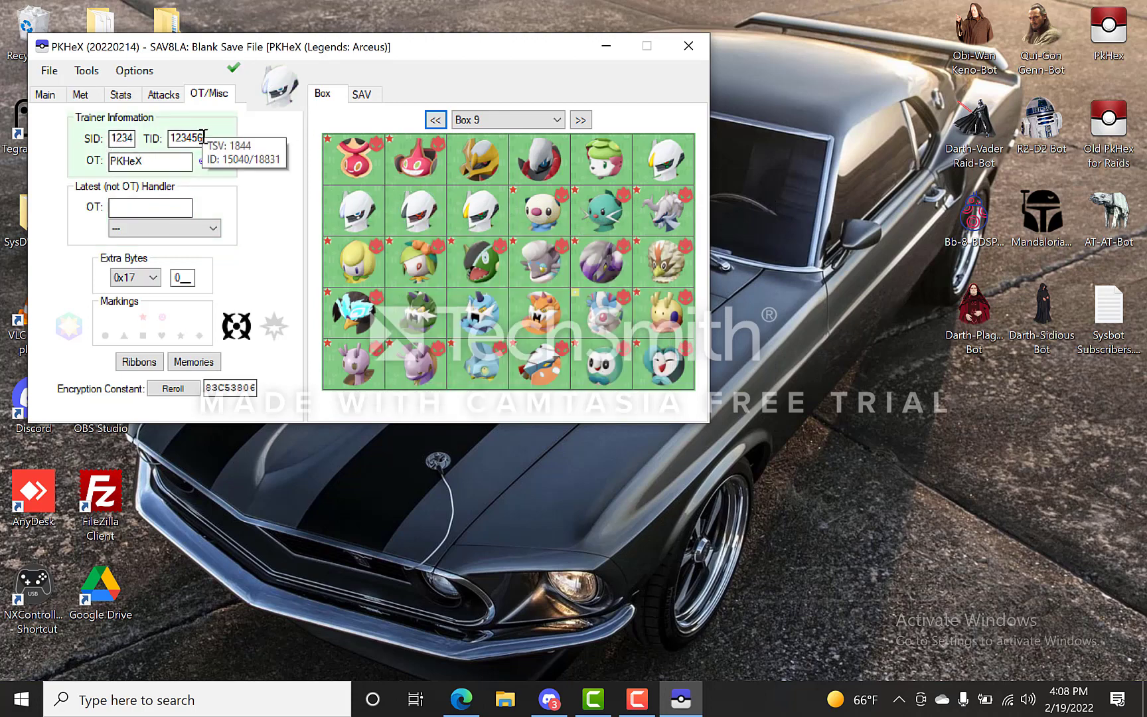
{"action": "mouse_move", "coordinate": [449, 166]}
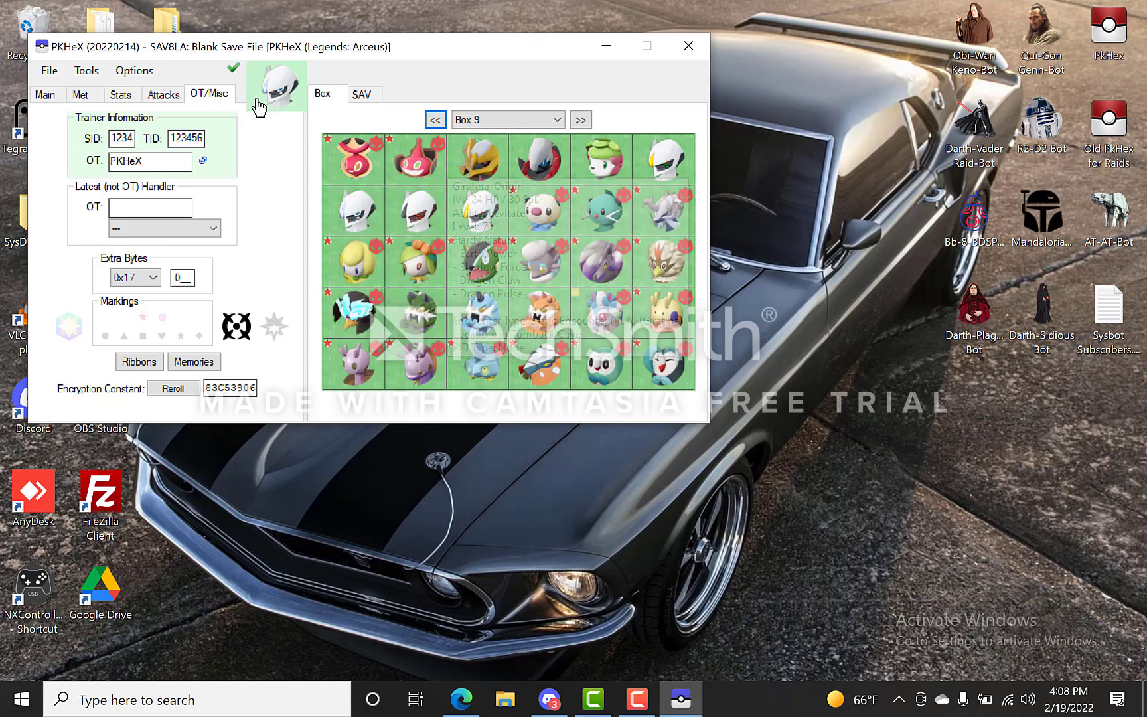
{"action": "left_click", "coordinate": [87, 70]}
{"action": "mouse_move", "coordinate": [132, 137]}
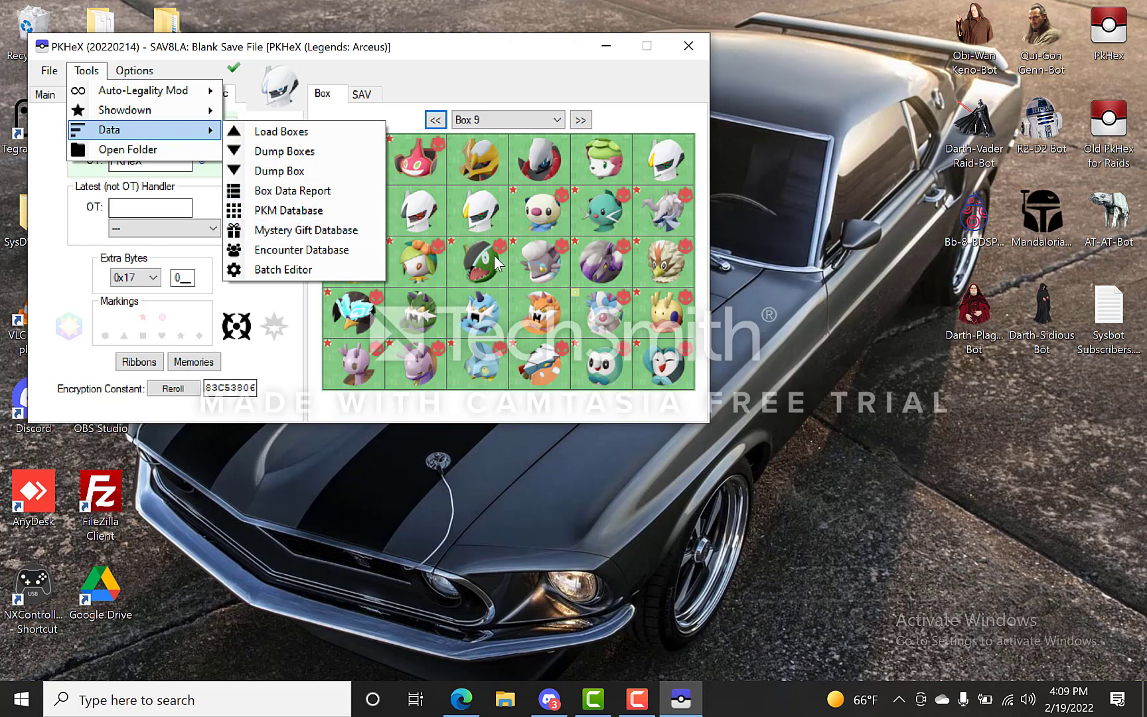
{"action": "left_click", "coordinate": [511, 168]}
{"action": "mouse_move", "coordinate": [572, 205]}
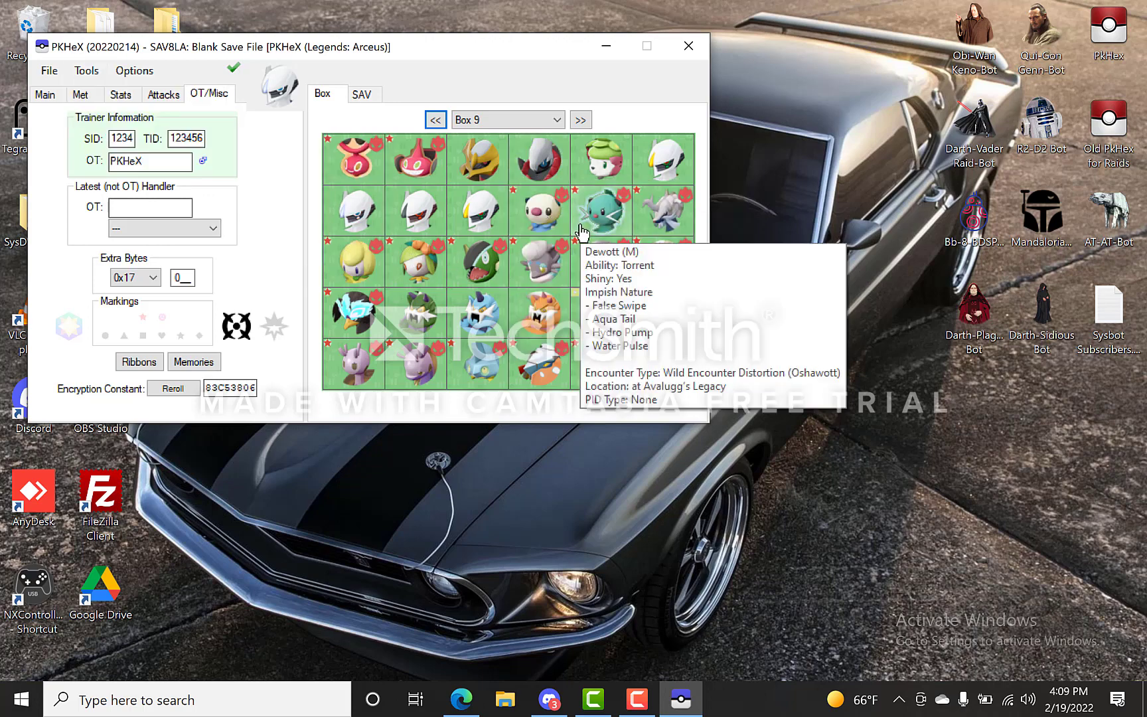
Look back through the boxes from Box 9 to Box 1 and load the shiny alpha Pikachu into the editor
{"action": "left_click", "coordinate": [434, 120]}
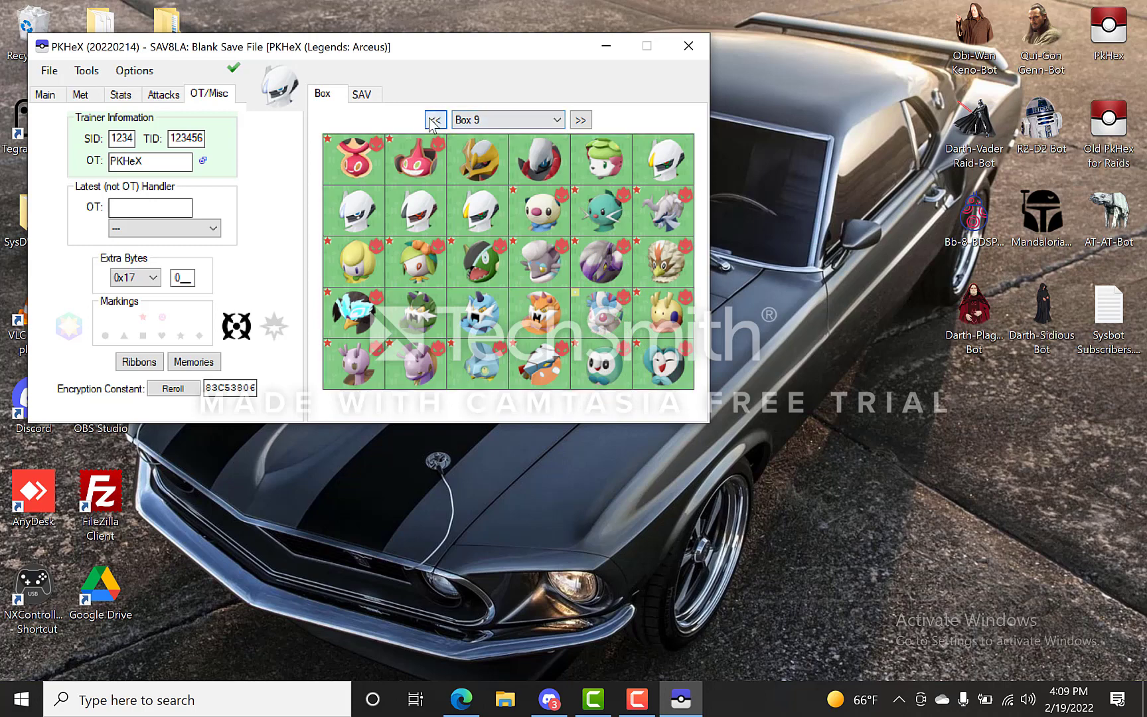
{"action": "left_click", "coordinate": [434, 121]}
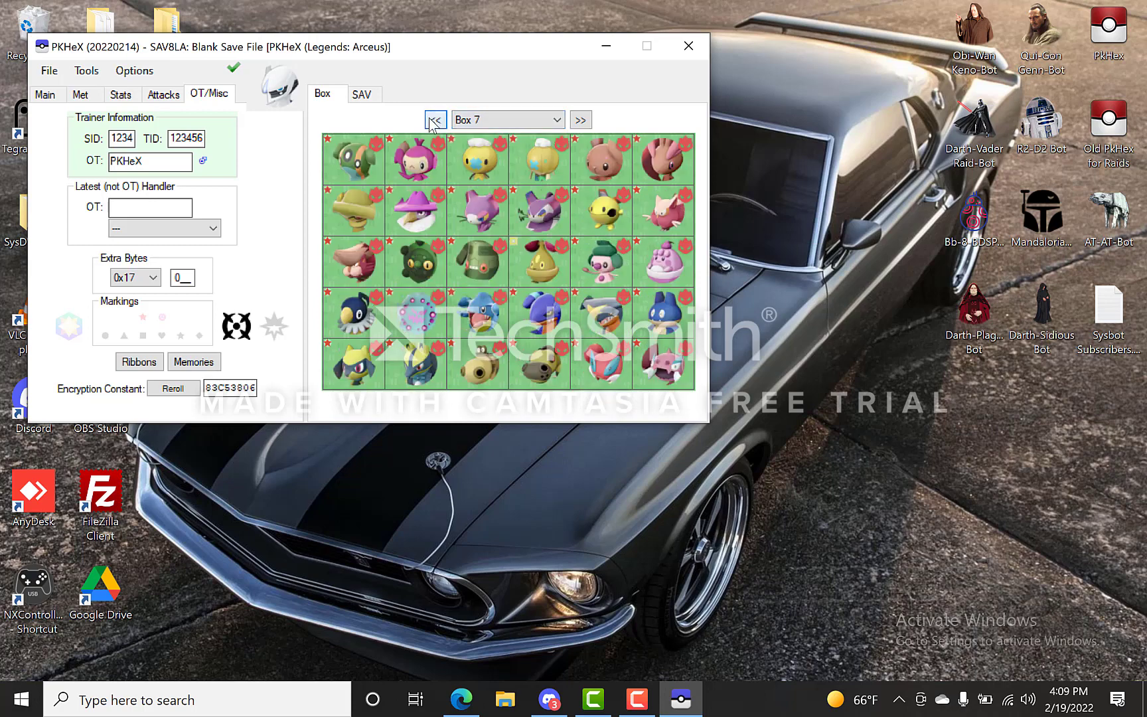
{"action": "left_click", "coordinate": [435, 121]}
{"action": "left_click", "coordinate": [435, 120]}
{"action": "left_click", "coordinate": [435, 120]}
{"action": "left_click", "coordinate": [434, 120]}
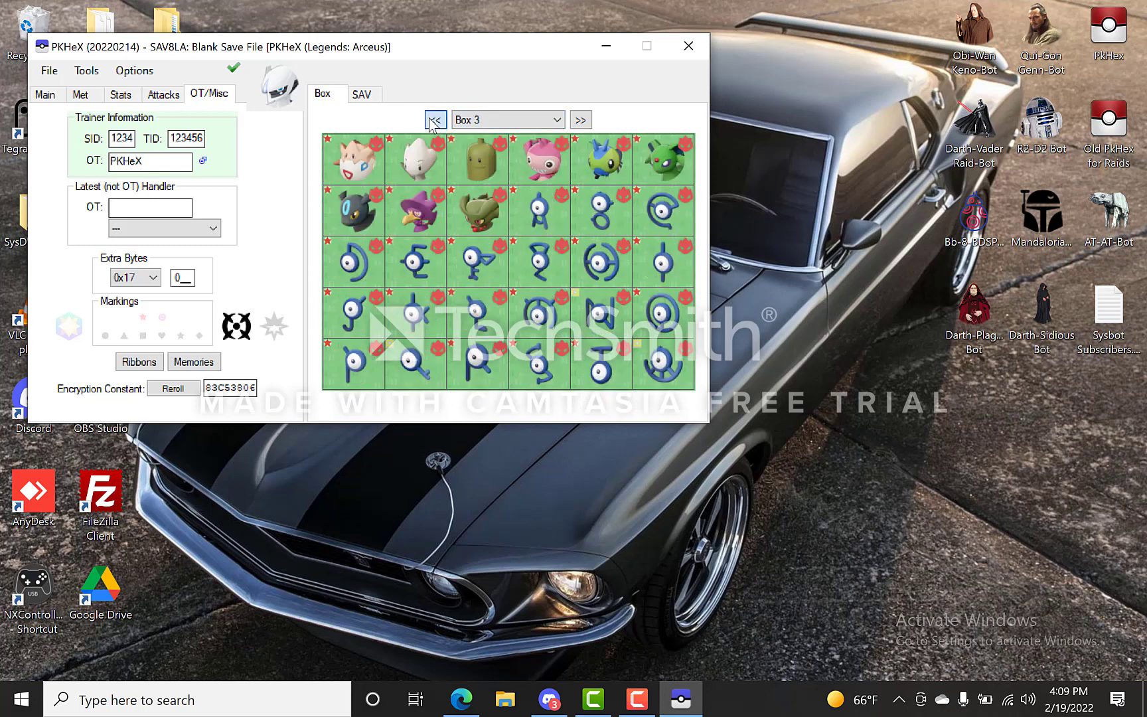
{"action": "left_click", "coordinate": [435, 120]}
{"action": "left_click", "coordinate": [435, 120]}
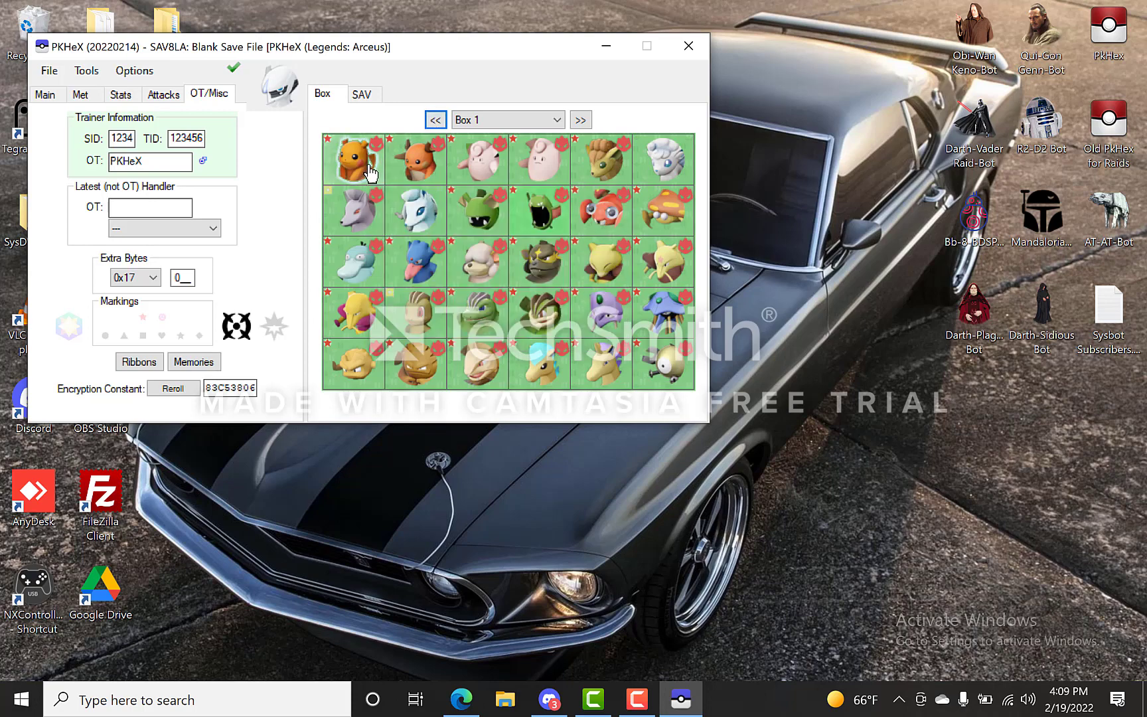
{"action": "left_click_drag", "start_coordinate": [353, 158], "coordinate": [279, 87]}
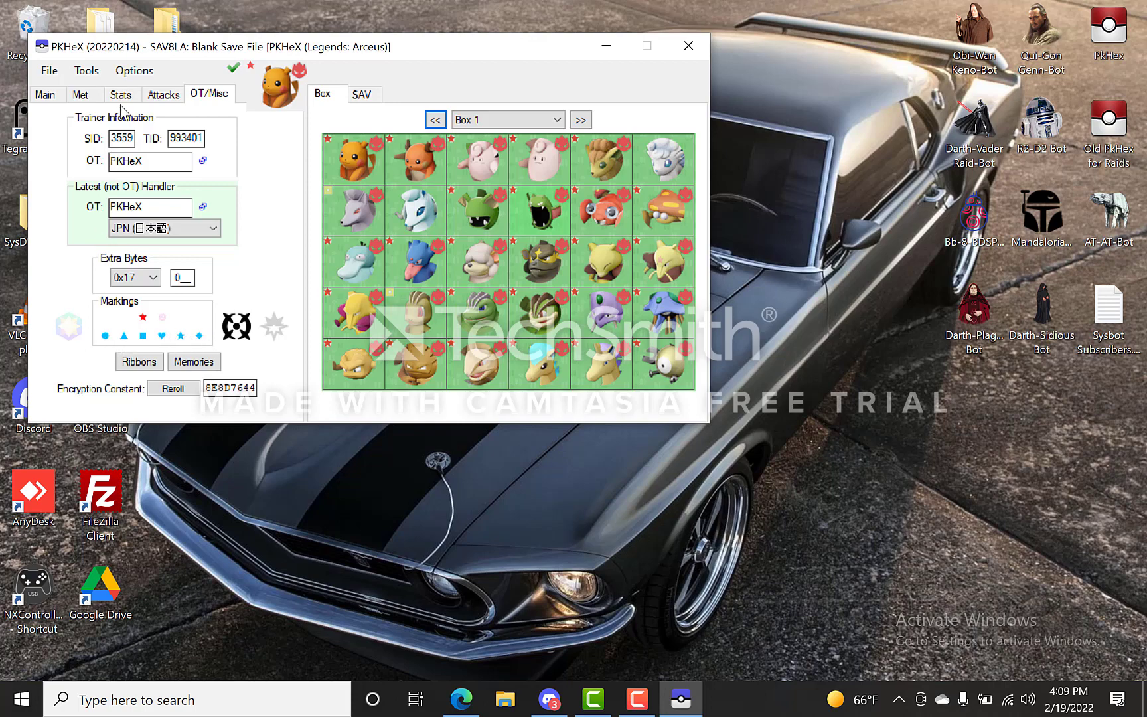
Set SetAllLegalRibbons, SetMatchingBalls and SetBattleVersion to False in the Auto-Legality plugin settings and close them
{"action": "left_click", "coordinate": [98, 72]}
{"action": "mouse_move", "coordinate": [106, 90]}
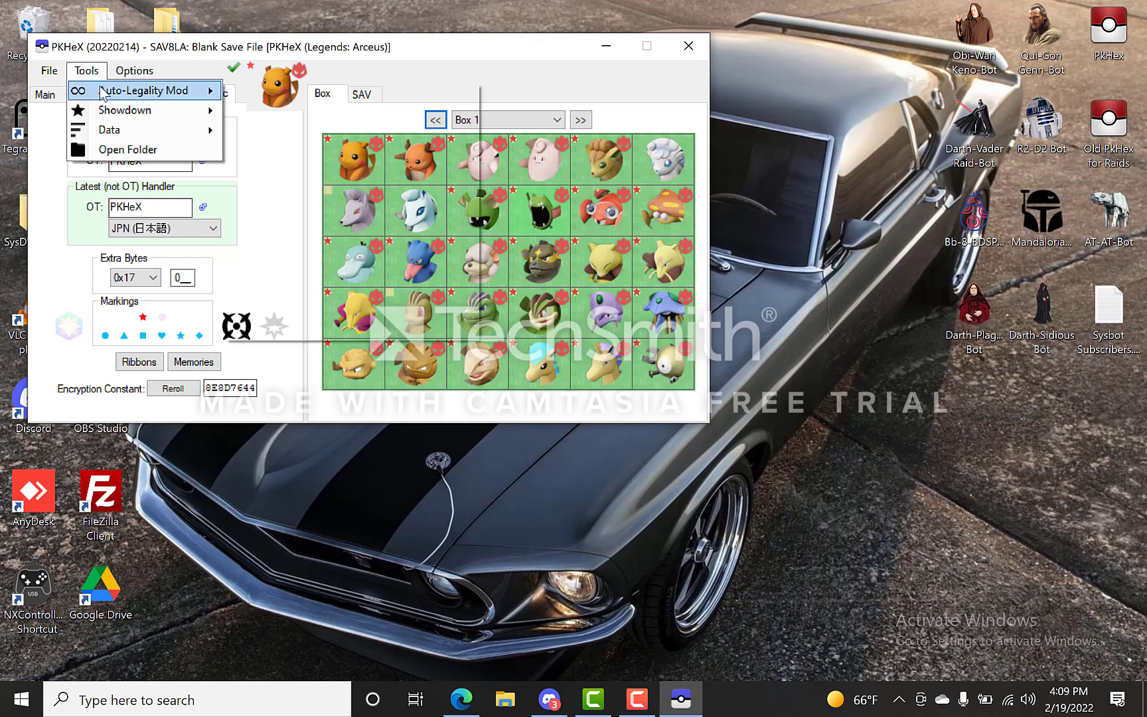
{"action": "left_click", "coordinate": [324, 329]}
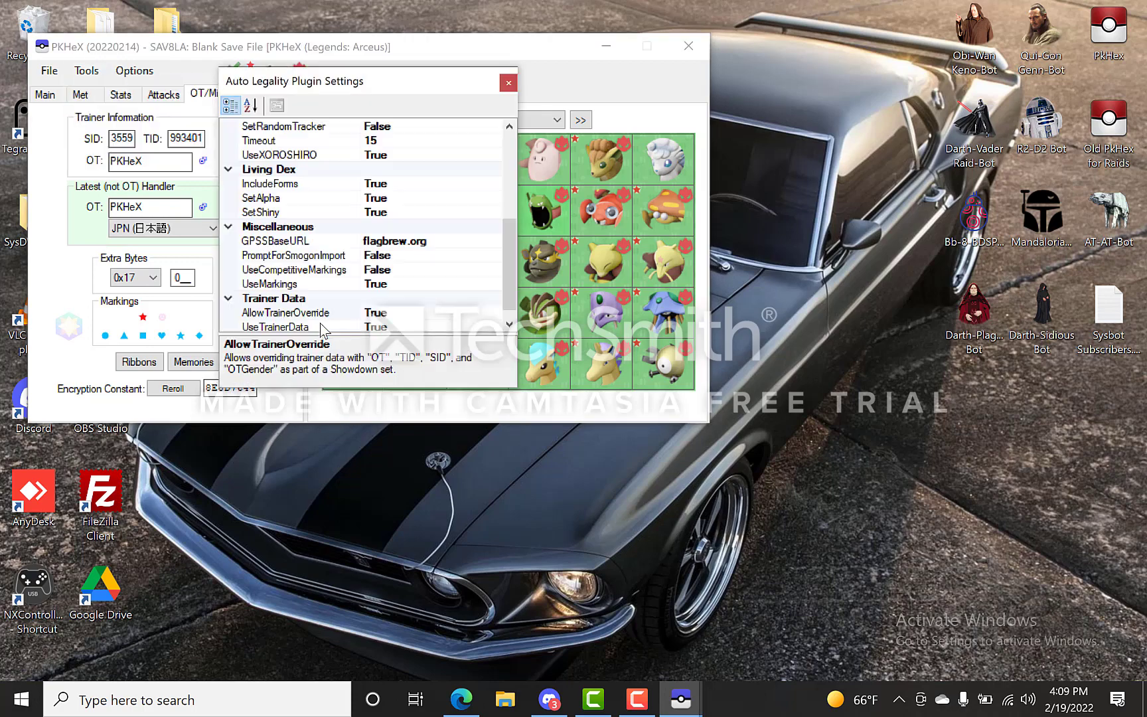
{"action": "left_click_drag", "start_coordinate": [513, 262], "coordinate": [502, 179]}
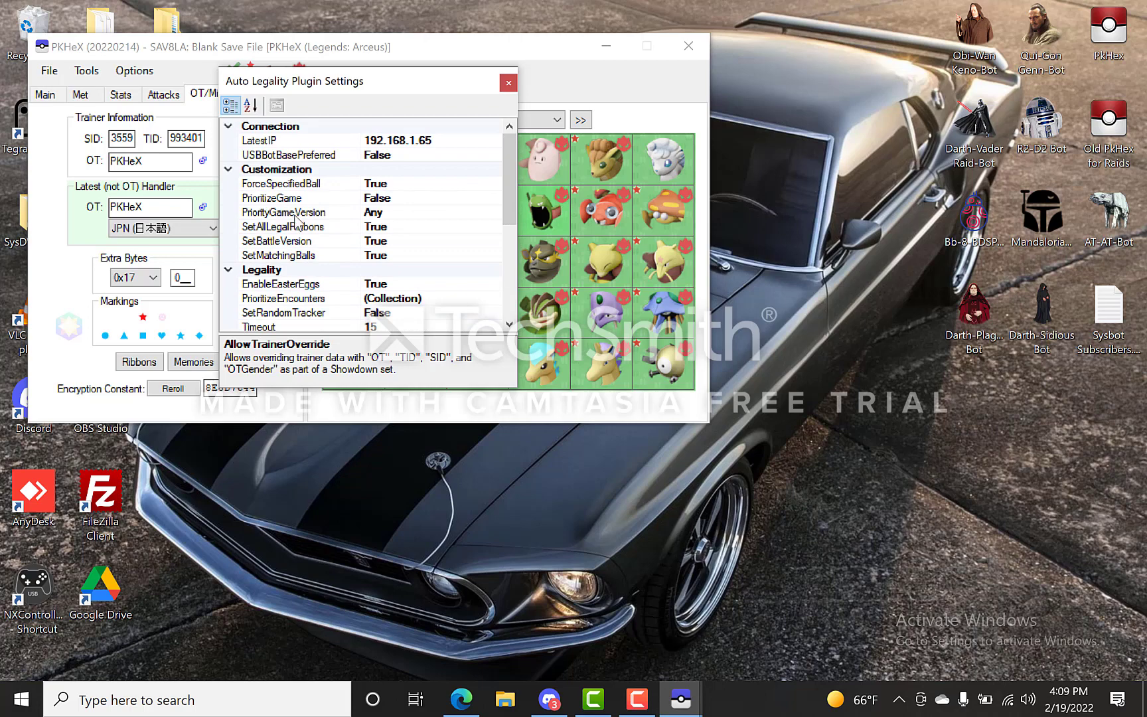
{"action": "left_click", "coordinate": [381, 227]}
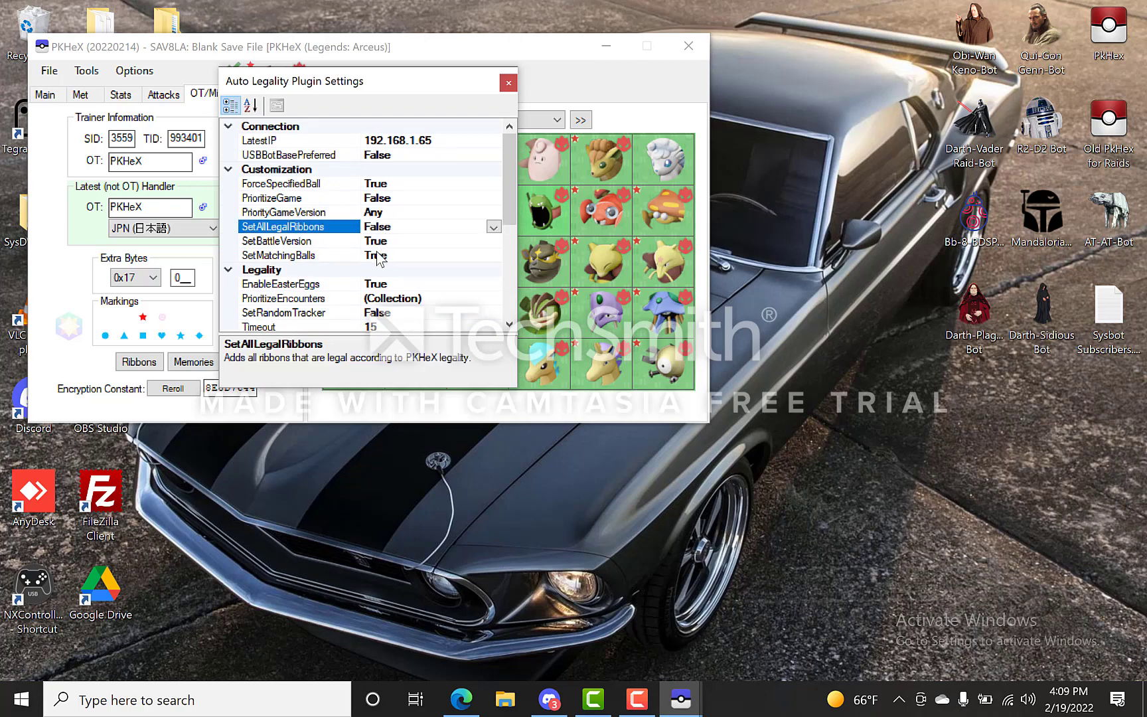
{"action": "double_click", "coordinate": [377, 255]}
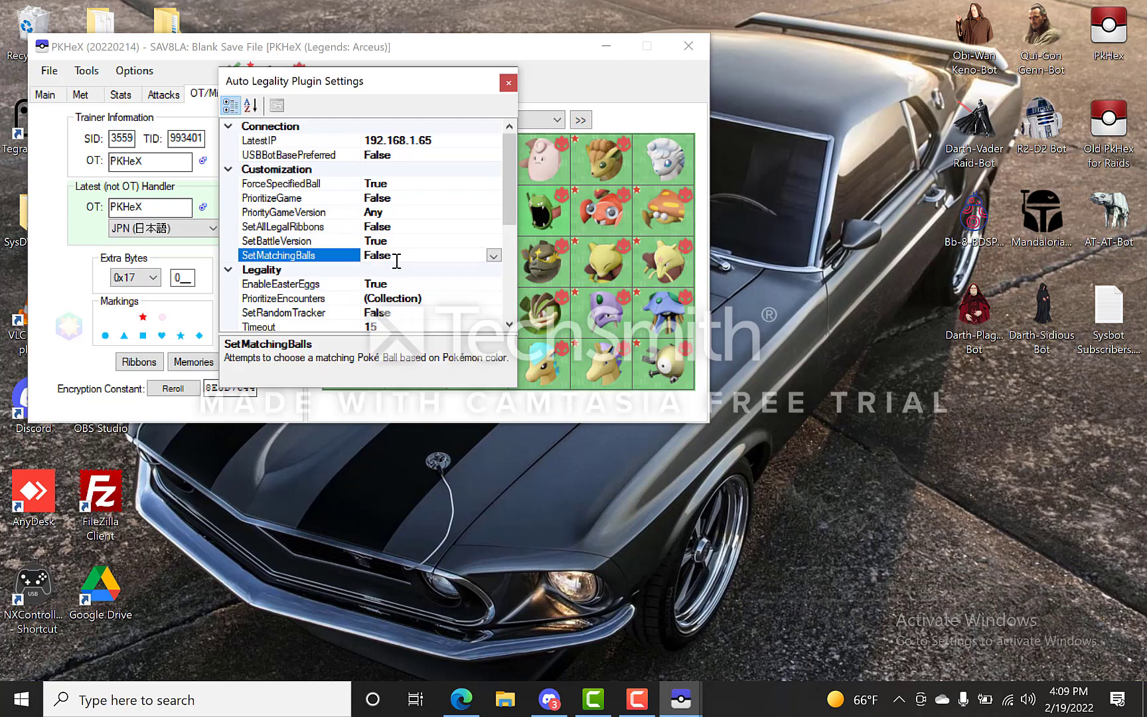
{"action": "double_click", "coordinate": [382, 241]}
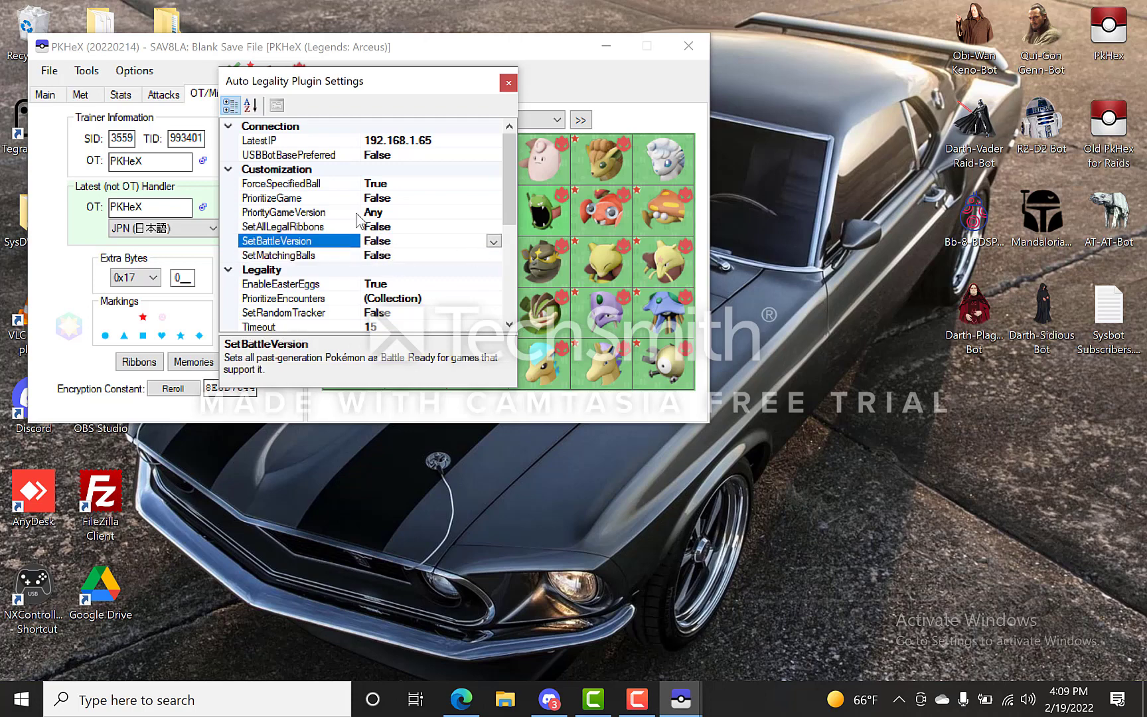
{"action": "left_click", "coordinate": [508, 84]}
Generate the living dex with the changed plugin settings and load the new Pikachu from Box 1 to check it
{"action": "left_click", "coordinate": [87, 70]}
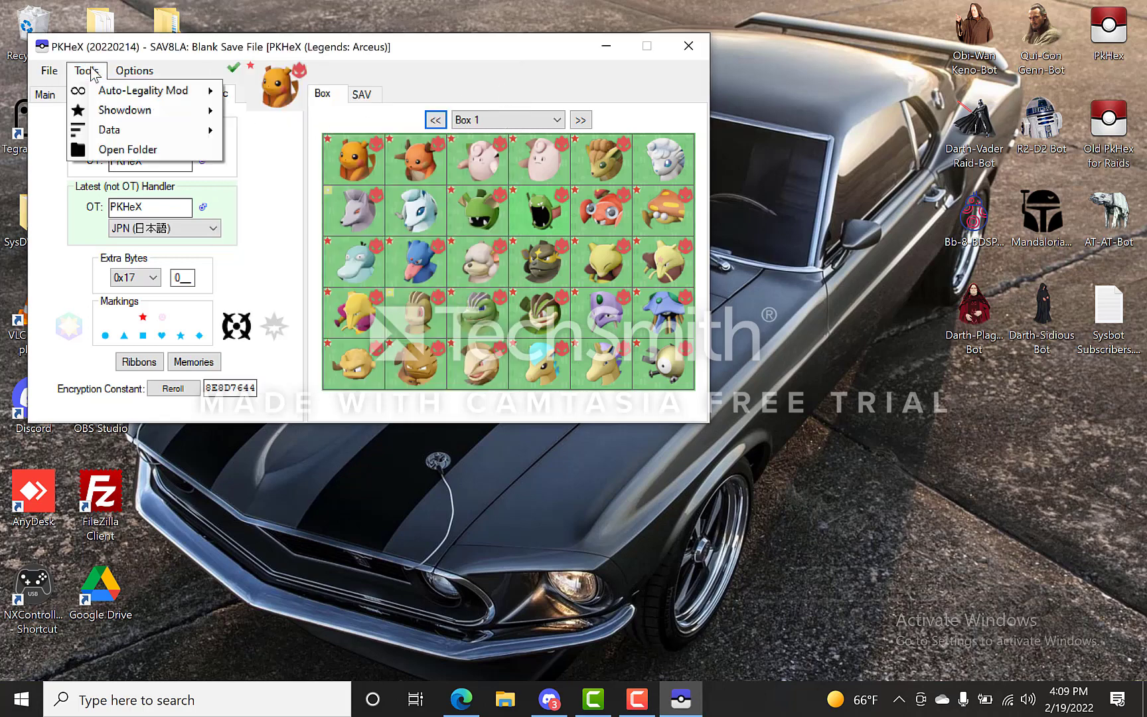
{"action": "mouse_move", "coordinate": [143, 93]}
{"action": "left_click", "coordinate": [301, 171]}
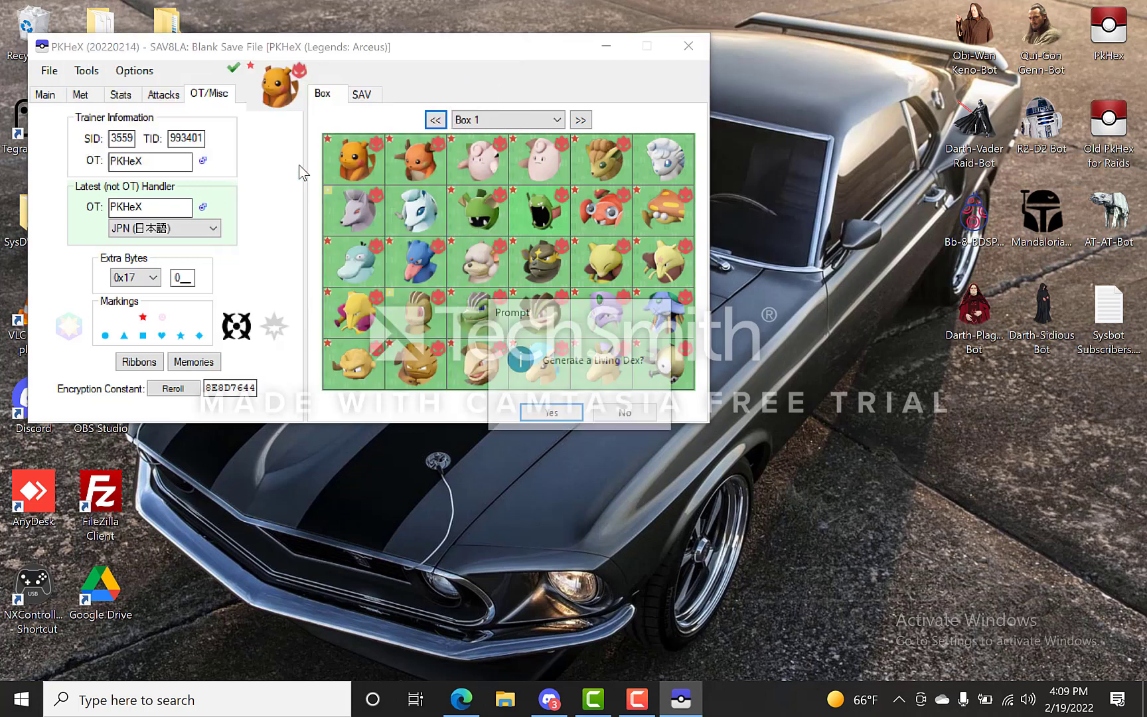
{"action": "left_click", "coordinate": [567, 415]}
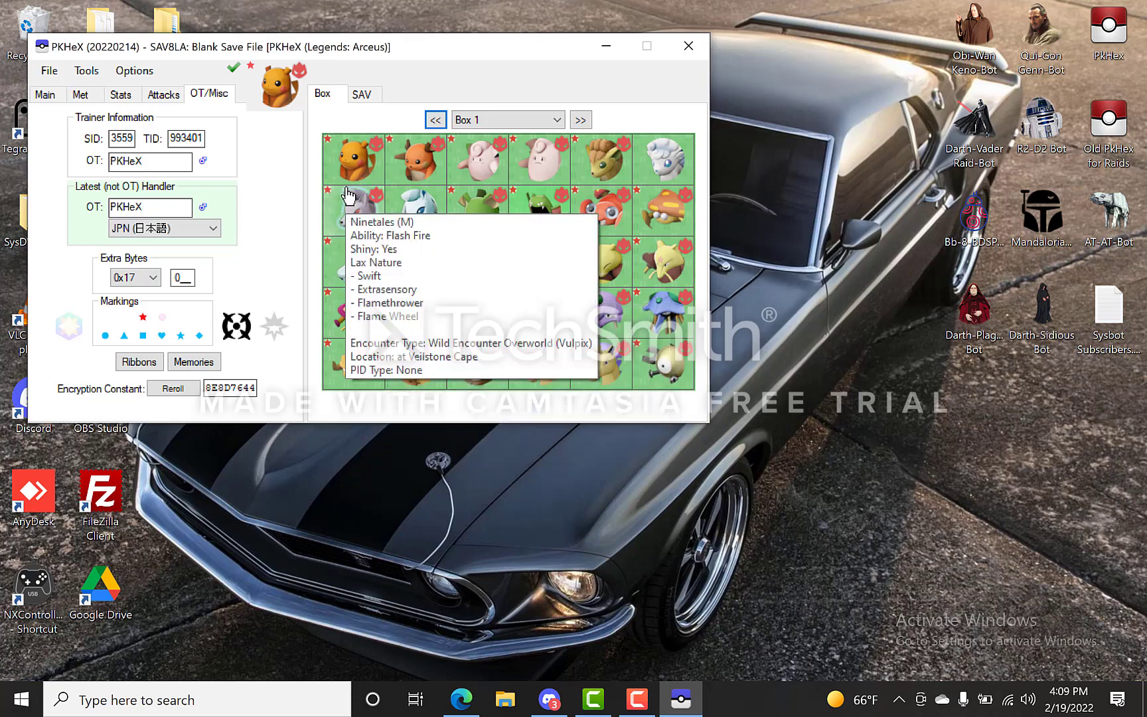
{"action": "mouse_move", "coordinate": [360, 175]}
{"action": "left_click_drag", "start_coordinate": [360, 176], "coordinate": [292, 107]}
{"action": "mouse_move", "coordinate": [354, 168]}
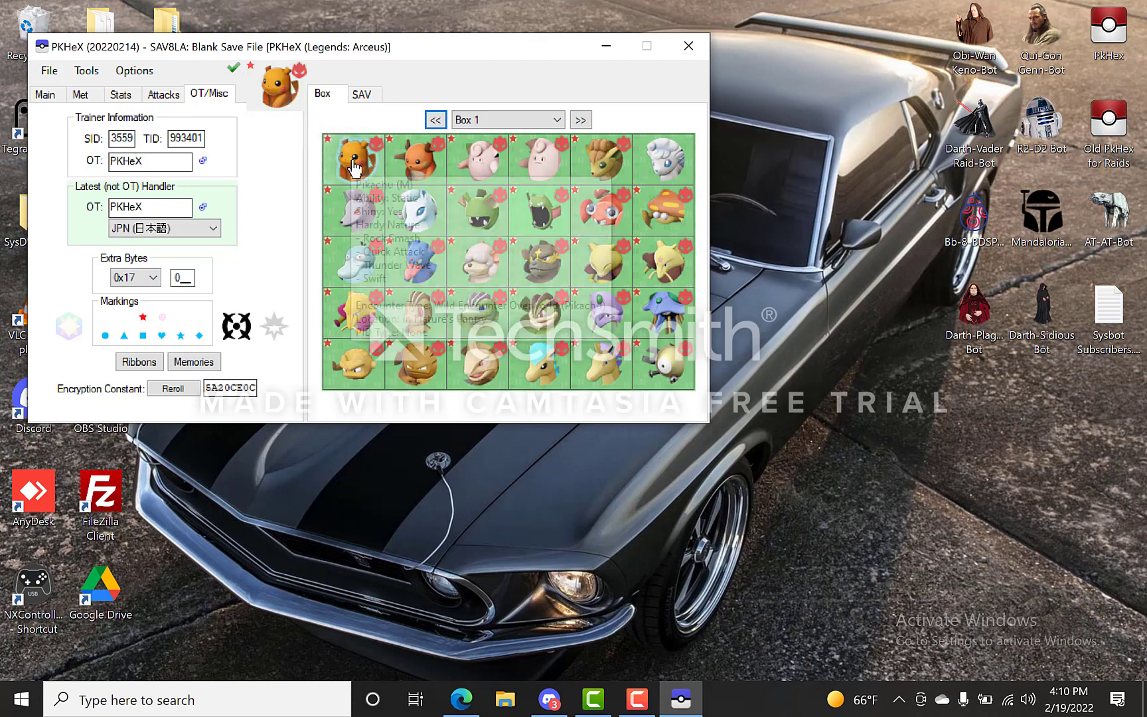
{"action": "left_click_drag", "start_coordinate": [354, 167], "coordinate": [288, 90]}
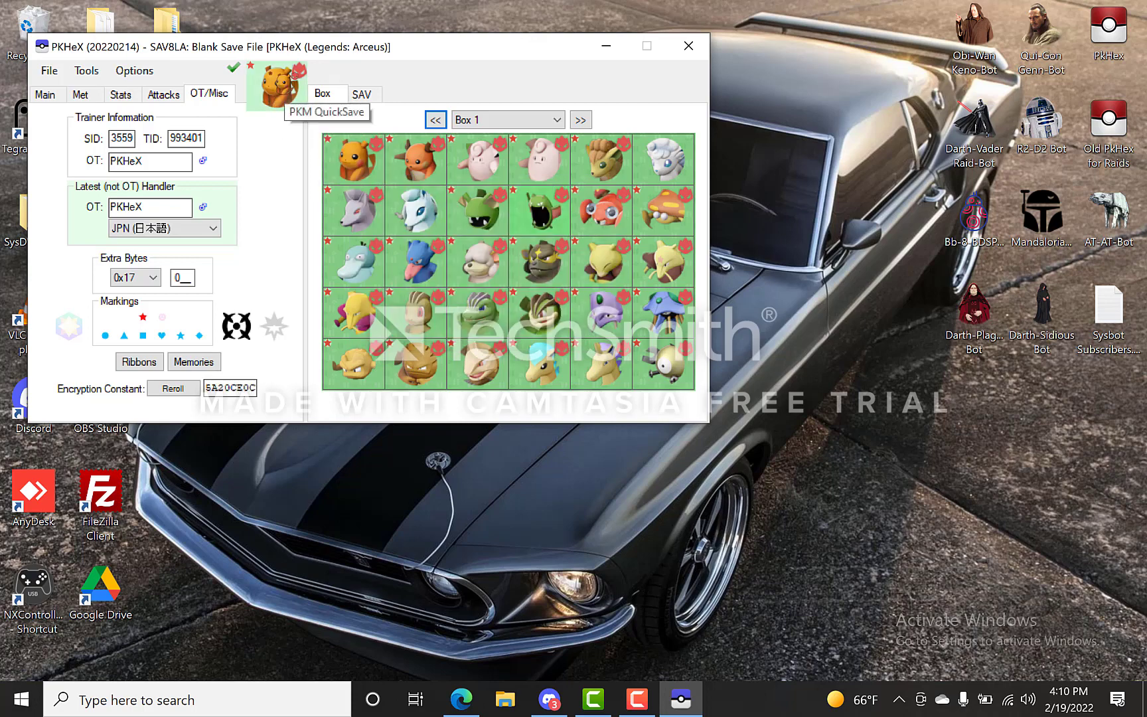
Generate the living dex once more and load the regenerated Pikachu from Box 1 into the editor
{"action": "left_click", "coordinate": [89, 71]}
{"action": "mouse_move", "coordinate": [106, 95]}
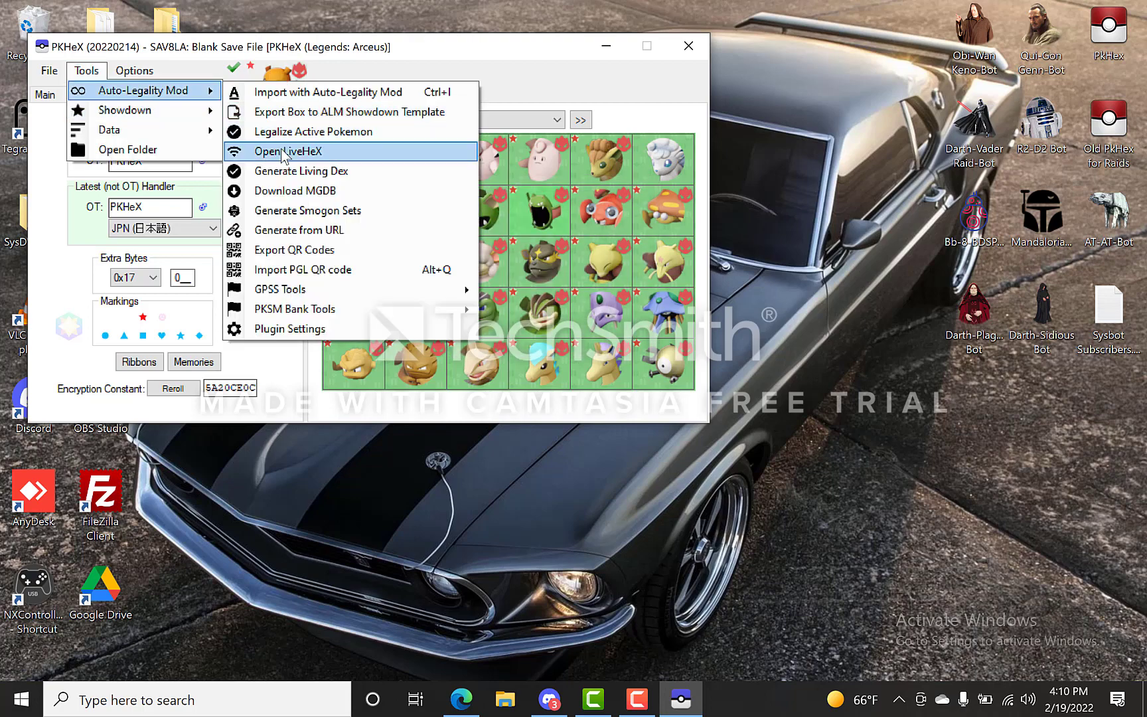
{"action": "left_click", "coordinate": [292, 171]}
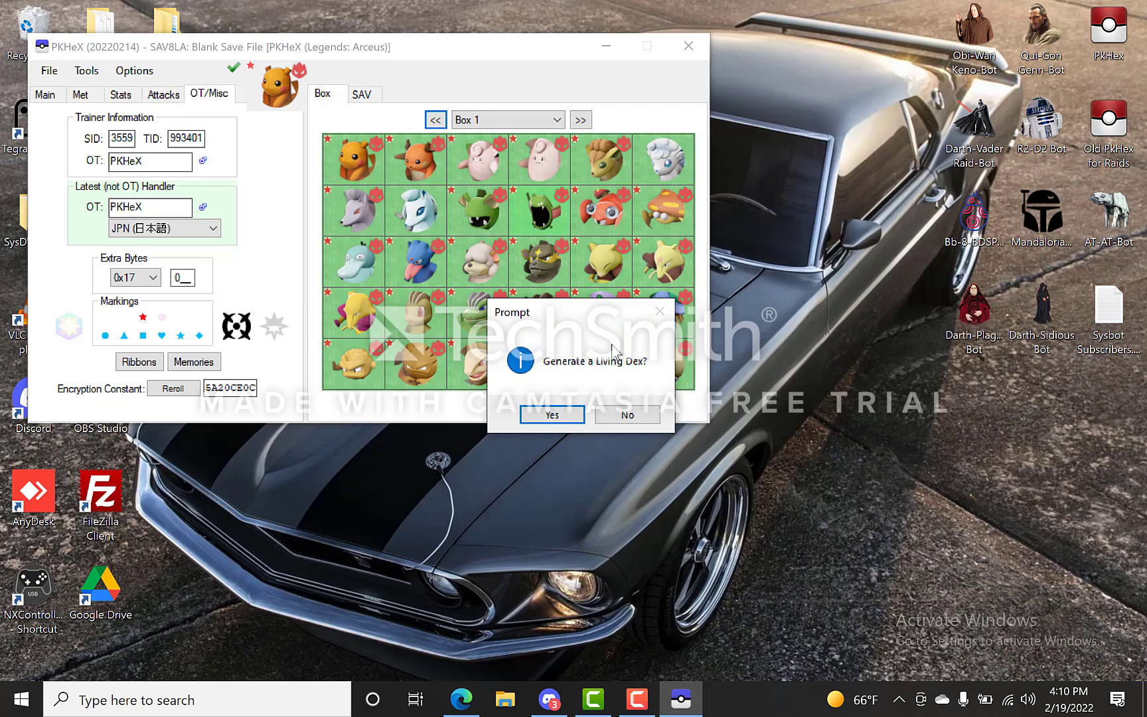
{"action": "left_click", "coordinate": [561, 415]}
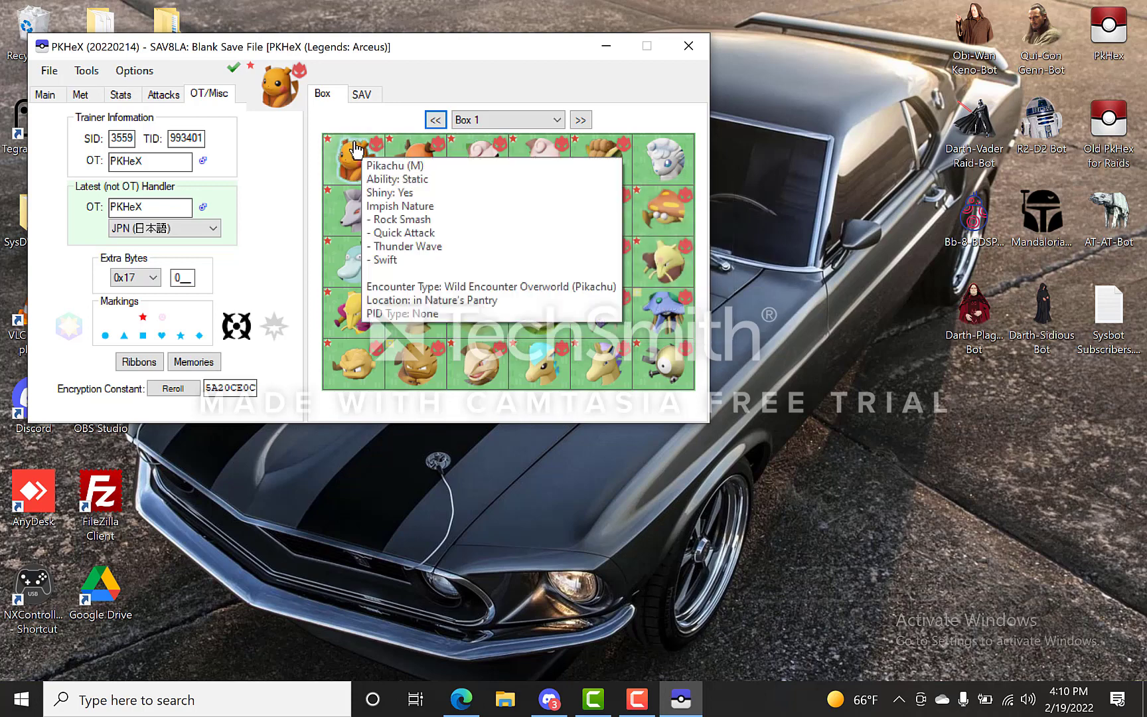
{"action": "left_click_drag", "start_coordinate": [358, 151], "coordinate": [271, 97]}
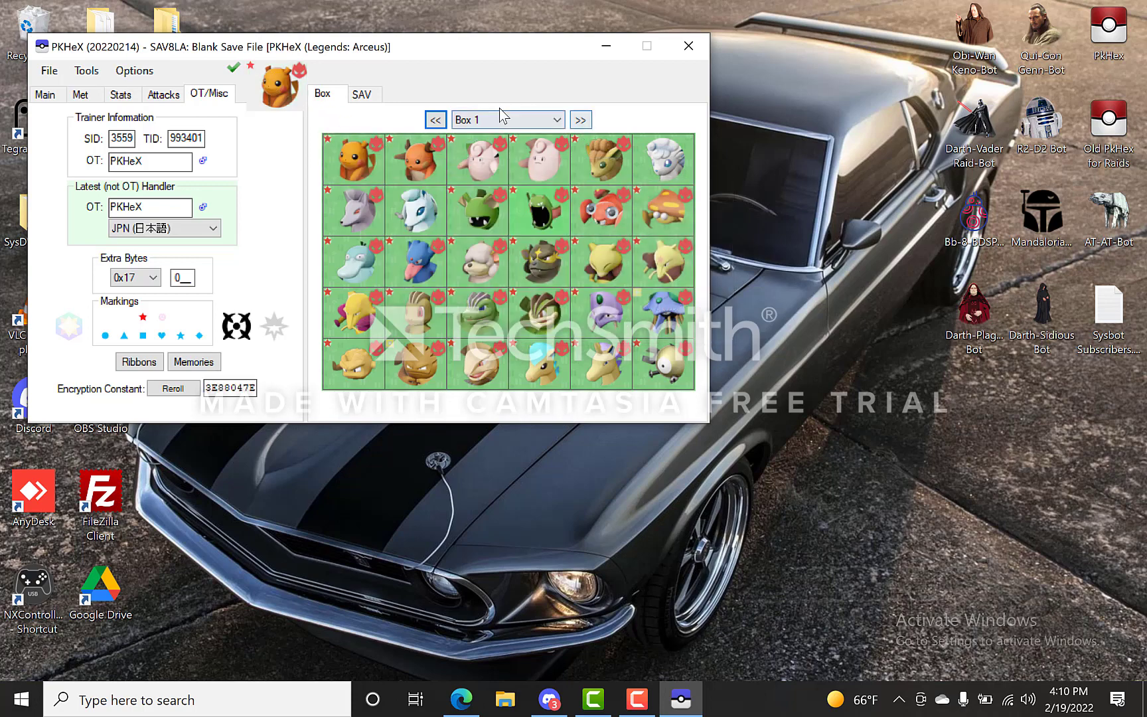
Close PKHeX and discard the unsaved changes
{"action": "left_click", "coordinate": [688, 48]}
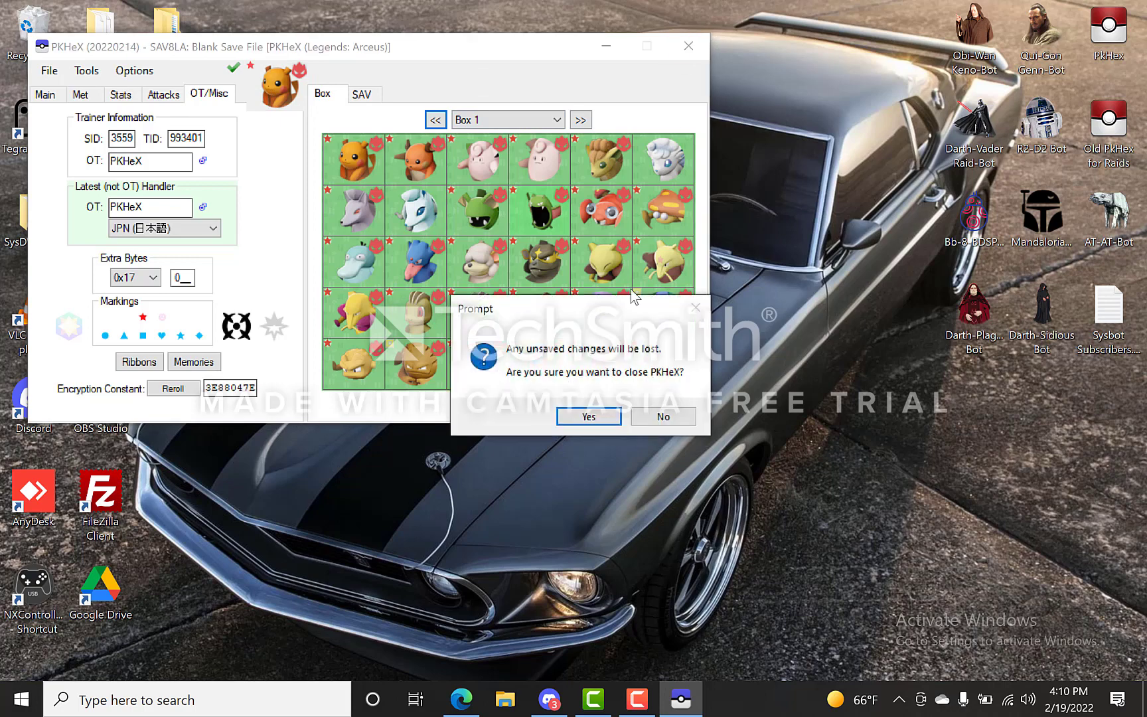
{"action": "left_click", "coordinate": [602, 420]}
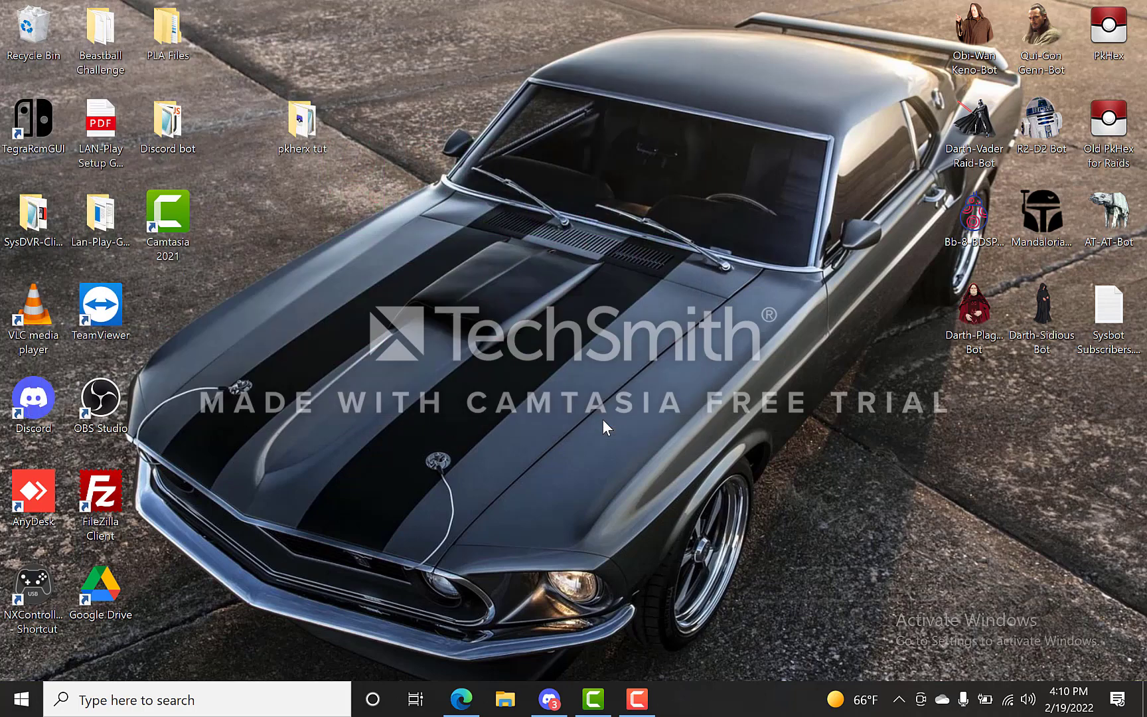
Open the pkherx tut folder and launch PKHeX.exe, closing and relaunching it once
{"action": "double_click", "coordinate": [305, 114]}
{"action": "double_click", "coordinate": [564, 350]}
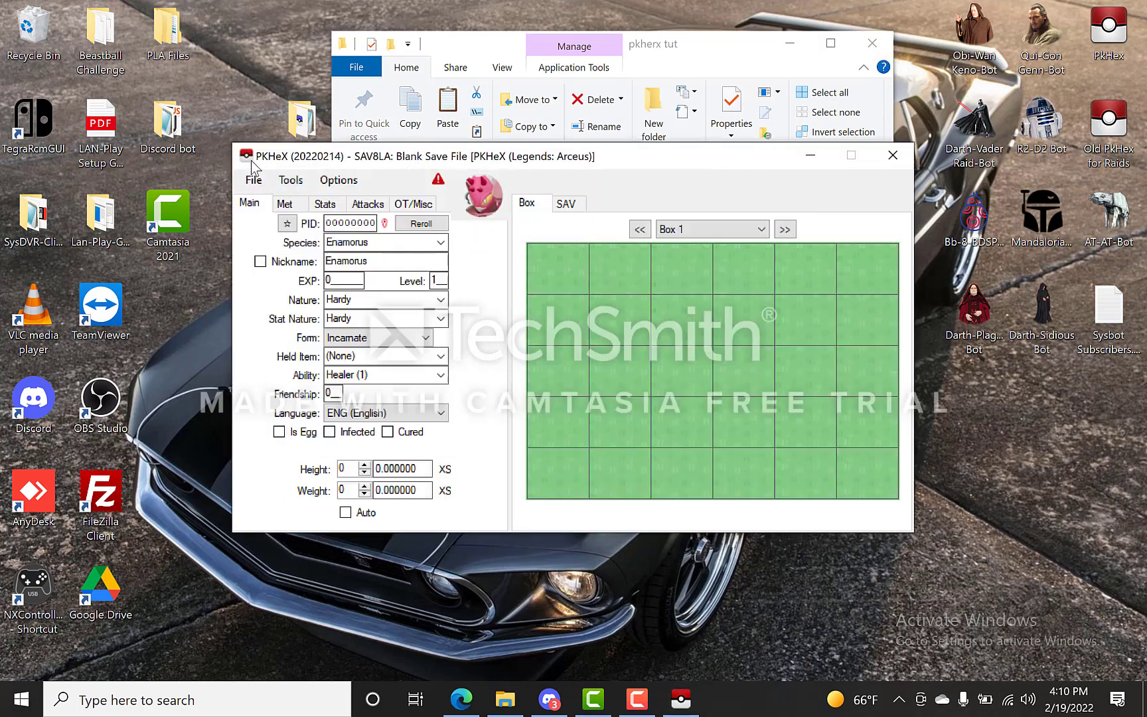
{"action": "left_click", "coordinate": [893, 155]}
{"action": "double_click", "coordinate": [549, 350]}
Generate a living dex into the boxes and load the first-slot Pikachu to view its trainer information and markings
{"action": "left_click", "coordinate": [290, 180]}
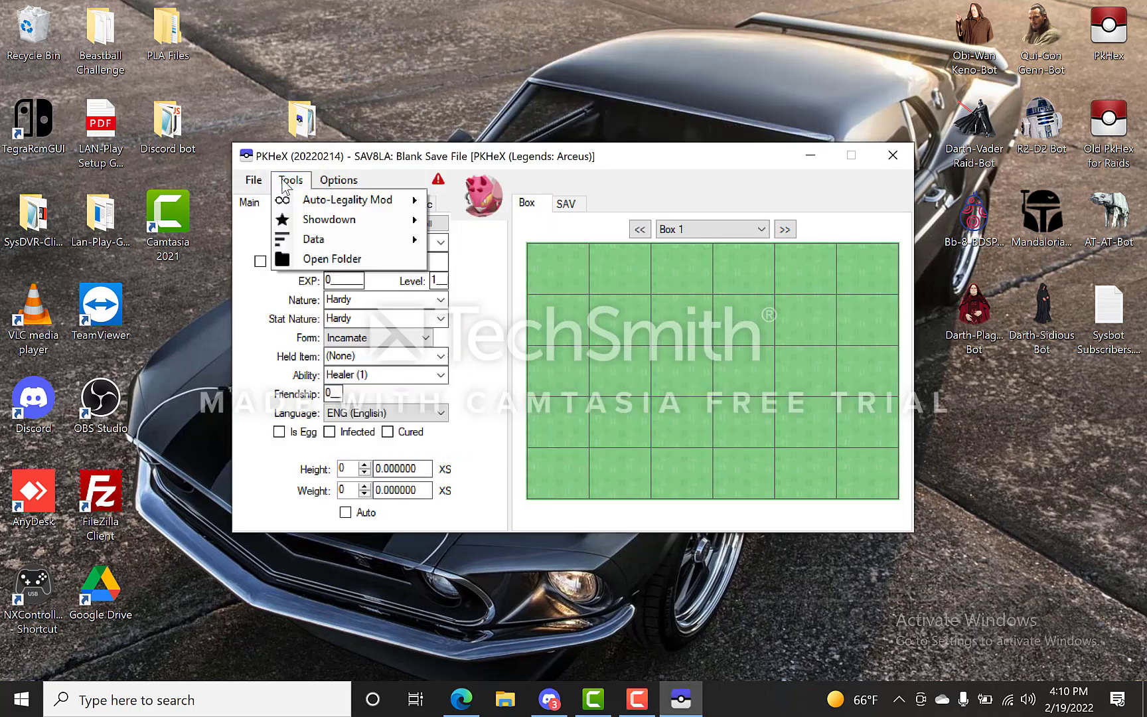
{"action": "mouse_move", "coordinate": [318, 206]}
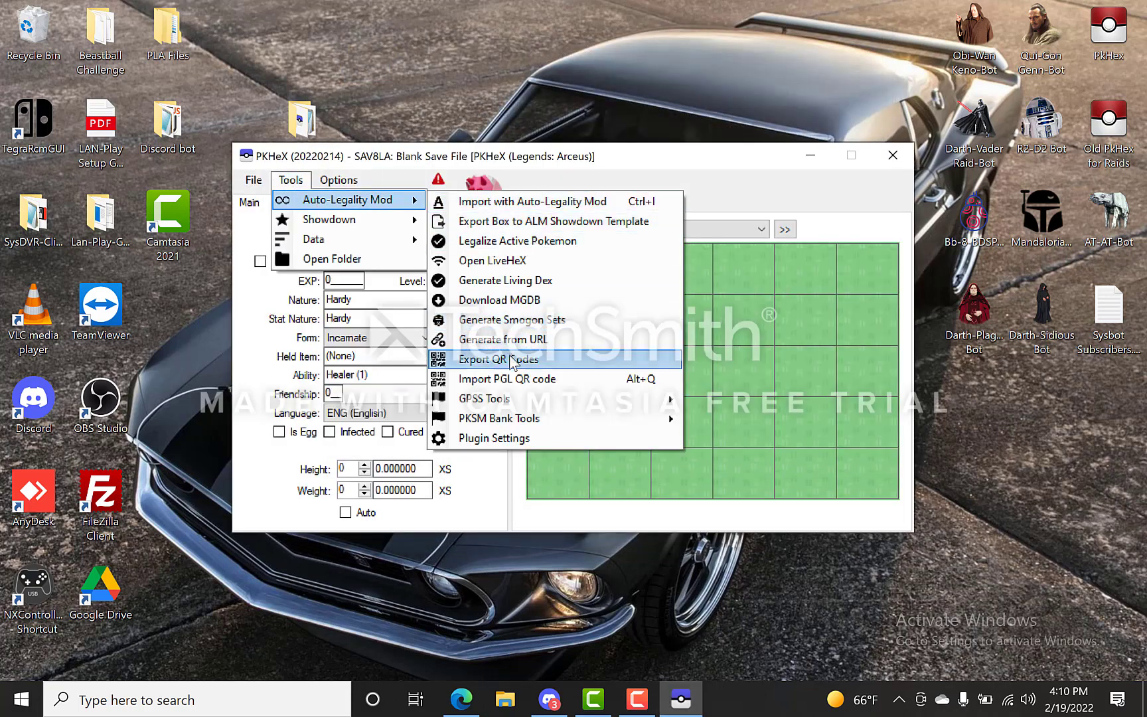
{"action": "left_click", "coordinate": [512, 280]}
{"action": "left_click", "coordinate": [571, 415]}
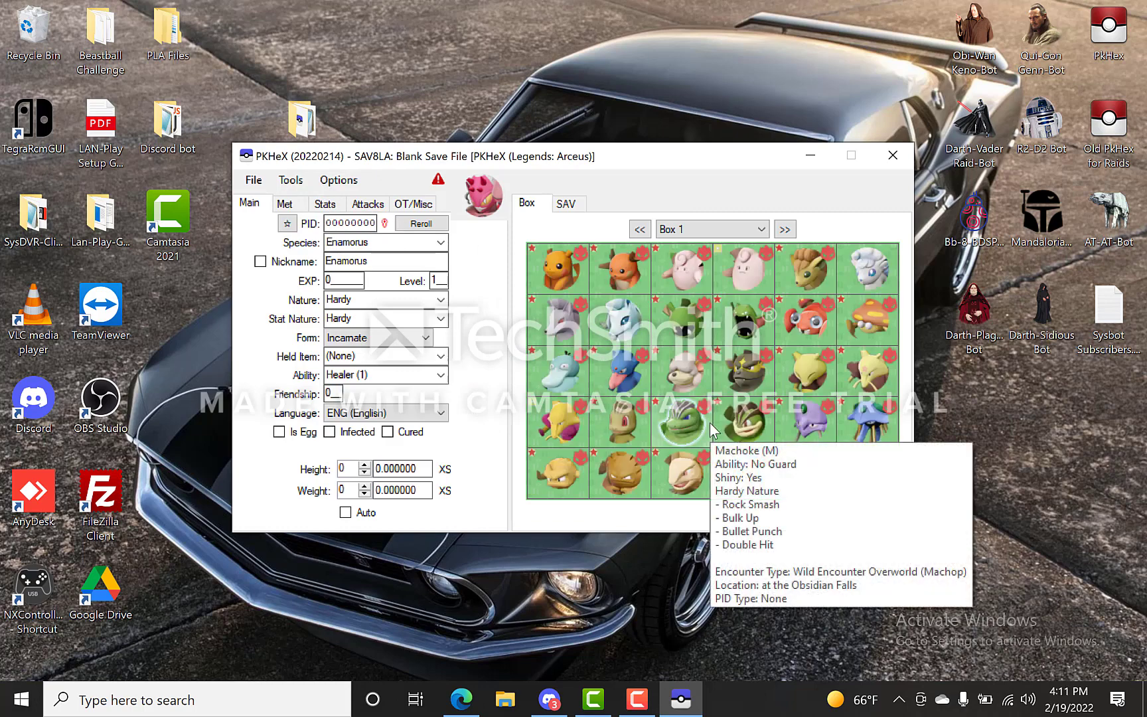
{"action": "left_click_drag", "start_coordinate": [570, 273], "coordinate": [484, 198]}
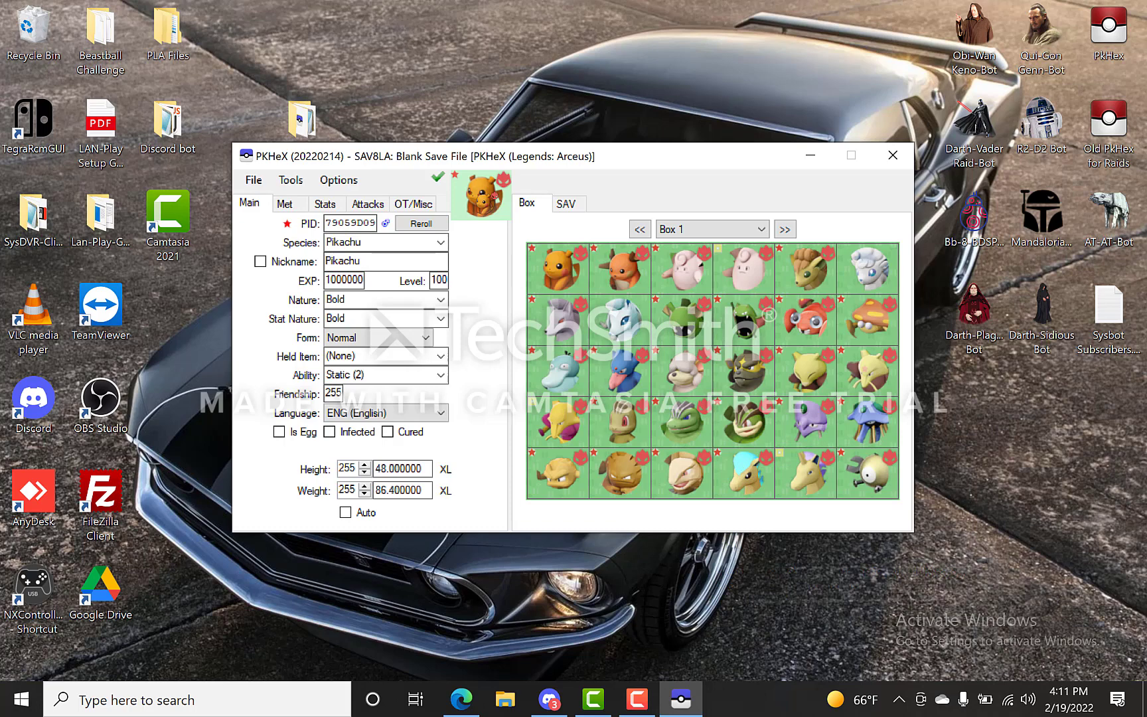
{"action": "left_click", "coordinate": [425, 206]}
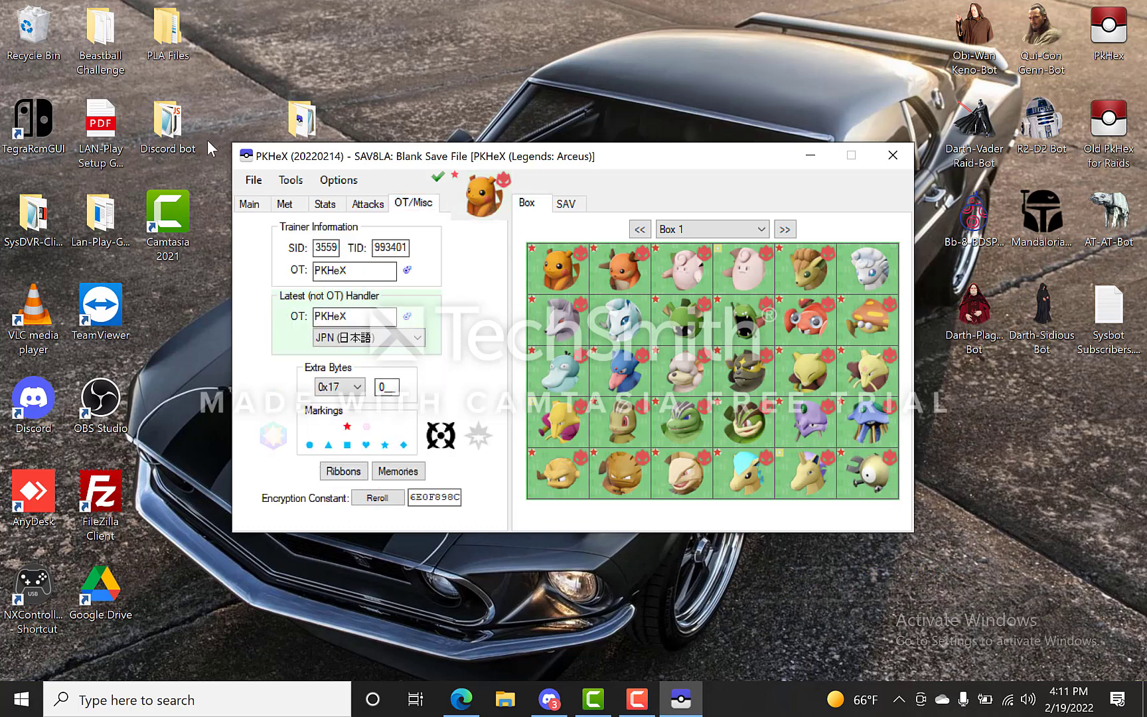
Set UseMarkings to False in the Auto-Legality Mod plugin settings
{"action": "left_click", "coordinate": [290, 181]}
{"action": "mouse_move", "coordinate": [395, 206]}
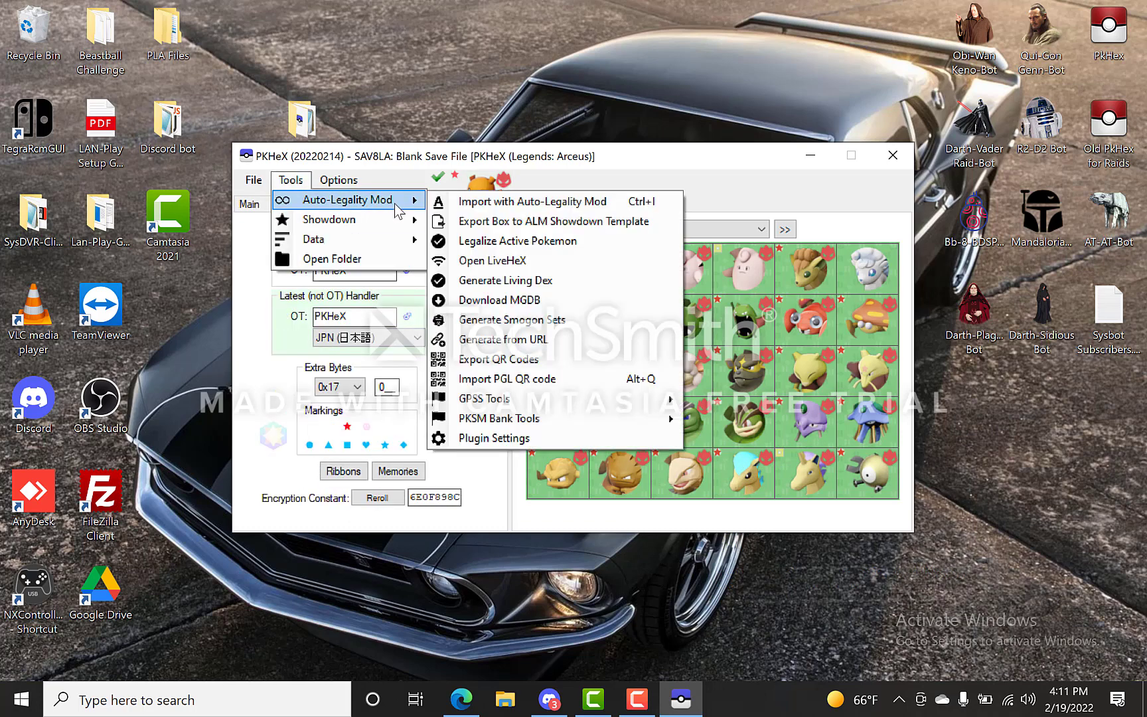
{"action": "left_click", "coordinate": [485, 440]}
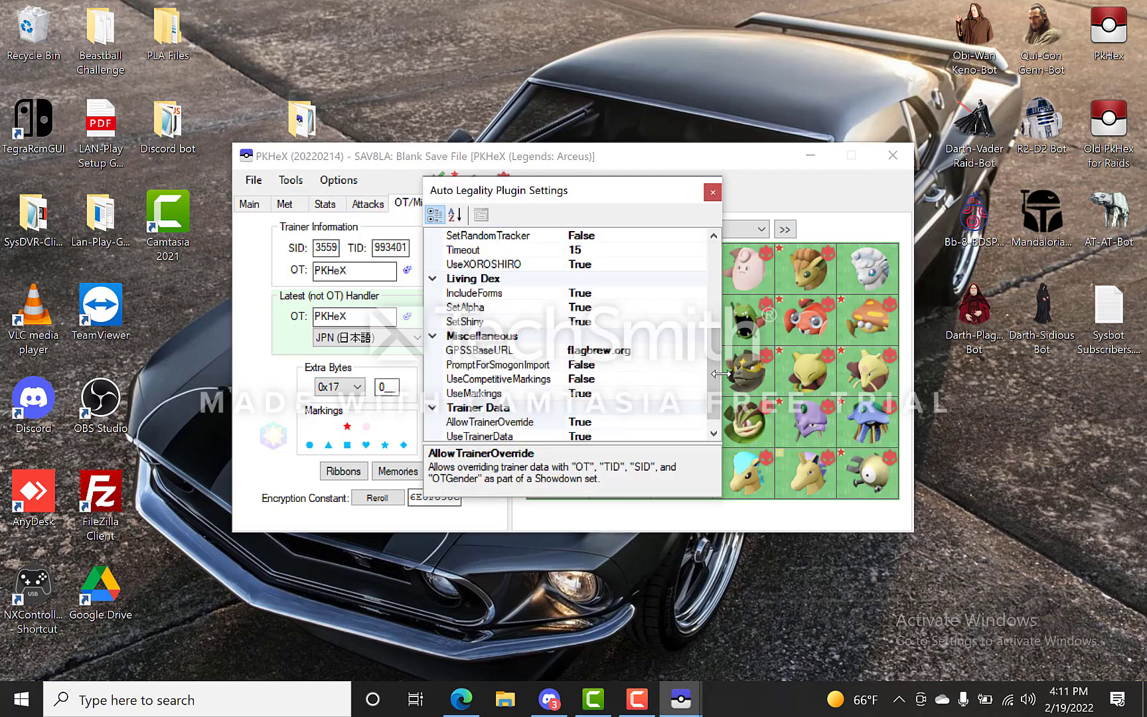
{"action": "double_click", "coordinate": [584, 393]}
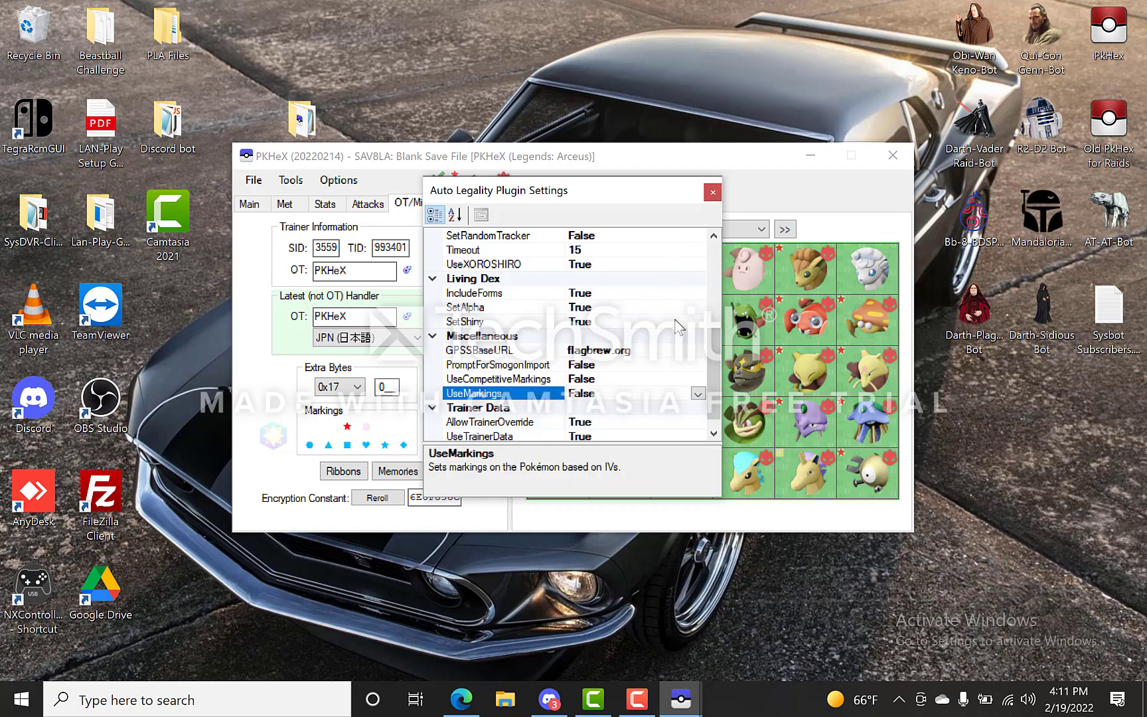
{"action": "left_click", "coordinate": [713, 190]}
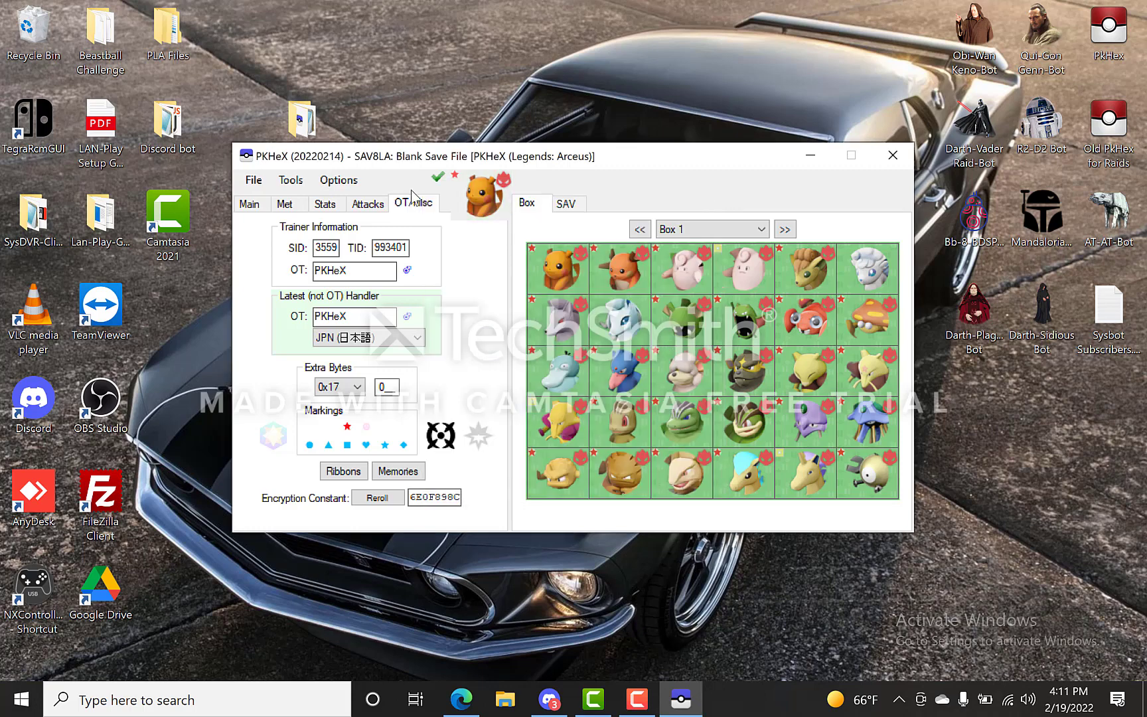
Regenerate the living dex and load the Pikachu in the first slot of Box 1 into the editor
{"action": "left_click", "coordinate": [298, 186]}
{"action": "mouse_move", "coordinate": [322, 200]}
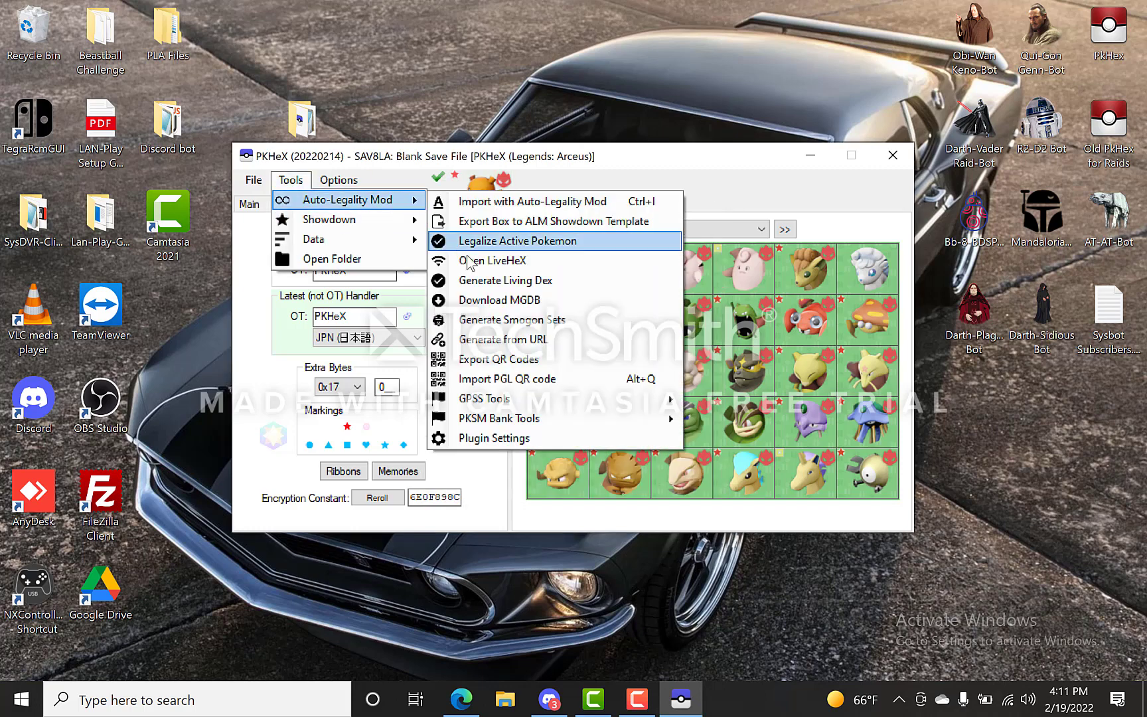
{"action": "left_click", "coordinate": [483, 281]}
{"action": "left_click", "coordinate": [544, 414]}
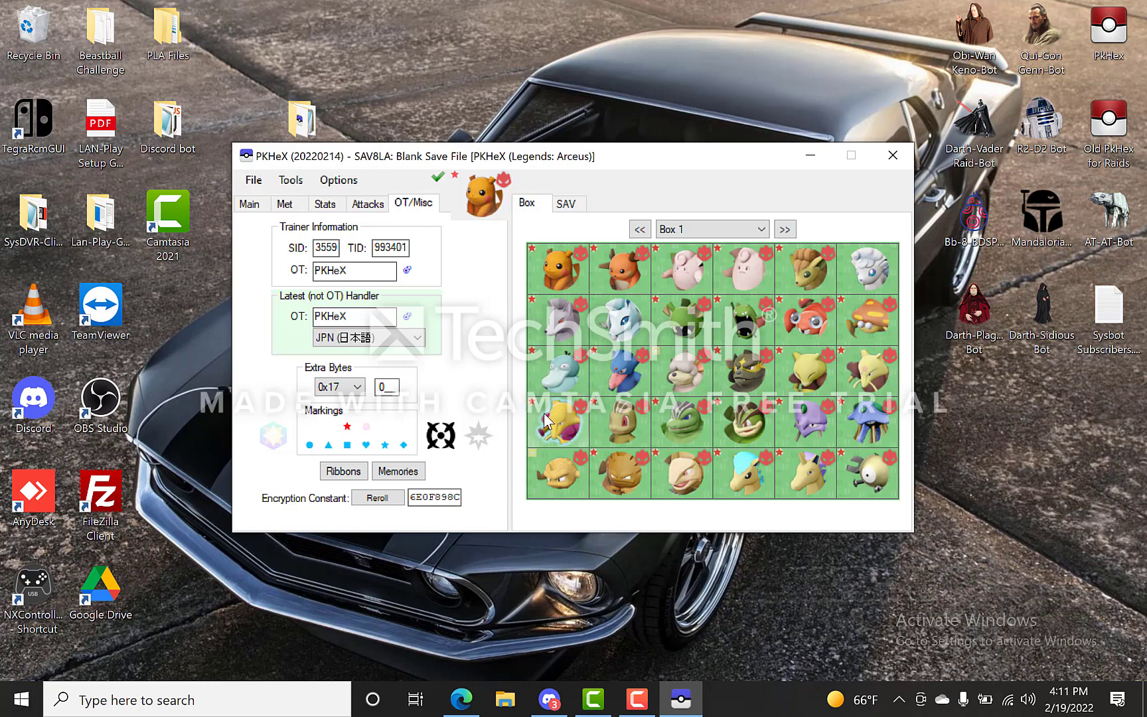
{"action": "left_click", "coordinate": [570, 290]}
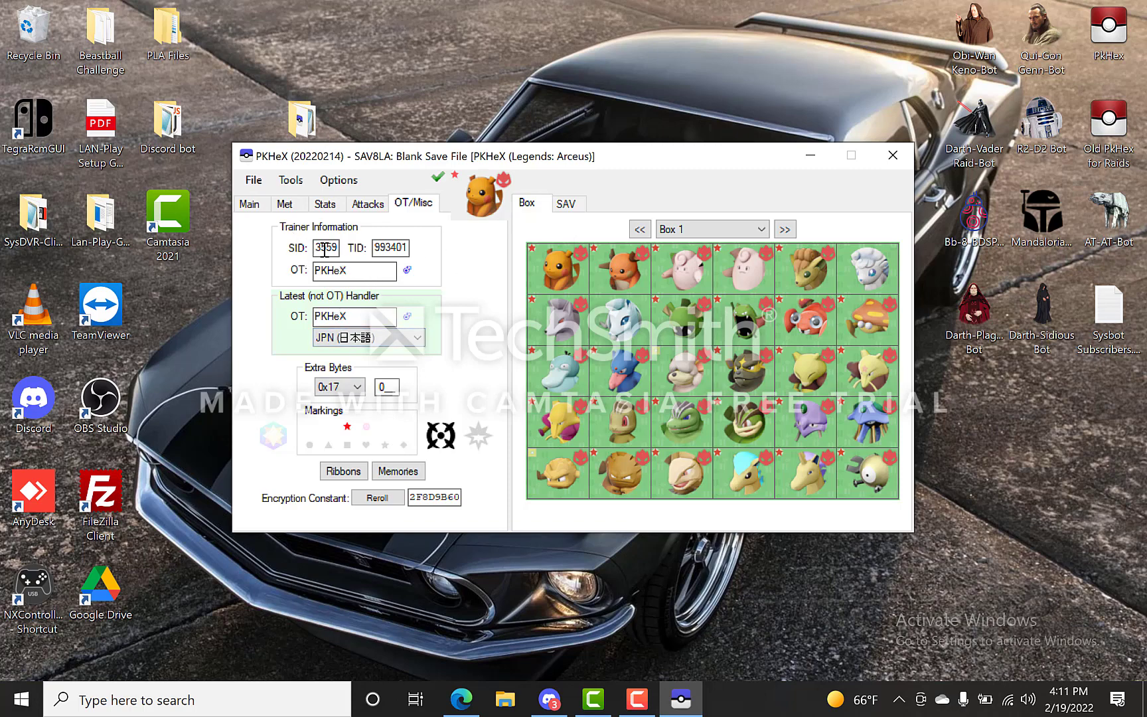
{"action": "left_click", "coordinate": [264, 211]}
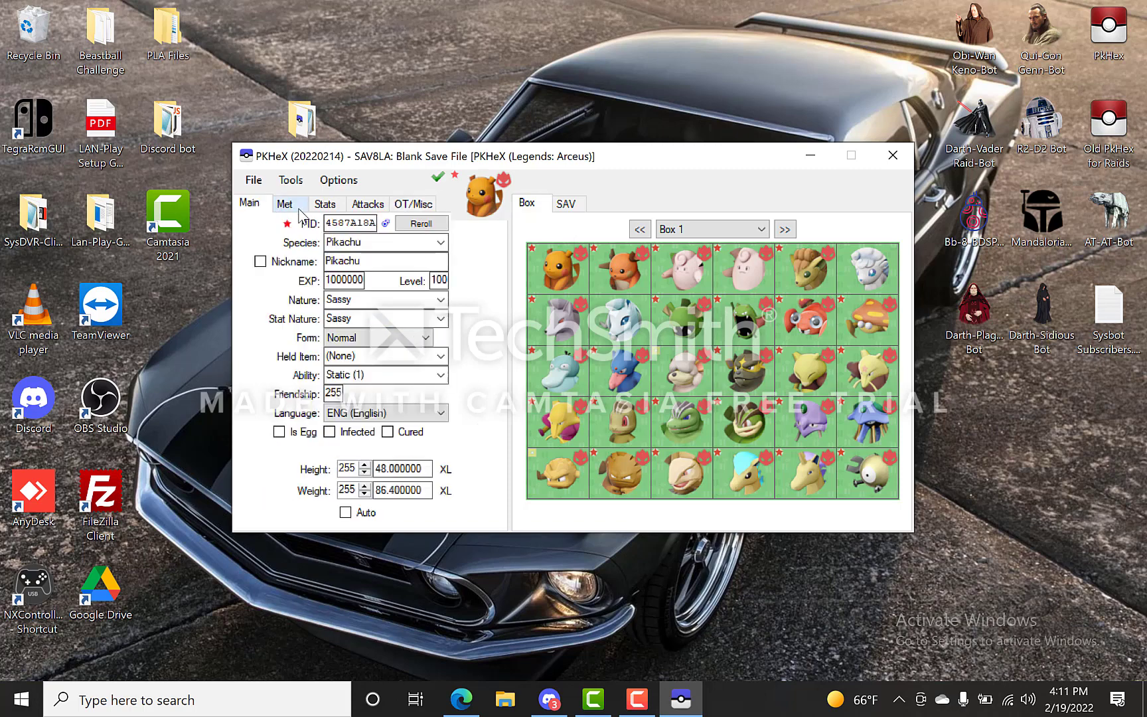
Set Pikachu's original trainer to Pkmemp with SID 1234 and TID 123456
{"action": "left_click", "coordinate": [409, 206]}
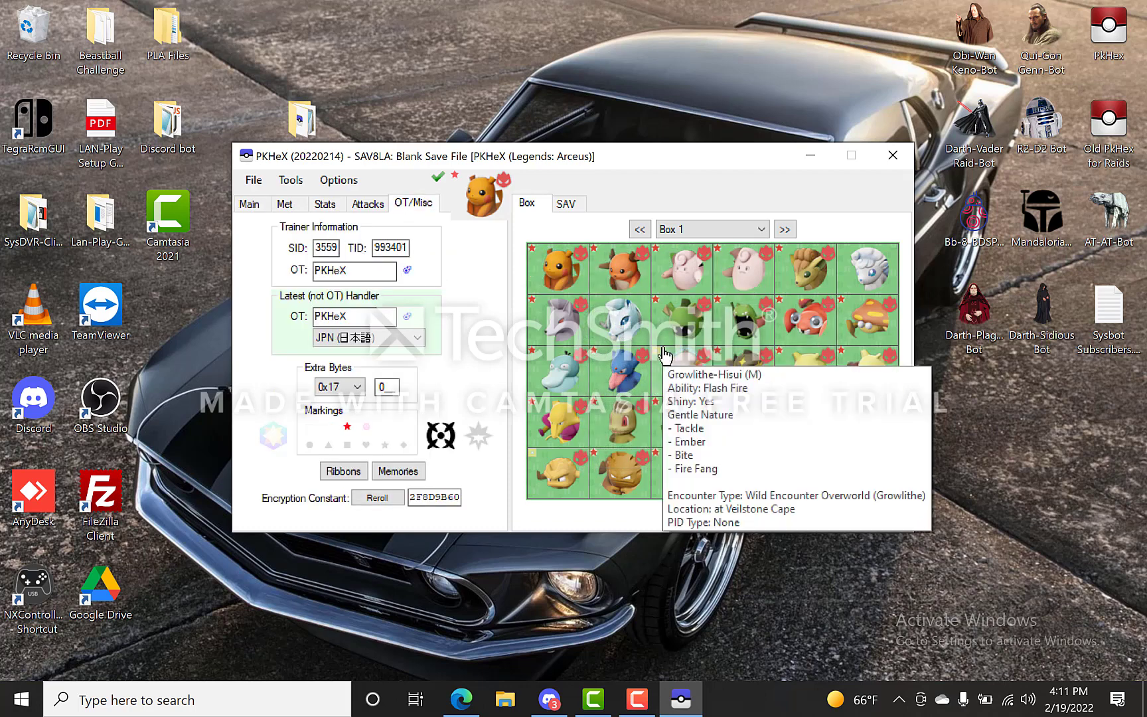
{"action": "mouse_move", "coordinate": [747, 372]}
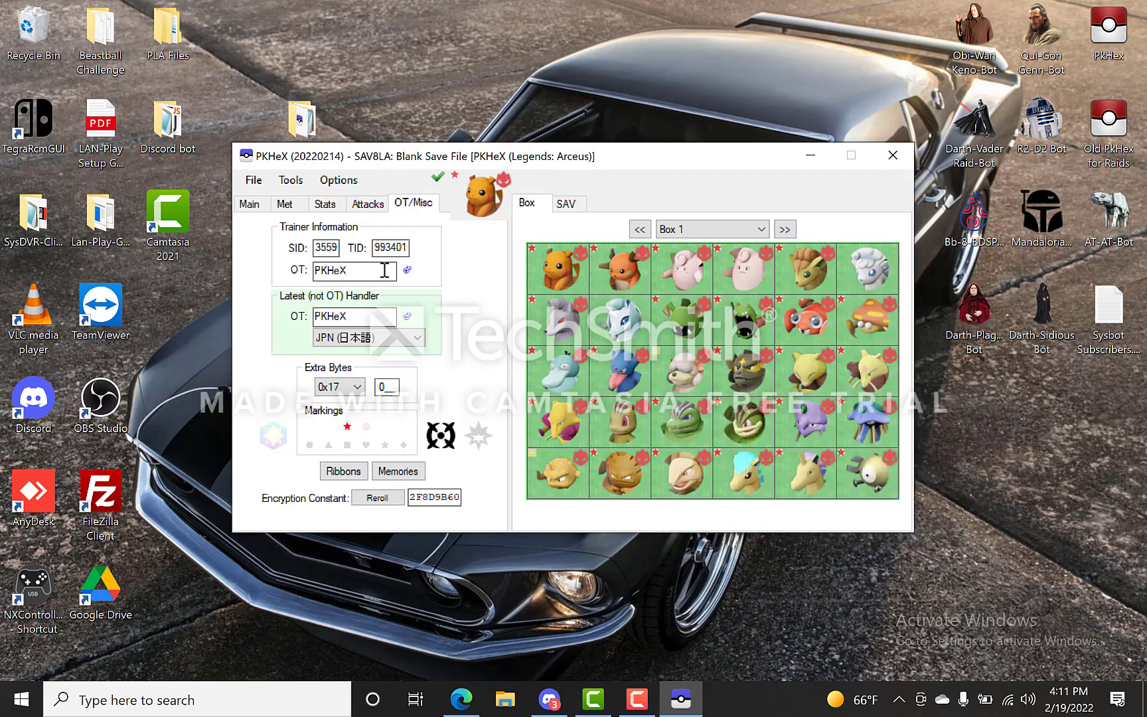
{"action": "left_click_drag", "start_coordinate": [363, 272], "coordinate": [144, 288]}
{"action": "type", "text": "Pkmemp"}
{"action": "left_click_drag", "start_coordinate": [338, 250], "coordinate": [281, 250]}
{"action": "type", "text": "1234"}
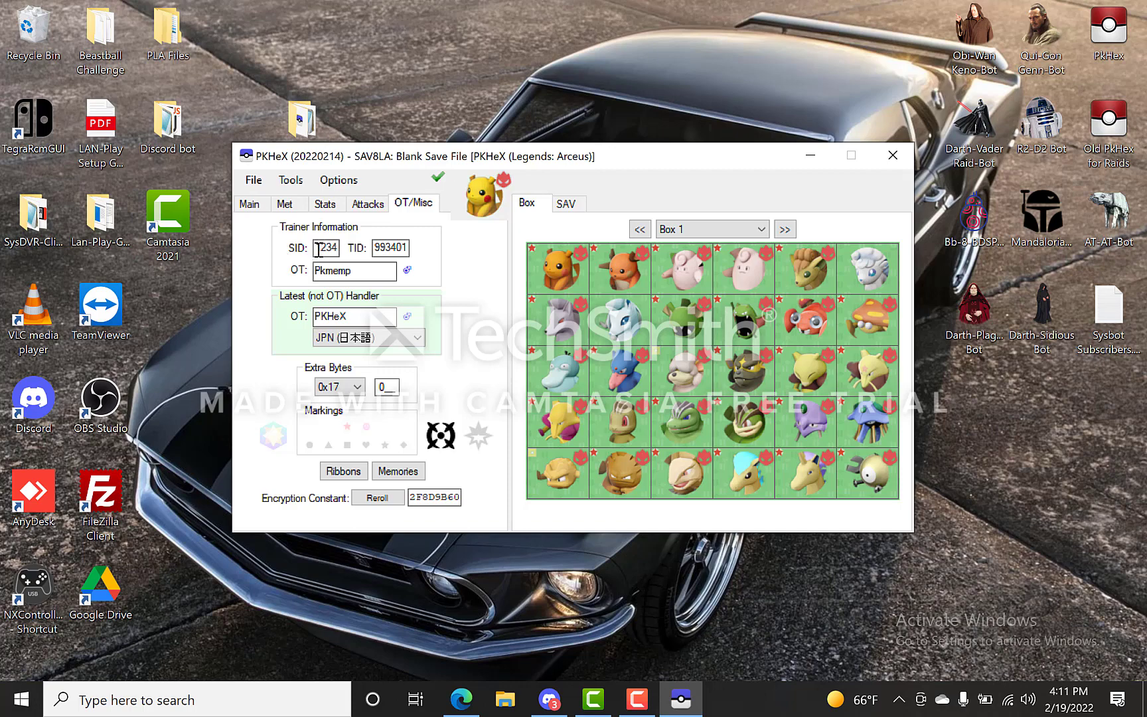
{"action": "double_click", "coordinate": [405, 249]}
{"action": "type", "text": "123456"}
Make the edited Pikachu shiny for the changed trainer data by generating a new PID
{"action": "left_click", "coordinate": [262, 203]}
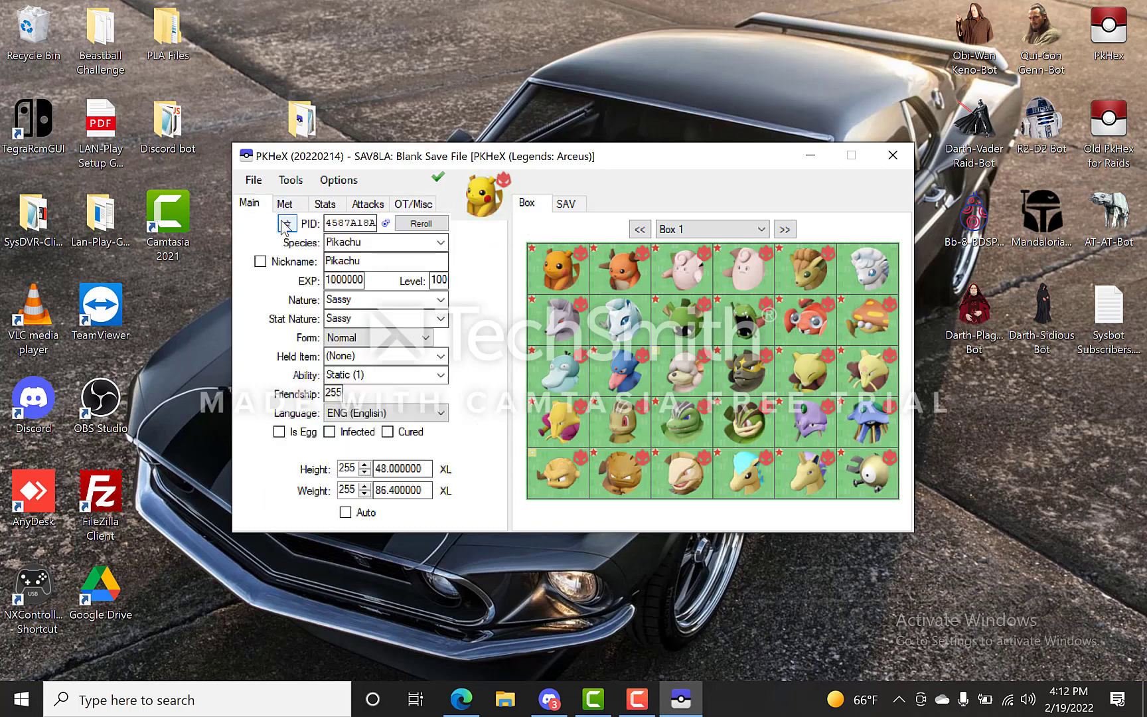
{"action": "left_click", "coordinate": [445, 223]}
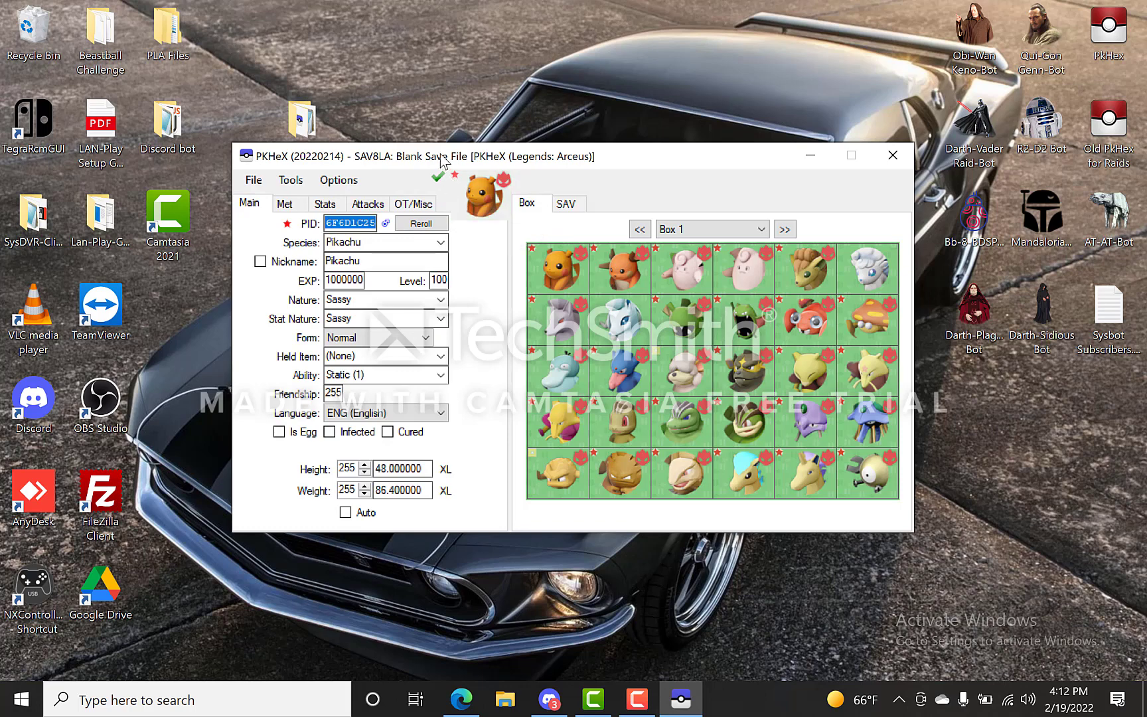
{"action": "left_click_drag", "start_coordinate": [443, 162], "coordinate": [432, 182]}
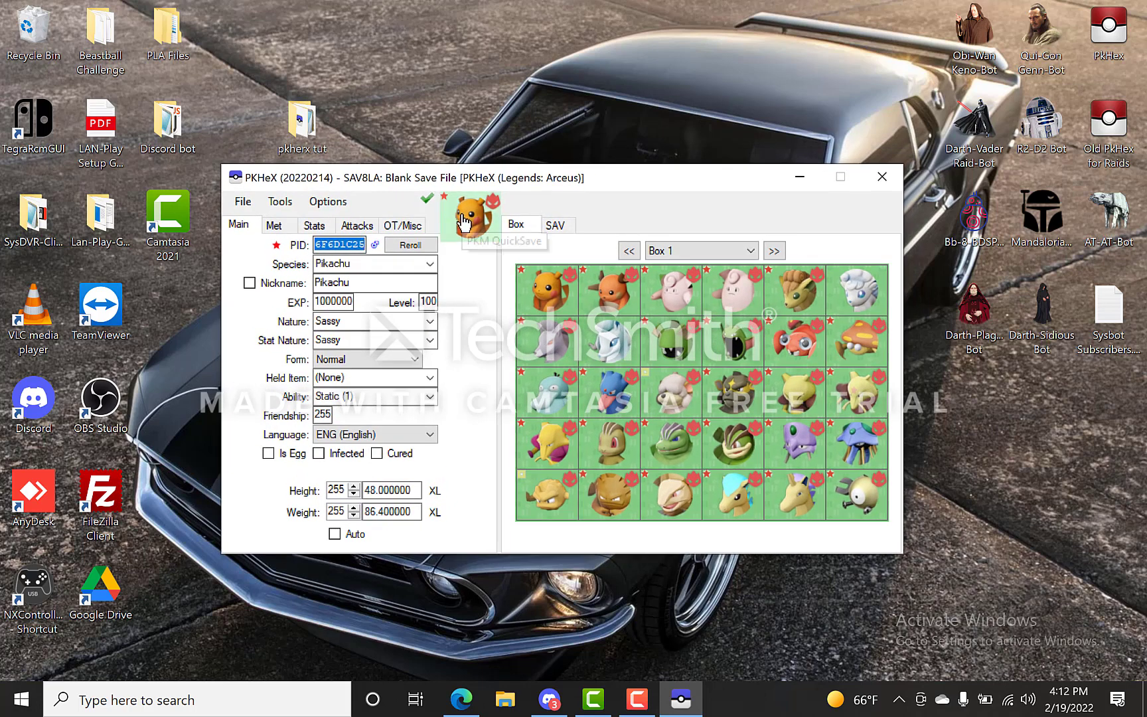
Save the edited Pikachu as a .pa8 file in the trainers folder inside pkherx tut on the desktop
{"action": "right_click", "coordinate": [462, 214]}
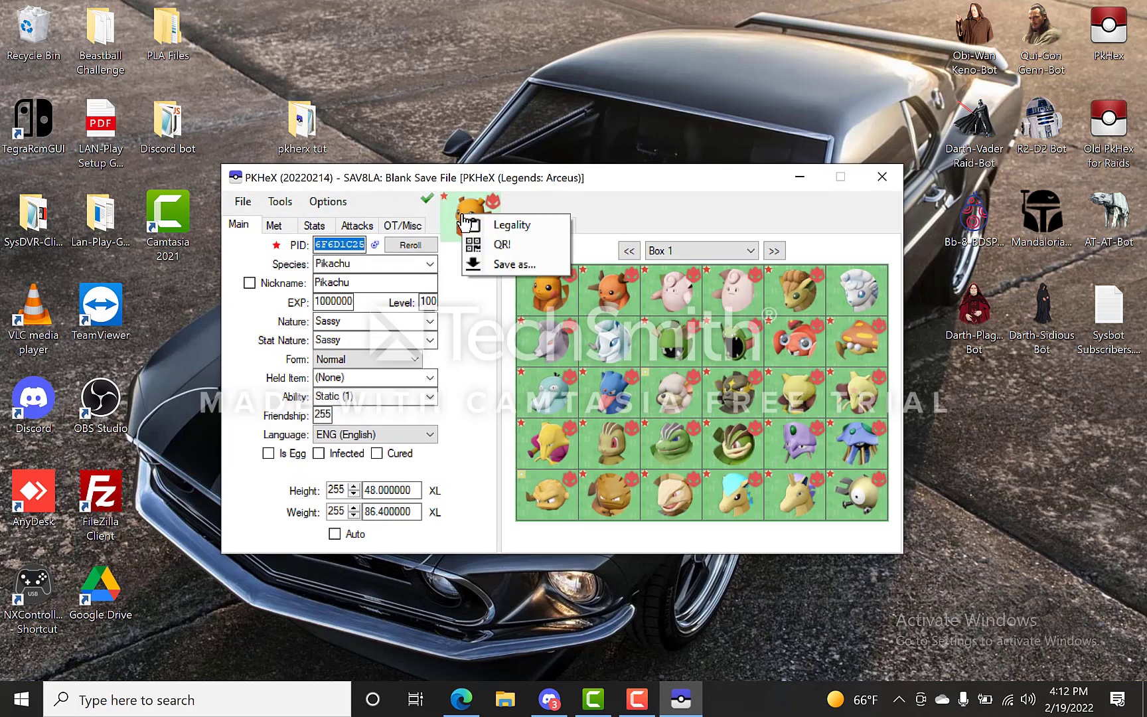
{"action": "left_click", "coordinate": [510, 267]}
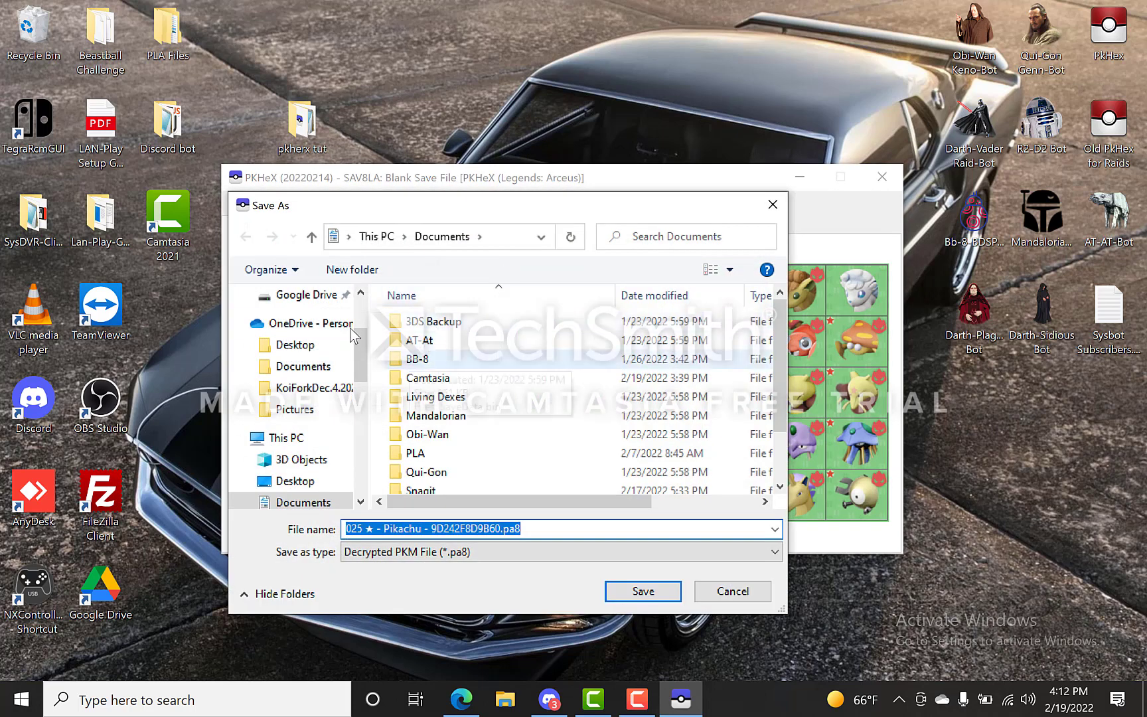
{"action": "scroll", "coordinate": [361, 347], "scroll_direction": "up", "scroll_amount": 3}
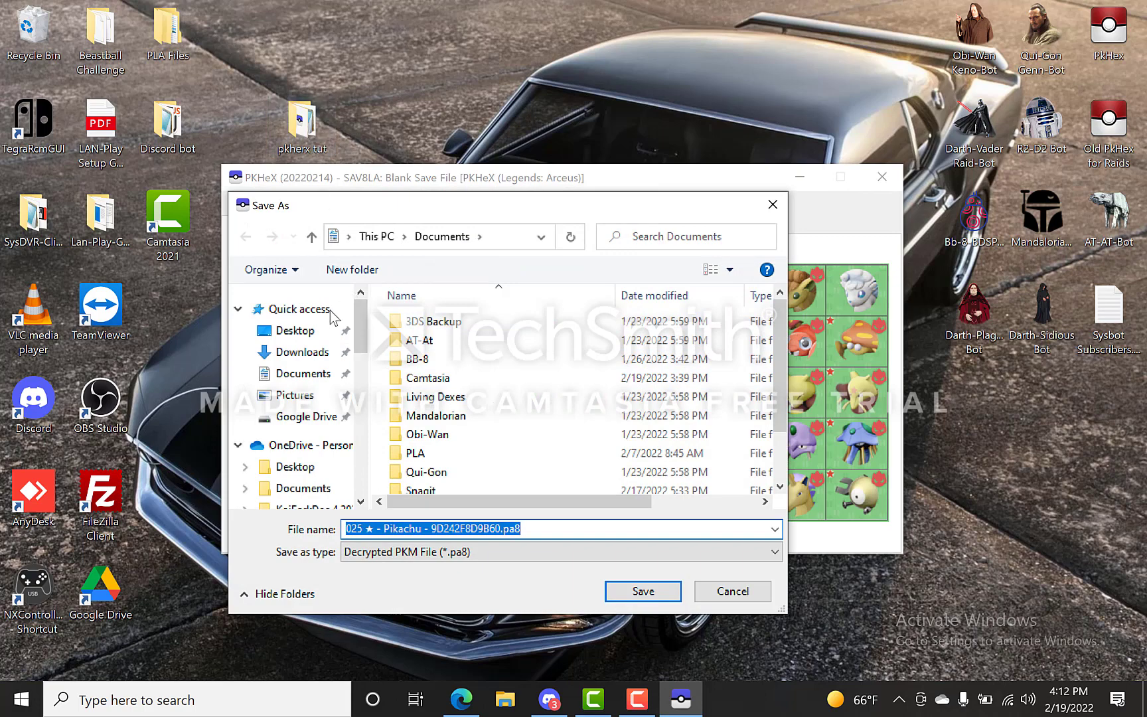
{"action": "left_click", "coordinate": [296, 330]}
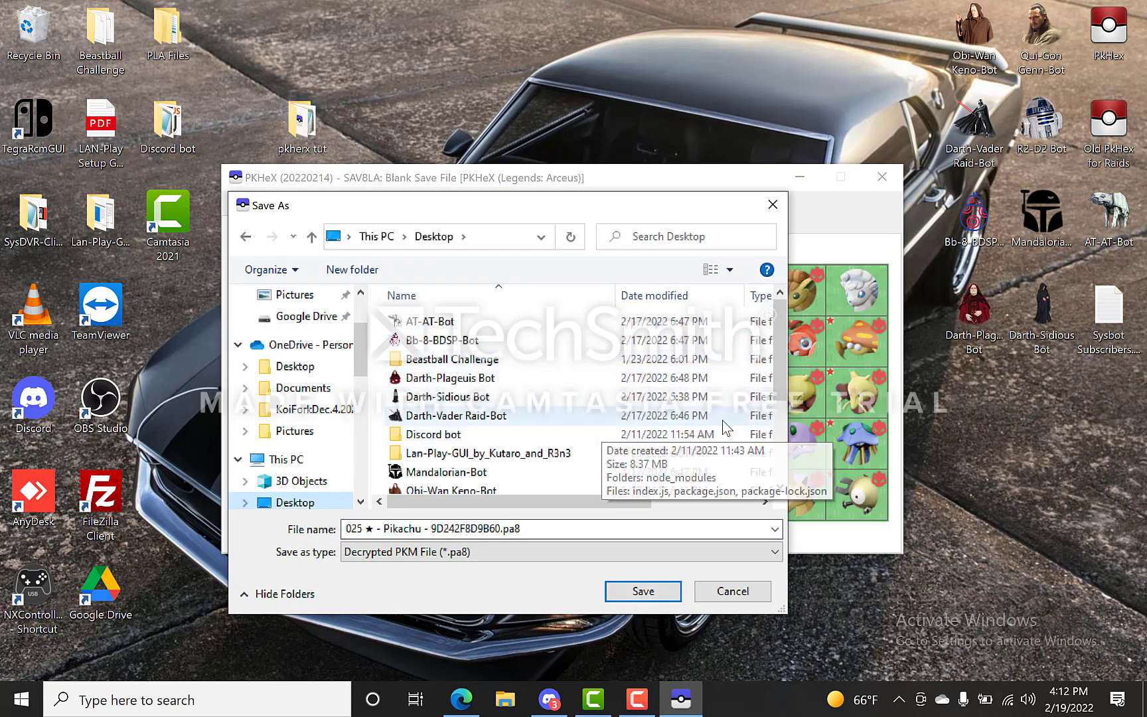
{"action": "left_click_drag", "start_coordinate": [778, 376], "coordinate": [782, 458]}
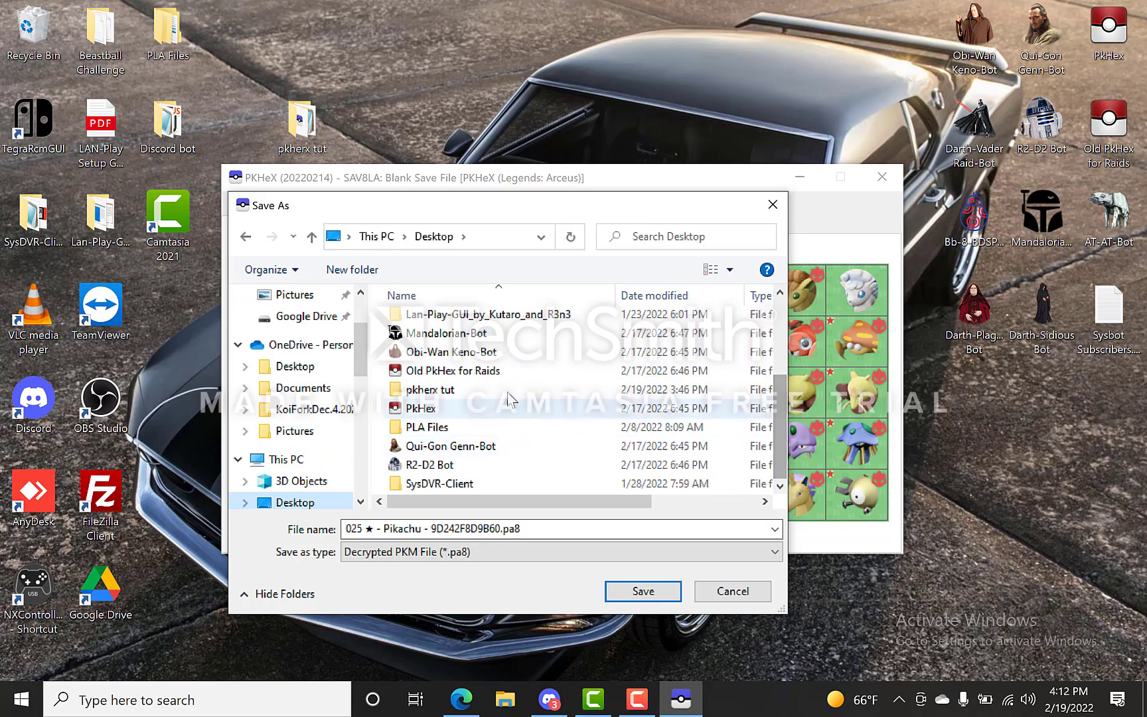
{"action": "left_click", "coordinate": [438, 391]}
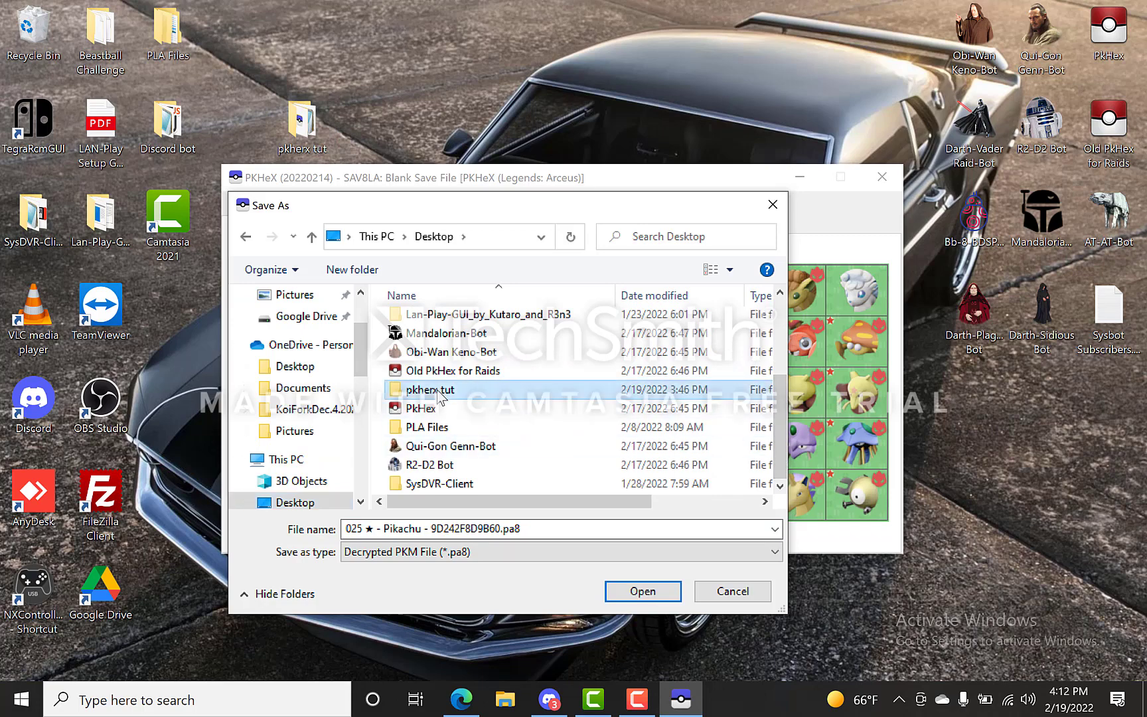
{"action": "double_click", "coordinate": [438, 390]}
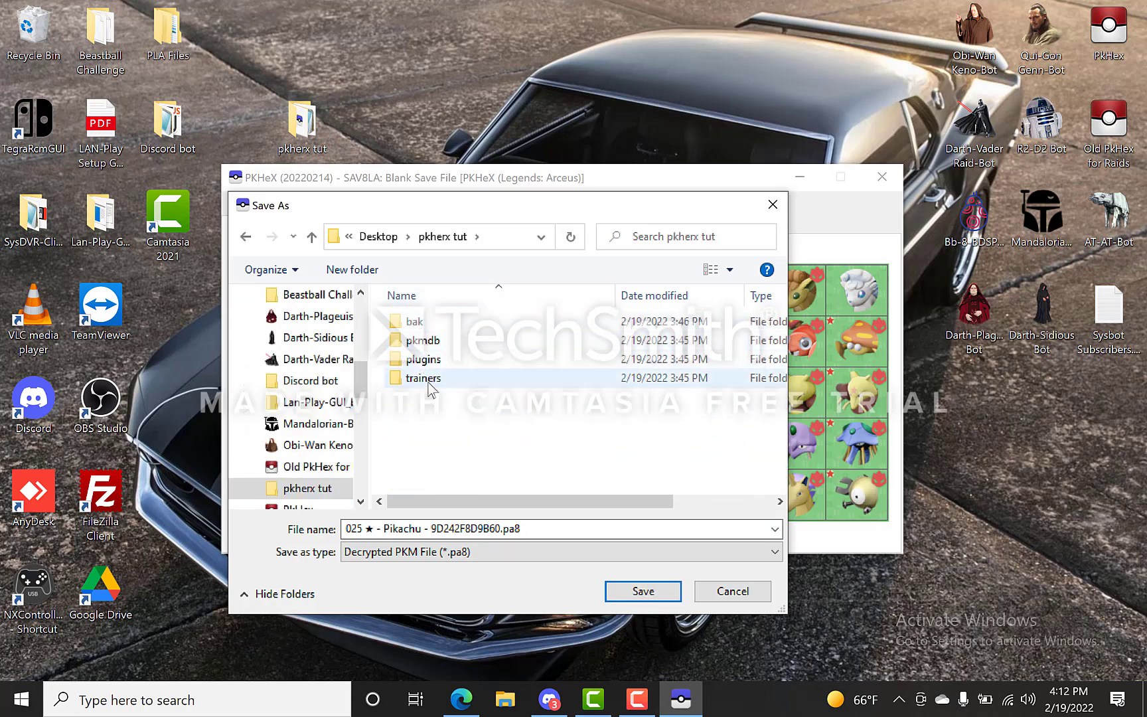
{"action": "double_click", "coordinate": [429, 383]}
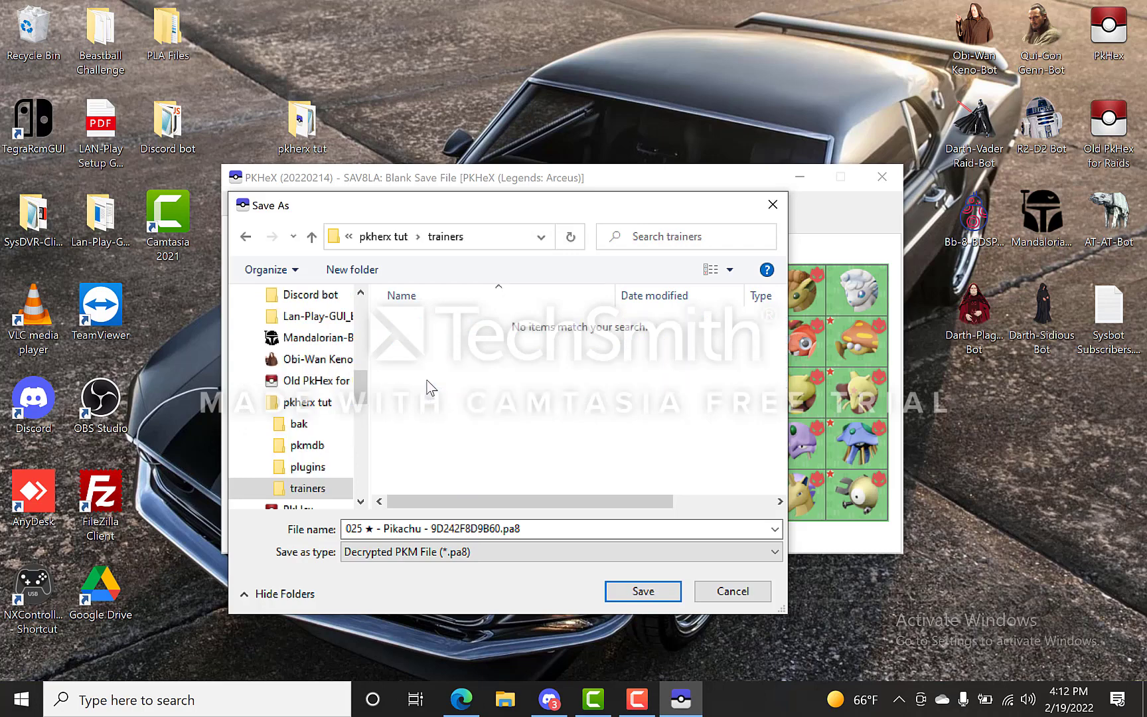
{"action": "left_click", "coordinate": [643, 590]}
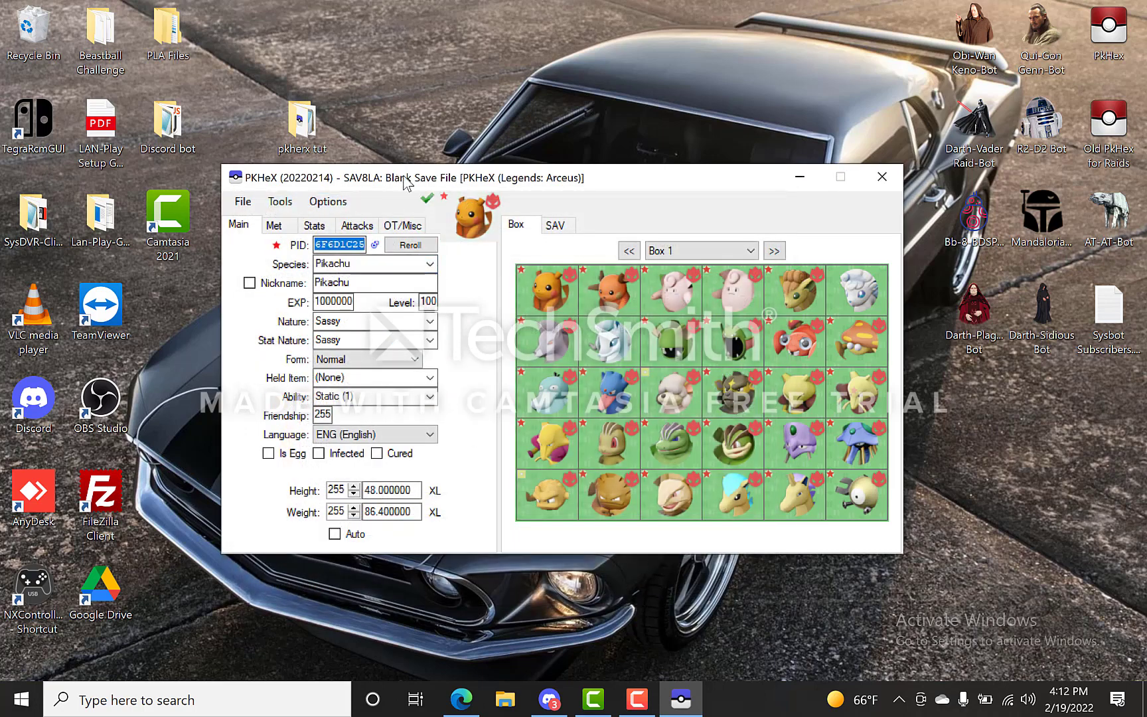
Close PKHeX without keeping unsaved changes and open the trainers folder in pkherx tut to check the saved Pikachu file
{"action": "left_click", "coordinate": [885, 178]}
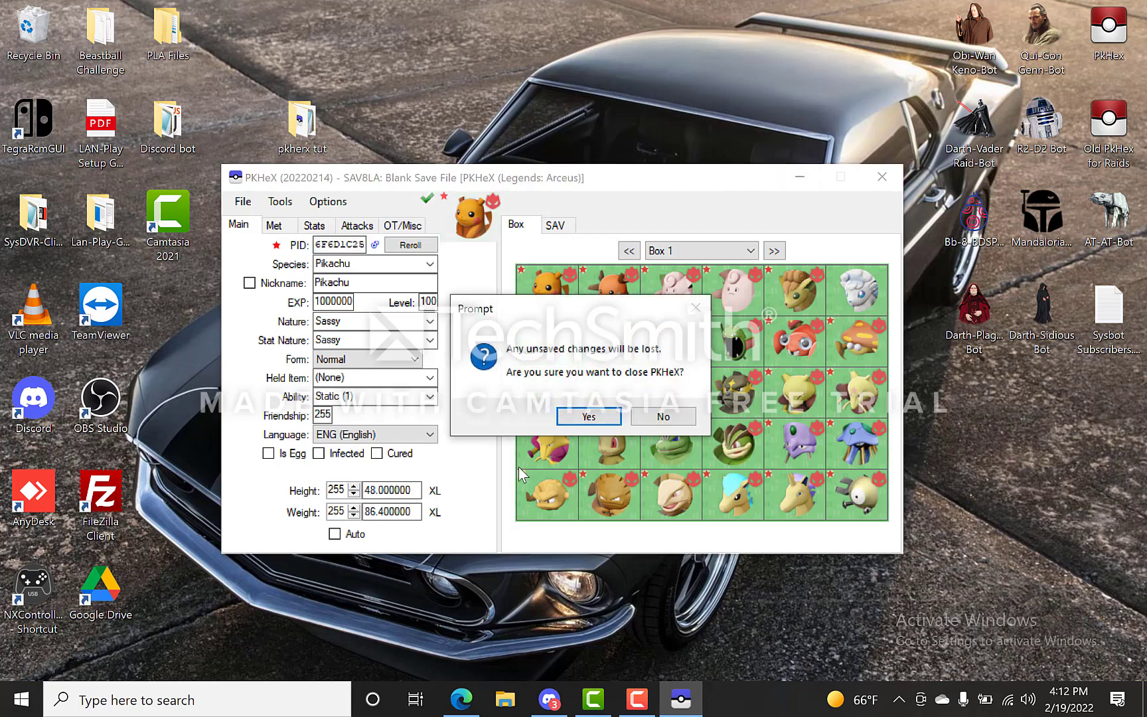
{"action": "left_click", "coordinate": [581, 416]}
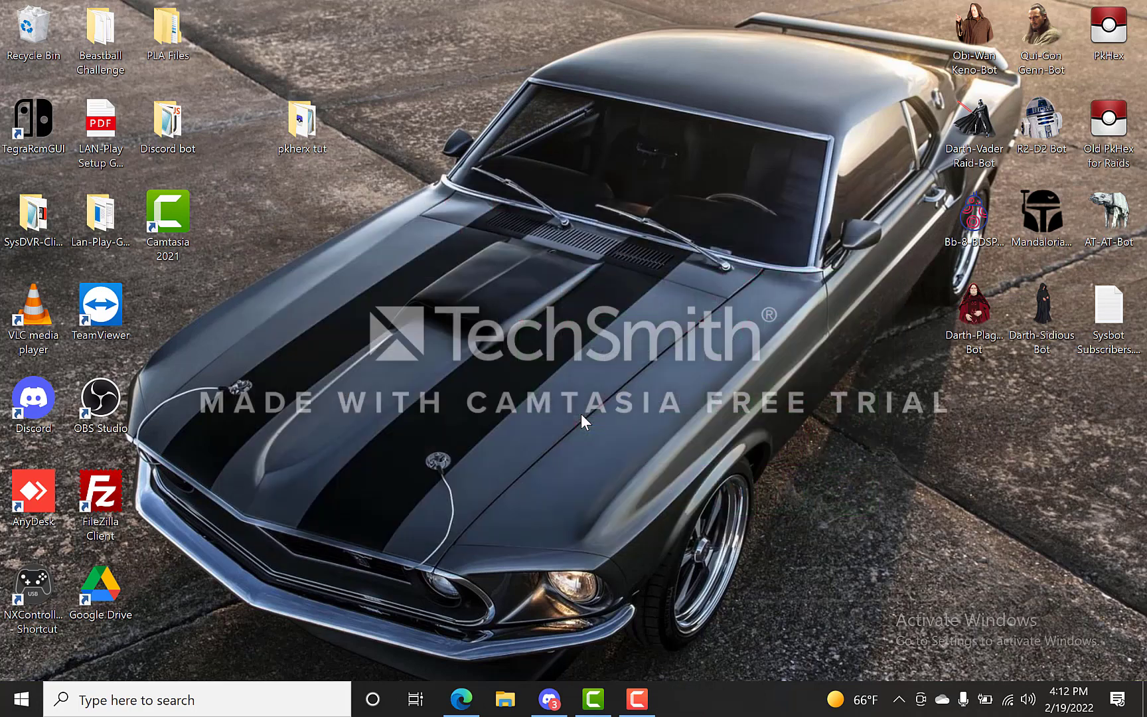
{"action": "double_click", "coordinate": [298, 138]}
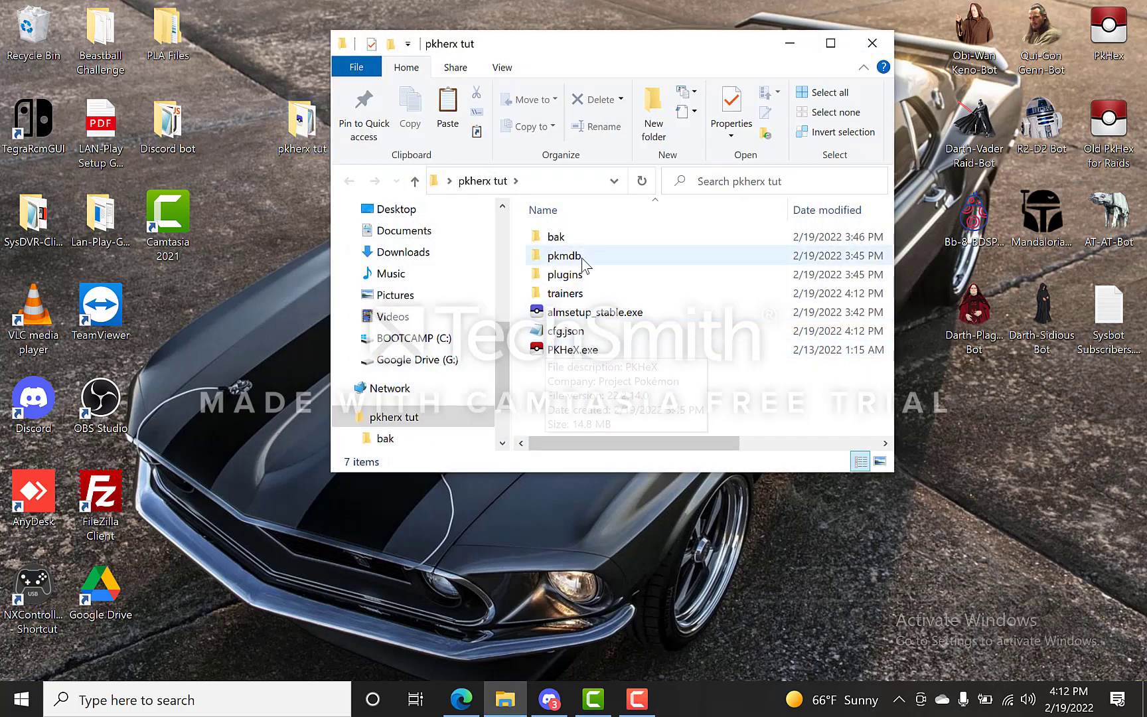
{"action": "double_click", "coordinate": [586, 292]}
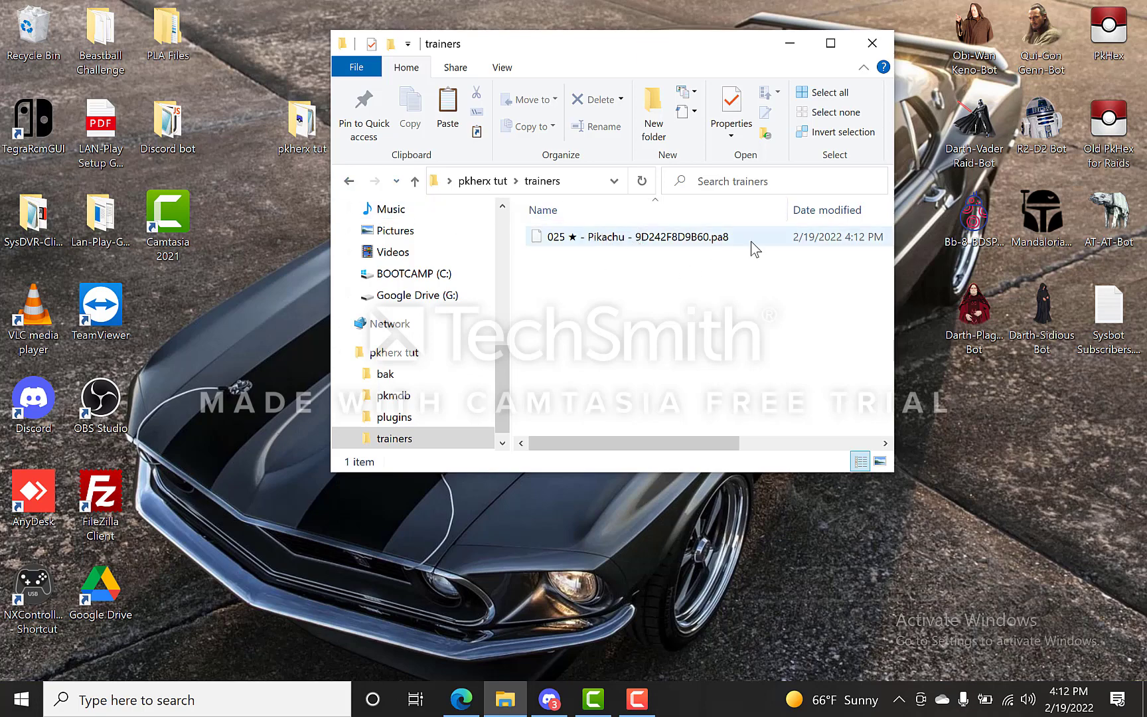
Return to the pkherx tut folder and relaunch PKHeX.exe
{"action": "left_click", "coordinate": [351, 181]}
{"action": "left_click", "coordinate": [592, 354]}
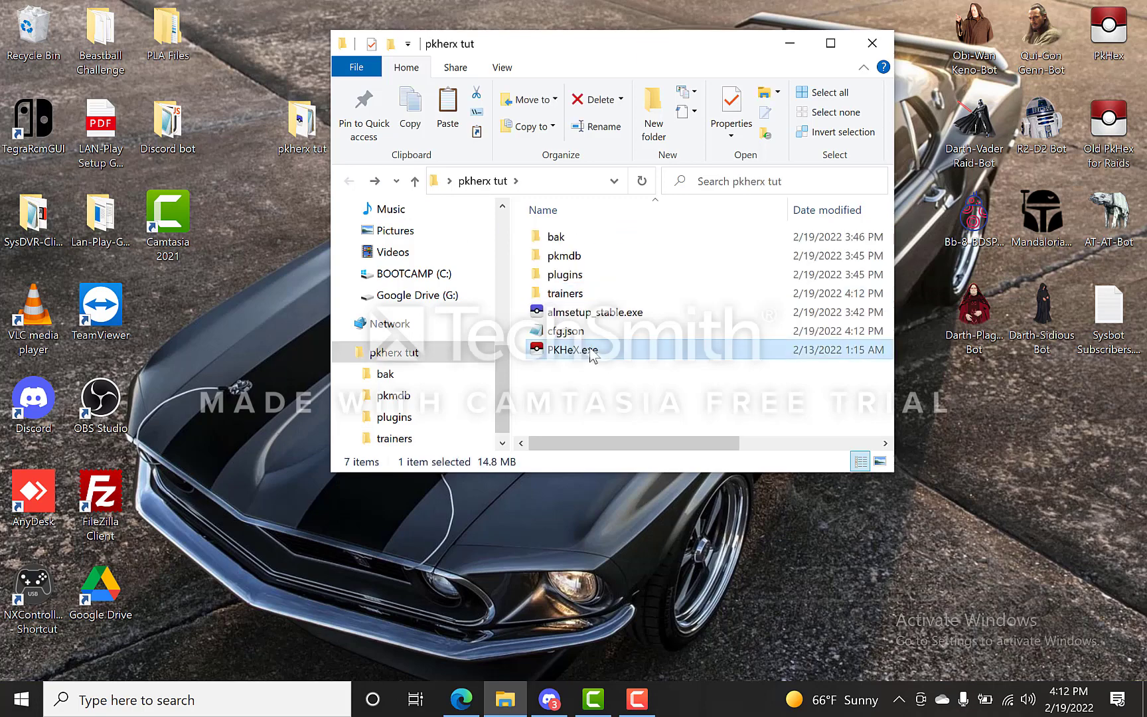
{"action": "double_click", "coordinate": [591, 354]}
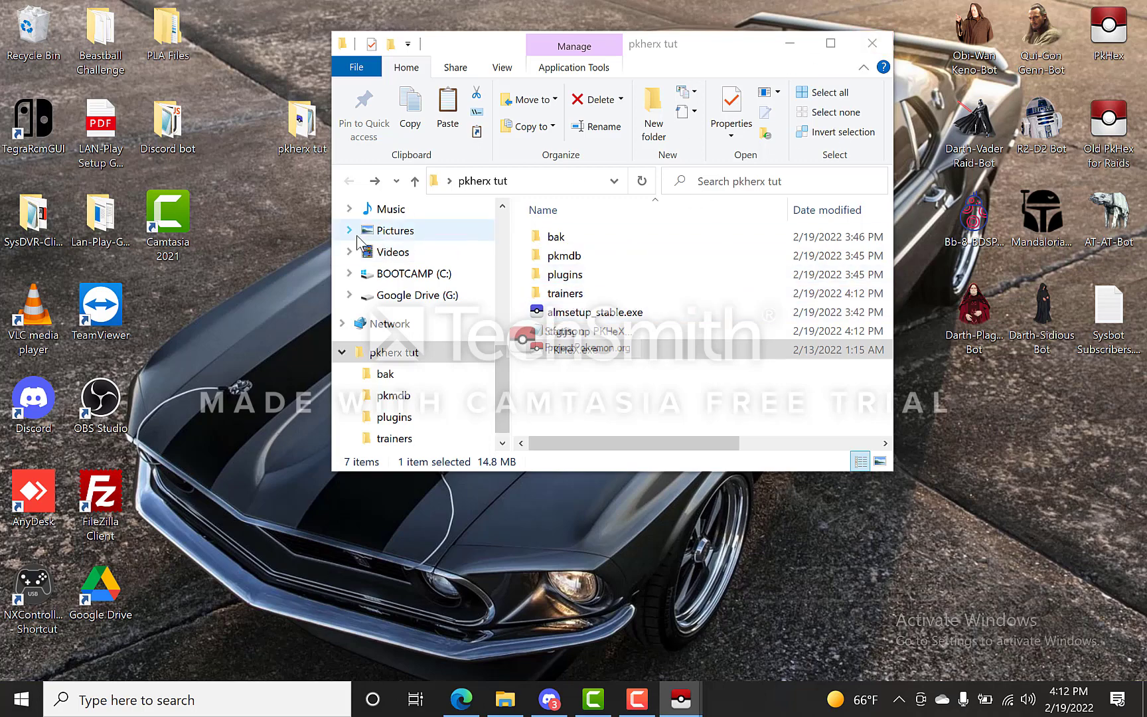
Close the folder window and check the UseTrainerData option in the Auto-Legality Mod plugin settings
{"action": "left_click", "coordinate": [872, 45]}
{"action": "left_click", "coordinate": [302, 186]}
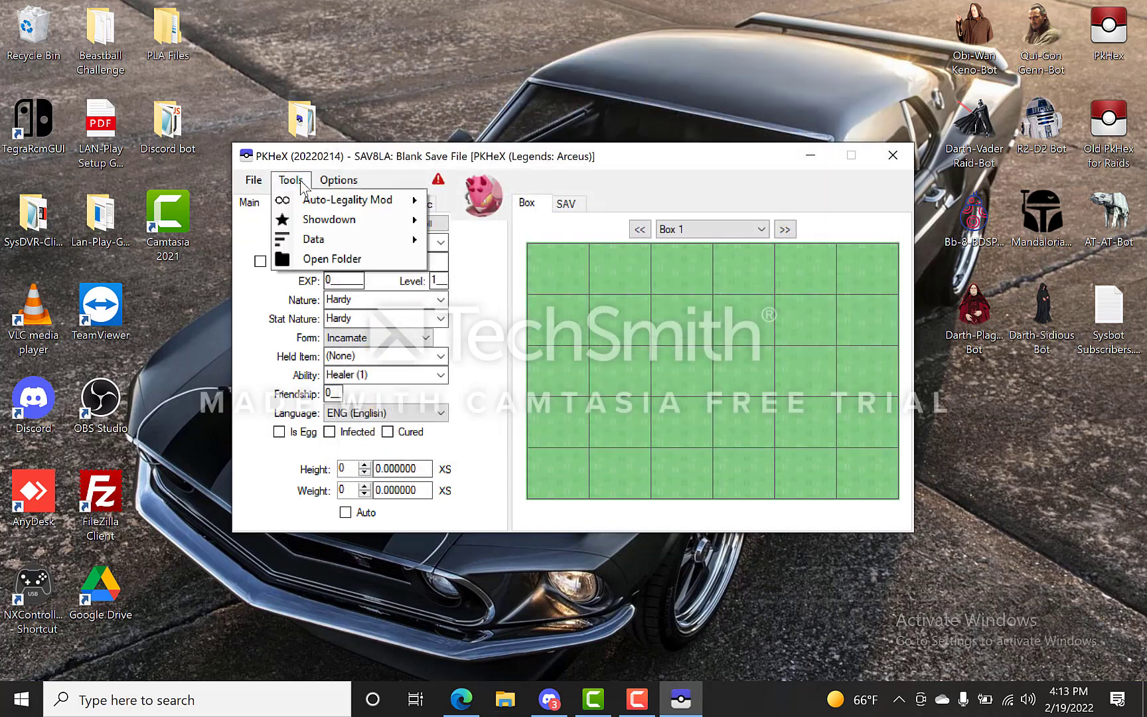
{"action": "mouse_move", "coordinate": [312, 200]}
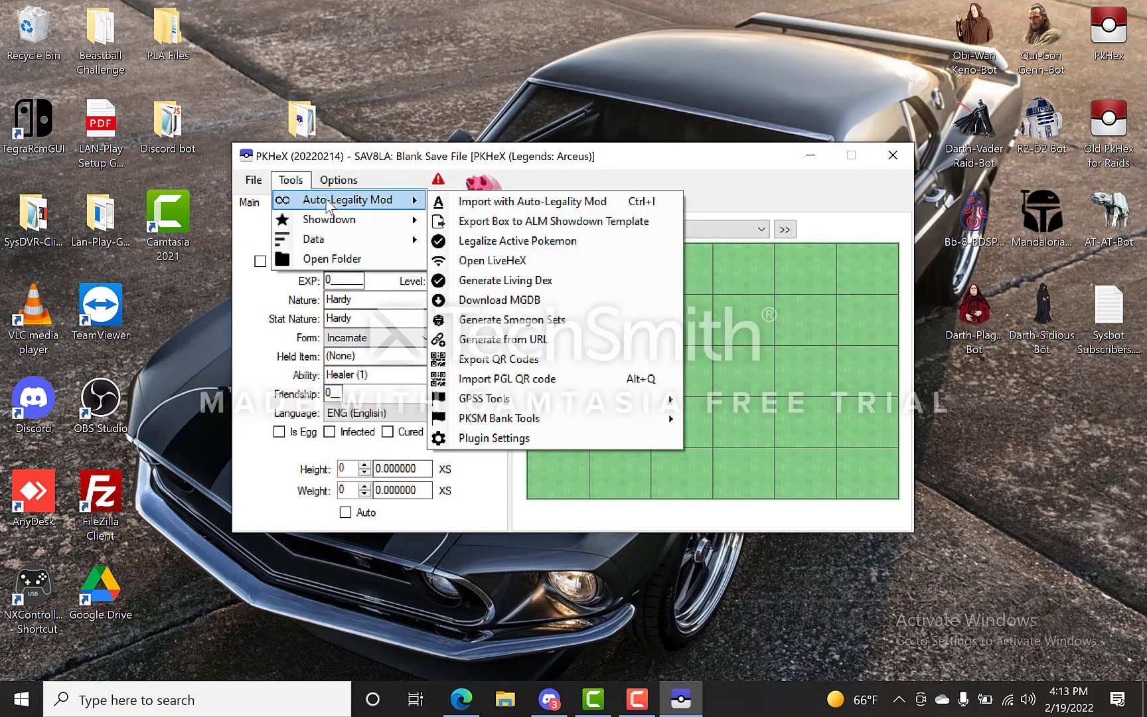
{"action": "left_click", "coordinate": [513, 438]}
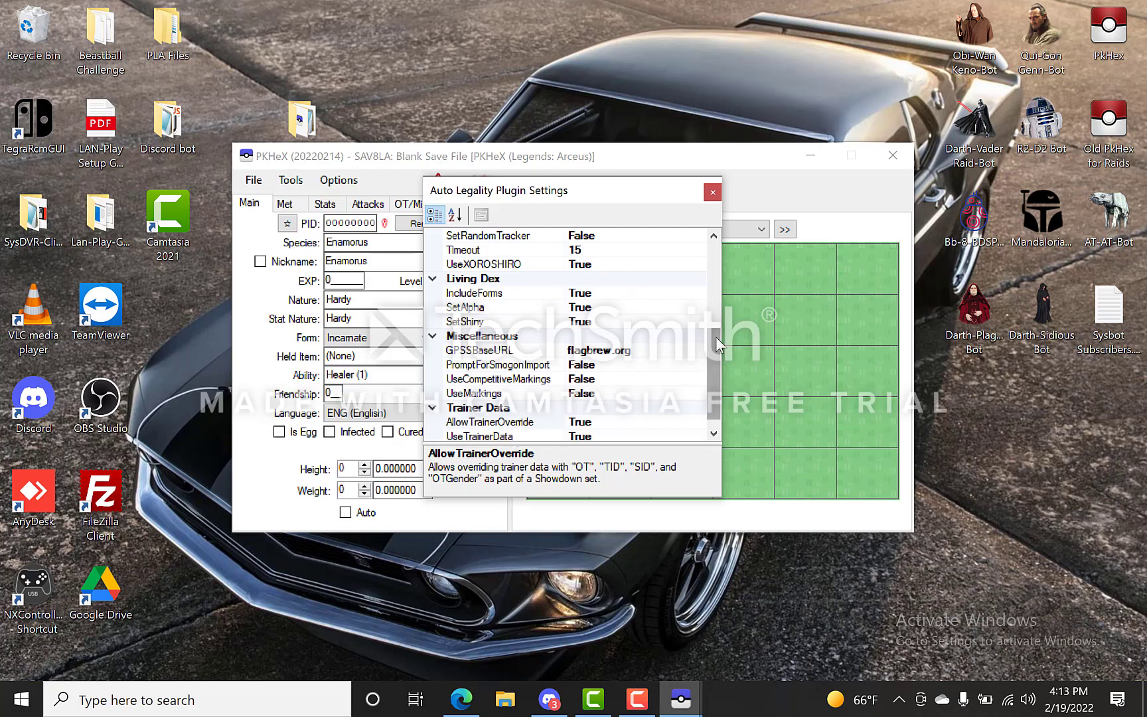
{"action": "scroll", "coordinate": [716, 344], "scroll_direction": "down", "scroll_amount": 1}
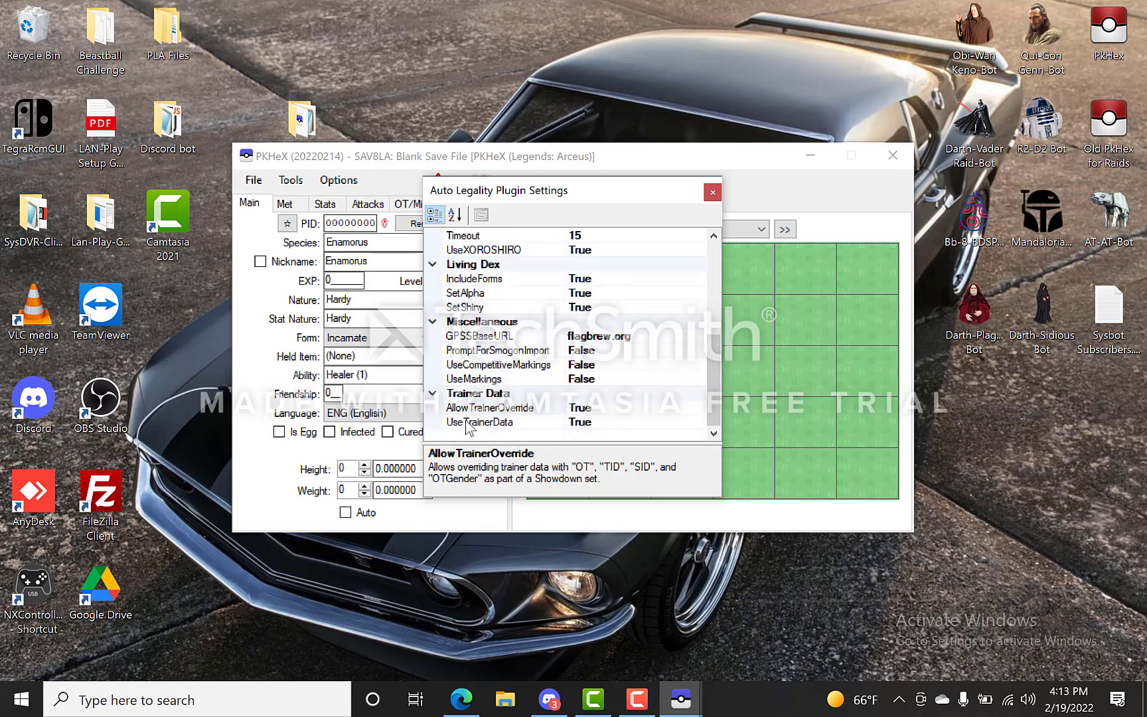
{"action": "left_click", "coordinate": [486, 424]}
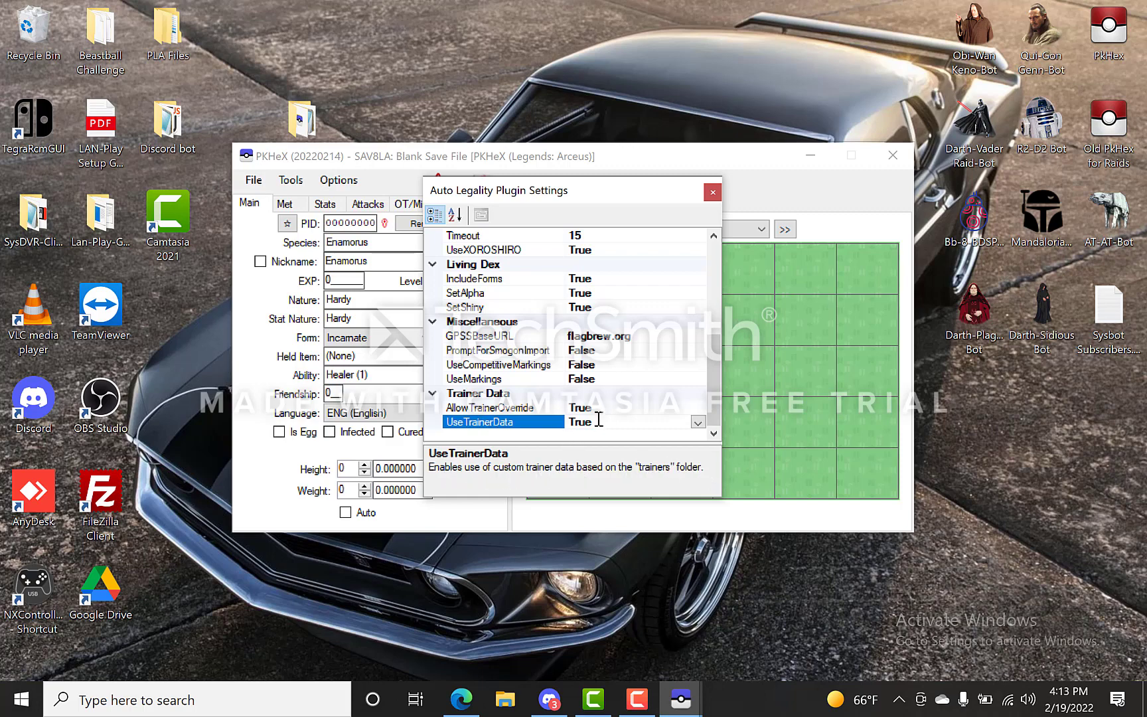
{"action": "left_click", "coordinate": [713, 193]}
Generate a living dex into the boxes with Auto-Legality Mod and confirm the operation
{"action": "left_click", "coordinate": [290, 180]}
{"action": "mouse_move", "coordinate": [305, 198]}
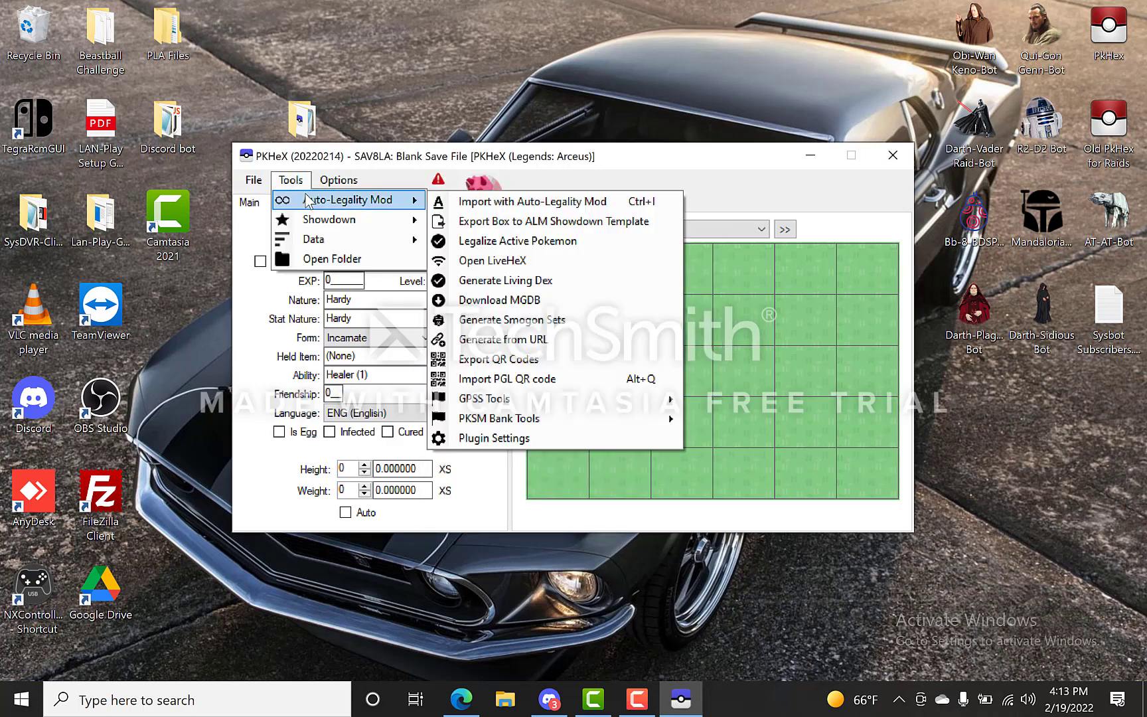
{"action": "left_click", "coordinate": [515, 282]}
{"action": "left_click", "coordinate": [551, 415]}
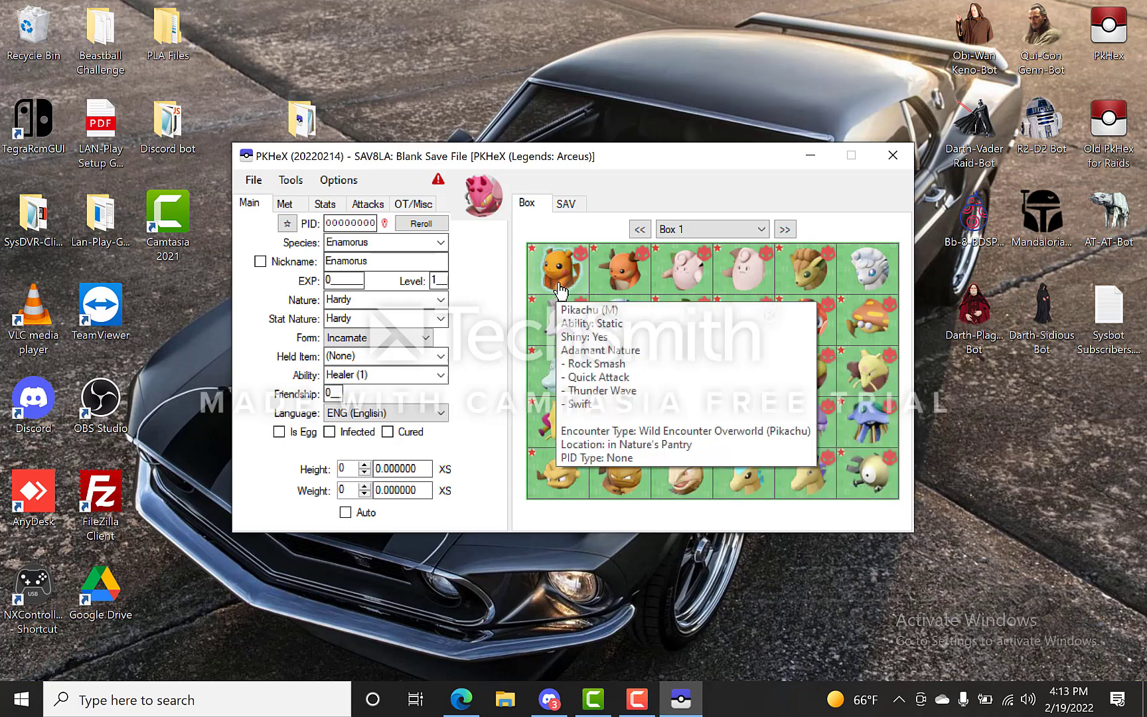
Load Pikachu, Machamp and Graveler from Box 1 in turn to check their original trainer information
{"action": "left_click", "coordinate": [569, 289]}
{"action": "left_click", "coordinate": [413, 202]}
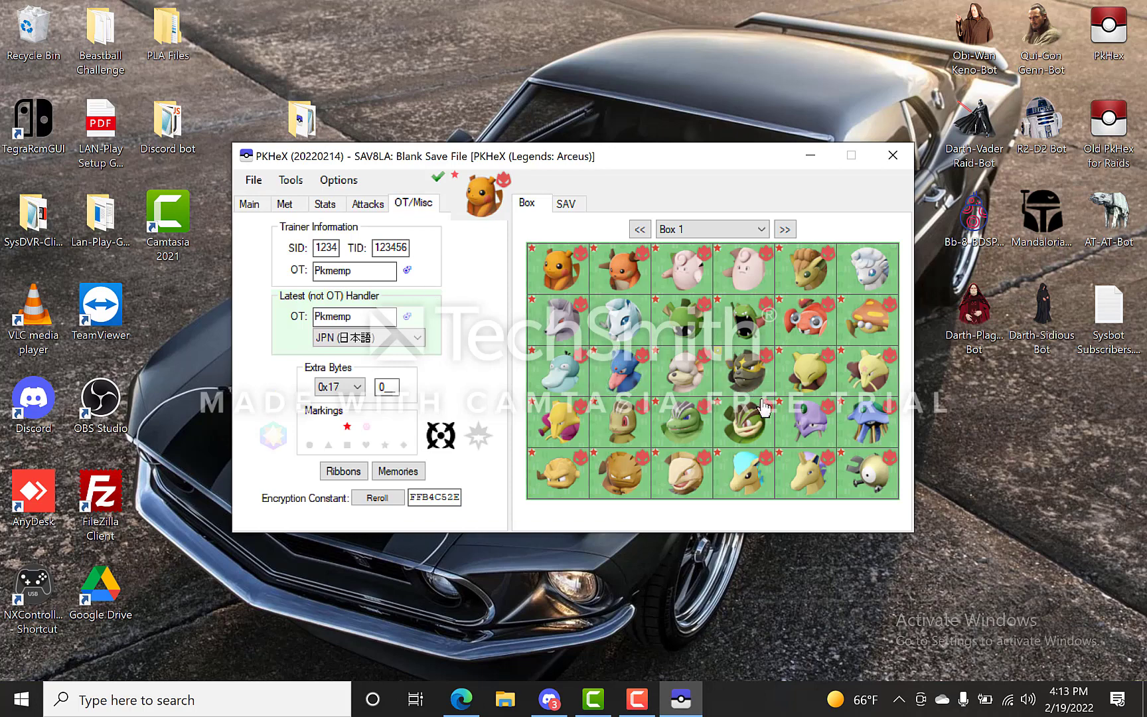
{"action": "left_click_drag", "start_coordinate": [764, 409], "coordinate": [474, 192]}
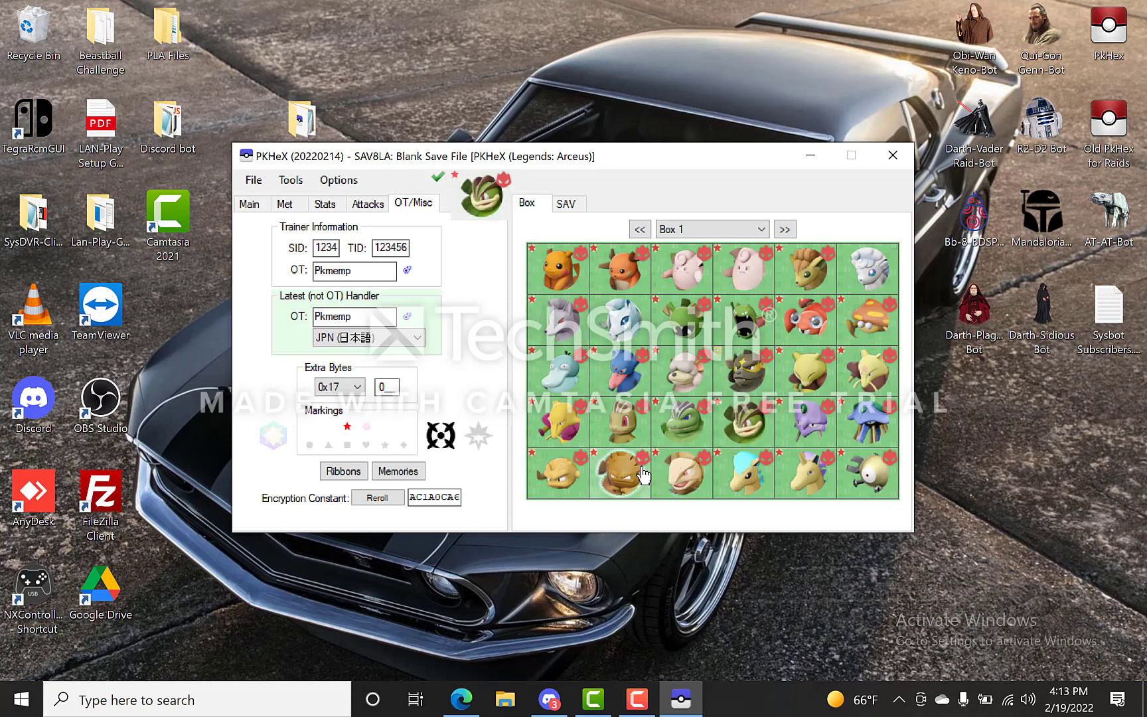
{"action": "left_click_drag", "start_coordinate": [638, 472], "coordinate": [481, 193]}
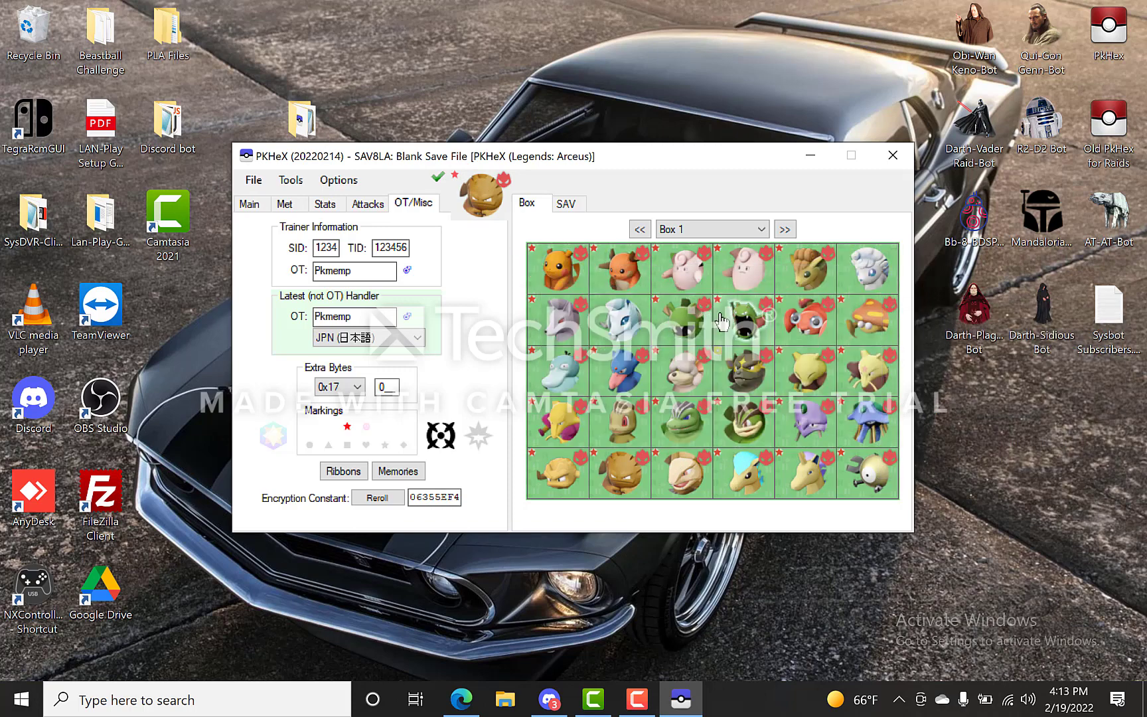
{"action": "left_click", "coordinate": [640, 229]}
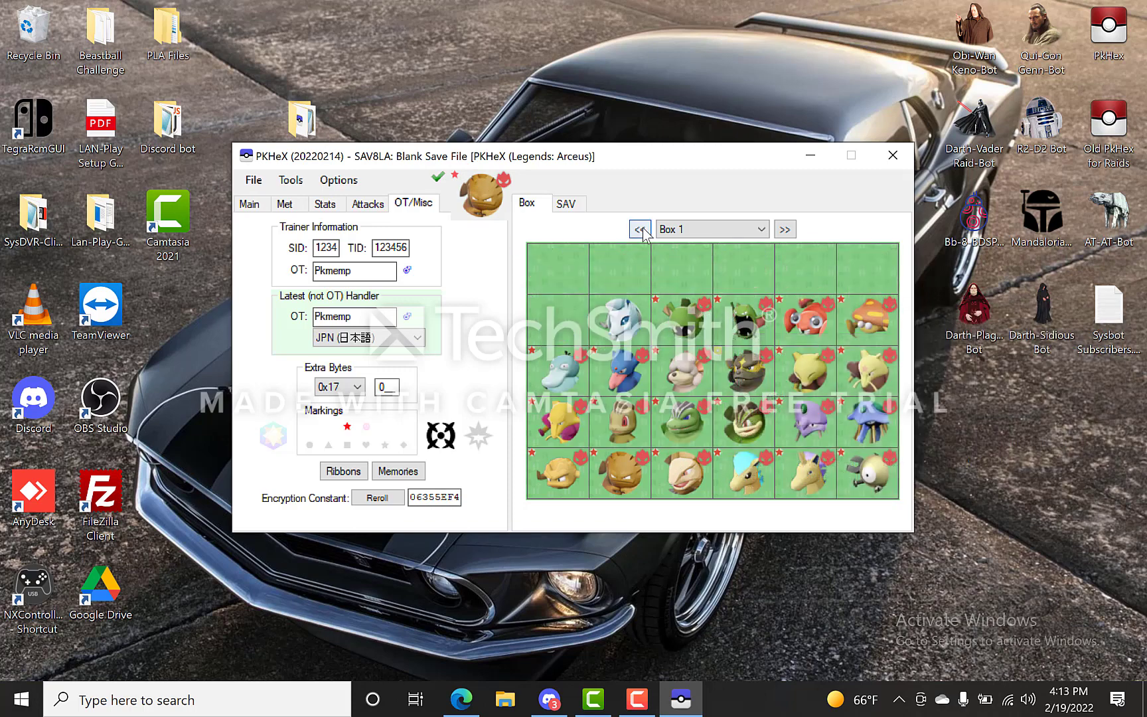
{"action": "left_click", "coordinate": [785, 229]}
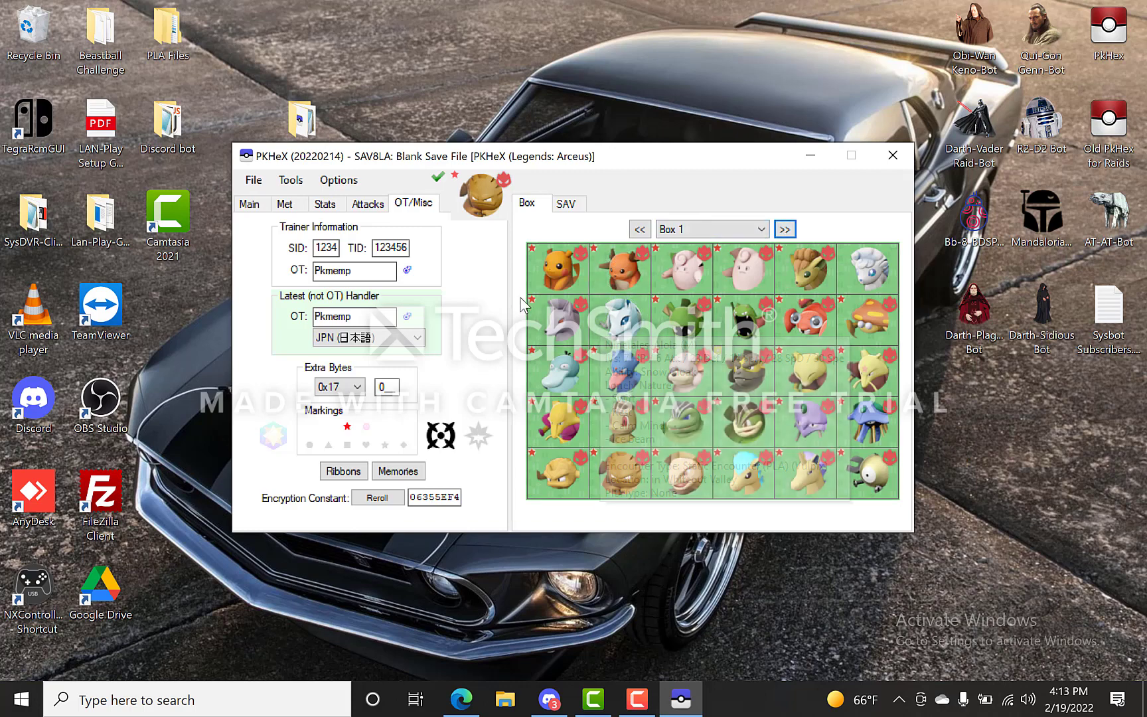
Open the trainers folder inside pkherx tut to view the saved Pikachu .pa8 file, and close the folder window
{"action": "double_click", "coordinate": [302, 120]}
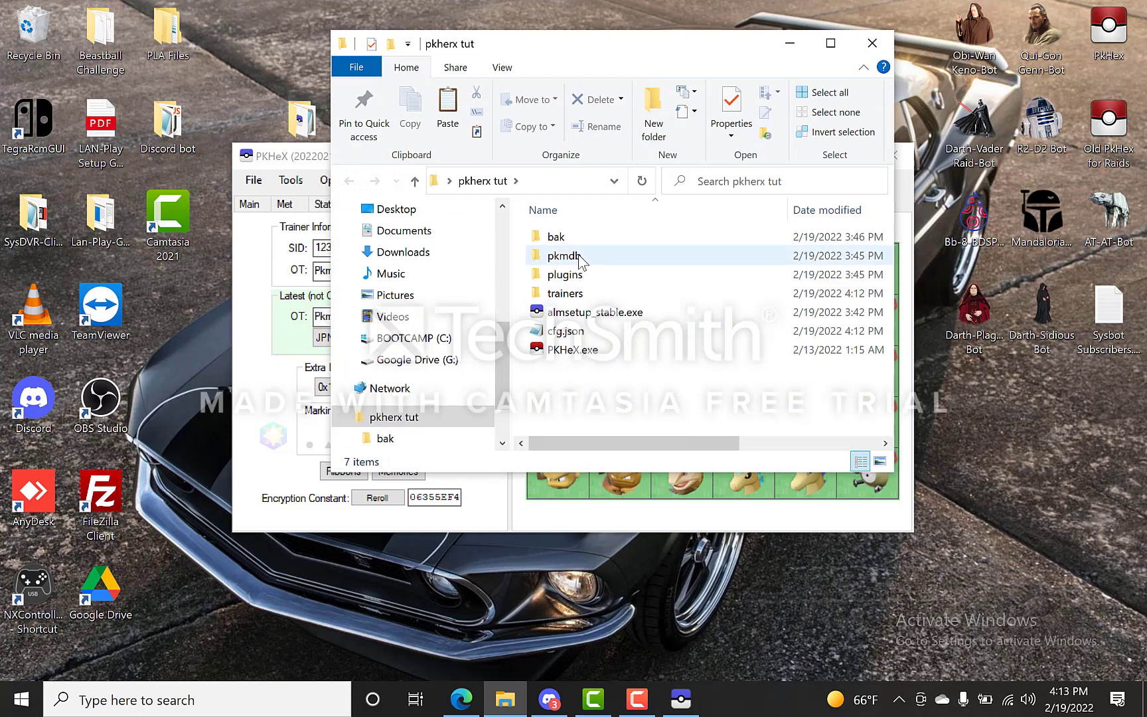
{"action": "double_click", "coordinate": [565, 293]}
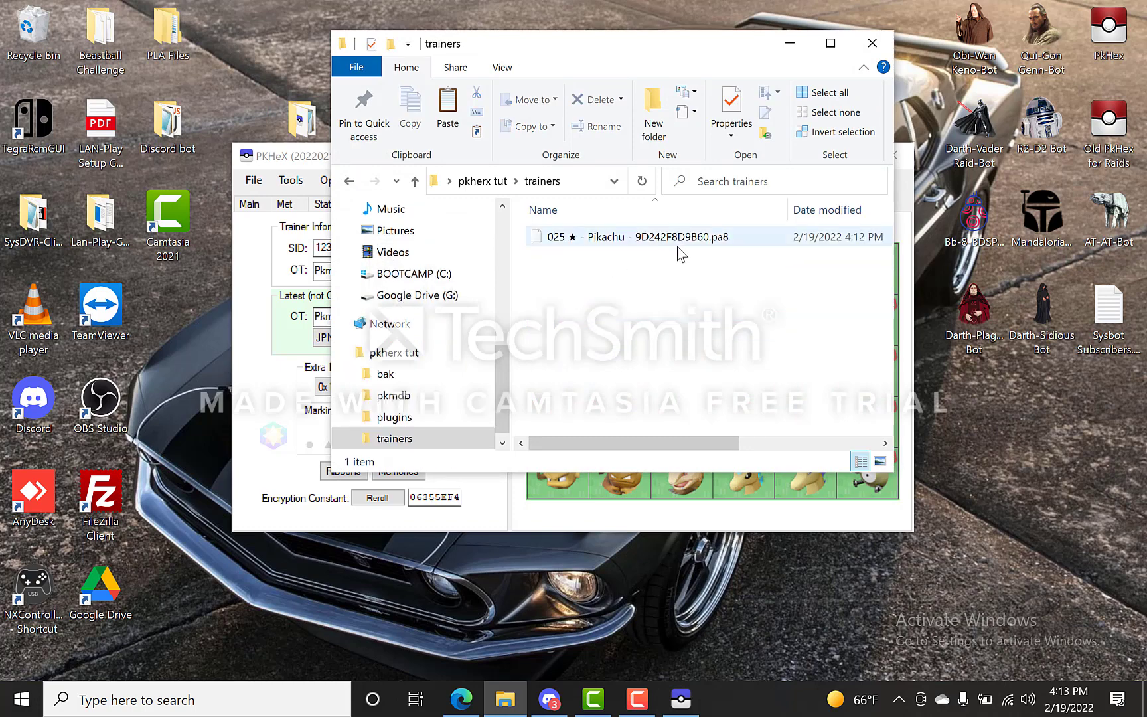
{"action": "left_click", "coordinate": [349, 181]}
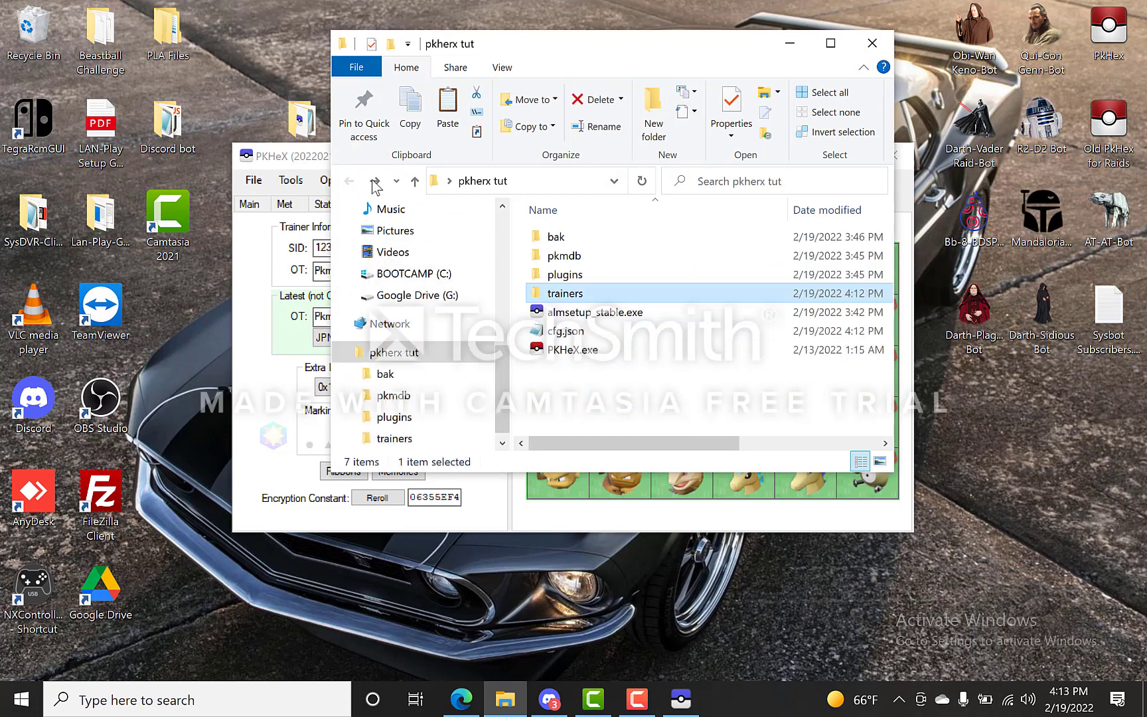
{"action": "left_click", "coordinate": [872, 44]}
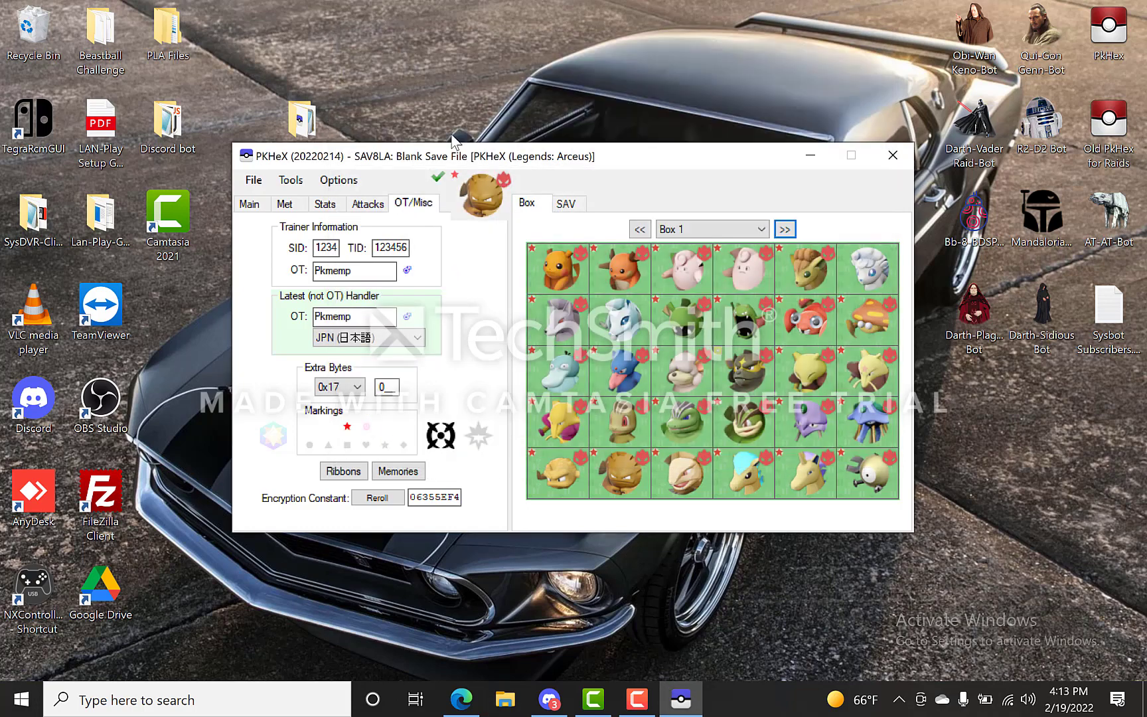
{"action": "left_click", "coordinate": [292, 181]}
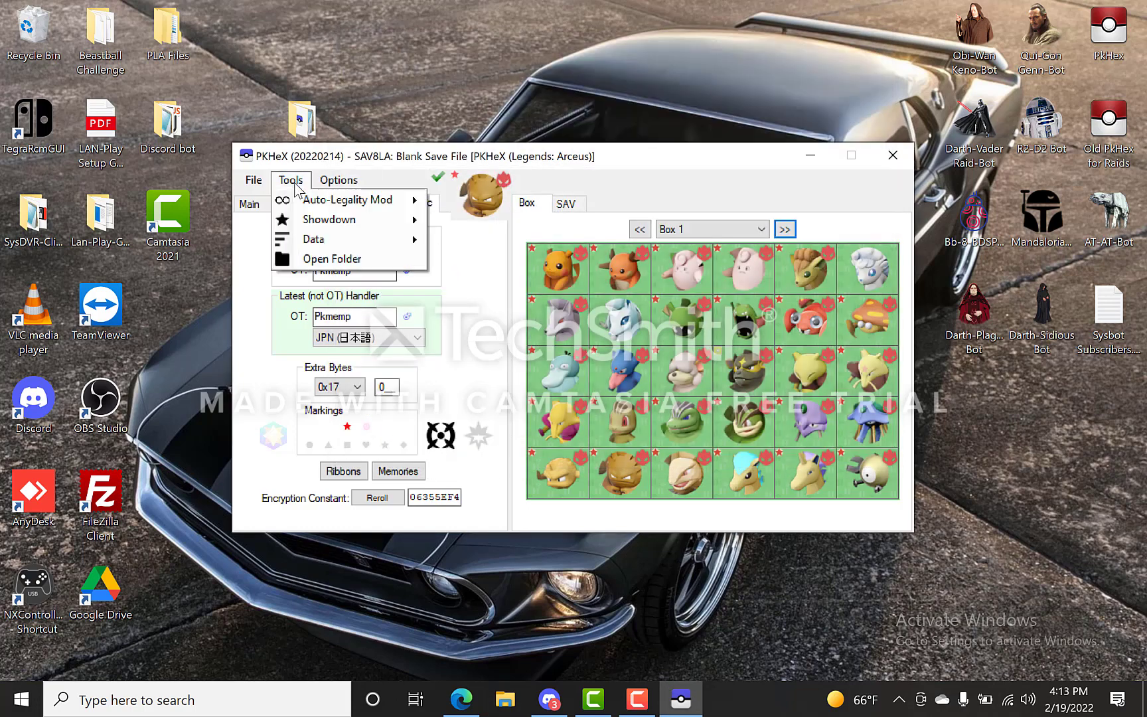
{"action": "mouse_move", "coordinate": [312, 200]}
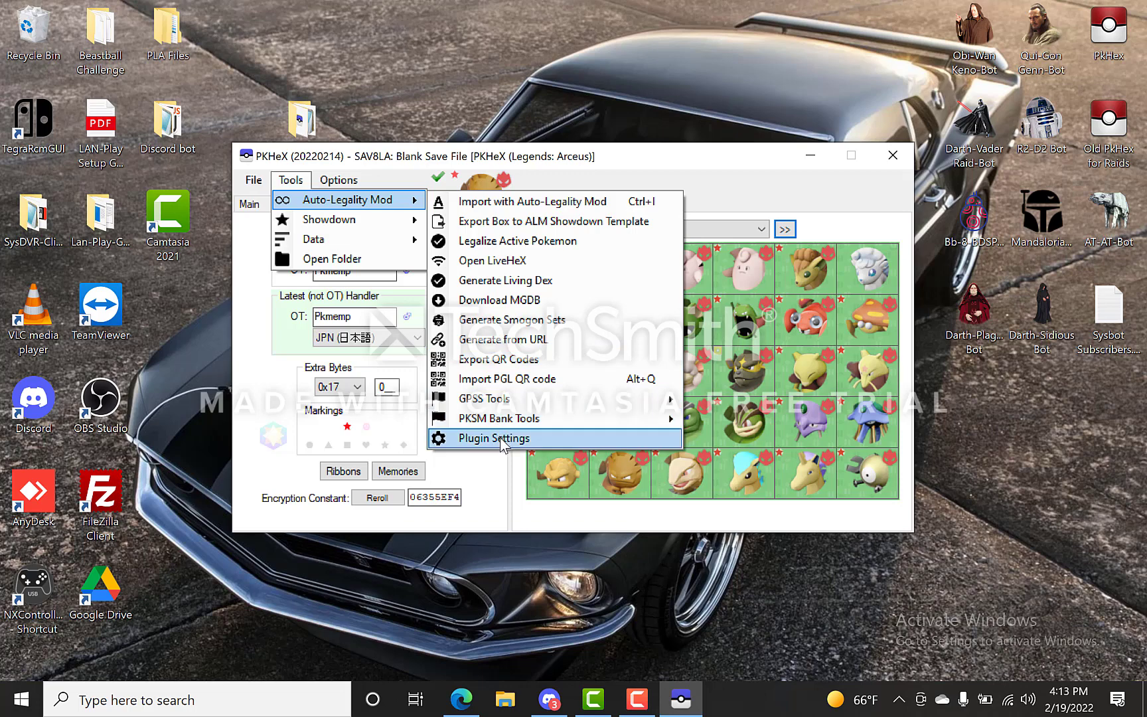
{"action": "left_click", "coordinate": [724, 329]}
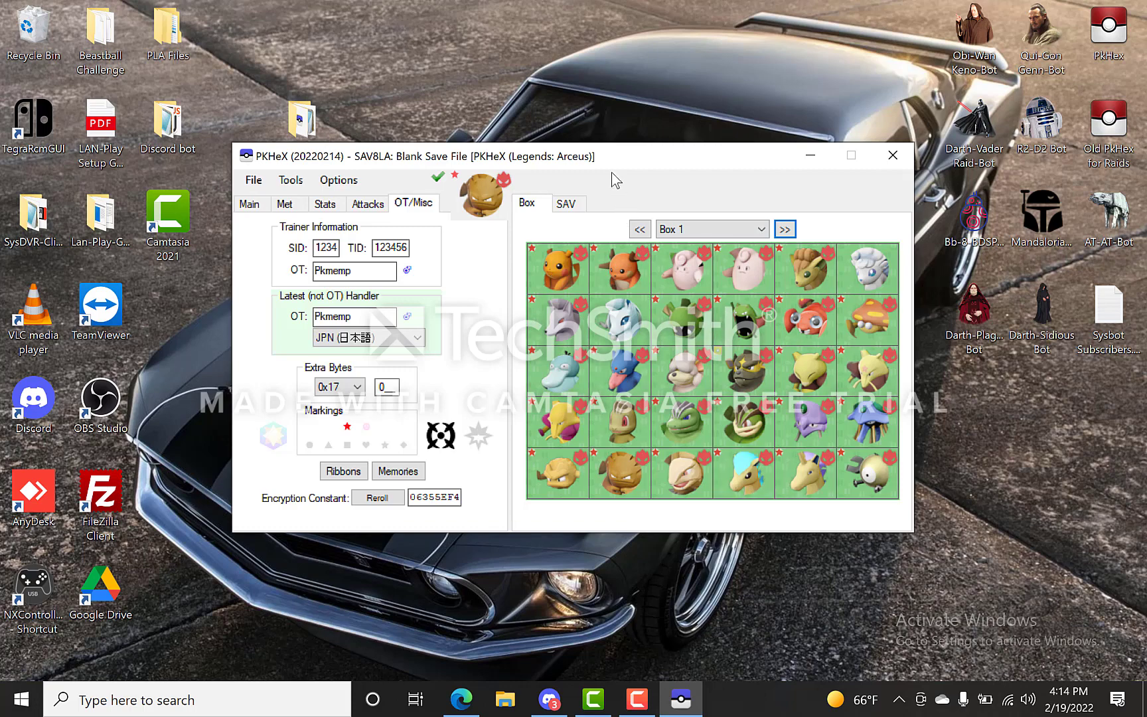
{"action": "left_click_drag", "start_coordinate": [605, 163], "coordinate": [567, 189]}
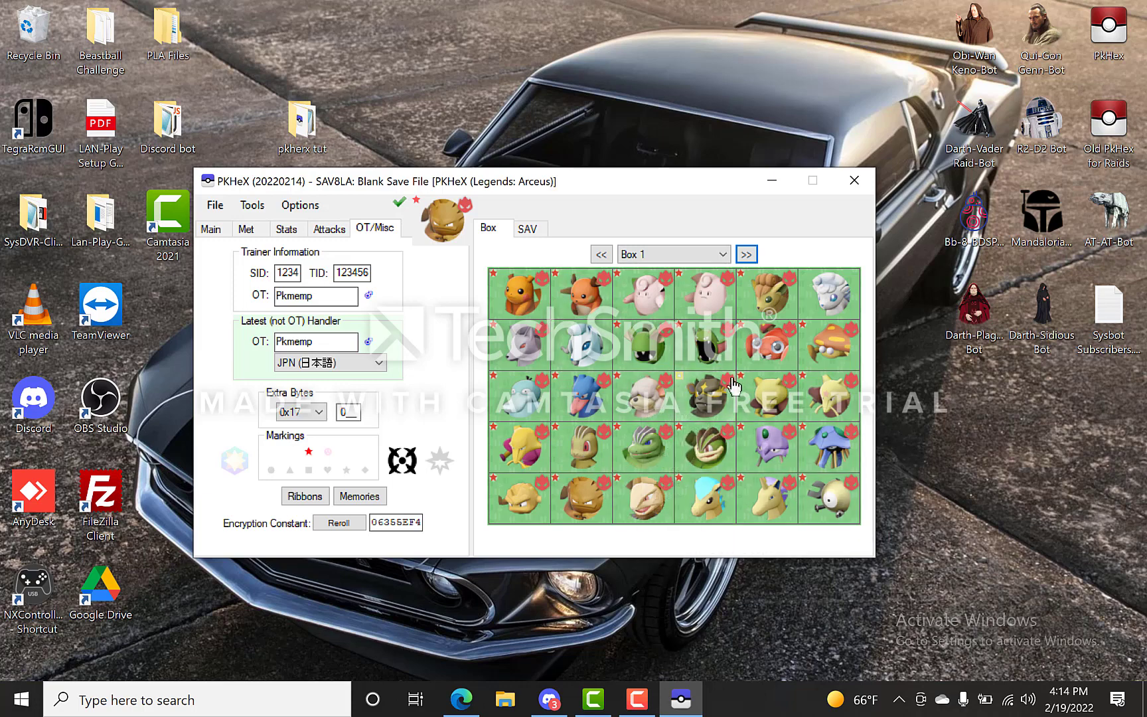
{"action": "mouse_move", "coordinate": [732, 385]}
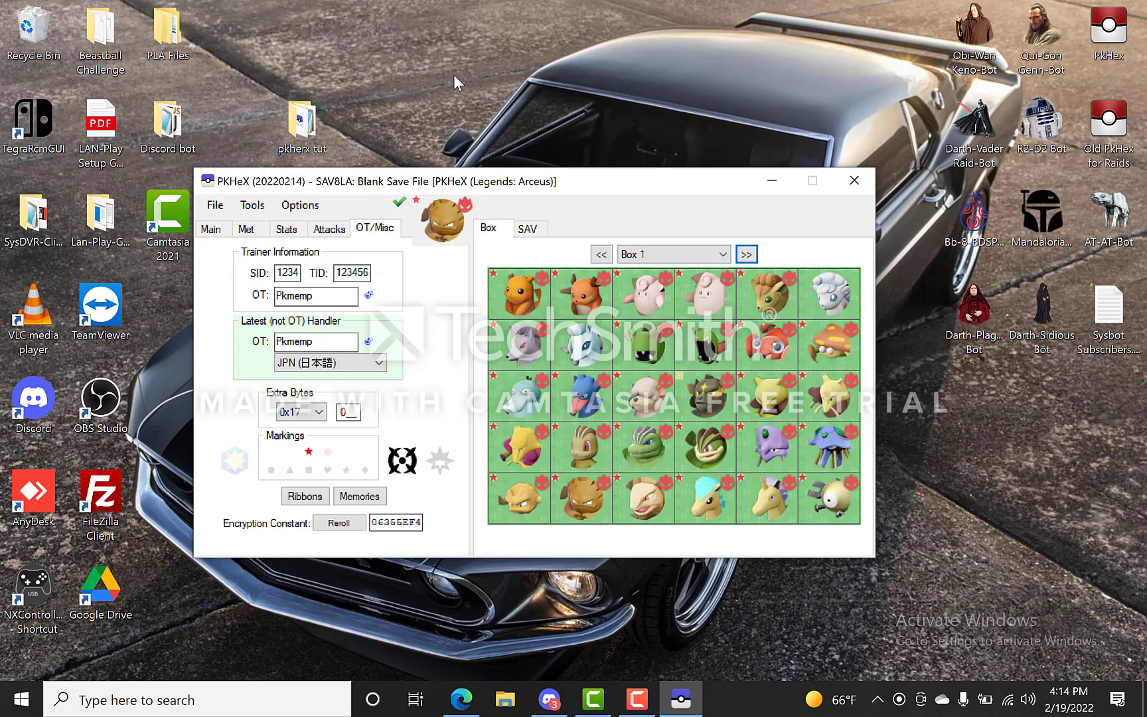
{"action": "double_click", "coordinate": [304, 120]}
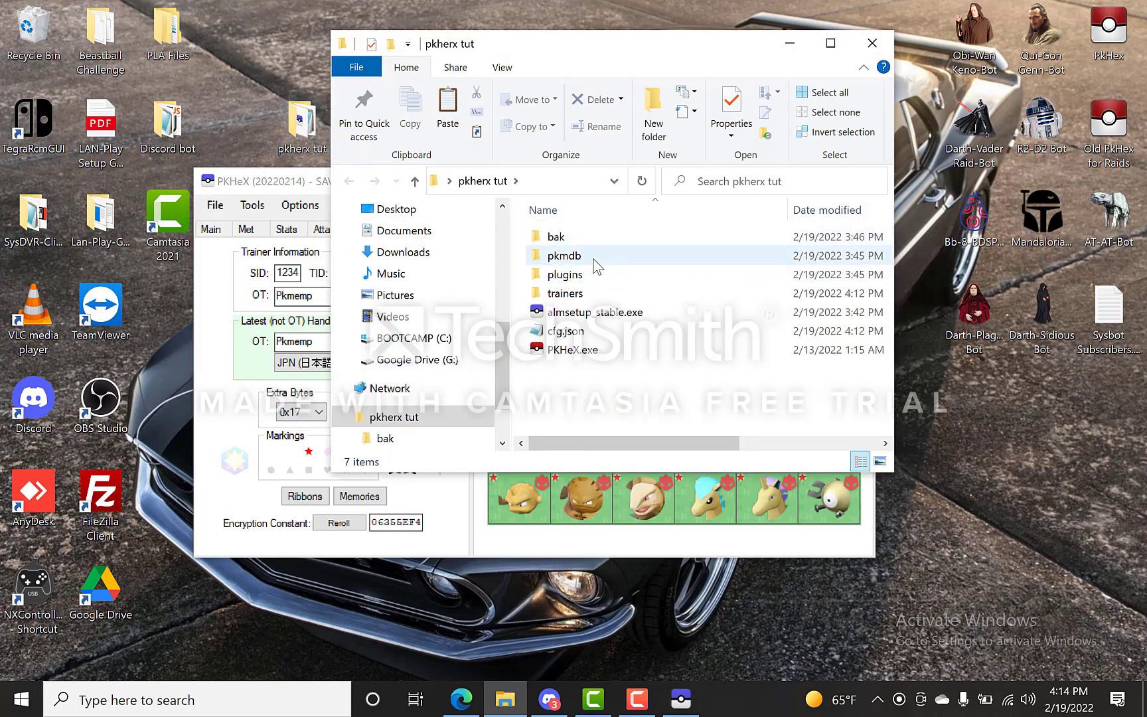
{"action": "left_click", "coordinate": [874, 48]}
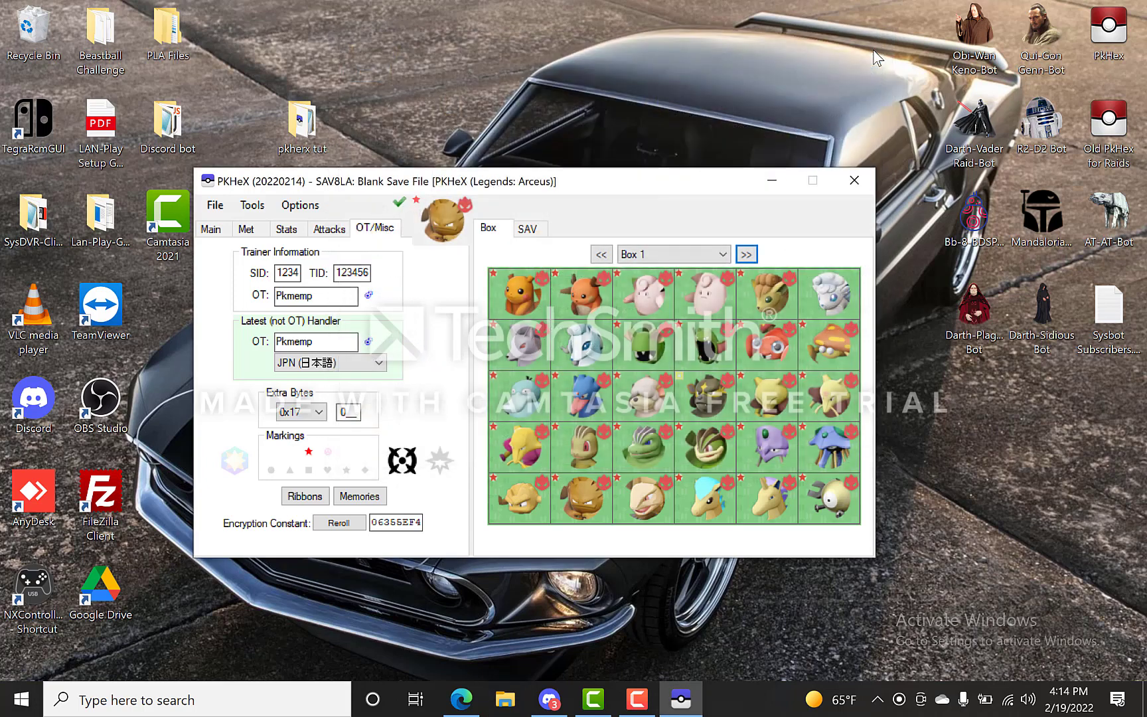
Browse the Pokémon stored in the PKM Database and close it
{"action": "left_click", "coordinate": [252, 205]}
{"action": "mouse_move", "coordinate": [284, 251]}
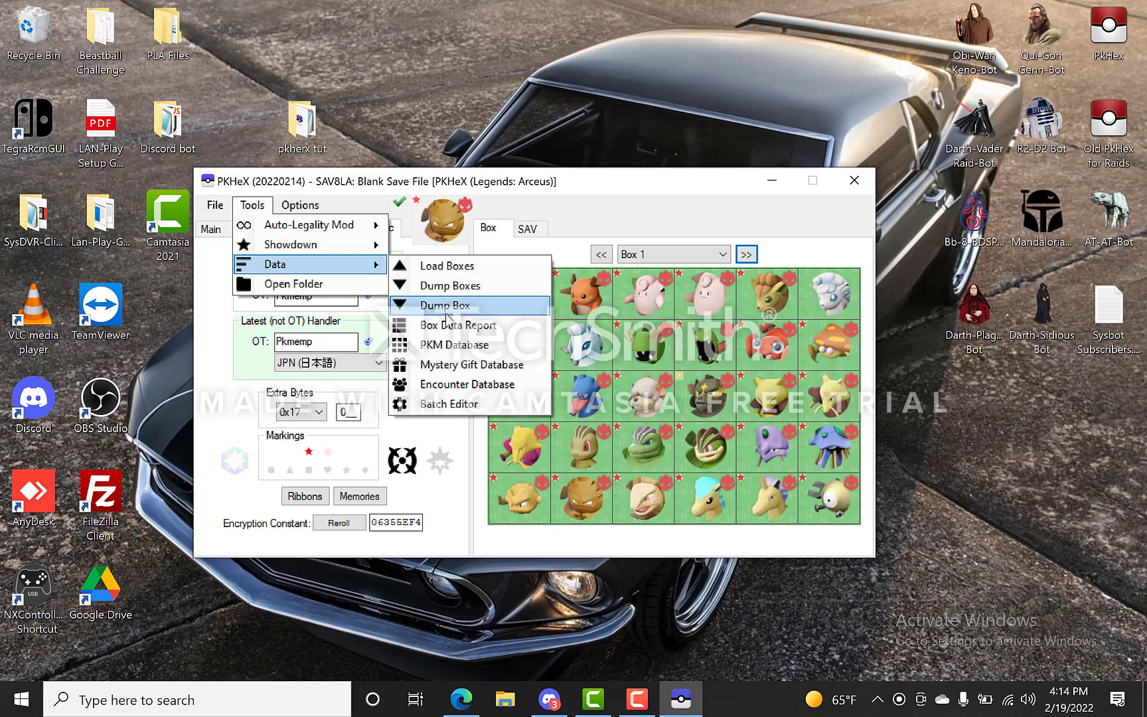
{"action": "left_click", "coordinate": [469, 346]}
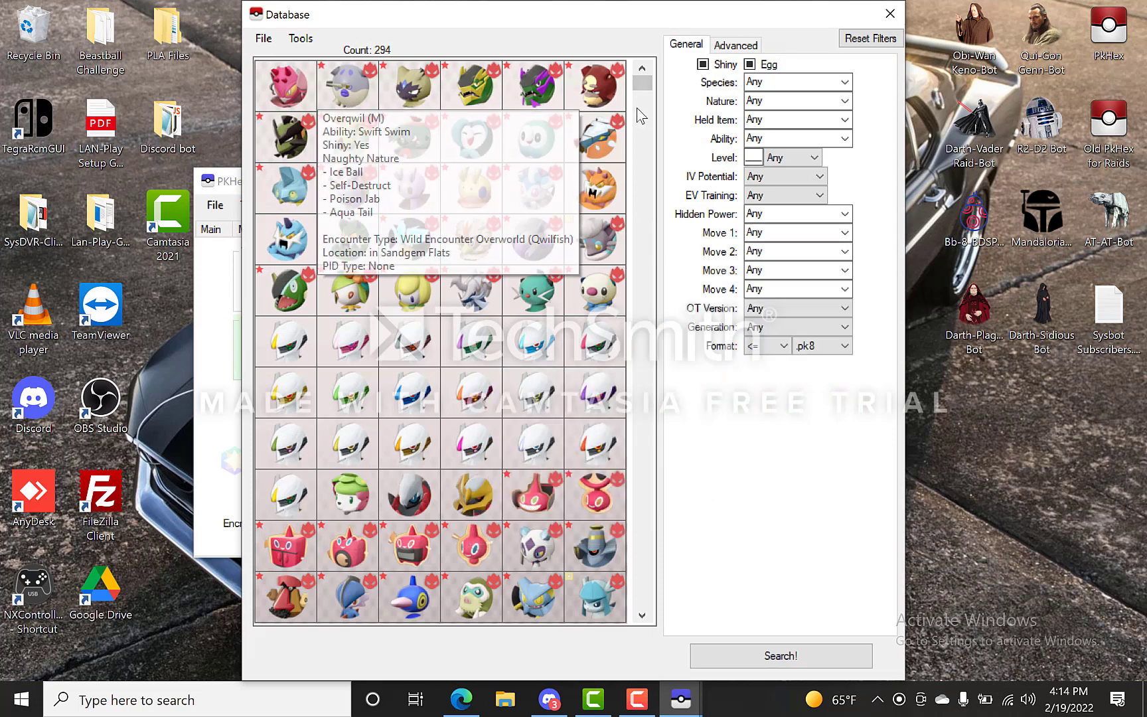
{"action": "left_click_drag", "start_coordinate": [645, 88], "coordinate": [639, 142]}
{"action": "left_click", "coordinate": [893, 12]}
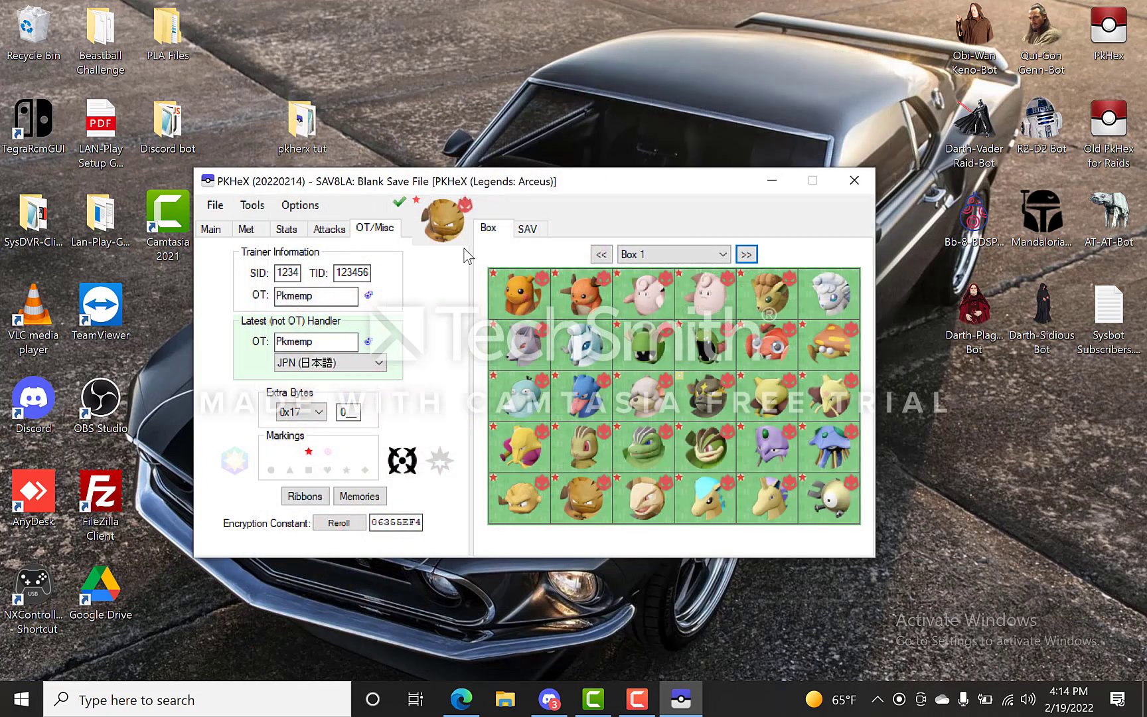
{"action": "left_click_drag", "start_coordinate": [409, 188], "coordinate": [366, 147]}
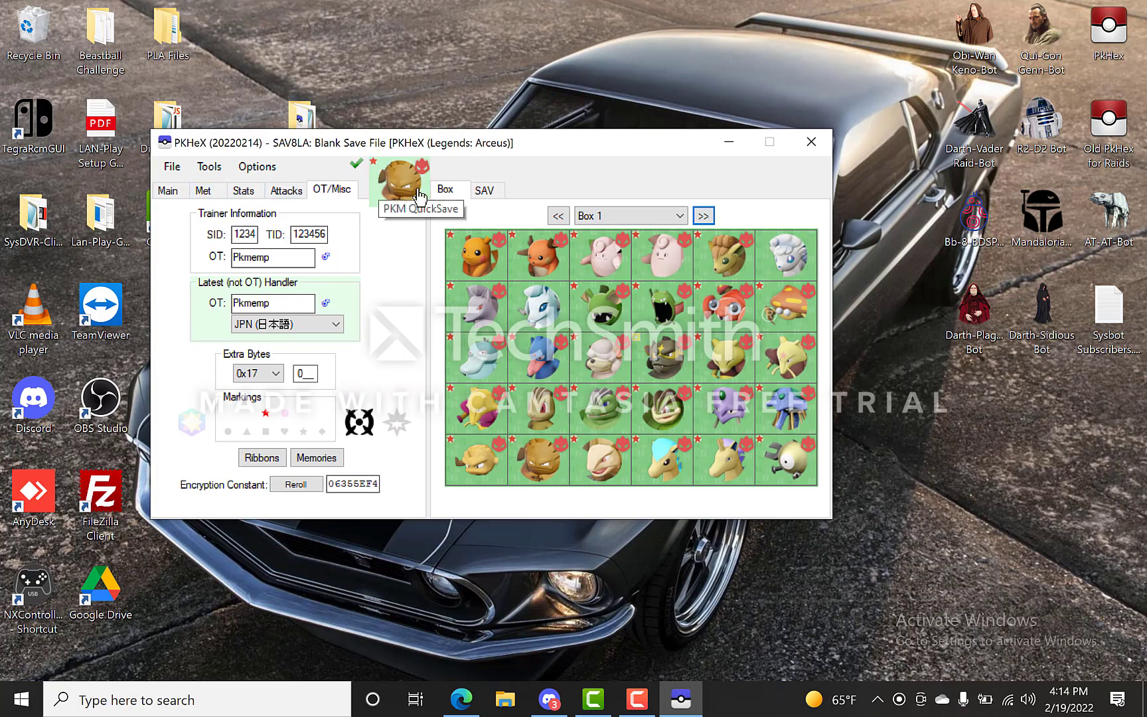
{"action": "left_click", "coordinate": [209, 166]}
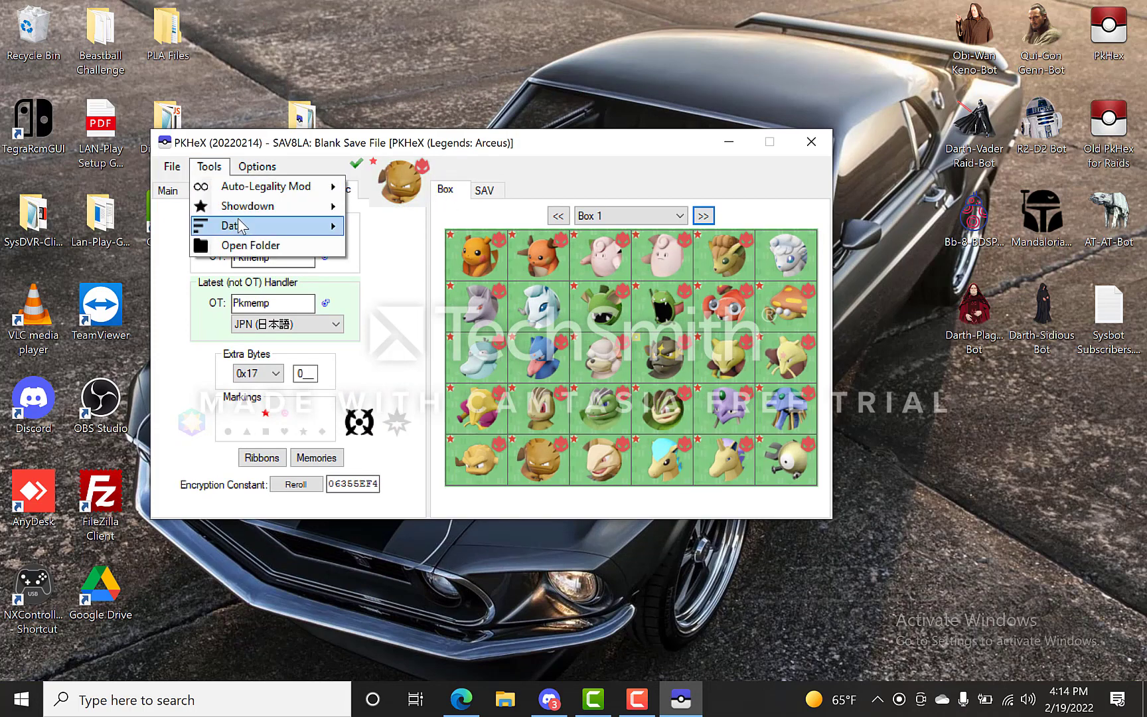
{"action": "mouse_move", "coordinate": [246, 229]}
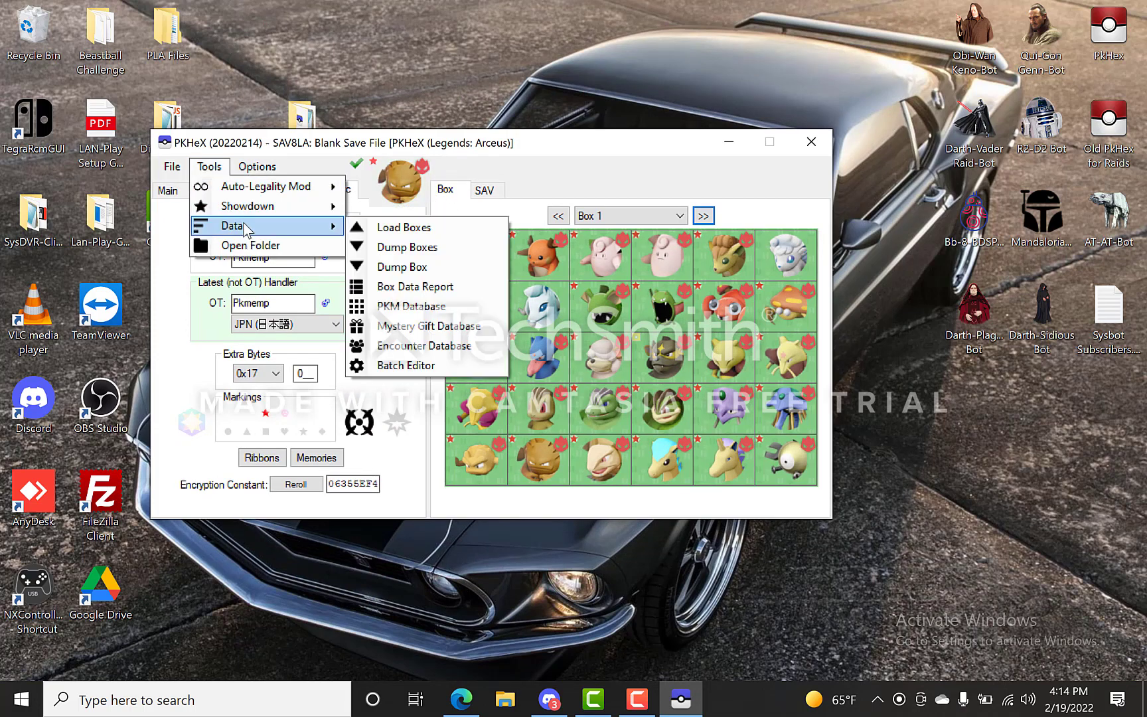
{"action": "left_click", "coordinate": [420, 248]}
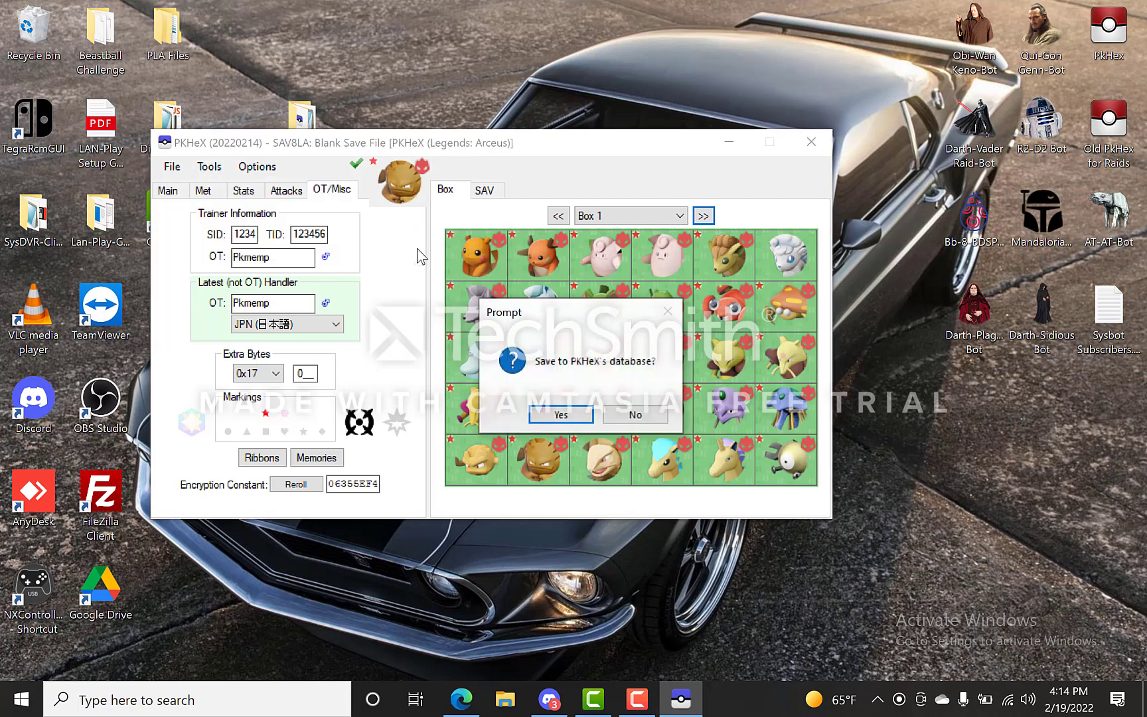
{"action": "left_click", "coordinate": [636, 416]}
{"action": "left_click", "coordinate": [700, 204]}
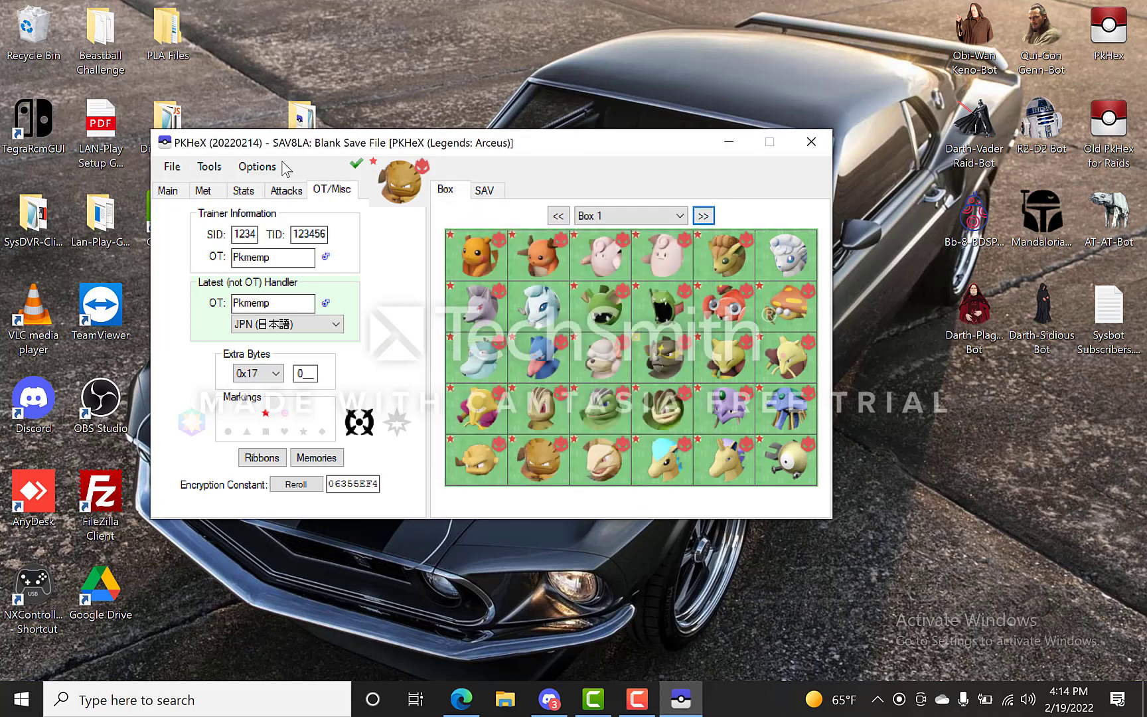
Page through the boxes from Box 1 to Box 9 to examine the generated living dex
{"action": "left_click", "coordinate": [205, 167]}
{"action": "mouse_move", "coordinate": [255, 227]}
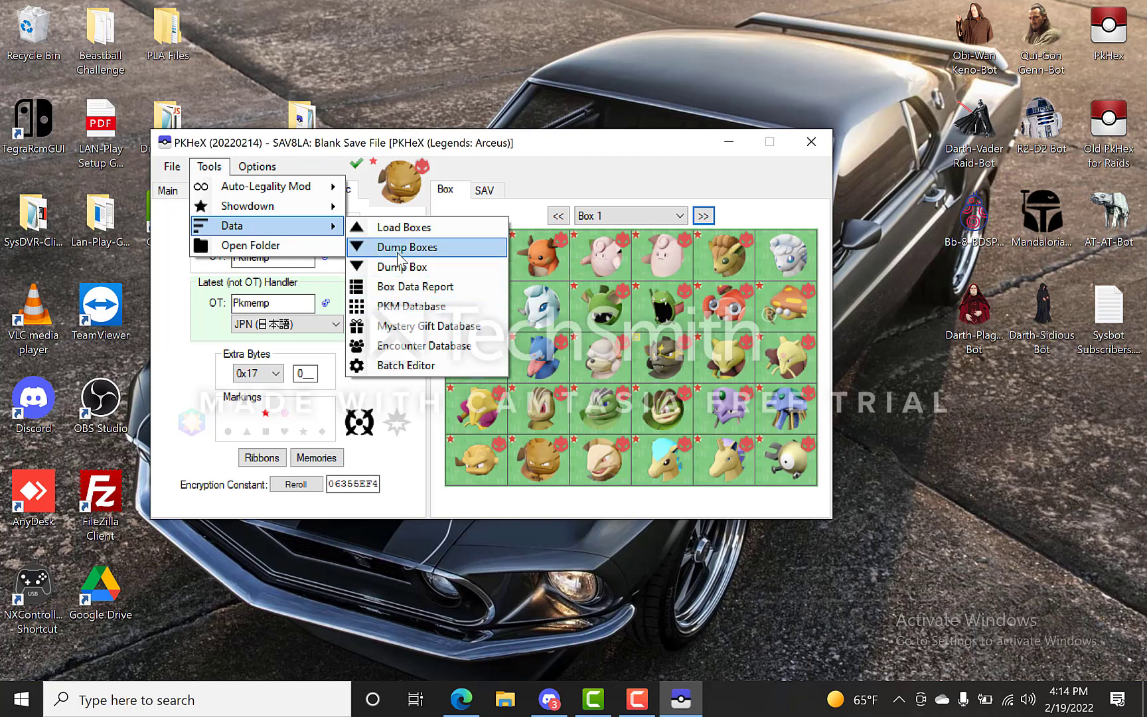
{"action": "left_click", "coordinate": [703, 216]}
{"action": "left_click", "coordinate": [703, 216]}
{"action": "left_click", "coordinate": [703, 216]}
{"action": "left_click", "coordinate": [703, 215]}
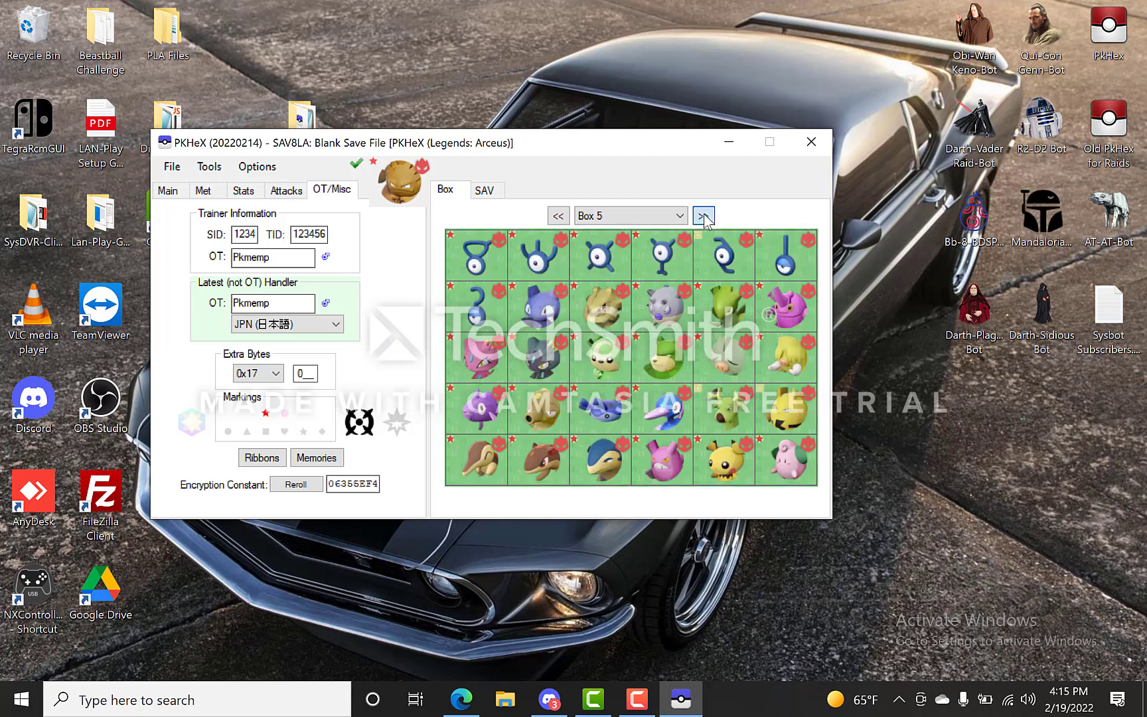
{"action": "left_click", "coordinate": [702, 215]}
{"action": "left_click", "coordinate": [703, 216]}
{"action": "left_click", "coordinate": [703, 216]}
{"action": "left_click", "coordinate": [703, 216]}
Dump all boxes into PKHeX's database folder and dismiss the completion alert
{"action": "left_click", "coordinate": [209, 166]}
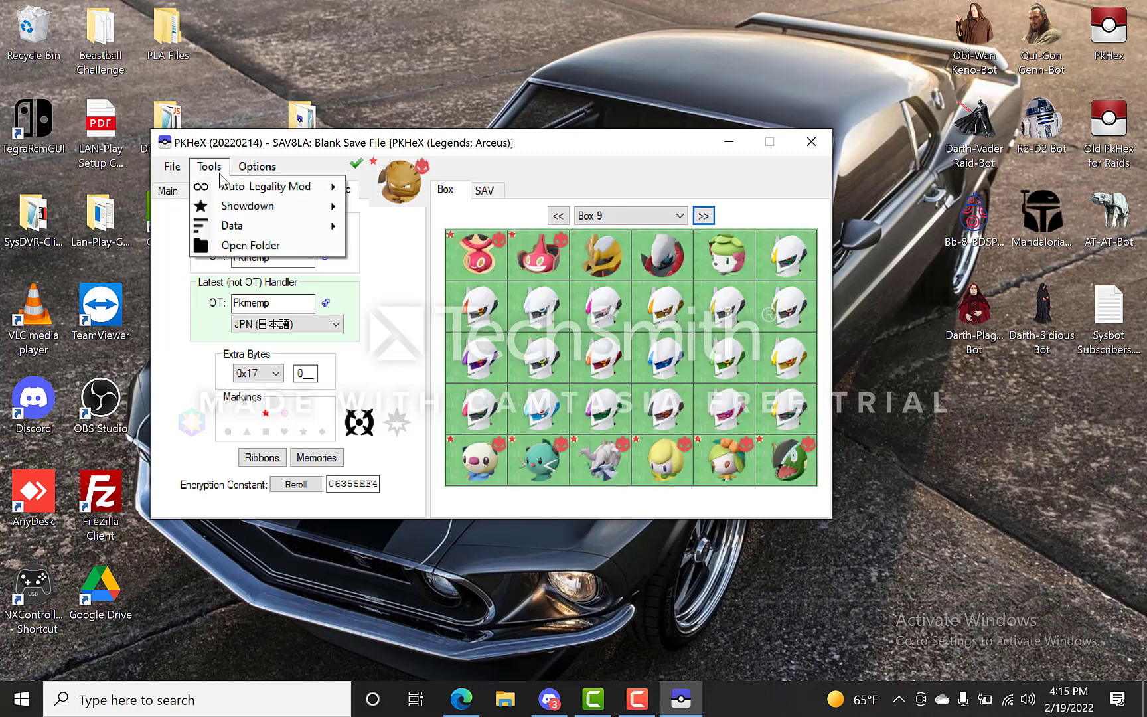
{"action": "mouse_move", "coordinate": [246, 188]}
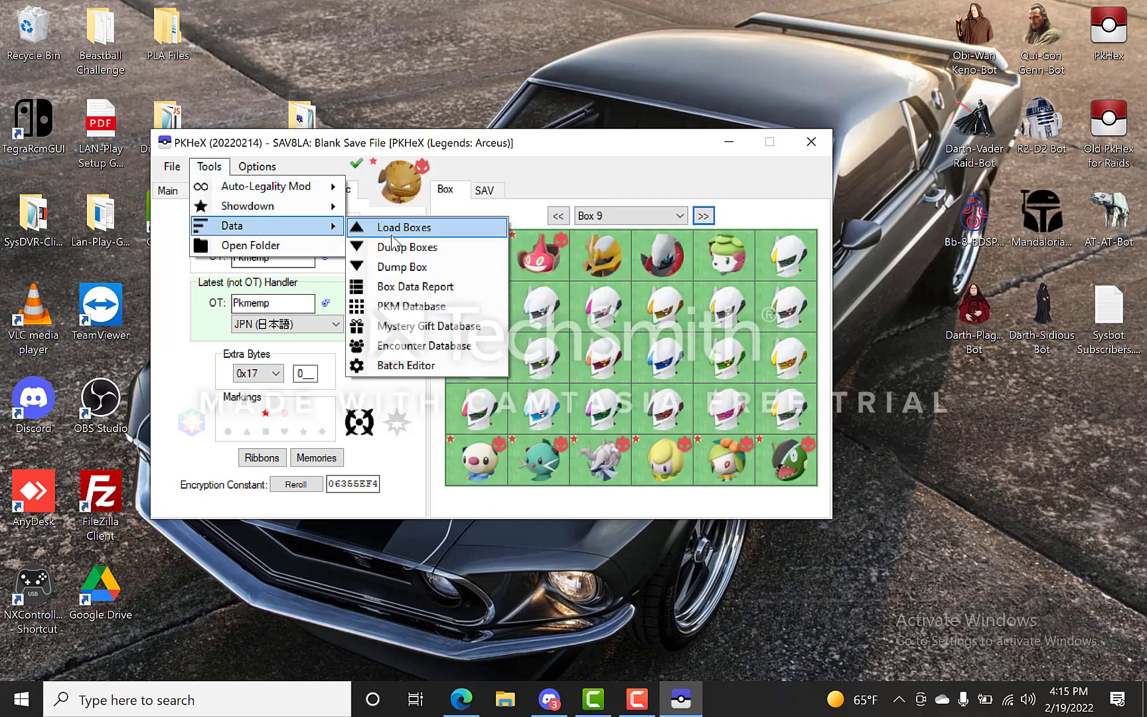
{"action": "left_click", "coordinate": [403, 247]}
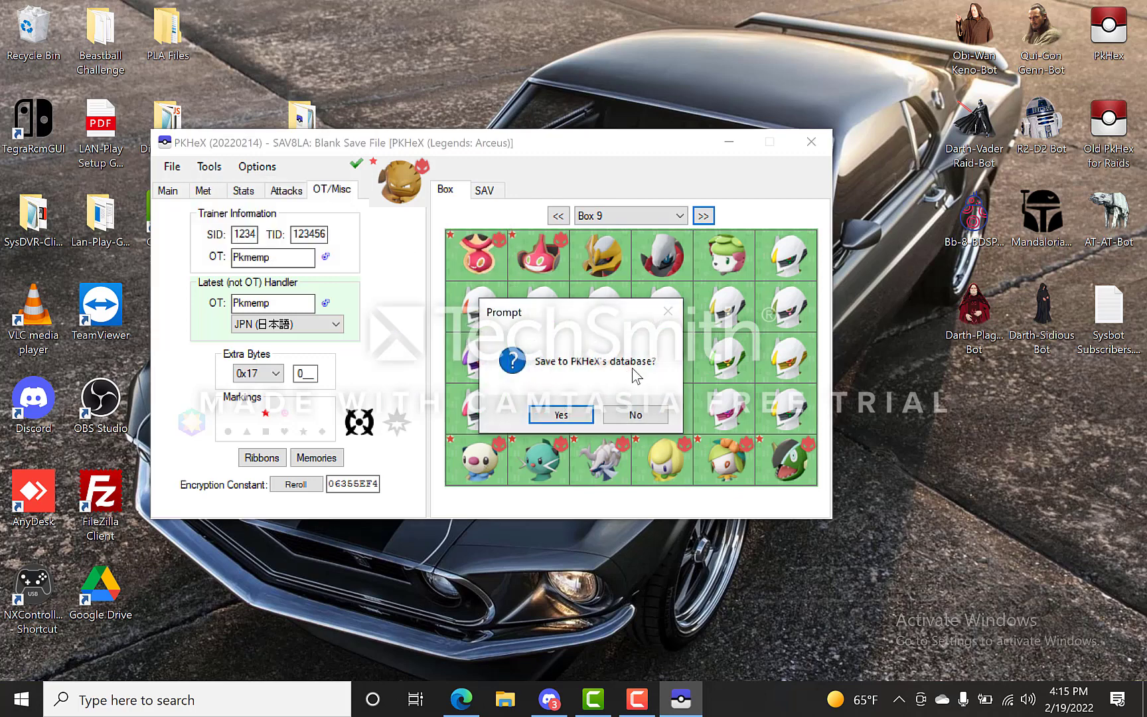
{"action": "left_click", "coordinate": [588, 414]}
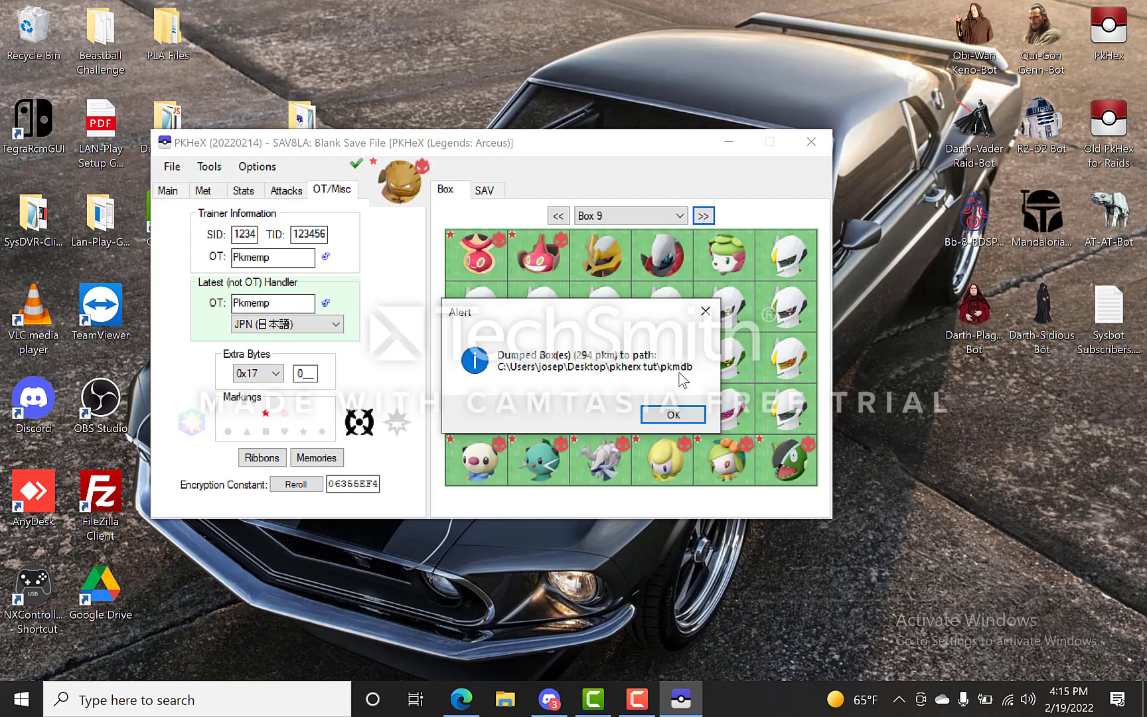
{"action": "left_click", "coordinate": [673, 414]}
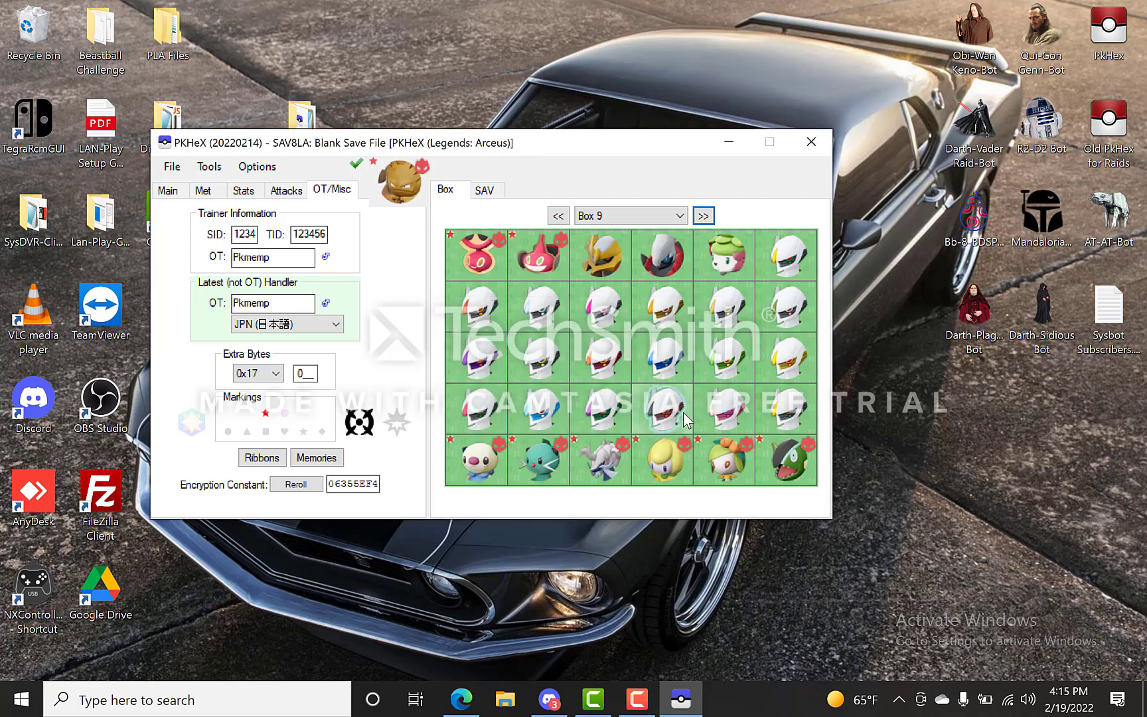
Open the pkmdb folder inside pkherx tut and look through the dumped .pa8 files
{"action": "double_click", "coordinate": [312, 117]}
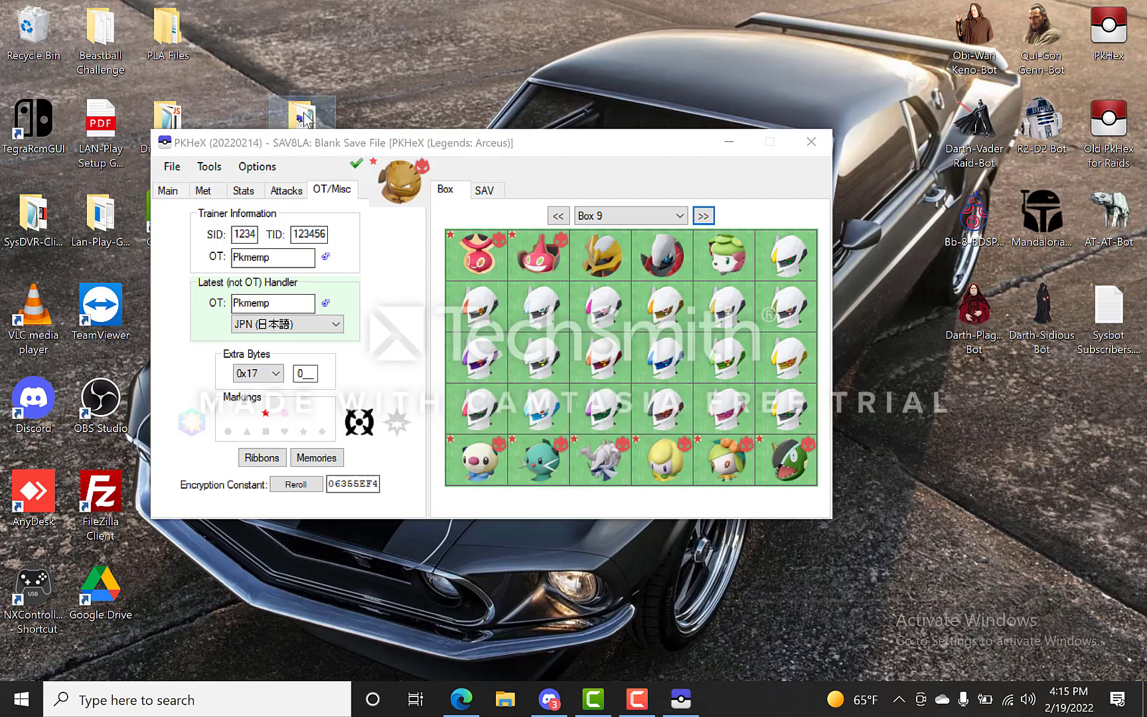
{"action": "double_click", "coordinate": [583, 257]}
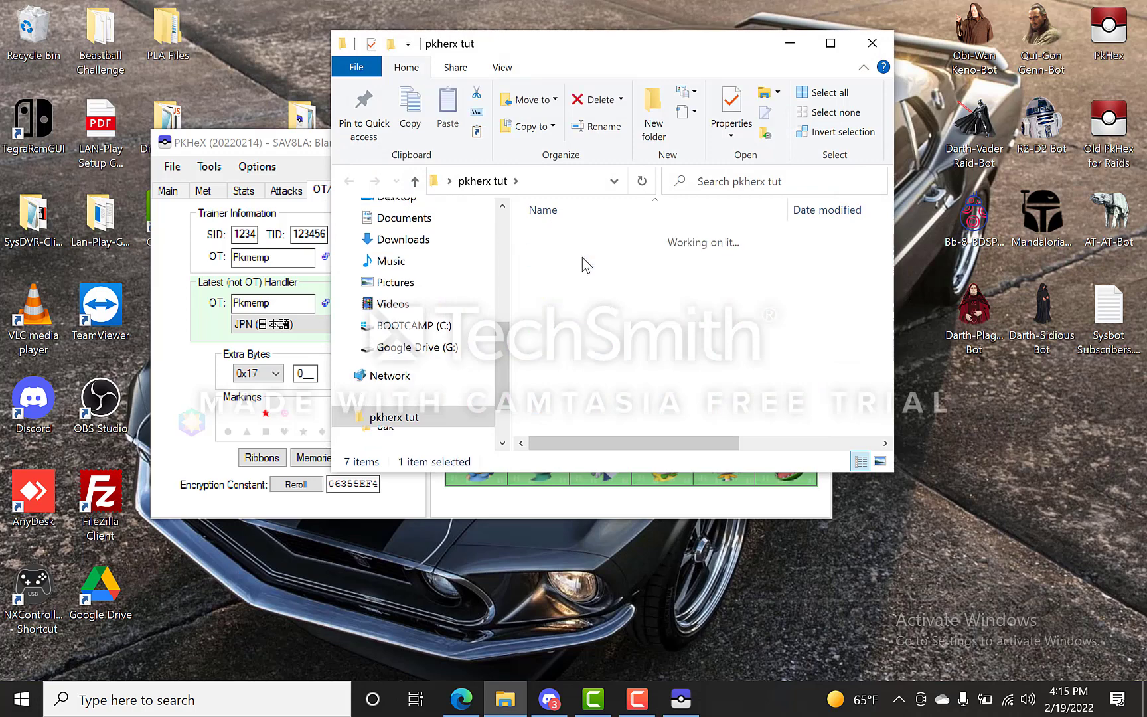
{"action": "scroll", "coordinate": [596, 321], "scroll_direction": "down", "scroll_amount": 20}
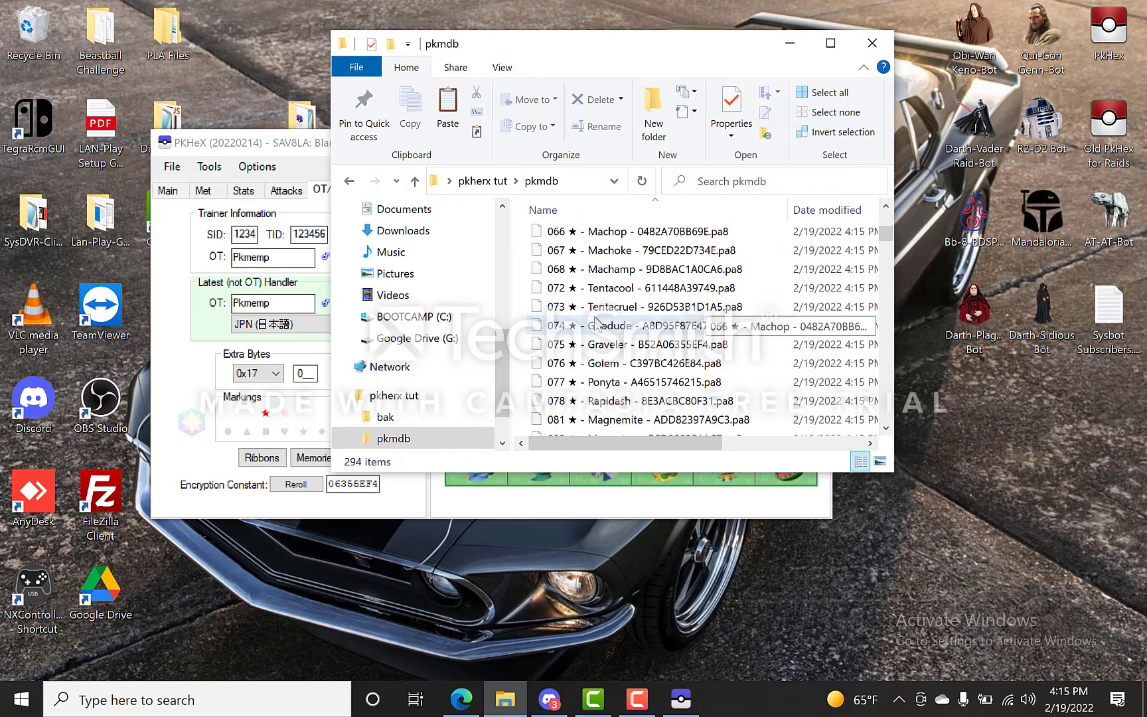
{"action": "scroll", "coordinate": [596, 322], "scroll_direction": "up", "scroll_amount": 7}
{"action": "scroll", "coordinate": [596, 322], "scroll_direction": "up", "scroll_amount": 13}
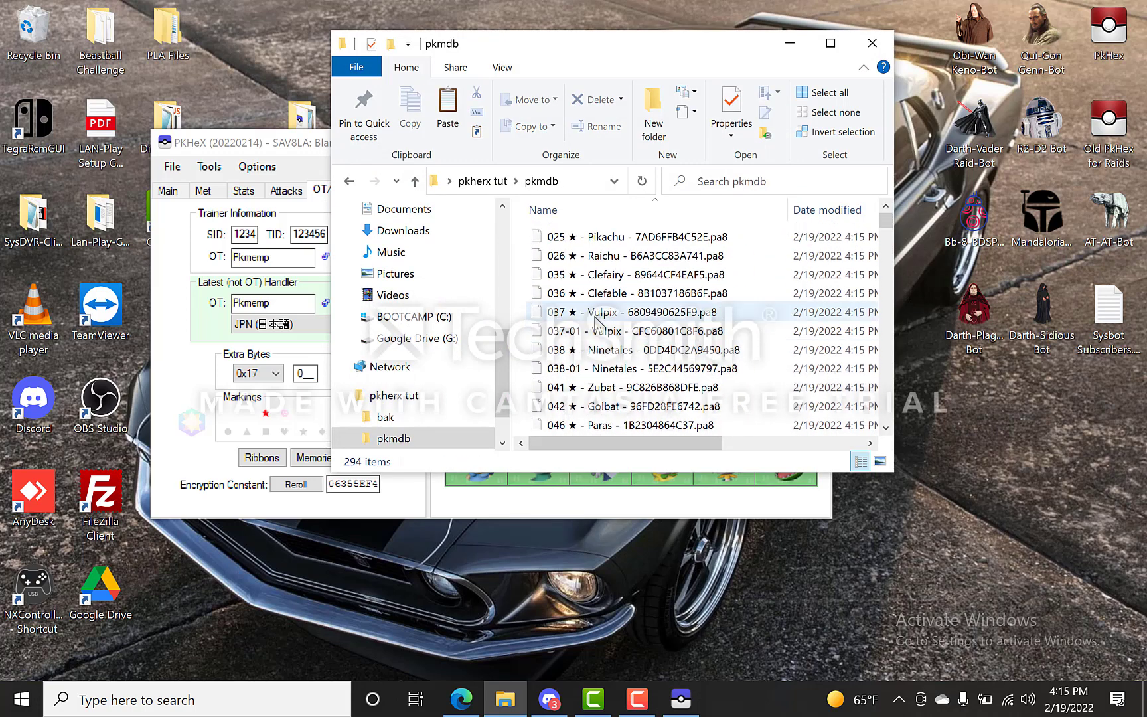
Create a new folder in pkmdb and name it PLA
{"action": "right_click", "coordinate": [522, 234]}
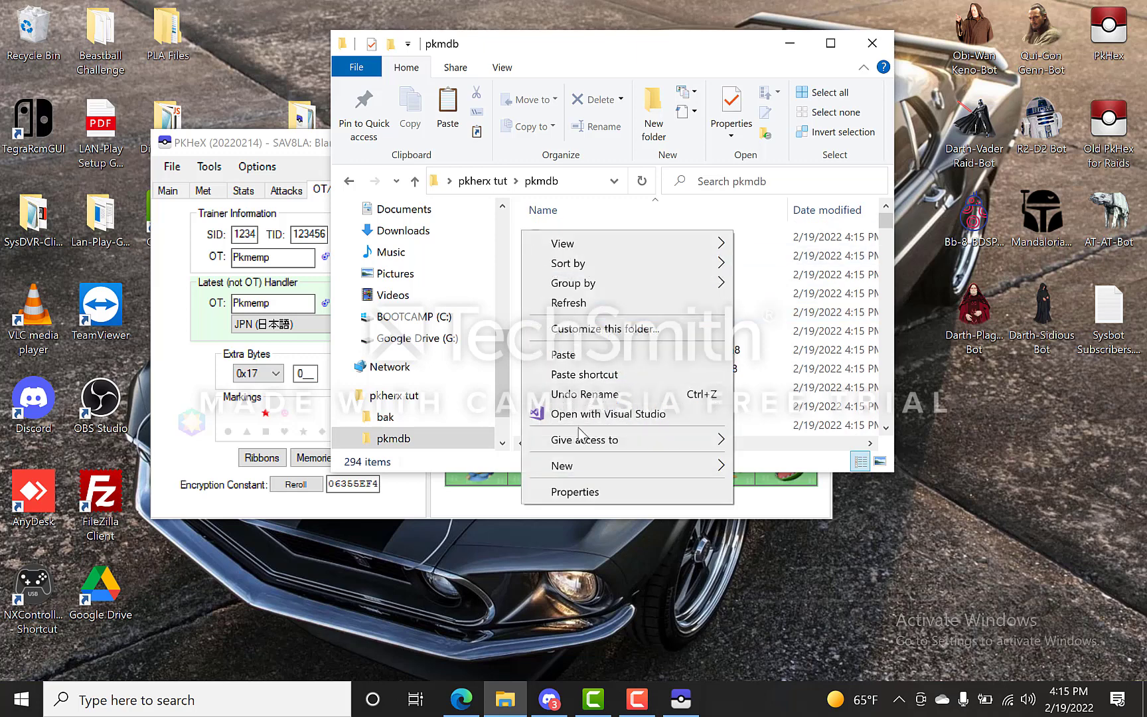
{"action": "mouse_move", "coordinate": [596, 463]}
{"action": "left_click", "coordinate": [774, 467]}
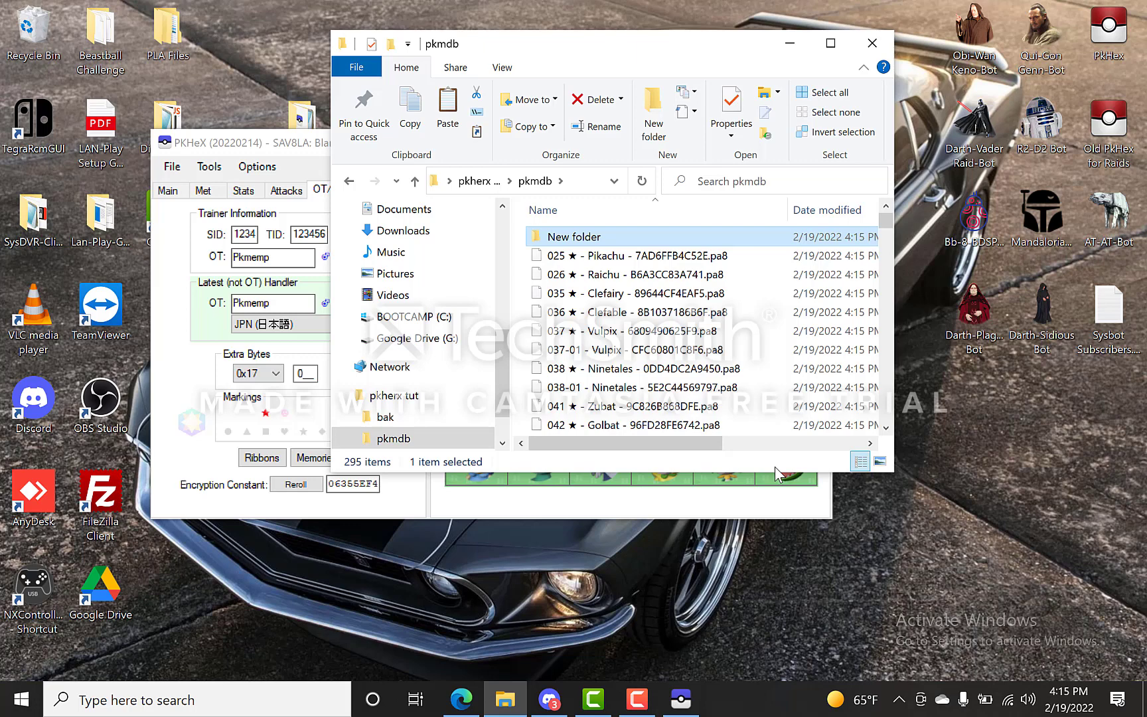
{"action": "right_click", "coordinate": [601, 244]}
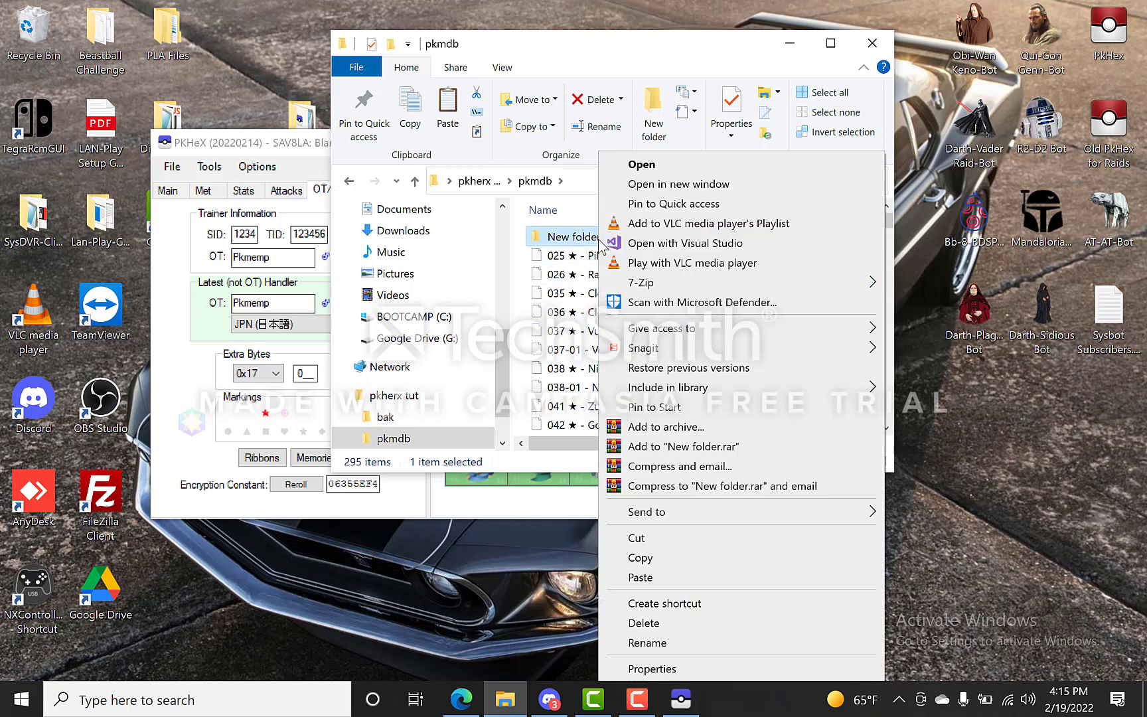
{"action": "left_click", "coordinate": [579, 241]}
{"action": "double_click", "coordinate": [578, 241]}
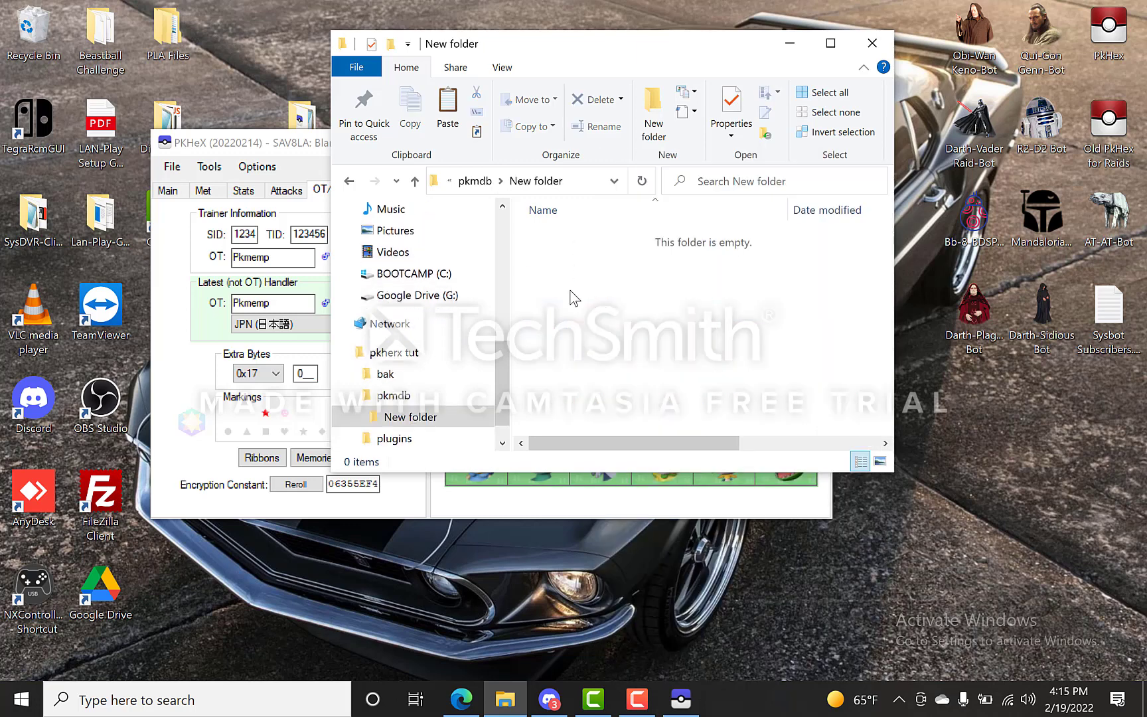
{"action": "left_click", "coordinate": [349, 180]}
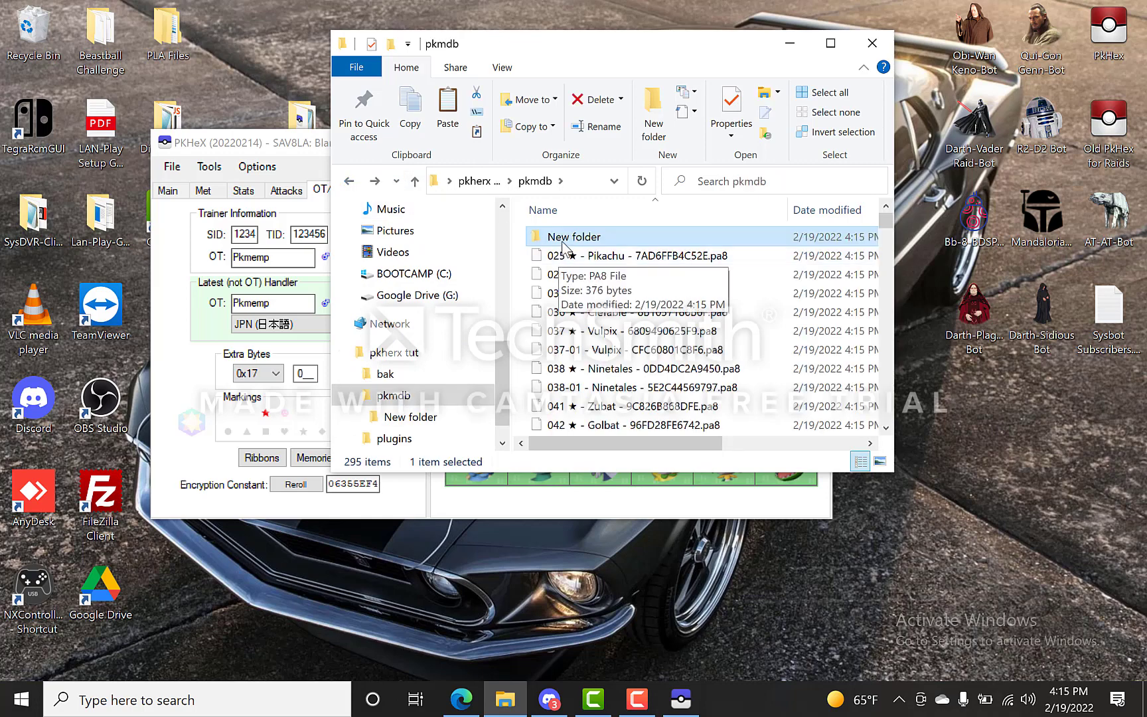
{"action": "left_click", "coordinate": [563, 243]}
{"action": "type", "text": "PLA"}
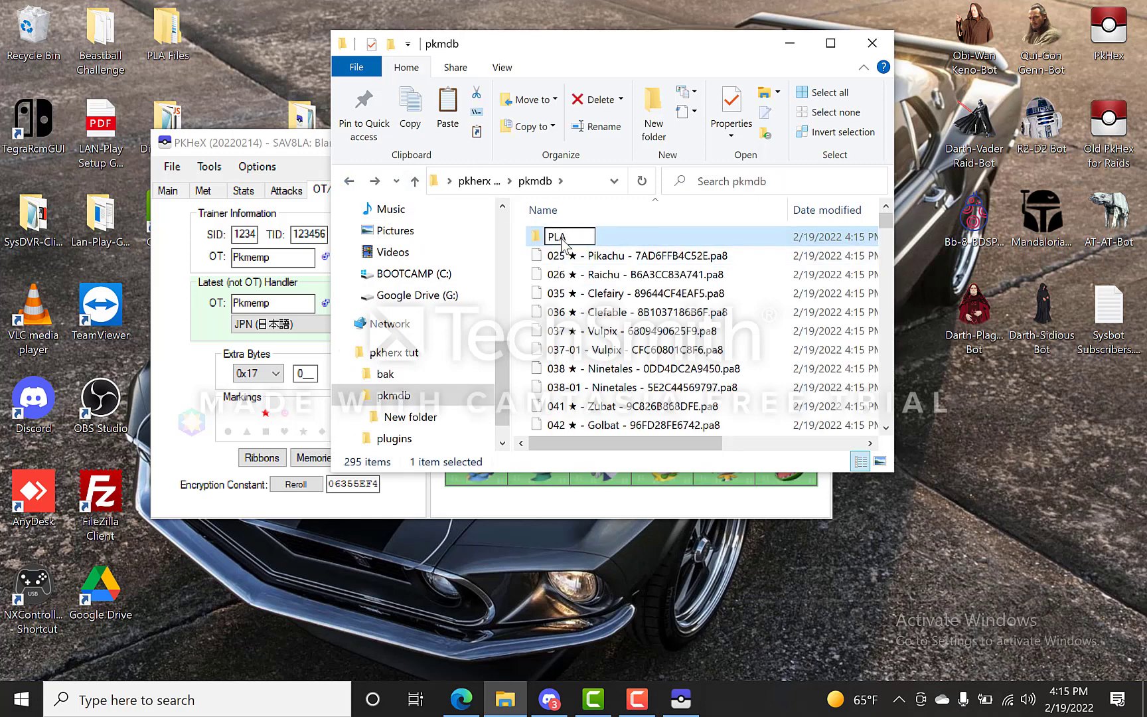
{"action": "key", "text": "Return"}
Select every .pa8 file in pkmdb, from 025 Pikachu to 905 Enamorus, and move them into the PLA folder
{"action": "left_click", "coordinate": [562, 256]}
{"action": "scroll", "coordinate": [675, 419], "scroll_direction": "down", "scroll_amount": 5}
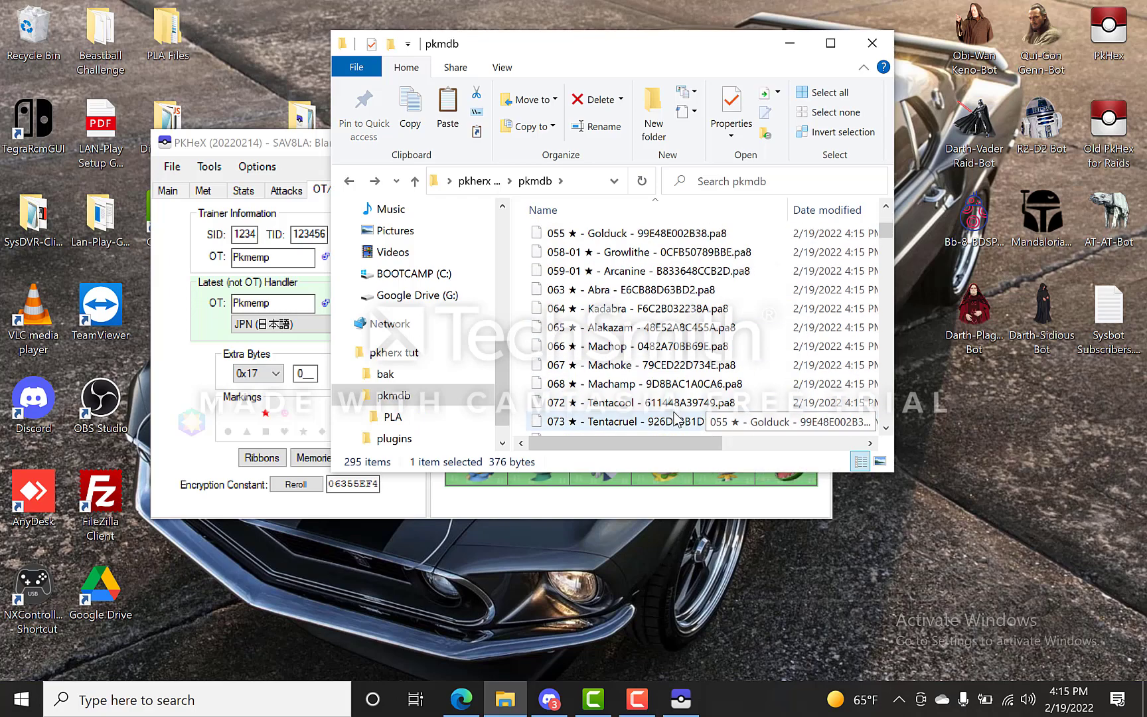
{"action": "scroll", "coordinate": [675, 419], "scroll_direction": "down", "scroll_amount": 20}
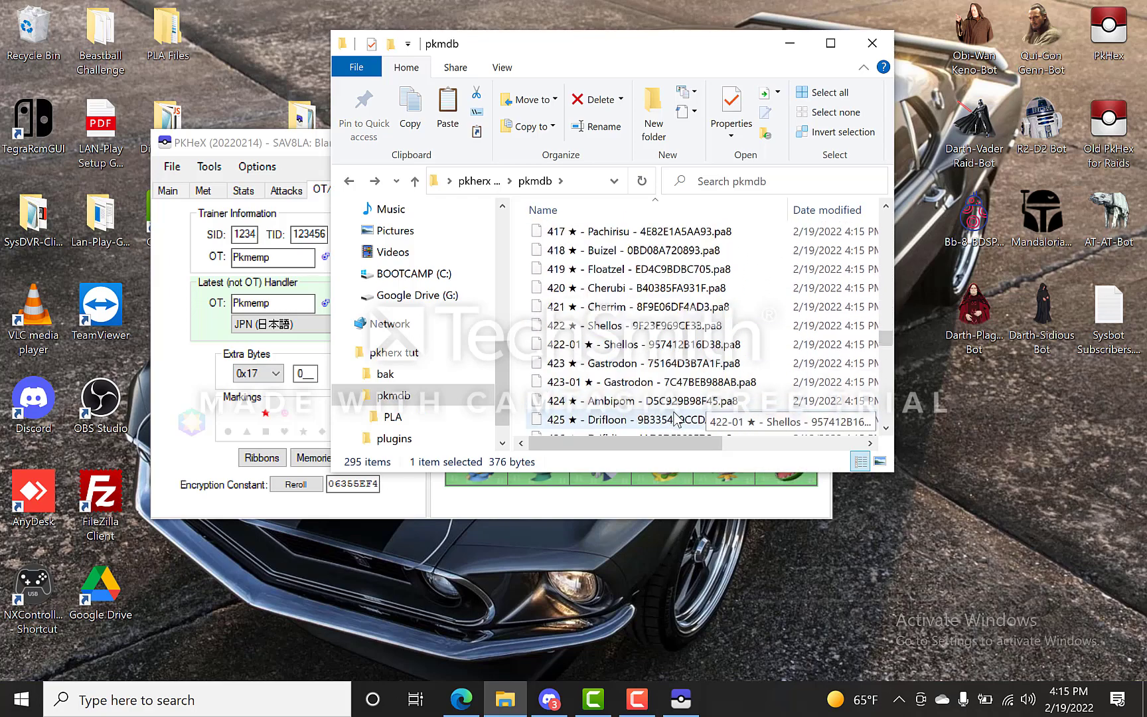
{"action": "scroll", "coordinate": [675, 419], "scroll_direction": "down", "scroll_amount": 20}
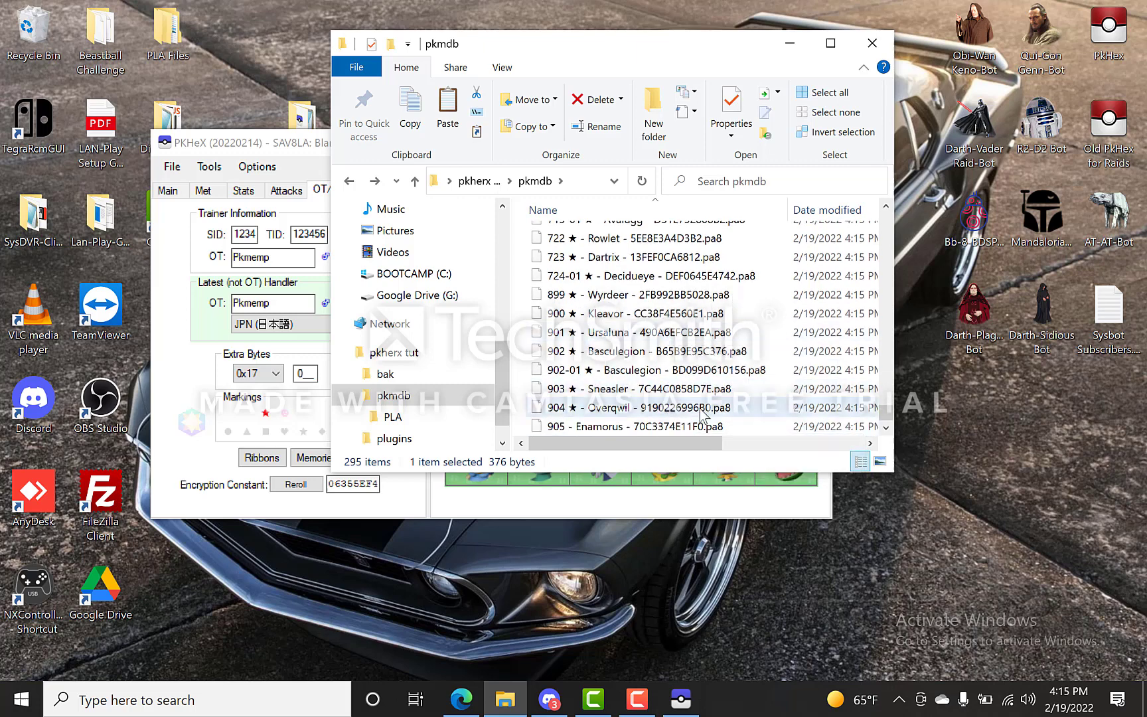
{"action": "left_click", "coordinate": [621, 428], "text": "shift"}
{"action": "scroll", "coordinate": [783, 324], "scroll_direction": "up", "scroll_amount": 20}
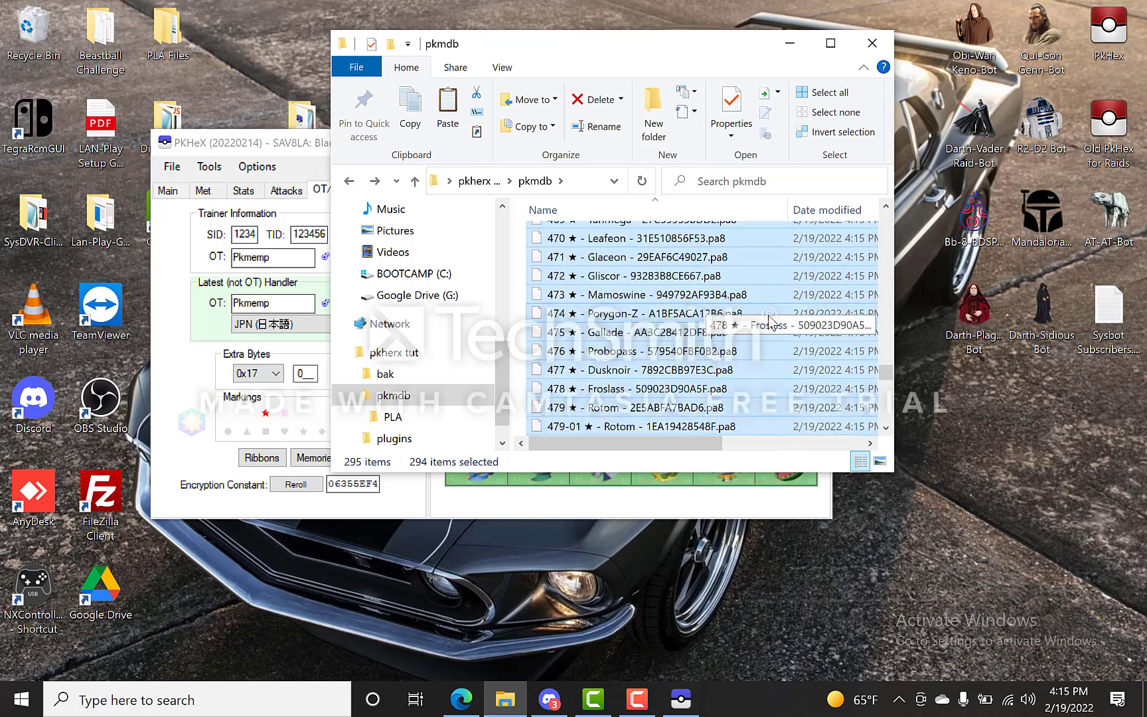
{"action": "scroll", "coordinate": [770, 323], "scroll_direction": "up", "scroll_amount": 20}
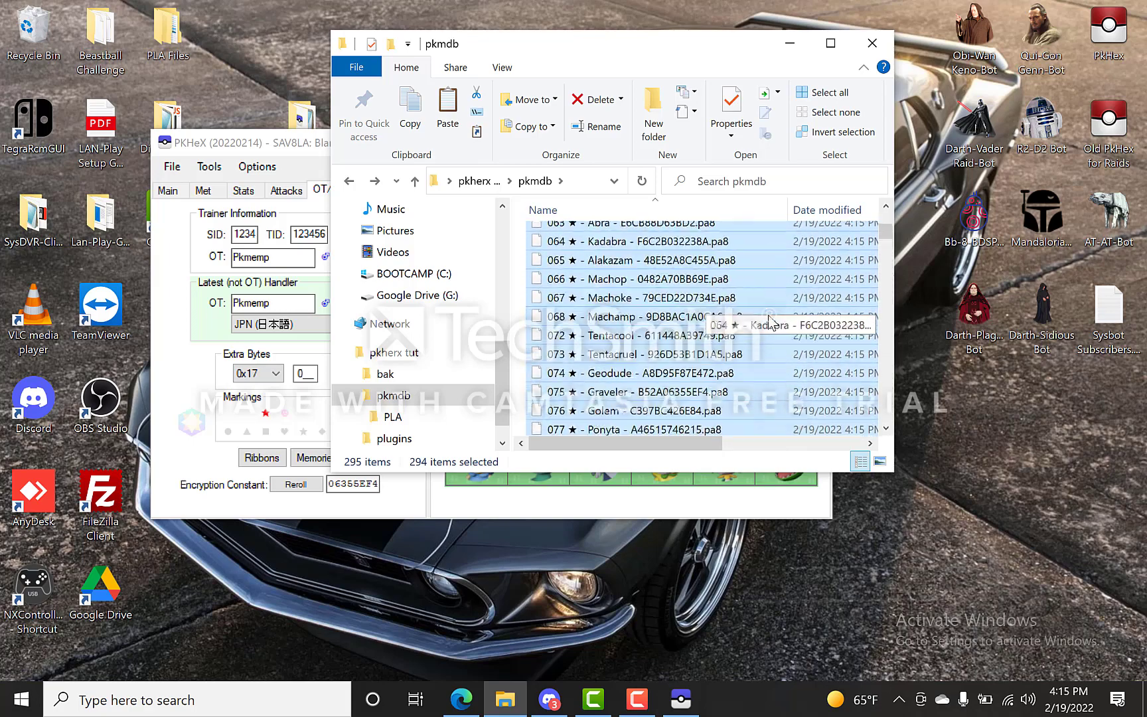
{"action": "left_click_drag", "start_coordinate": [563, 264], "coordinate": [554, 245]}
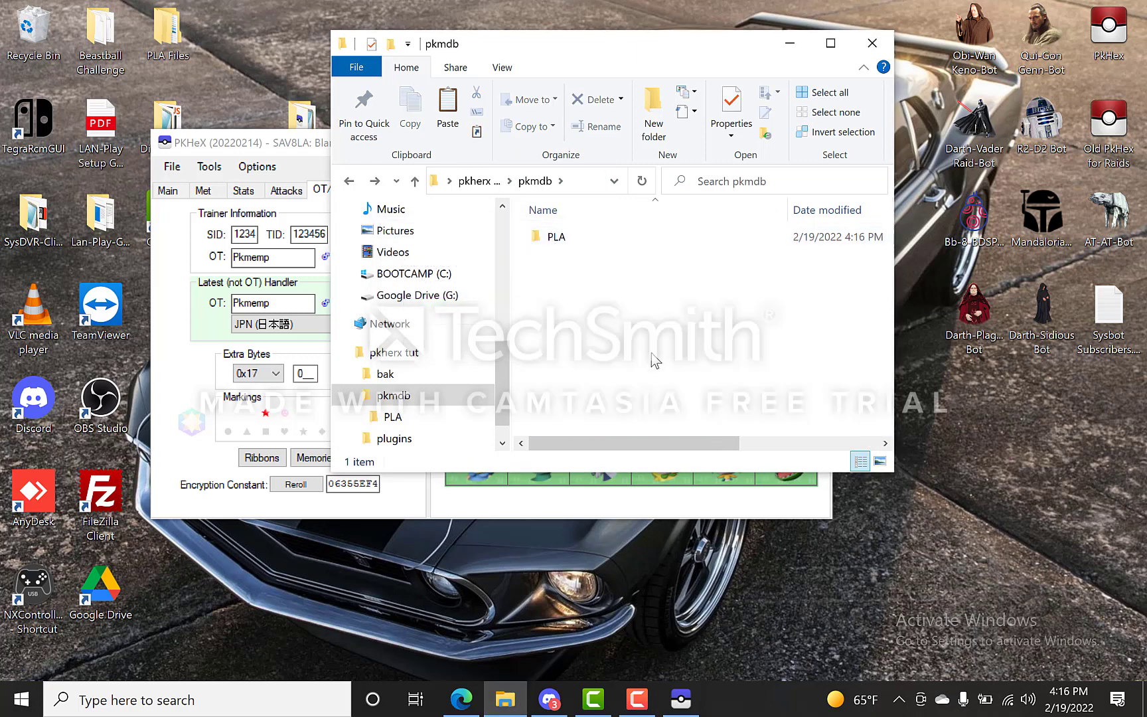
Create a second folder in pkmdb named SWSH
{"action": "right_click", "coordinate": [547, 258]}
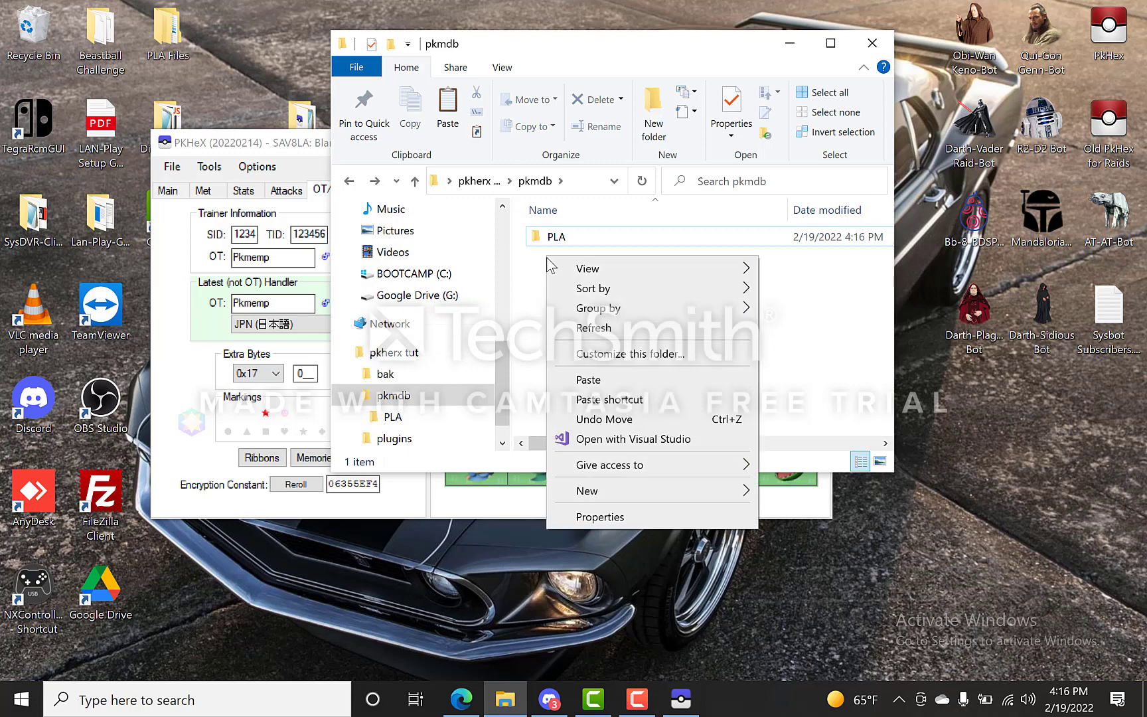
{"action": "mouse_move", "coordinate": [739, 494]}
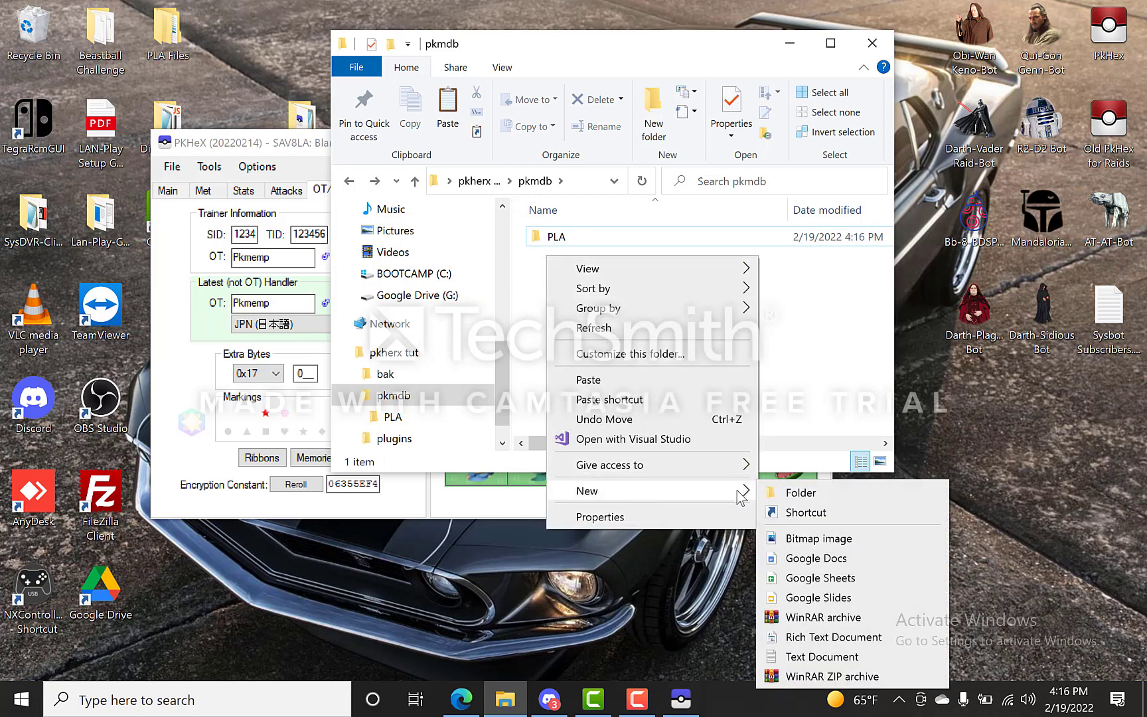
{"action": "left_click", "coordinate": [787, 490]}
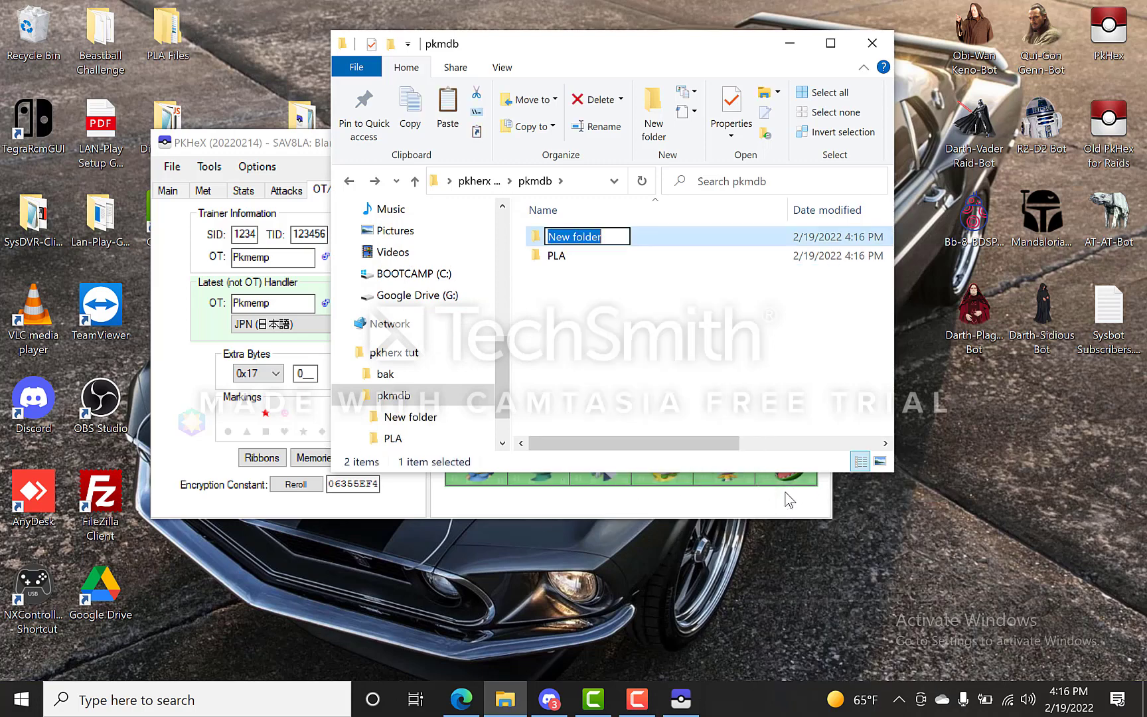
{"action": "type", "text": "SWSH"}
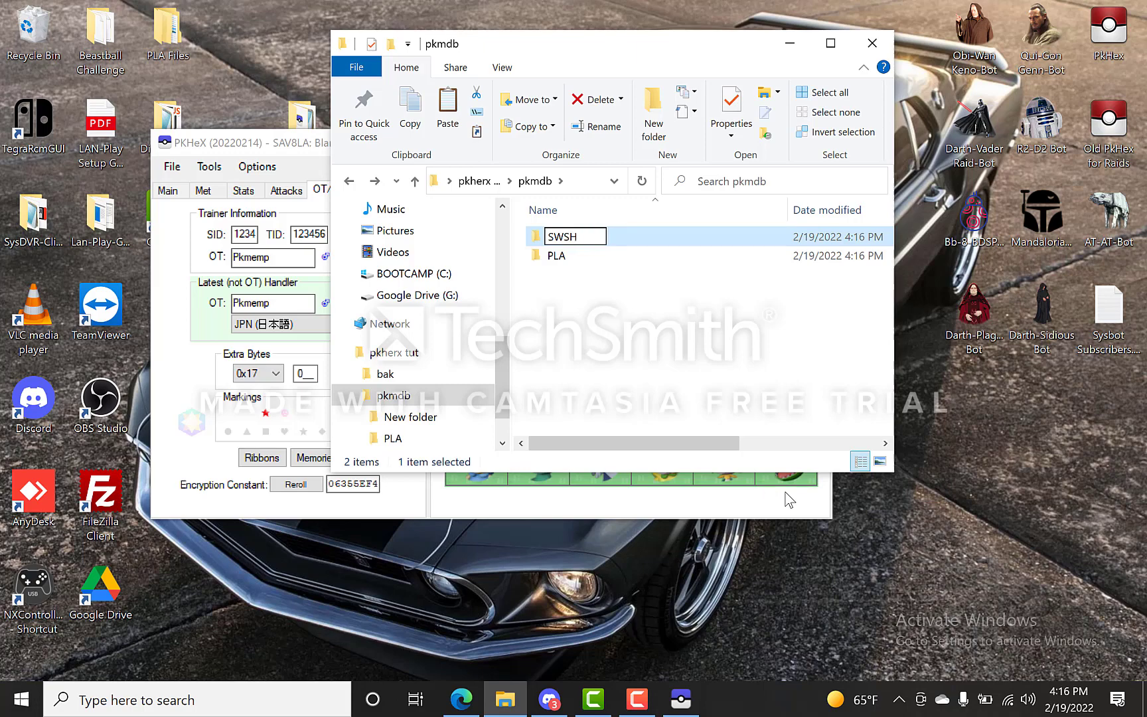
{"action": "key", "text": "Return"}
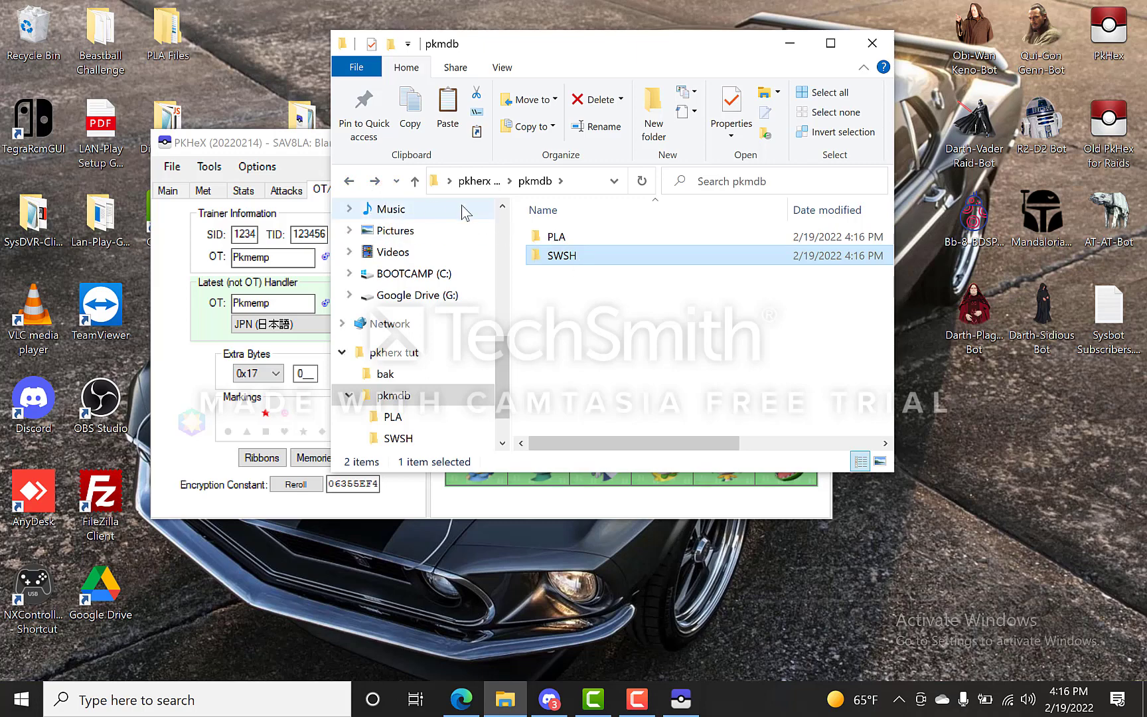
Open the PLA folder, switch to Discord, and attach the 036 Clefable .pa8 file to a draft message in the darth-plagueis-bot channel
{"action": "double_click", "coordinate": [559, 239]}
{"action": "left_click_drag", "start_coordinate": [587, 240], "coordinate": [660, 315]}
{"action": "left_click", "coordinate": [551, 700]}
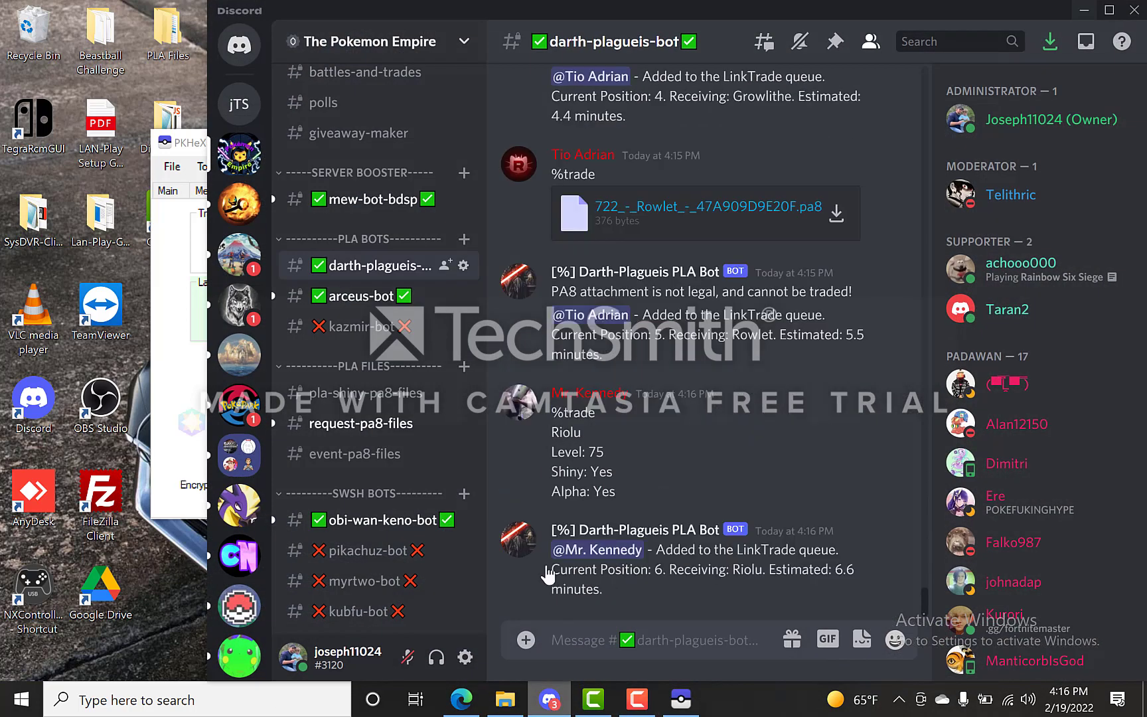
{"action": "left_click", "coordinate": [504, 700]}
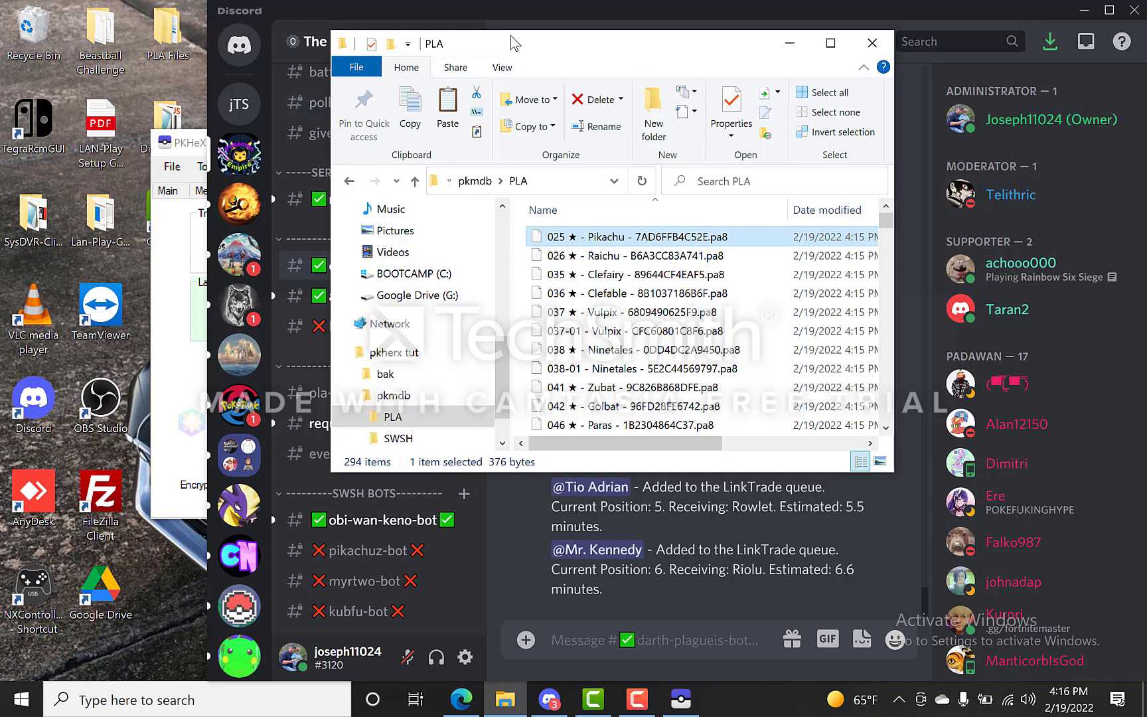
{"action": "left_click_drag", "start_coordinate": [515, 43], "coordinate": [152, 58]}
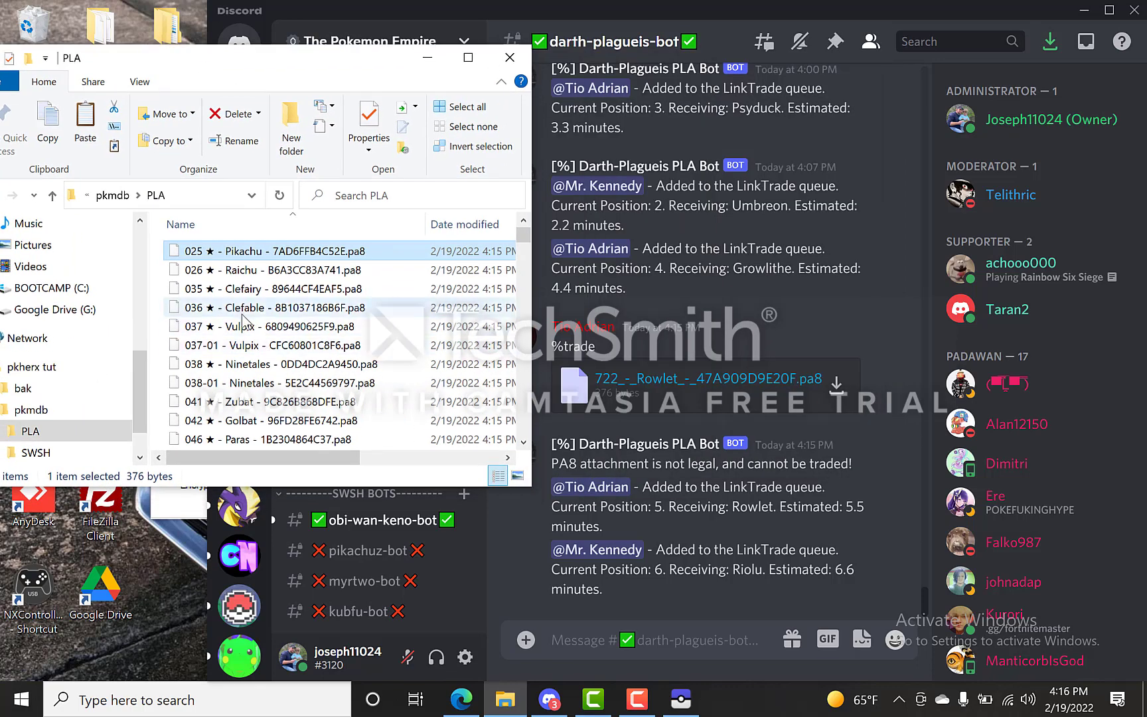
{"action": "left_click_drag", "start_coordinate": [243, 312], "coordinate": [656, 393]}
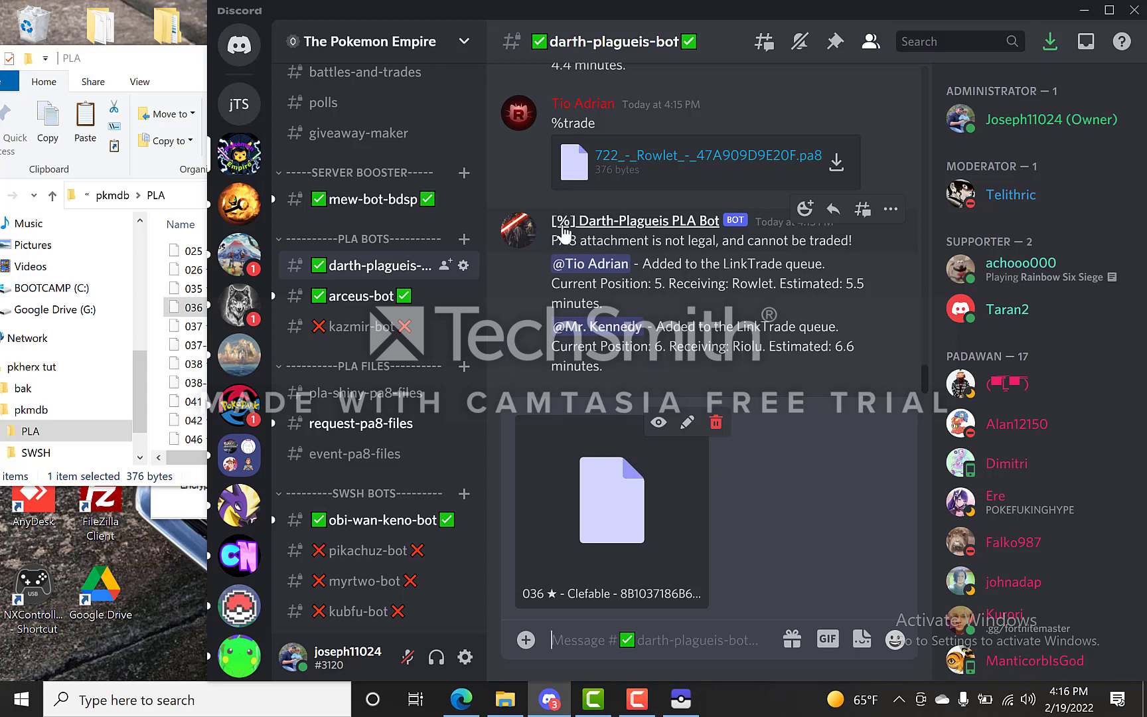
Open the arceus-bot channel and look through the server's channel list
{"action": "left_click", "coordinate": [396, 306]}
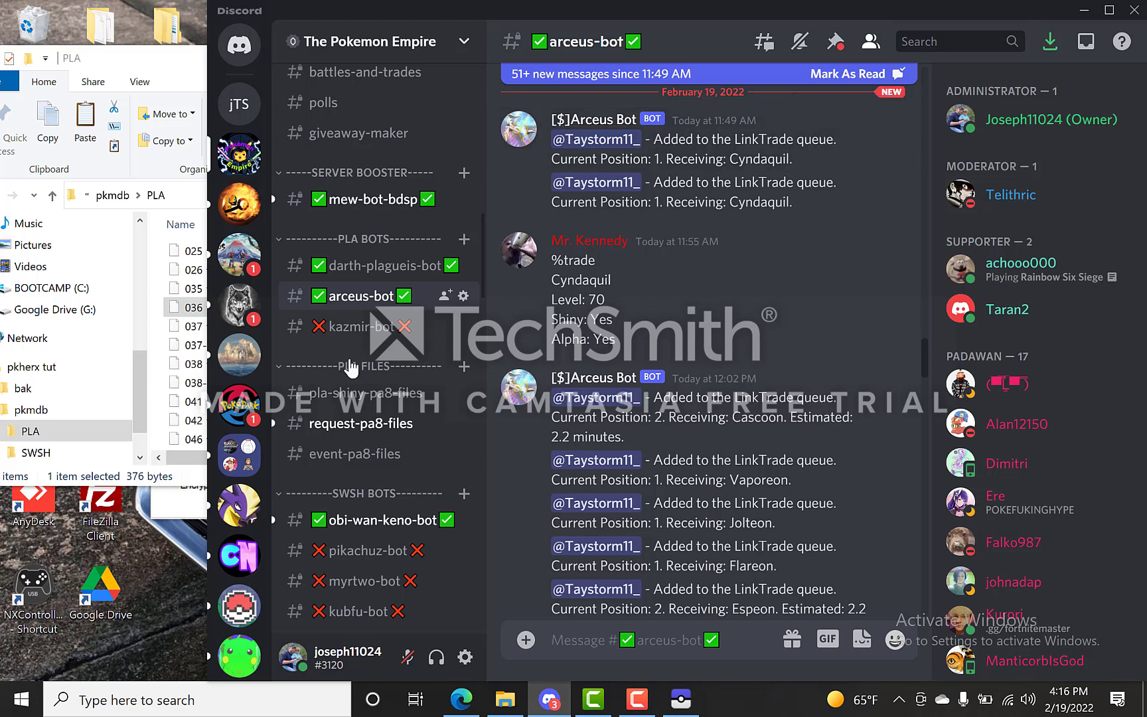
{"action": "scroll", "coordinate": [355, 371], "scroll_direction": "up", "scroll_amount": 2}
{"action": "scroll", "coordinate": [356, 368], "scroll_direction": "up", "scroll_amount": 3}
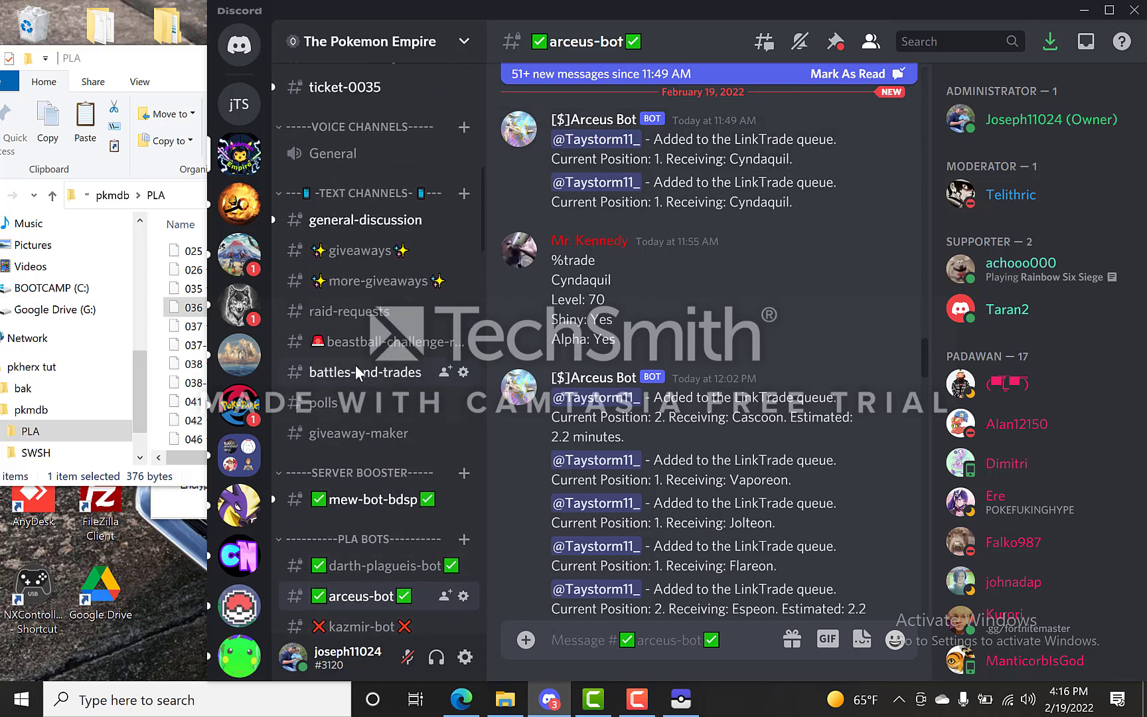
{"action": "scroll", "coordinate": [356, 364], "scroll_direction": "down", "scroll_amount": 4}
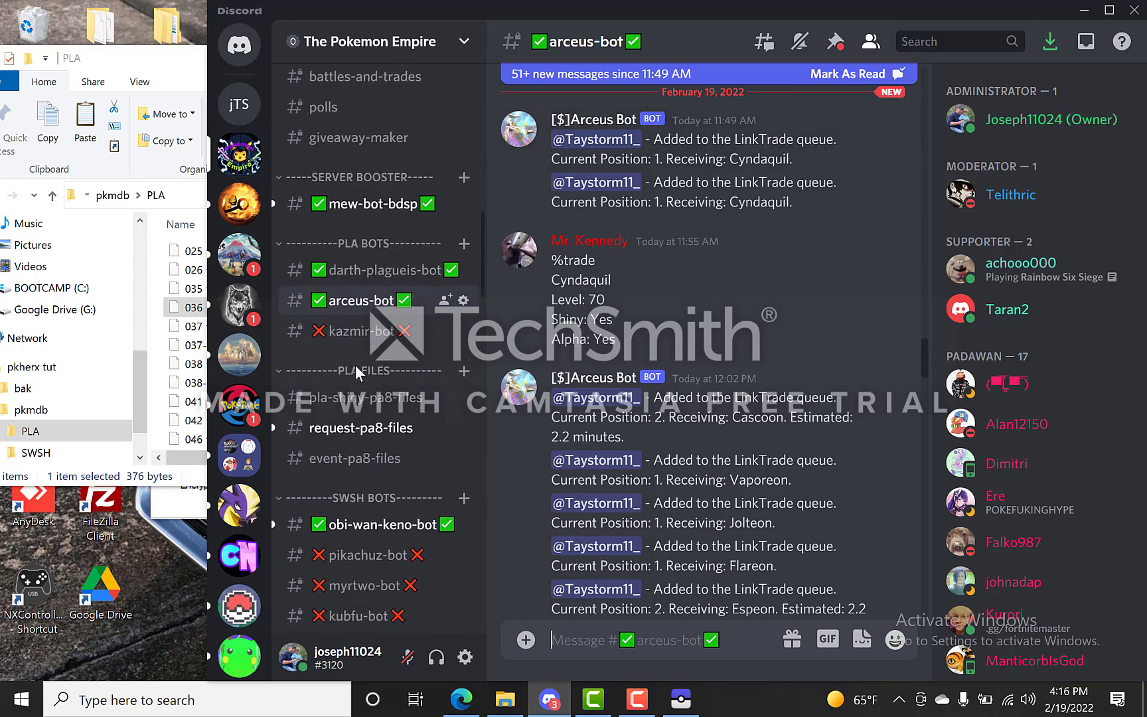
Minimise Discord and close the PLA folder window to return to PKHeX
{"action": "left_click", "coordinate": [1091, 14]}
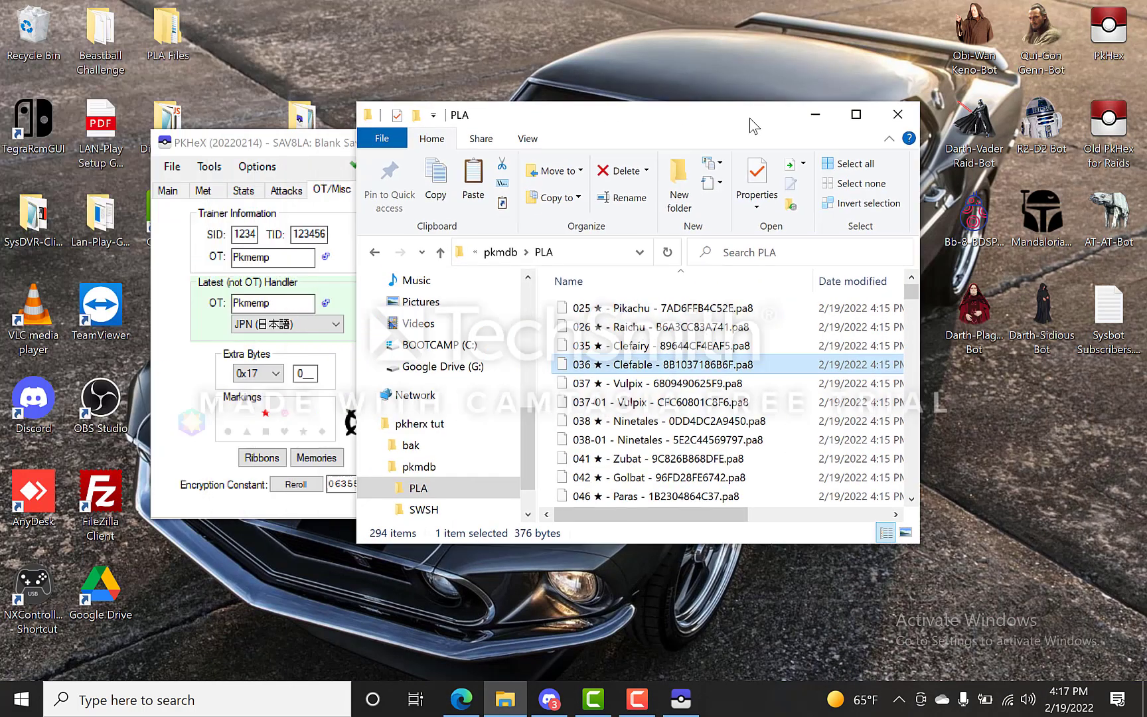
{"action": "left_click_drag", "start_coordinate": [750, 118], "coordinate": [771, 126]}
{"action": "left_click", "coordinate": [925, 120]}
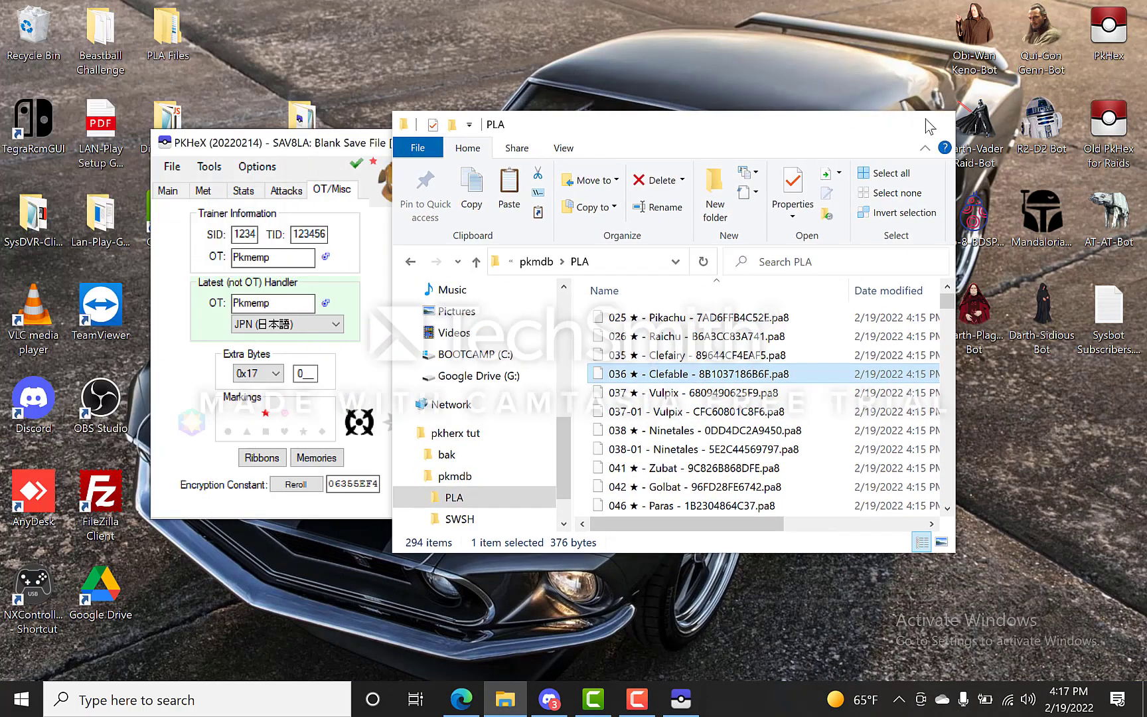
Set the blank save version to Sword in the settings and load the new blank save, discarding unsaved changes
{"action": "left_click_drag", "start_coordinate": [497, 143], "coordinate": [502, 114]}
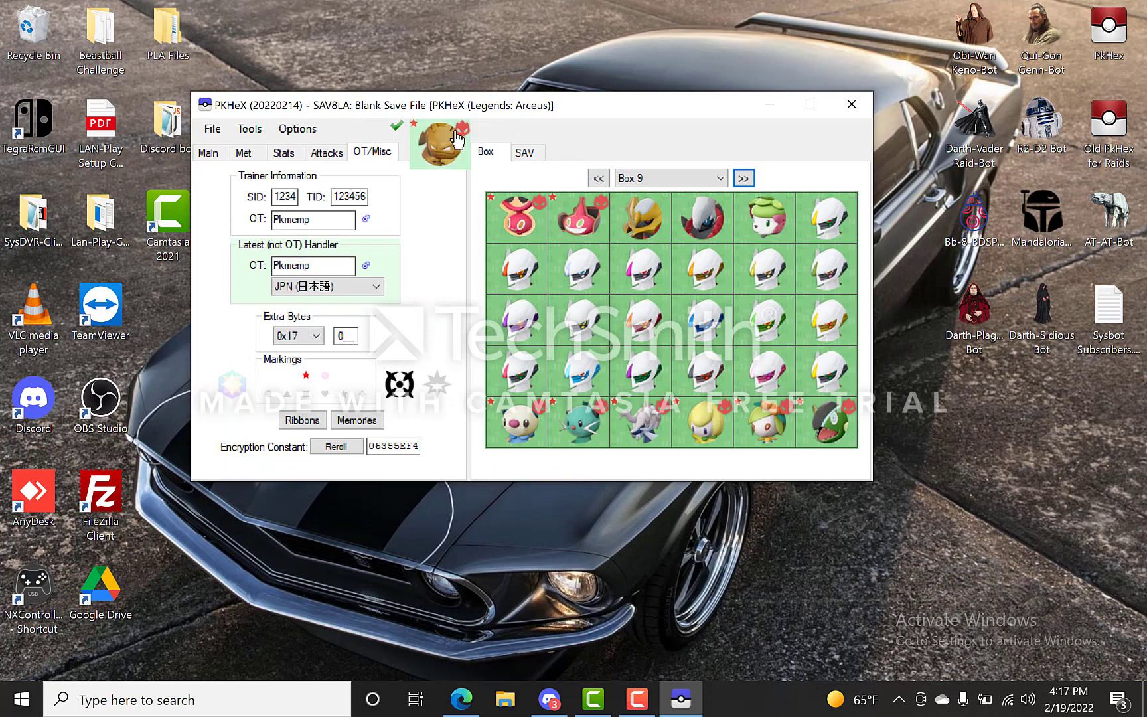
{"action": "left_click", "coordinate": [299, 133]}
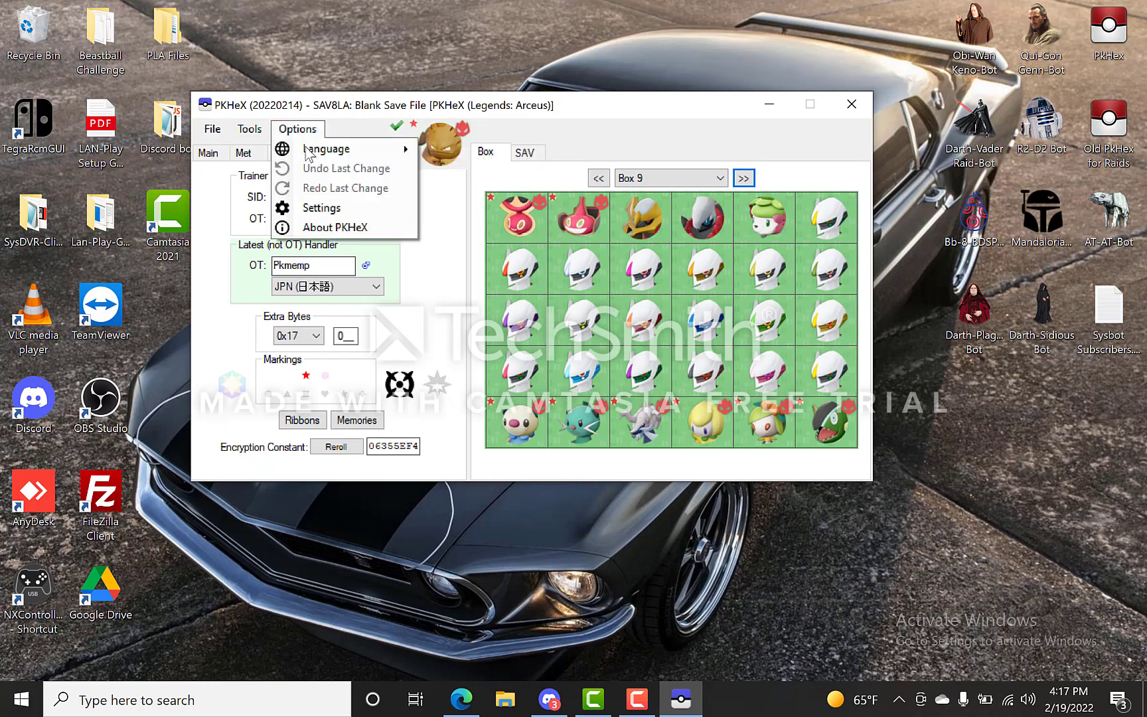
{"action": "left_click", "coordinate": [335, 207]}
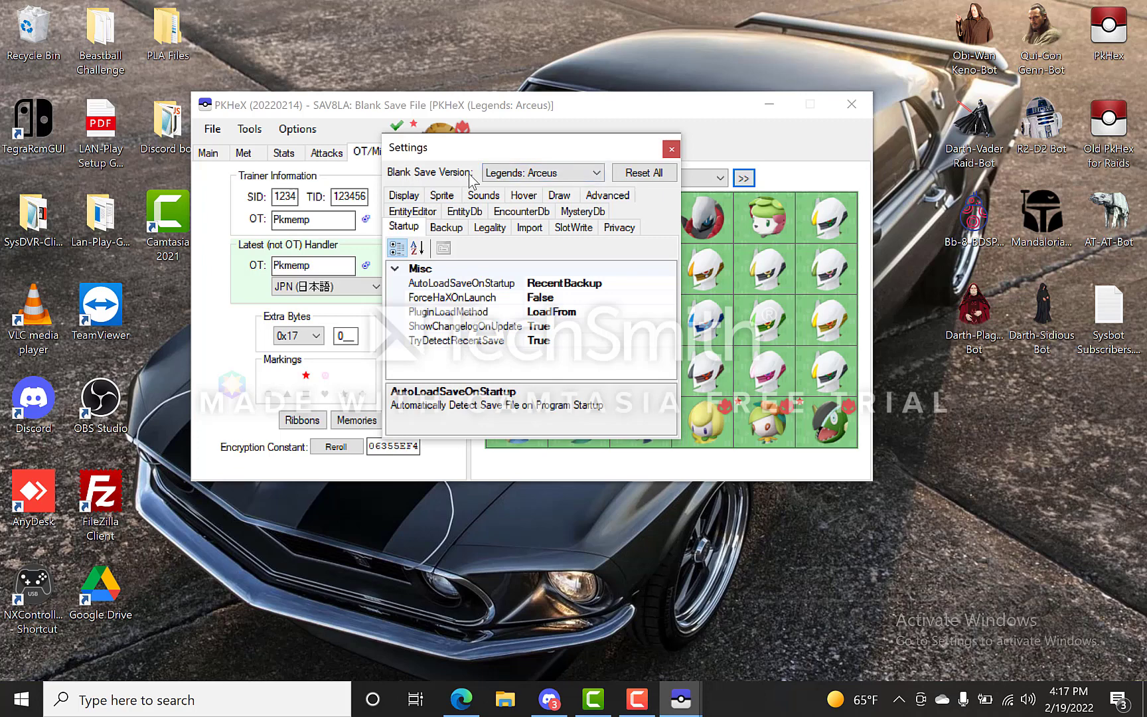
{"action": "left_click", "coordinate": [601, 173]}
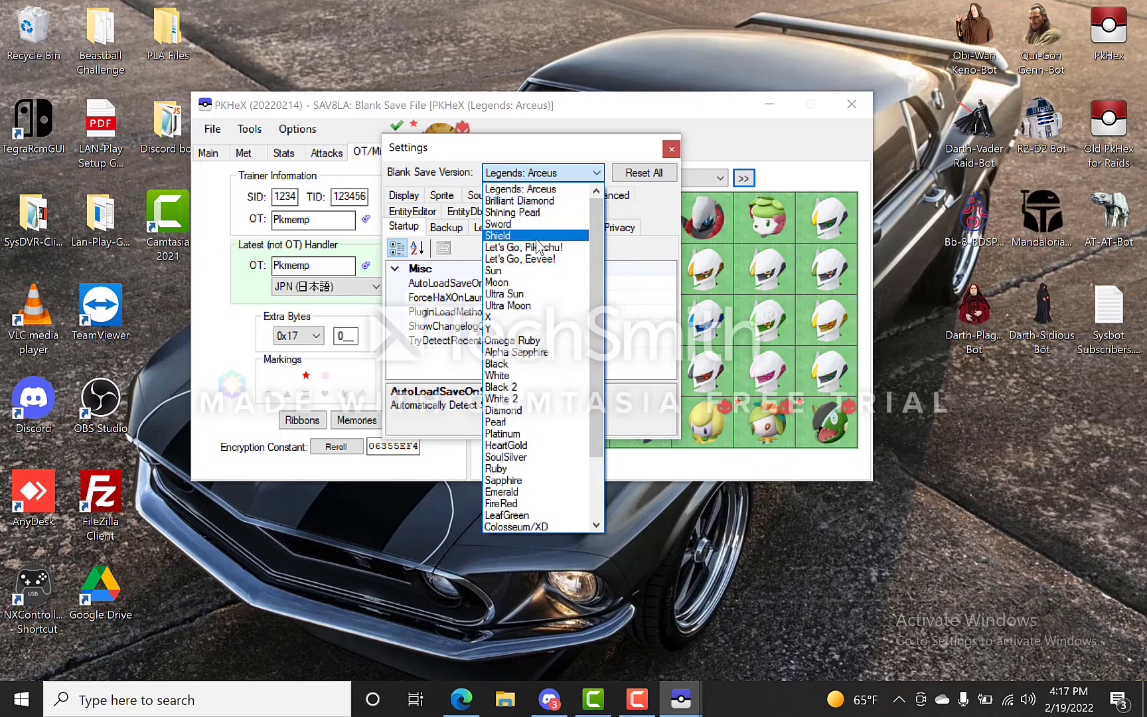
{"action": "left_click_drag", "start_coordinate": [597, 341], "coordinate": [588, 226]}
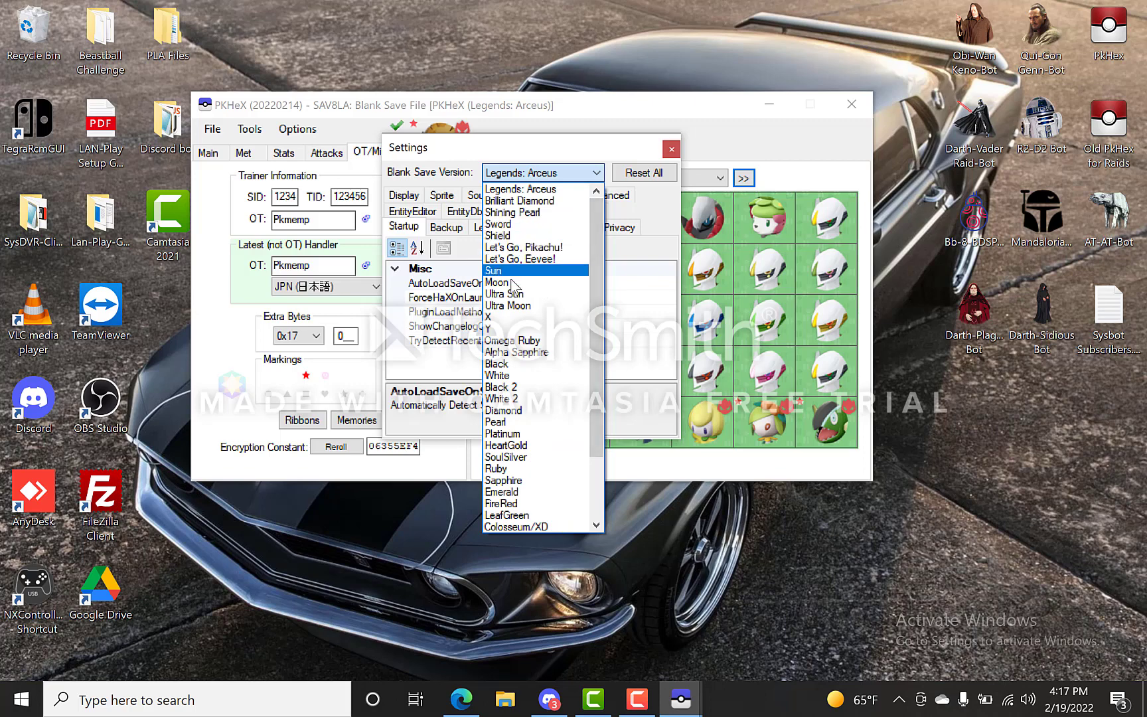
{"action": "left_click", "coordinate": [521, 224]}
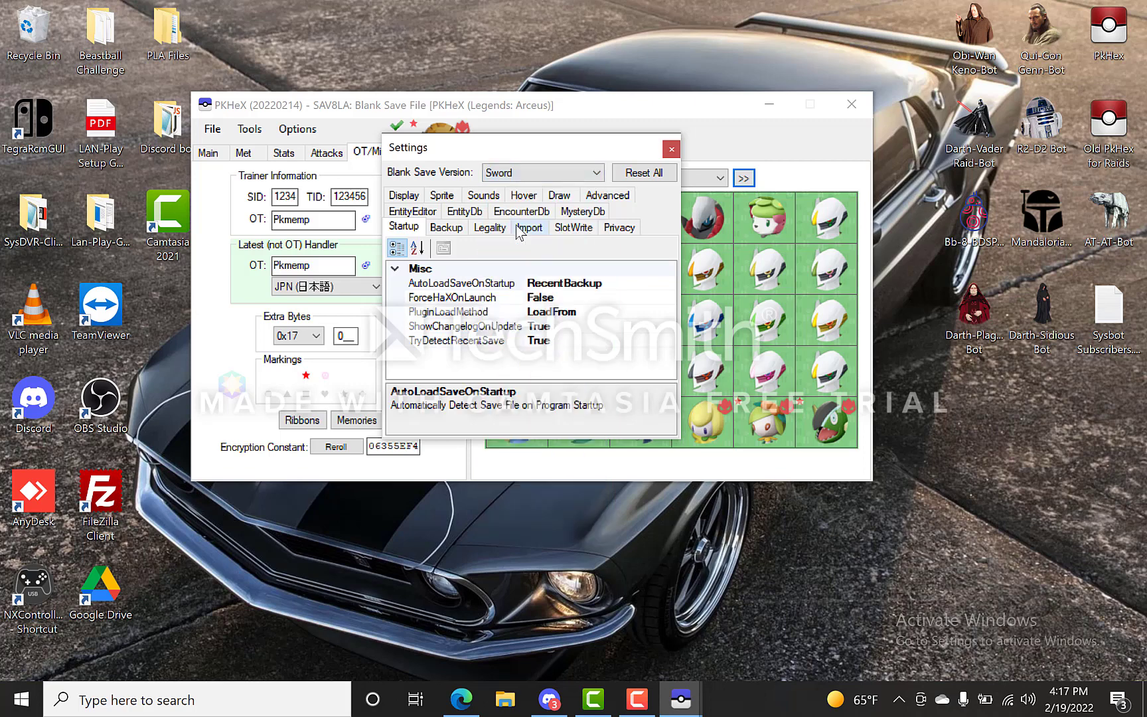
{"action": "left_click", "coordinate": [671, 149]}
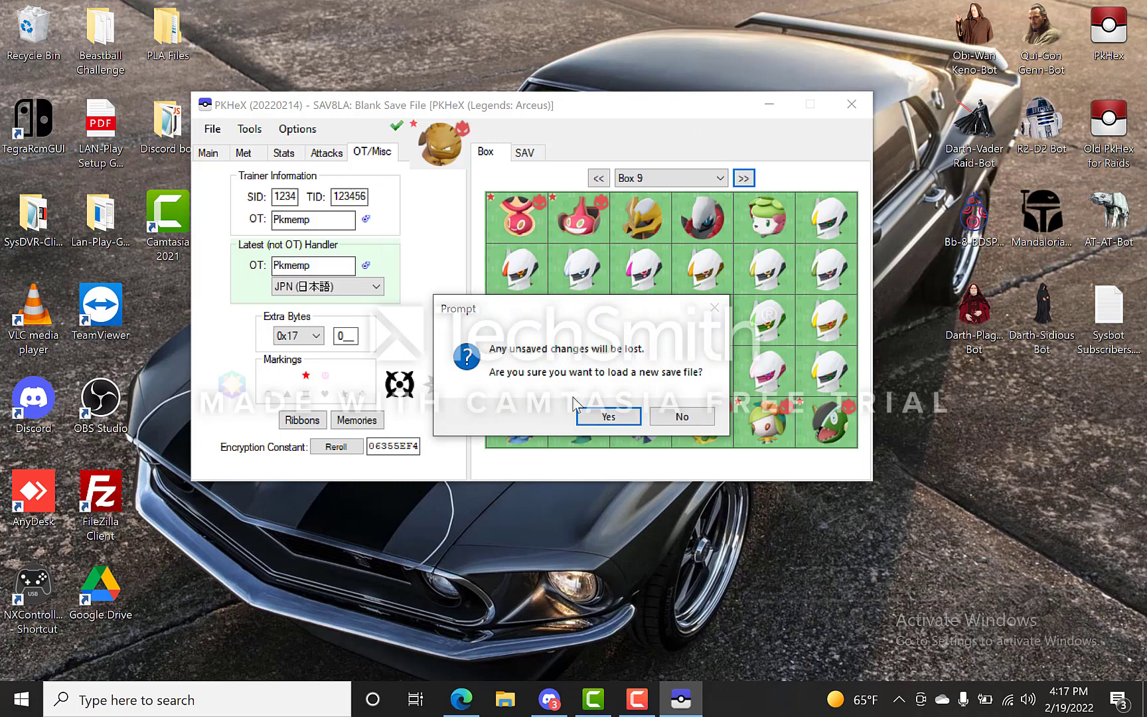
{"action": "left_click", "coordinate": [634, 416]}
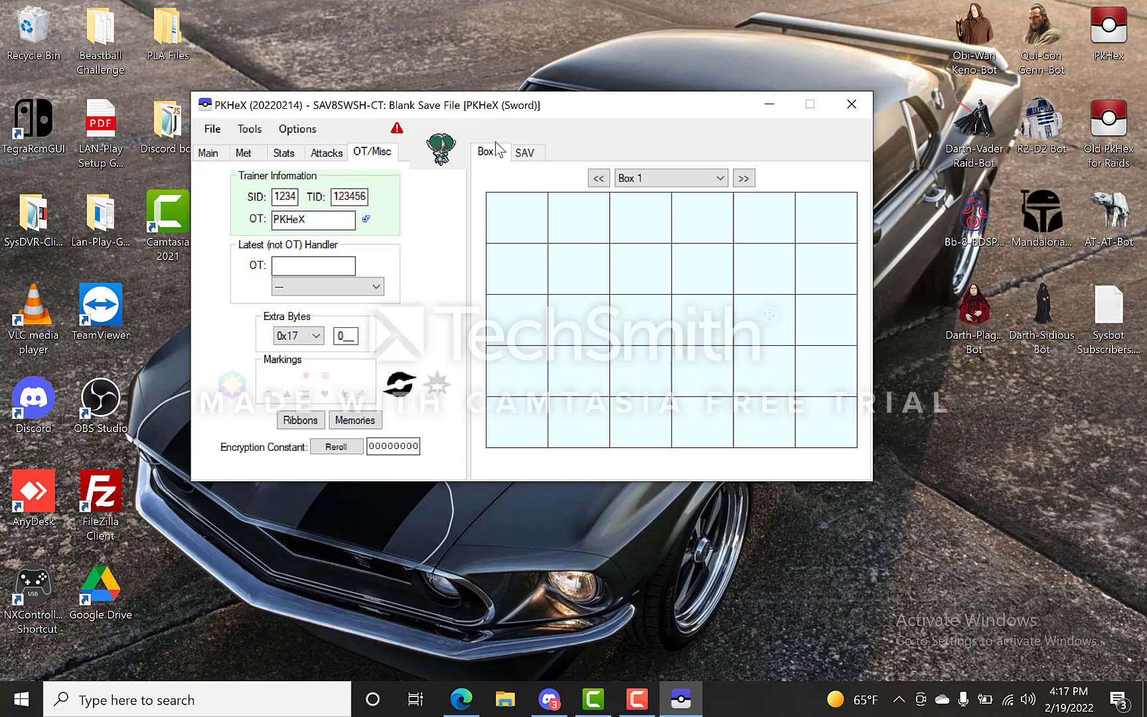
Open the Encounter Database and search it for Garchomp encounters
{"action": "left_click_drag", "start_coordinate": [507, 113], "coordinate": [511, 182]}
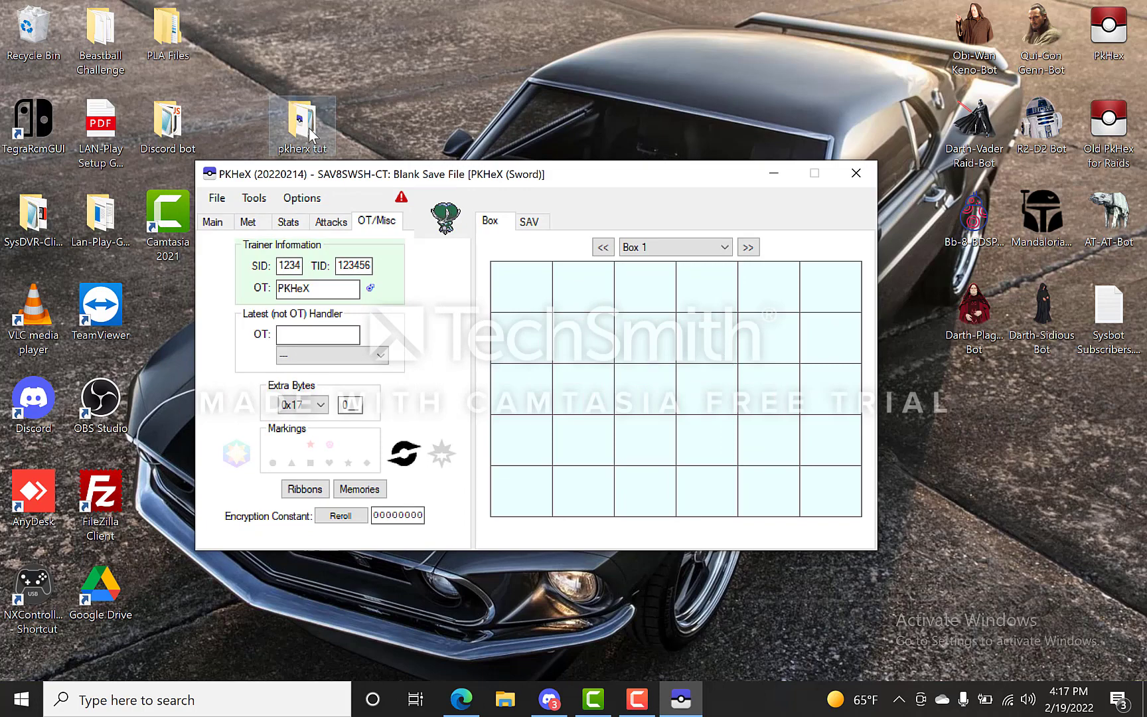
{"action": "left_click", "coordinate": [253, 197]}
{"action": "mouse_move", "coordinate": [292, 262]}
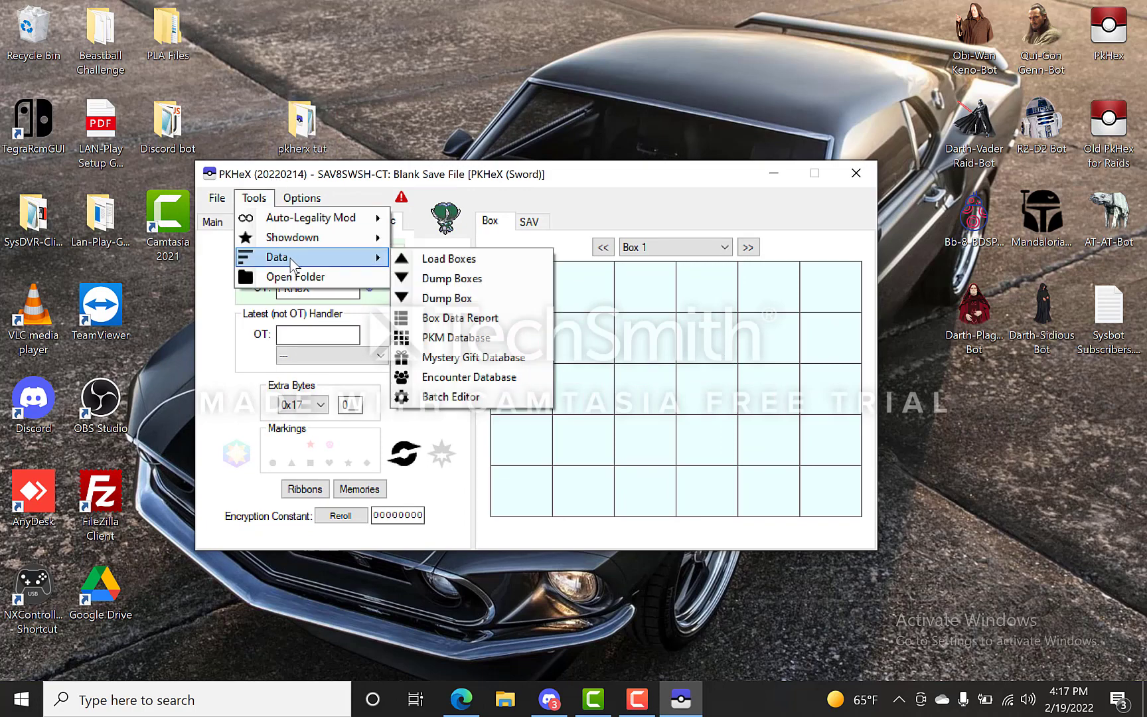
{"action": "left_click", "coordinate": [476, 377]}
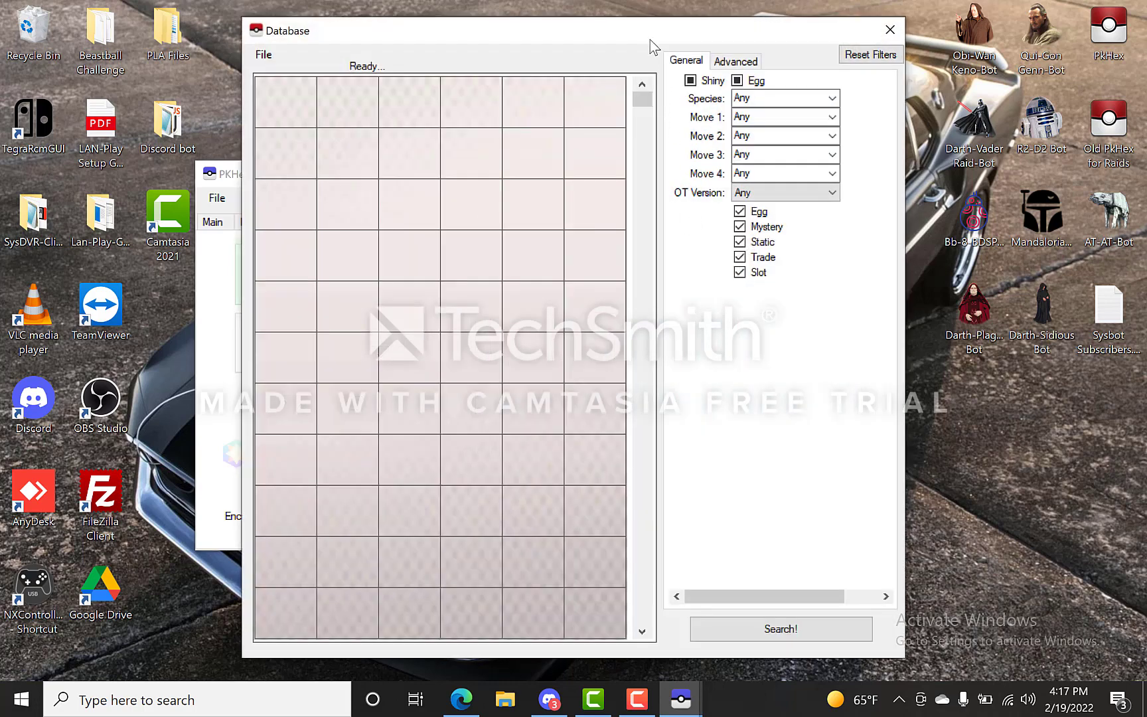
{"action": "left_click_drag", "start_coordinate": [651, 40], "coordinate": [809, 24]}
{"action": "left_click", "coordinate": [938, 82]}
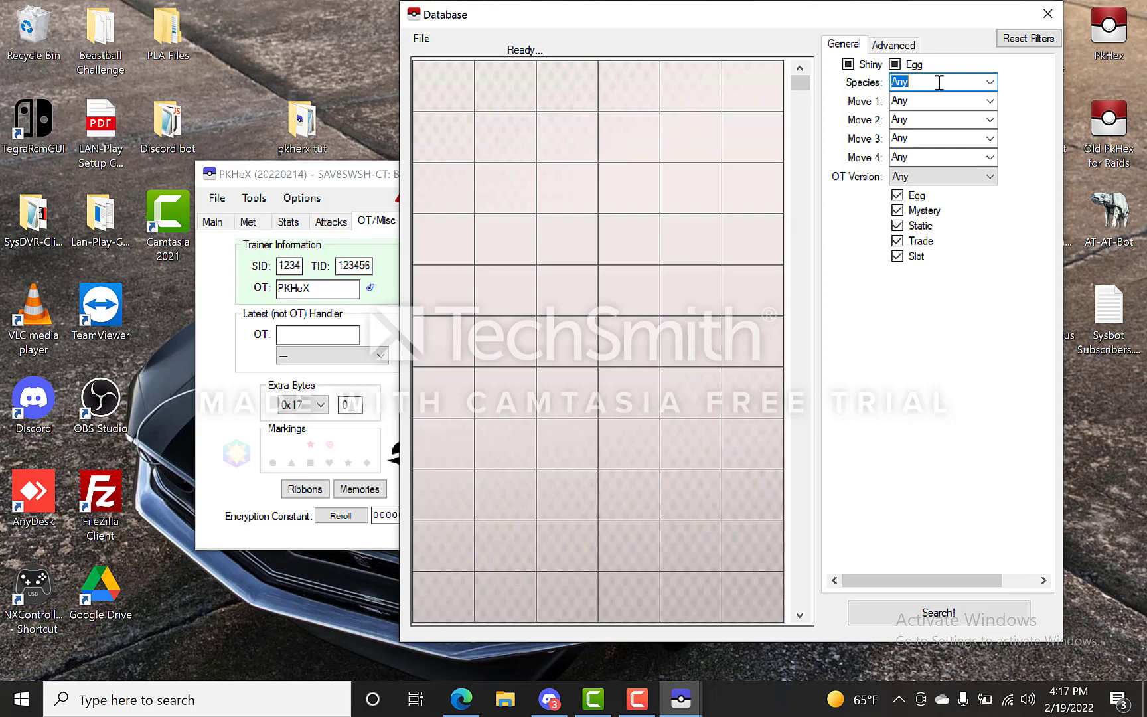
{"action": "type", "text": "garbodor"}
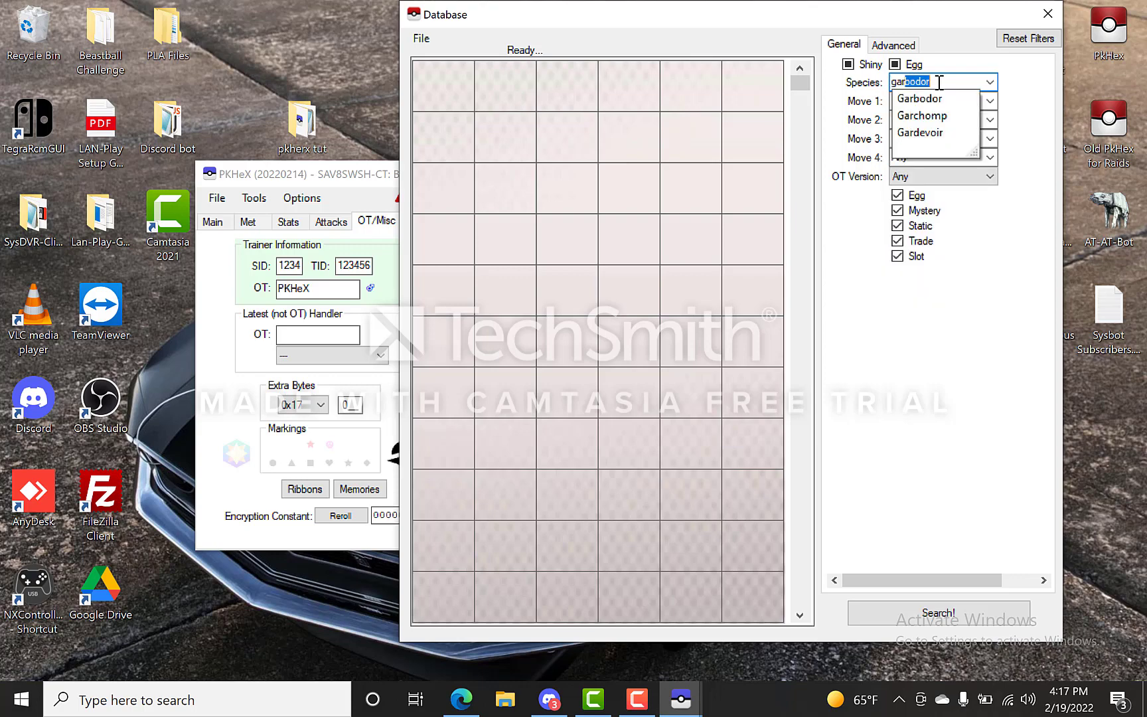
{"action": "left_click", "coordinate": [926, 116]}
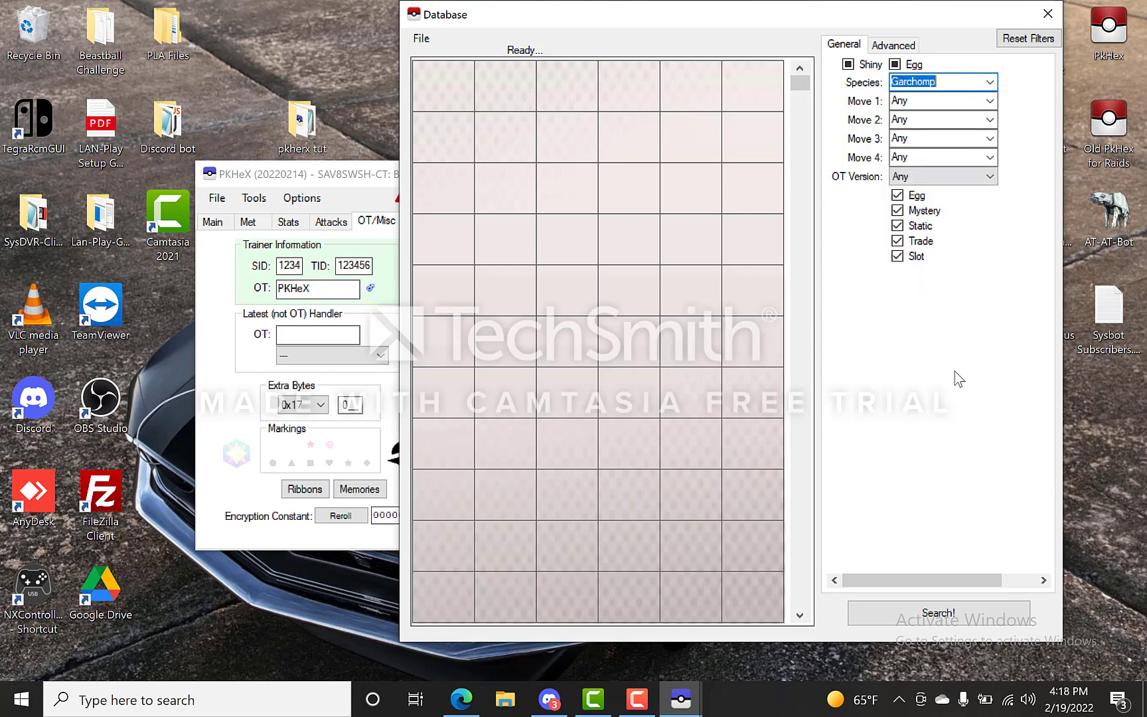
{"action": "left_click", "coordinate": [1002, 614]}
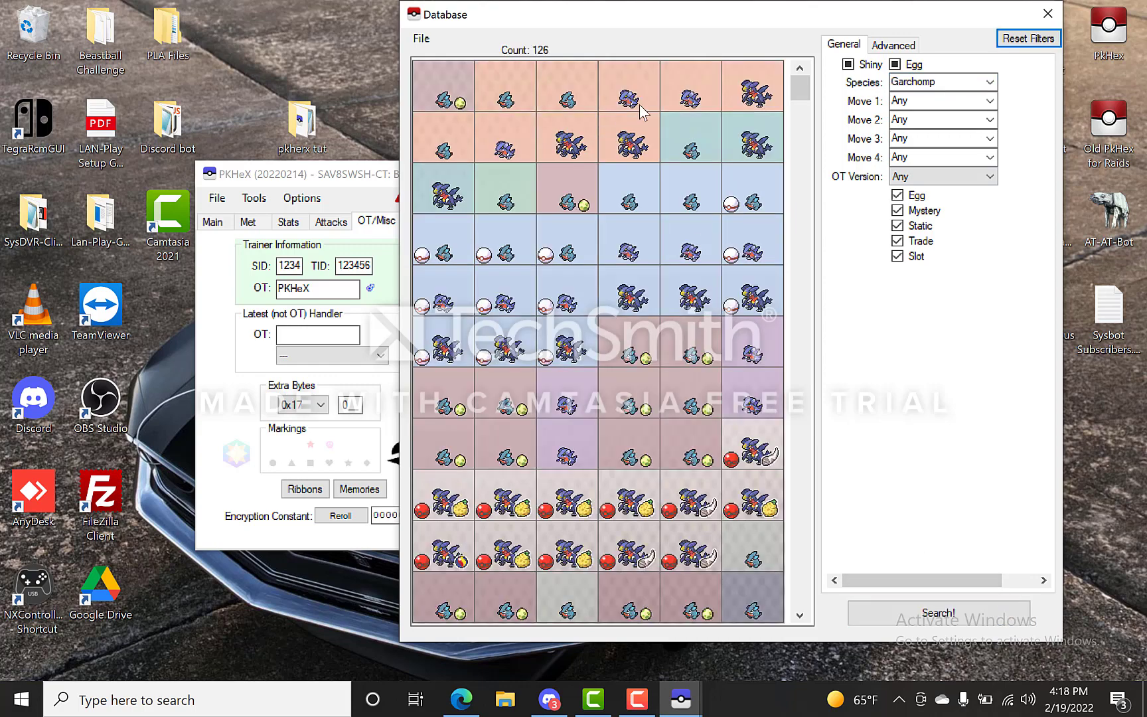
Restrict the Garchomp search to OT version Sword and load the fully evolved Garchomp from the first result row into the editor
{"action": "left_click", "coordinate": [990, 176]}
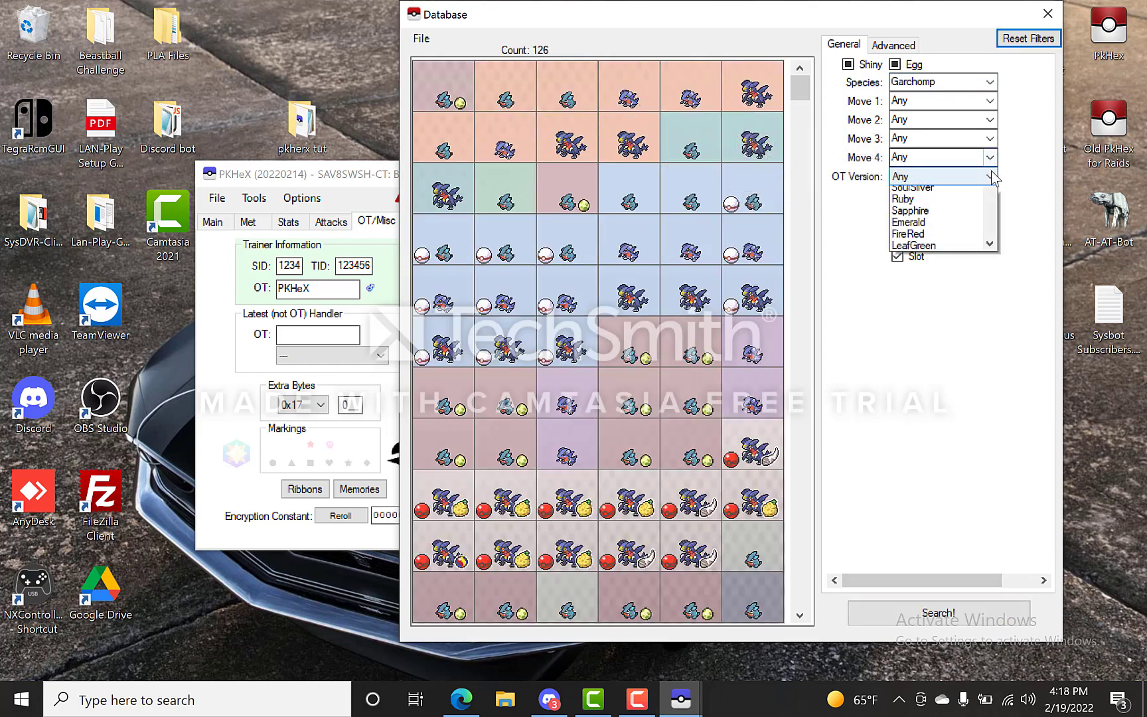
{"action": "left_click", "coordinate": [934, 234]}
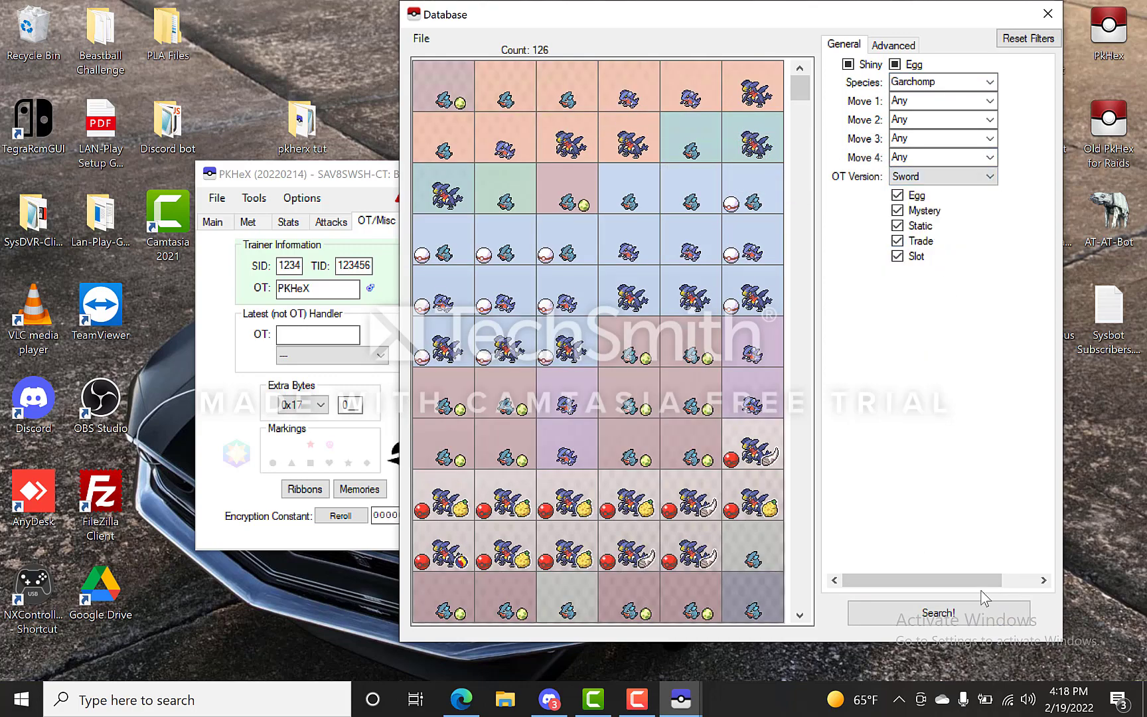
{"action": "left_click", "coordinate": [987, 610]}
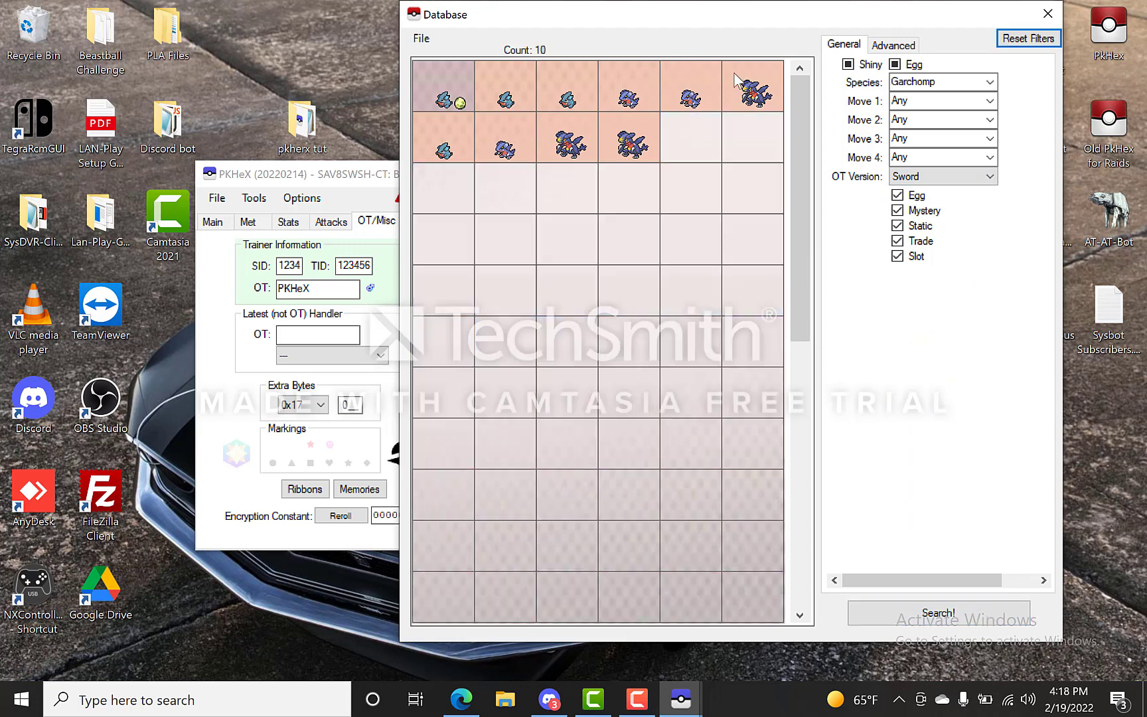
{"action": "right_click", "coordinate": [748, 92]}
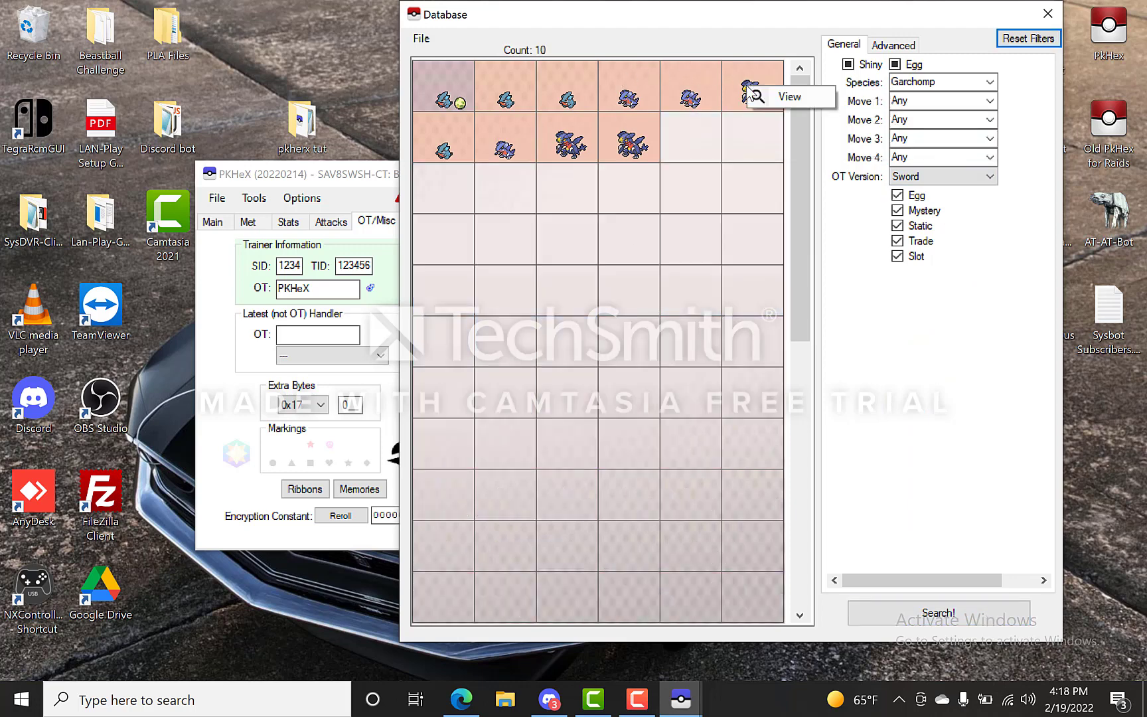
{"action": "left_click", "coordinate": [760, 96]}
{"action": "left_click", "coordinate": [363, 174]}
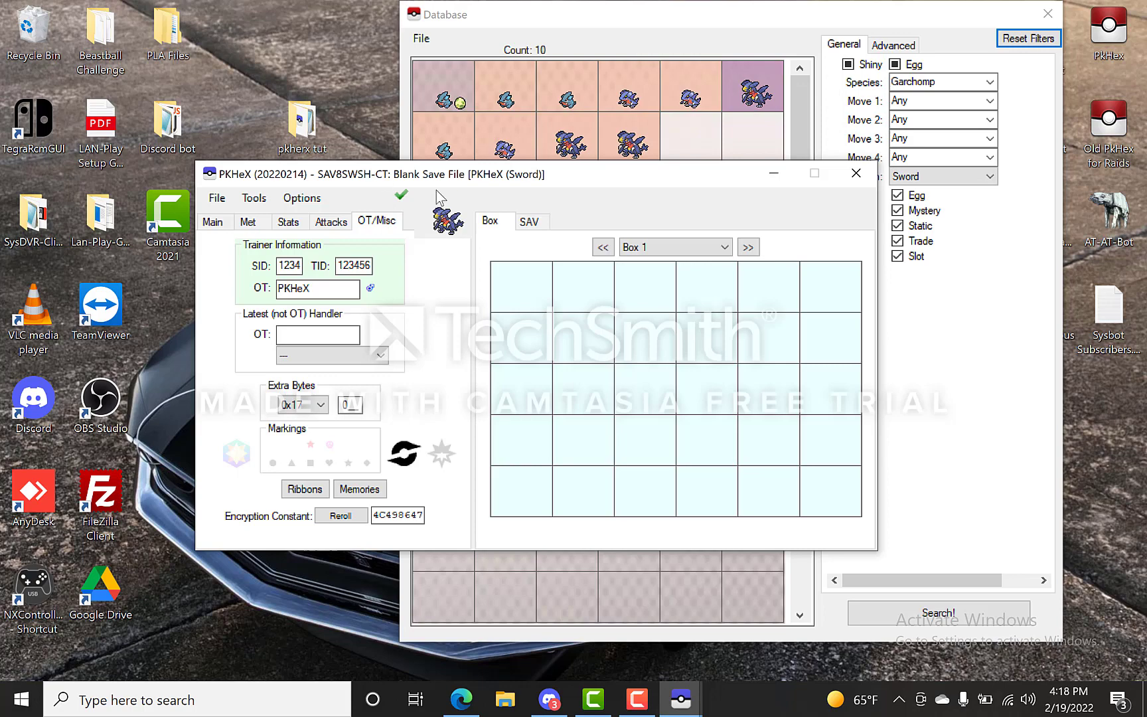
Set the Garchomp's original trainer name to Pkmemp and make it shiny
{"action": "double_click", "coordinate": [318, 285]}
{"action": "type", "text": "Pkmemp"}
{"action": "left_click", "coordinate": [227, 222]}
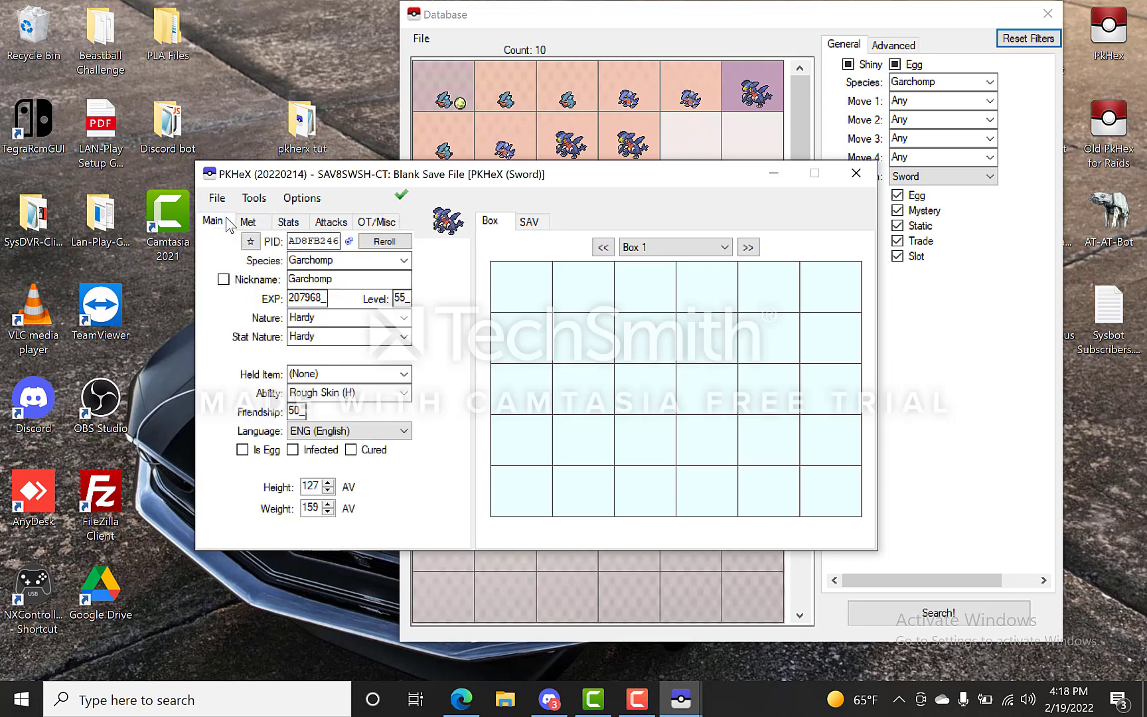
{"action": "left_click", "coordinate": [250, 242]}
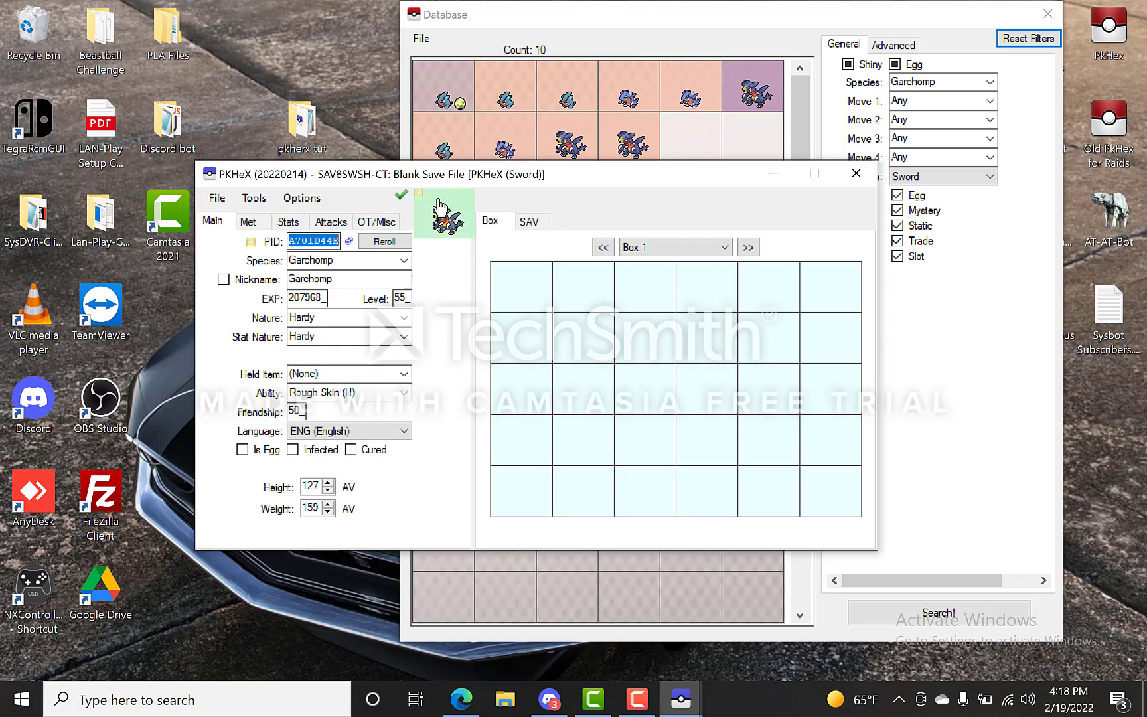
Check the Garchomp's legality and save it as a .pk8 file in the trainers folder of pkherx tut
{"action": "left_click", "coordinate": [401, 196]}
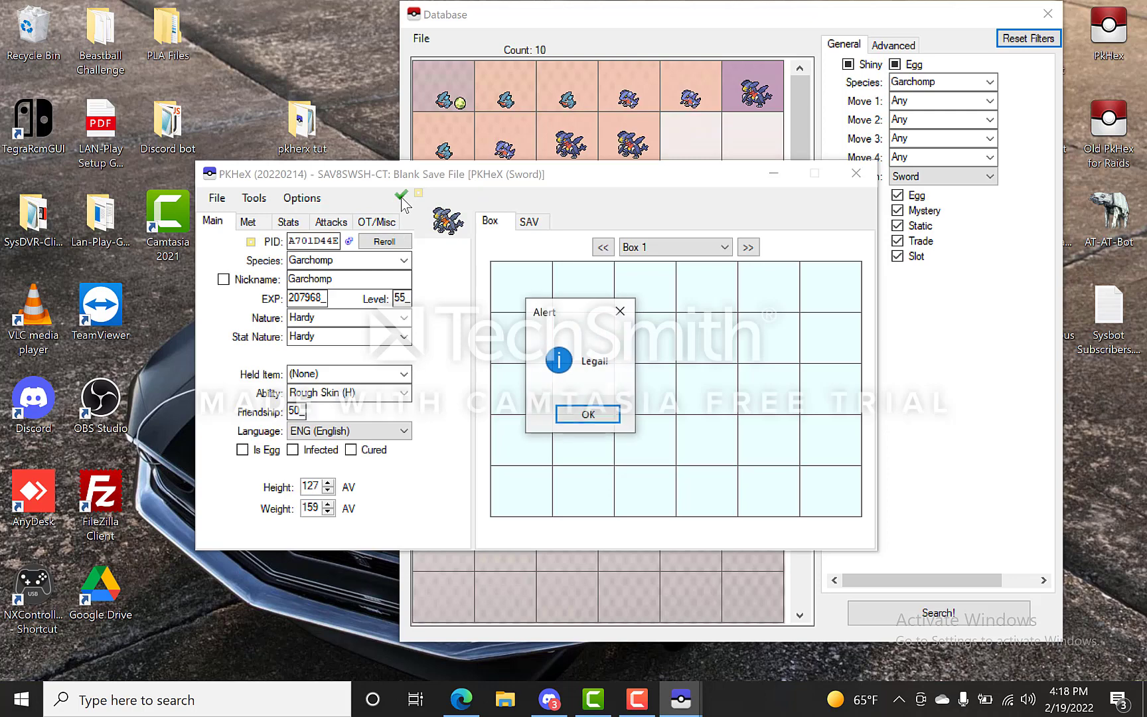
{"action": "left_click", "coordinate": [585, 414]}
{"action": "right_click", "coordinate": [440, 234]}
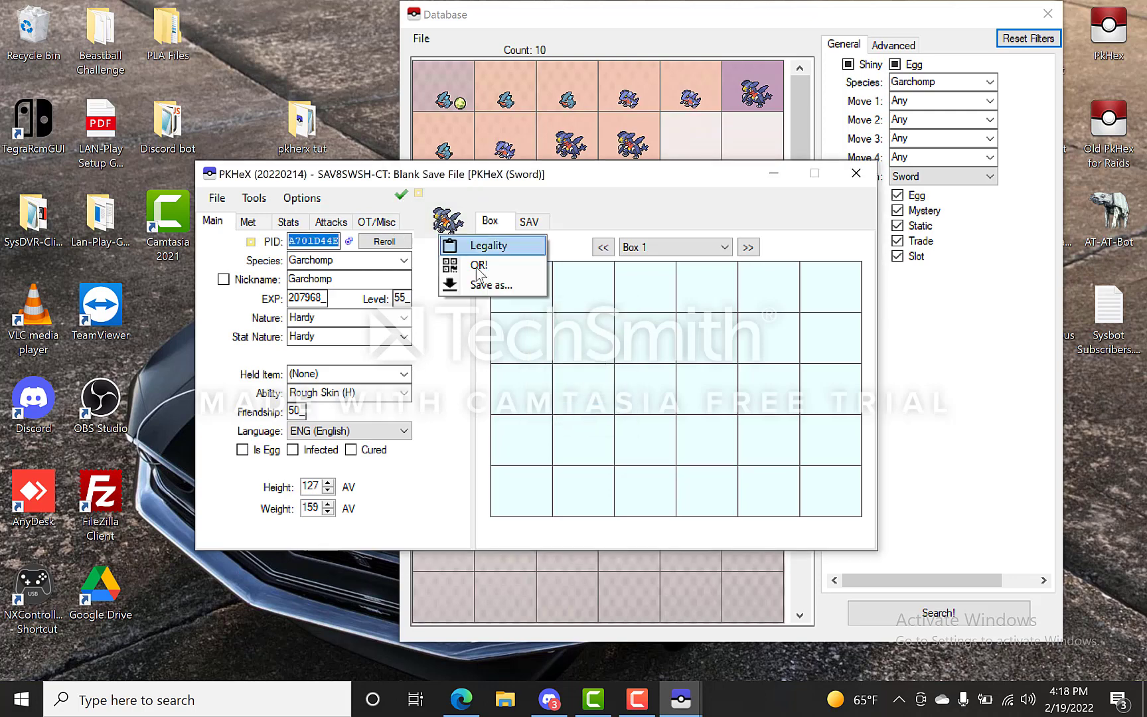
{"action": "left_click", "coordinate": [509, 285]}
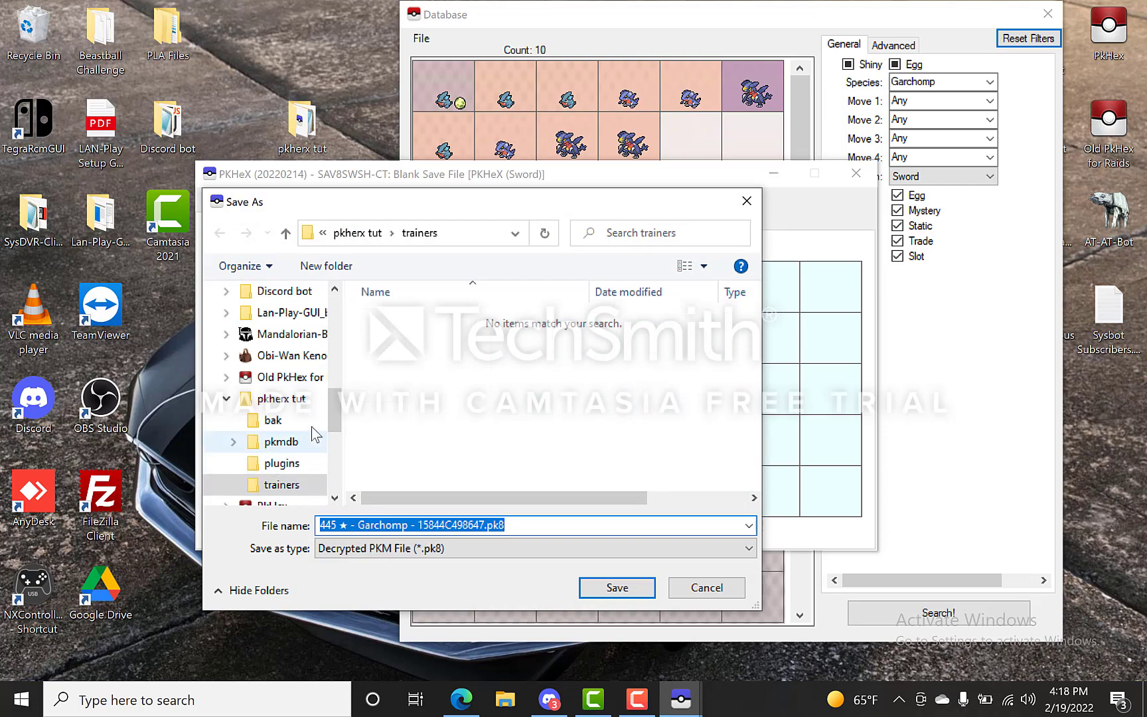
{"action": "left_click", "coordinate": [276, 486]}
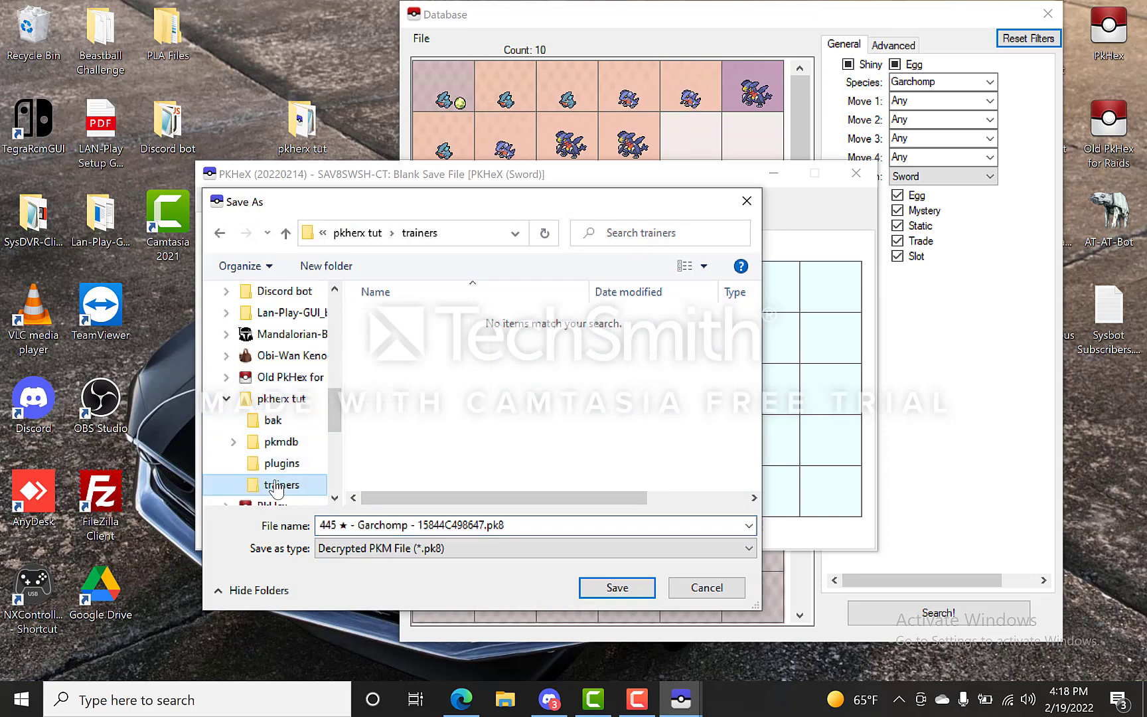
{"action": "left_click", "coordinate": [614, 588]}
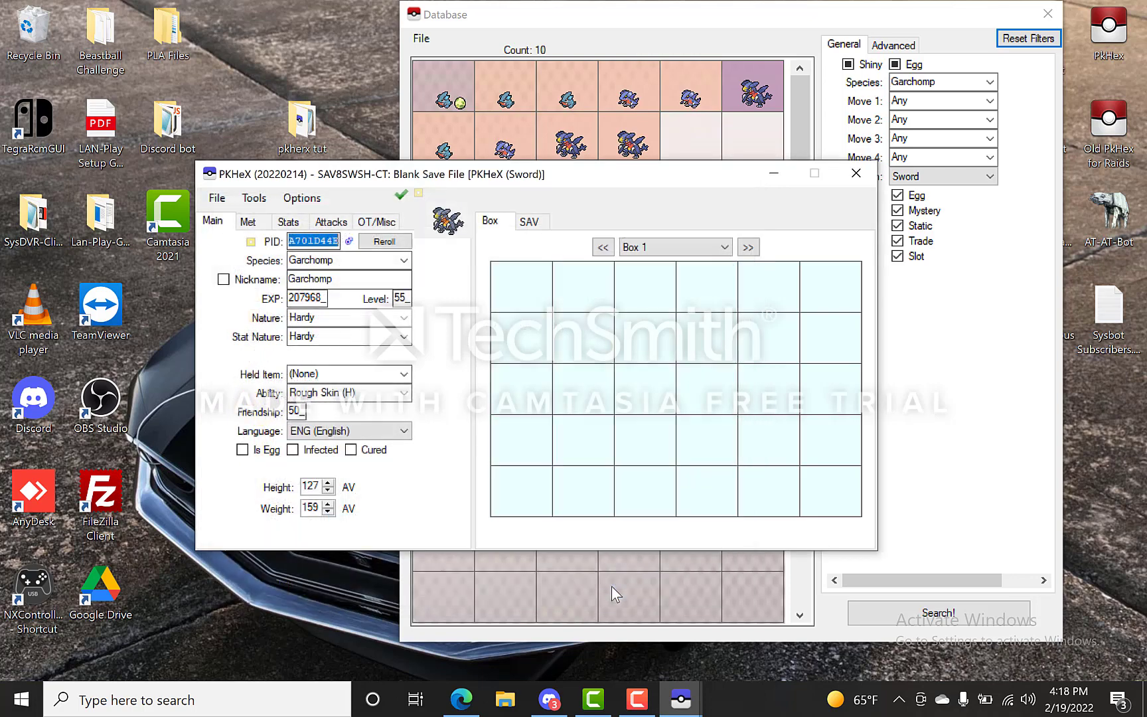
Close the Database window and PKHeX, and check the saved Pikachu and Garchomp files in the trainers folder
{"action": "left_click", "coordinate": [1049, 14]}
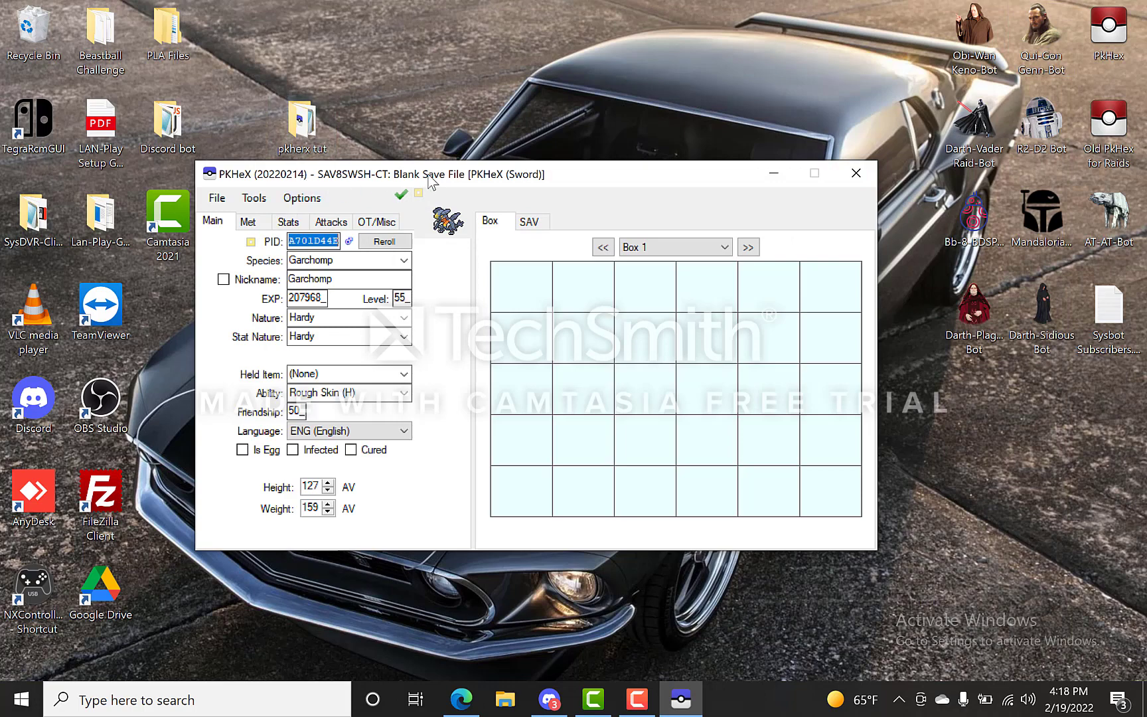
{"action": "left_click", "coordinate": [864, 173]}
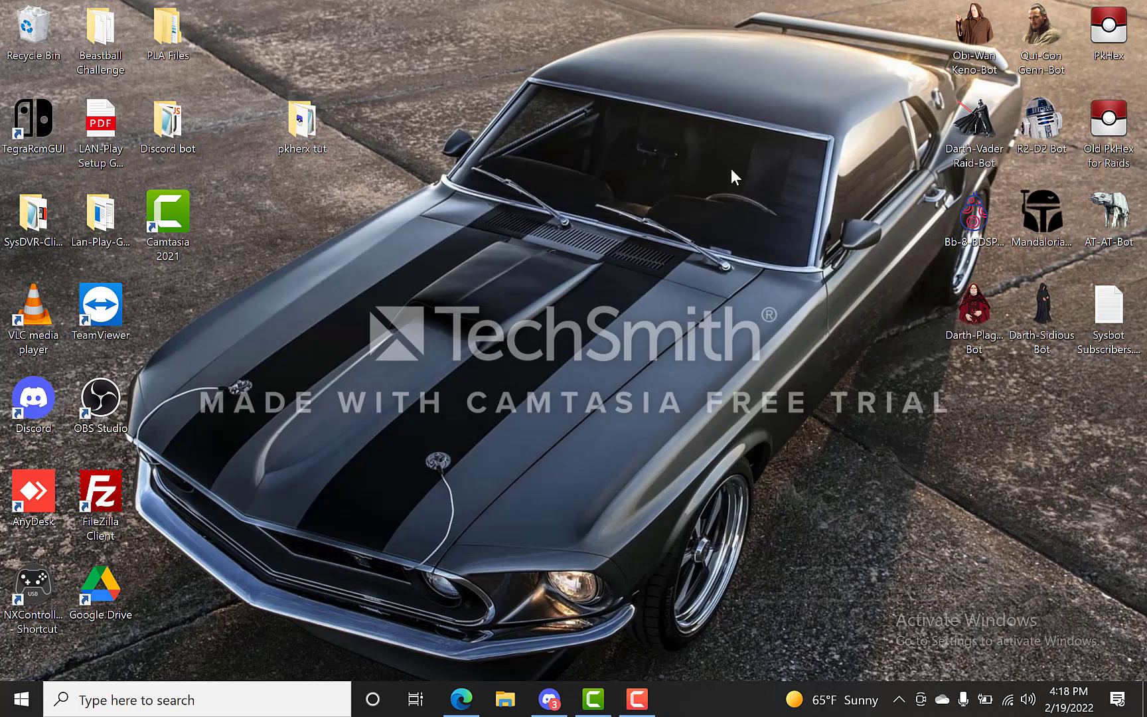
{"action": "double_click", "coordinate": [312, 140]}
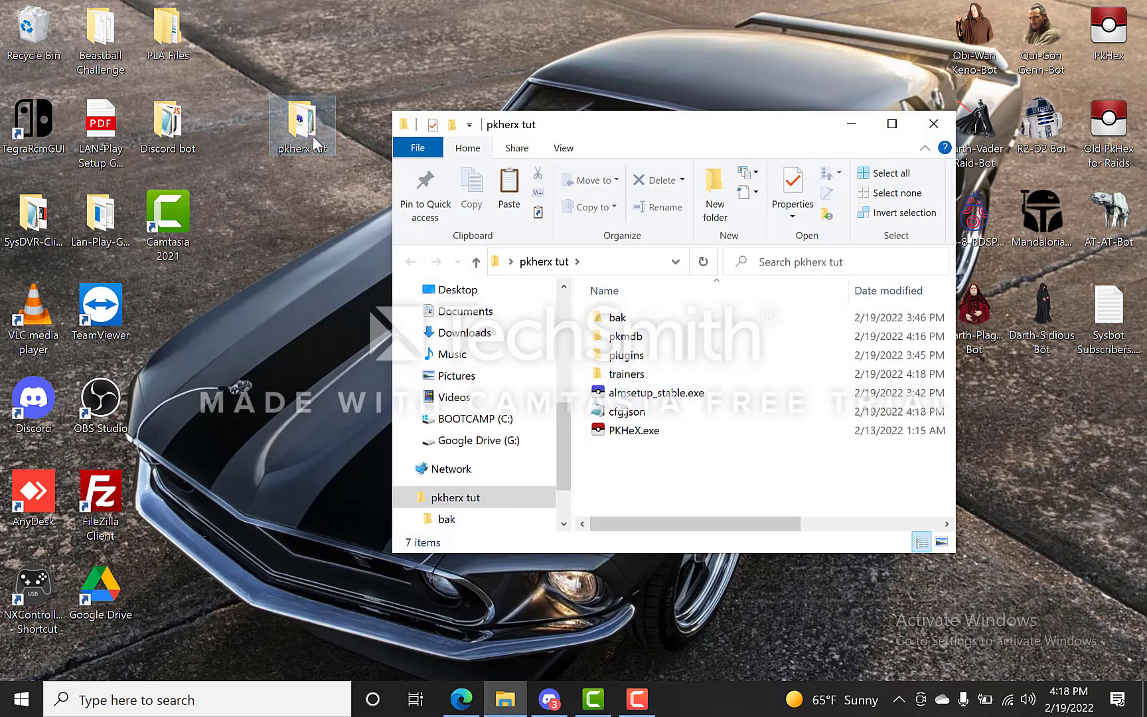
{"action": "double_click", "coordinate": [653, 374]}
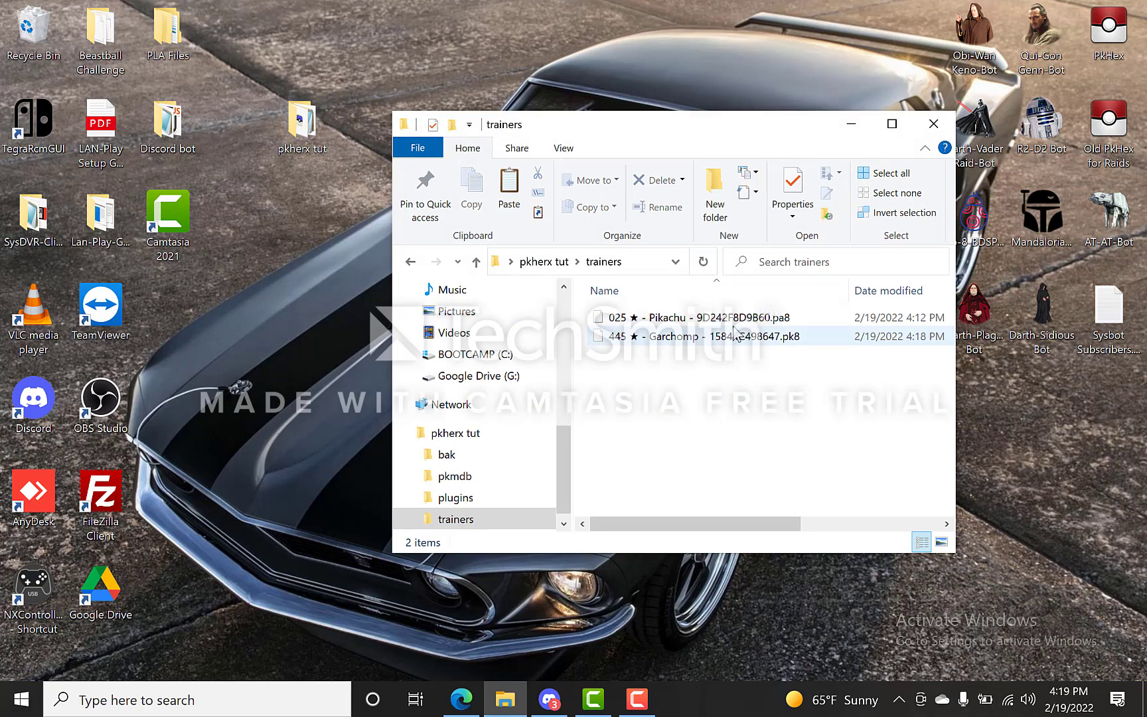
{"action": "left_click", "coordinate": [784, 341]}
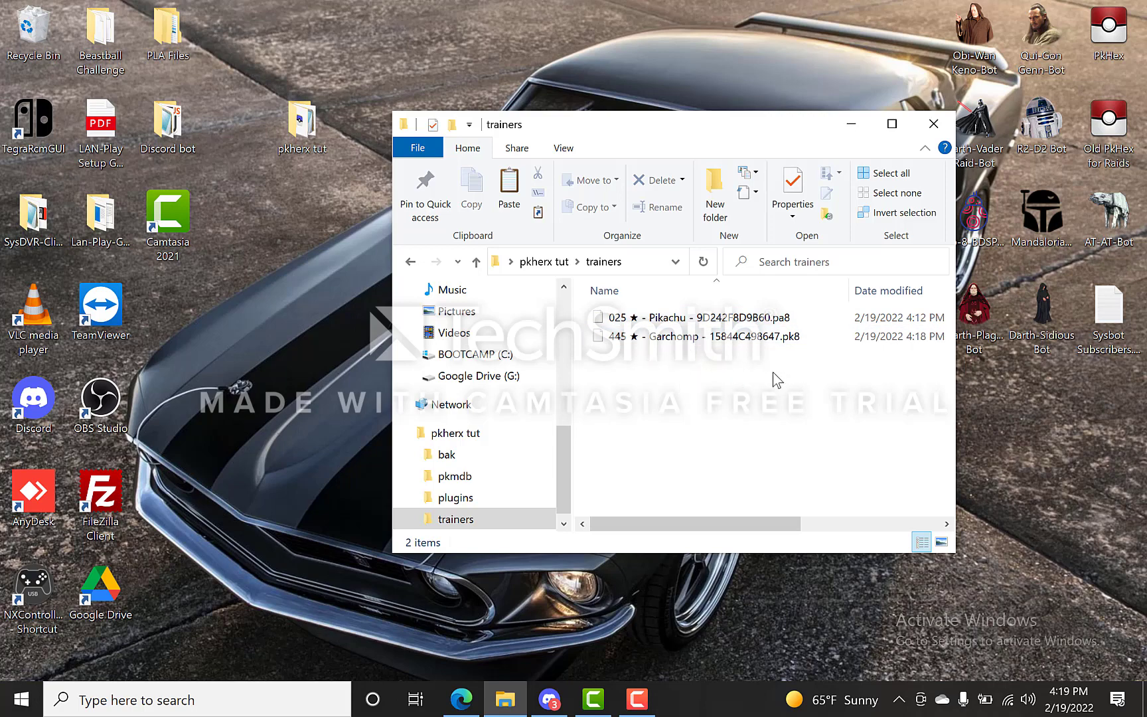
{"action": "left_click", "coordinate": [933, 126]}
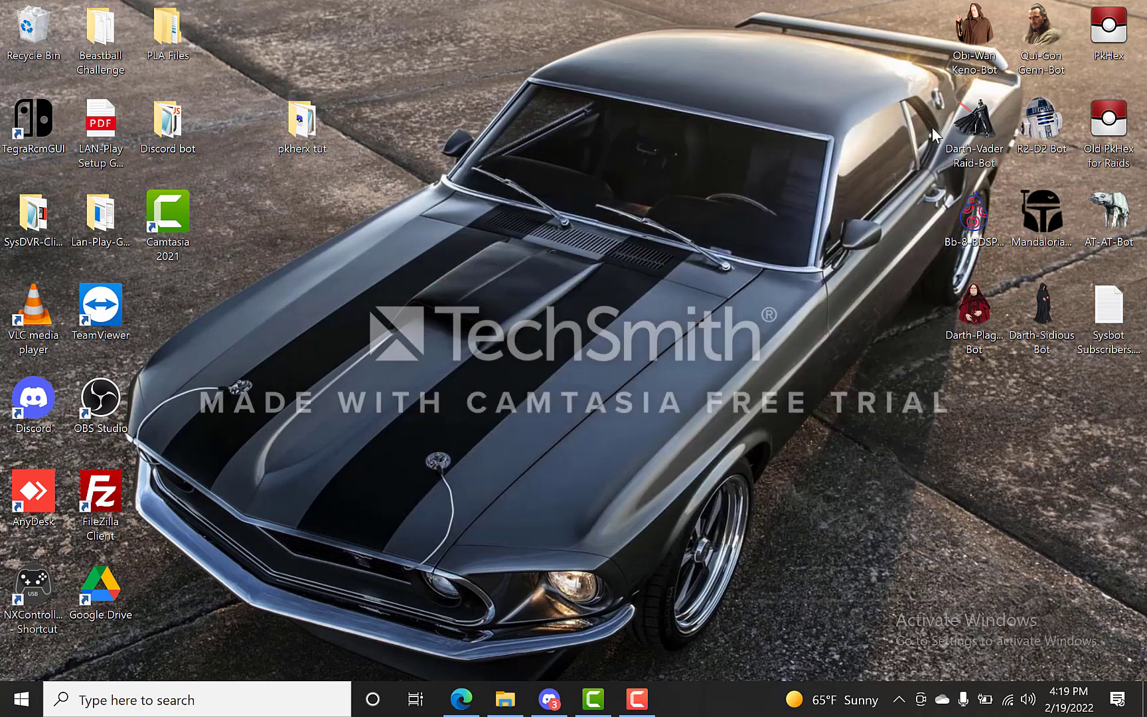
Reopen the pkherx tut folder and launch PKHeX.exe
{"action": "double_click", "coordinate": [316, 129]}
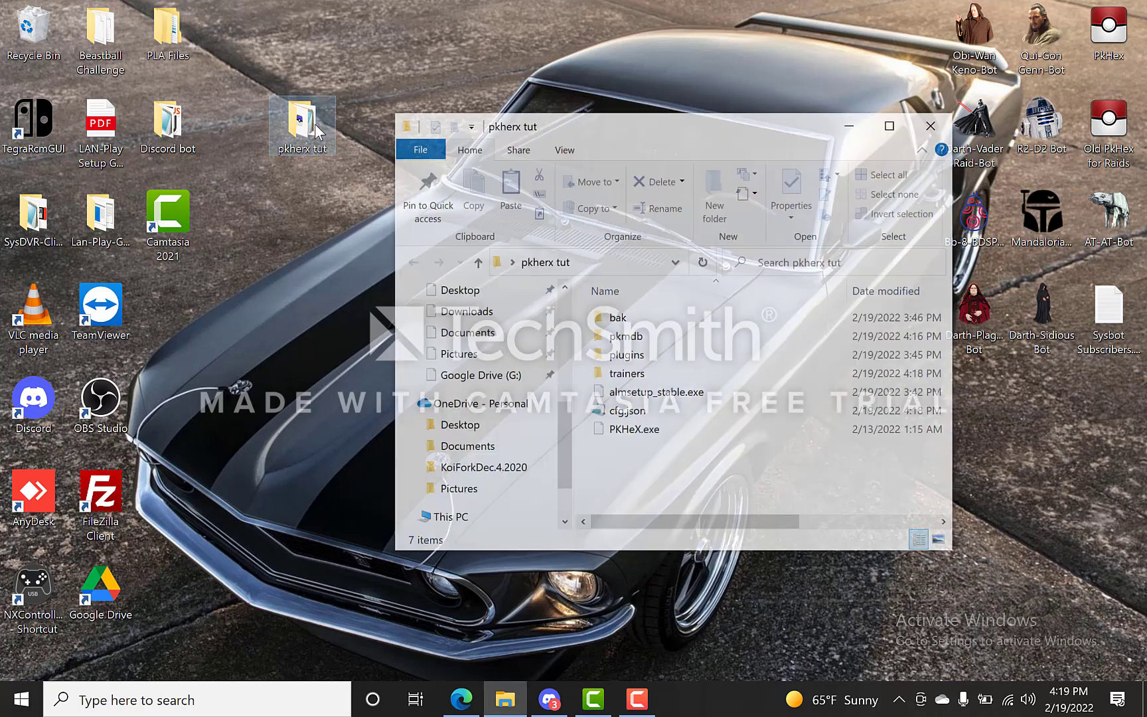
{"action": "left_click", "coordinate": [649, 431]}
{"action": "double_click", "coordinate": [650, 431]}
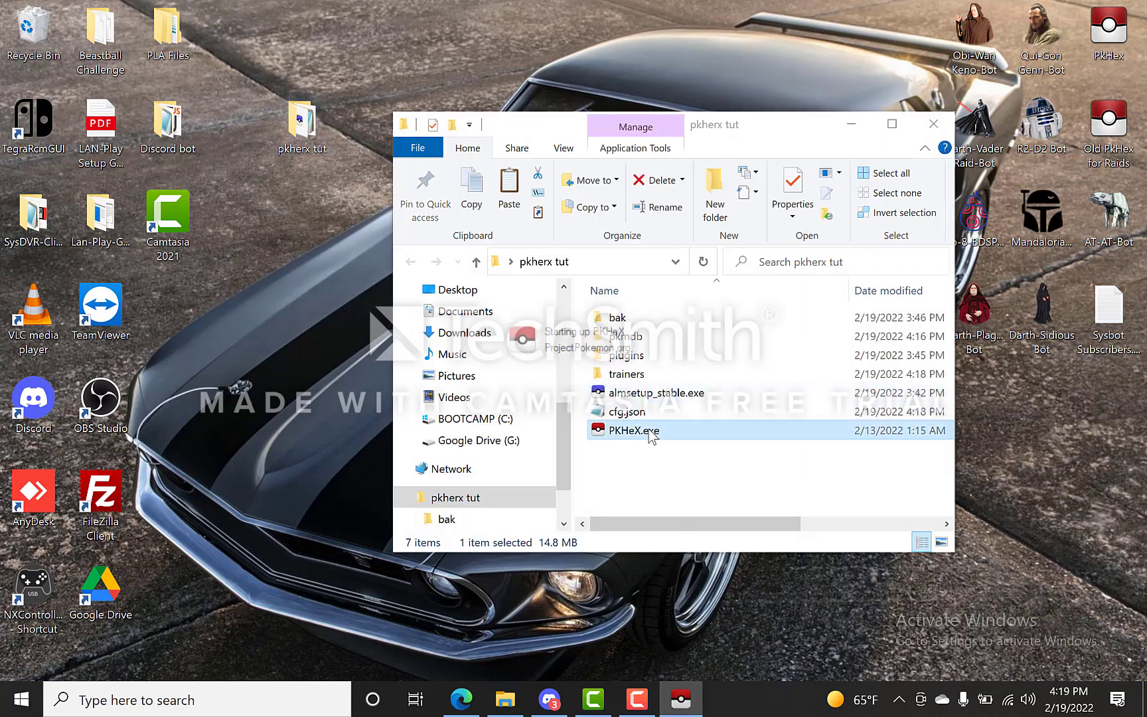
Close the folder window and try to generate a living dex in the blank Sword save
{"action": "left_click", "coordinate": [933, 124]}
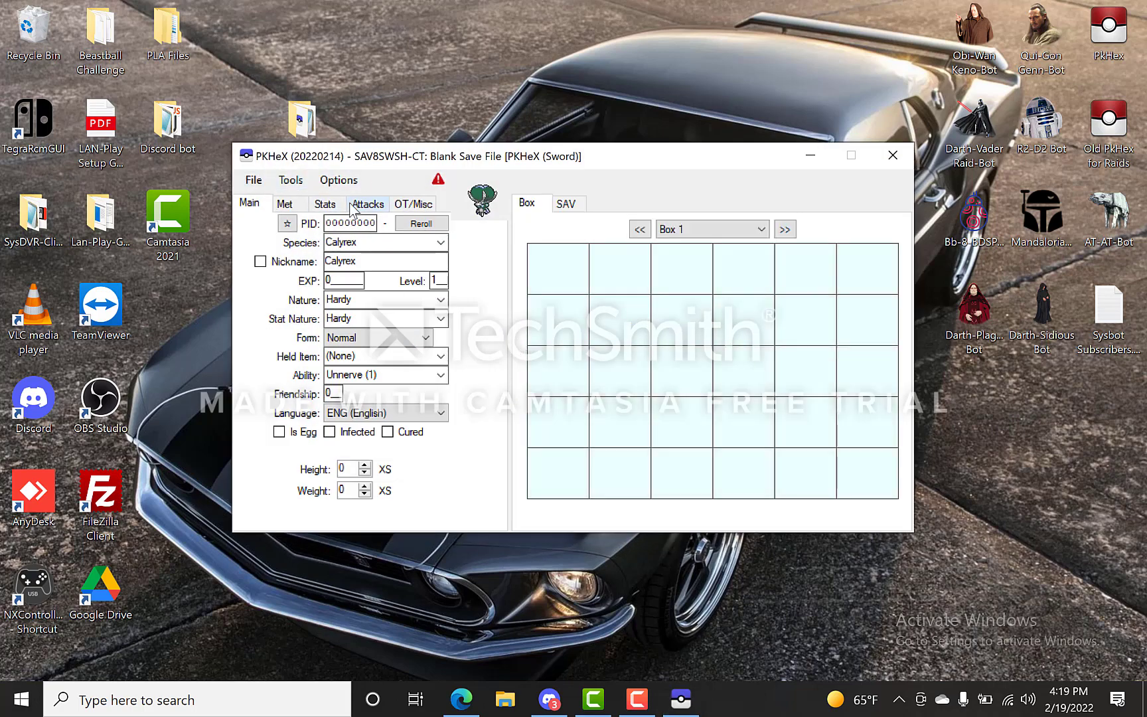
{"action": "left_click", "coordinate": [296, 182]}
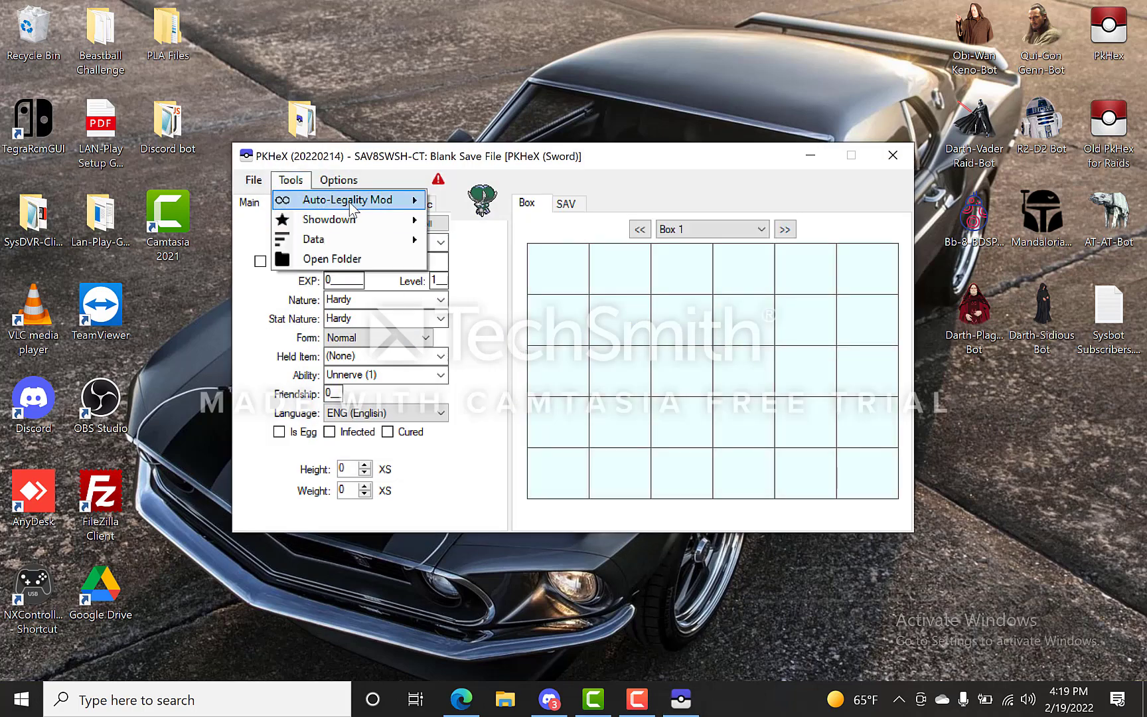
{"action": "mouse_move", "coordinate": [348, 203]}
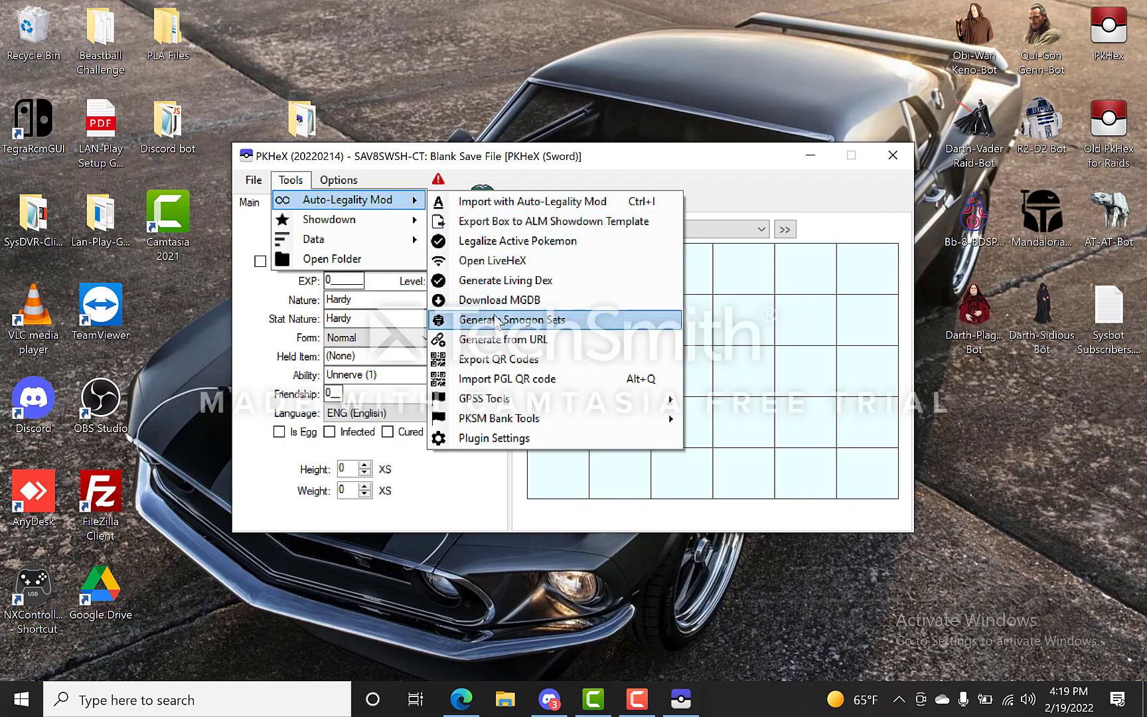
{"action": "left_click", "coordinate": [497, 287]}
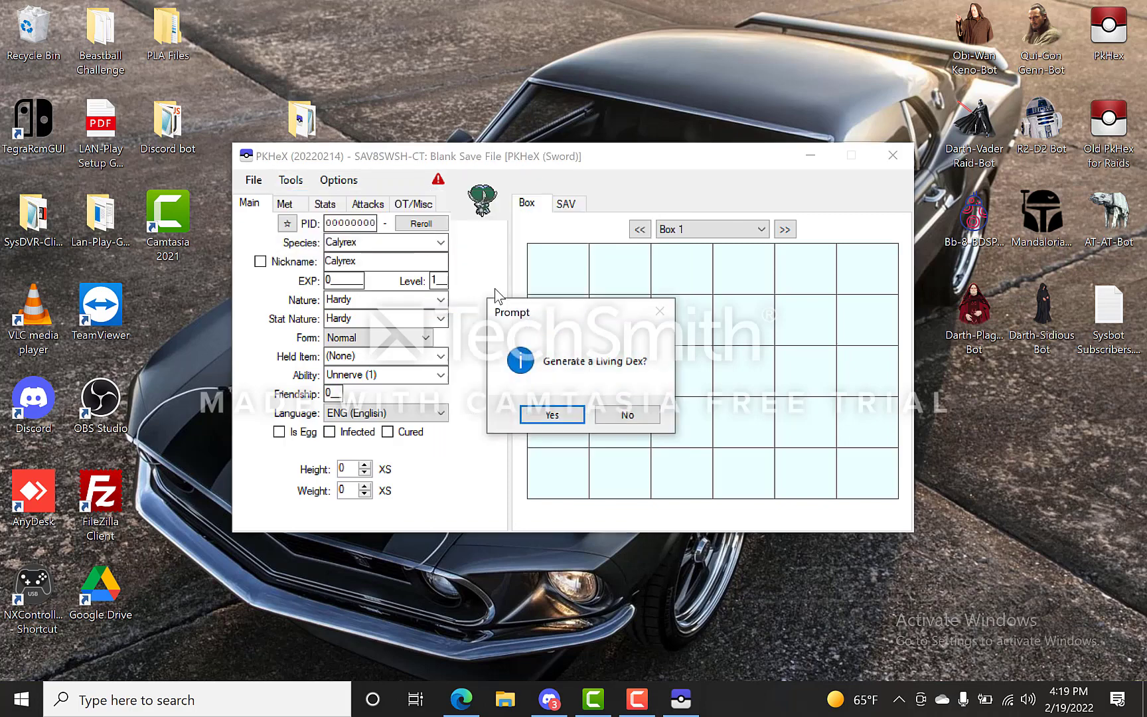
{"action": "left_click", "coordinate": [552, 414]}
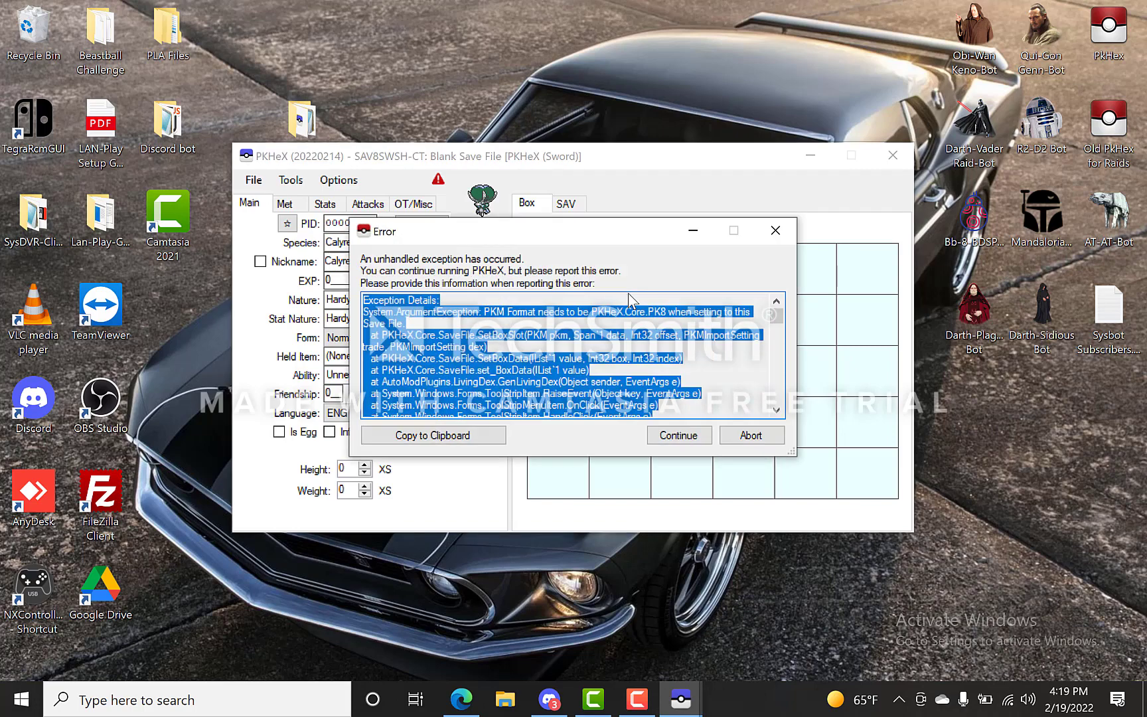
{"action": "left_click", "coordinate": [677, 436]}
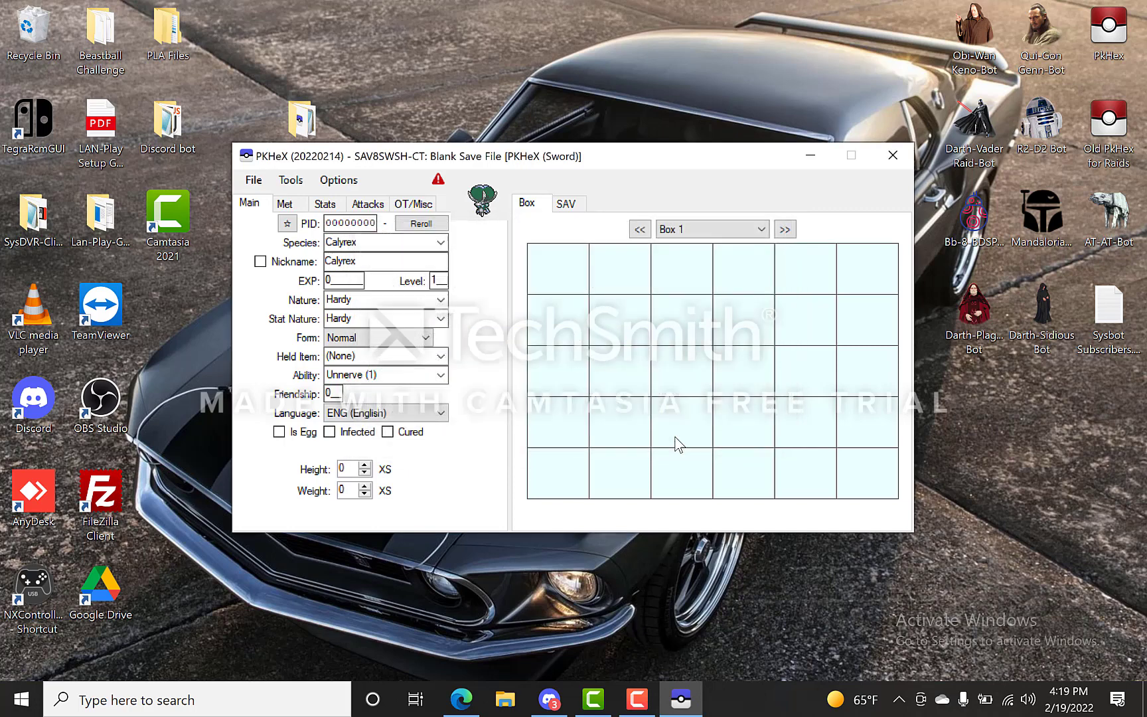
Set the blank save version to Brilliant Diamond in the settings
{"action": "left_click_drag", "start_coordinate": [609, 171], "coordinate": [523, 198]}
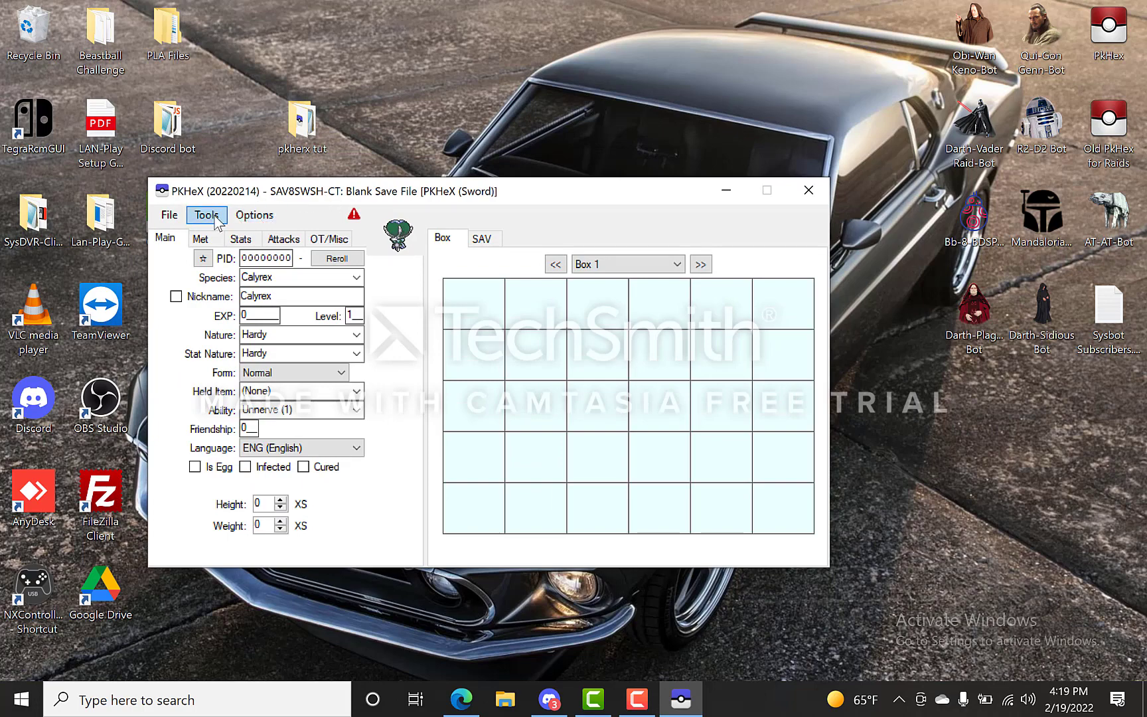
{"action": "left_click", "coordinate": [252, 216]}
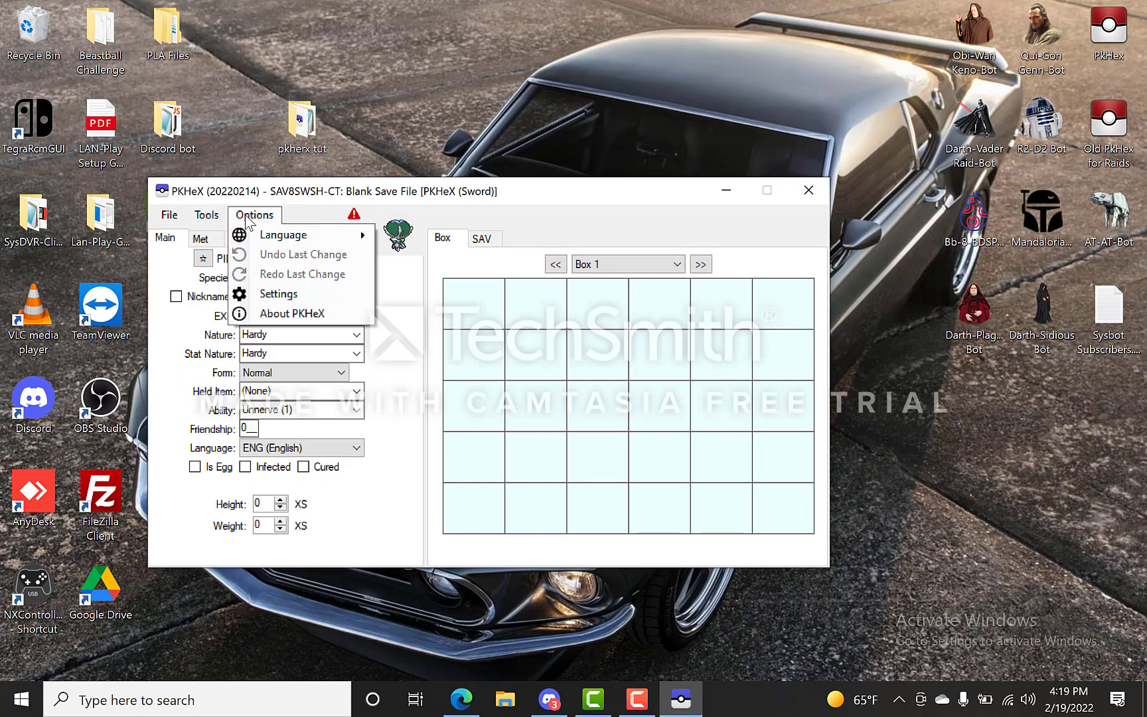
{"action": "left_click", "coordinate": [337, 292]}
{"action": "left_click", "coordinate": [531, 259]}
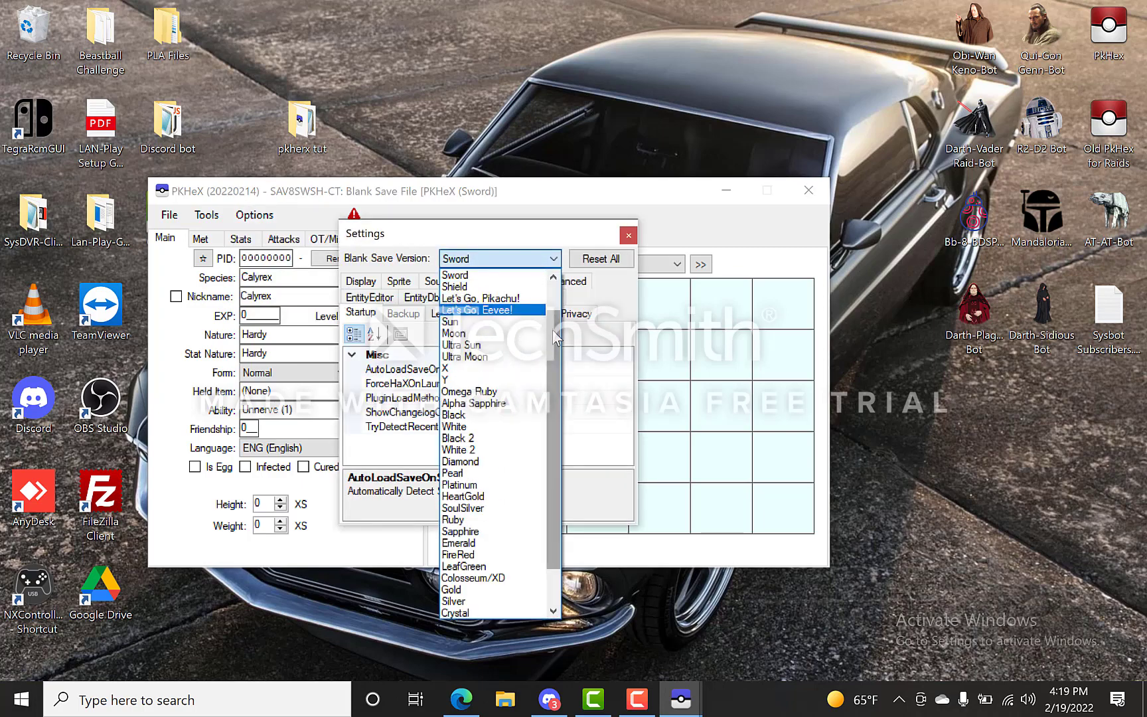
{"action": "scroll", "coordinate": [521, 296], "scroll_direction": "up", "scroll_amount": 1}
{"action": "left_click", "coordinate": [518, 290]}
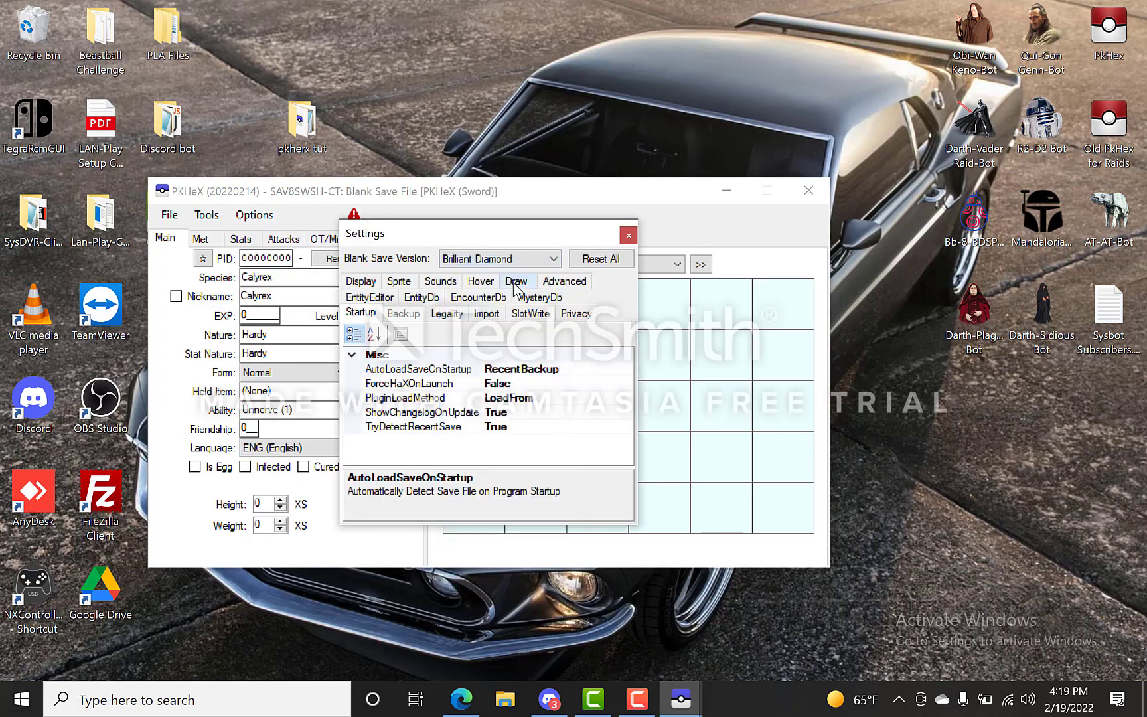
{"action": "left_click", "coordinate": [627, 236]}
Generate a living dex in the blank Brilliant Diamond save with Auto-Legality Mod
{"action": "left_click", "coordinate": [207, 215]}
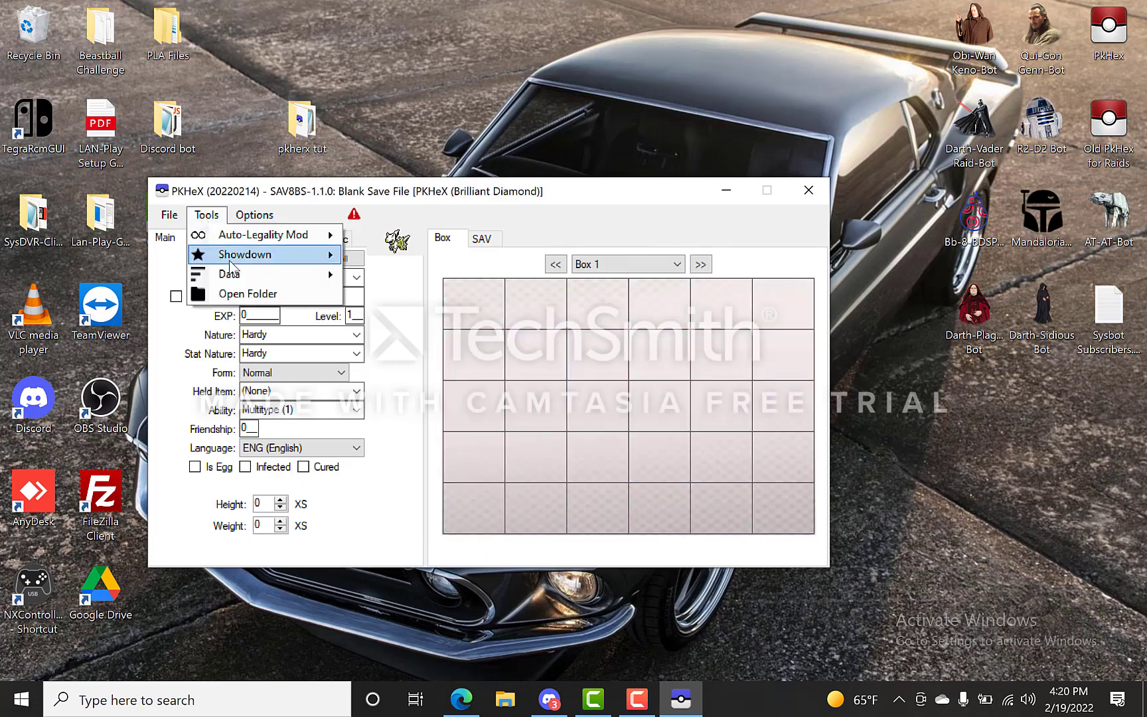
{"action": "mouse_move", "coordinate": [338, 259]}
{"action": "left_click", "coordinate": [411, 316]}
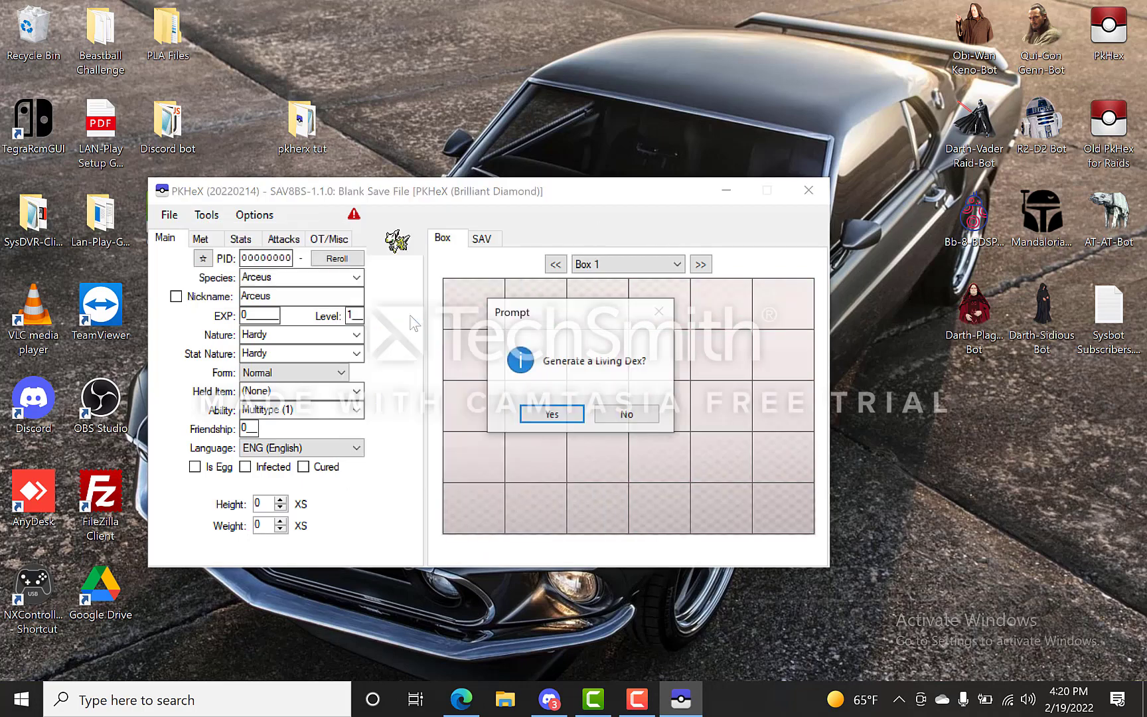
{"action": "left_click", "coordinate": [552, 415]}
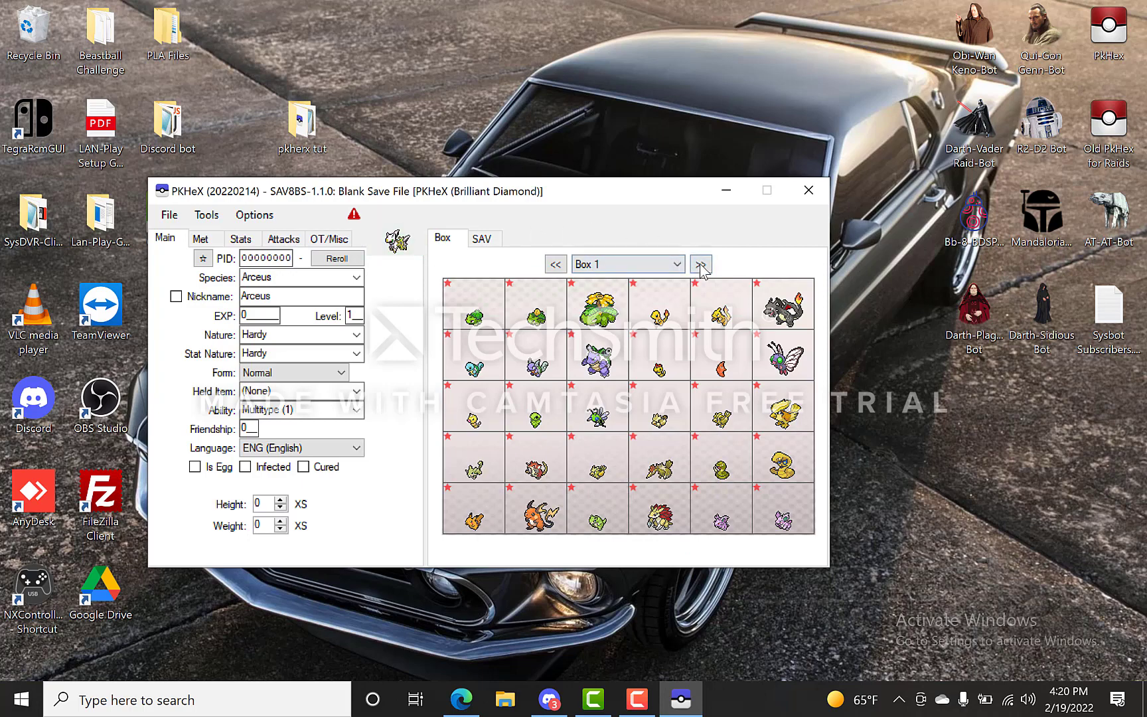
Load the first Pokémon of Box 1 into the editor and check its trainer information
{"action": "mouse_move", "coordinate": [536, 337]}
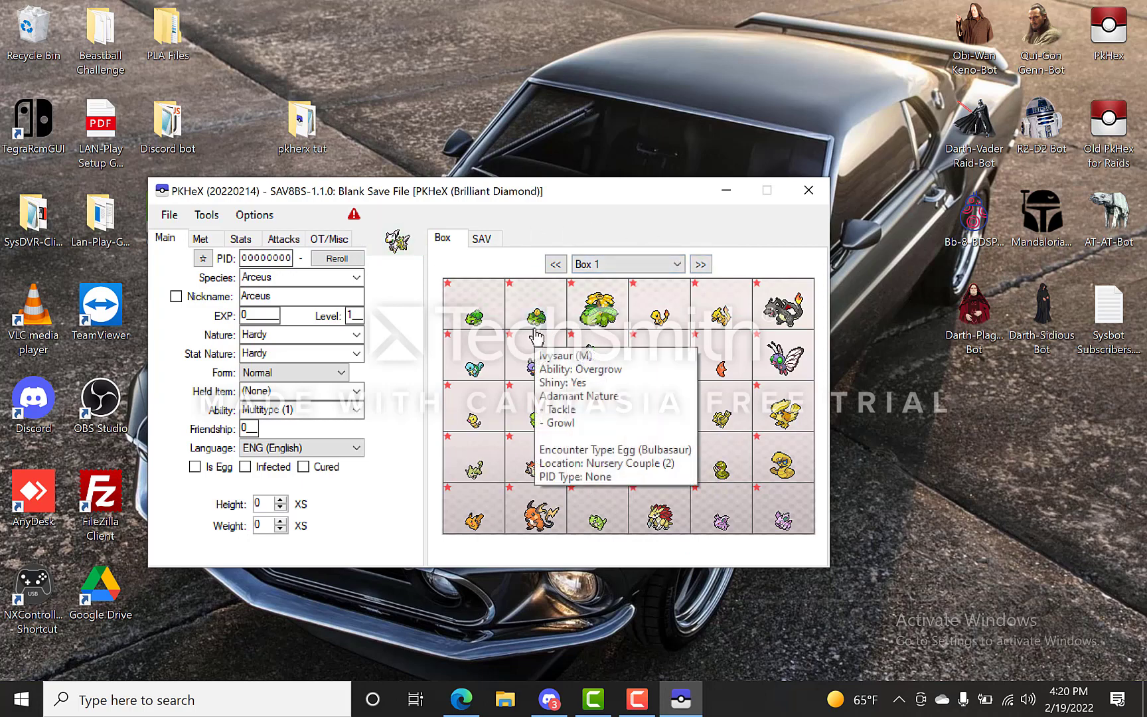
{"action": "left_click_drag", "start_coordinate": [473, 313], "coordinate": [396, 247]}
{"action": "left_click", "coordinate": [329, 239]}
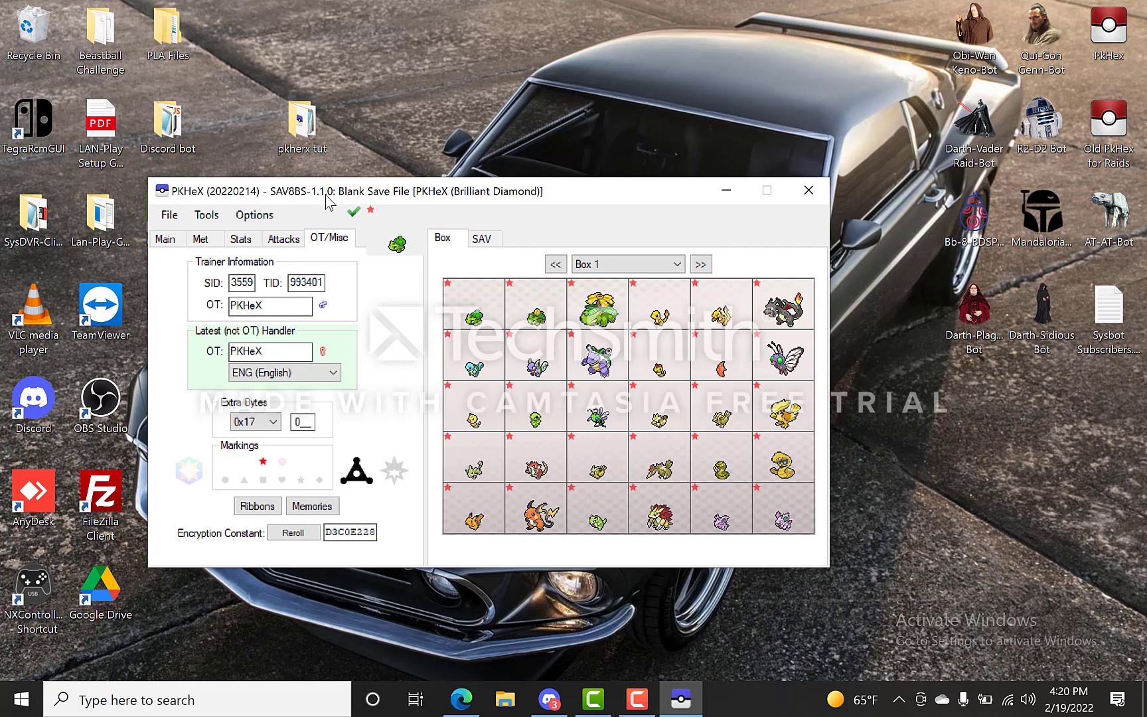
{"action": "left_click", "coordinate": [317, 138]}
{"action": "double_click", "coordinate": [317, 138]}
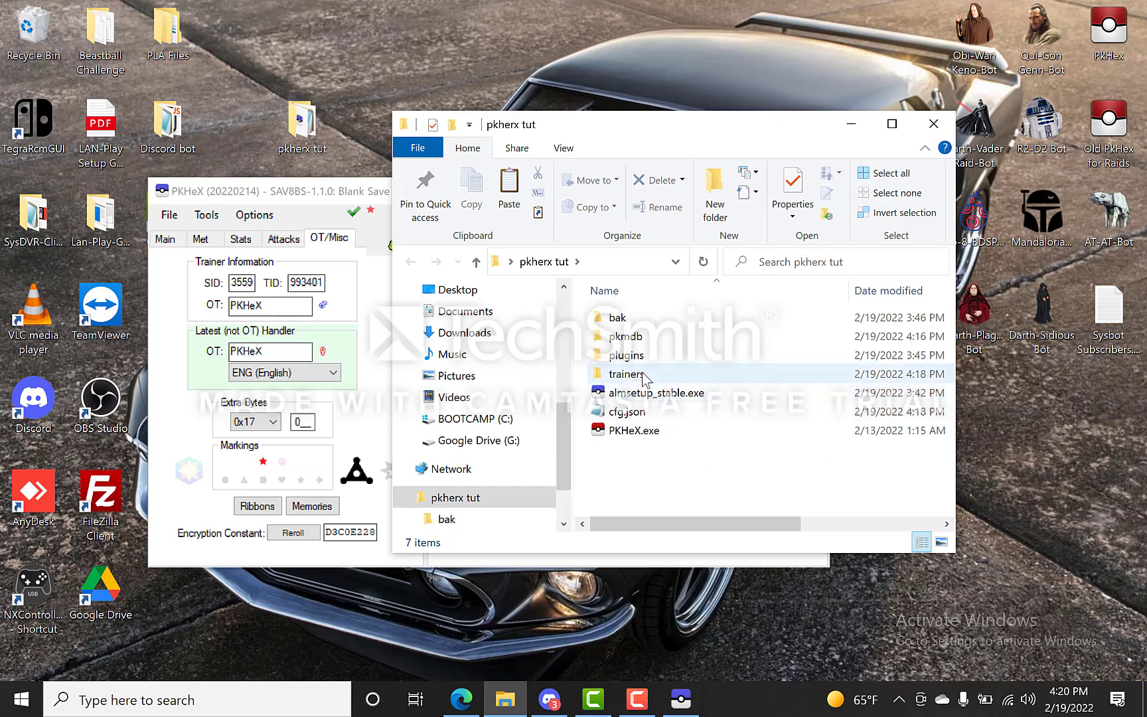
{"action": "left_click", "coordinate": [934, 123]}
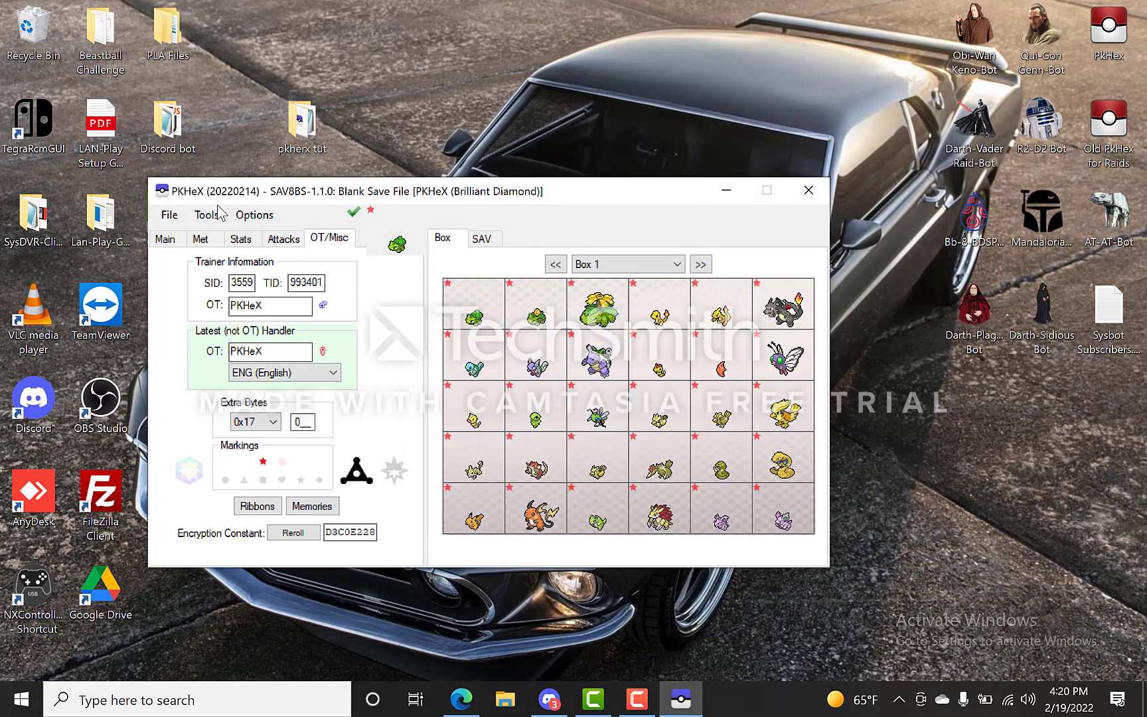
Set the blank save version to Legends: Arceus and load the new save, discarding the unsaved changes
{"action": "left_click", "coordinate": [254, 214]}
{"action": "left_click", "coordinate": [310, 292]}
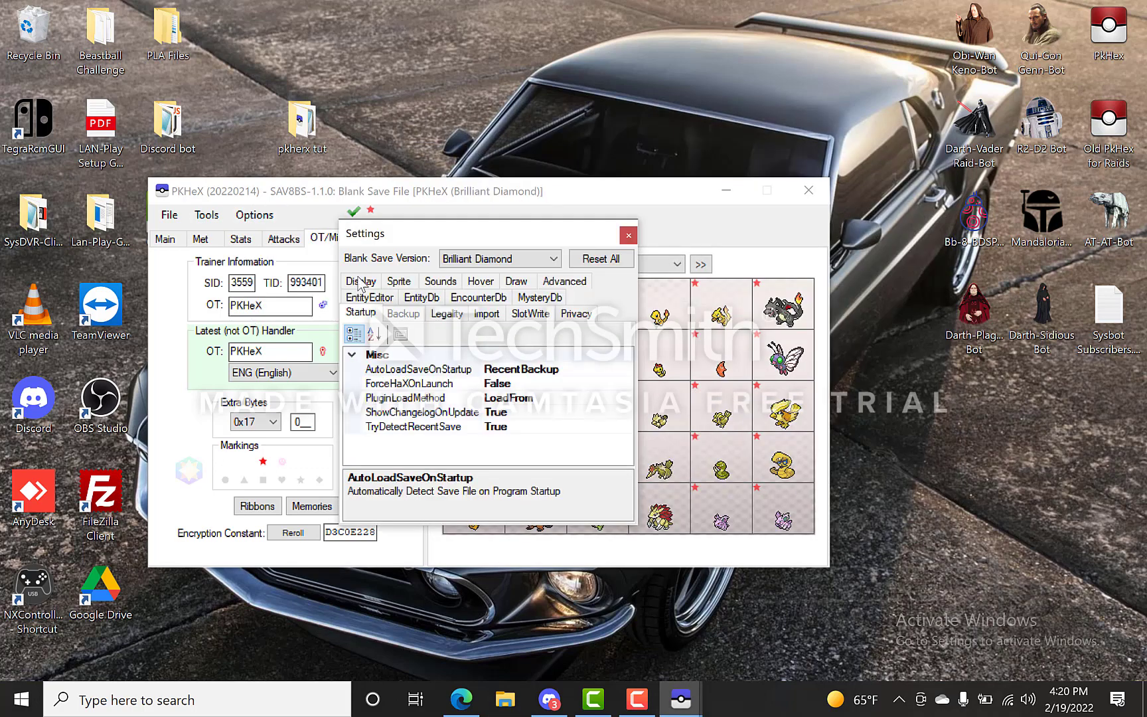
{"action": "left_click", "coordinate": [553, 258]}
{"action": "left_click", "coordinate": [552, 274]}
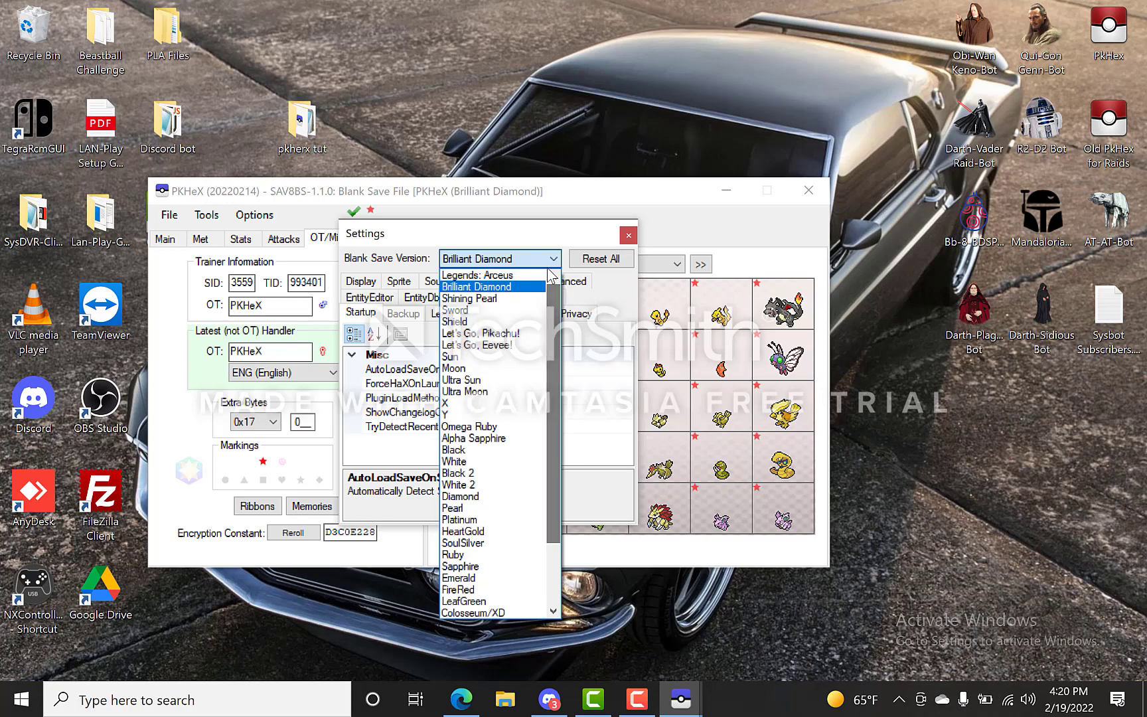
{"action": "left_click", "coordinate": [491, 275]}
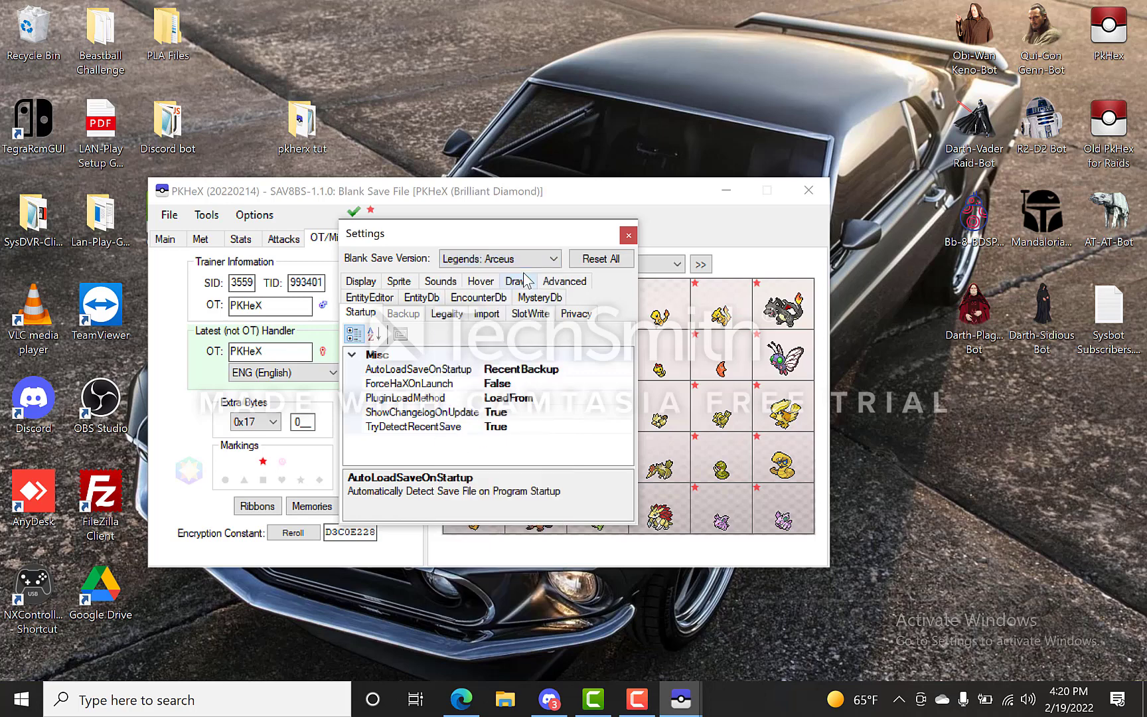
{"action": "left_click", "coordinate": [627, 235]}
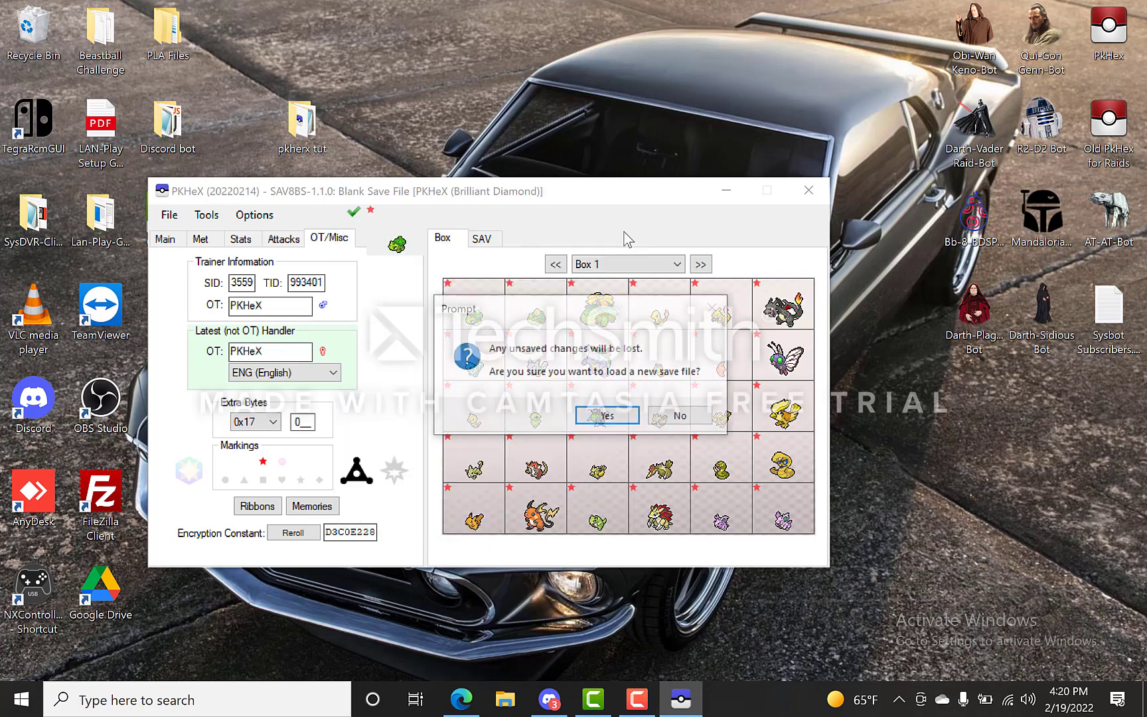
{"action": "left_click", "coordinate": [614, 418]}
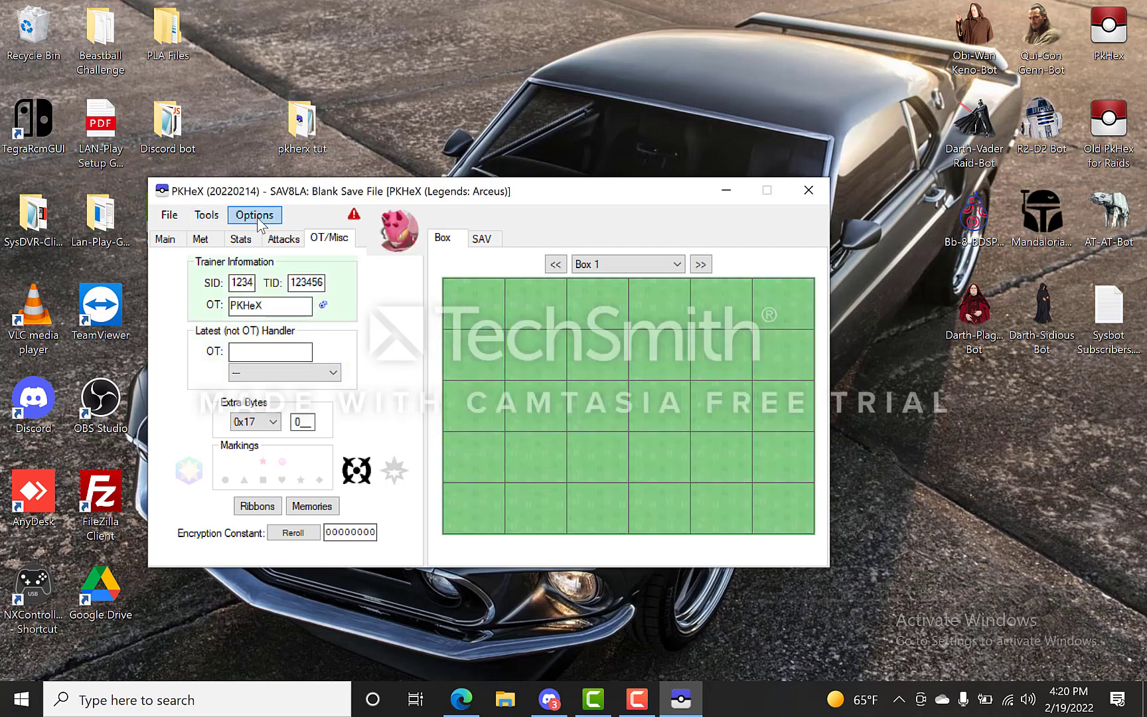
Open the PKM Database and arrange its window beside the main editor
{"action": "left_click", "coordinate": [207, 214]}
{"action": "mouse_move", "coordinate": [229, 274]}
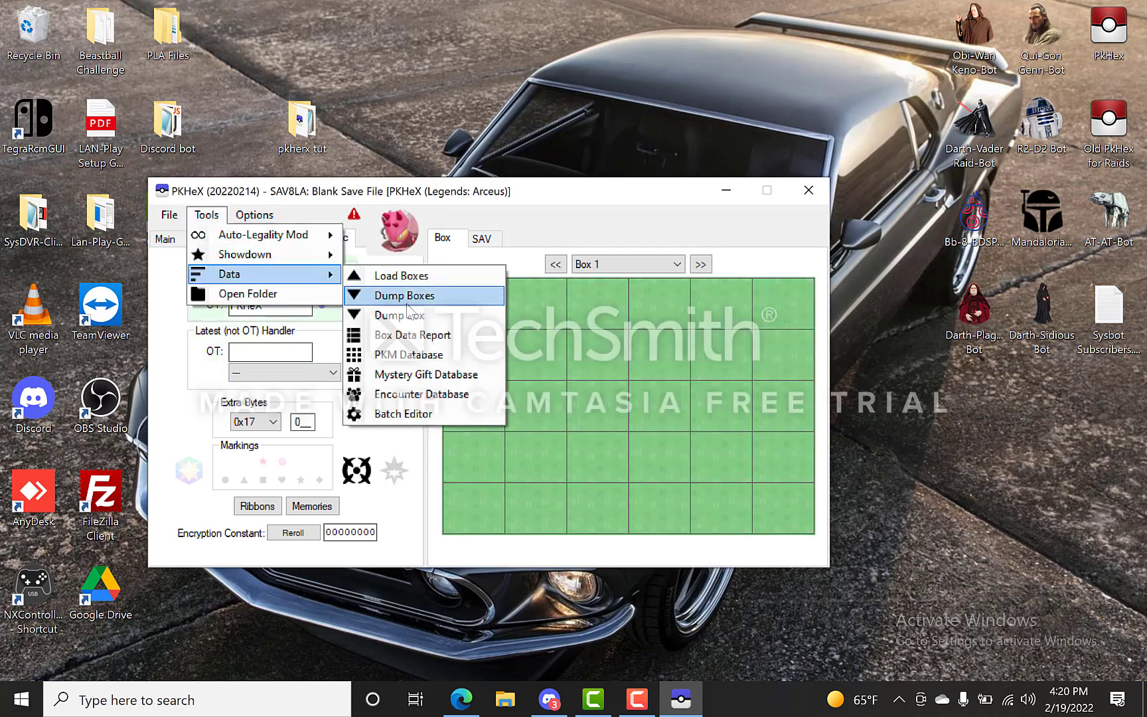
{"action": "left_click", "coordinate": [439, 352]}
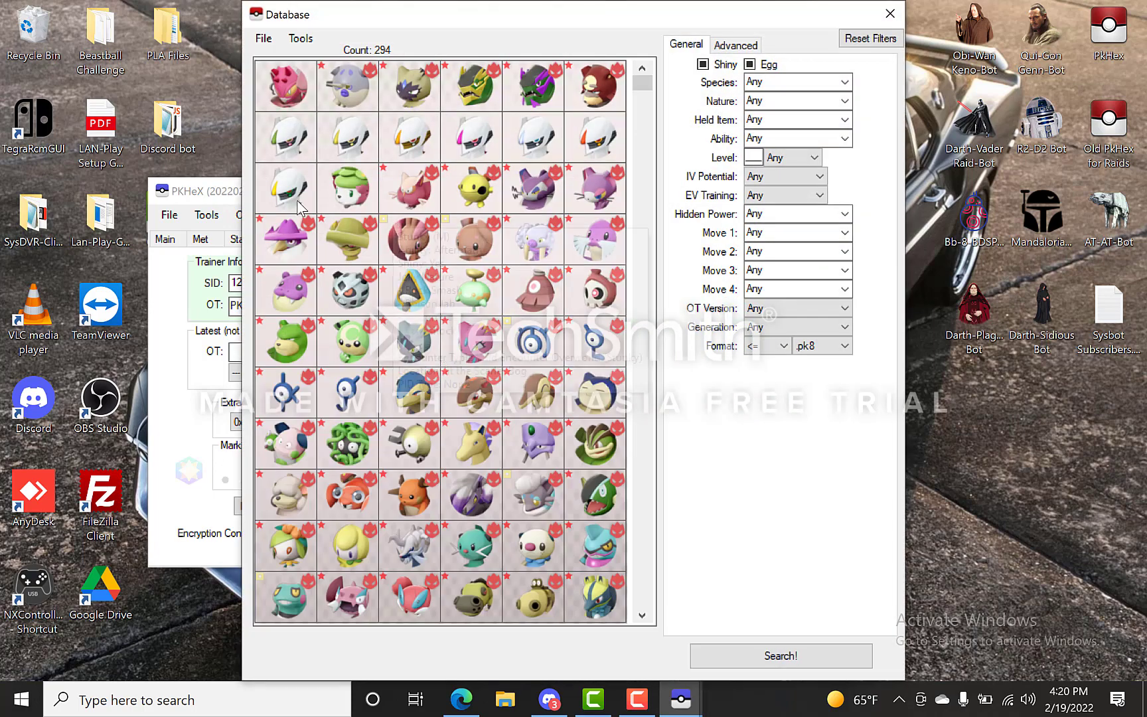
{"action": "left_click_drag", "start_coordinate": [192, 192], "coordinate": [87, 184]}
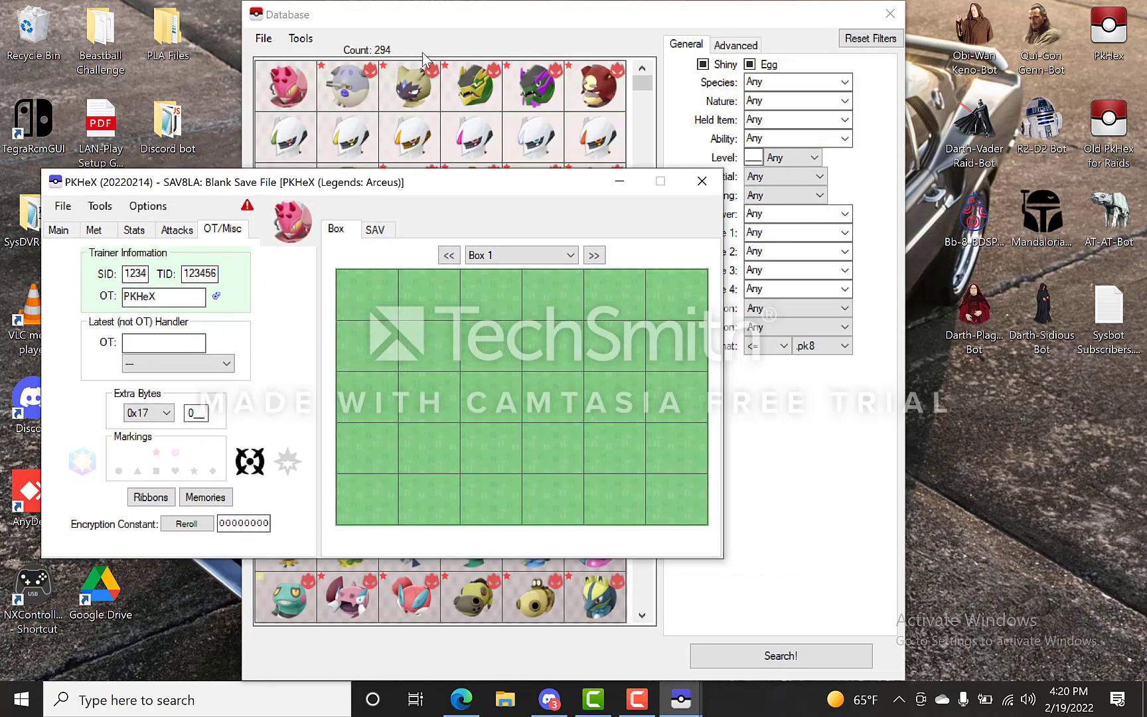
{"action": "left_click_drag", "start_coordinate": [478, 15], "coordinate": [736, 9]}
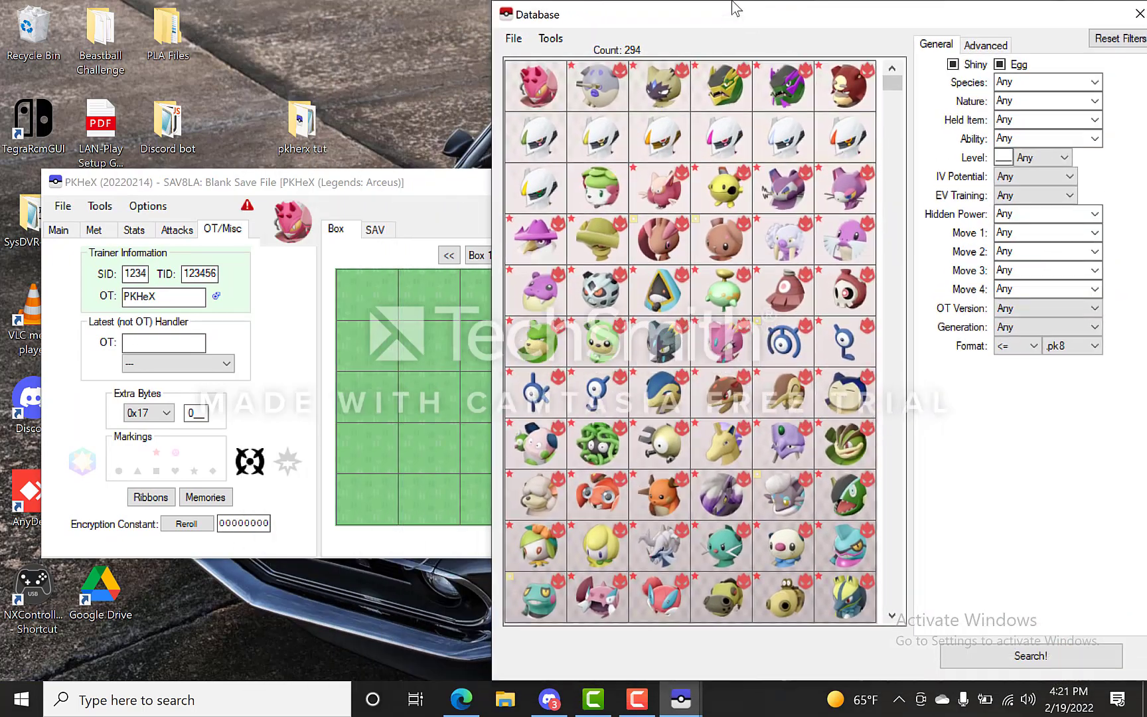
Browse the stored Pokémon in the database and view the shiny Gible's trainer information in the editor
{"action": "scroll", "coordinate": [747, 335], "scroll_direction": "down", "scroll_amount": 5}
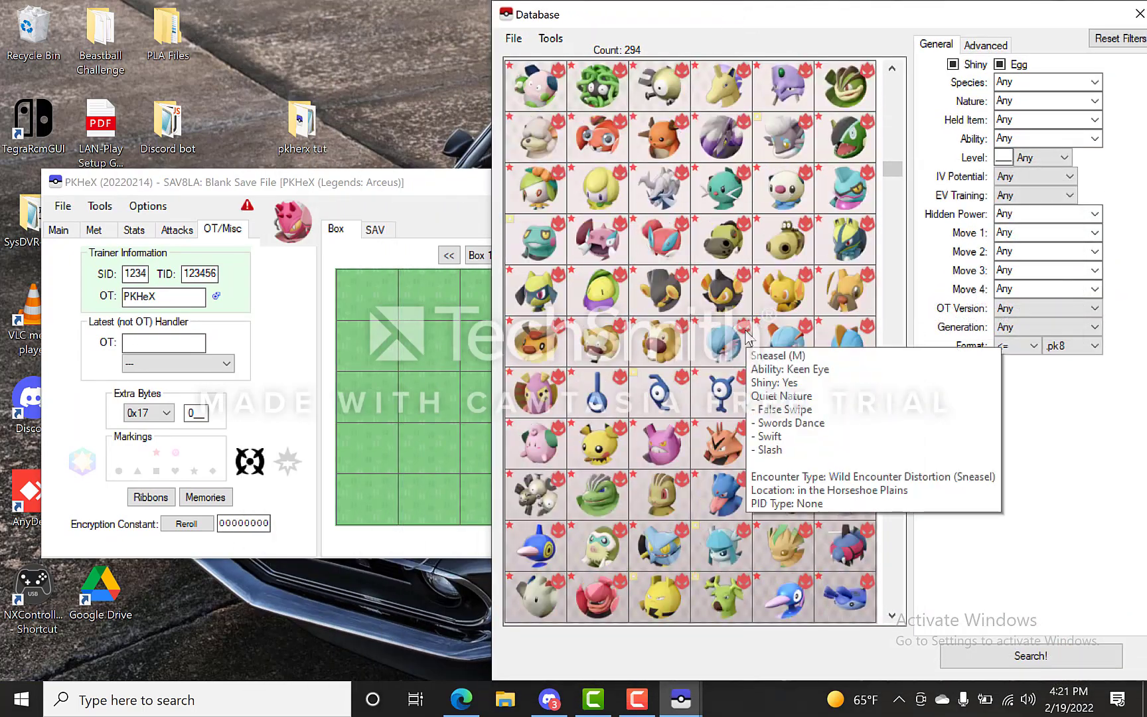
{"action": "scroll", "coordinate": [747, 335], "scroll_direction": "down", "scroll_amount": 10}
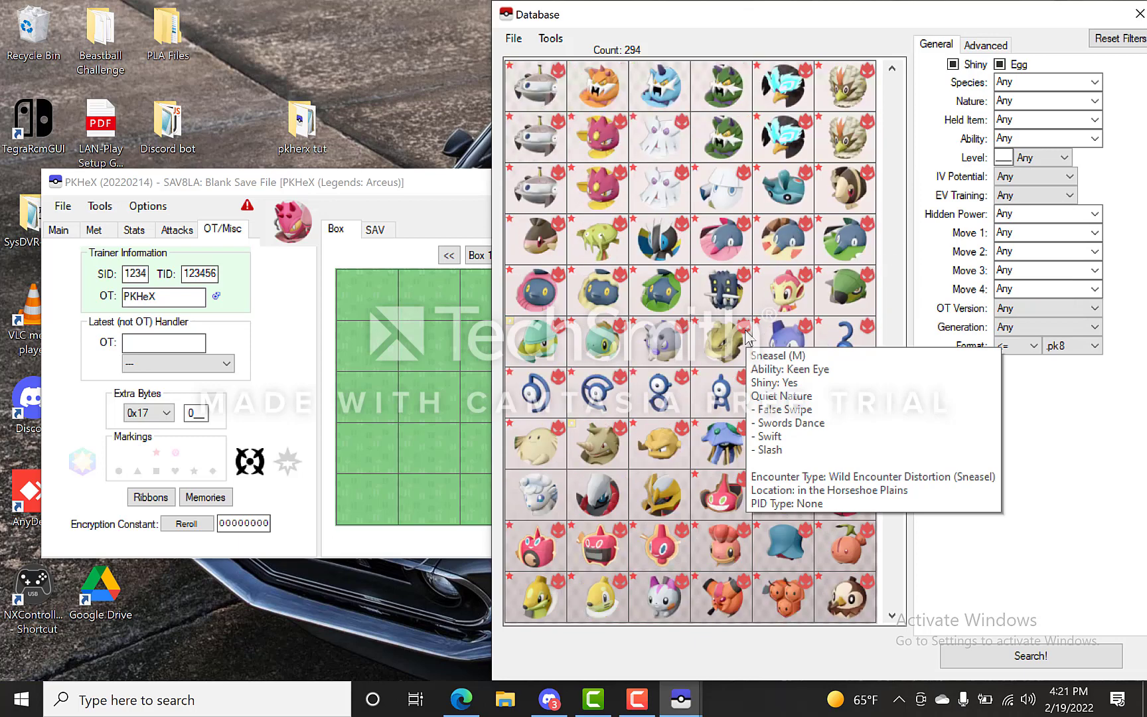
{"action": "scroll", "coordinate": [746, 335], "scroll_direction": "down", "scroll_amount": 10}
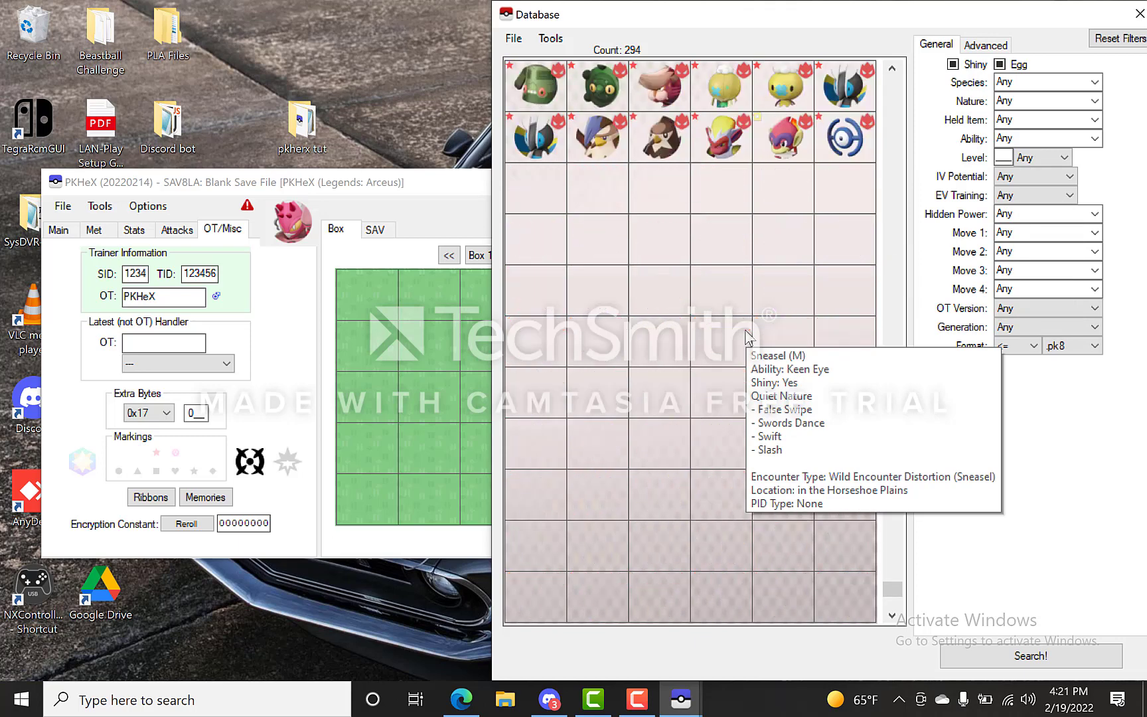
{"action": "scroll", "coordinate": [746, 335], "scroll_direction": "up", "scroll_amount": 3}
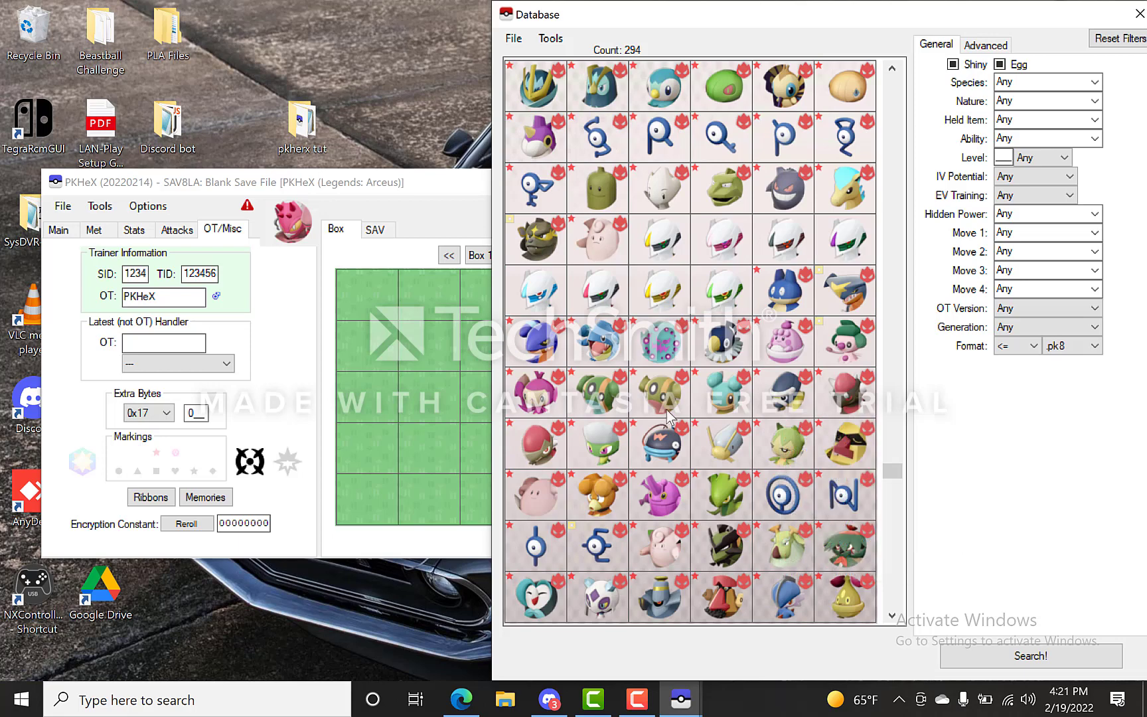
{"action": "right_click", "coordinate": [602, 355]}
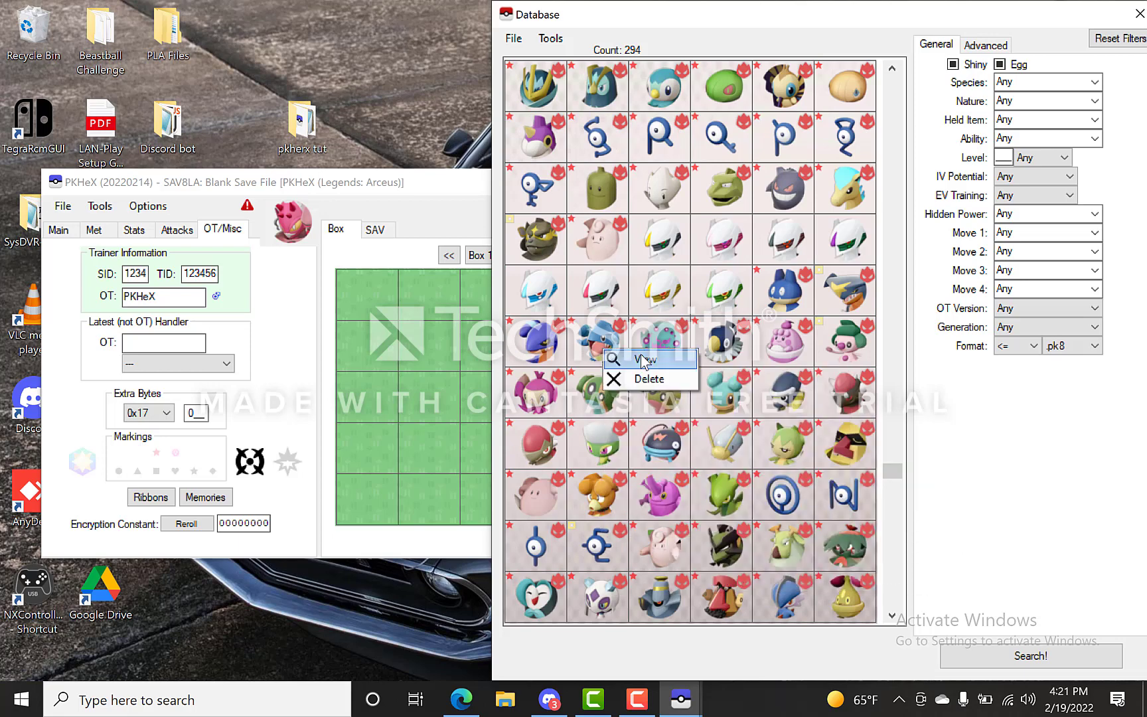
{"action": "left_click", "coordinate": [626, 359]}
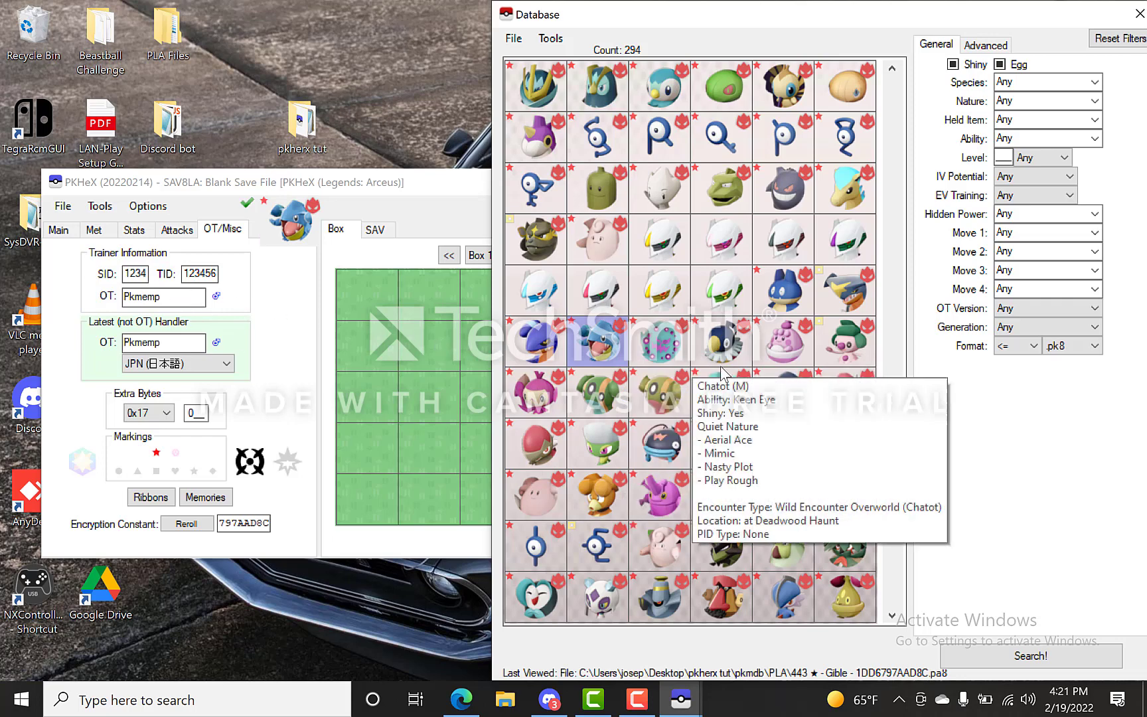
Look back through the stored Pokémon towards the start of the list and close the Database window
{"action": "scroll", "coordinate": [733, 382], "scroll_direction": "up", "scroll_amount": 6}
{"action": "scroll", "coordinate": [733, 381], "scroll_direction": "up", "scroll_amount": 10}
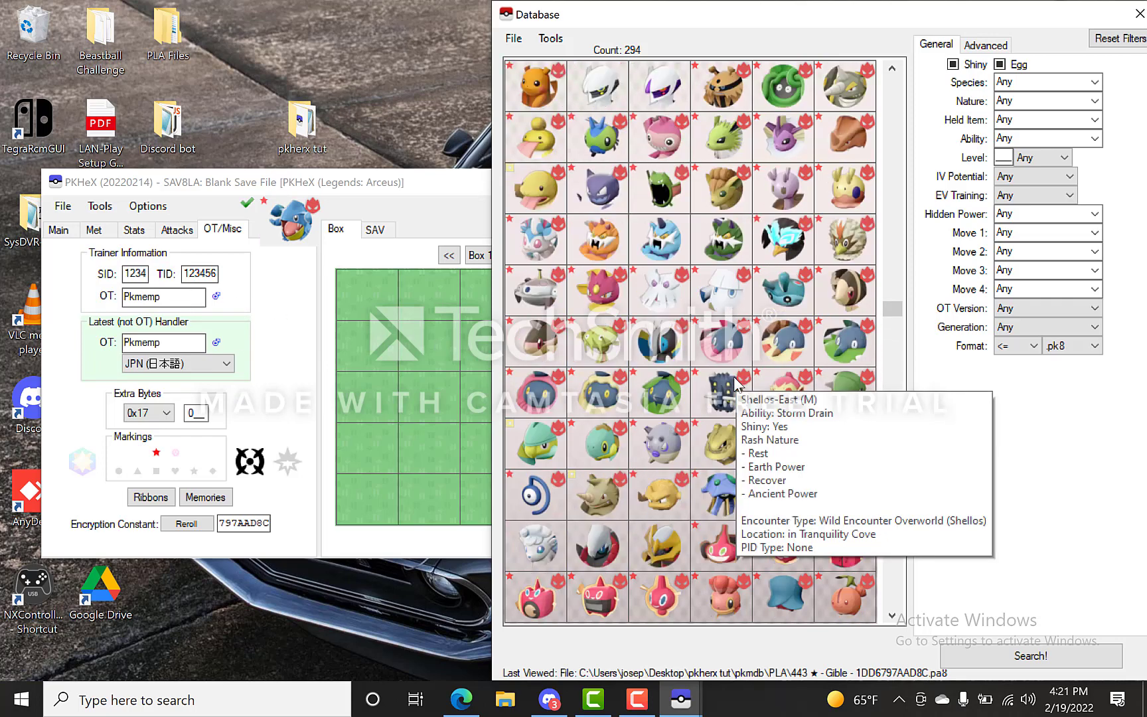
{"action": "scroll", "coordinate": [735, 381], "scroll_direction": "up", "scroll_amount": 8}
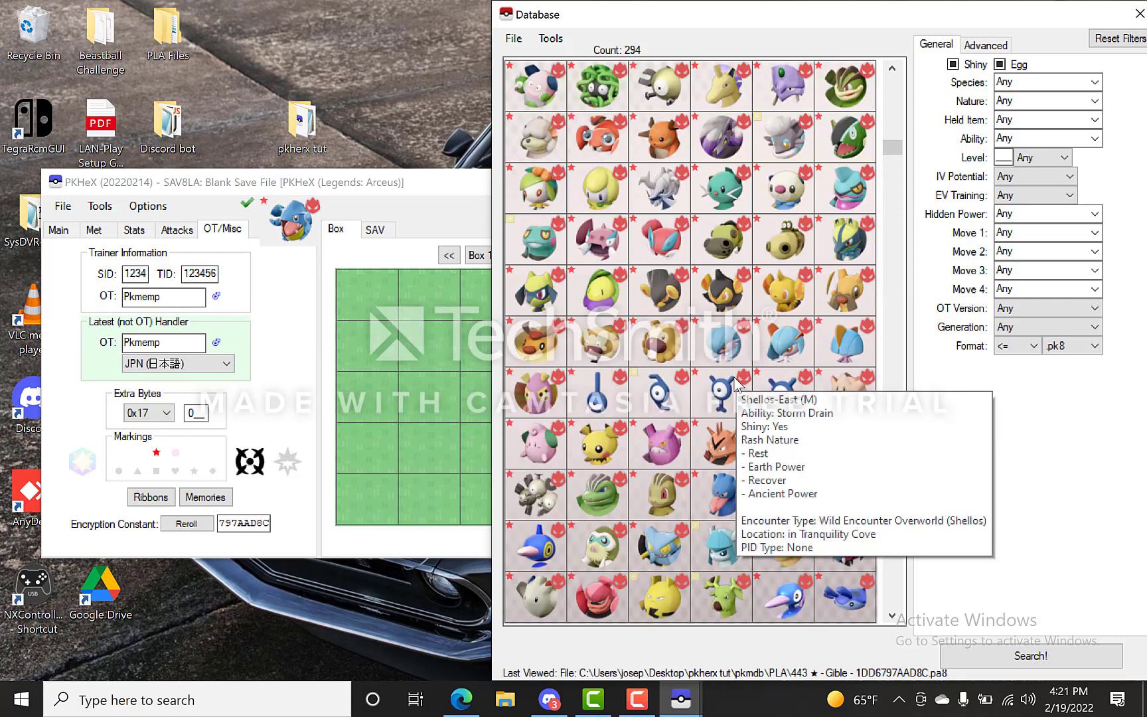
{"action": "left_click", "coordinate": [1135, 19]}
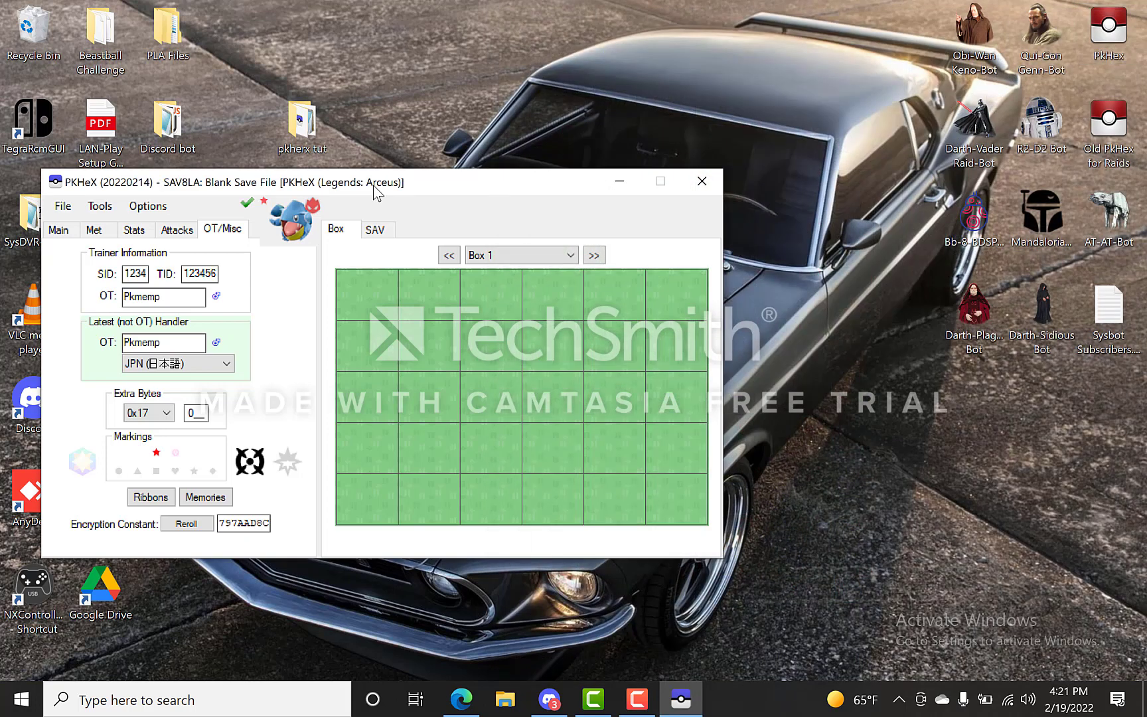
Generate a living dex in the boxes of the blank Legends: Arceus save
{"action": "left_click", "coordinate": [100, 206]}
{"action": "mouse_move", "coordinate": [137, 269]}
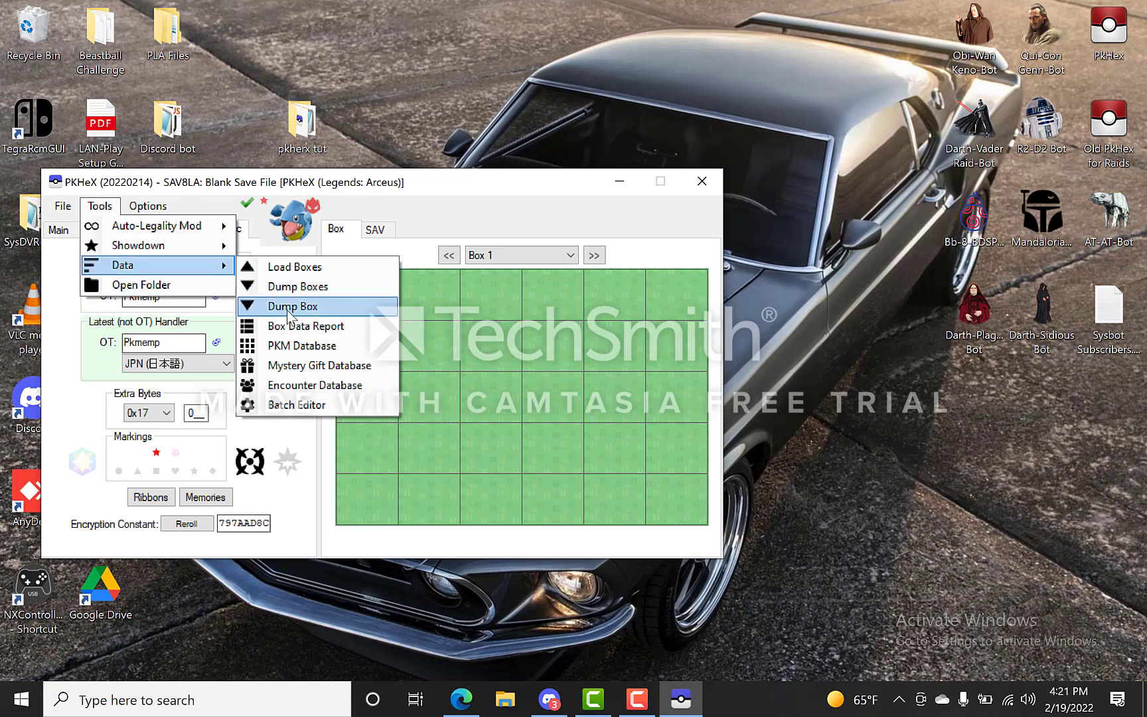
{"action": "mouse_move", "coordinate": [194, 227]}
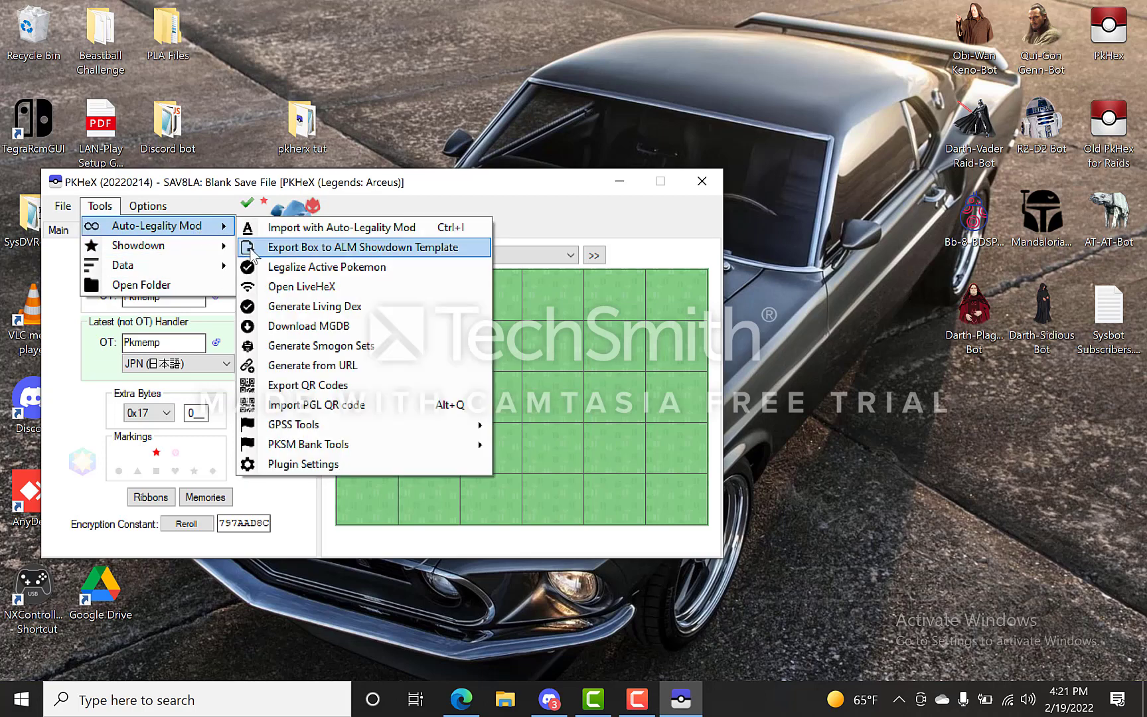
{"action": "left_click", "coordinate": [306, 307]}
{"action": "left_click", "coordinate": [552, 415]}
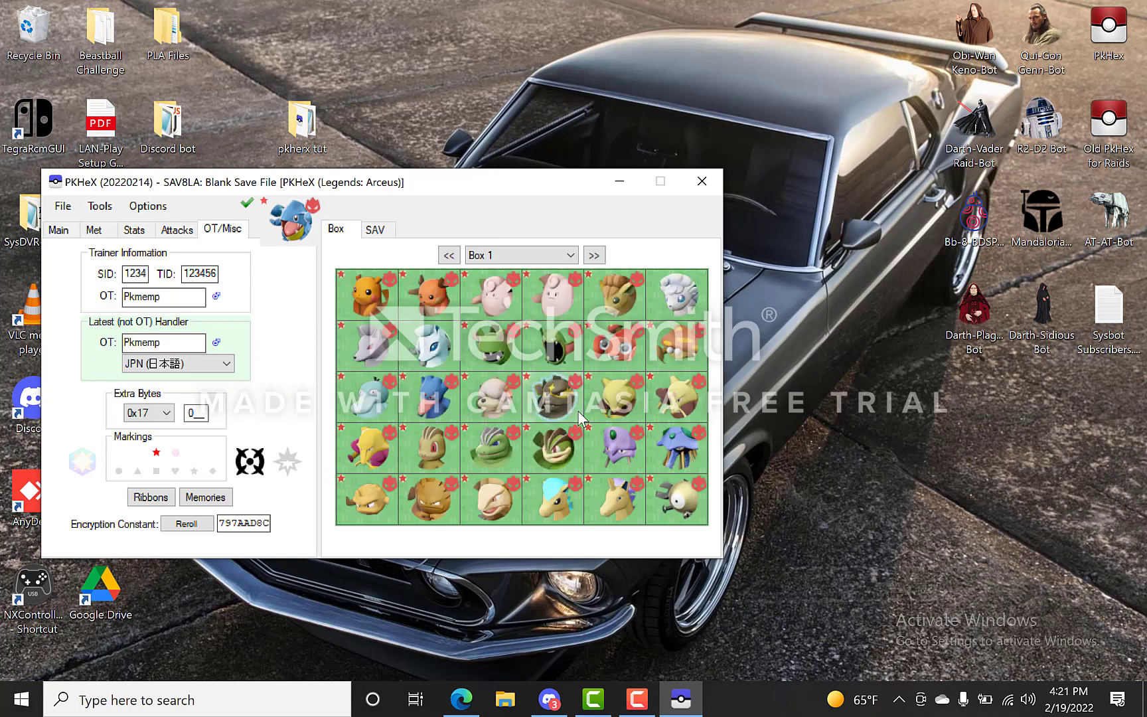
{"action": "left_click", "coordinate": [100, 206]}
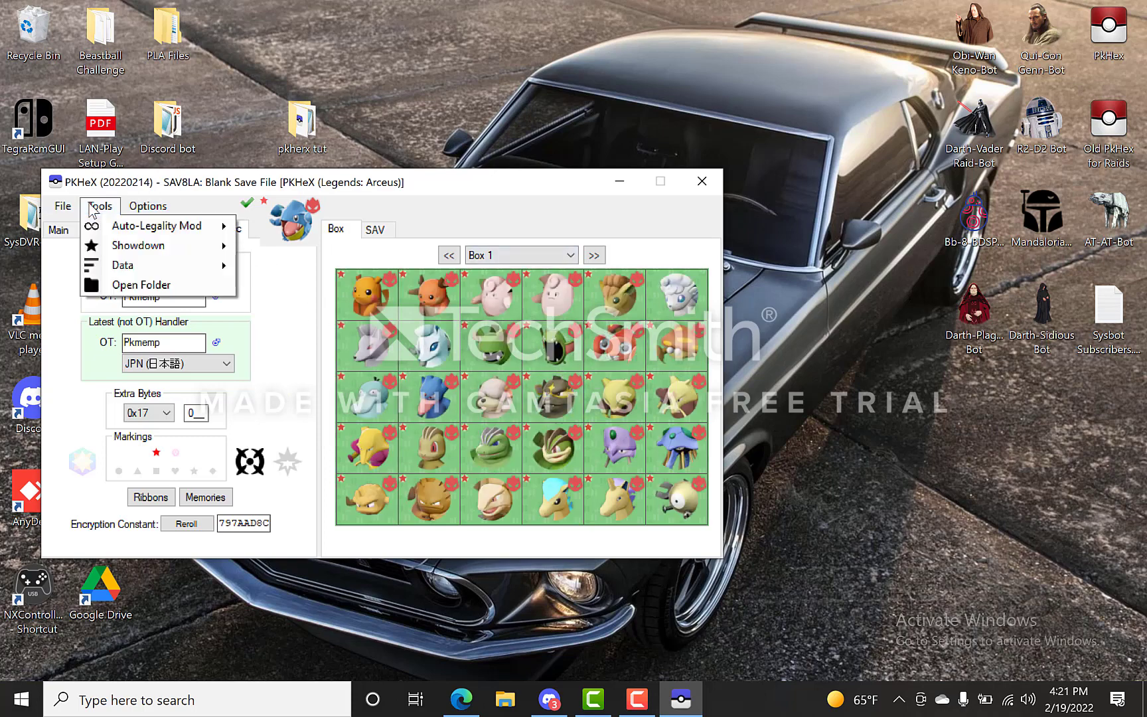
{"action": "mouse_move", "coordinate": [131, 269]}
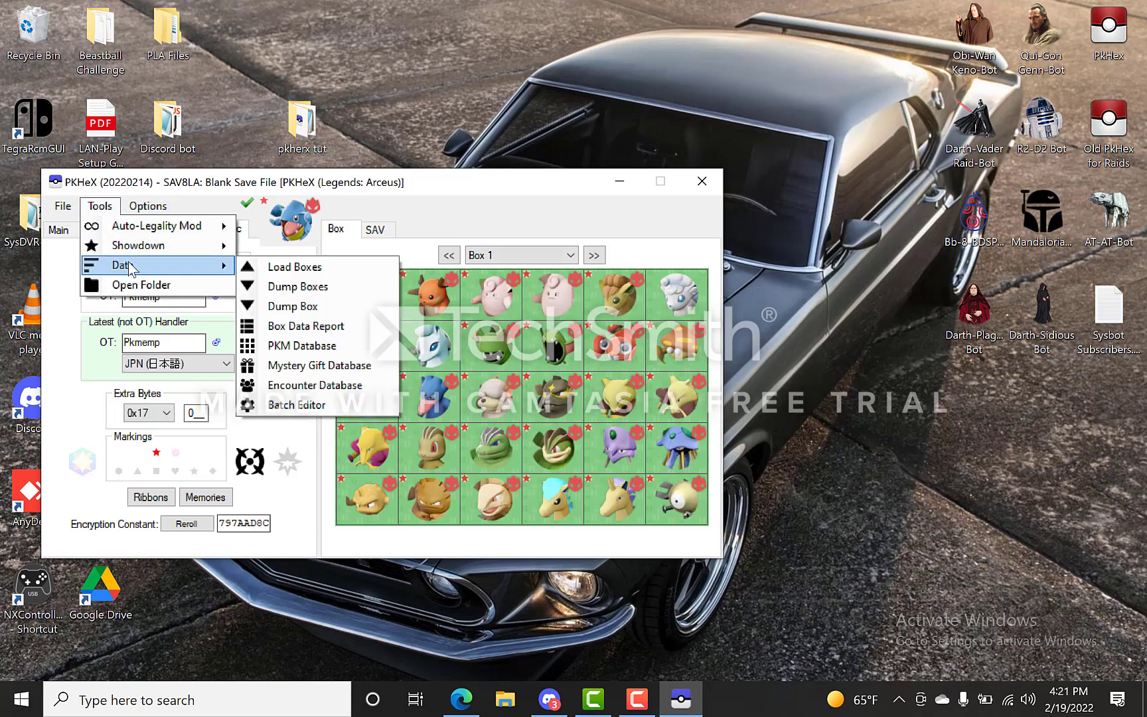
{"action": "left_click", "coordinate": [294, 290]}
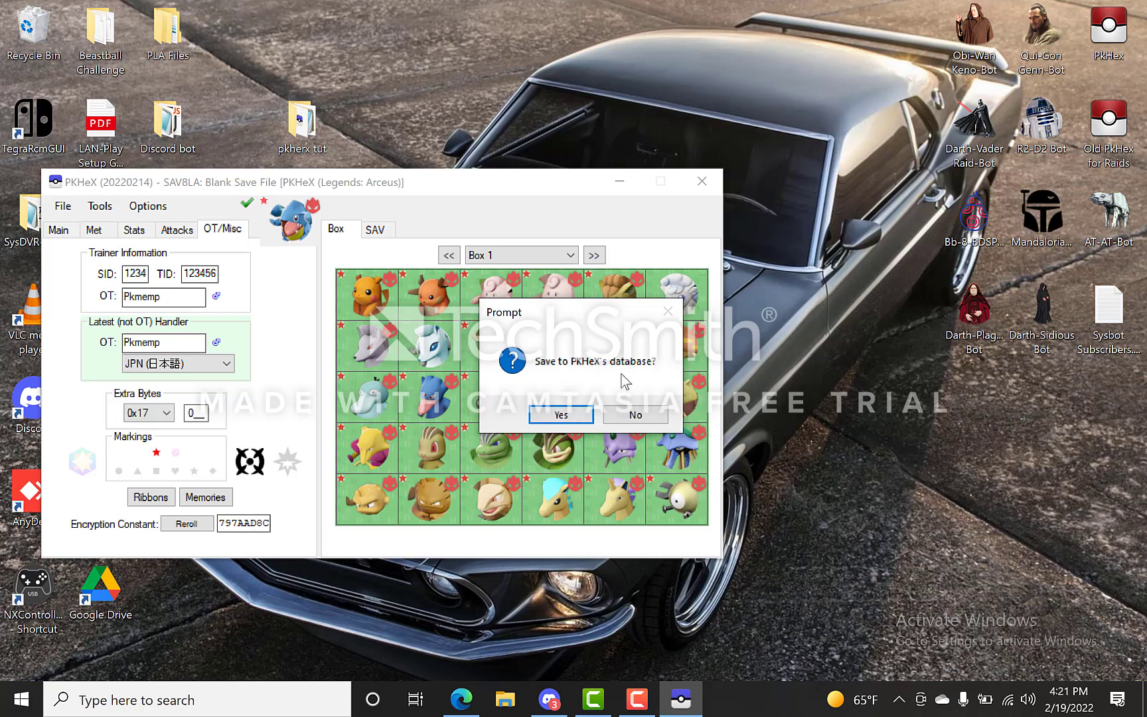
{"action": "left_click", "coordinate": [634, 417]}
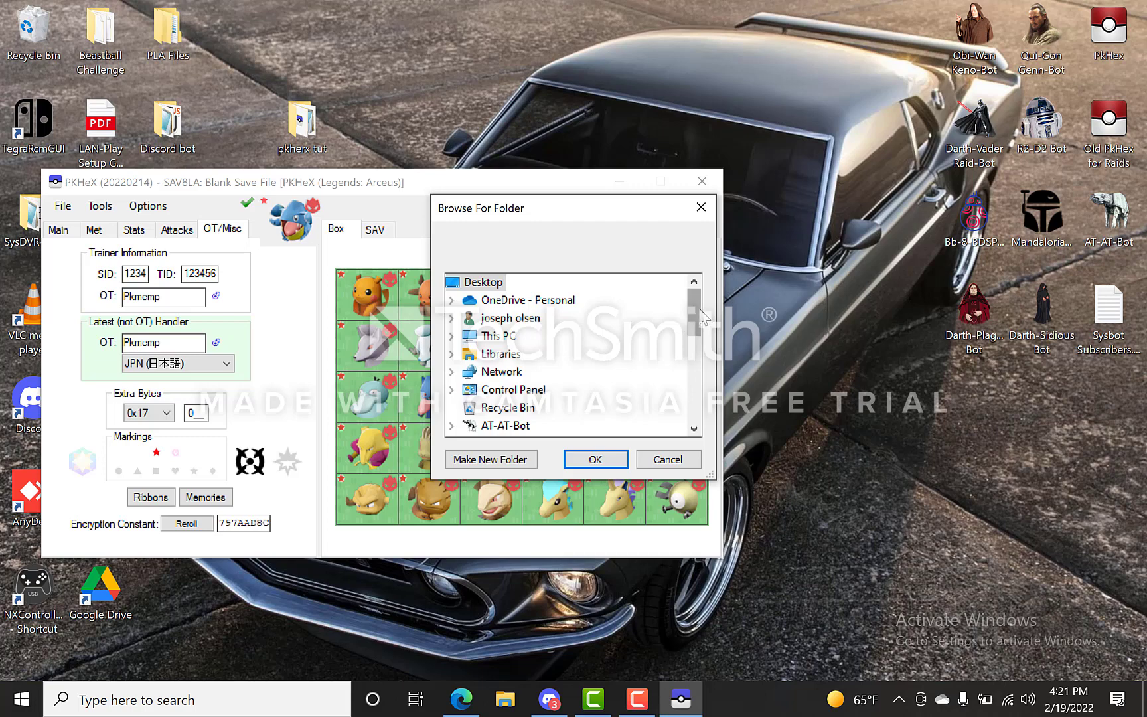
{"action": "left_click_drag", "start_coordinate": [697, 311], "coordinate": [675, 291]}
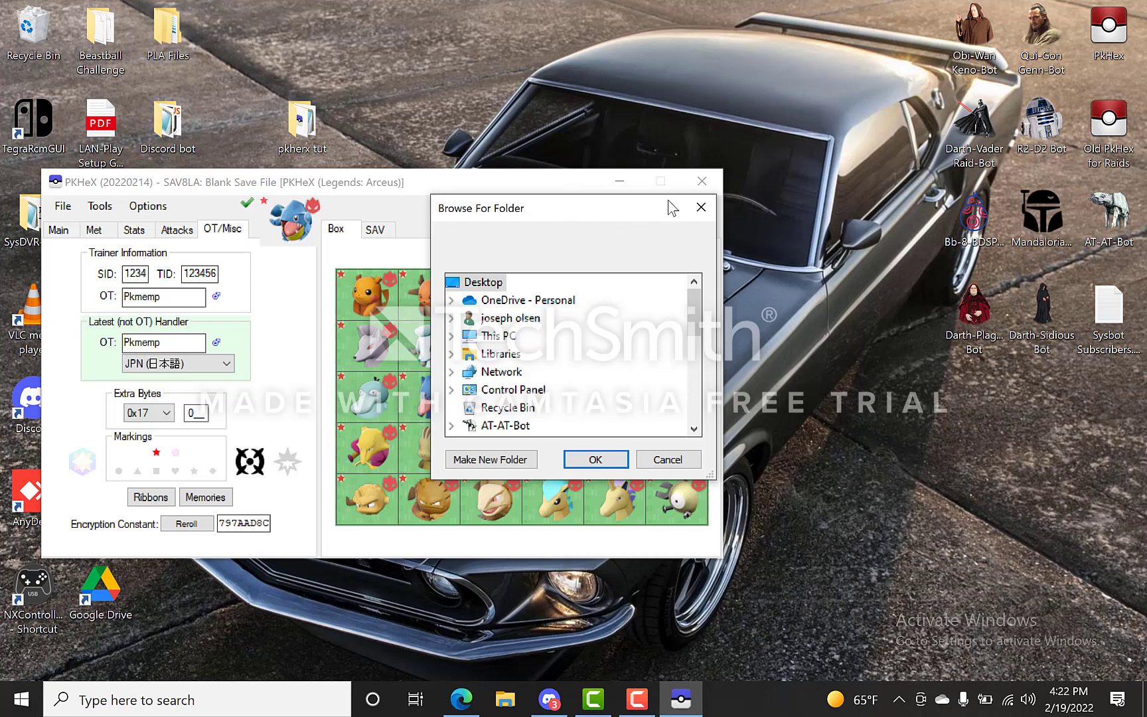
{"action": "left_click", "coordinate": [701, 207]}
Open the Alpha folder inside PLA Files on Google Drive, look through its pa8 files and close the folder
{"action": "left_click_drag", "start_coordinate": [413, 186], "coordinate": [636, 171]}
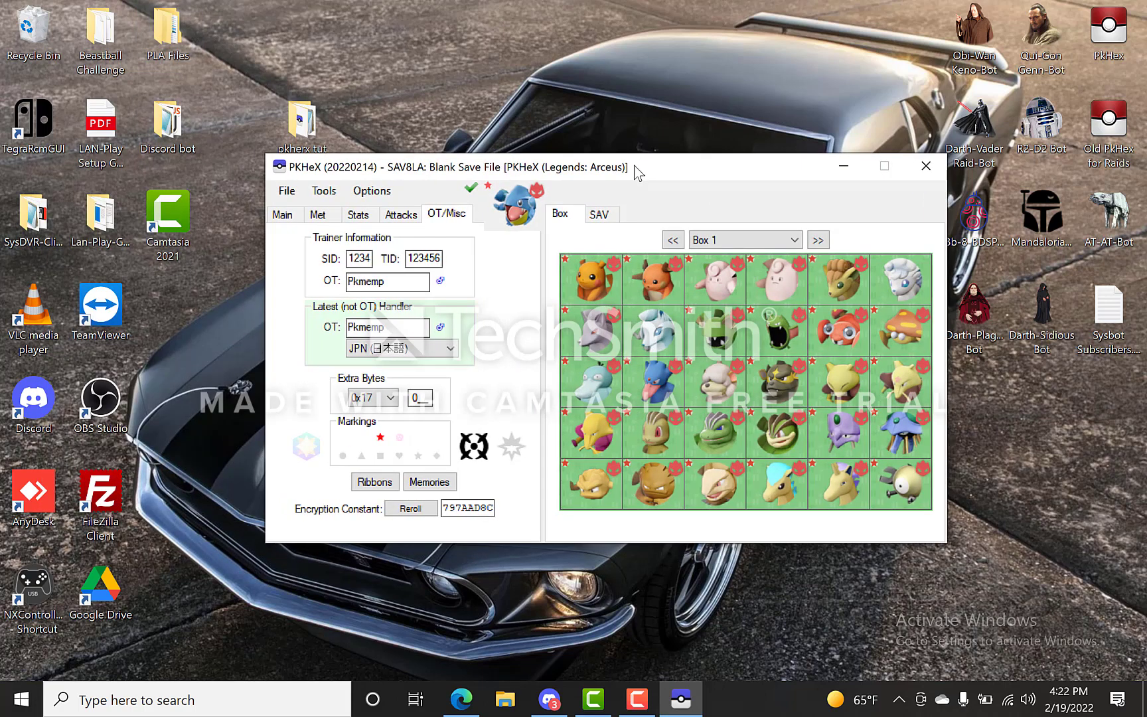
{"action": "left_click", "coordinate": [108, 588]}
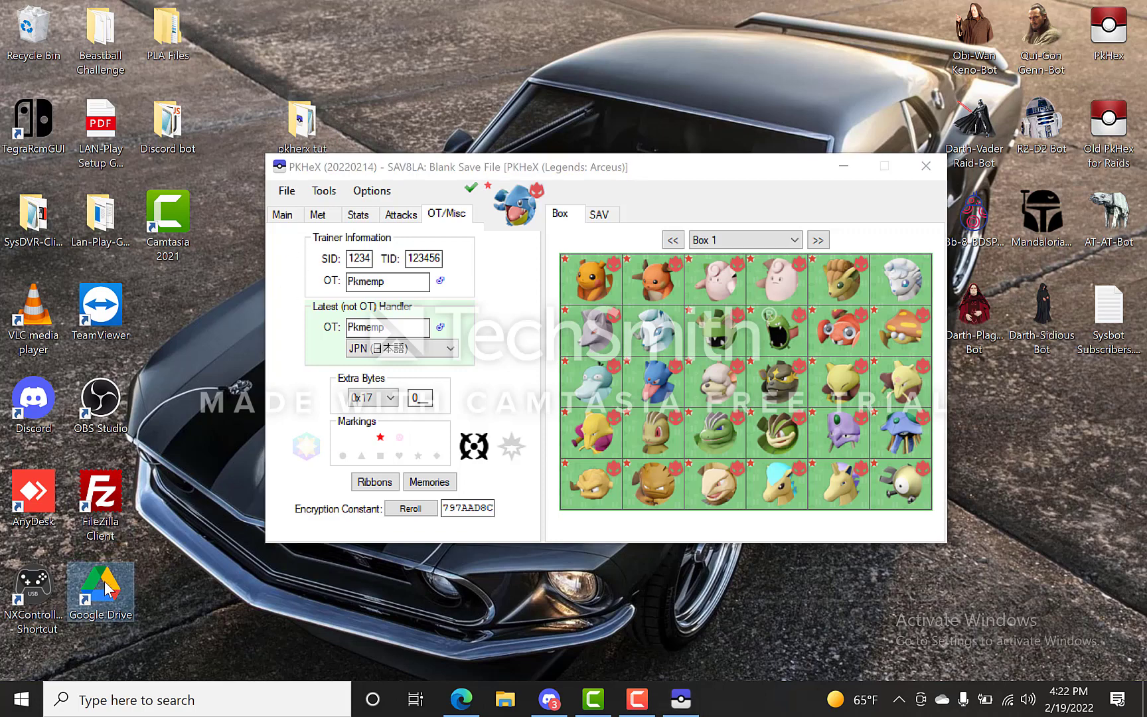
{"action": "double_click", "coordinate": [108, 588]}
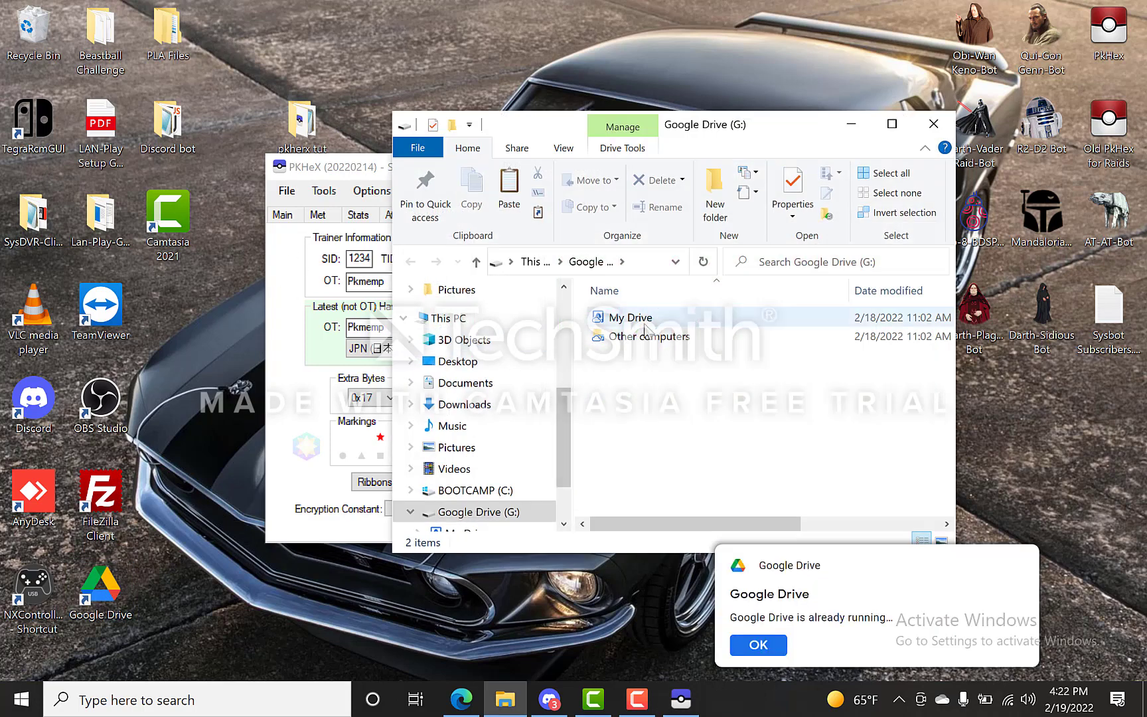
{"action": "double_click", "coordinate": [646, 325]}
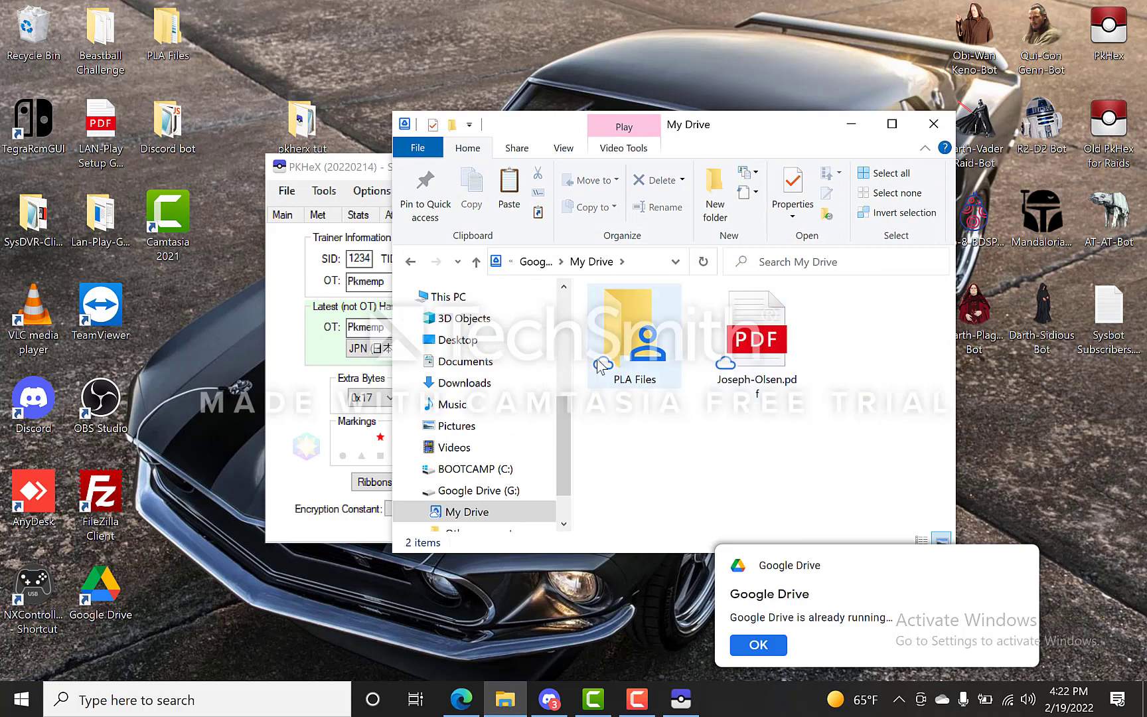
{"action": "double_click", "coordinate": [639, 346]}
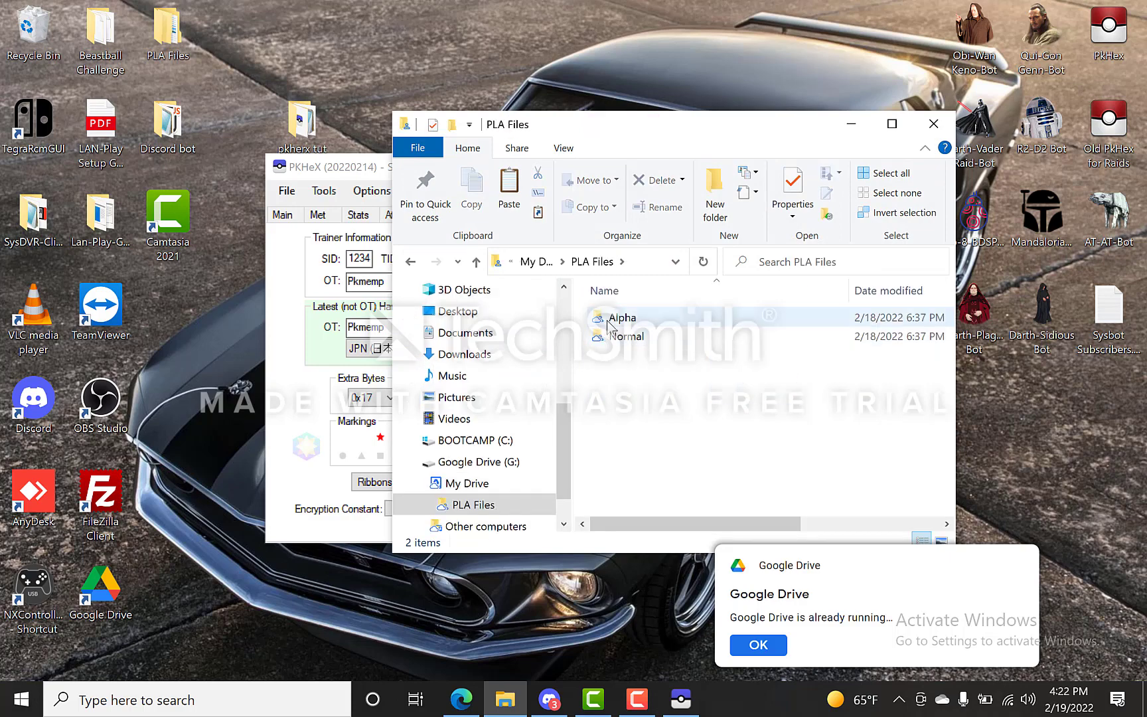
{"action": "double_click", "coordinate": [621, 319]}
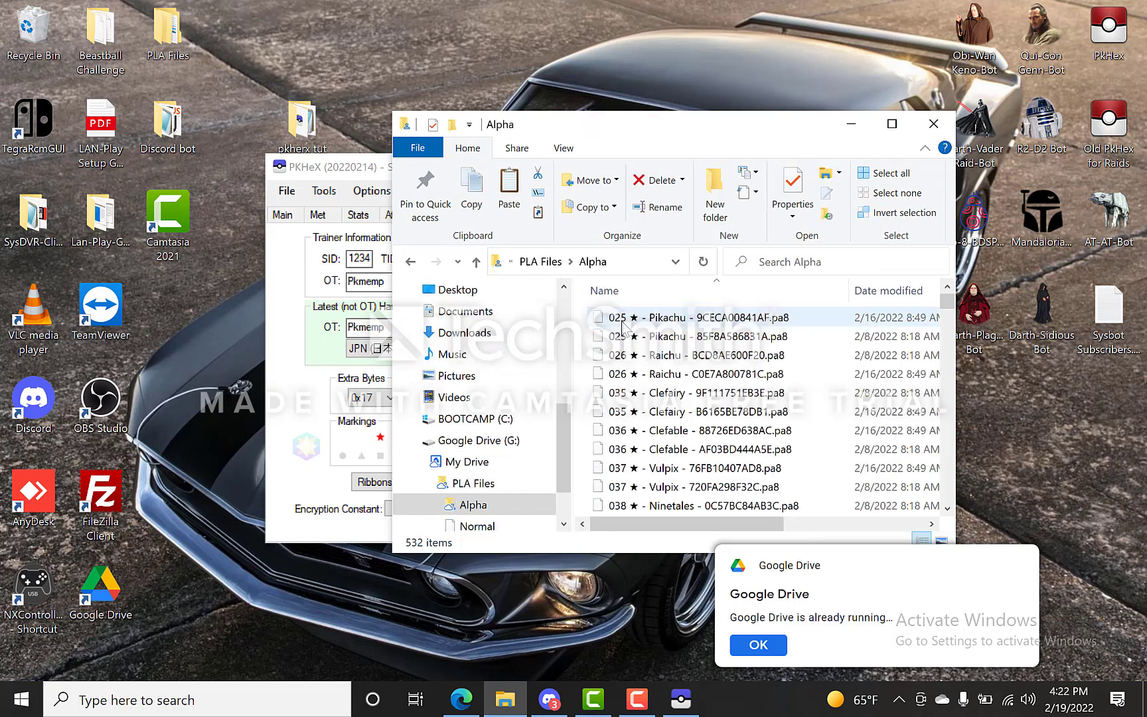
{"action": "scroll", "coordinate": [642, 350], "scroll_direction": "down", "scroll_amount": 20}
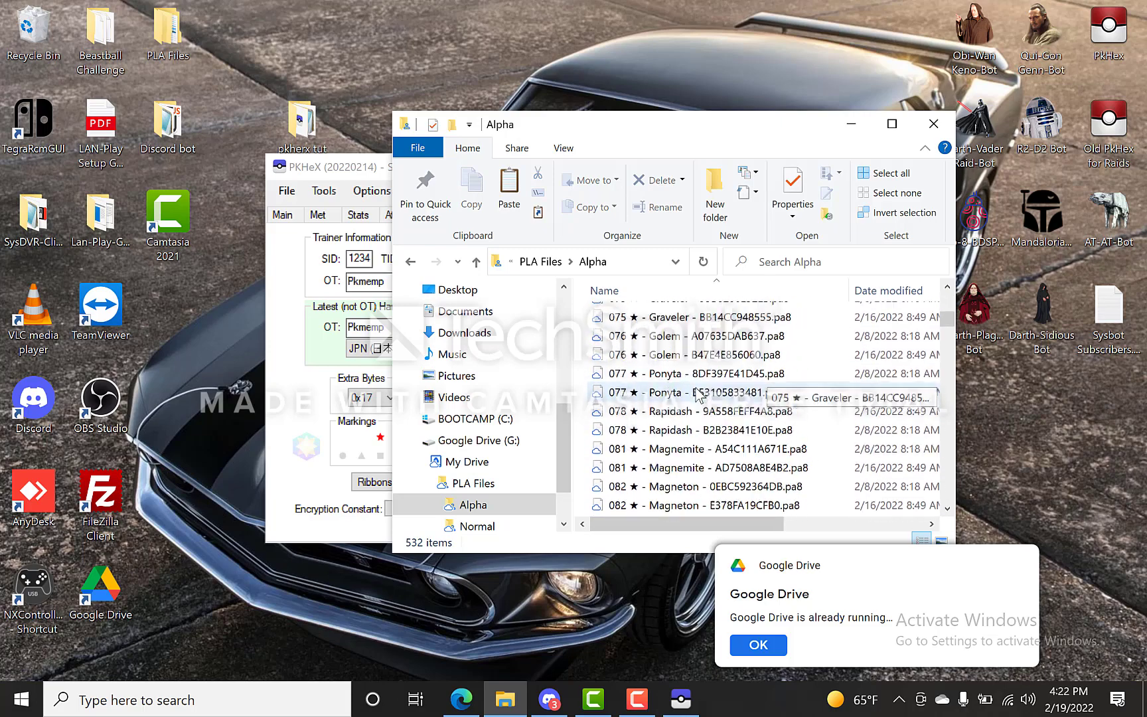
{"action": "scroll", "coordinate": [697, 395], "scroll_direction": "down", "scroll_amount": 15}
{"action": "left_click", "coordinate": [933, 124]}
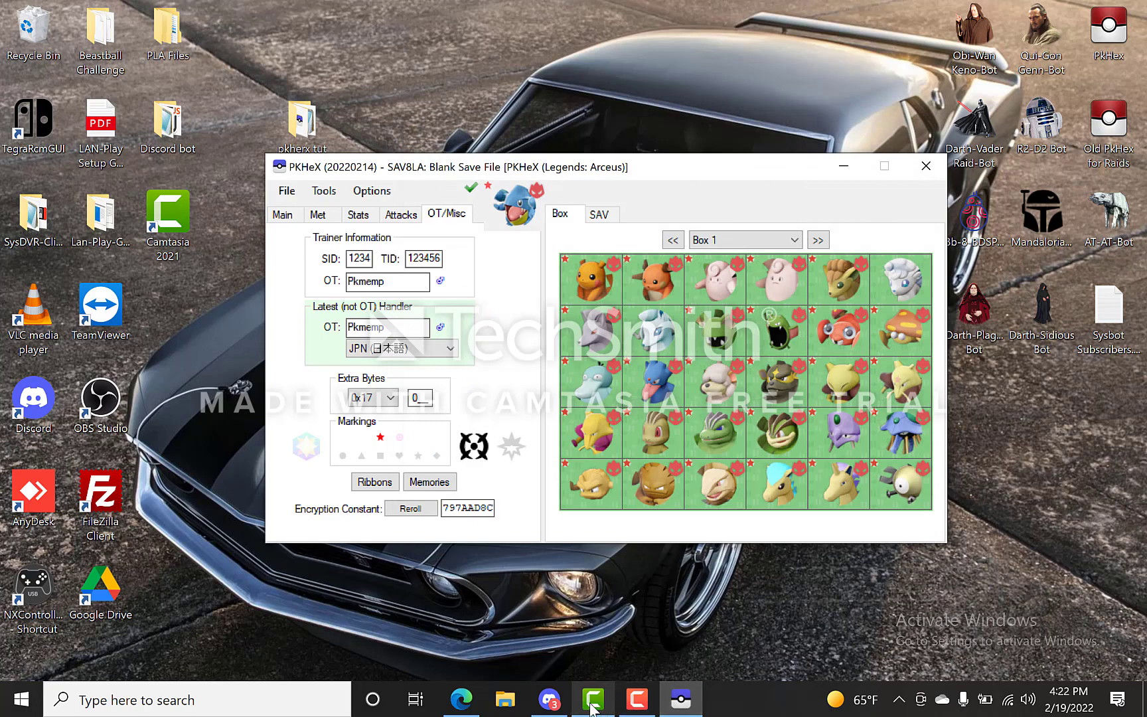
Switch to Discord and open the pla-shiny-pa8-files channel of The Pokemon Empire server
{"action": "mouse_move", "coordinate": [556, 705]}
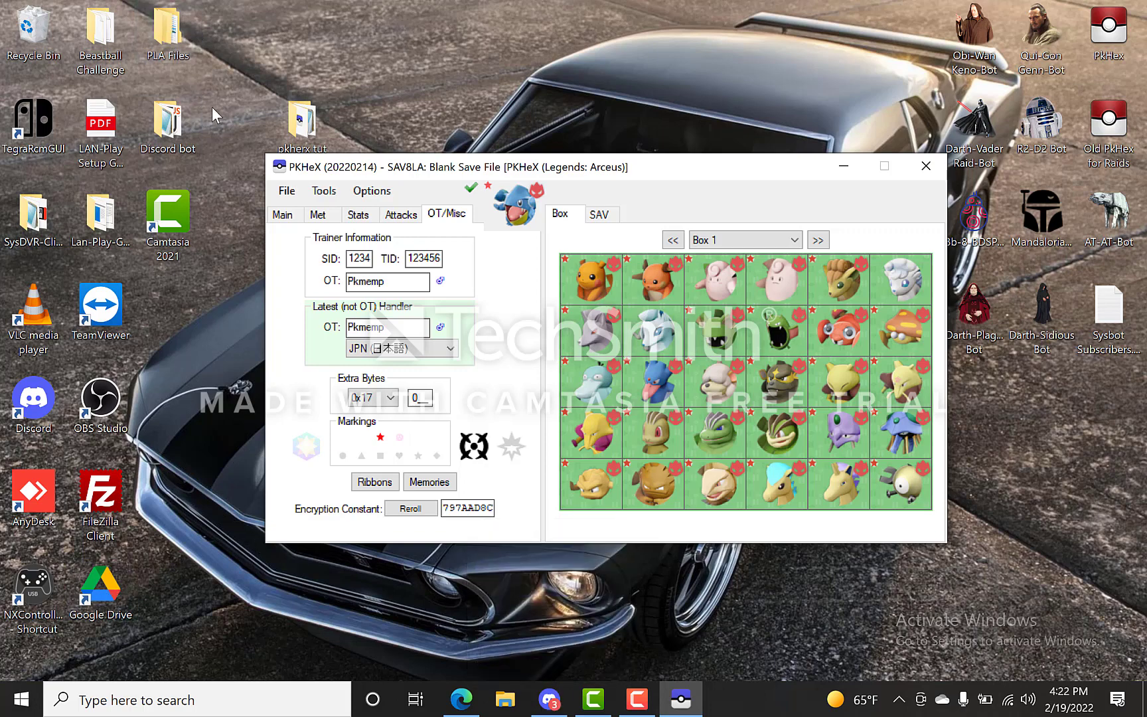
{"action": "left_click", "coordinate": [548, 698]}
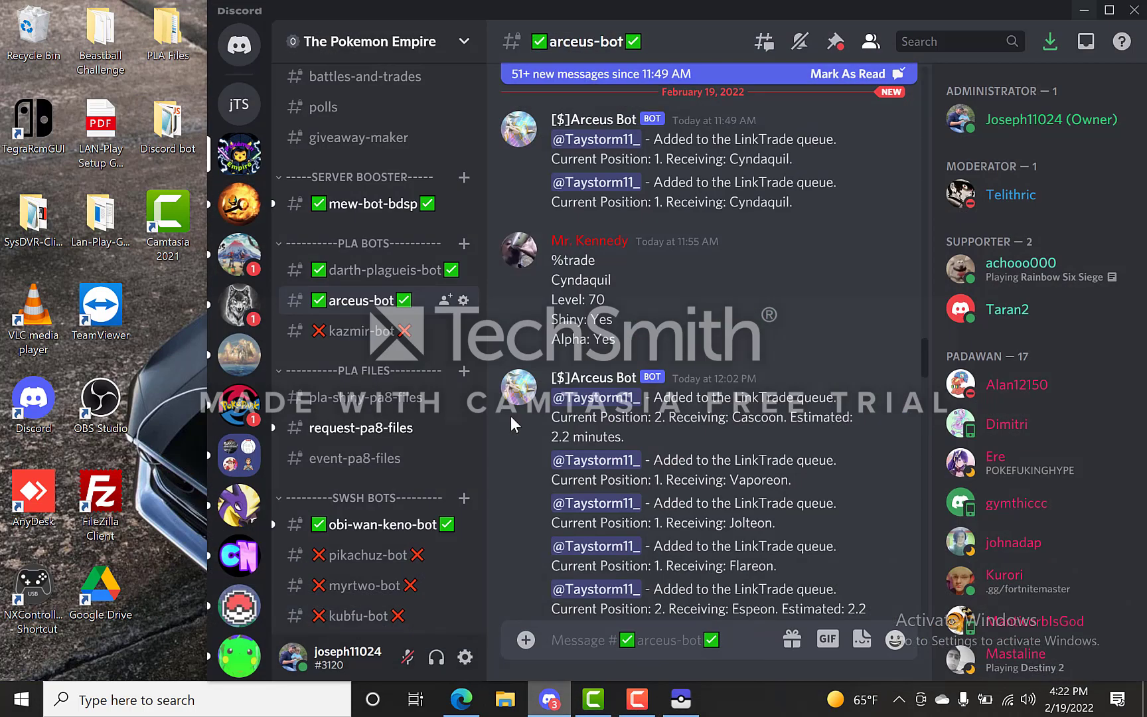
{"action": "left_click", "coordinate": [371, 401]}
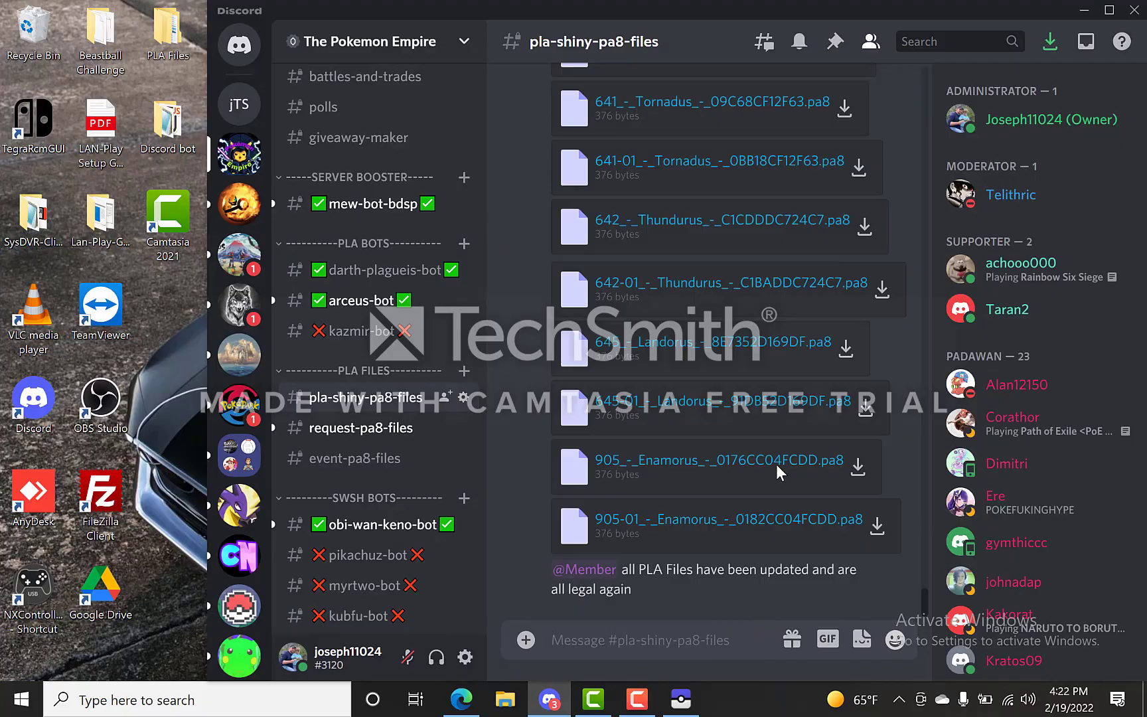
{"action": "left_click", "coordinate": [776, 464]}
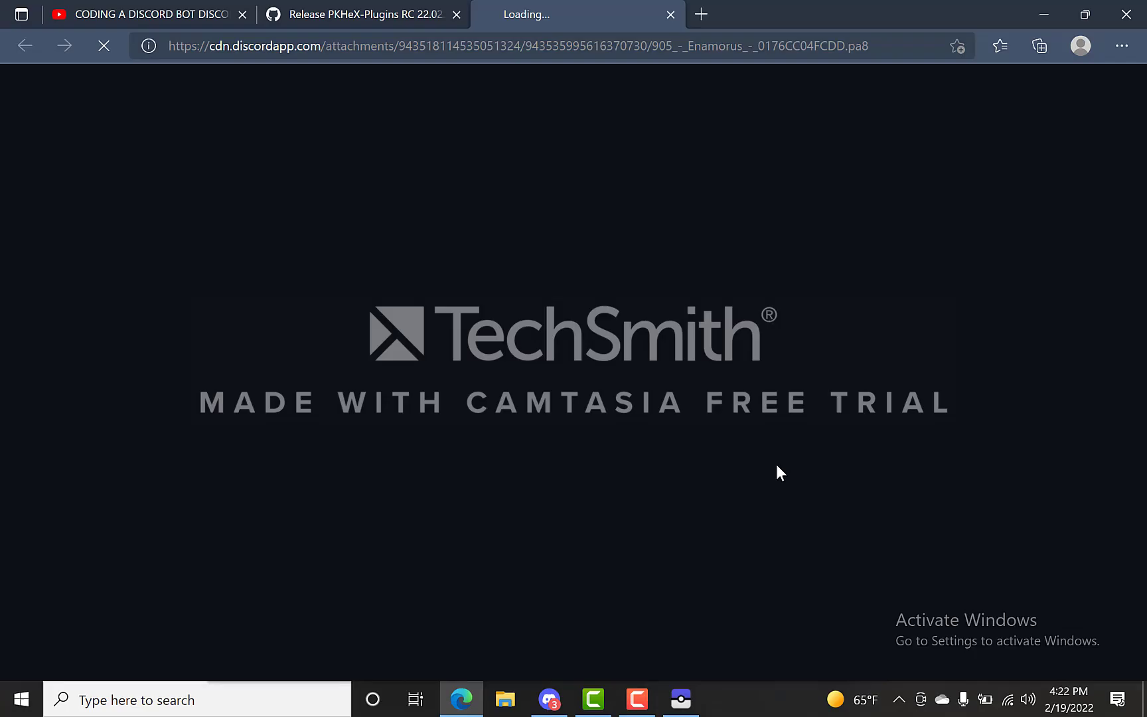
{"action": "left_click", "coordinate": [671, 15]}
{"action": "left_click", "coordinate": [1043, 14]}
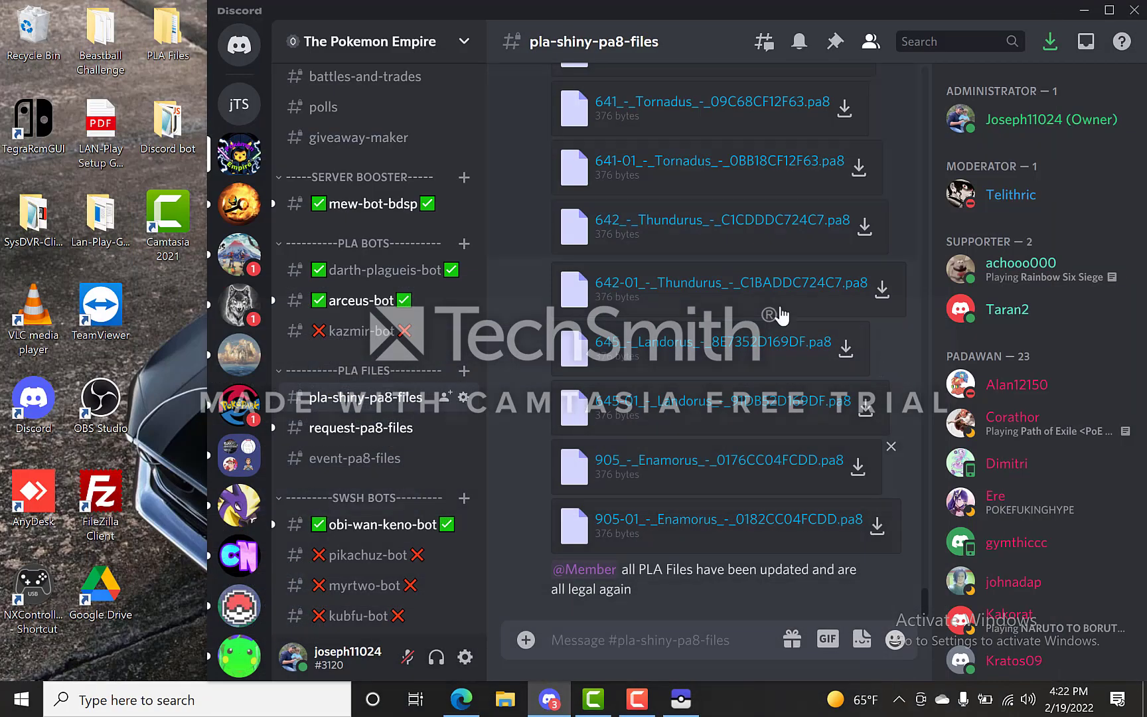
Look through the shared pa8 files listed under the shiny locked and alpha locked Pokémon heading
{"action": "scroll", "coordinate": [732, 362], "scroll_direction": "up", "scroll_amount": 10}
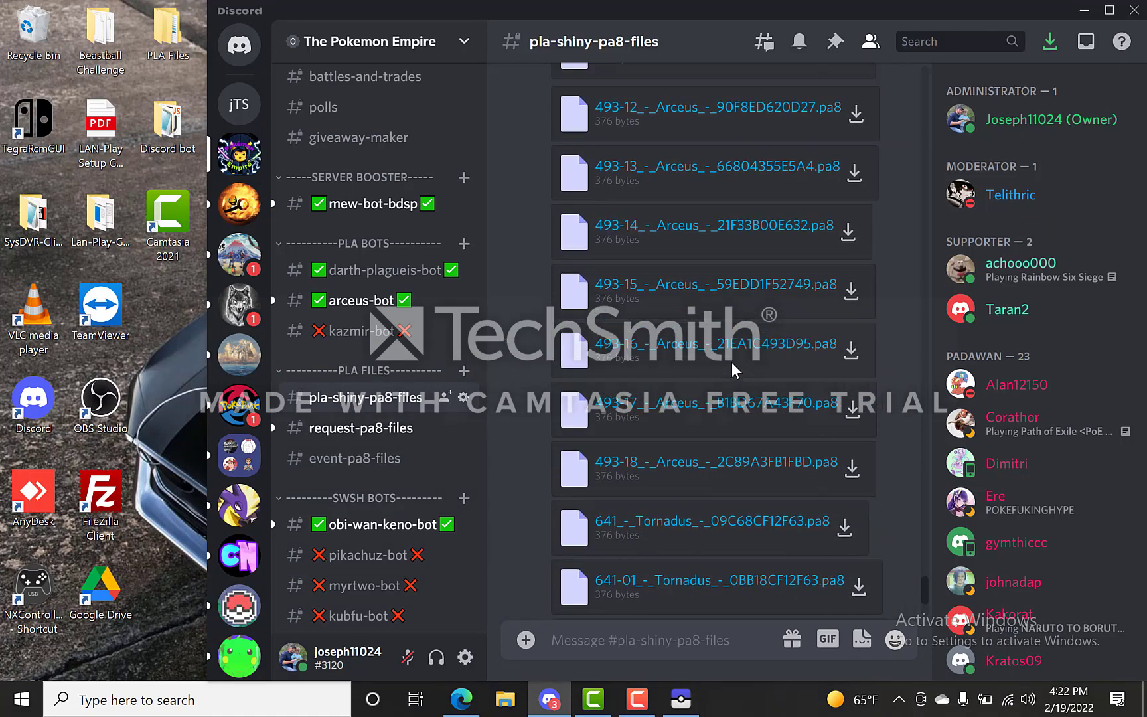
{"action": "scroll", "coordinate": [732, 361], "scroll_direction": "up", "scroll_amount": 20}
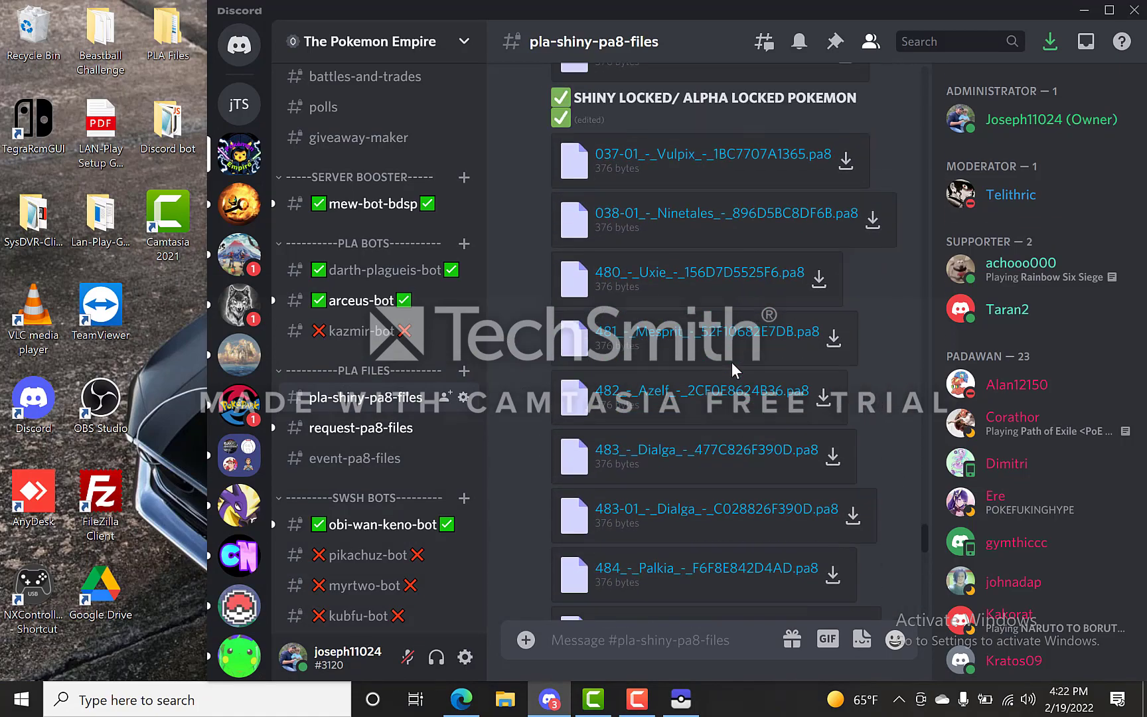
{"action": "scroll", "coordinate": [731, 362], "scroll_direction": "down", "scroll_amount": 5}
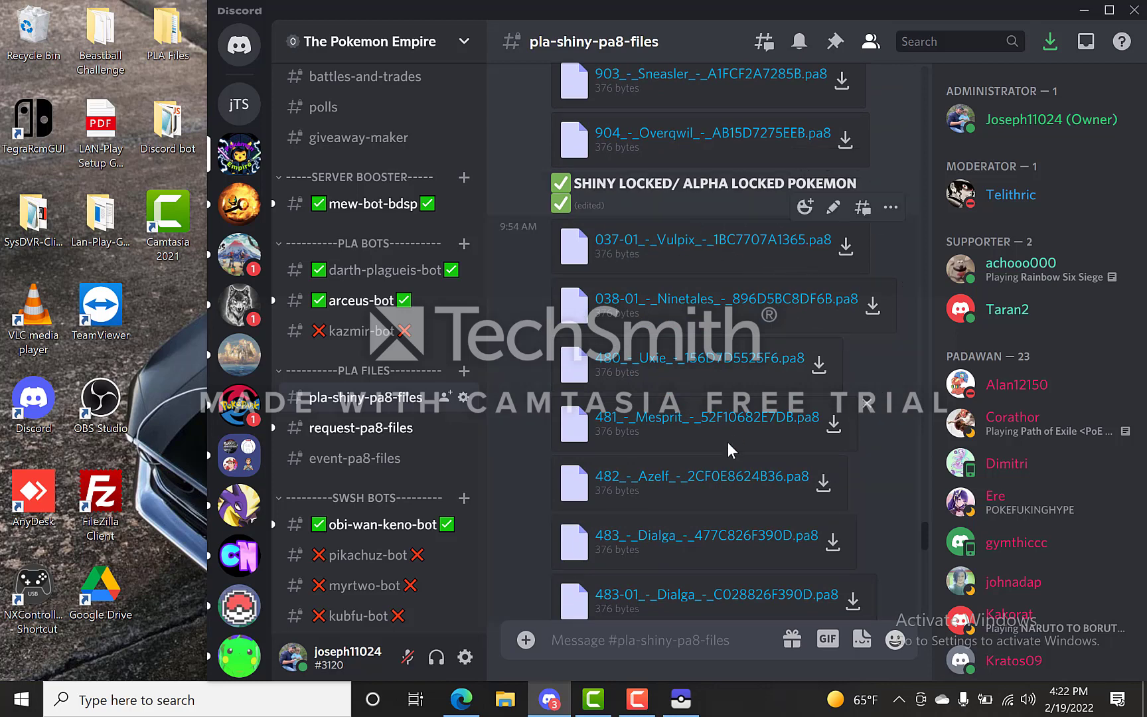
{"action": "scroll", "coordinate": [708, 478], "scroll_direction": "down", "scroll_amount": 15}
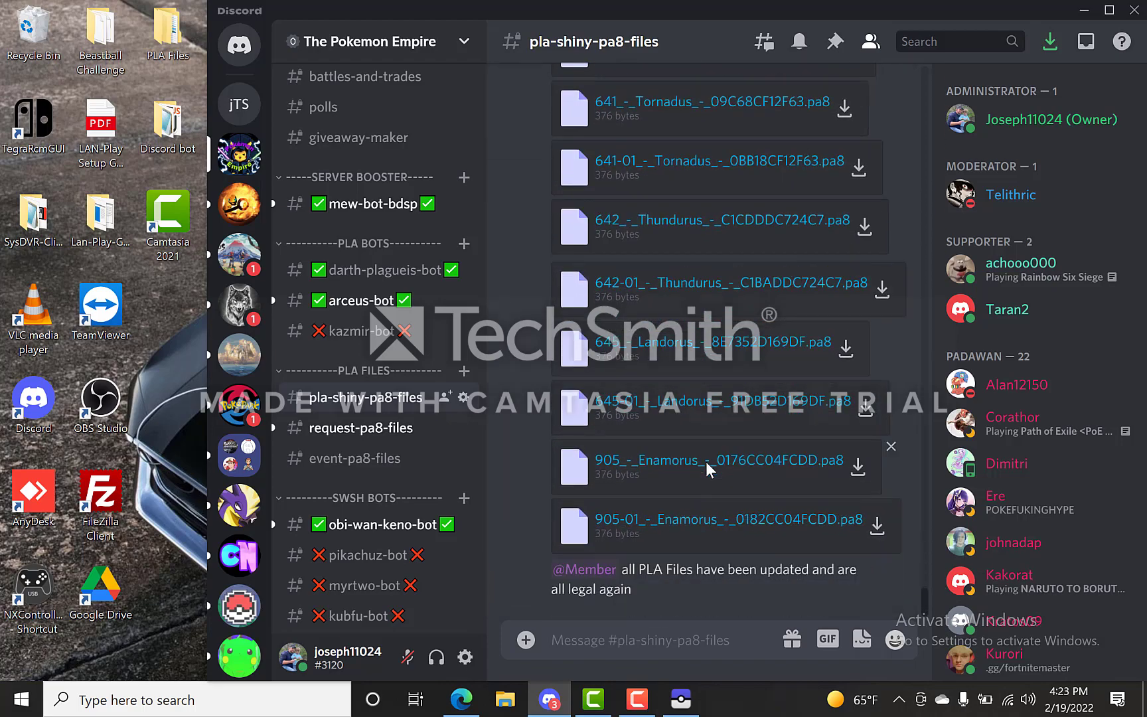
{"action": "scroll", "coordinate": [707, 465], "scroll_direction": "up", "scroll_amount": 10}
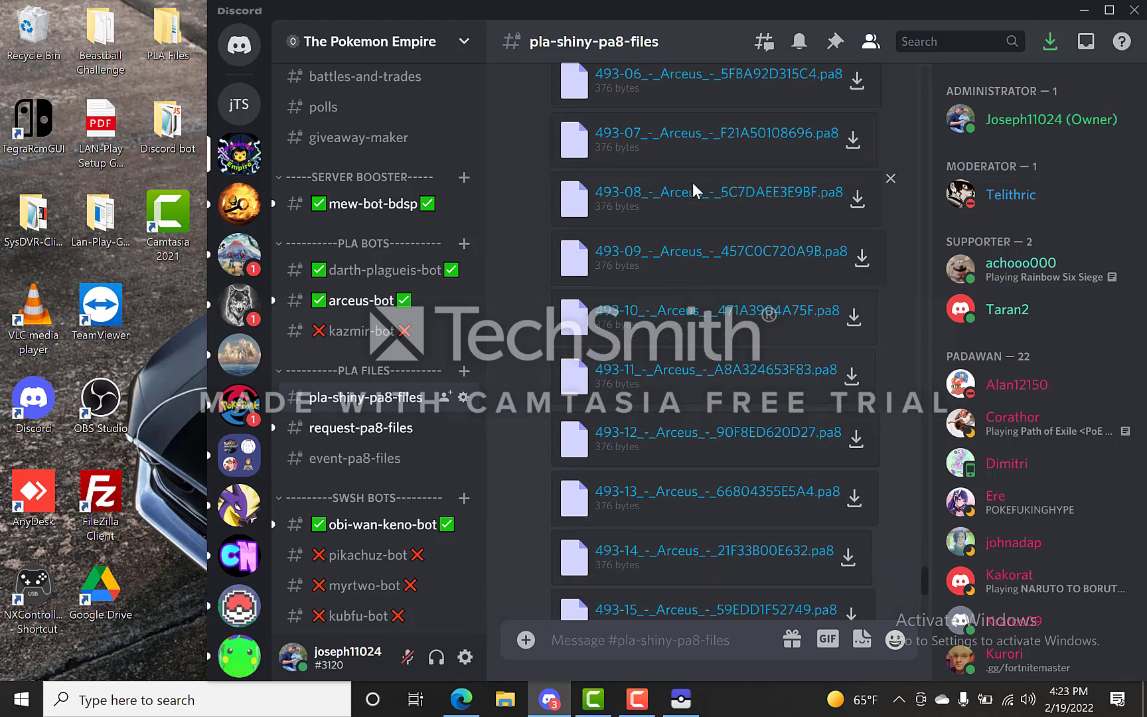
{"action": "scroll", "coordinate": [710, 465], "scroll_direction": "up", "scroll_amount": 10}
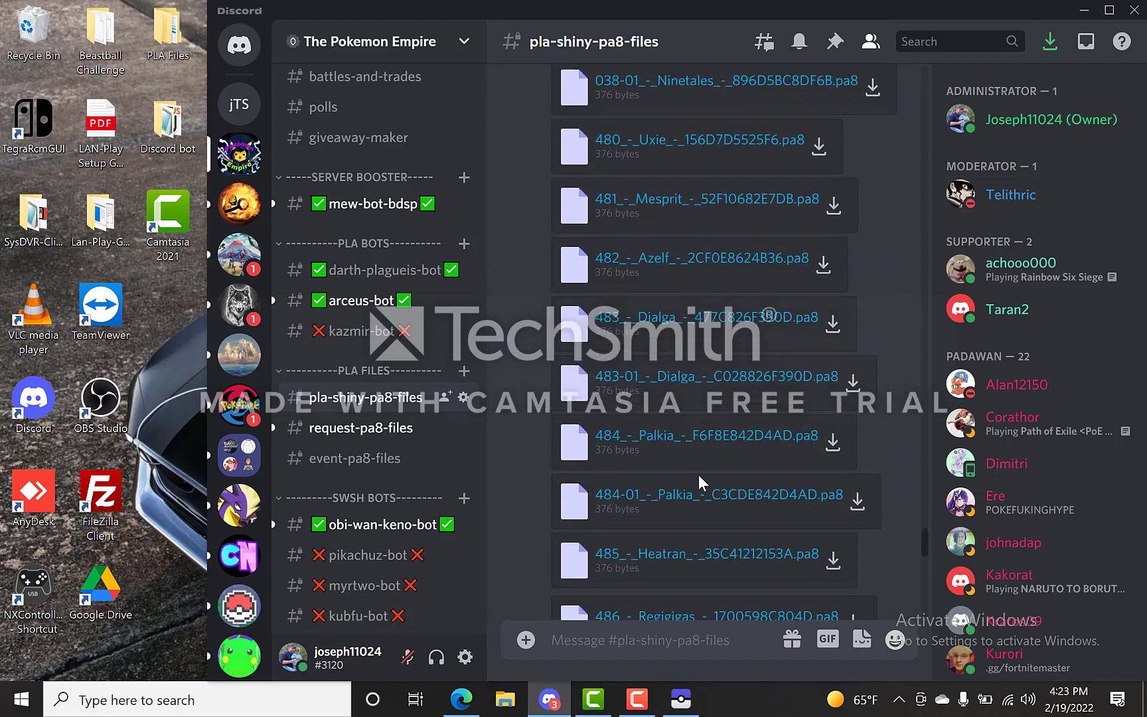
{"action": "scroll", "coordinate": [698, 479], "scroll_direction": "up", "scroll_amount": 2}
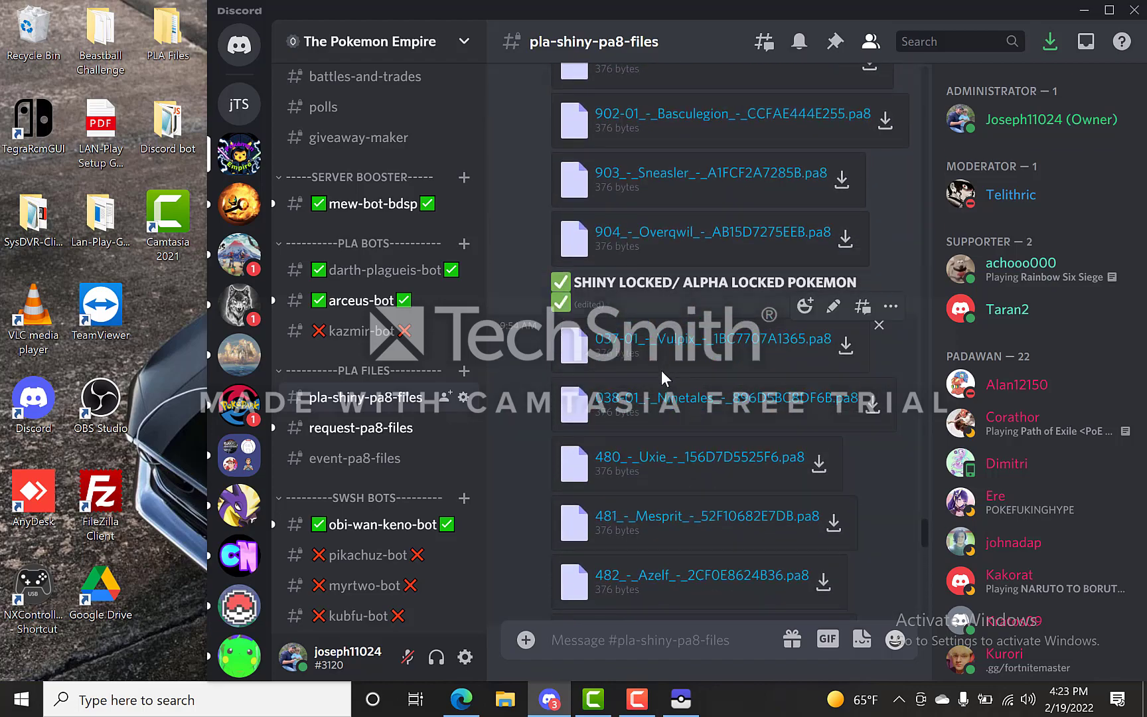
Browse the shared shiny alpha pa8 files back to the first entries at the start of the channel
{"action": "scroll", "coordinate": [663, 369], "scroll_direction": "up", "scroll_amount": 3}
{"action": "scroll", "coordinate": [686, 220], "scroll_direction": "up", "scroll_amount": 5}
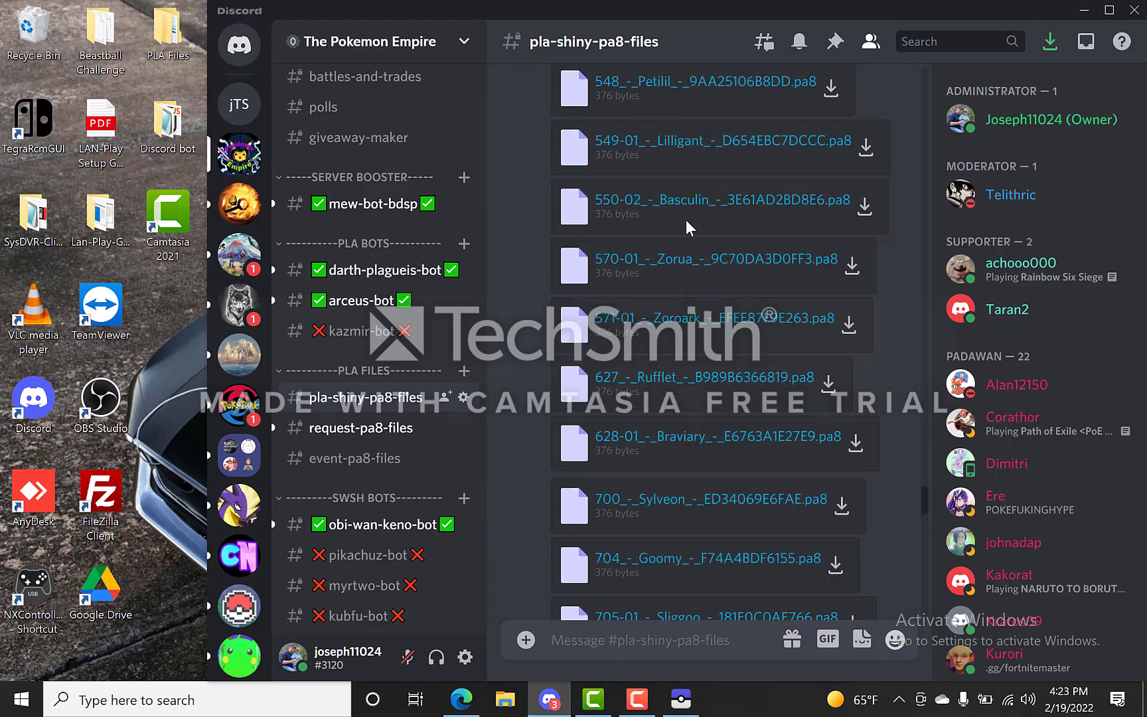
{"action": "scroll", "coordinate": [685, 220], "scroll_direction": "up", "scroll_amount": 20}
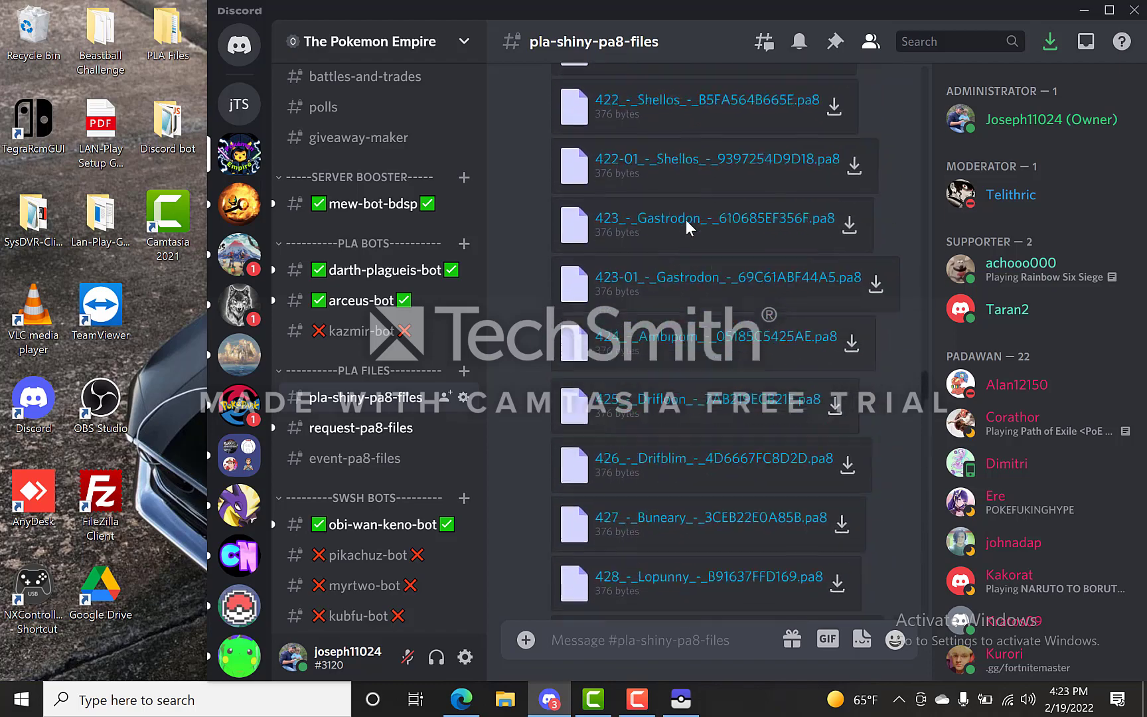
{"action": "scroll", "coordinate": [686, 220], "scroll_direction": "up", "scroll_amount": 20}
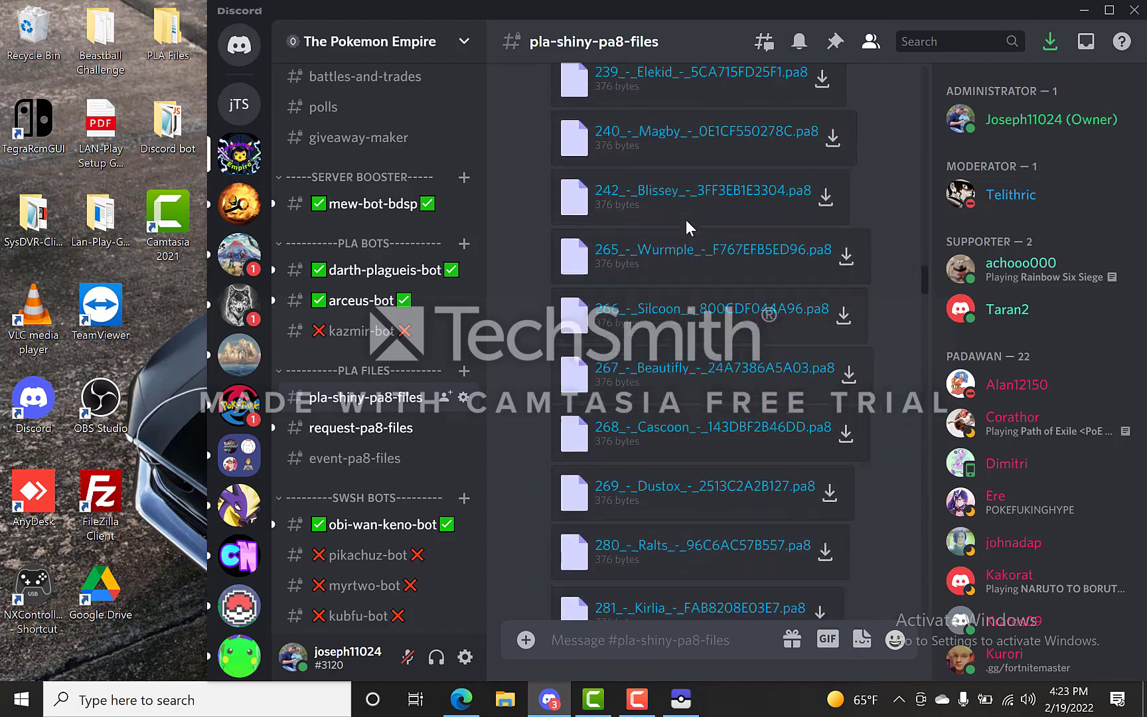
{"action": "scroll", "coordinate": [685, 227], "scroll_direction": "up", "scroll_amount": 20}
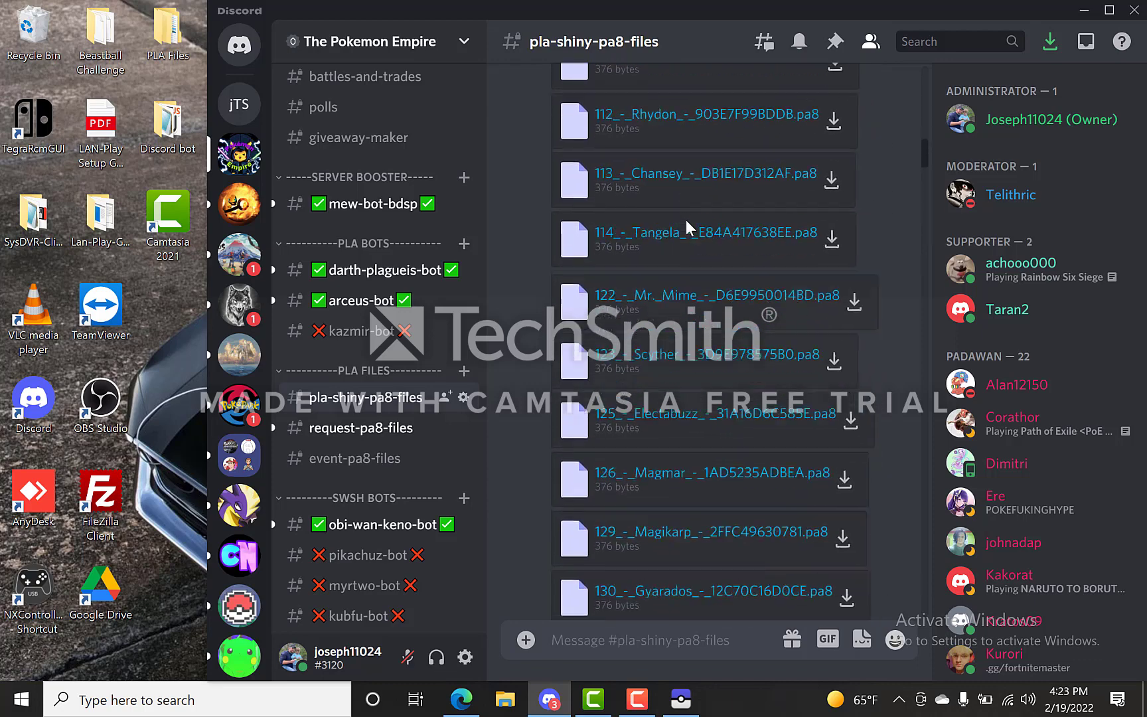
{"action": "scroll", "coordinate": [685, 220], "scroll_direction": "up", "scroll_amount": 15}
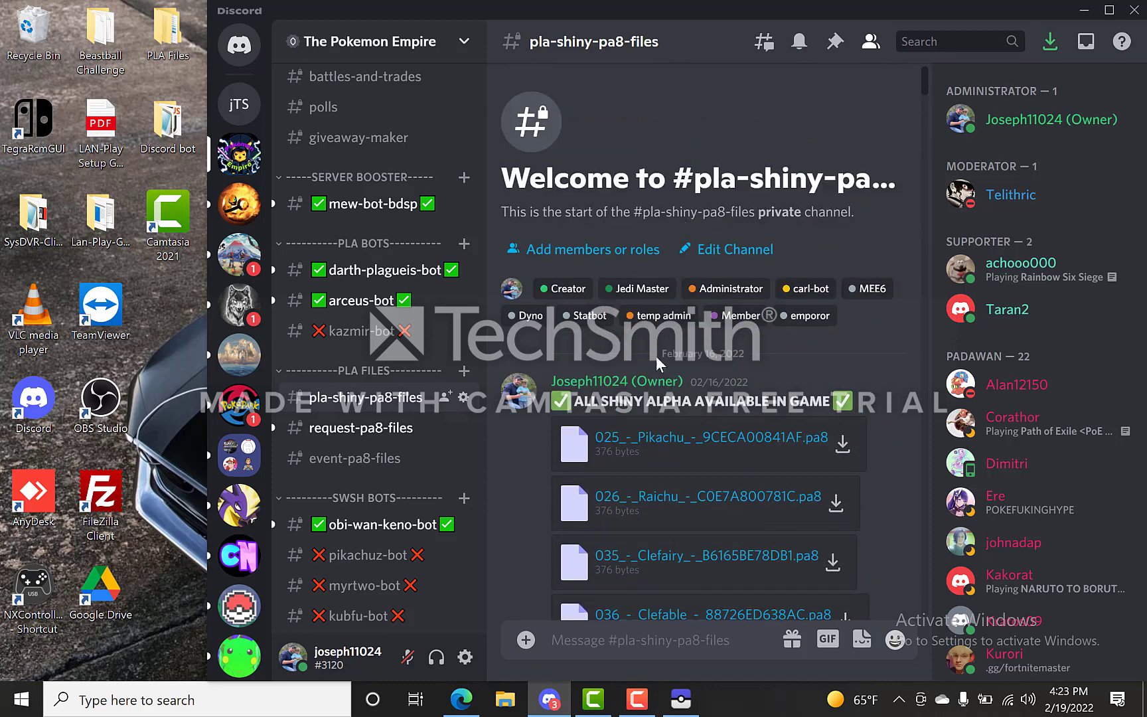
{"action": "scroll", "coordinate": [643, 358], "scroll_direction": "down", "scroll_amount": 5}
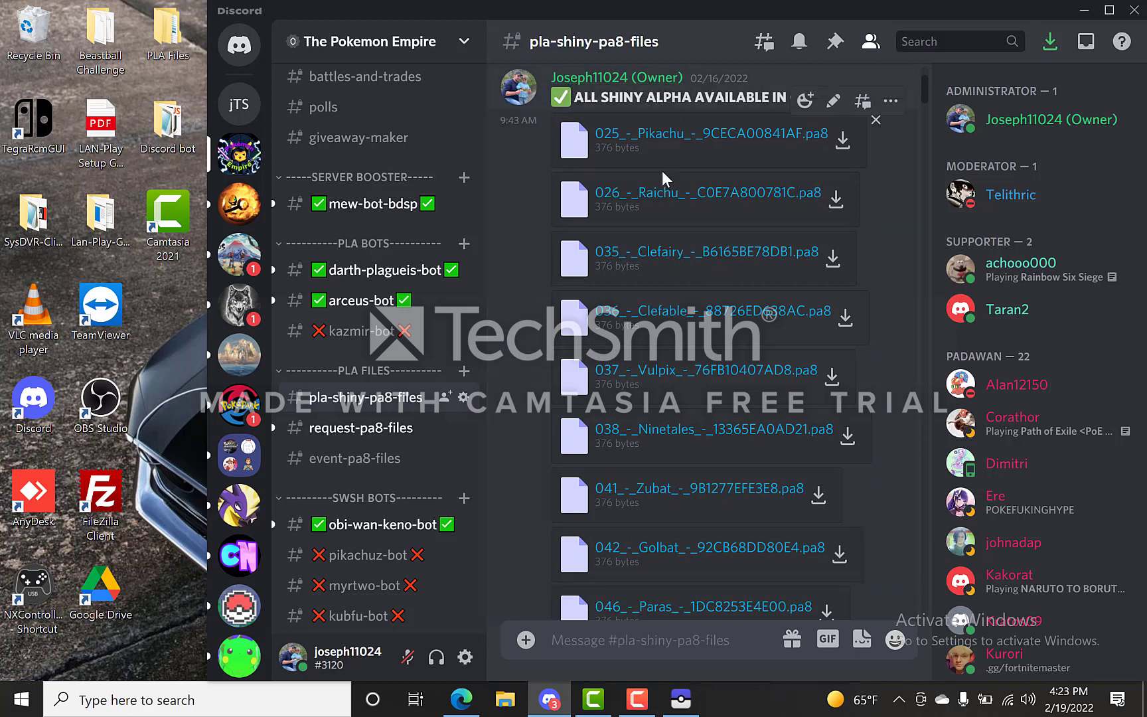
{"action": "scroll", "coordinate": [711, 241], "scroll_direction": "up", "scroll_amount": 1}
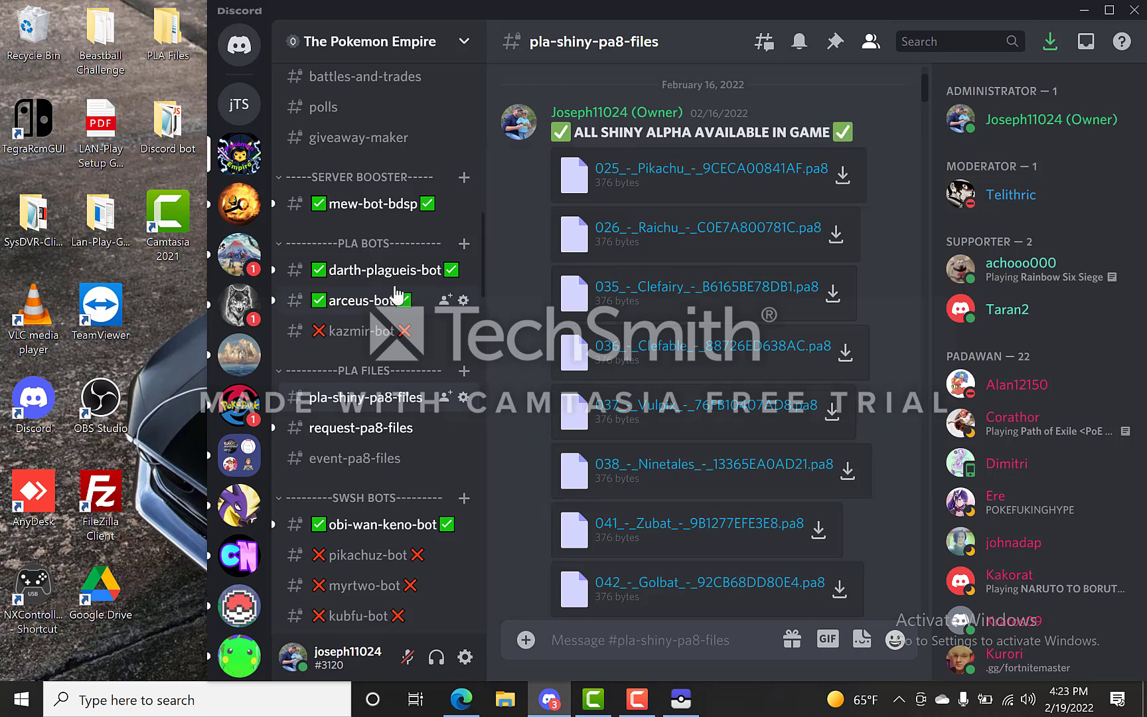
Open the help-desk channel in the Help Center category of The Pokemon Empire server
{"action": "scroll", "coordinate": [398, 290], "scroll_direction": "up", "scroll_amount": 3}
{"action": "scroll", "coordinate": [397, 290], "scroll_direction": "up", "scroll_amount": 10}
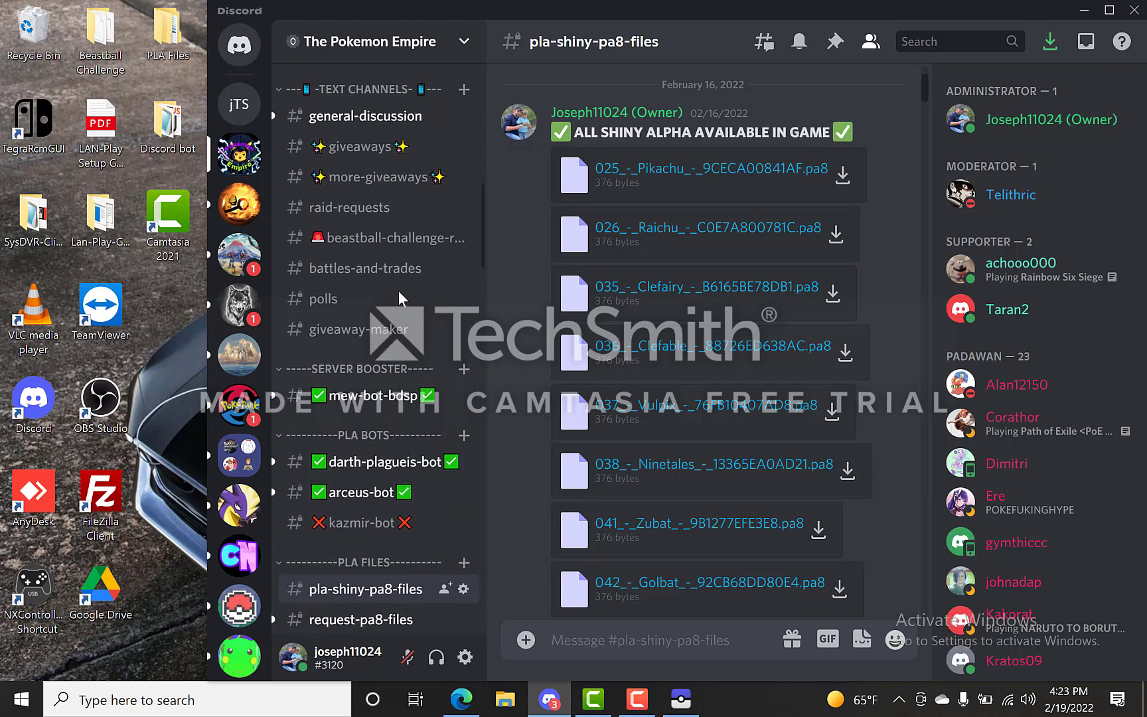
{"action": "scroll", "coordinate": [397, 290], "scroll_direction": "up", "scroll_amount": 4}
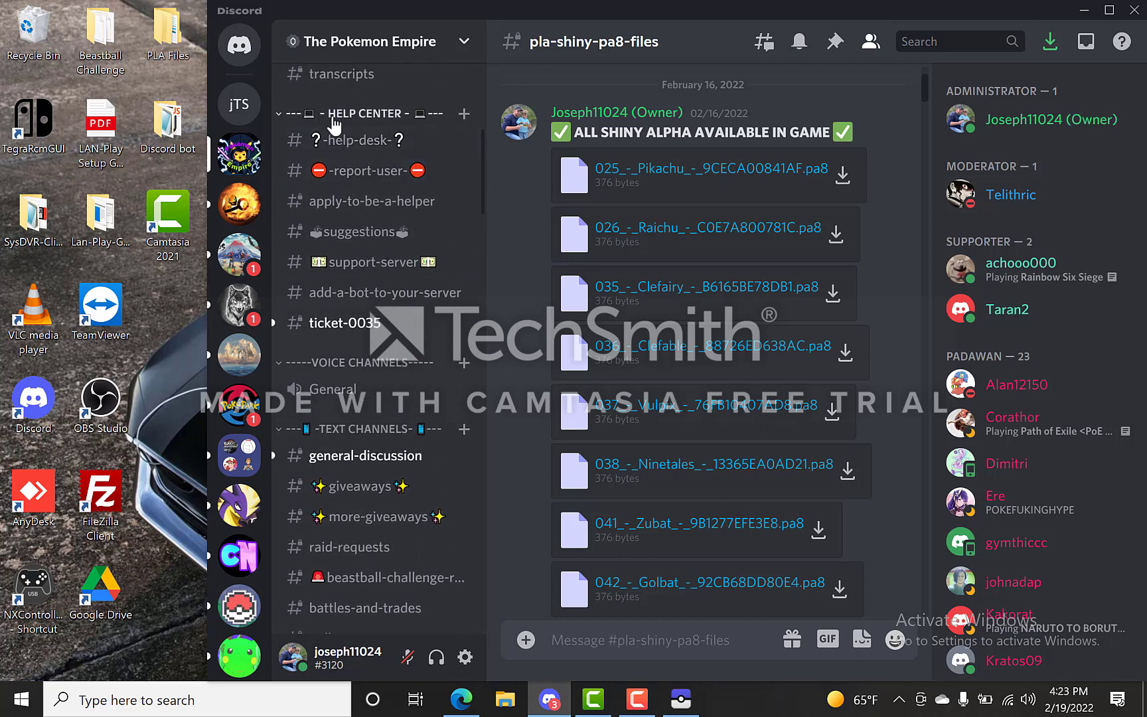
{"action": "left_click", "coordinate": [380, 142]}
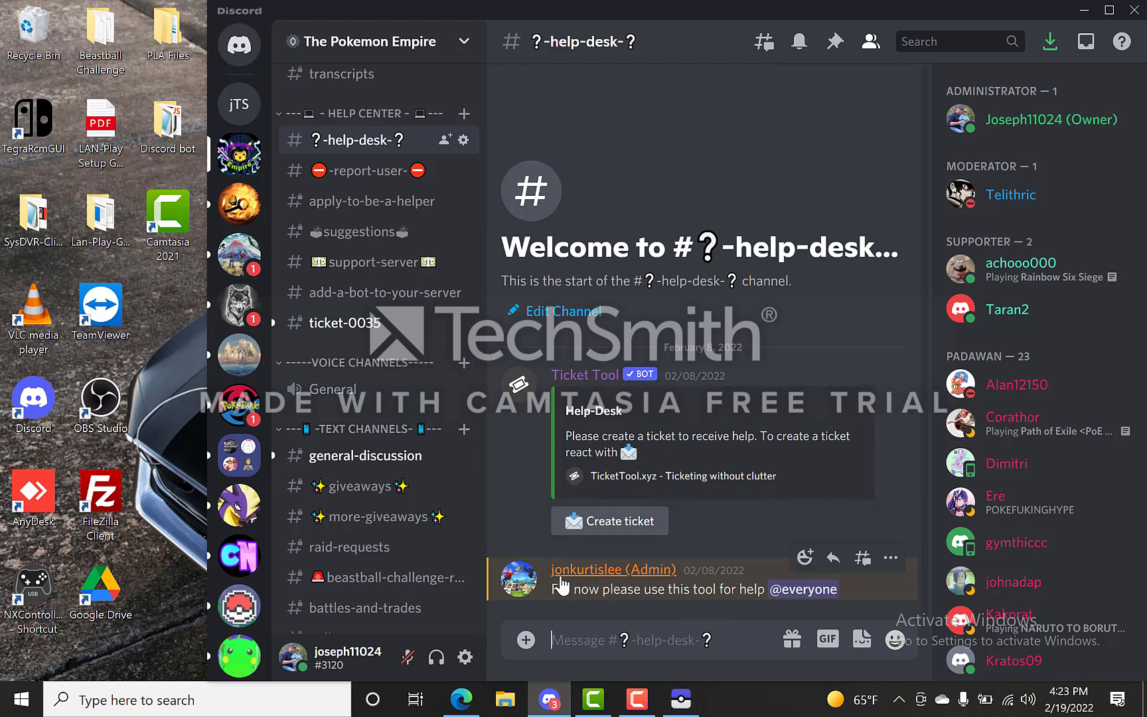
Open the private ticket channel in the Help Center category and read the support request in it
{"action": "left_click", "coordinate": [366, 325]}
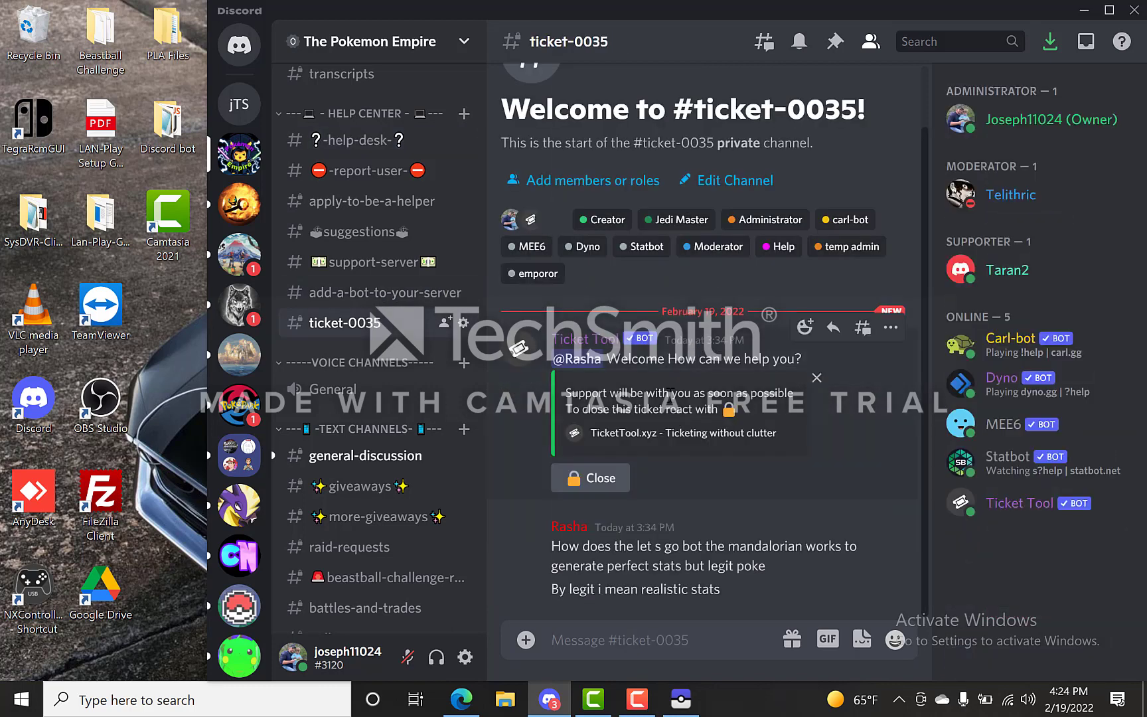
{"action": "scroll", "coordinate": [735, 477], "scroll_direction": "up", "scroll_amount": 2}
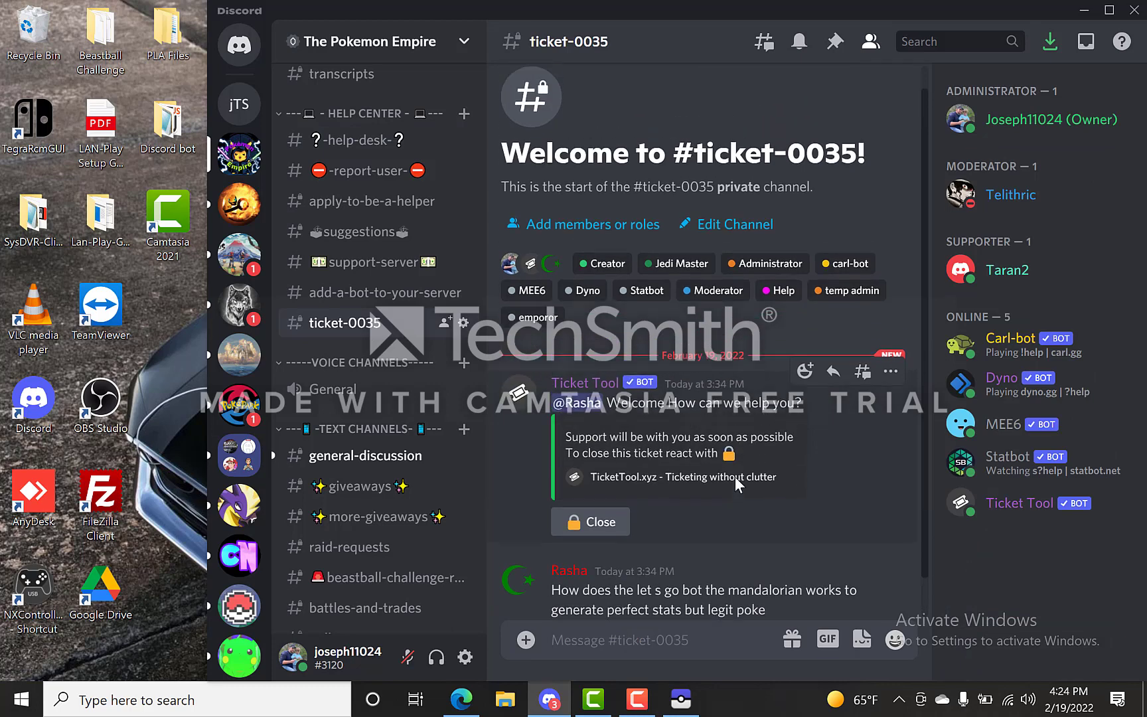
{"action": "scroll", "coordinate": [735, 477], "scroll_direction": "down", "scroll_amount": 2}
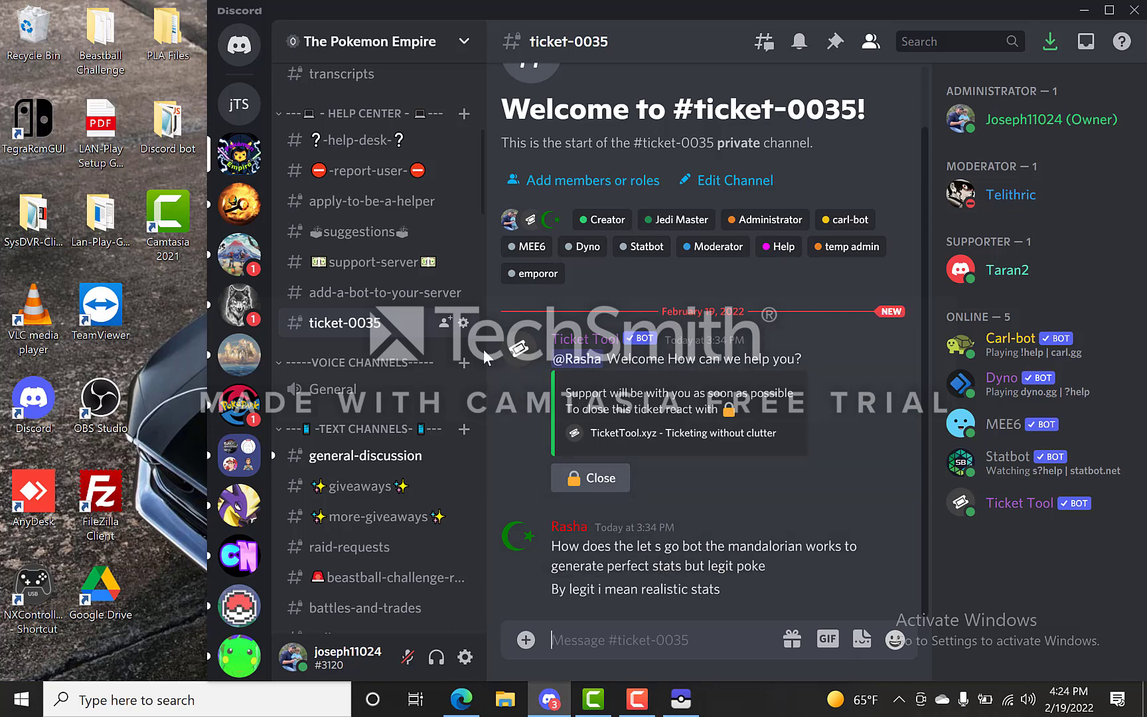
Browse the server's channel list down to the Pokémon League and Elite 4 categories and back to the Help Center
{"action": "scroll", "coordinate": [413, 329], "scroll_direction": "up", "scroll_amount": 3}
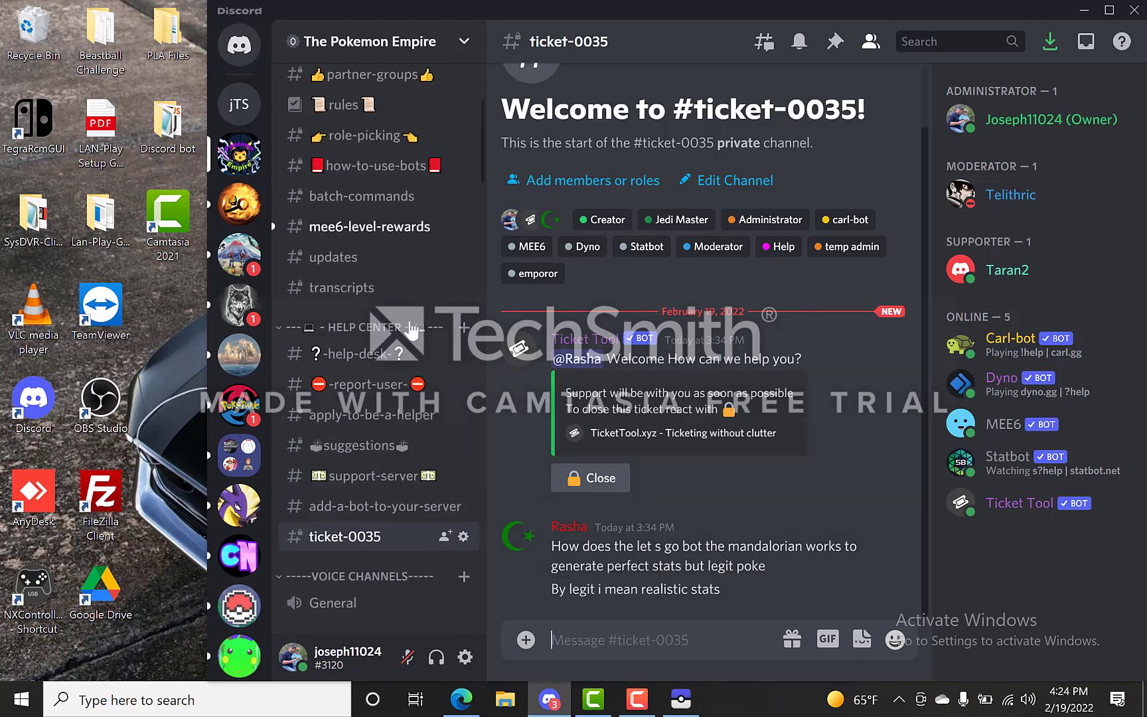
{"action": "scroll", "coordinate": [410, 320], "scroll_direction": "up", "scroll_amount": 2}
{"action": "scroll", "coordinate": [409, 320], "scroll_direction": "down", "scroll_amount": 15}
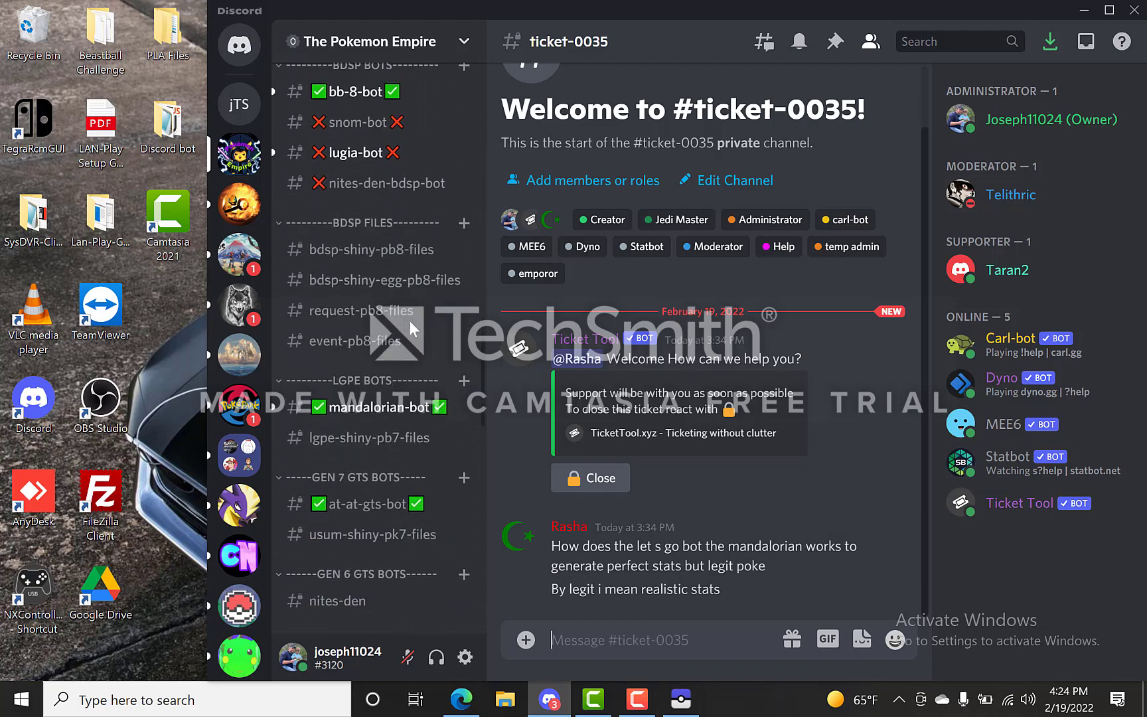
{"action": "scroll", "coordinate": [409, 321], "scroll_direction": "down", "scroll_amount": 15}
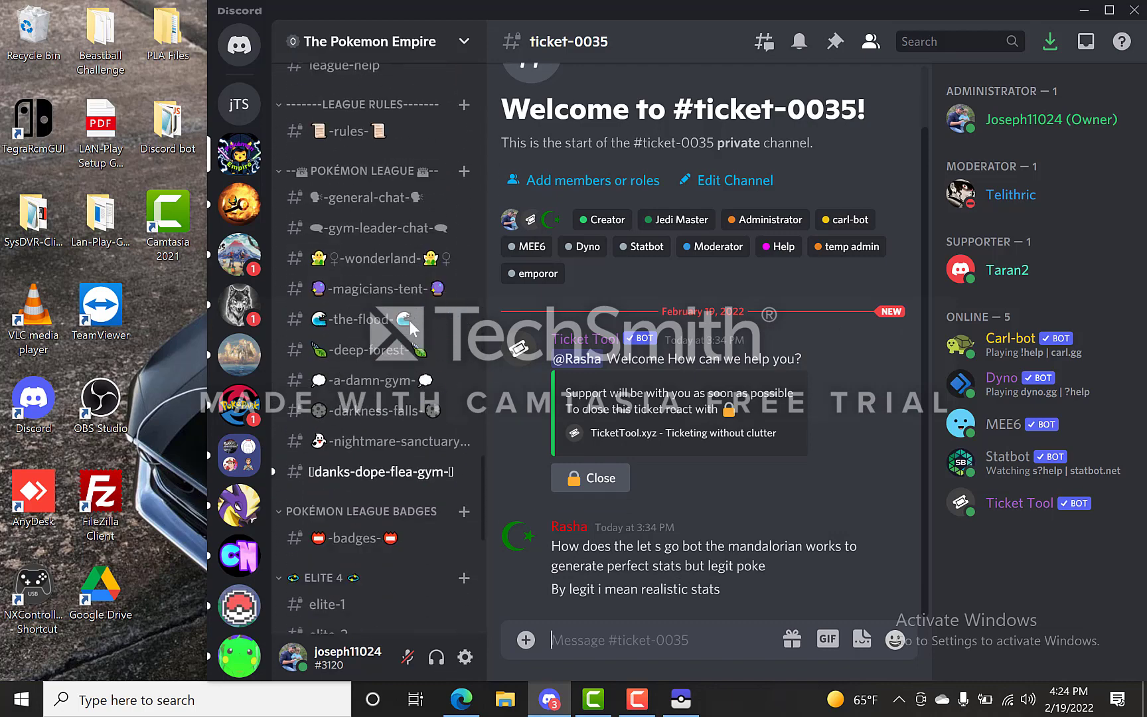
{"action": "scroll", "coordinate": [410, 321], "scroll_direction": "up", "scroll_amount": 8}
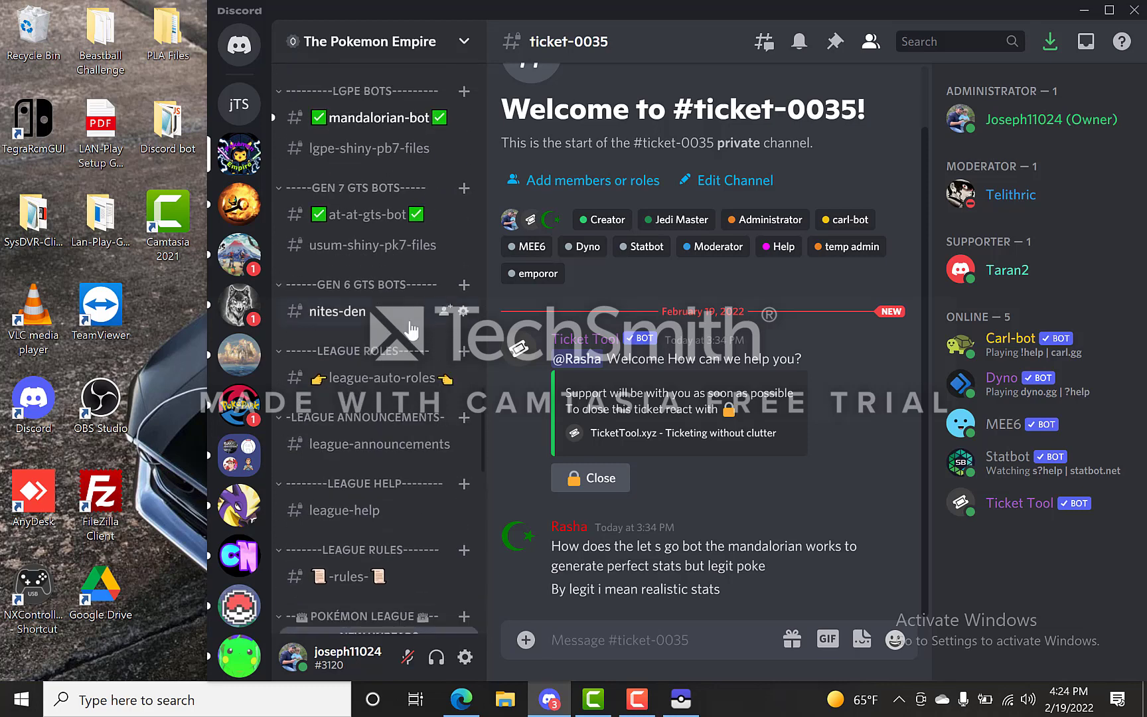
{"action": "scroll", "coordinate": [410, 322], "scroll_direction": "up", "scroll_amount": 5}
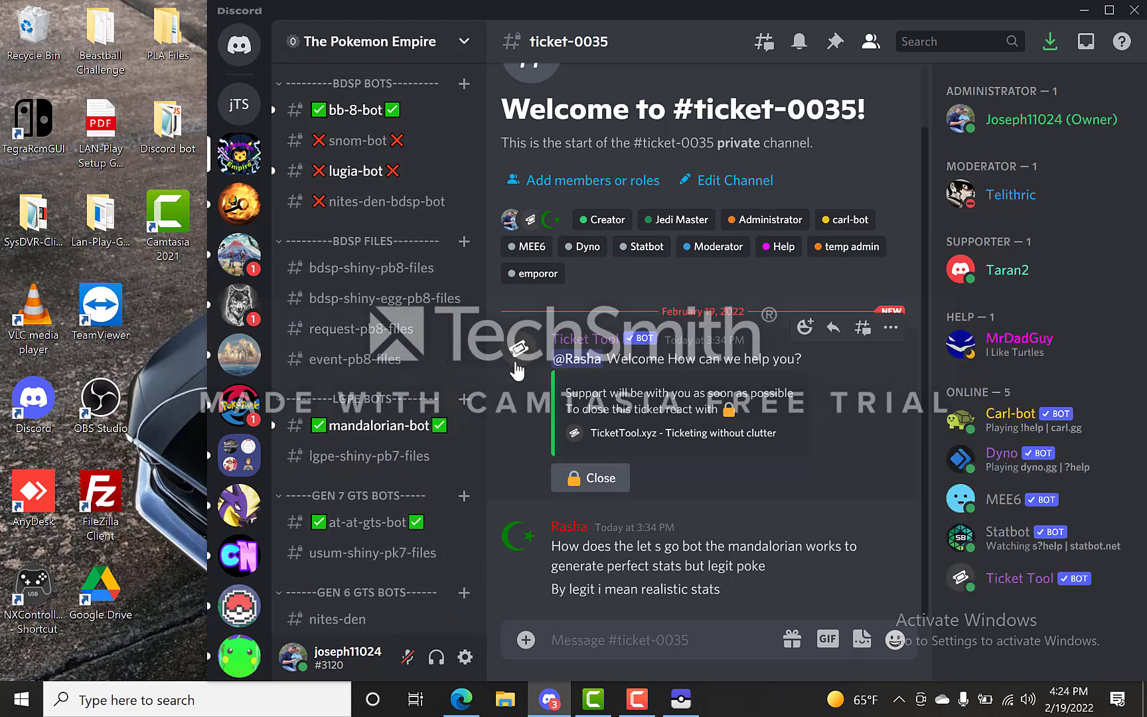
{"action": "scroll", "coordinate": [382, 308], "scroll_direction": "up", "scroll_amount": 10}
{"action": "scroll", "coordinate": [418, 297], "scroll_direction": "up", "scroll_amount": 10}
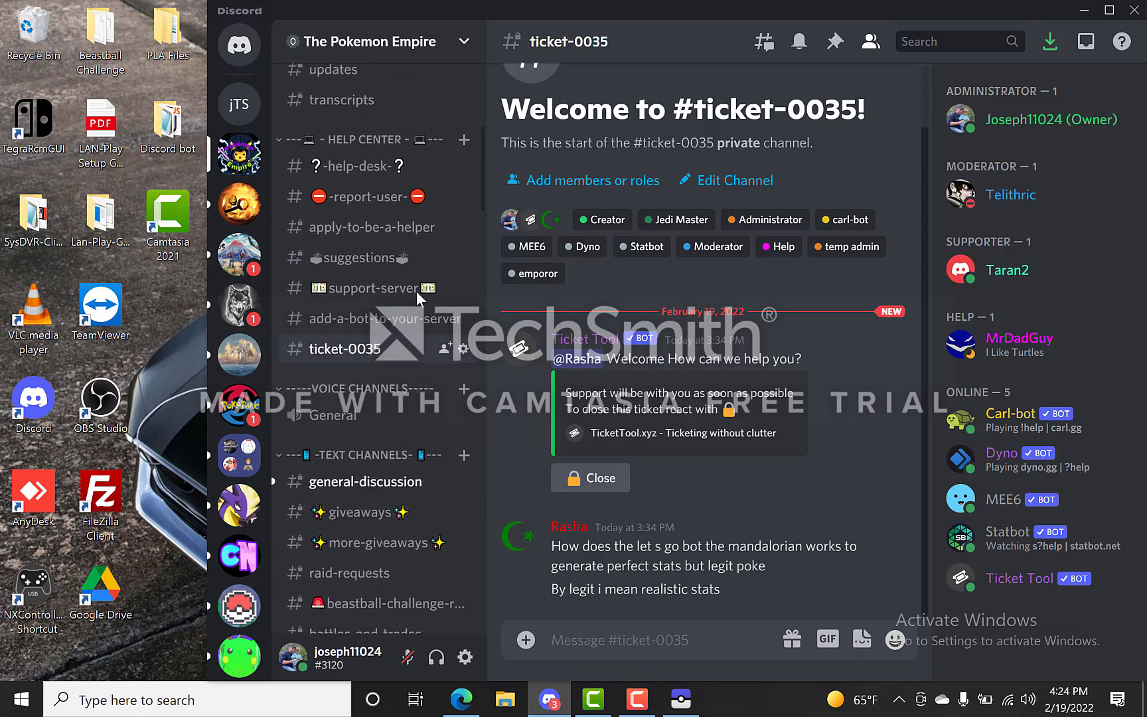
Look through the PLA, SWSH and BDSP bot and file channels and return to the start of the channel list
{"action": "scroll", "coordinate": [418, 298], "scroll_direction": "down", "scroll_amount": 7}
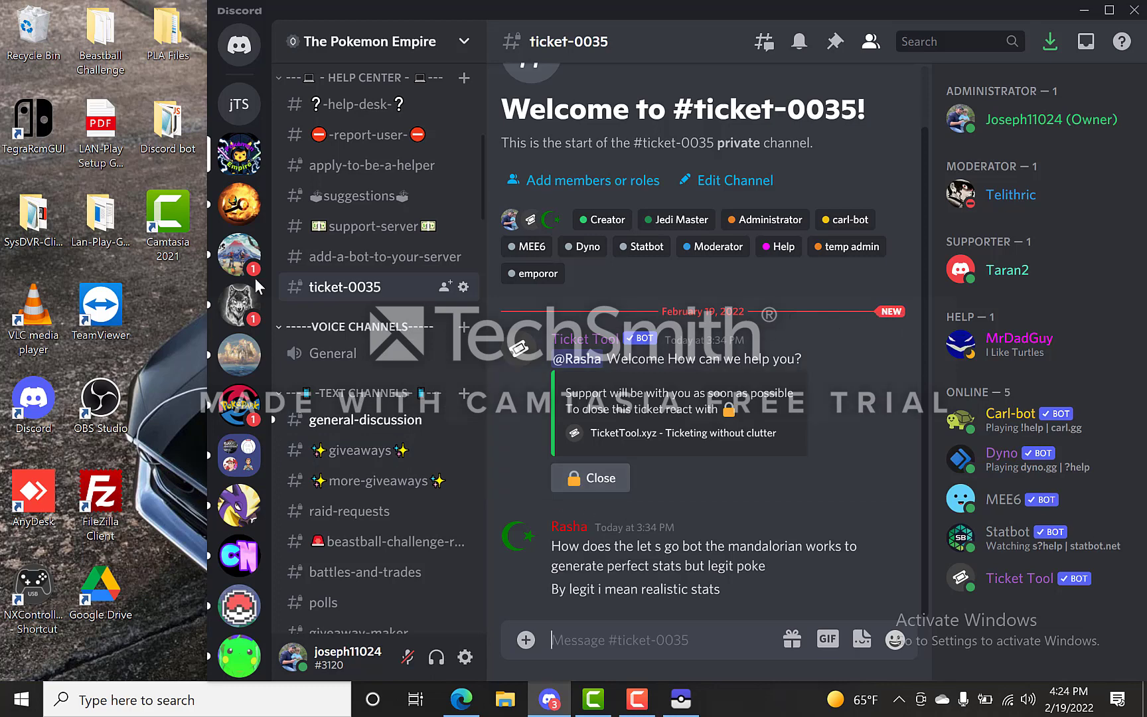
{"action": "scroll", "coordinate": [382, 398], "scroll_direction": "down", "scroll_amount": 1}
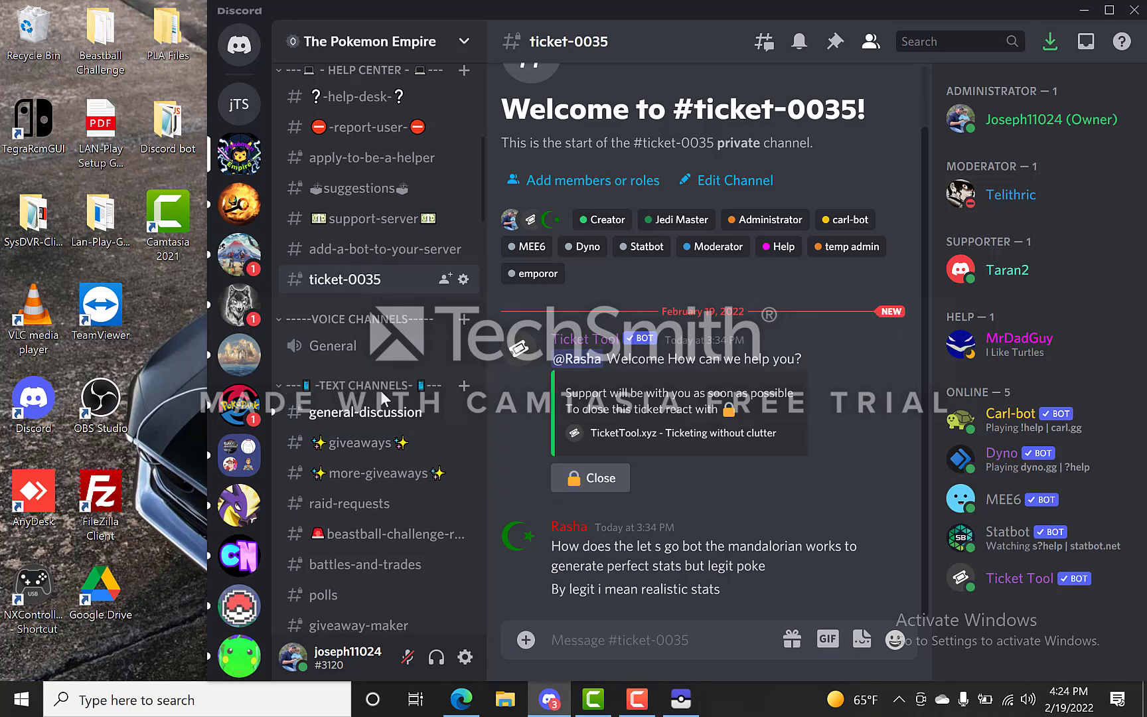
{"action": "scroll", "coordinate": [381, 397], "scroll_direction": "down", "scroll_amount": 7}
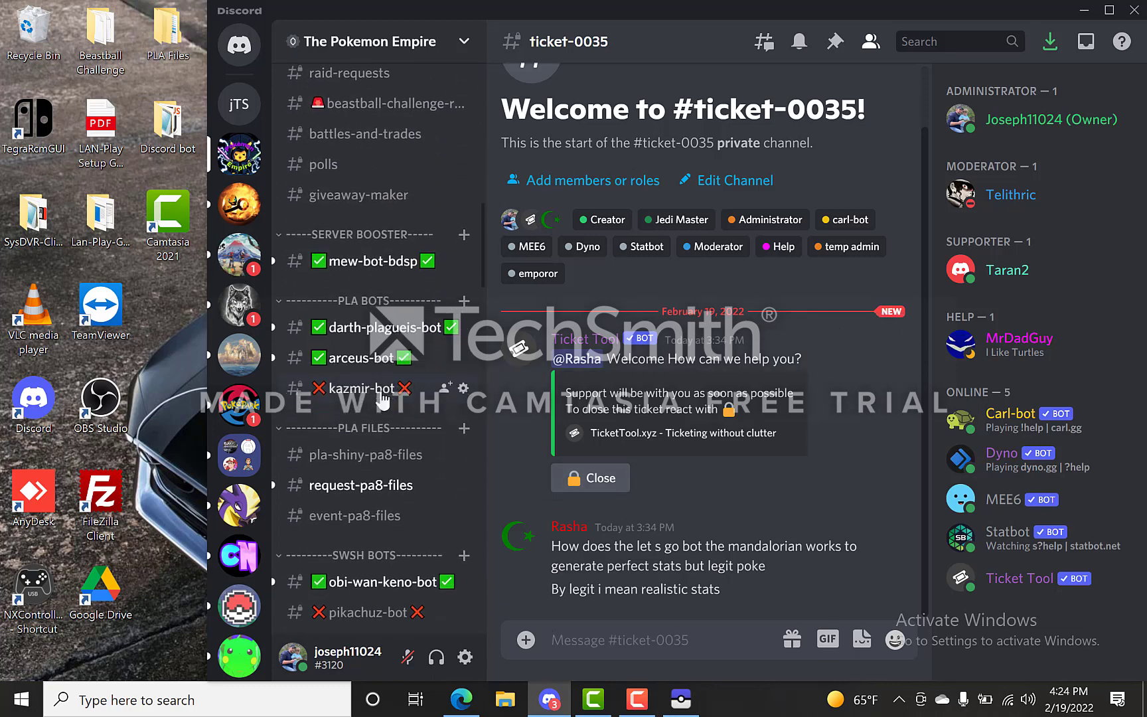
{"action": "scroll", "coordinate": [383, 398], "scroll_direction": "down", "scroll_amount": 3}
{"action": "scroll", "coordinate": [371, 229], "scroll_direction": "up", "scroll_amount": 2}
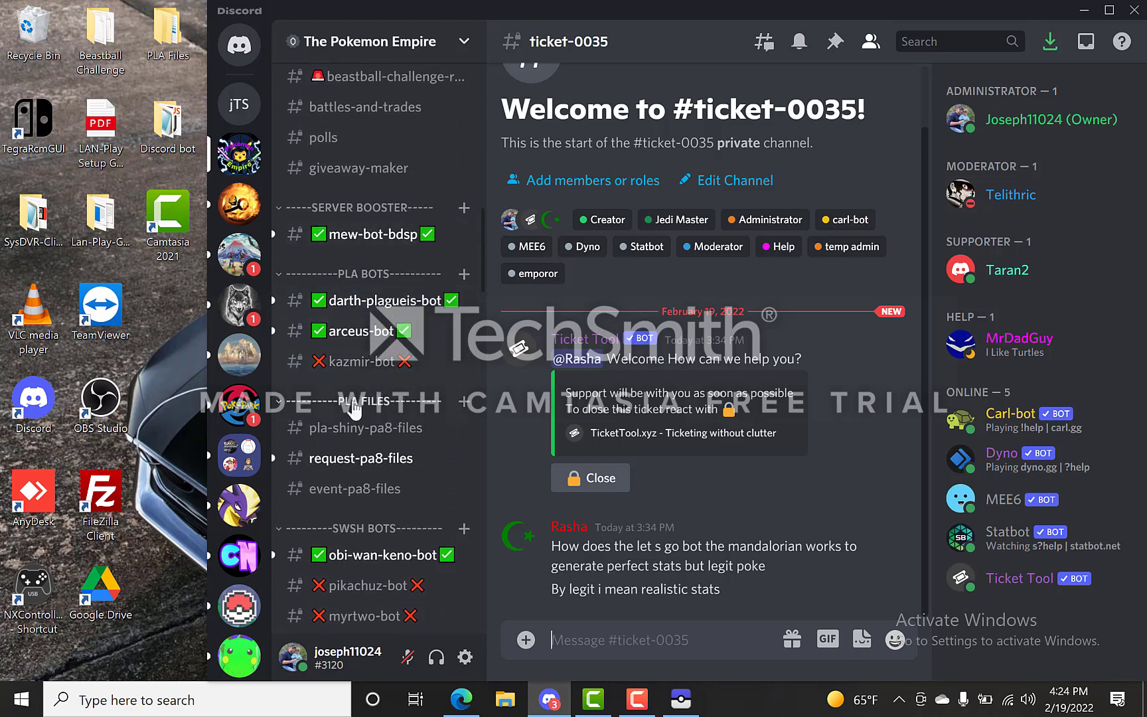
{"action": "scroll", "coordinate": [355, 410], "scroll_direction": "down", "scroll_amount": 3}
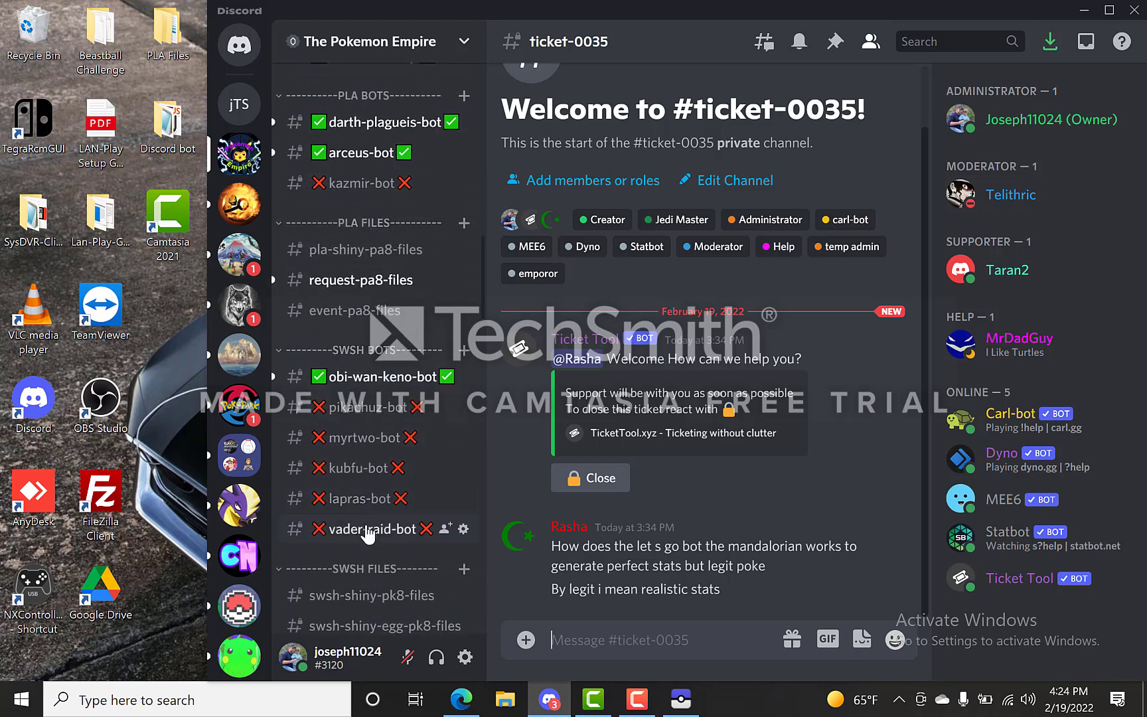
{"action": "scroll", "coordinate": [368, 531], "scroll_direction": "down", "scroll_amount": 3}
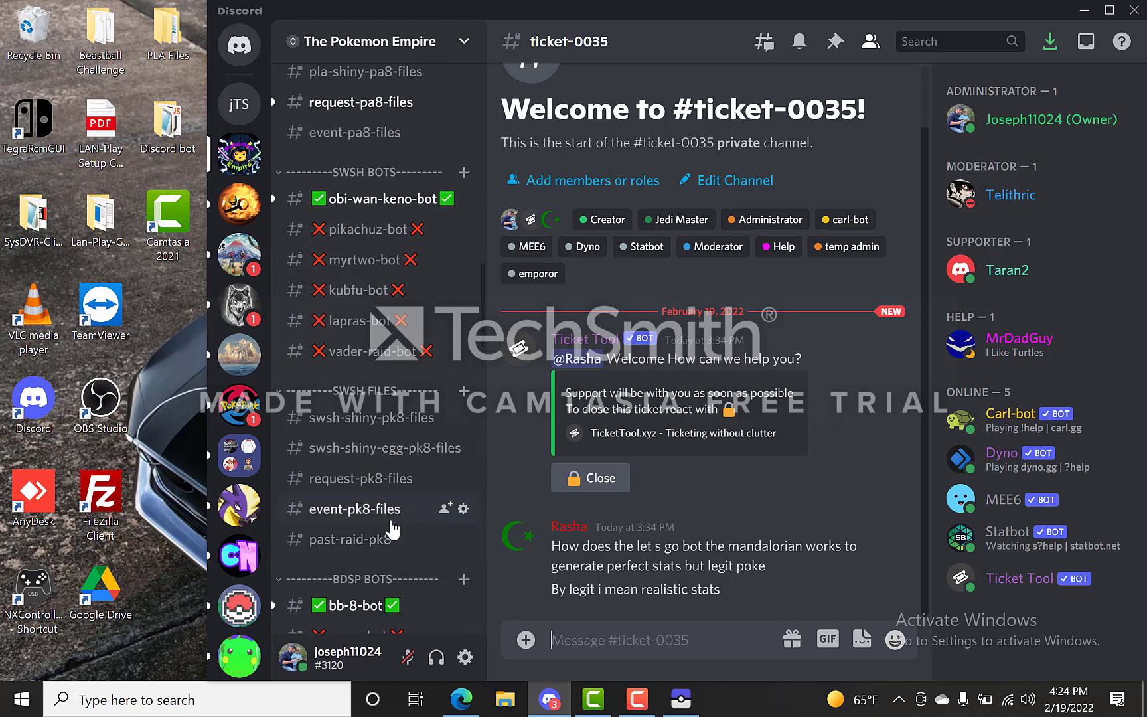
{"action": "scroll", "coordinate": [391, 524], "scroll_direction": "down", "scroll_amount": 4}
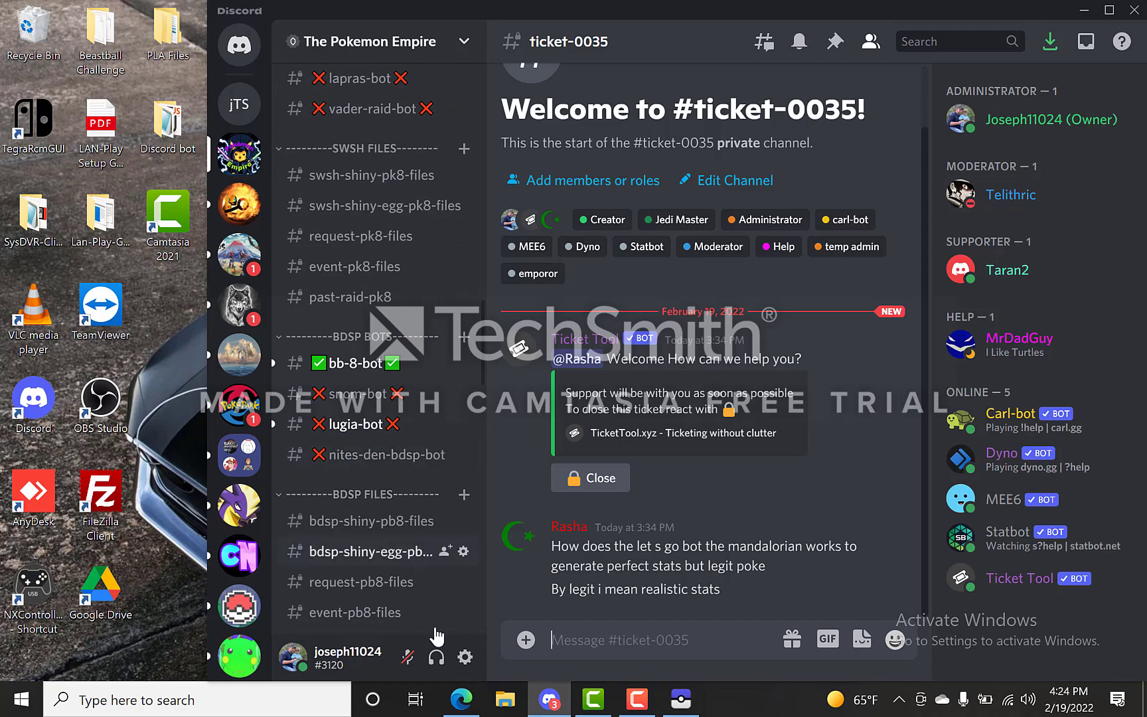
{"action": "scroll", "coordinate": [395, 606], "scroll_direction": "down", "scroll_amount": 5}
{"action": "scroll", "coordinate": [395, 607], "scroll_direction": "up", "scroll_amount": 8}
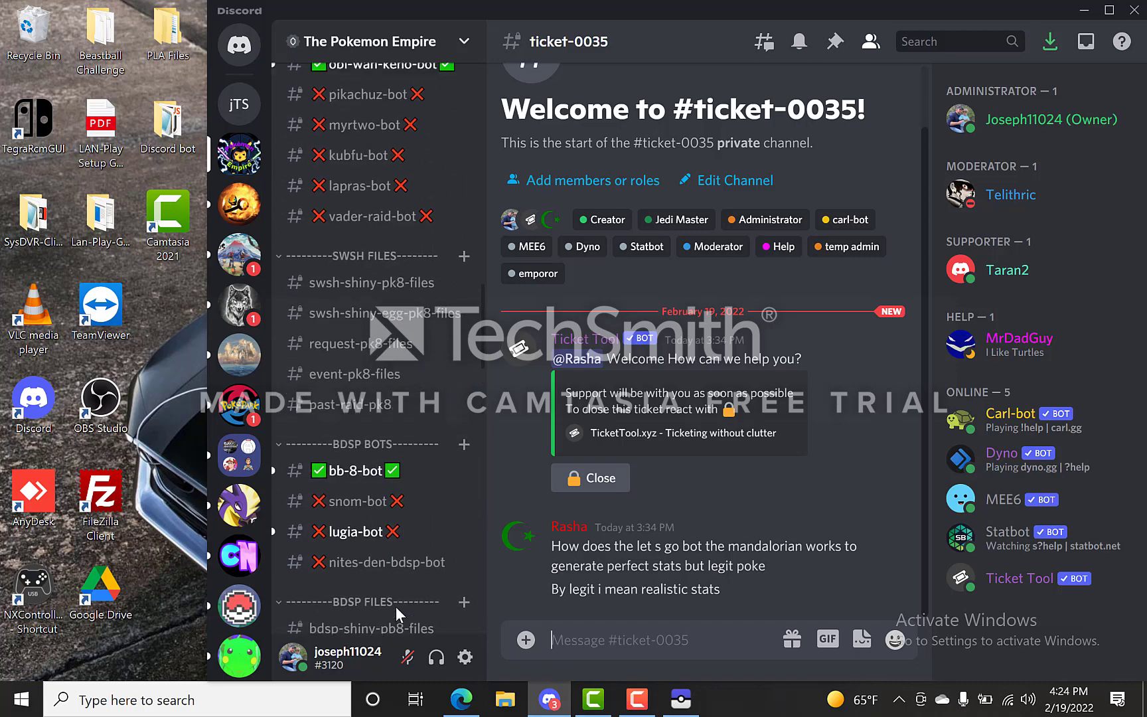
{"action": "scroll", "coordinate": [396, 610], "scroll_direction": "up", "scroll_amount": 17}
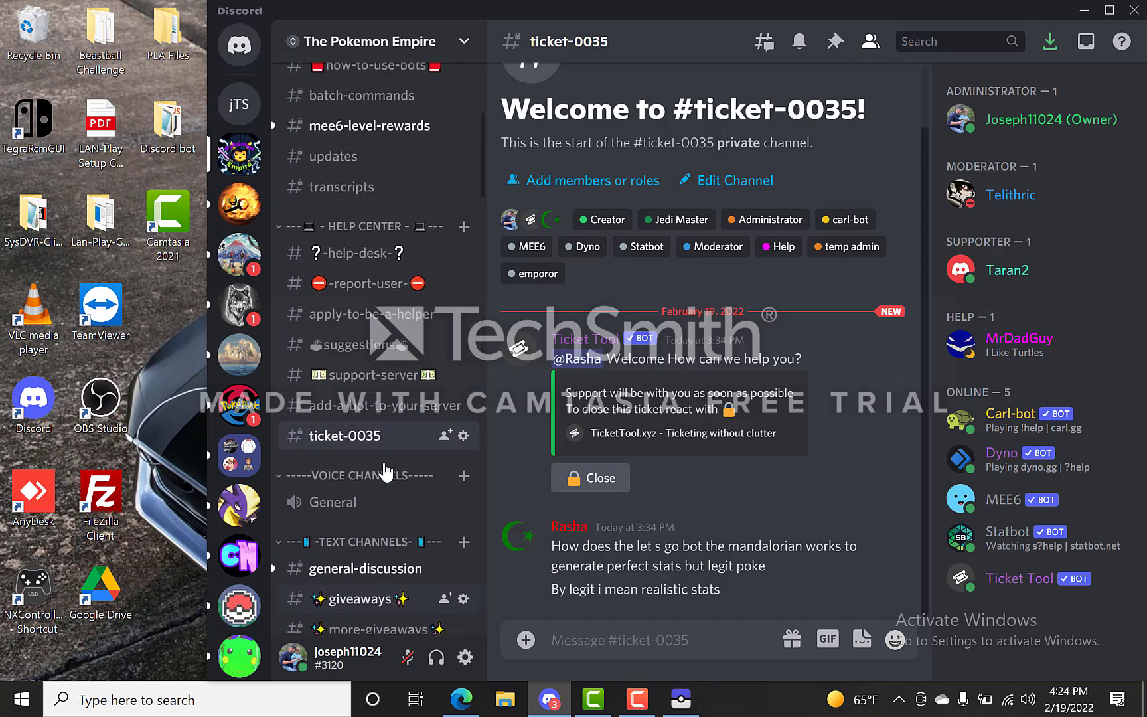
{"action": "scroll", "coordinate": [385, 470], "scroll_direction": "up", "scroll_amount": 5}
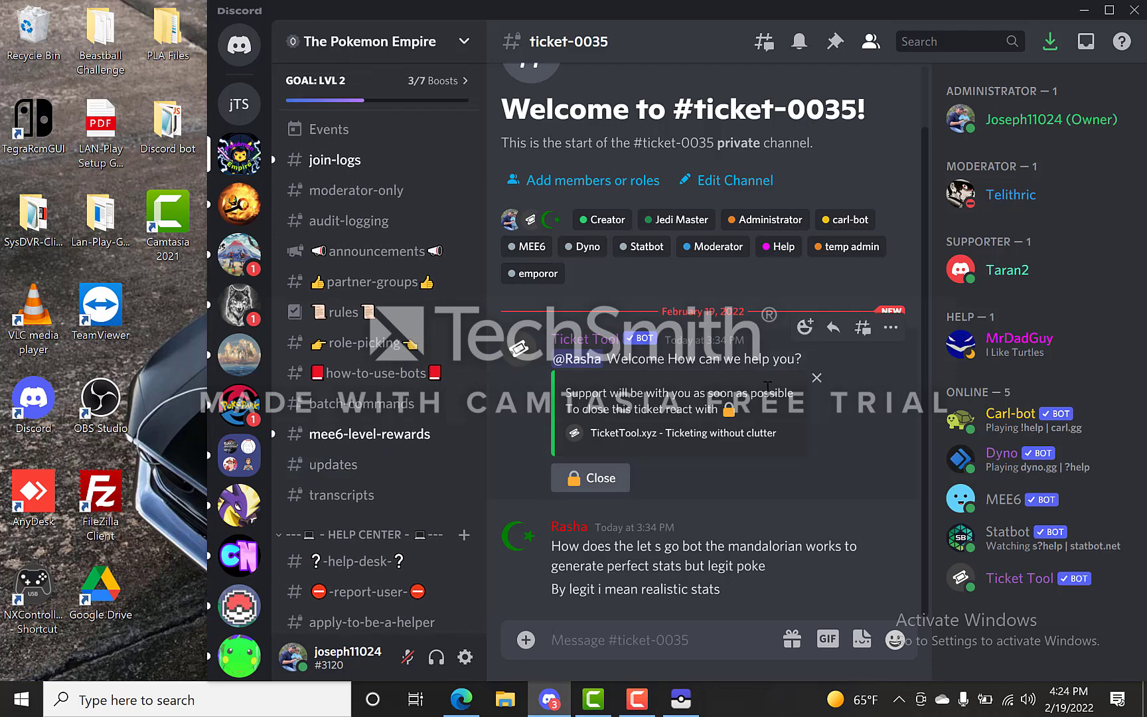
Minimise Discord to return to PKHeX and look over its box data tools, such as Load Boxes and Dump Boxes
{"action": "left_click", "coordinate": [1084, 10]}
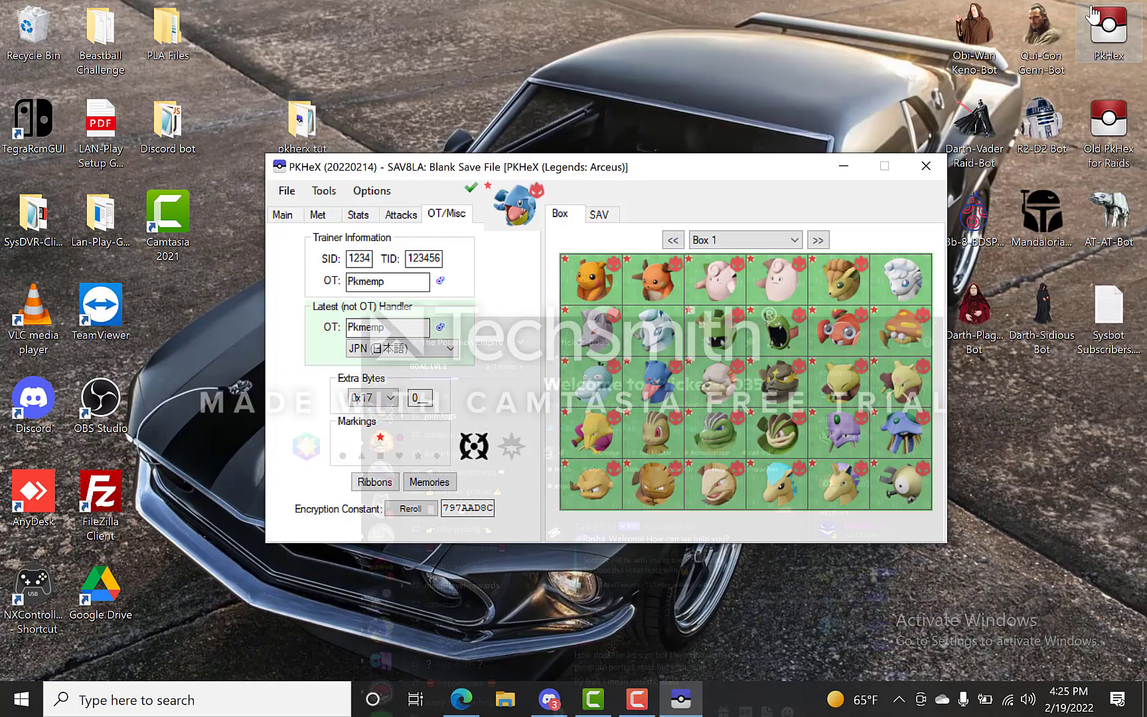
{"action": "left_click_drag", "start_coordinate": [688, 170], "coordinate": [728, 193]}
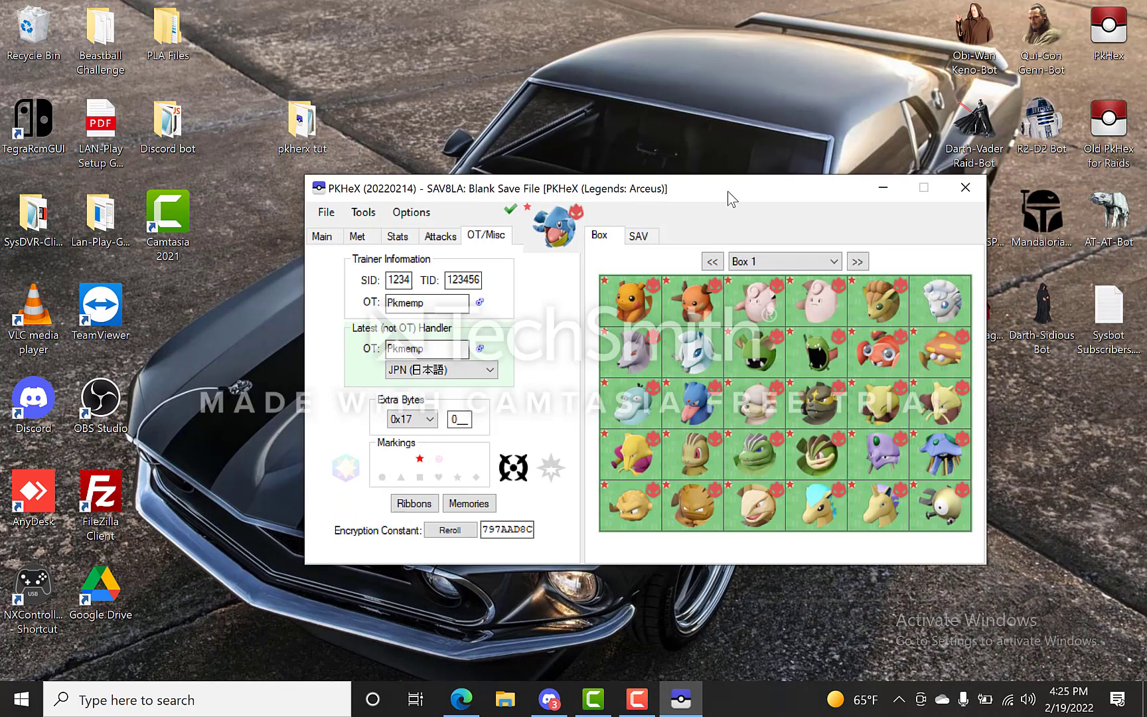
{"action": "mouse_move", "coordinate": [720, 364]}
{"action": "left_click", "coordinate": [358, 216]}
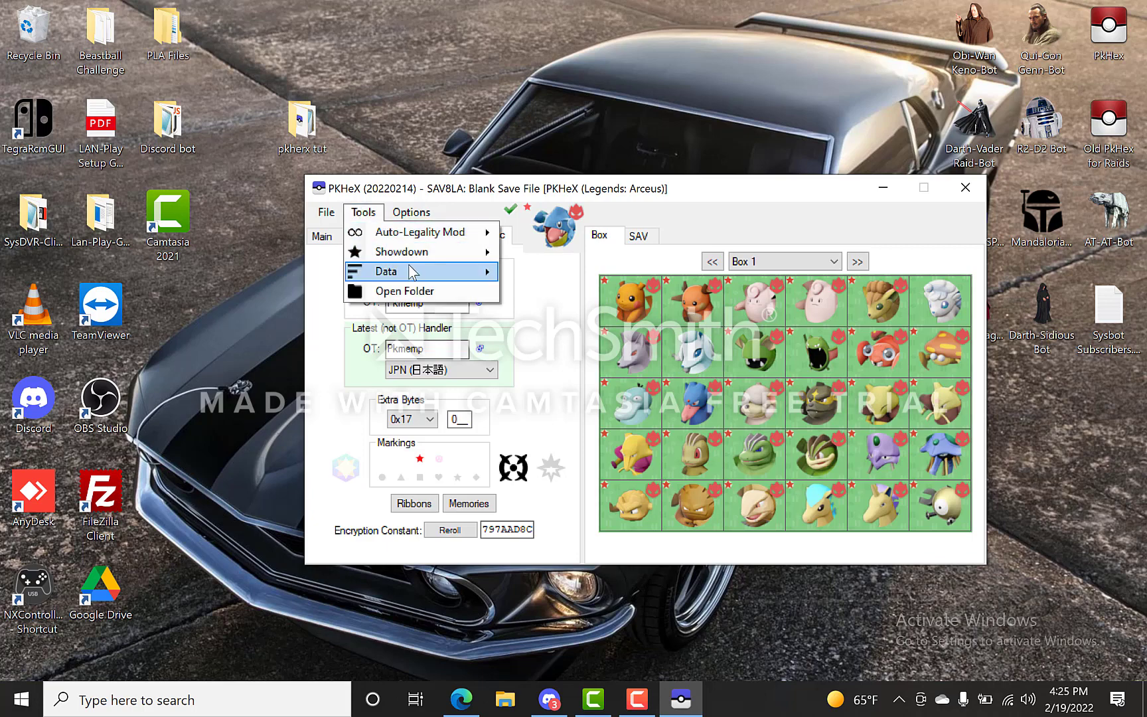
{"action": "mouse_move", "coordinate": [411, 272]}
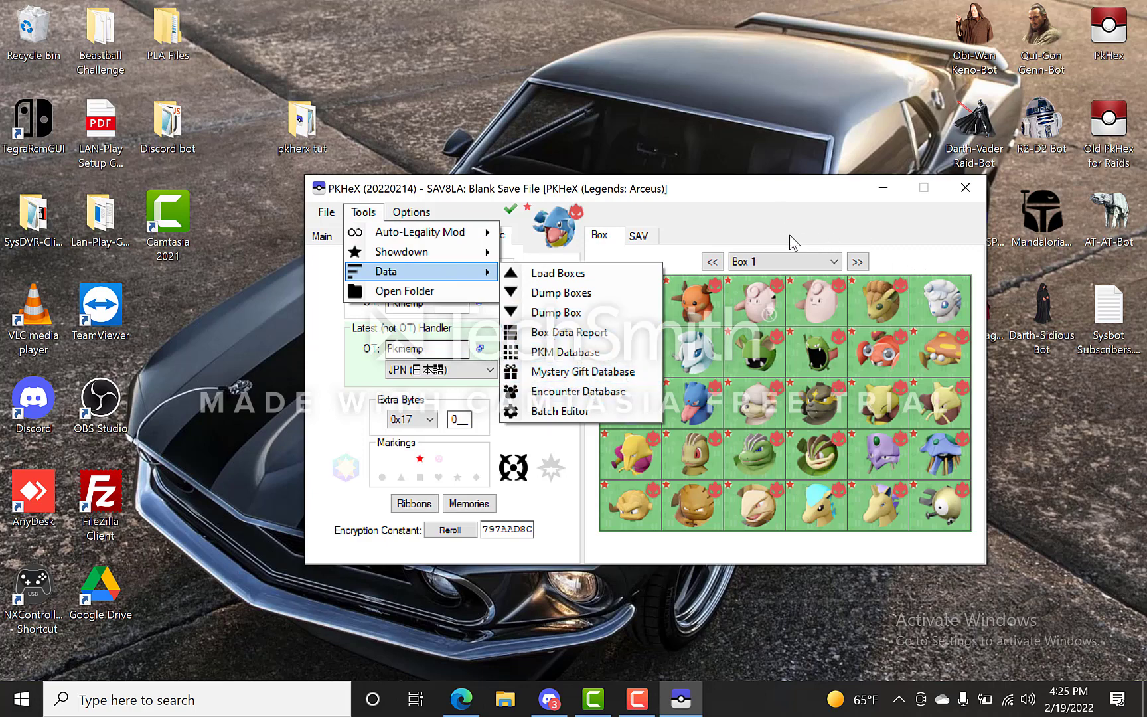
{"action": "left_click", "coordinate": [770, 202]}
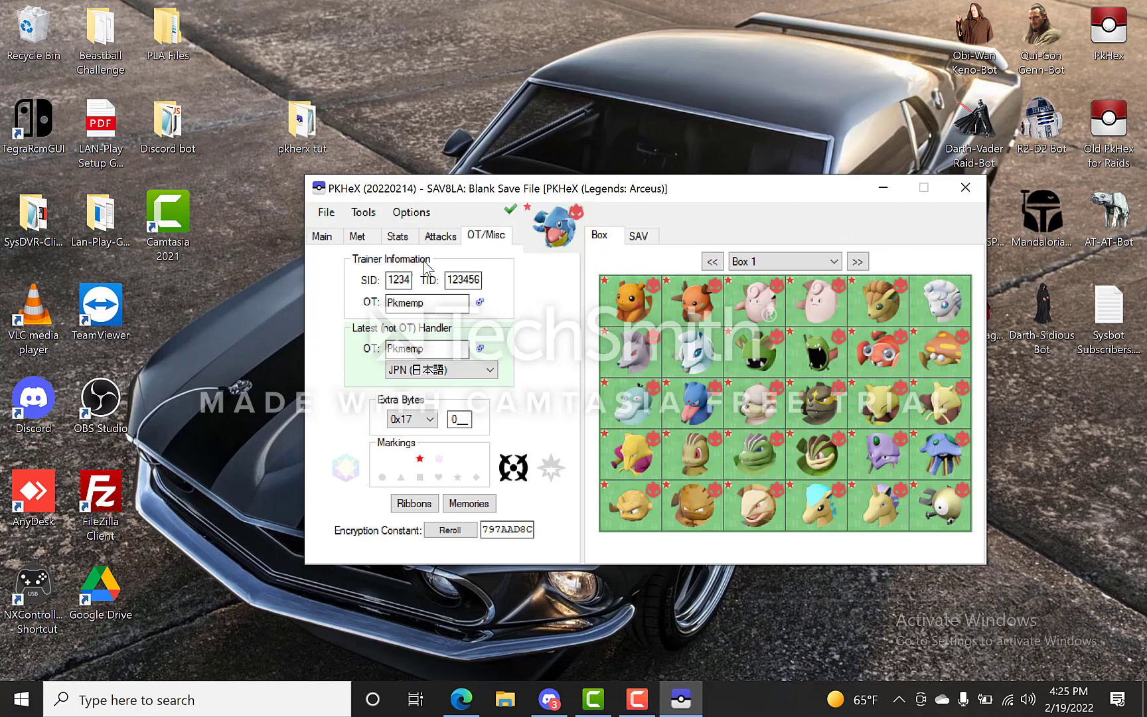
{"action": "left_click", "coordinate": [311, 129]}
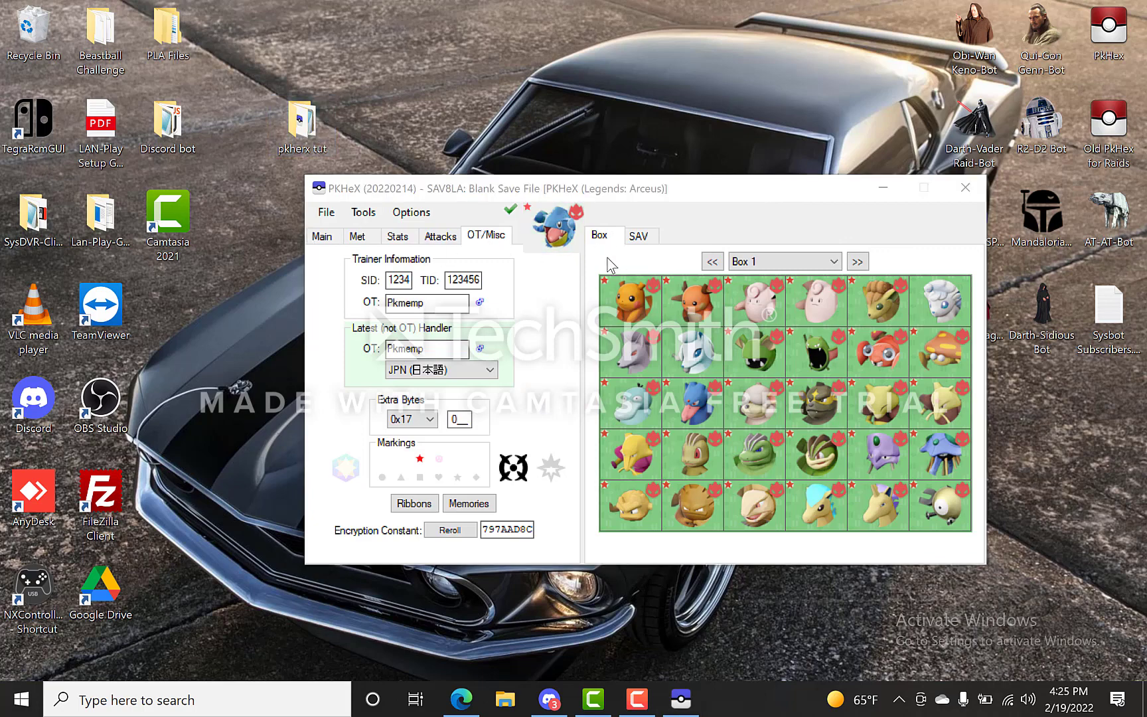
{"action": "left_click", "coordinate": [944, 115]}
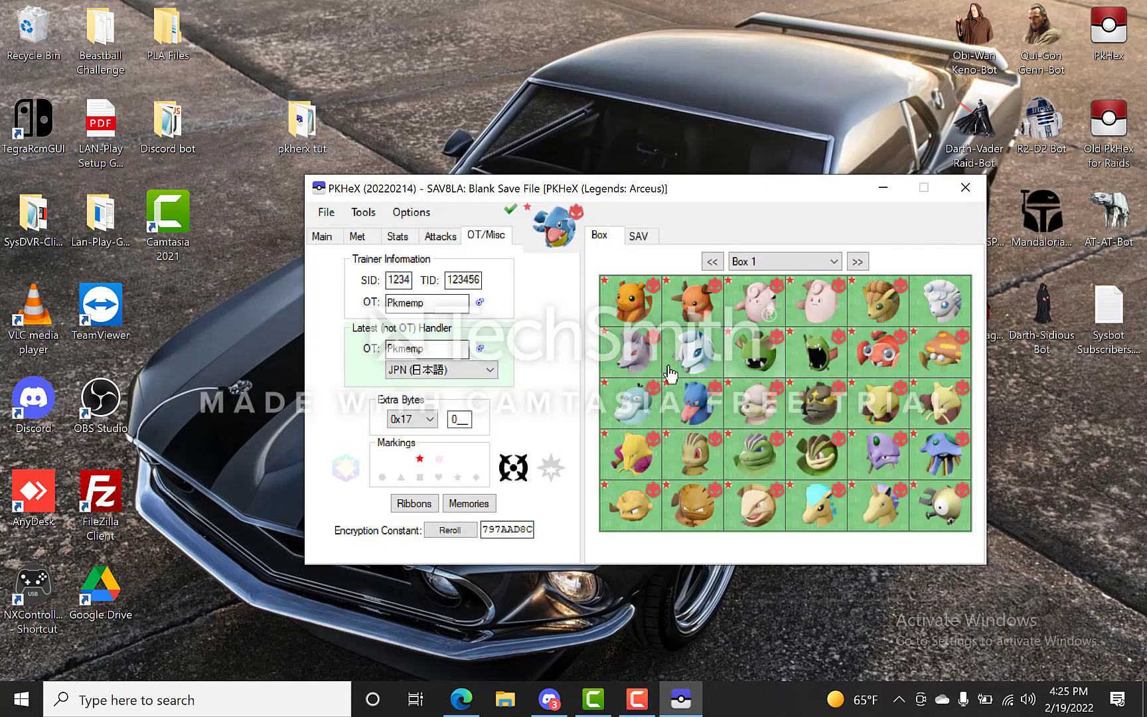
Open the Auto Legality plugin settings, review the Living Dex and Trainer Data options, and close them
{"action": "left_click", "coordinate": [364, 212]}
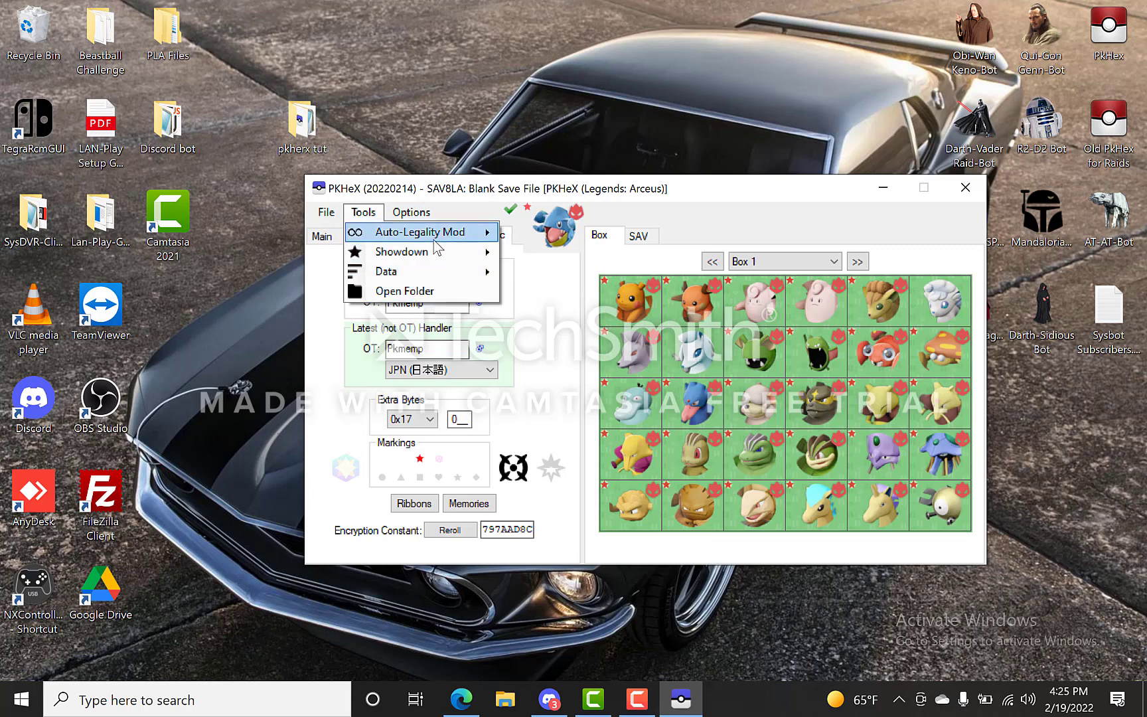
{"action": "mouse_move", "coordinate": [436, 235]}
{"action": "left_click", "coordinate": [567, 470]}
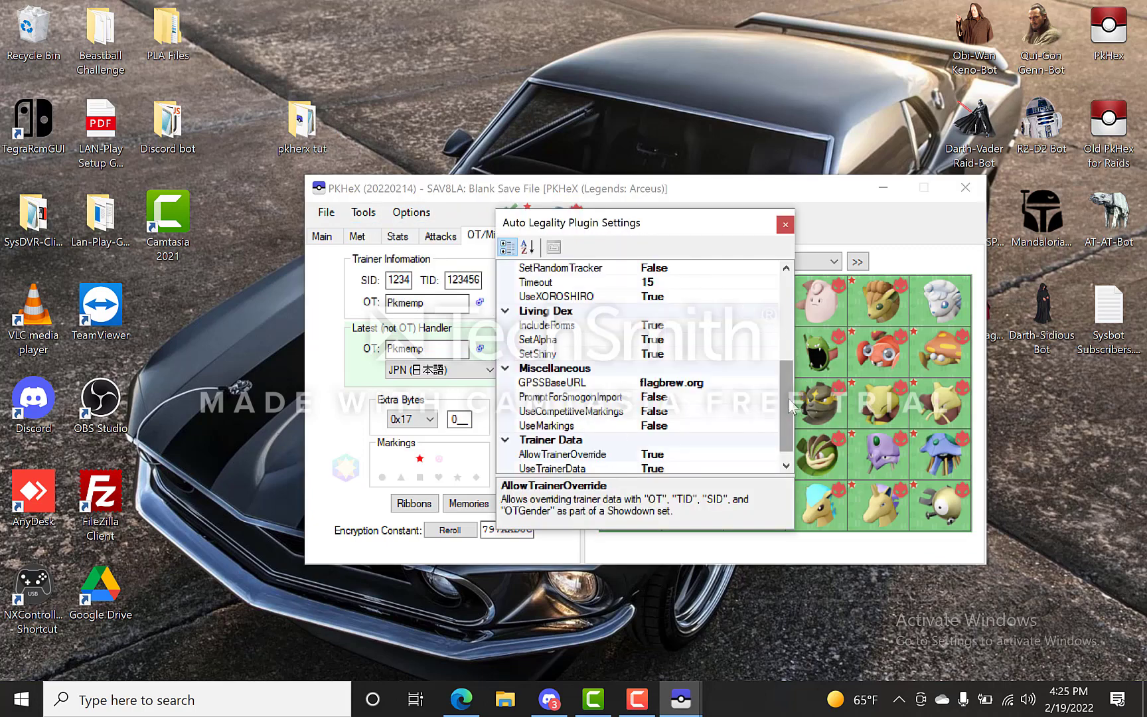
{"action": "mouse_move", "coordinate": [787, 406]}
{"action": "left_mouse_down"}
{"action": "mouse_move", "coordinate": [780, 317]}
{"action": "mouse_move", "coordinate": [780, 392]}
{"action": "left_mouse_up"}
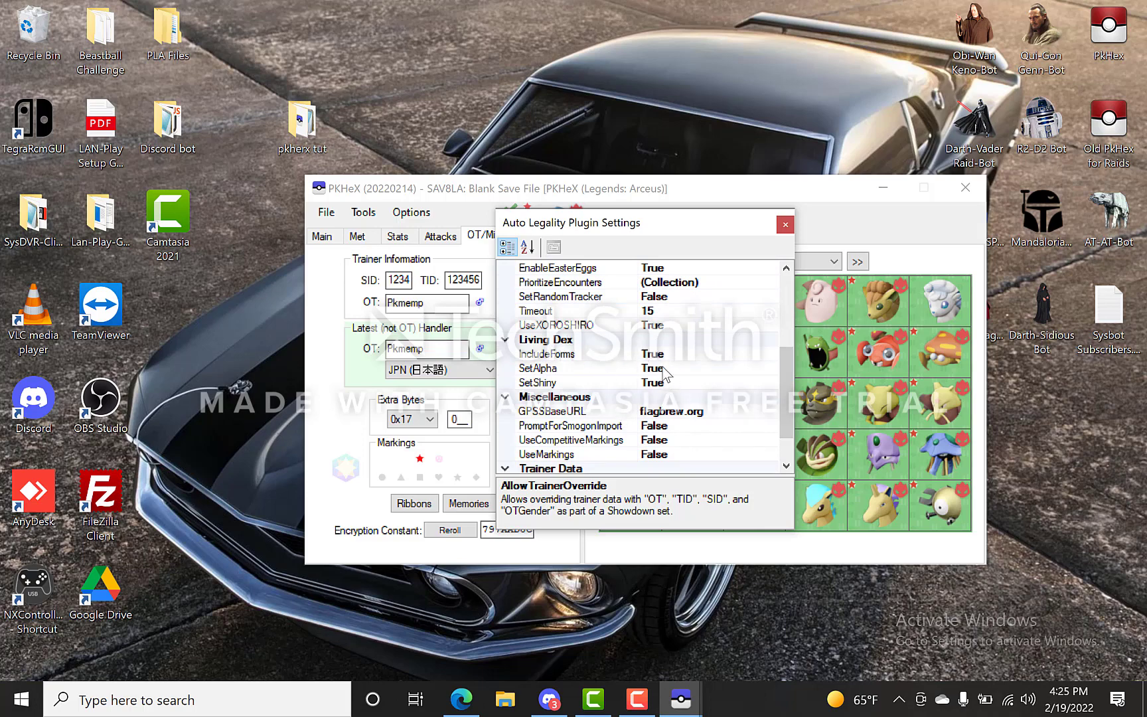
{"action": "left_click", "coordinate": [786, 225]}
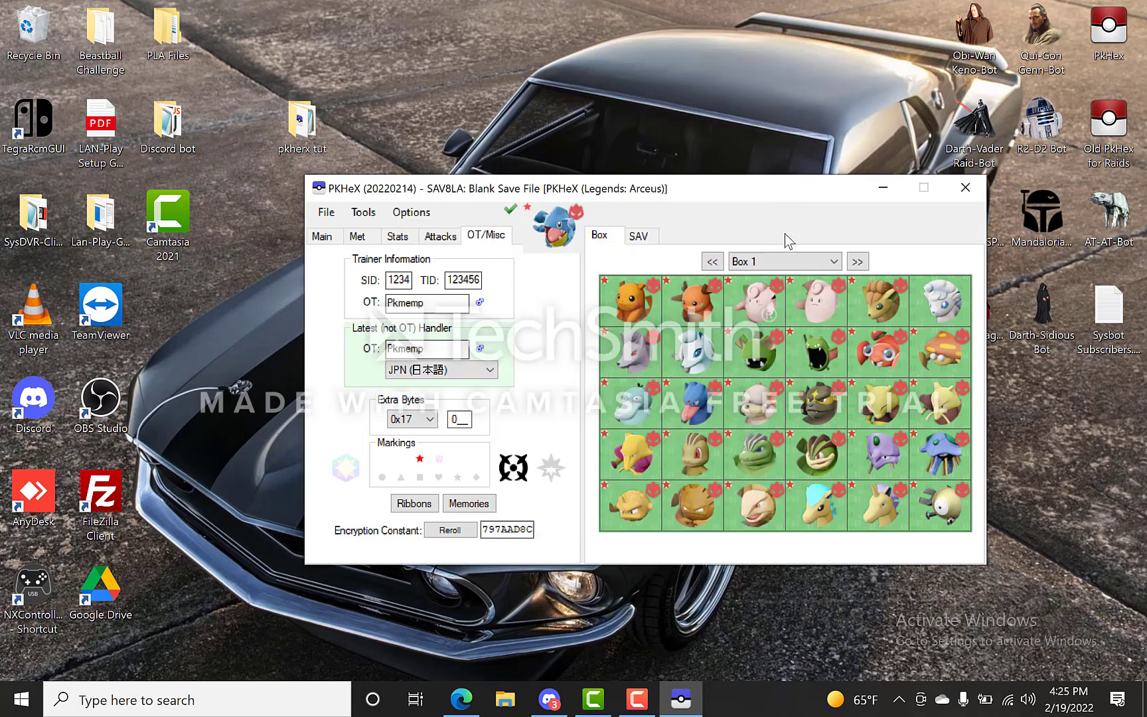
Browse the generated living dex boxes from Box 1 to Box 7, return to Box 6 and inspect Wormadam's summary
{"action": "left_click", "coordinate": [857, 261]}
{"action": "left_click", "coordinate": [857, 261]}
{"action": "left_click", "coordinate": [857, 262]}
{"action": "left_click", "coordinate": [857, 261]}
{"action": "left_click", "coordinate": [857, 262]}
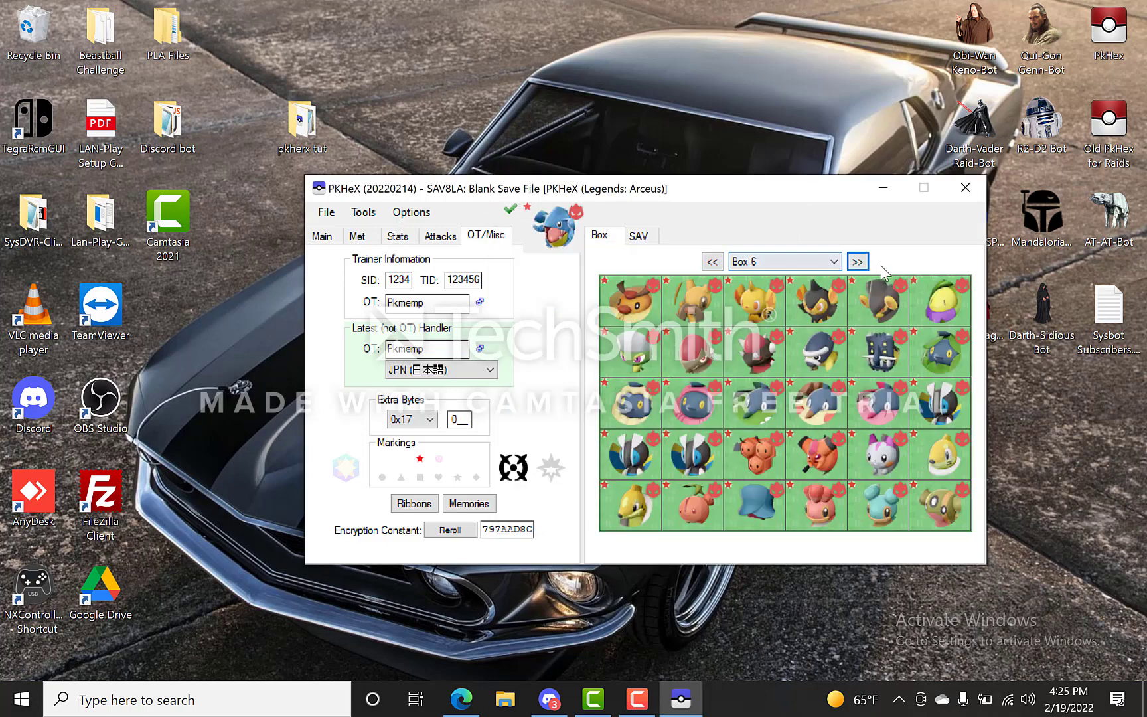
{"action": "left_click", "coordinate": [857, 261]}
{"action": "left_click", "coordinate": [712, 262]}
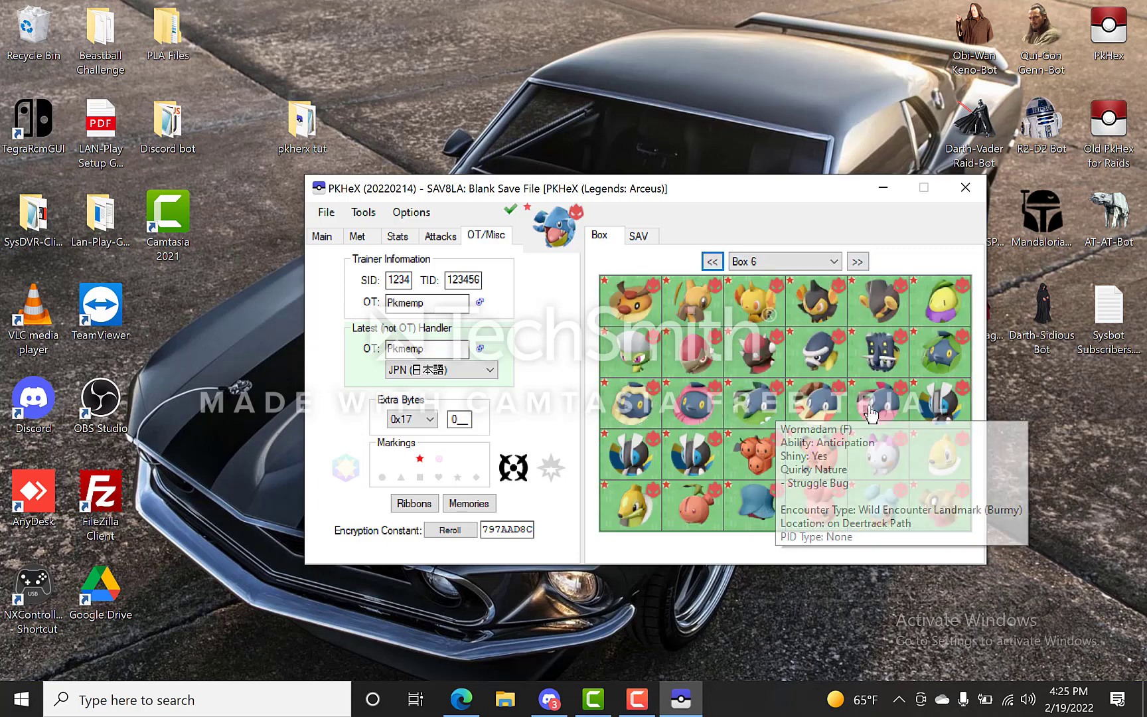
Browse the remaining living dex boxes from Box 6 up to Box 11 and return to Box 10
{"action": "mouse_move", "coordinate": [690, 468]}
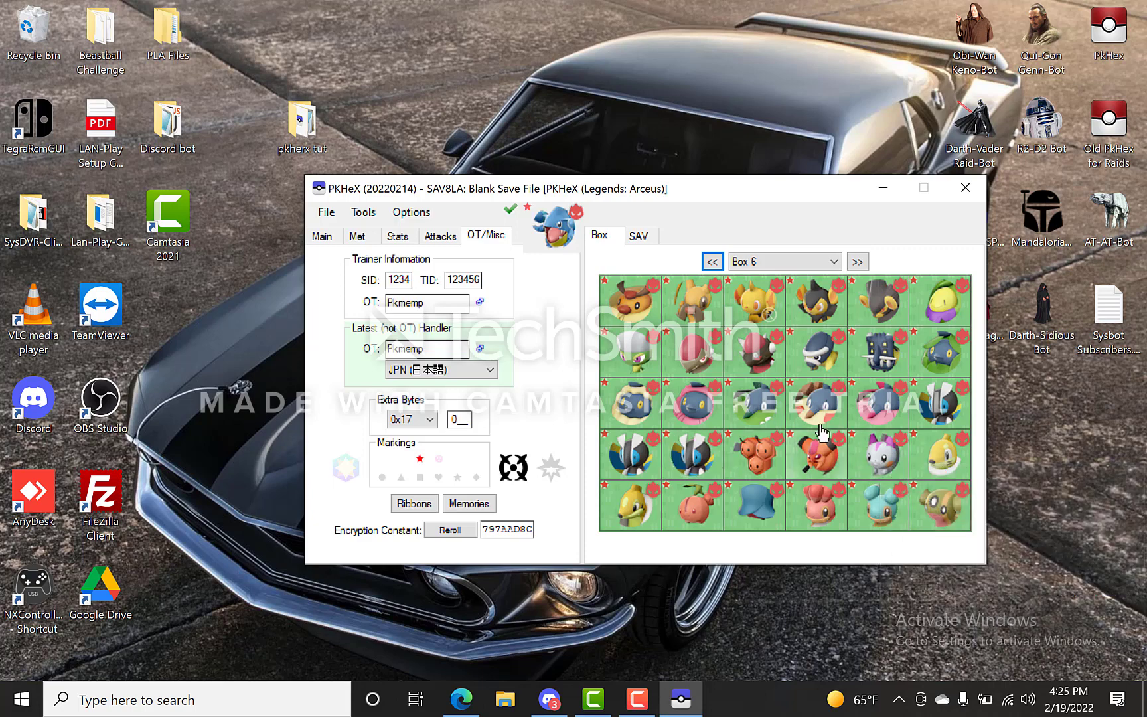
{"action": "left_click", "coordinate": [856, 265]}
{"action": "left_click", "coordinate": [856, 264]}
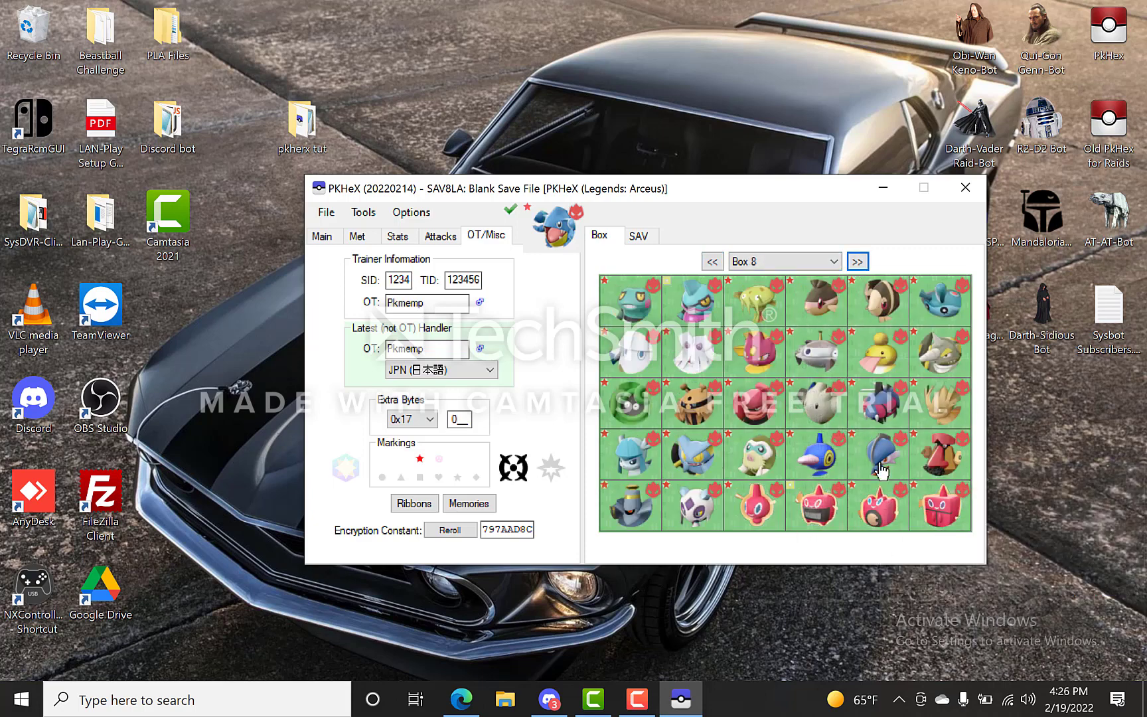
{"action": "left_click", "coordinate": [857, 262]}
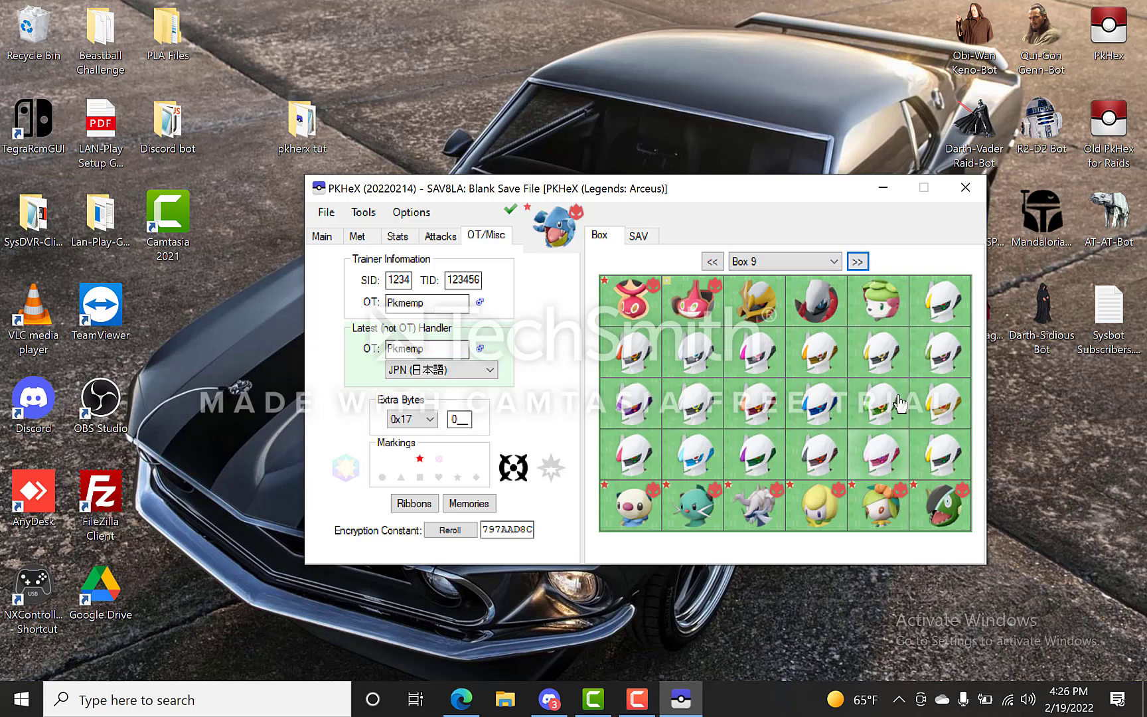
{"action": "left_click", "coordinate": [857, 261]}
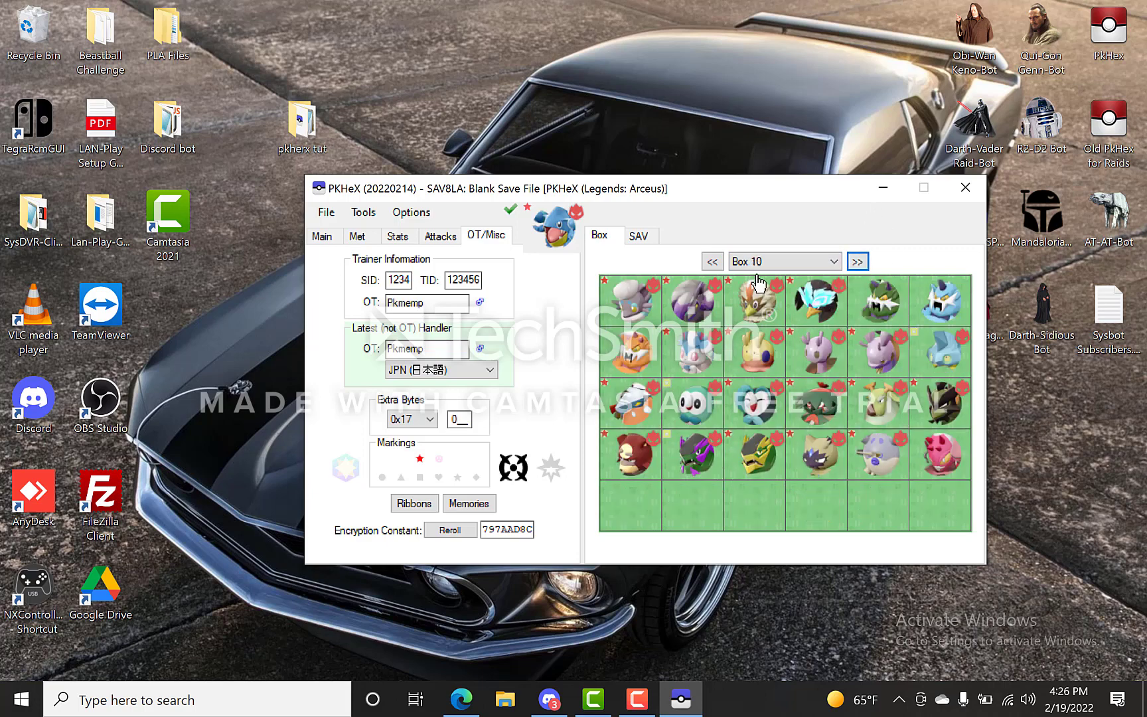
{"action": "left_click", "coordinate": [861, 264]}
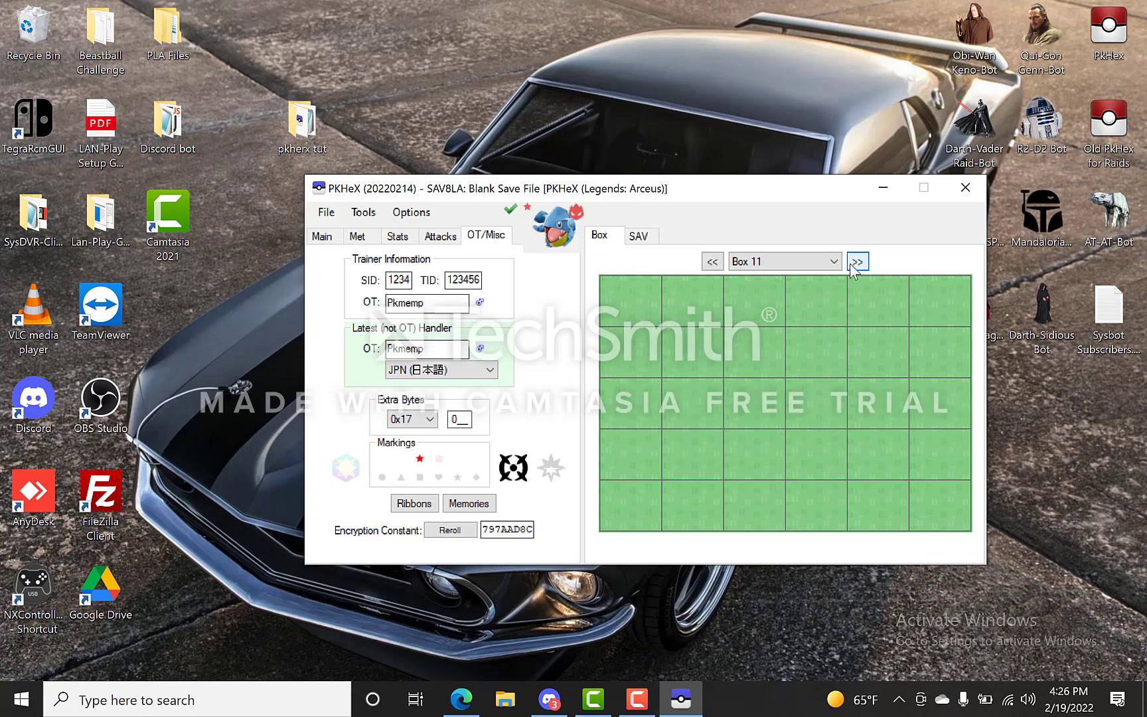
{"action": "left_click", "coordinate": [713, 263]}
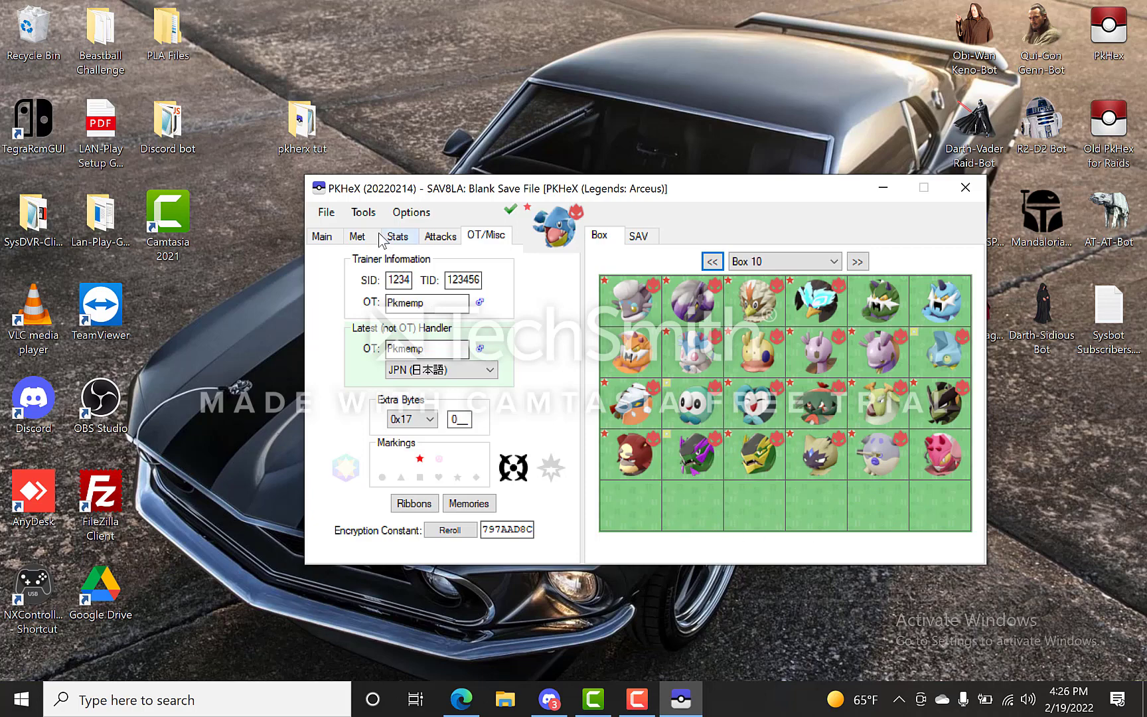
Look over PKHeX's box data tools, the loaded Gible's main details and the file options without running anything
{"action": "left_click", "coordinate": [363, 211]}
{"action": "mouse_move", "coordinate": [438, 272]}
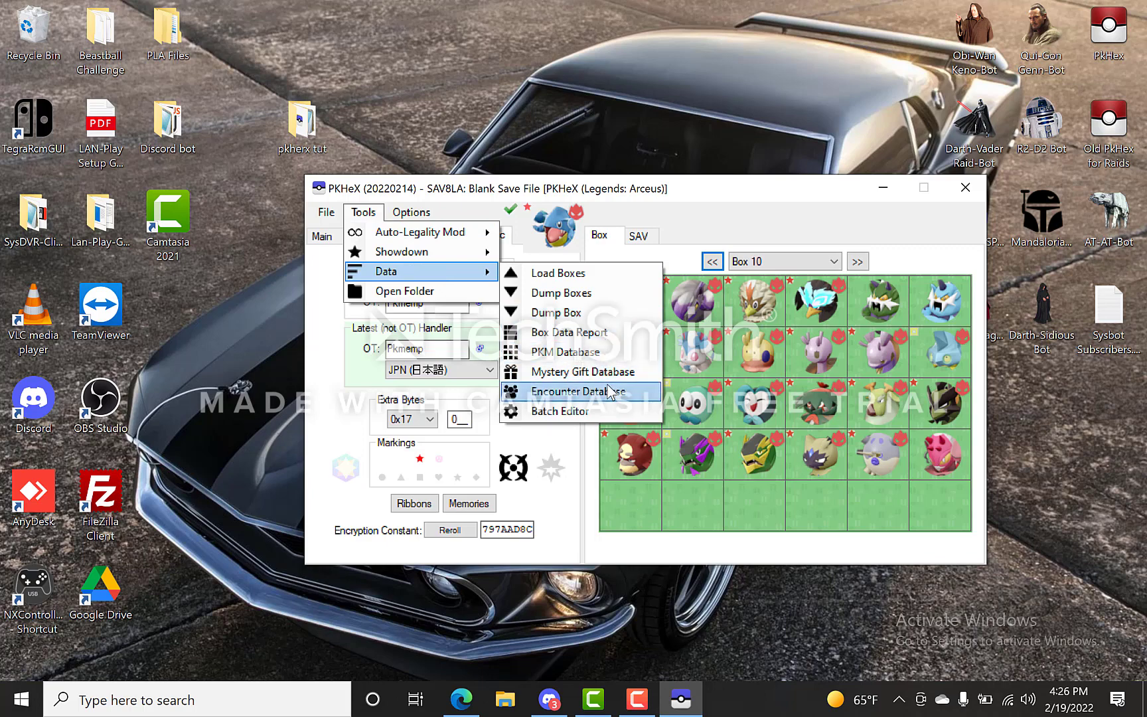
{"action": "left_click", "coordinate": [693, 196]}
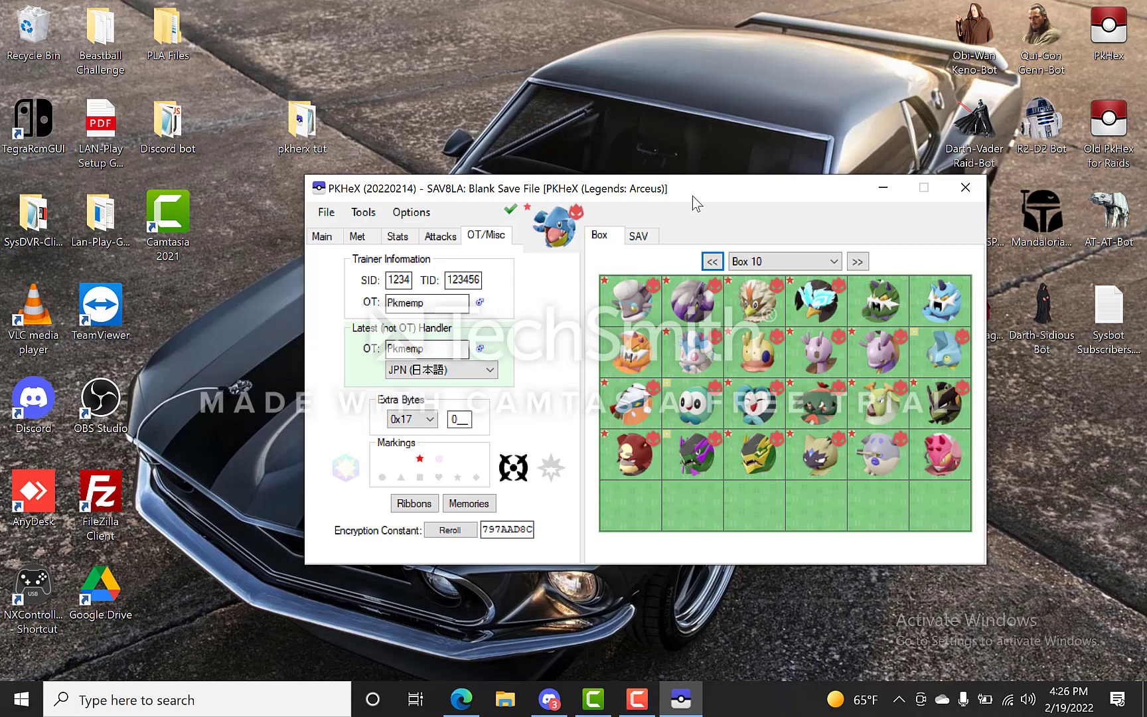
{"action": "left_click", "coordinate": [323, 237]}
{"action": "left_click", "coordinate": [326, 212]}
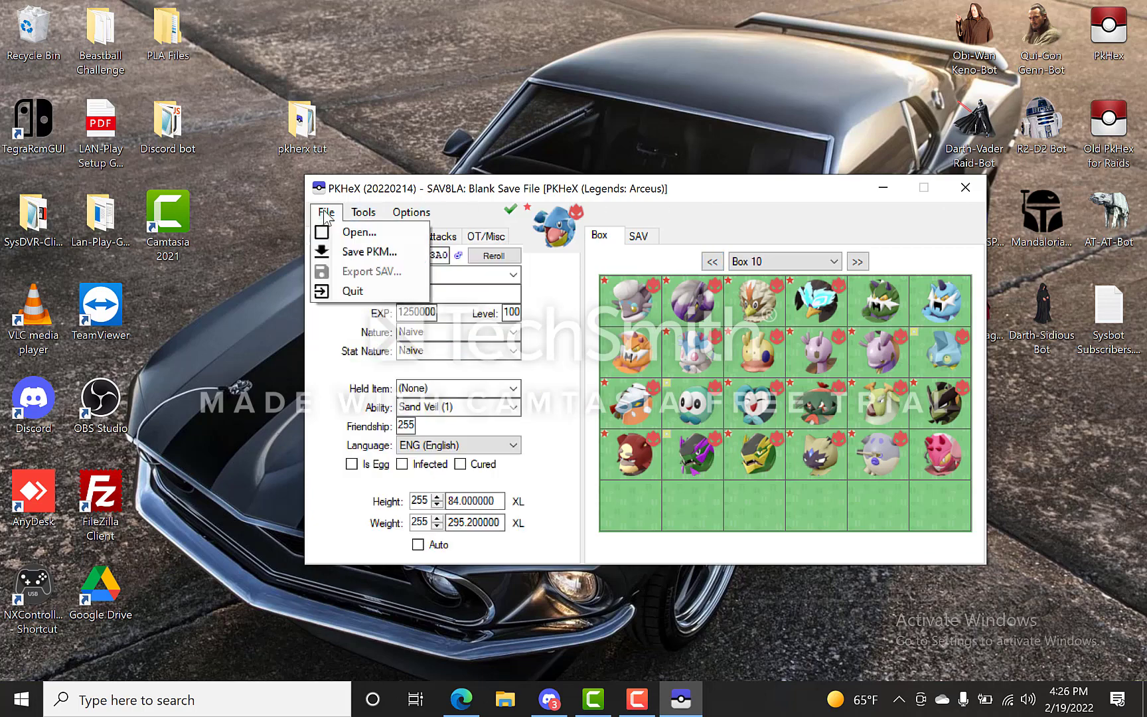
{"action": "left_click", "coordinate": [563, 280]}
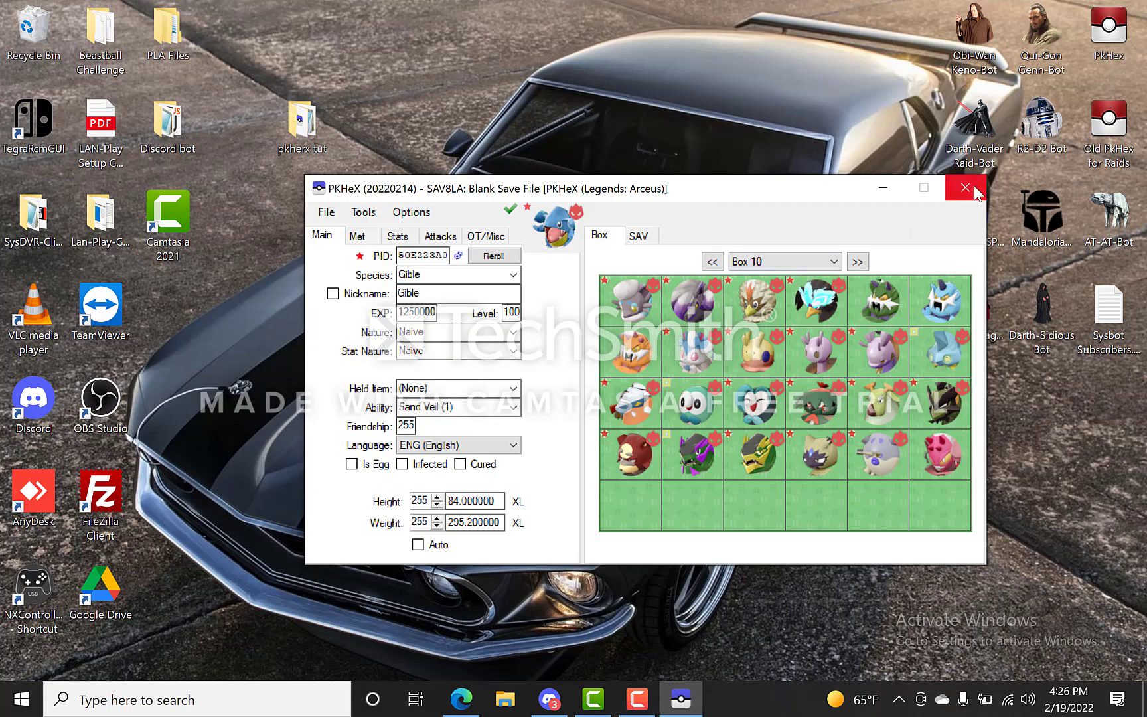
Switch to Discord and look through The Pokemon Empire's help center and text channels for the bot guides
{"action": "left_click", "coordinate": [548, 699]}
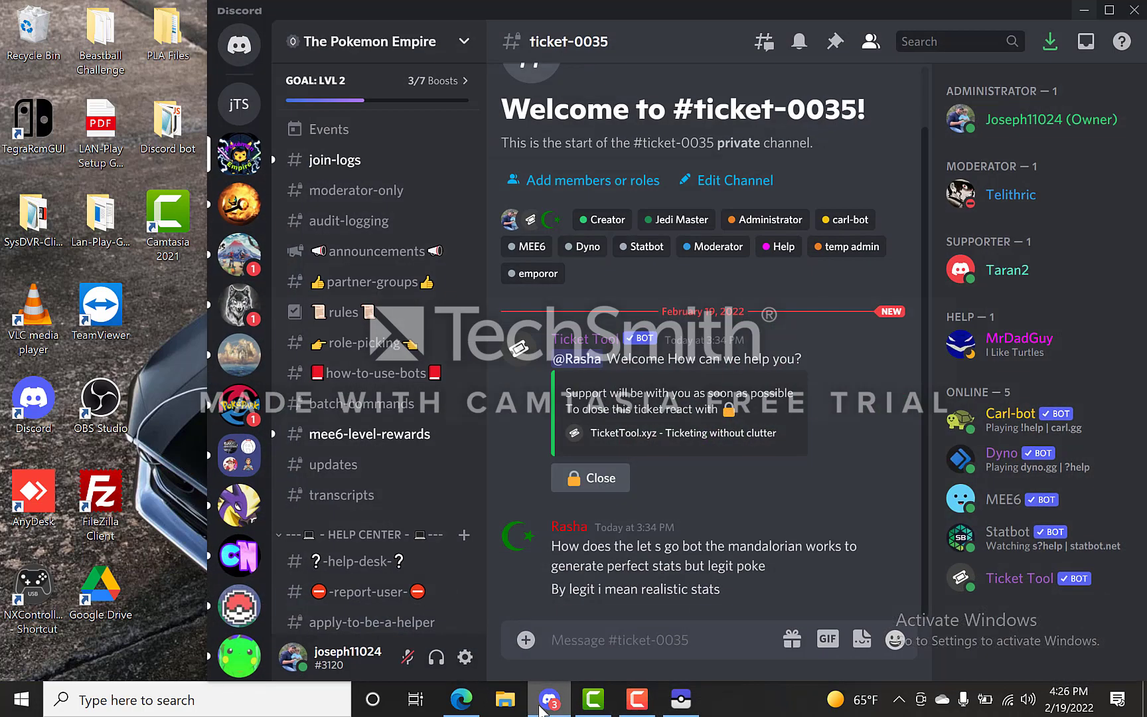
{"action": "scroll", "coordinate": [348, 422], "scroll_direction": "down", "scroll_amount": 4}
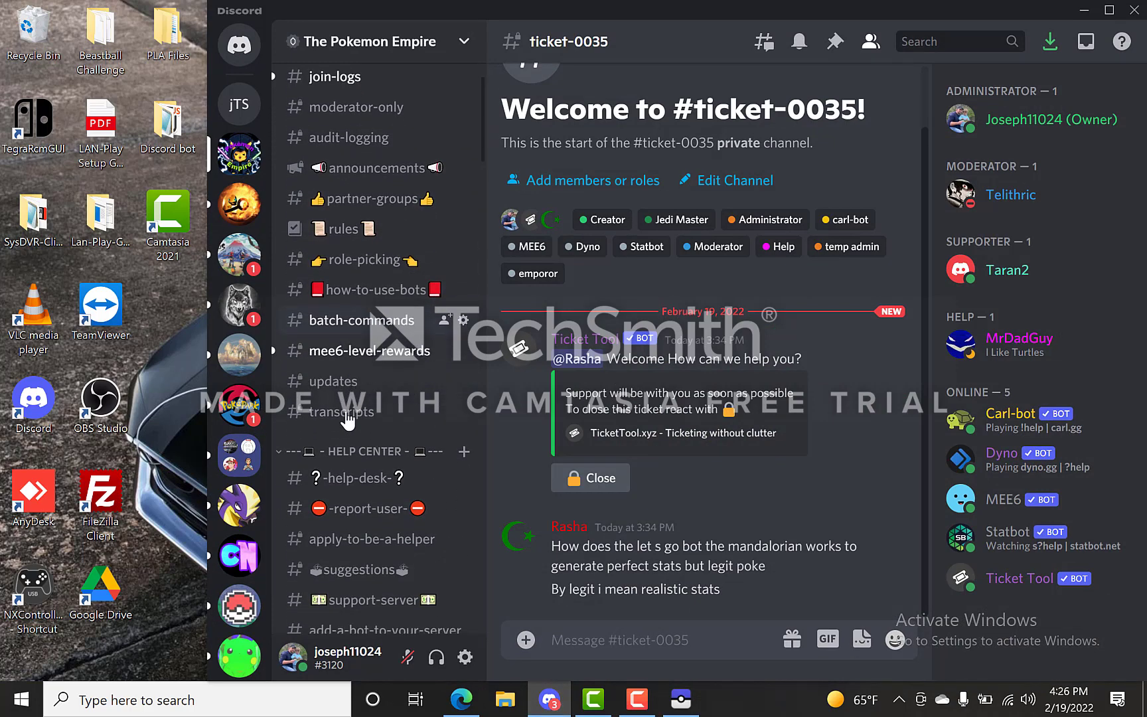
{"action": "scroll", "coordinate": [372, 345], "scroll_direction": "down", "scroll_amount": 4}
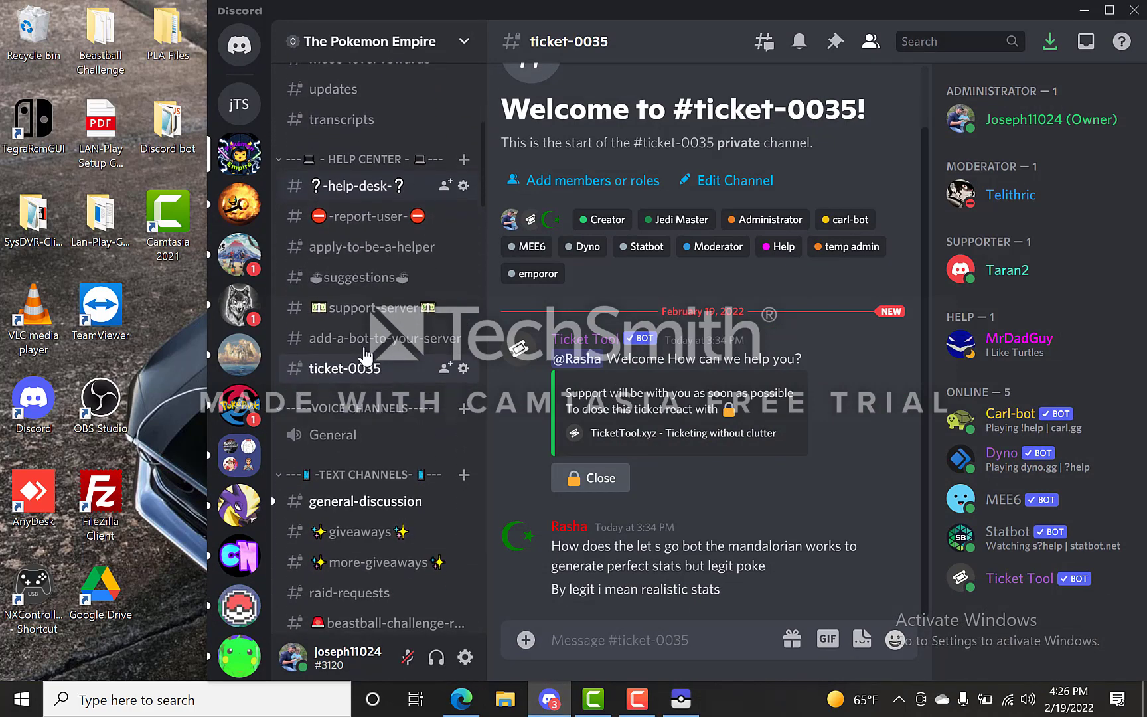
{"action": "scroll", "coordinate": [364, 355], "scroll_direction": "down", "scroll_amount": 3}
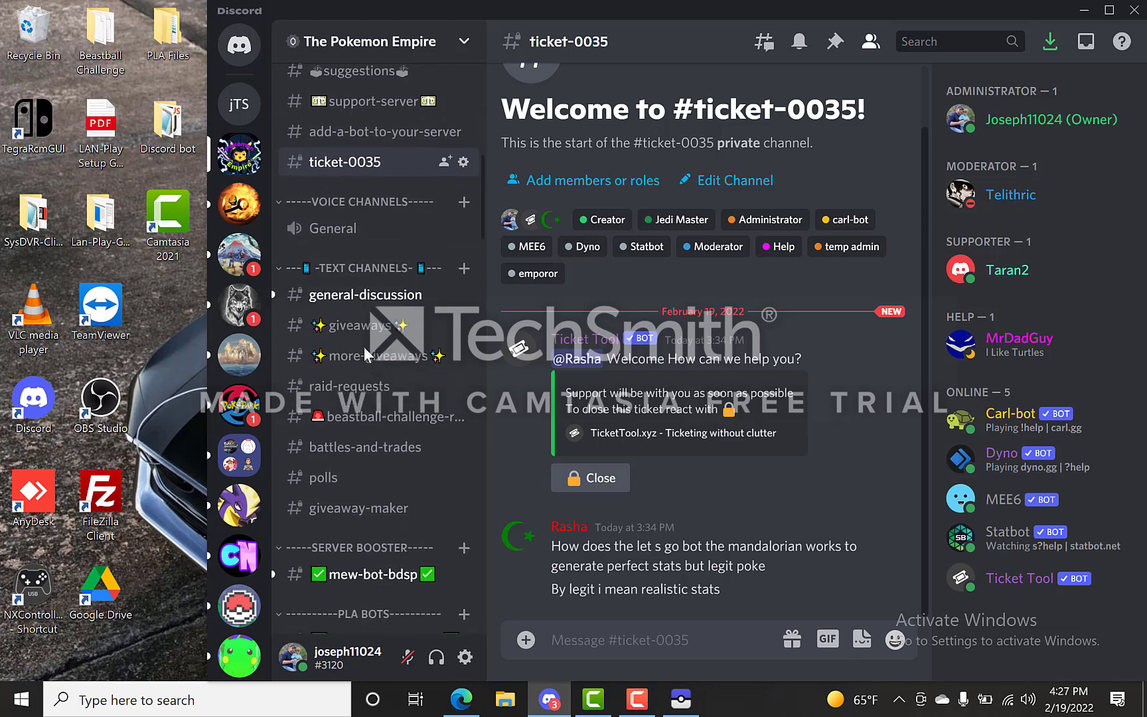
{"action": "scroll", "coordinate": [364, 347], "scroll_direction": "up", "scroll_amount": 8}
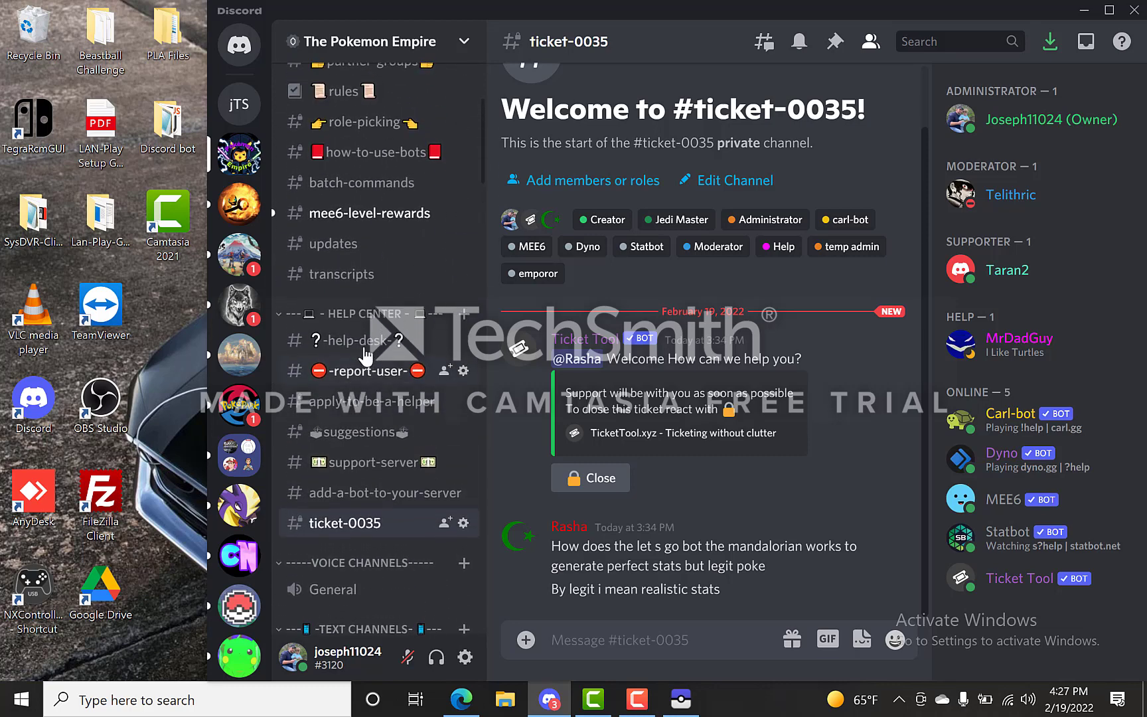
{"action": "scroll", "coordinate": [366, 356], "scroll_direction": "up", "scroll_amount": 1}
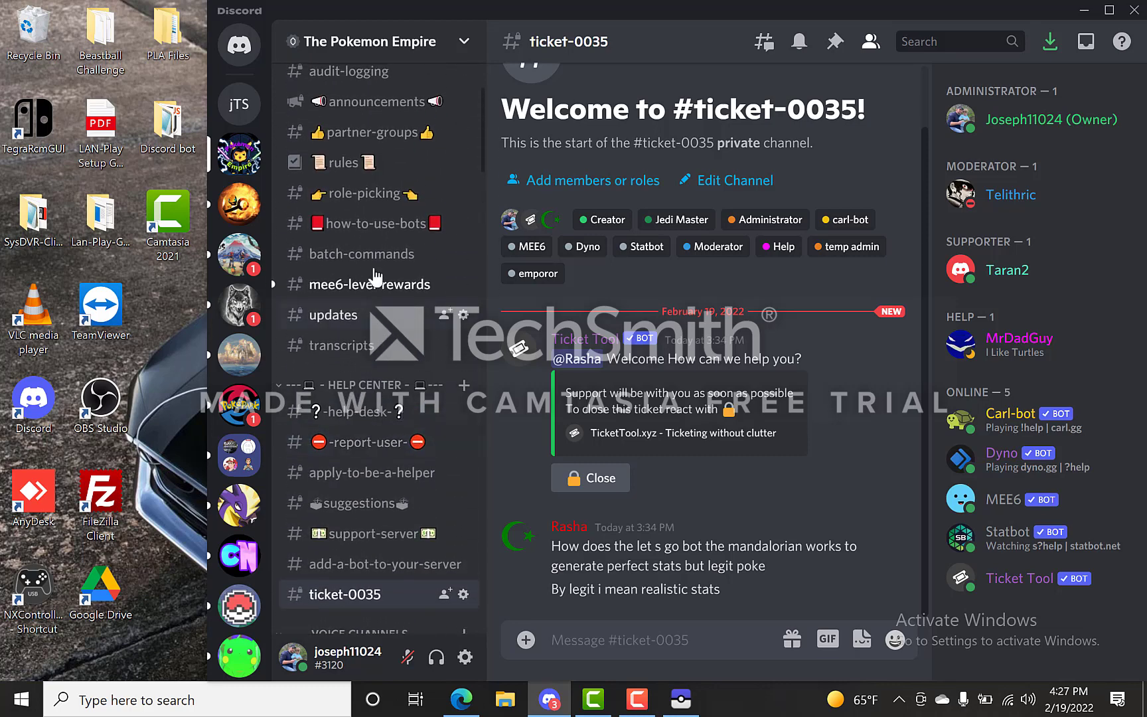
Open the how-to-use-bots channel and review the custom trainer data example, the tutorial links and the BDSP trade bot instructions
{"action": "left_click", "coordinate": [378, 229]}
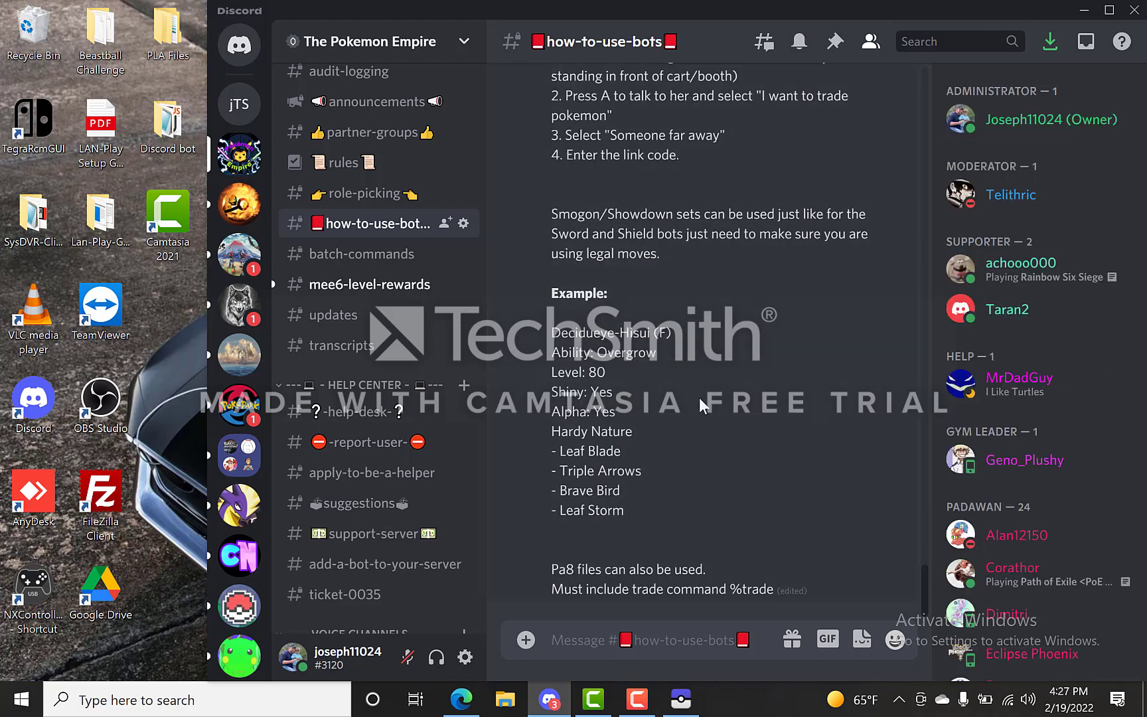
{"action": "scroll", "coordinate": [699, 398], "scroll_direction": "up", "scroll_amount": 20}
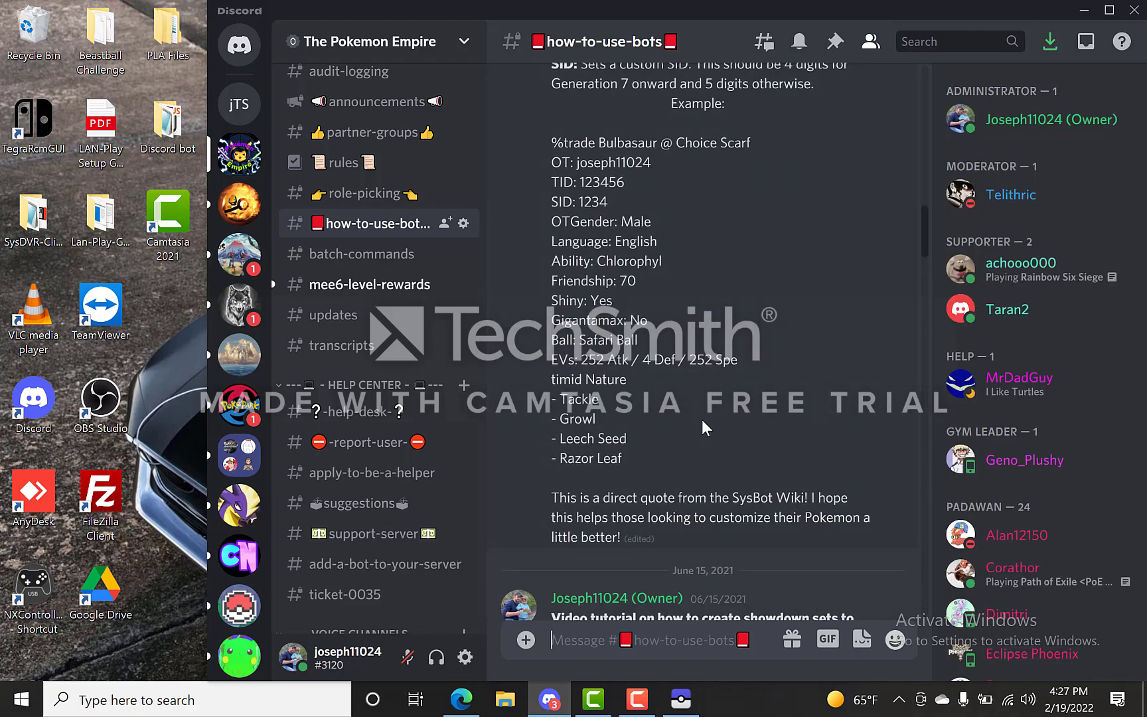
{"action": "scroll", "coordinate": [702, 420], "scroll_direction": "down", "scroll_amount": 6}
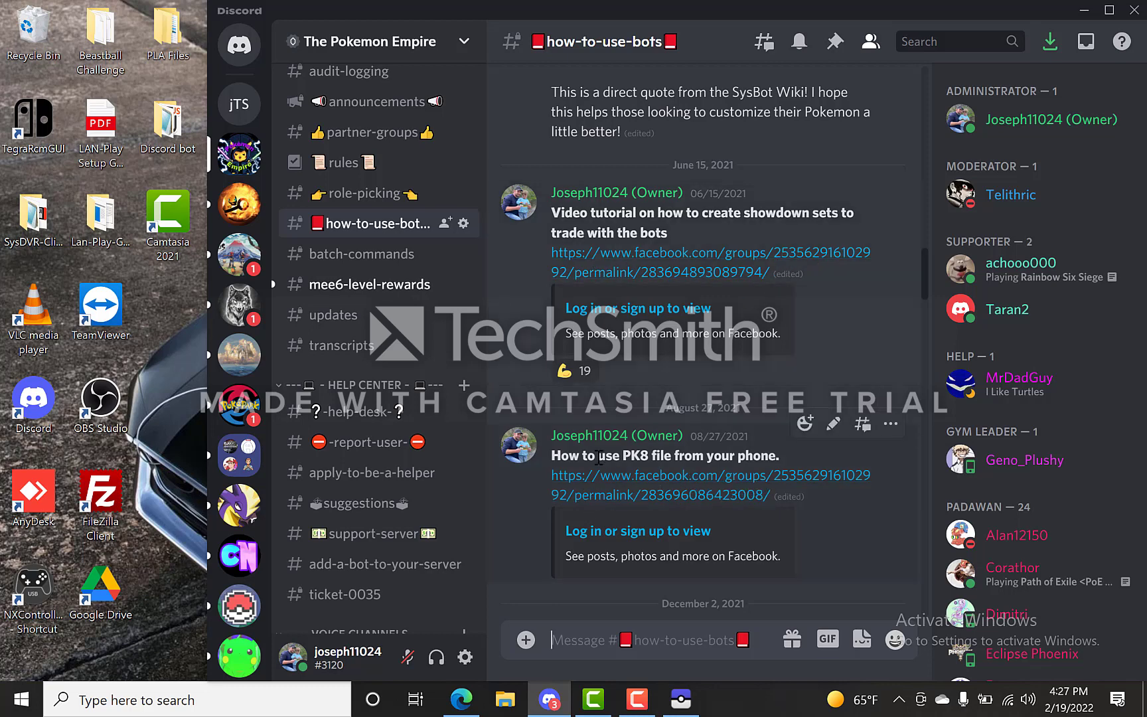
{"action": "scroll", "coordinate": [597, 452], "scroll_direction": "down", "scroll_amount": 7}
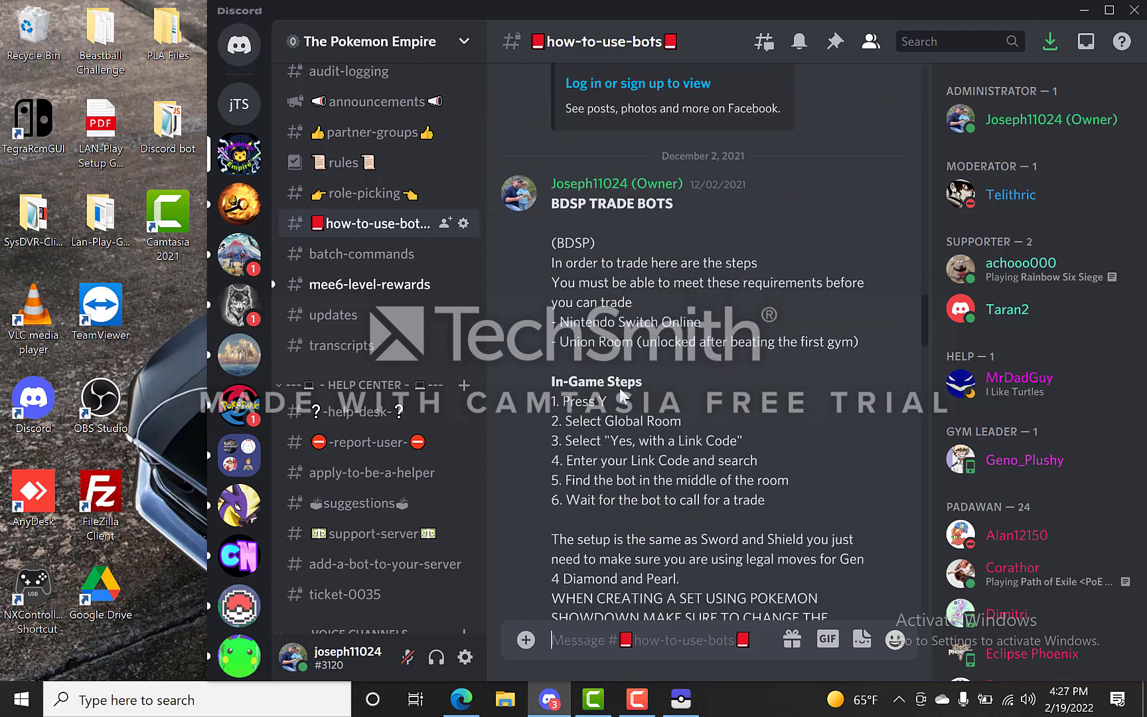
{"action": "scroll", "coordinate": [622, 396], "scroll_direction": "up", "scroll_amount": 7}
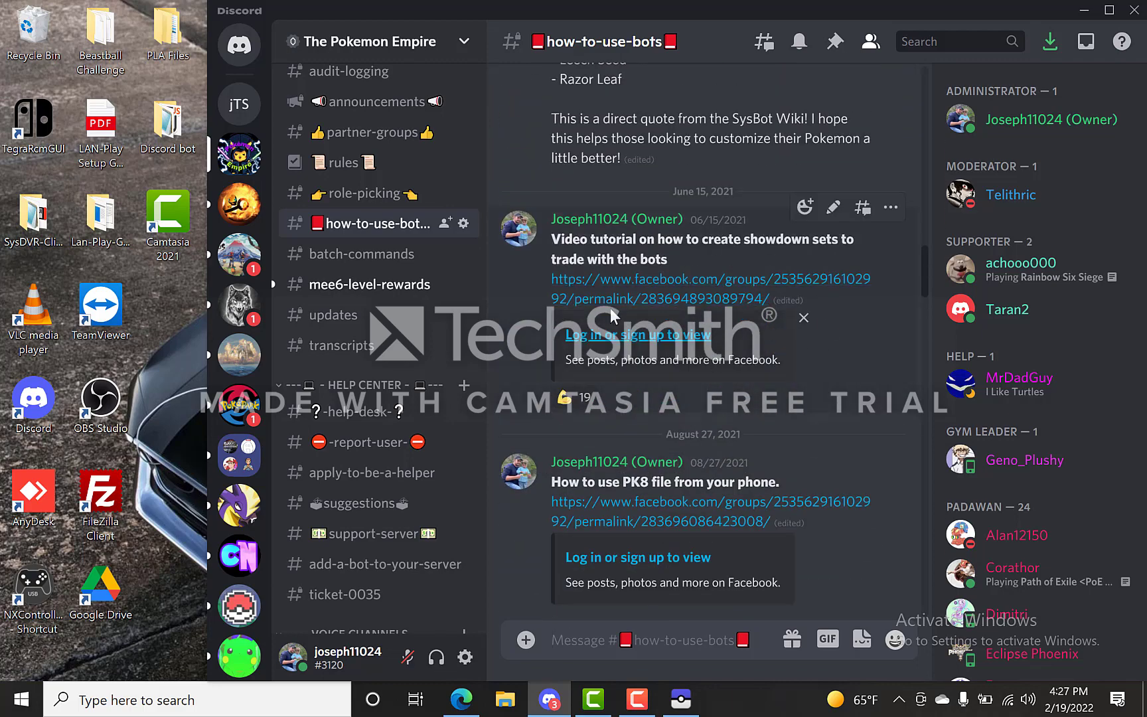
{"action": "scroll", "coordinate": [688, 373], "scroll_direction": "down", "scroll_amount": 7}
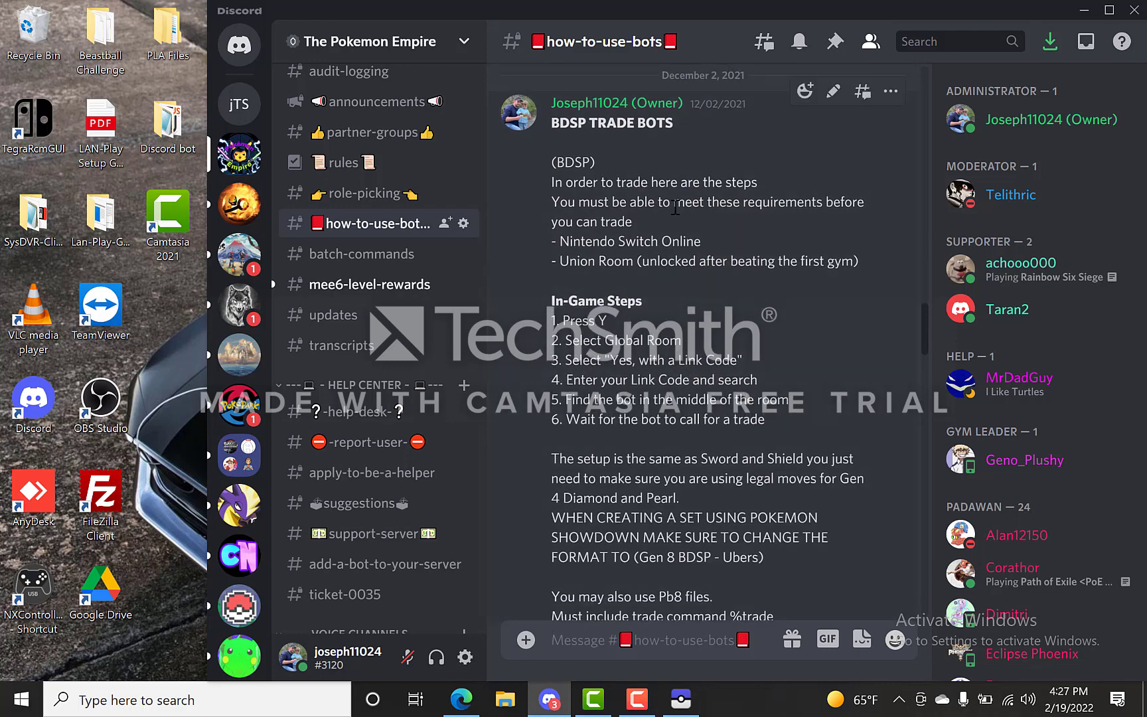
{"action": "scroll", "coordinate": [657, 323], "scroll_direction": "down", "scroll_amount": 7}
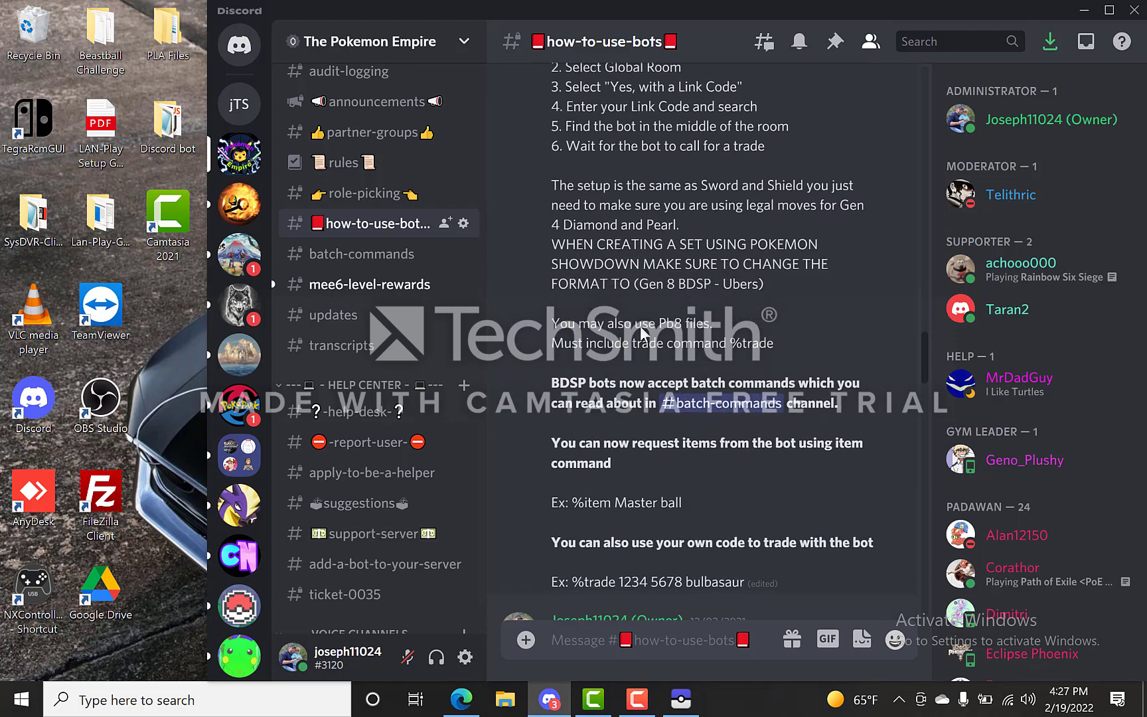
Review the LGPE, Gen-7 GTS and PLA trade bot instructions through to the end of the how-to-use-bots channel
{"action": "scroll", "coordinate": [641, 332], "scroll_direction": "down", "scroll_amount": 8}
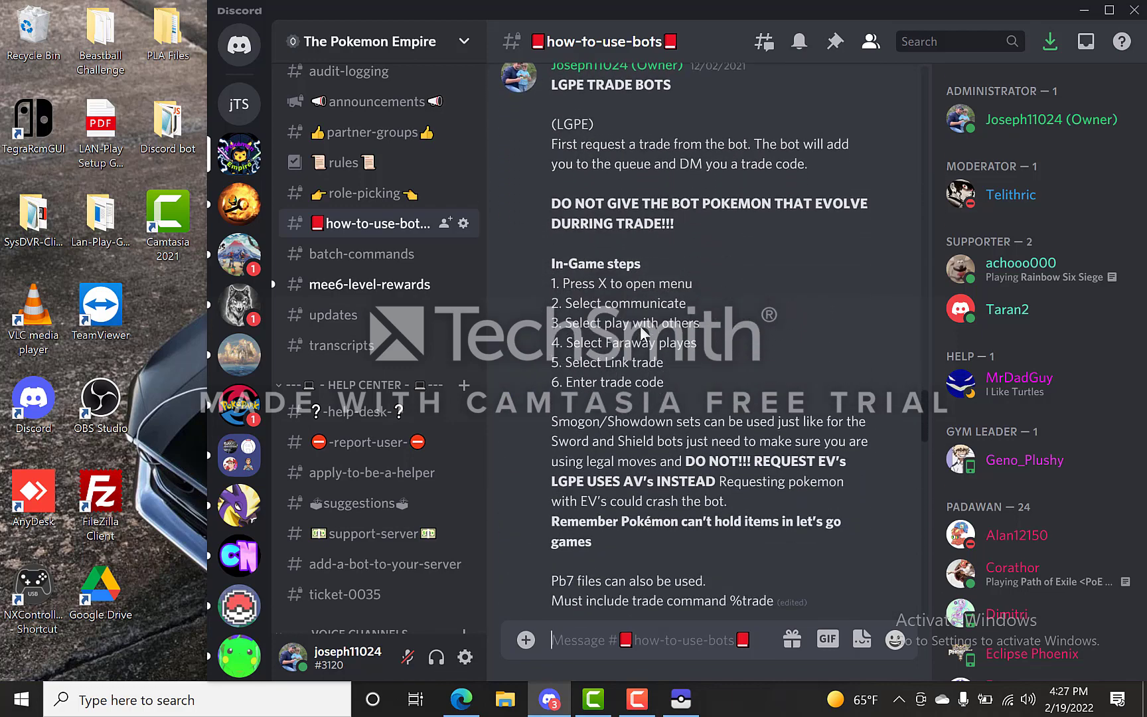
{"action": "scroll", "coordinate": [641, 332], "scroll_direction": "down", "scroll_amount": 3}
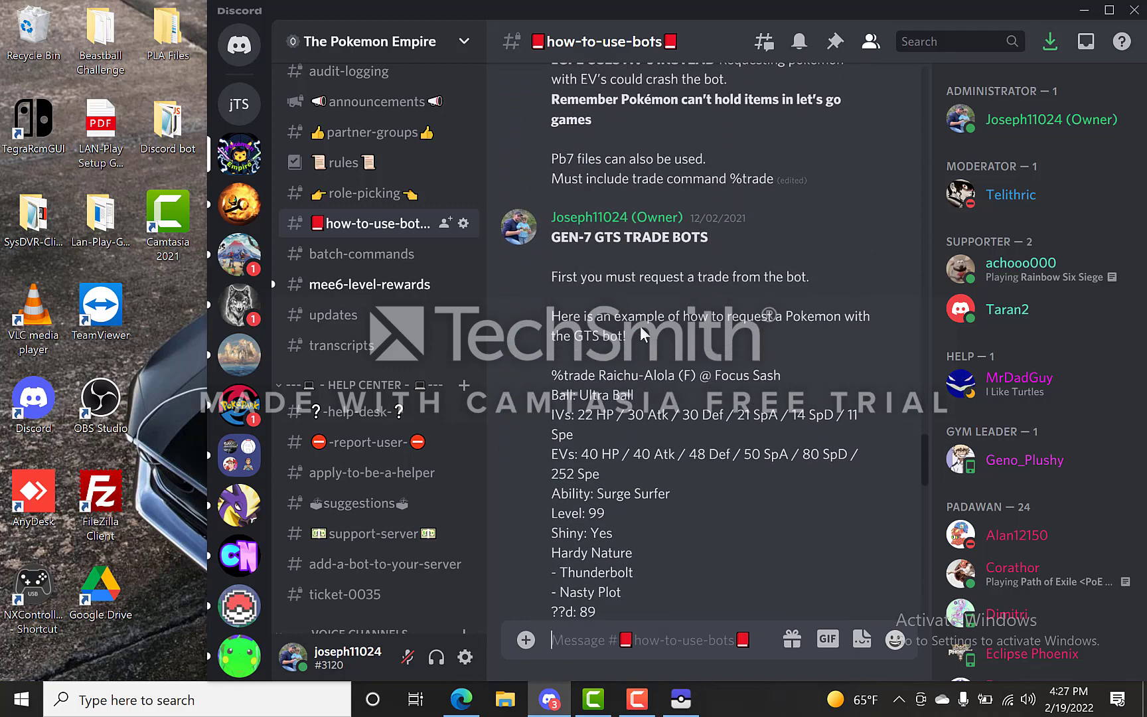
{"action": "scroll", "coordinate": [641, 332], "scroll_direction": "down", "scroll_amount": 15}
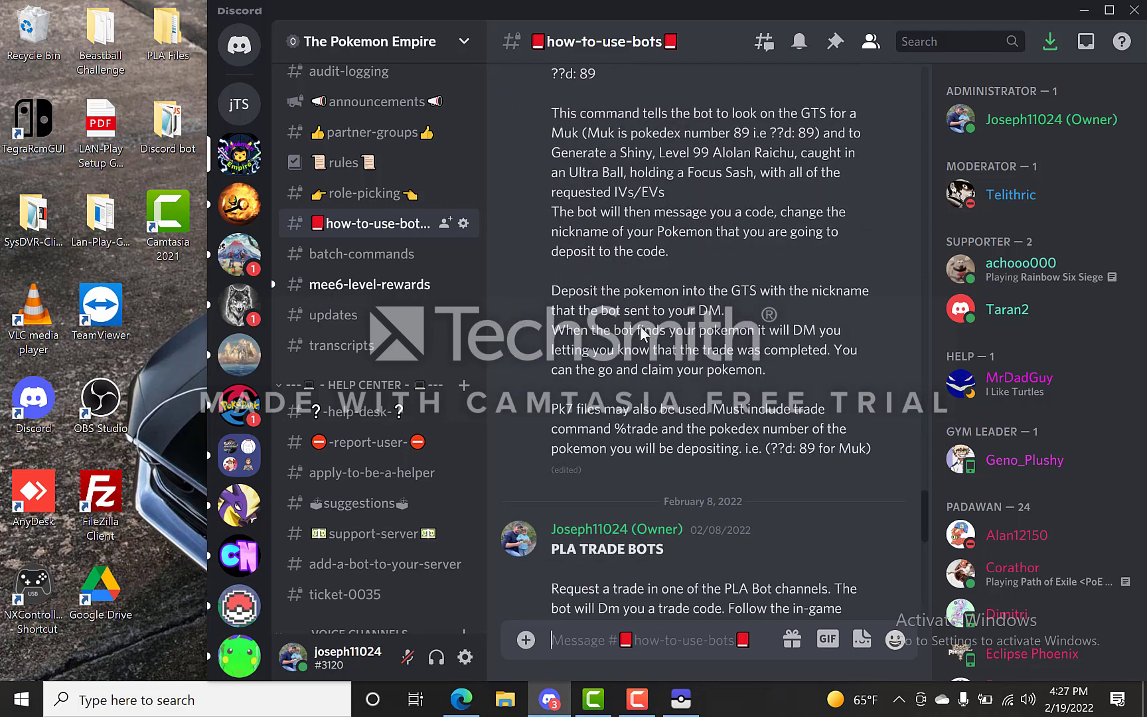
{"action": "scroll", "coordinate": [641, 332], "scroll_direction": "down", "scroll_amount": 4}
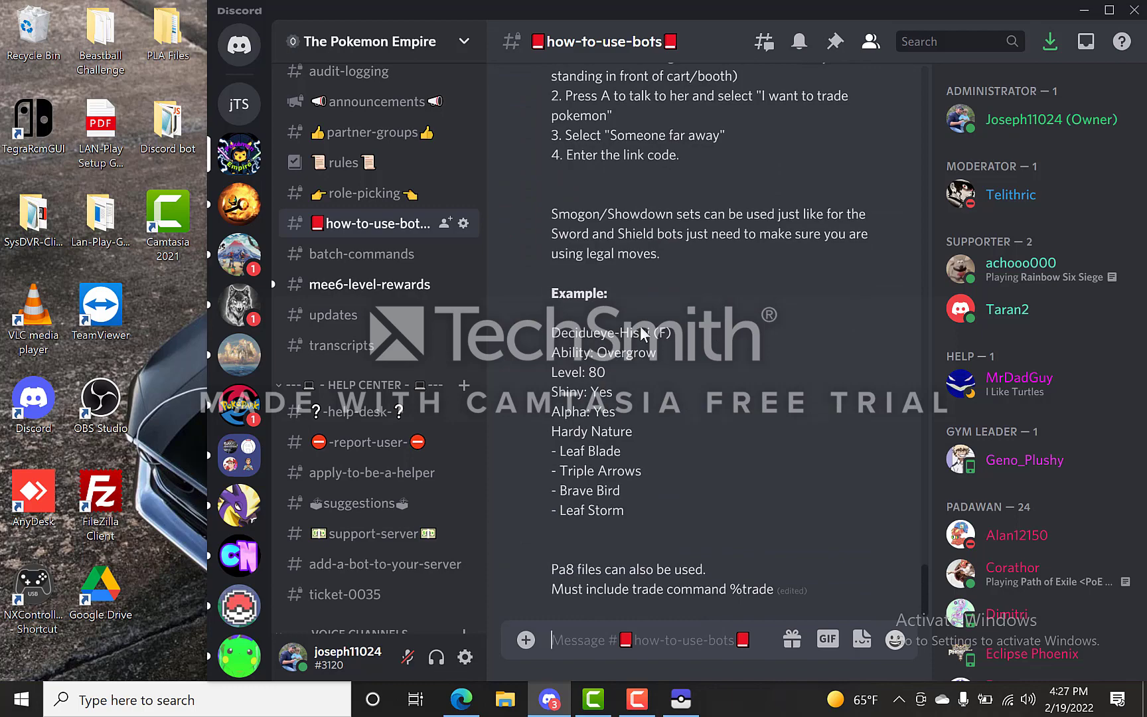
{"action": "scroll", "coordinate": [641, 332], "scroll_direction": "up", "scroll_amount": 5}
{"action": "scroll", "coordinate": [641, 332], "scroll_direction": "down", "scroll_amount": 5}
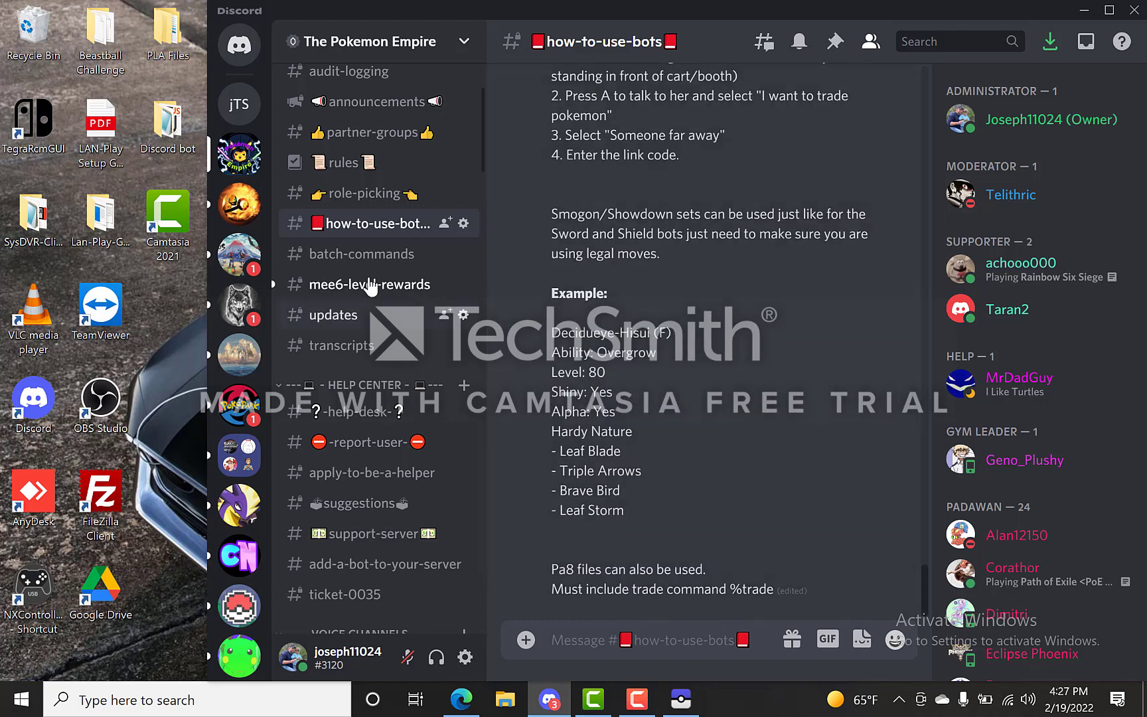
Open the batch-commands channel and review its batch editor introduction, IV commands, and ribbons and marks guide from the beginning
{"action": "left_click", "coordinate": [398, 255]}
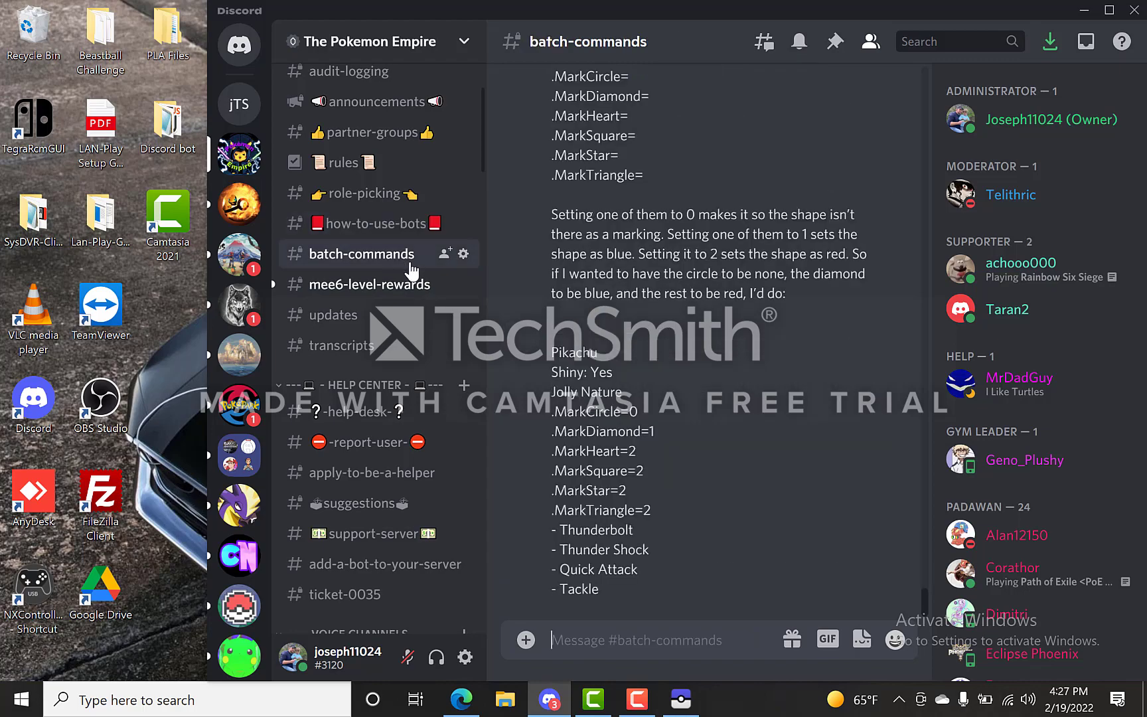
{"action": "scroll", "coordinate": [675, 344], "scroll_direction": "down", "scroll_amount": 8}
{"action": "scroll", "coordinate": [676, 344], "scroll_direction": "up", "scroll_amount": 20}
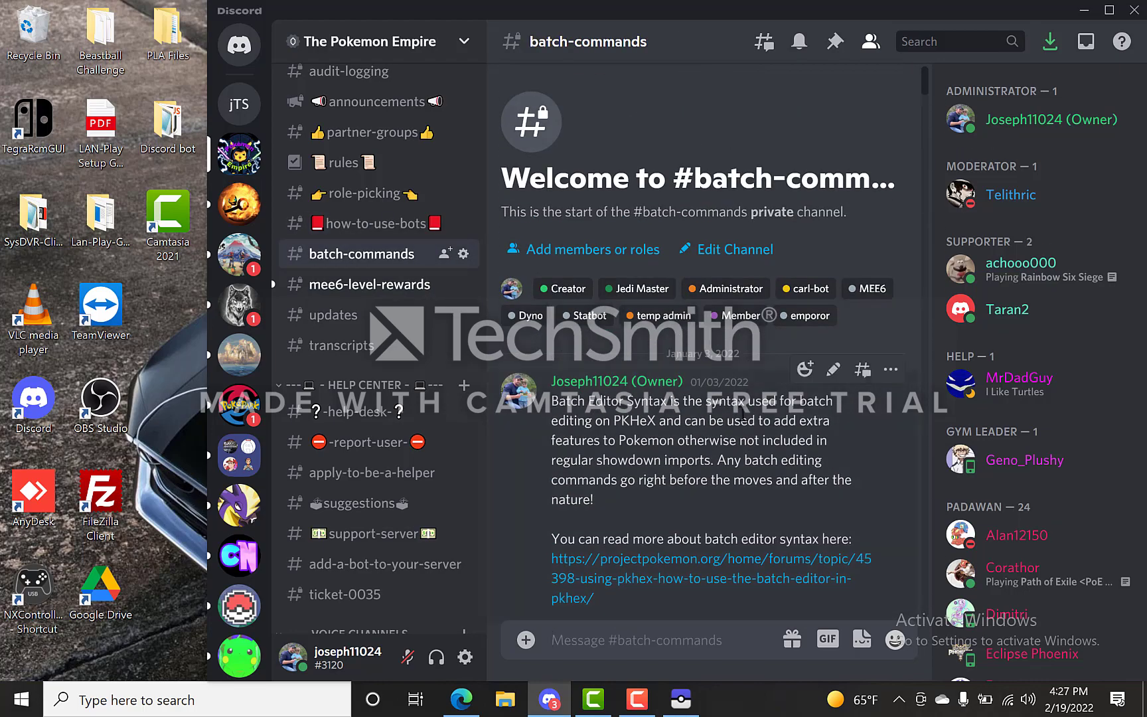
{"action": "scroll", "coordinate": [740, 406], "scroll_direction": "down", "scroll_amount": 8}
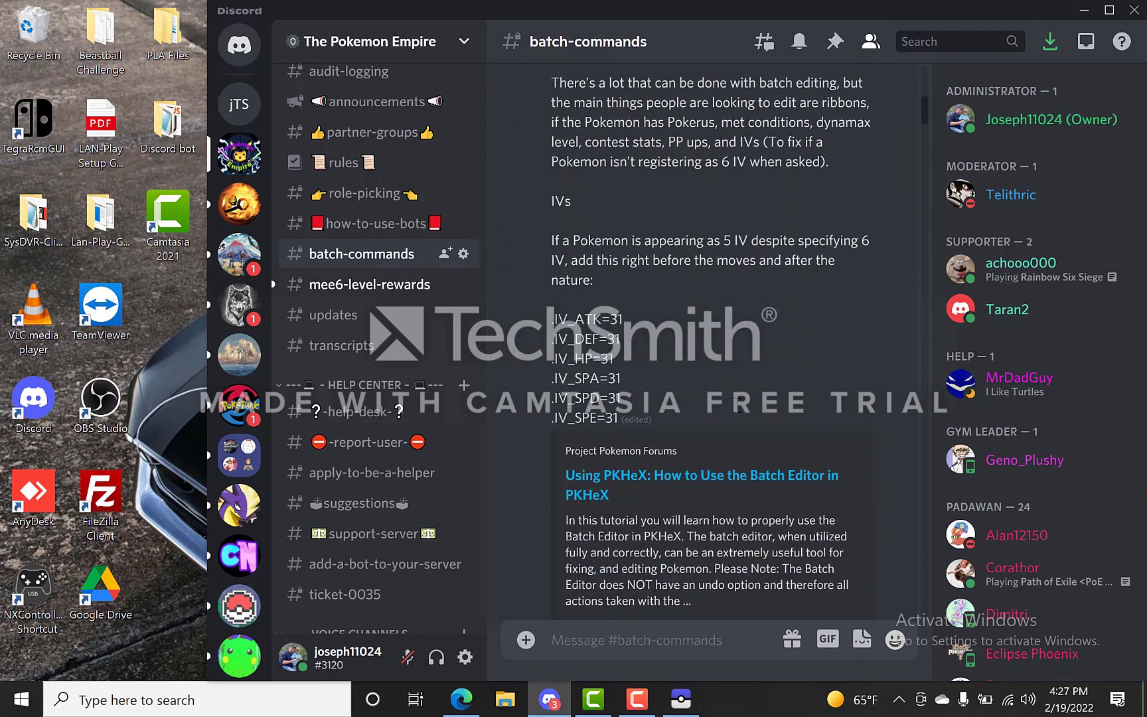
{"action": "scroll", "coordinate": [737, 409], "scroll_direction": "down", "scroll_amount": 6}
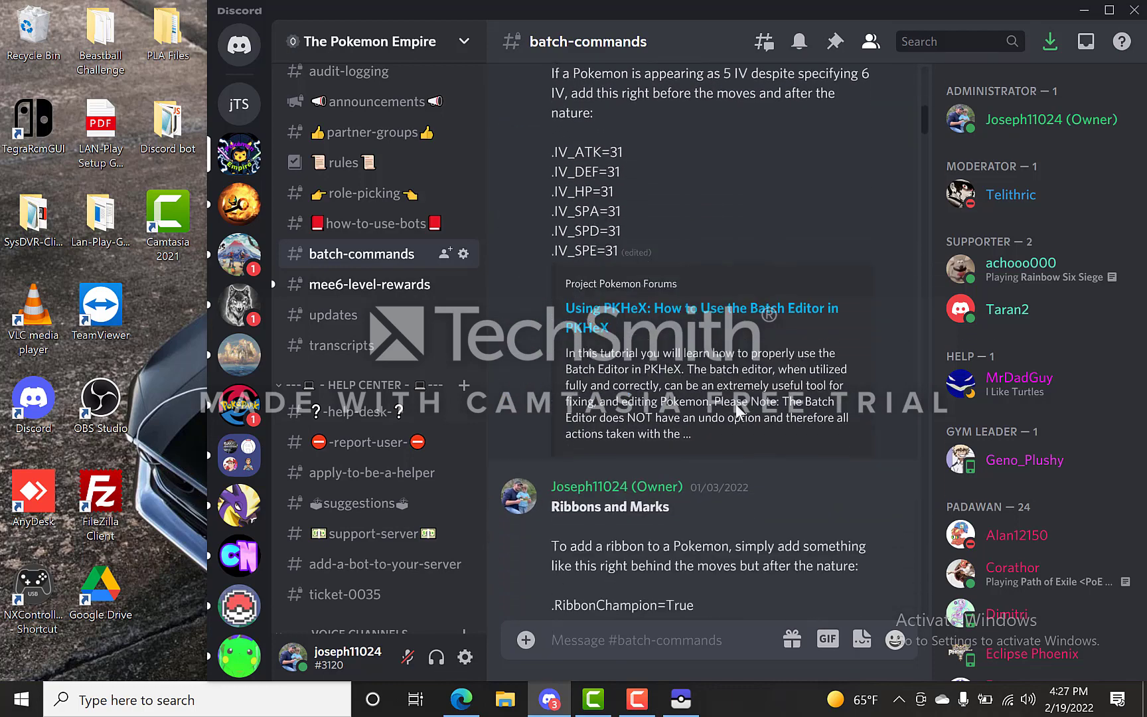
{"action": "scroll", "coordinate": [737, 410], "scroll_direction": "down", "scroll_amount": 10}
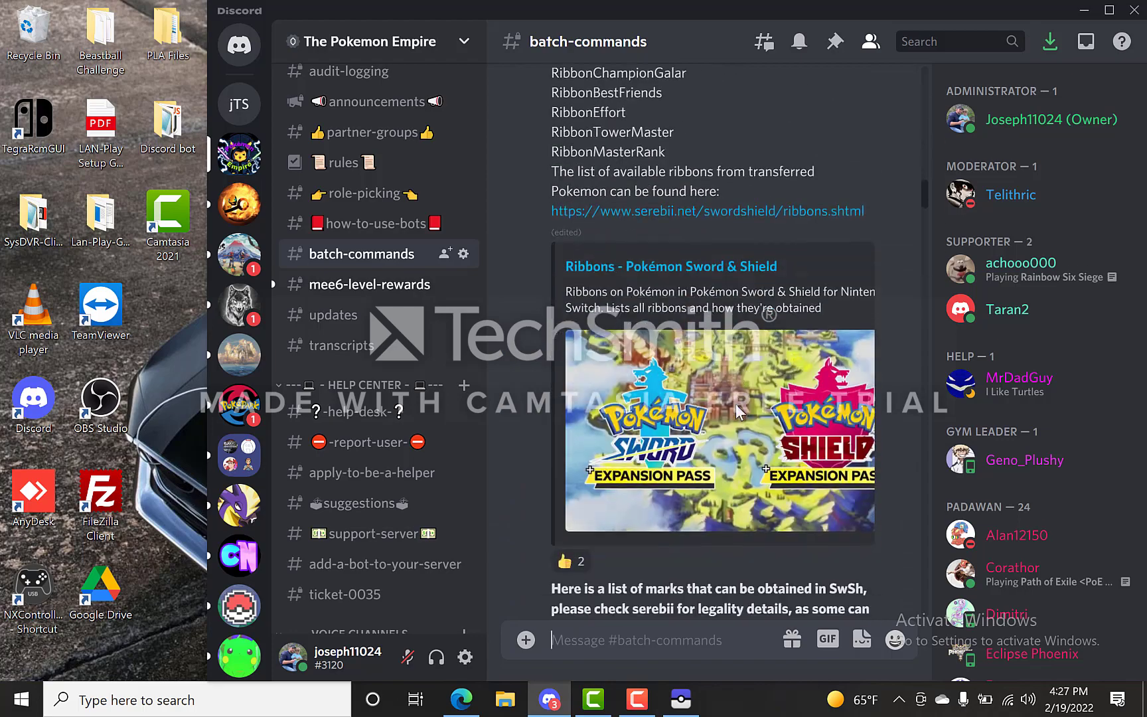
Review the batch-commands sections on Pokerus, met conditions, friendship, current level and custom markings through to the channel's end
{"action": "scroll", "coordinate": [735, 404], "scroll_direction": "down", "scroll_amount": 12}
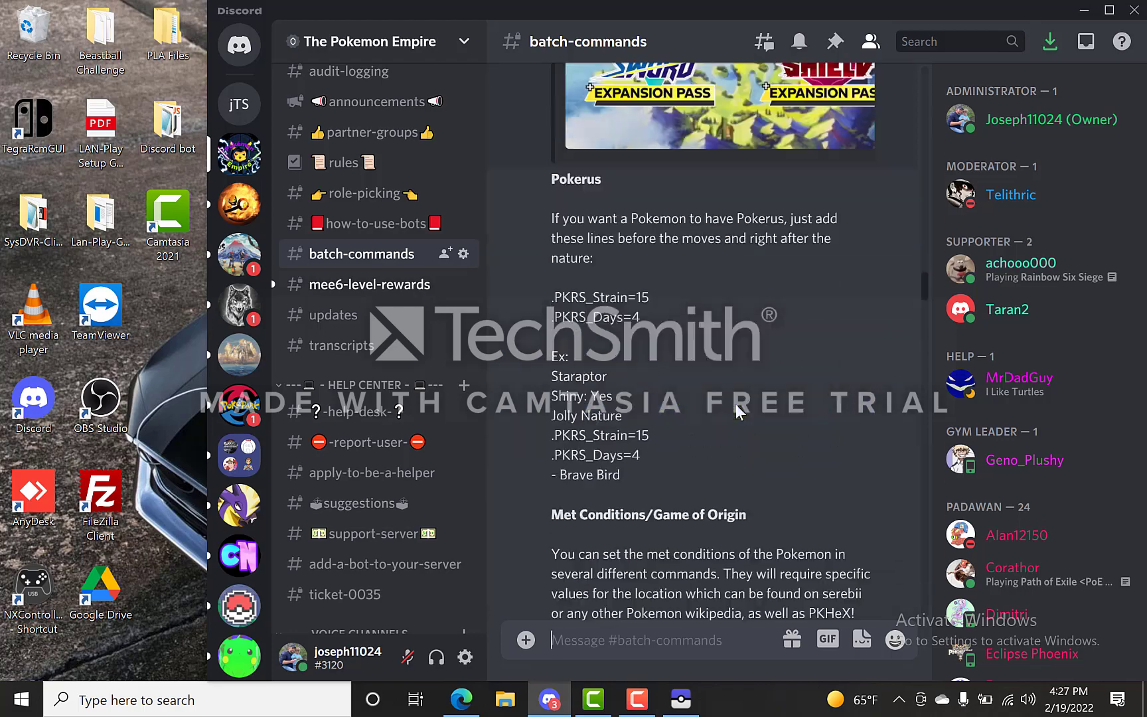
{"action": "scroll", "coordinate": [735, 404], "scroll_direction": "down", "scroll_amount": 15}
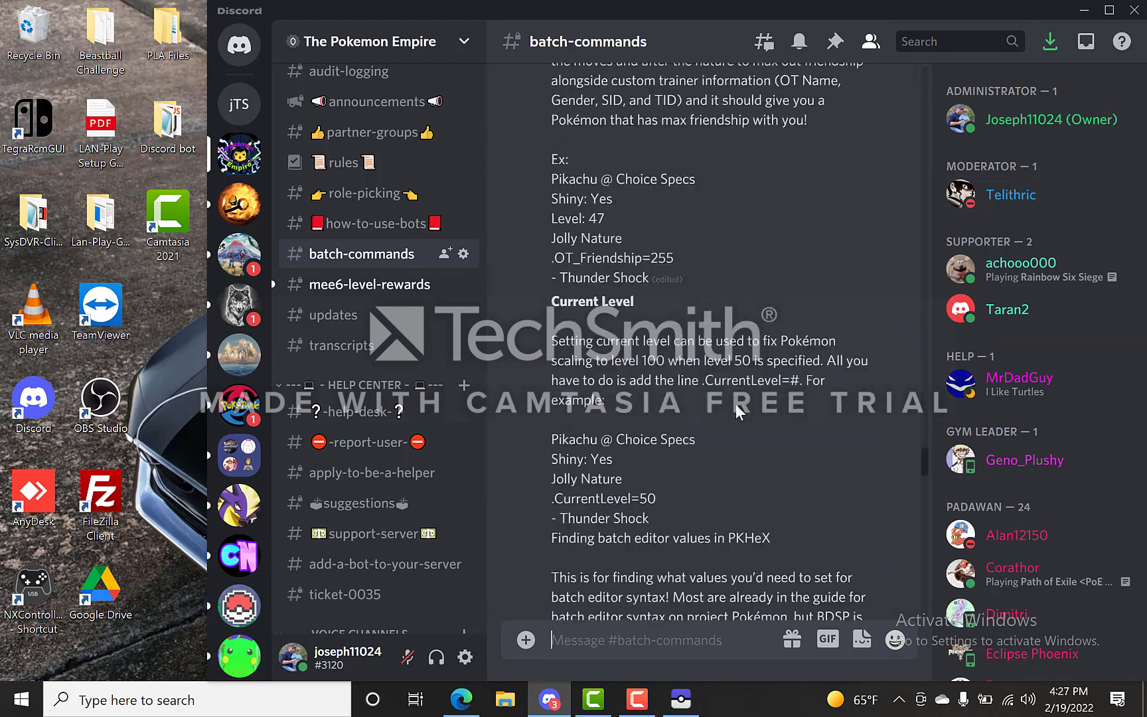
{"action": "scroll", "coordinate": [735, 404], "scroll_direction": "down", "scroll_amount": 15}
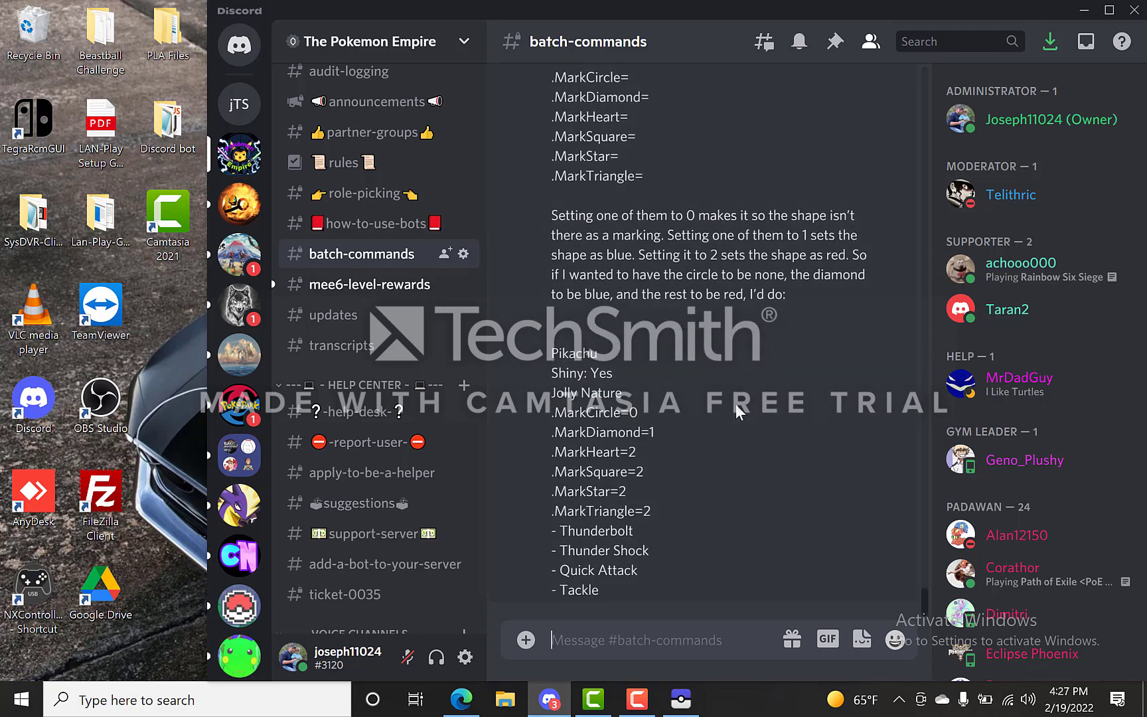
{"action": "scroll", "coordinate": [736, 404], "scroll_direction": "up", "scroll_amount": 2}
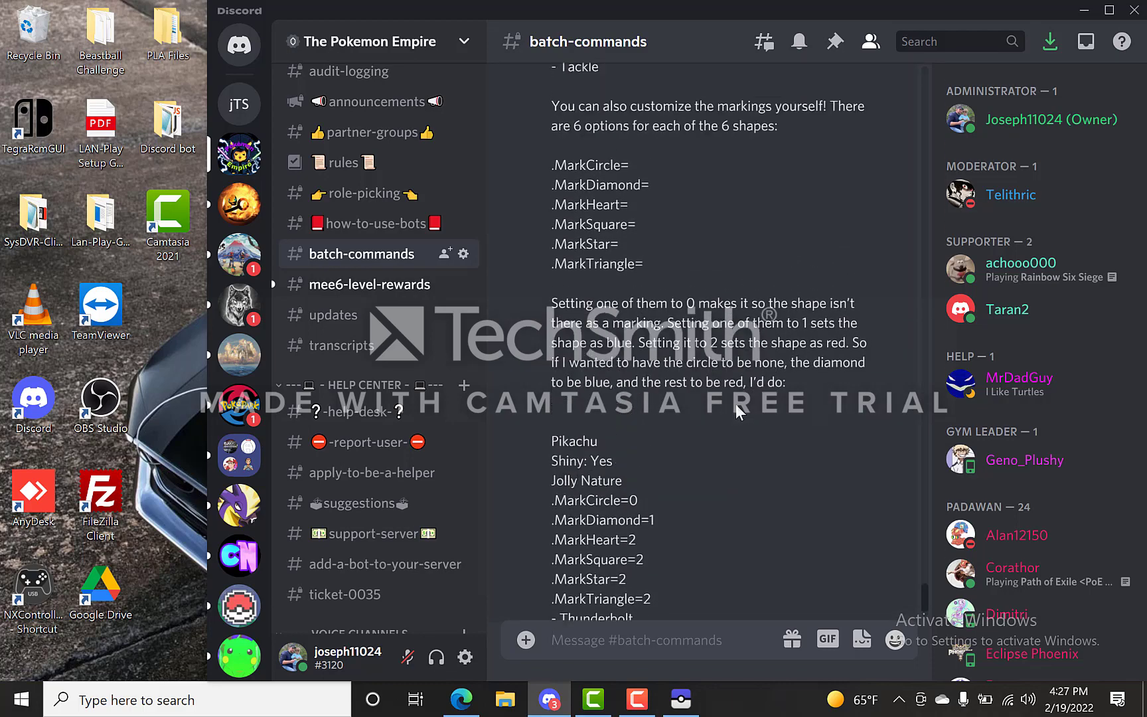
{"action": "scroll", "coordinate": [736, 404], "scroll_direction": "up", "scroll_amount": 2}
{"action": "scroll", "coordinate": [735, 404], "scroll_direction": "down", "scroll_amount": 4}
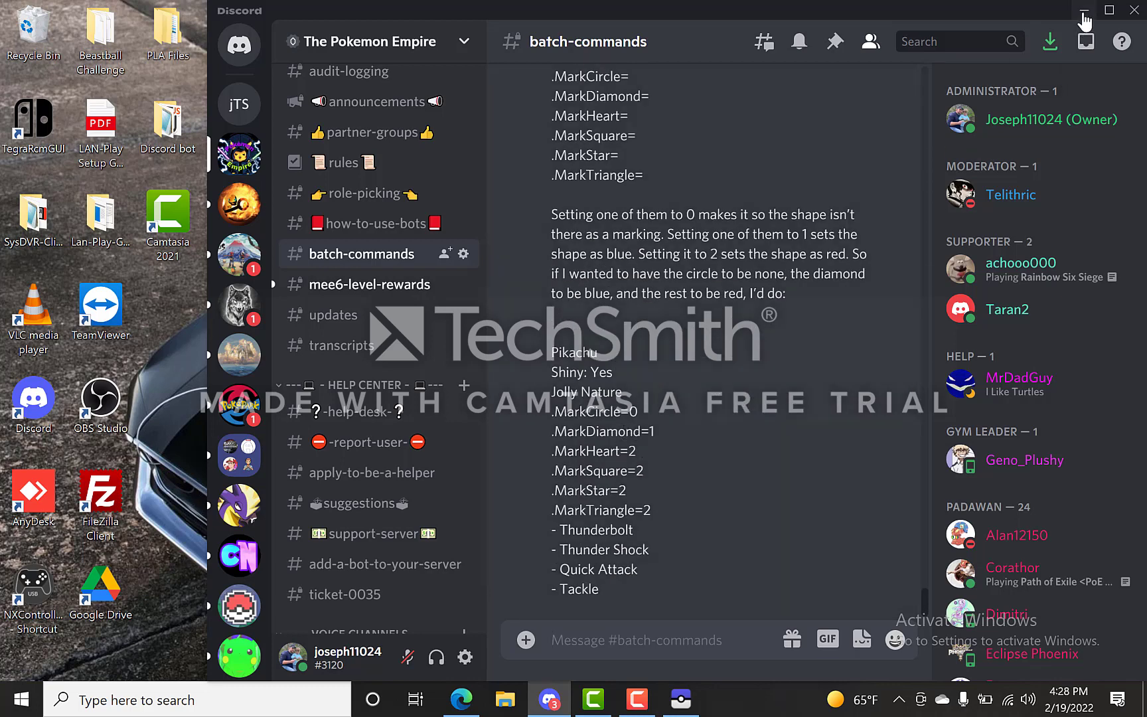
Minimise Discord and move the pkherx tut folder on the desktop next to the PLA Files folder
{"action": "scroll", "coordinate": [352, 425], "scroll_direction": "down", "scroll_amount": 3}
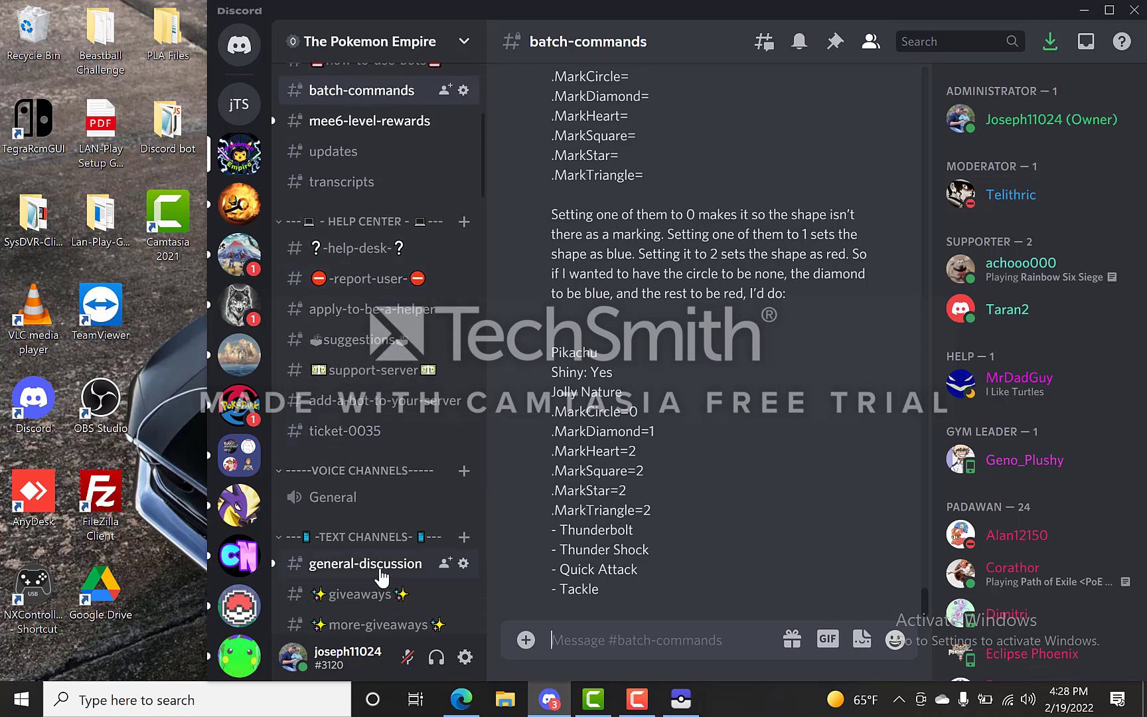
{"action": "scroll", "coordinate": [367, 418], "scroll_direction": "up", "scroll_amount": 6}
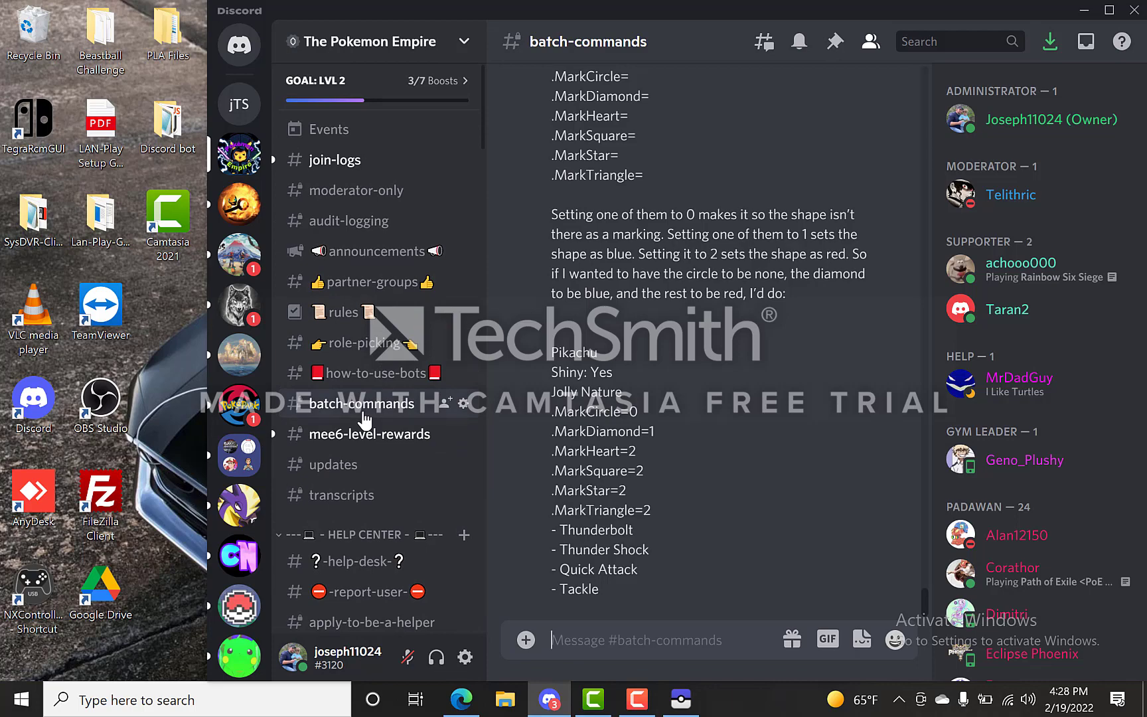
{"action": "left_click", "coordinate": [1081, 12]}
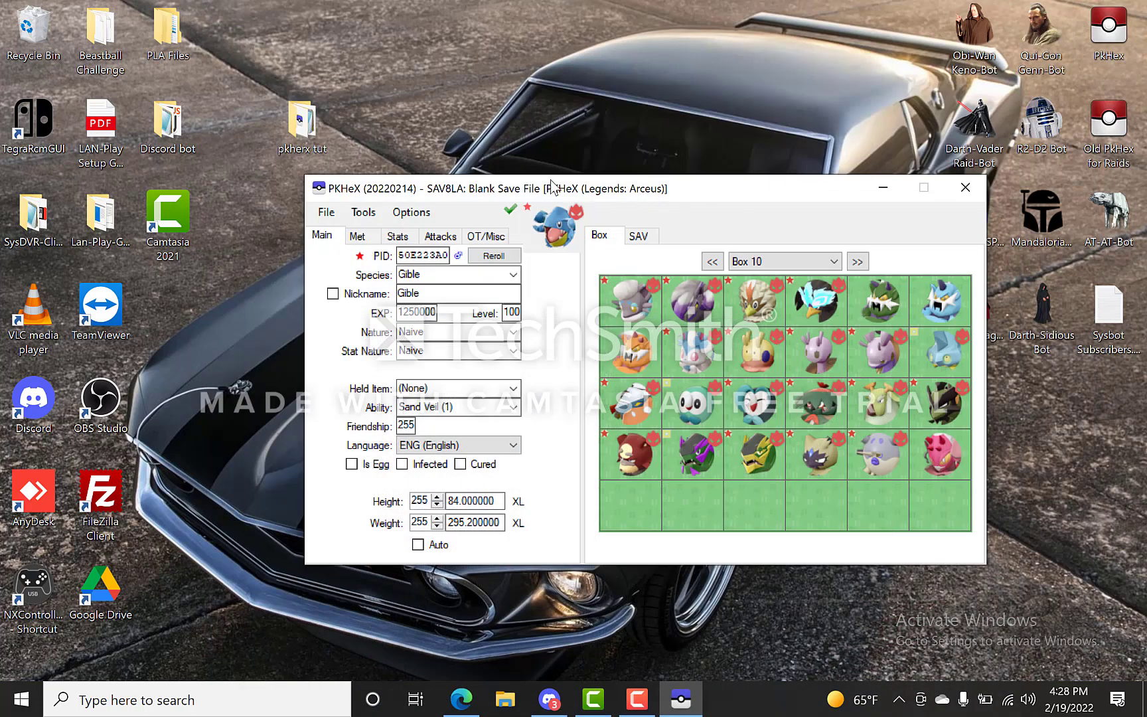
{"action": "left_click_drag", "start_coordinate": [304, 131], "coordinate": [233, 46]}
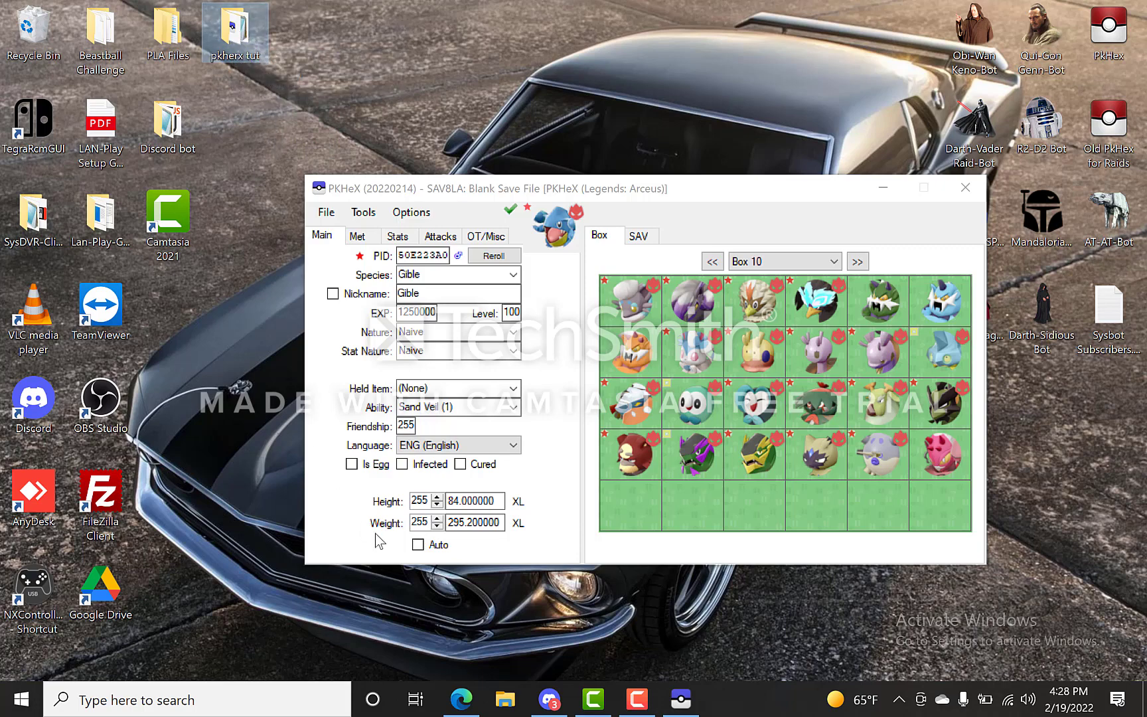
Switch back to Discord and look through the server's PLA, SWSH and BDSP bot and file channels
{"action": "left_click", "coordinate": [554, 705]}
{"action": "scroll", "coordinate": [447, 597], "scroll_direction": "down", "scroll_amount": 12}
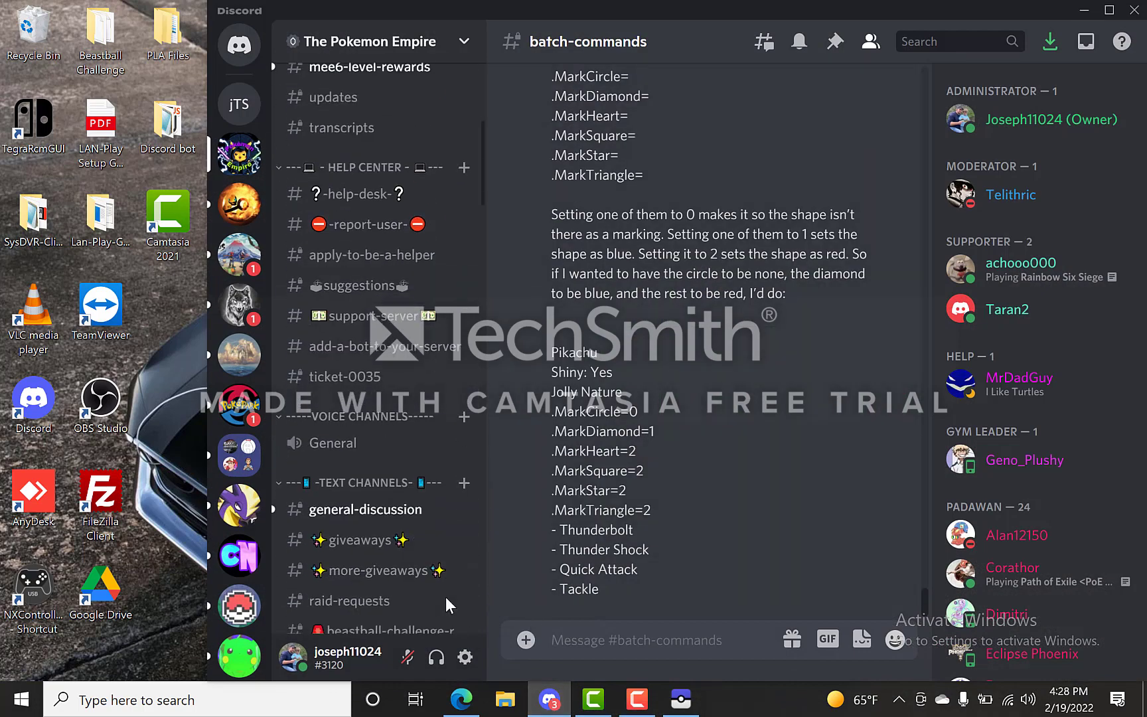
{"action": "scroll", "coordinate": [446, 601], "scroll_direction": "down", "scroll_amount": 3}
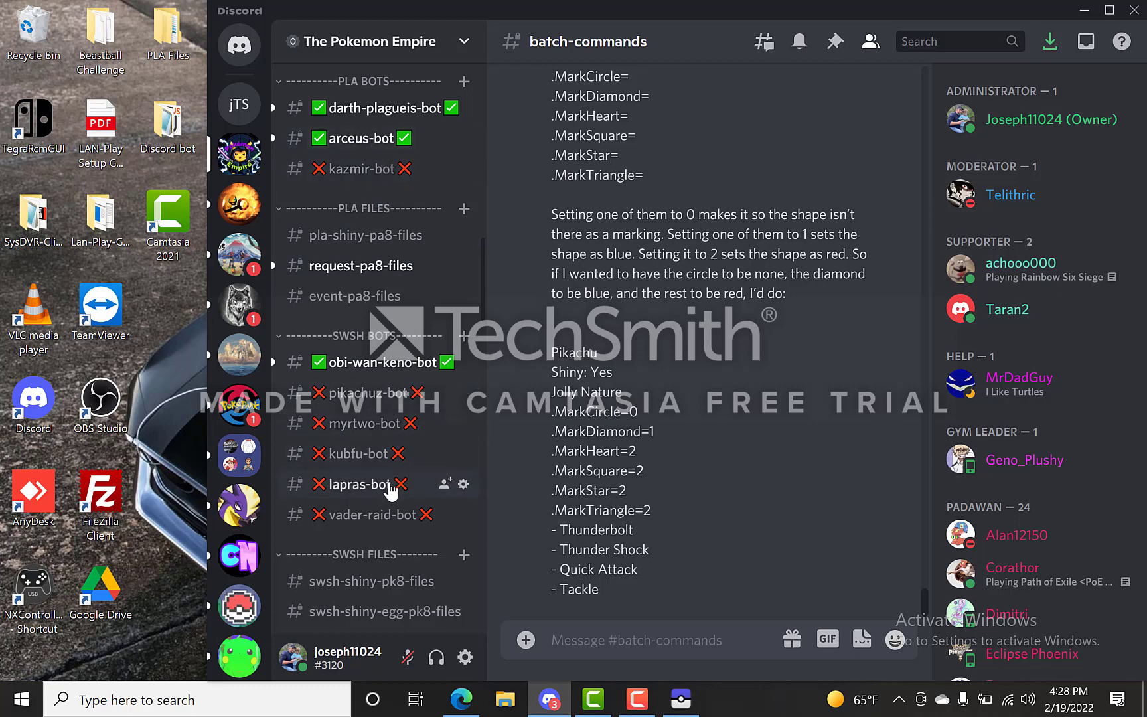
{"action": "scroll", "coordinate": [389, 488], "scroll_direction": "down", "scroll_amount": 5}
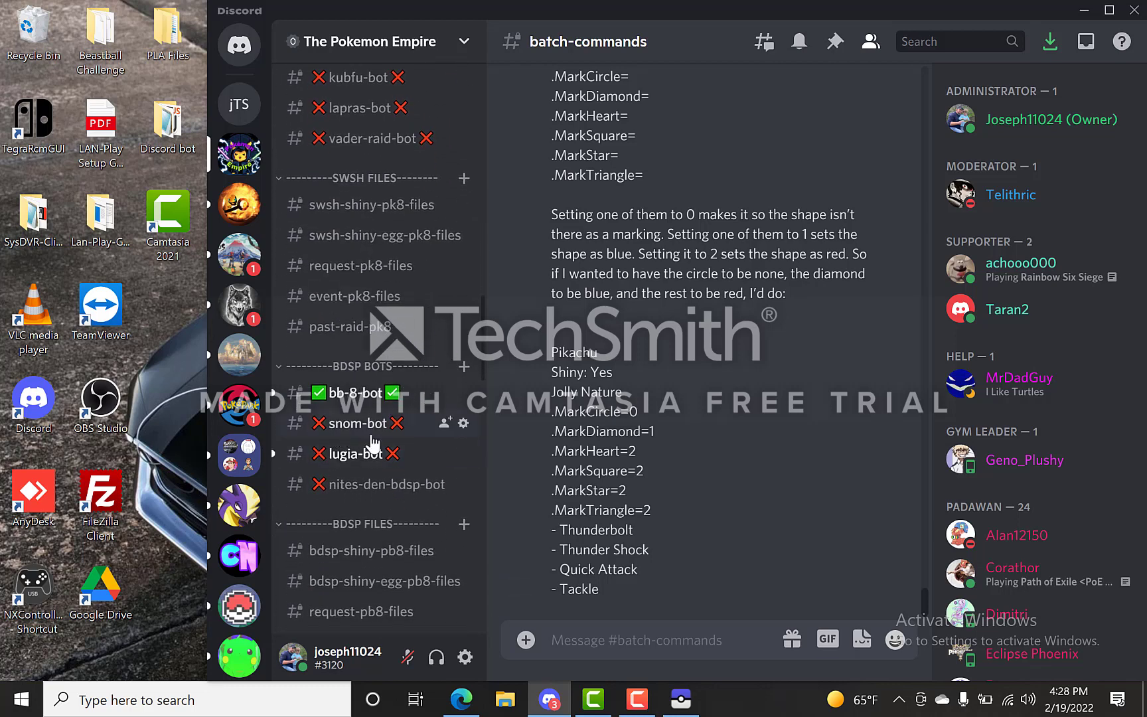
{"action": "scroll", "coordinate": [372, 458], "scroll_direction": "up", "scroll_amount": 3}
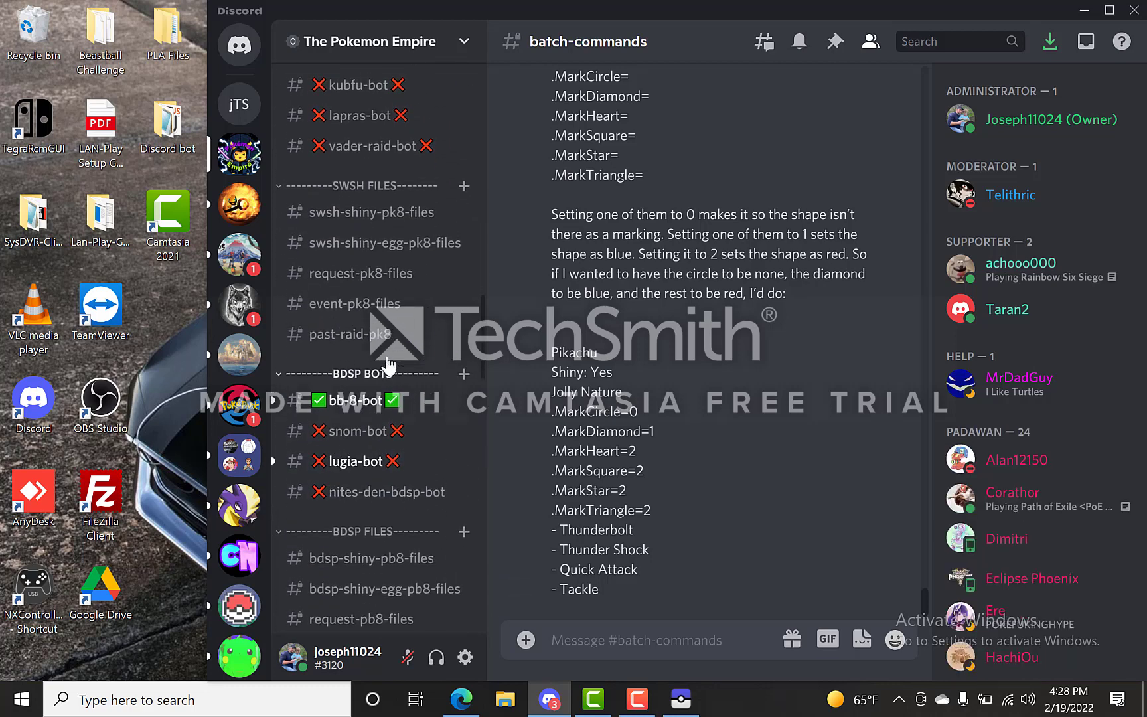
{"action": "scroll", "coordinate": [382, 472], "scroll_direction": "up", "scroll_amount": 1}
{"action": "scroll", "coordinate": [378, 198], "scroll_direction": "up", "scroll_amount": 3}
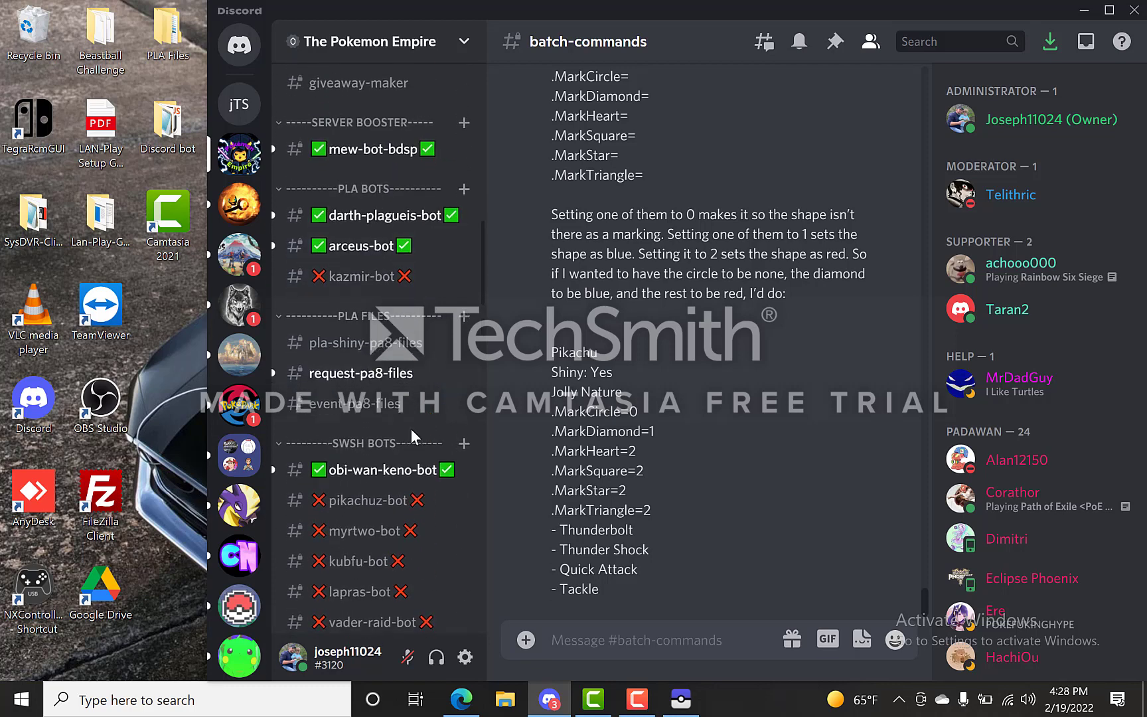
{"action": "scroll", "coordinate": [410, 428], "scroll_direction": "down", "scroll_amount": 2}
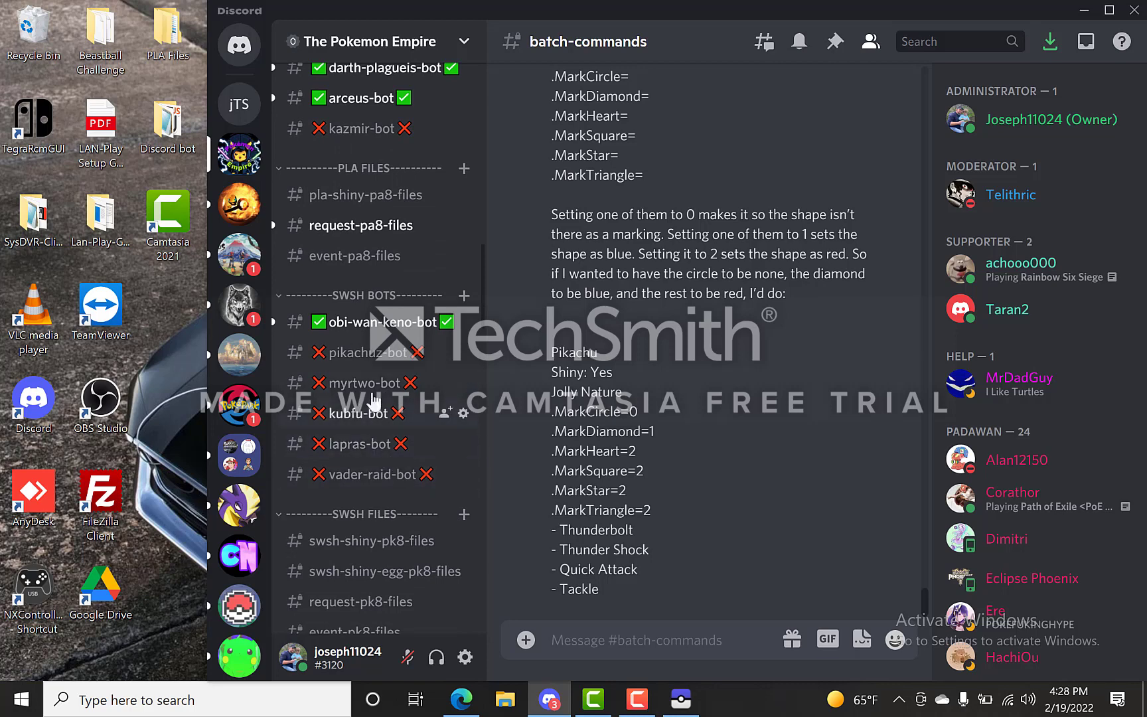
{"action": "scroll", "coordinate": [389, 465], "scroll_direction": "down", "scroll_amount": 5}
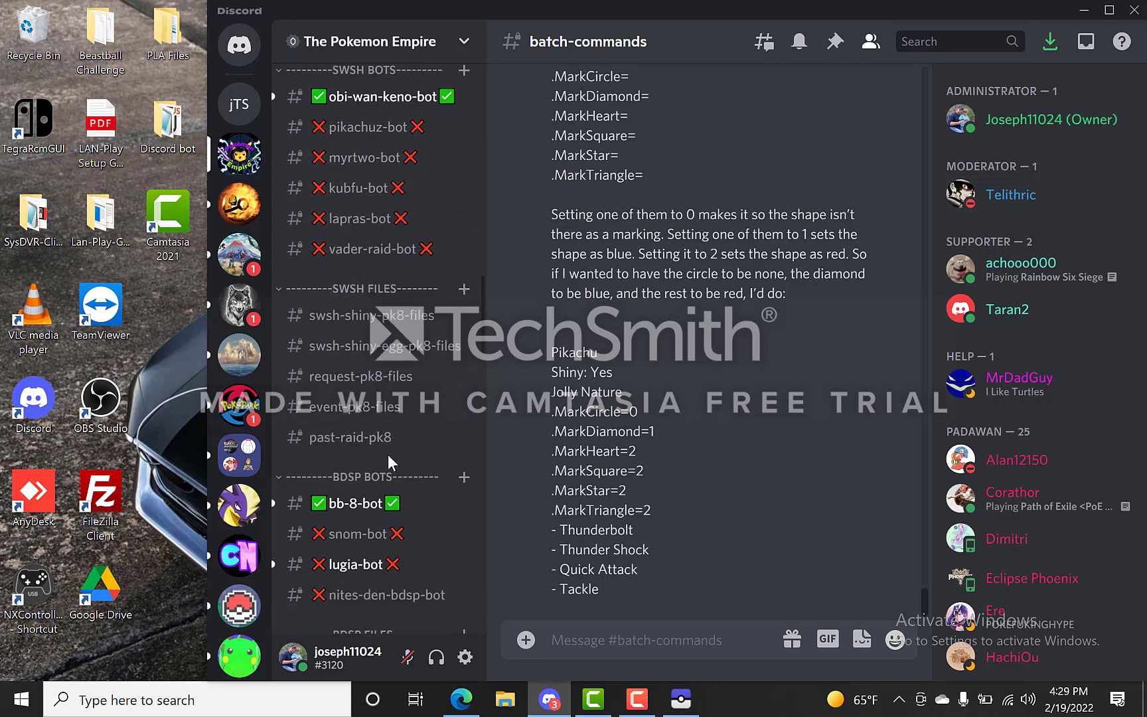
{"action": "scroll", "coordinate": [383, 267], "scroll_direction": "up", "scroll_amount": 5}
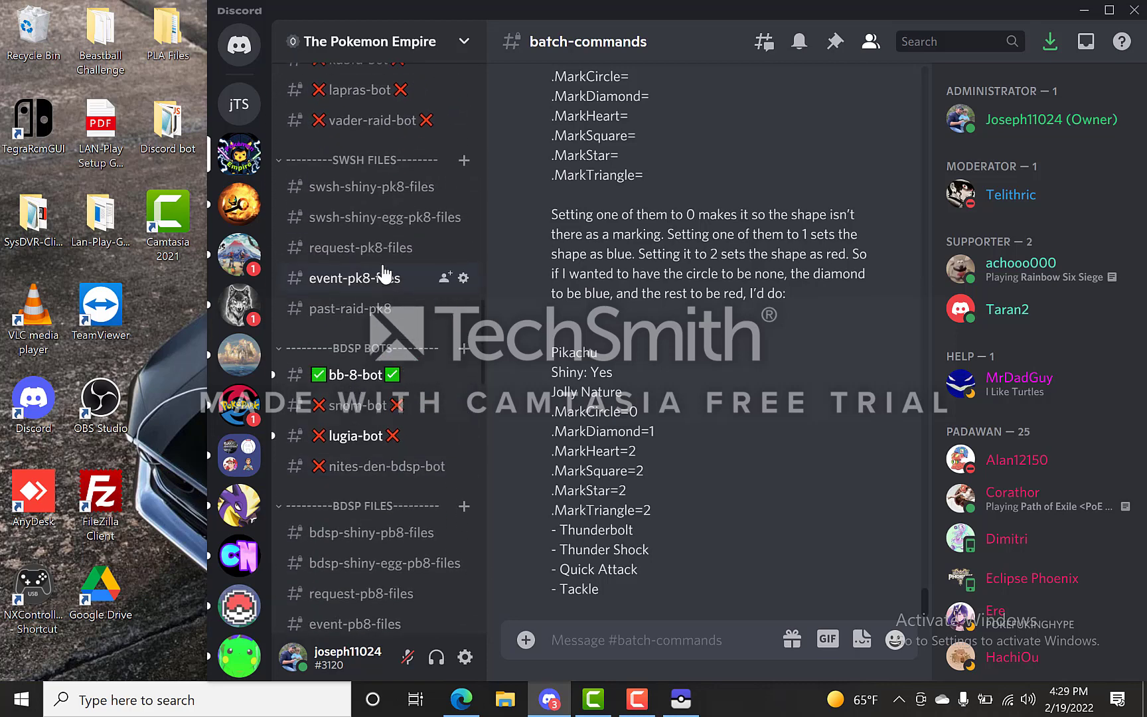
{"action": "scroll", "coordinate": [371, 319], "scroll_direction": "up", "scroll_amount": 1}
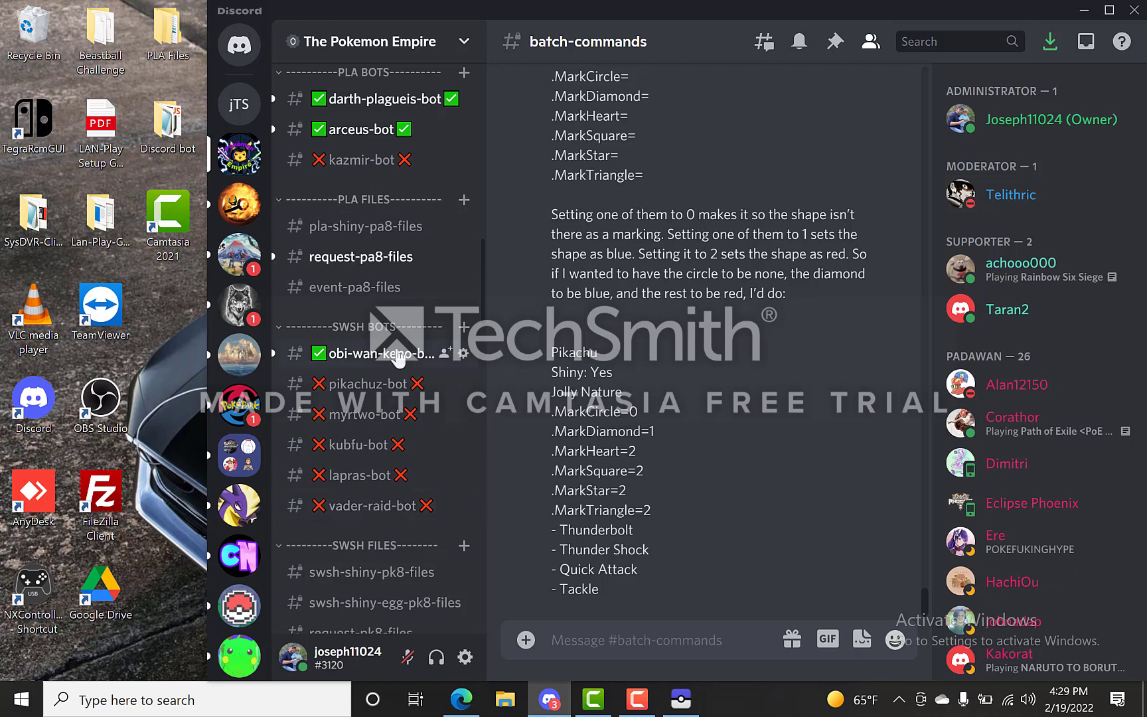
{"action": "scroll", "coordinate": [396, 362], "scroll_direction": "up", "scroll_amount": 2}
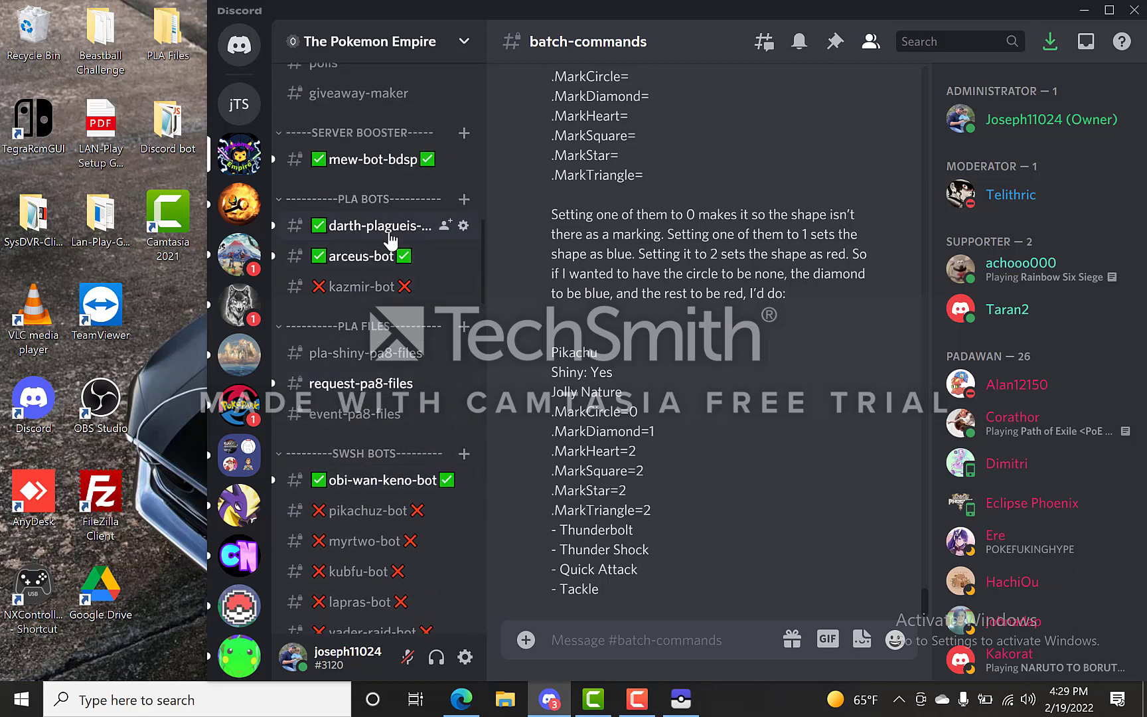
{"action": "scroll", "coordinate": [394, 407], "scroll_direction": "down", "scroll_amount": 2}
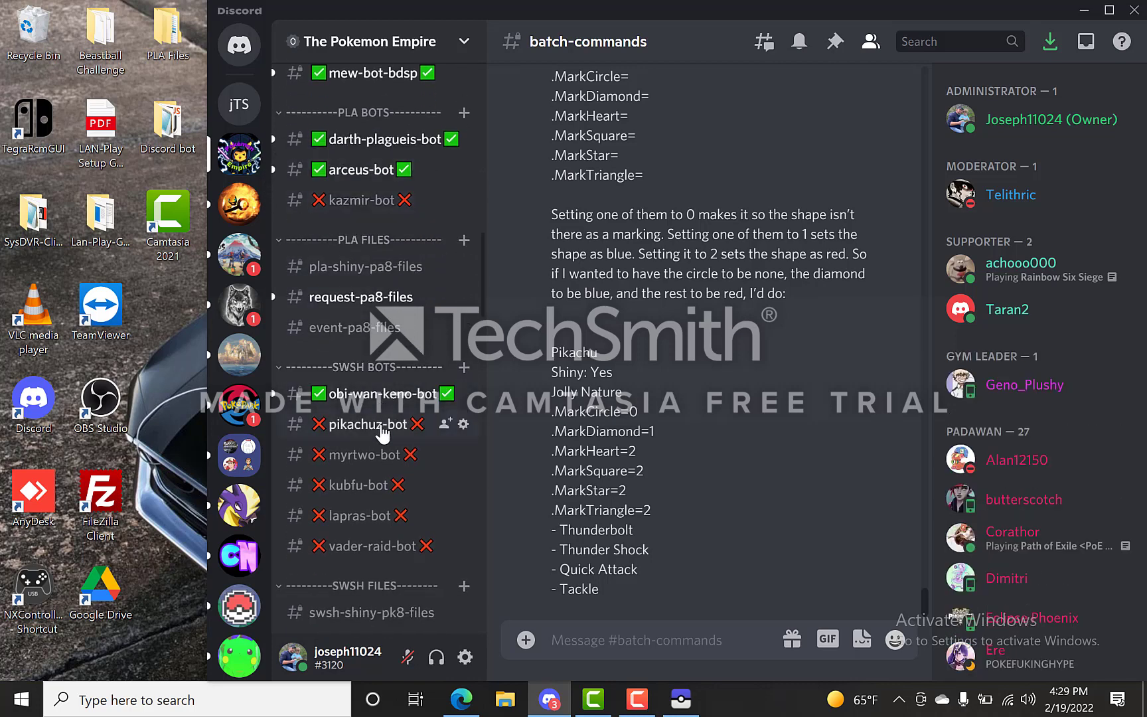
Look through the BDSP file, LGPE, Gen 7 and Gen 6 GTS bot and Pokémon League channels, returning to the how-to-use-bots area
{"action": "scroll", "coordinate": [382, 433], "scroll_direction": "down", "scroll_amount": 10}
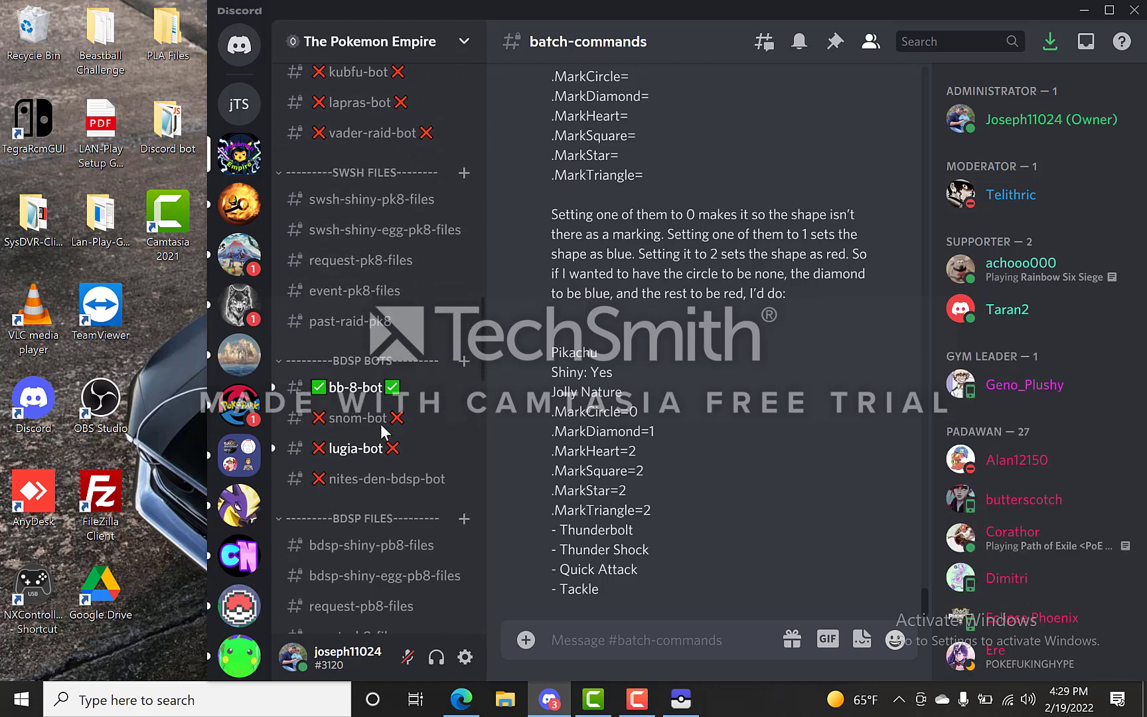
{"action": "scroll", "coordinate": [381, 425], "scroll_direction": "down", "scroll_amount": 8}
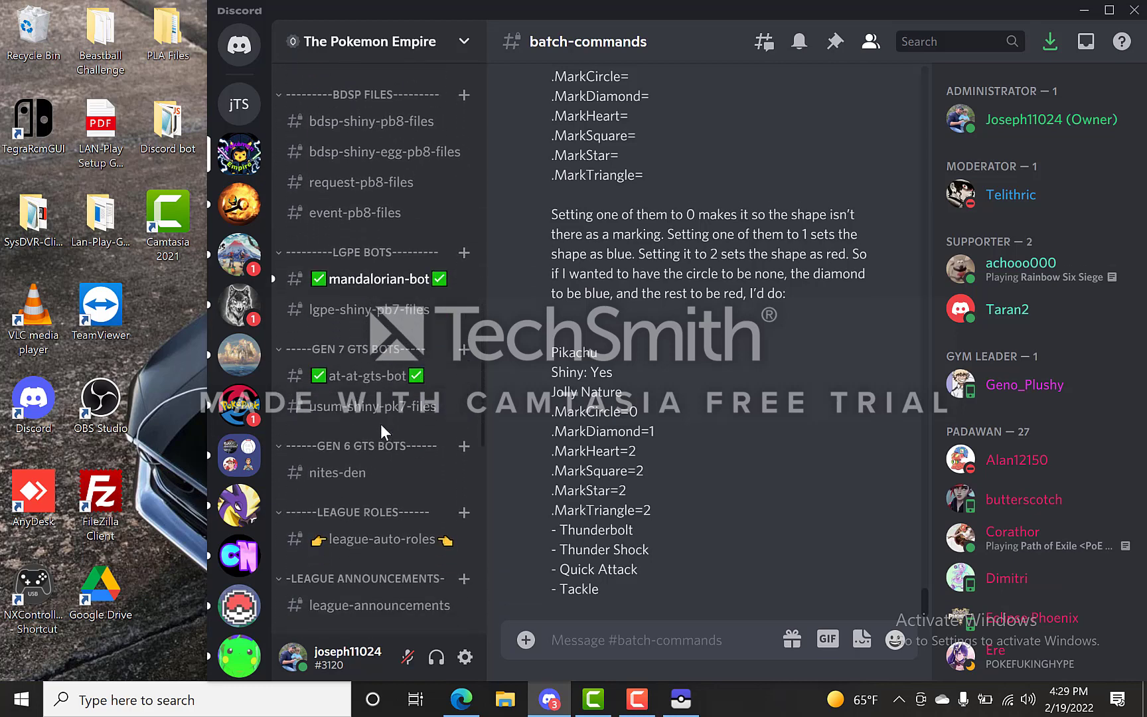
{"action": "scroll", "coordinate": [381, 424], "scroll_direction": "down", "scroll_amount": 10}
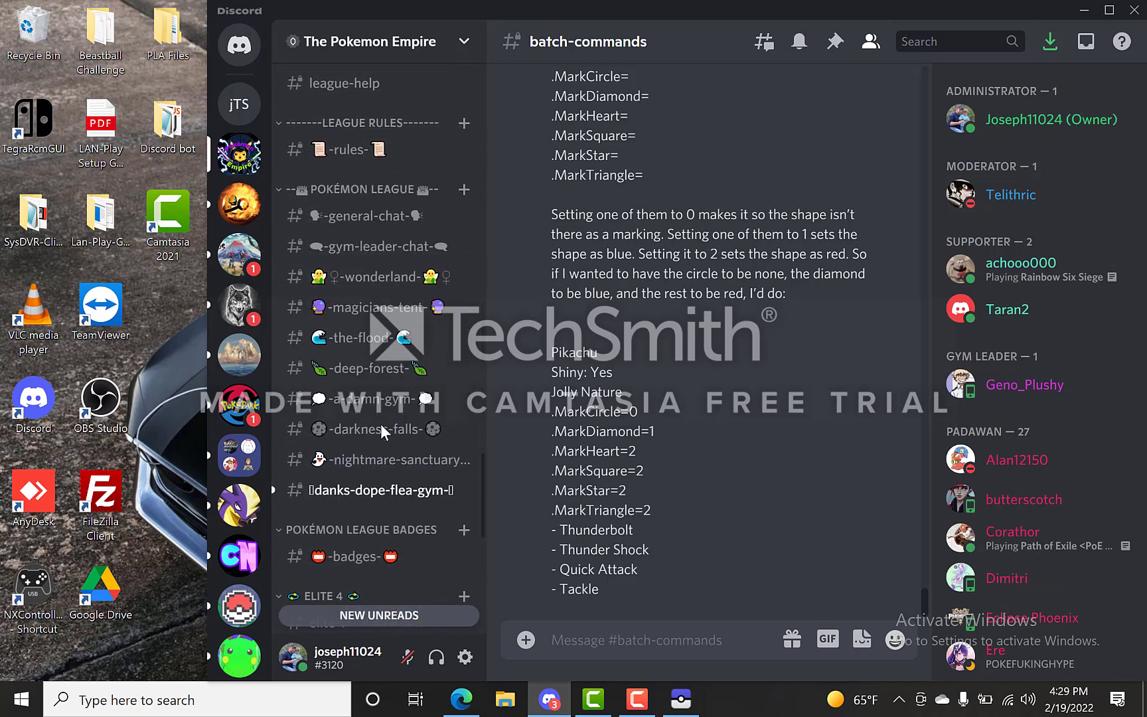
{"action": "scroll", "coordinate": [380, 424], "scroll_direction": "up", "scroll_amount": 7}
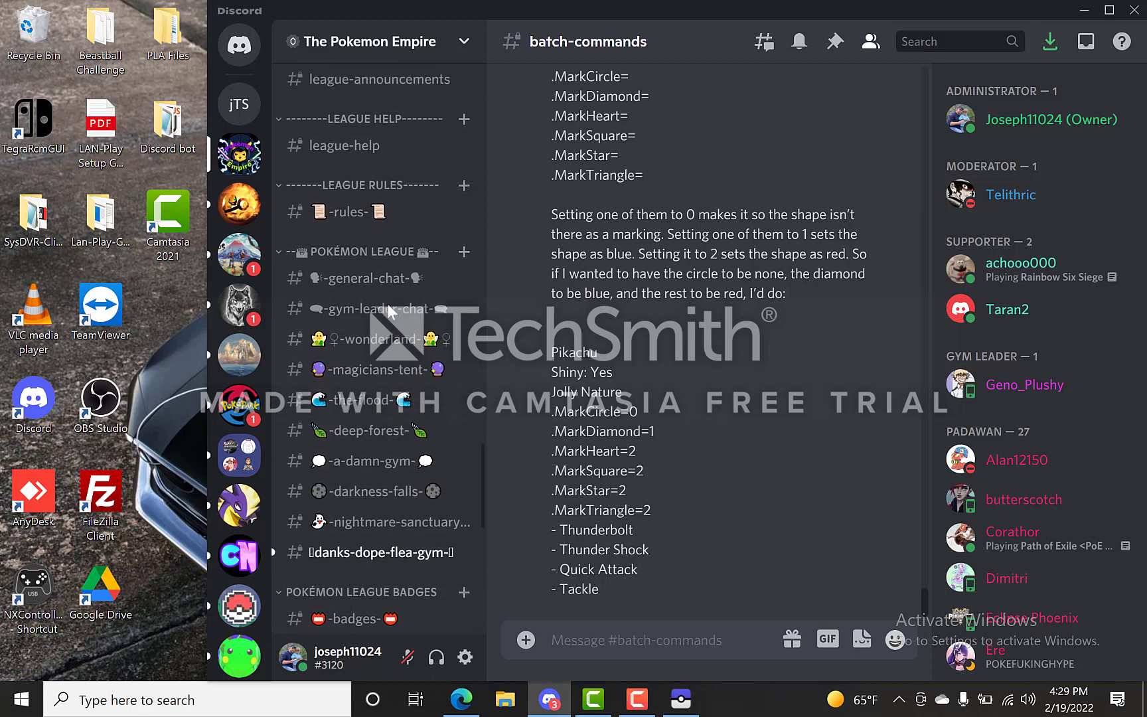
{"action": "scroll", "coordinate": [389, 307], "scroll_direction": "up", "scroll_amount": 6}
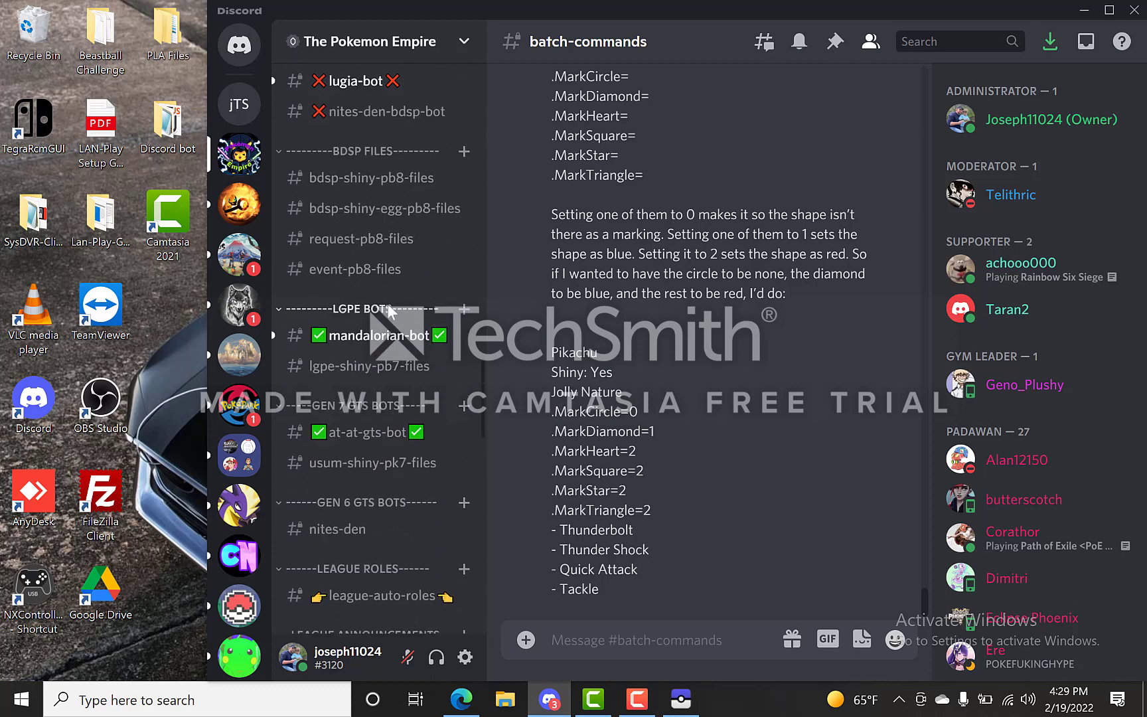
{"action": "scroll", "coordinate": [390, 312], "scroll_direction": "up", "scroll_amount": 2}
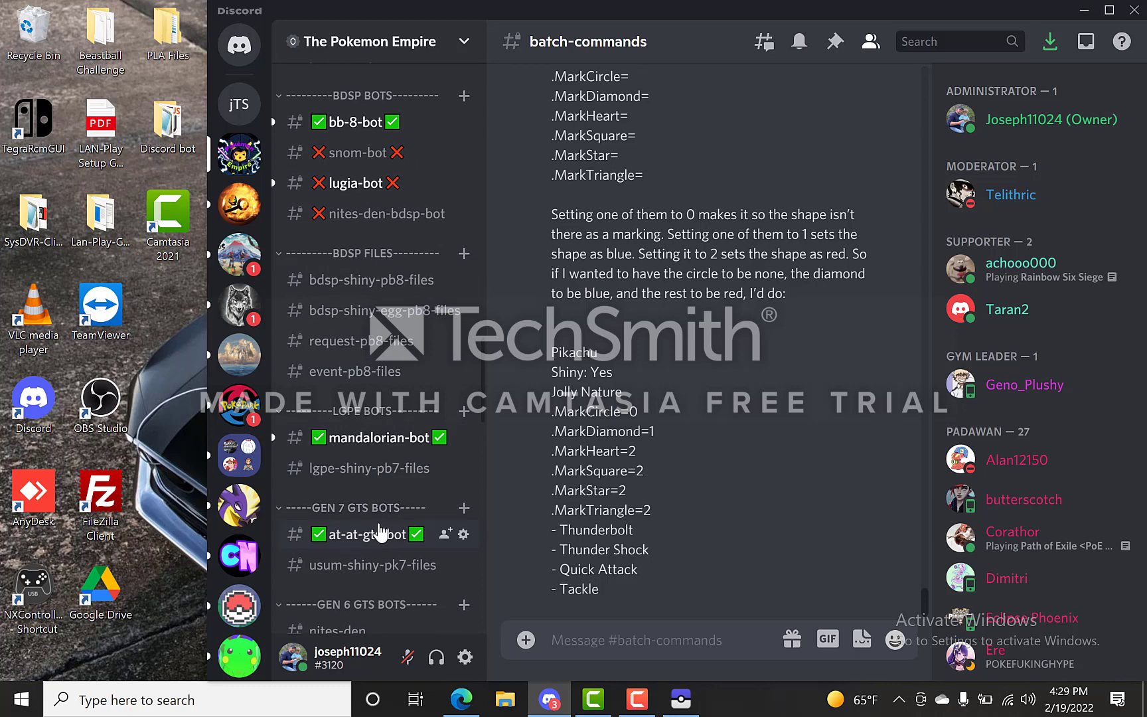
{"action": "scroll", "coordinate": [378, 531], "scroll_direction": "down", "scroll_amount": 14}
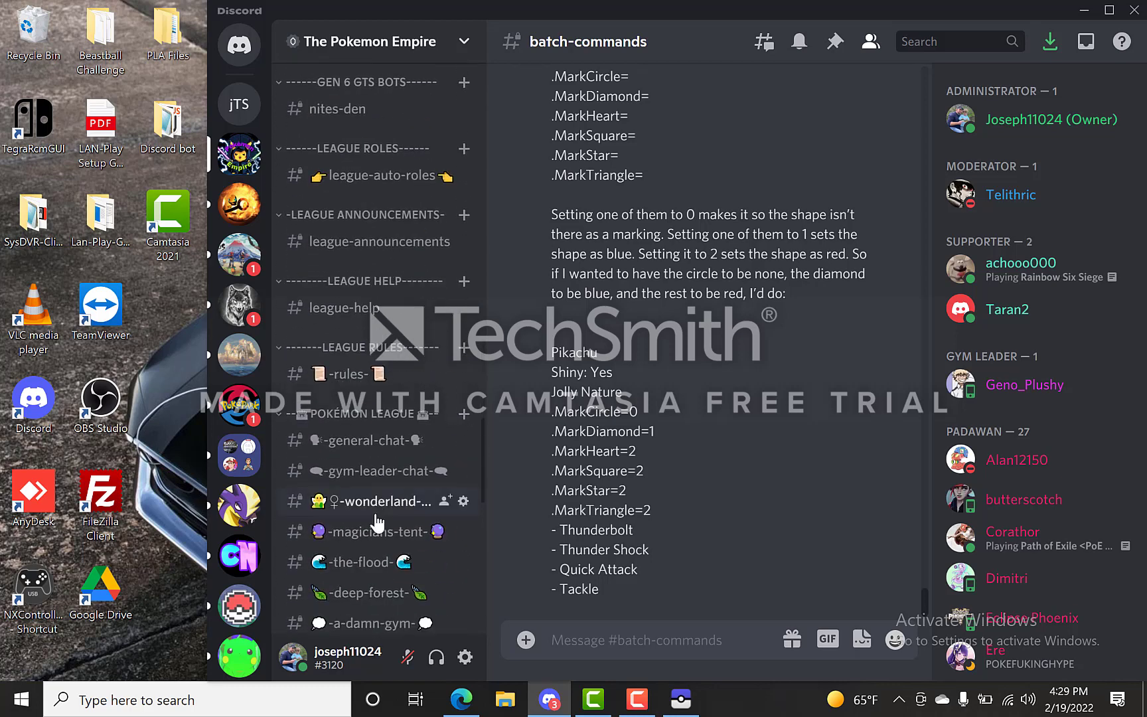
{"action": "scroll", "coordinate": [376, 514], "scroll_direction": "down", "scroll_amount": 2}
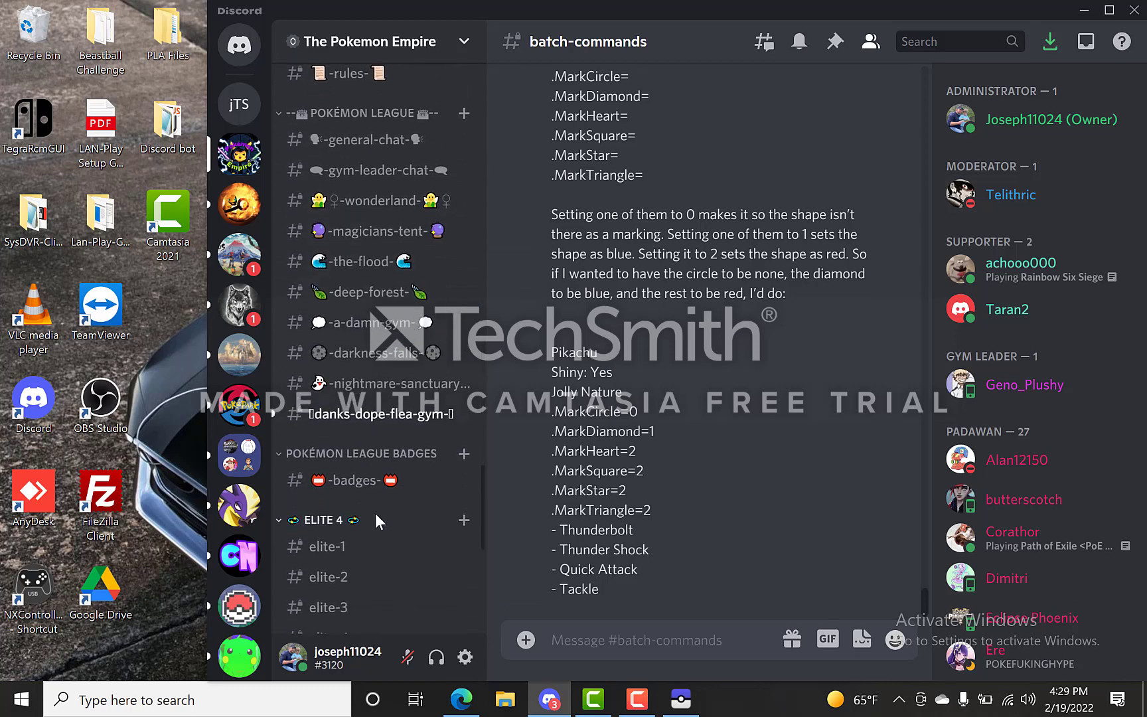
{"action": "left_click", "coordinate": [376, 516]}
{"action": "scroll", "coordinate": [370, 427], "scroll_direction": "up", "scroll_amount": 15}
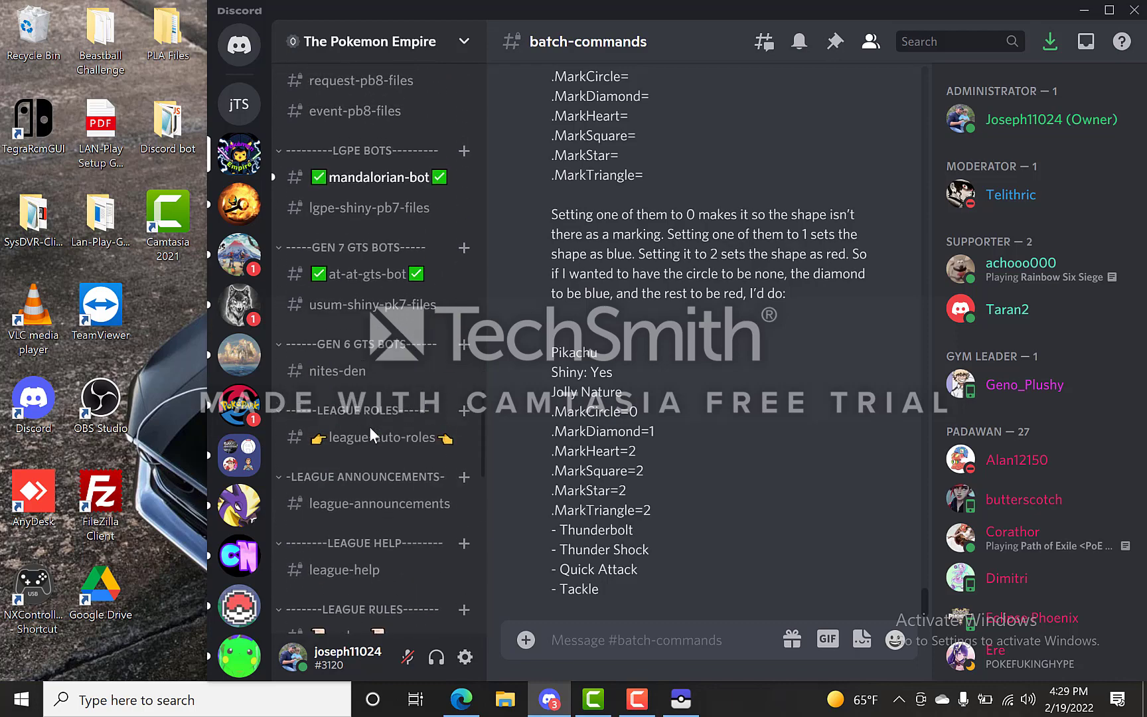
{"action": "scroll", "coordinate": [369, 427], "scroll_direction": "up", "scroll_amount": 15}
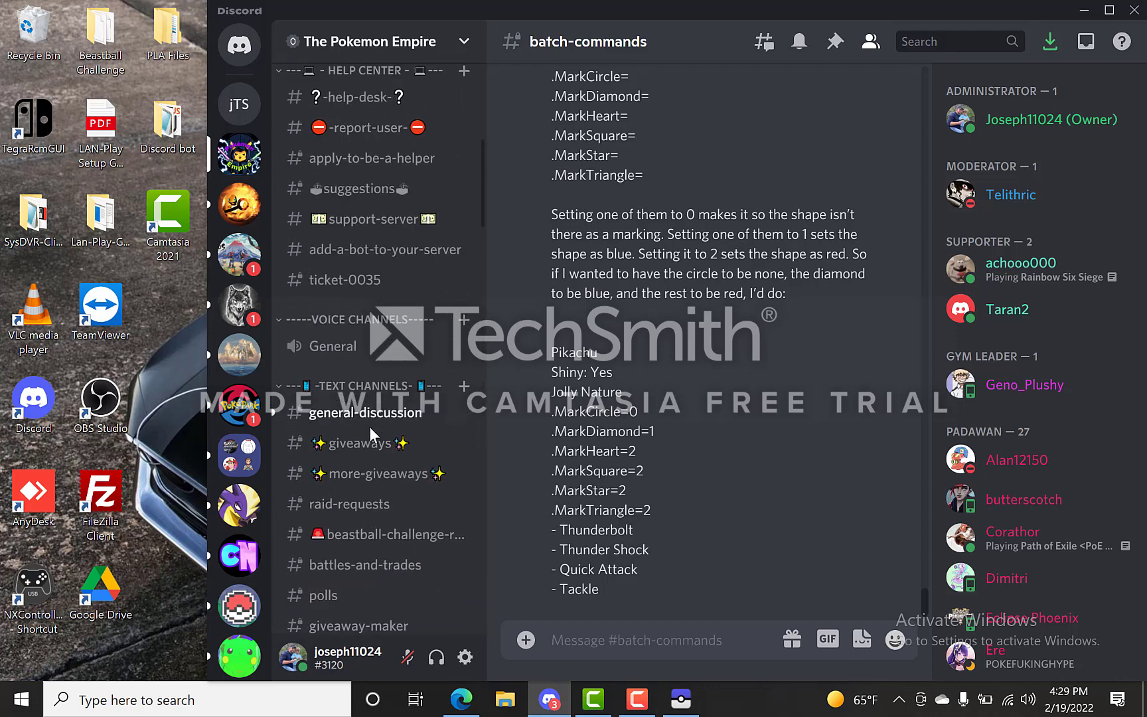
{"action": "scroll", "coordinate": [370, 427], "scroll_direction": "up", "scroll_amount": 10}
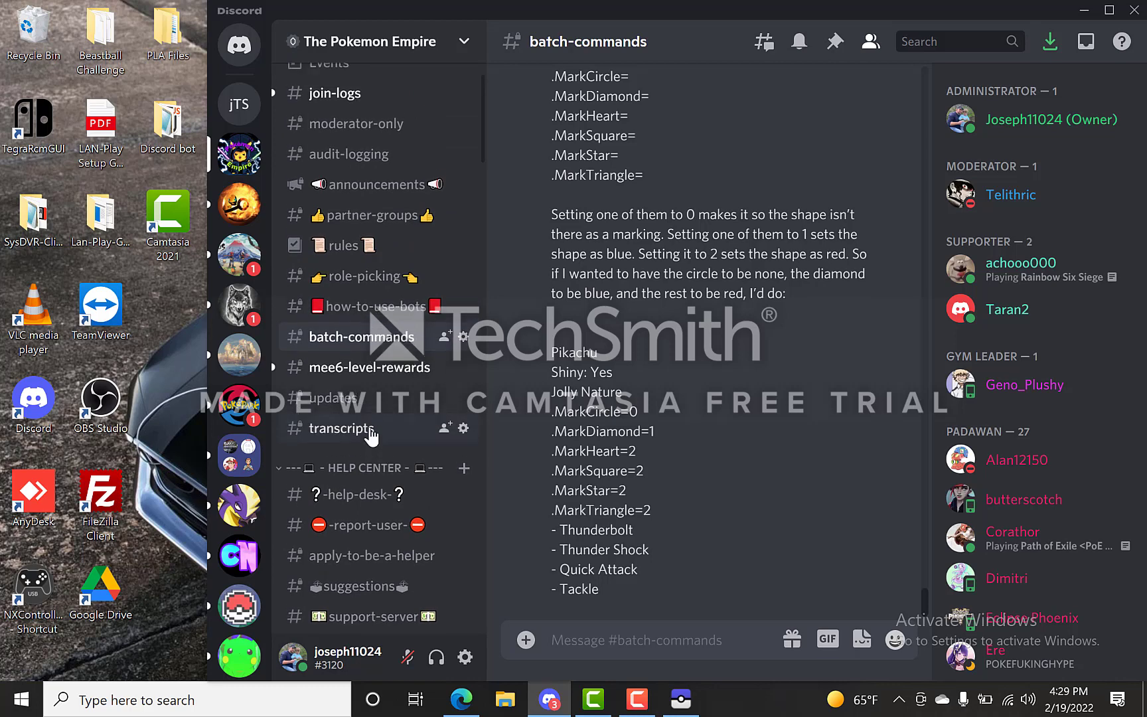